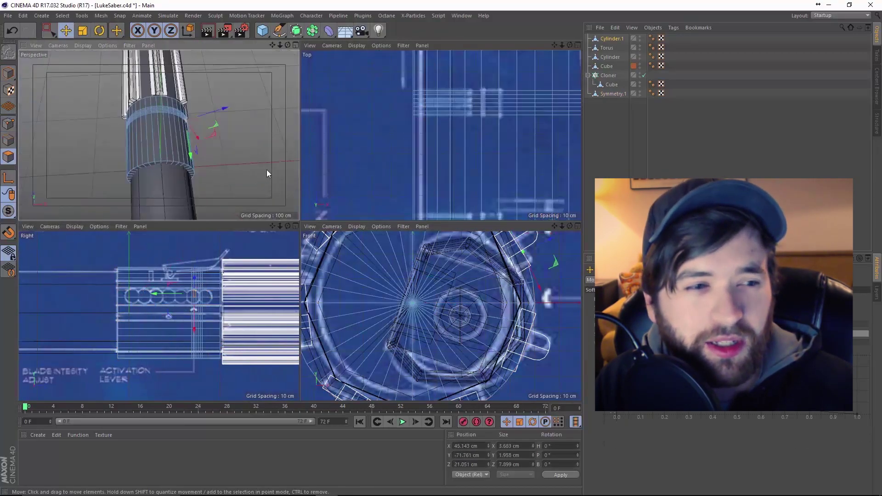
Select a narrow polygon strip on the Cylinder.1 collar and switch back to the Live Selection tool.
left_click(180, 152)
key("0")
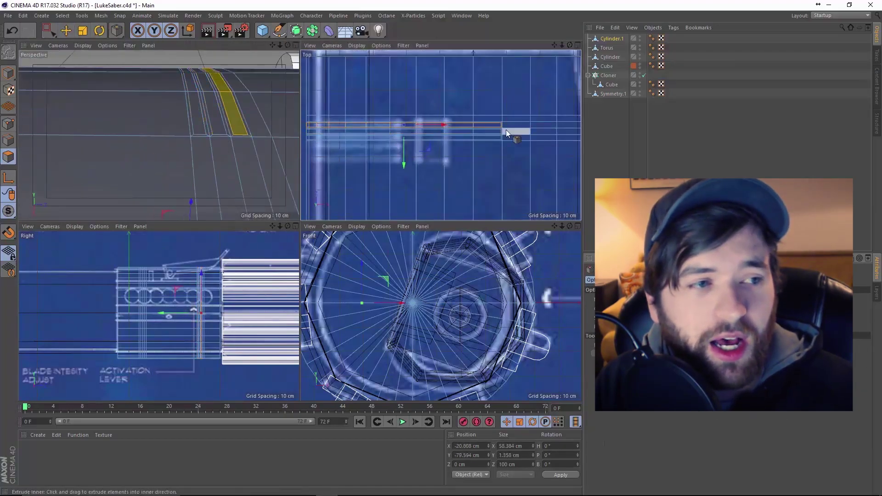
key("F1")
left_click_drag(332, 216, 368, 101, "alt")
scroll(367, 138, "up", 4)
key("9")
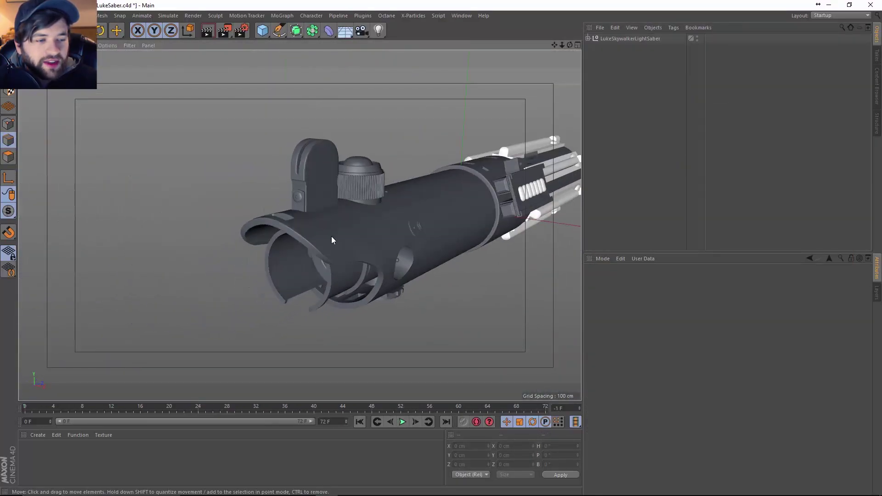
left_click(373, 268)
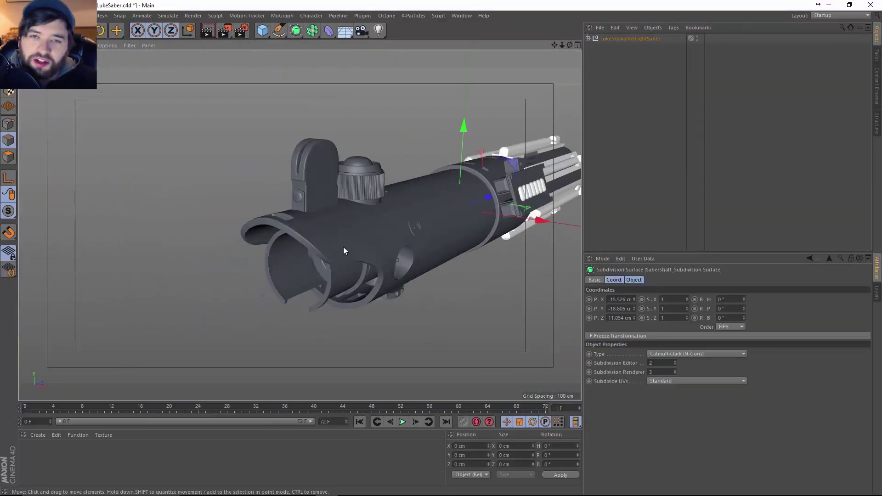
left_click(175, 18)
mouse_move(175, 31)
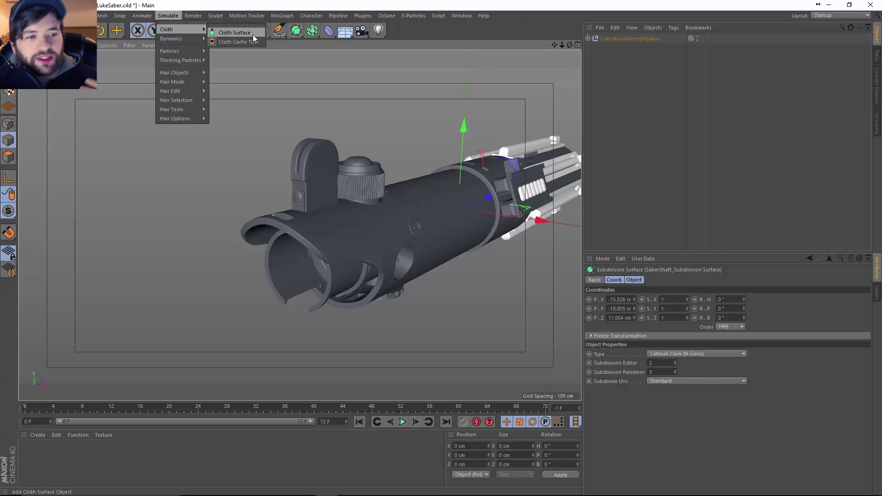
left_click(175, 16)
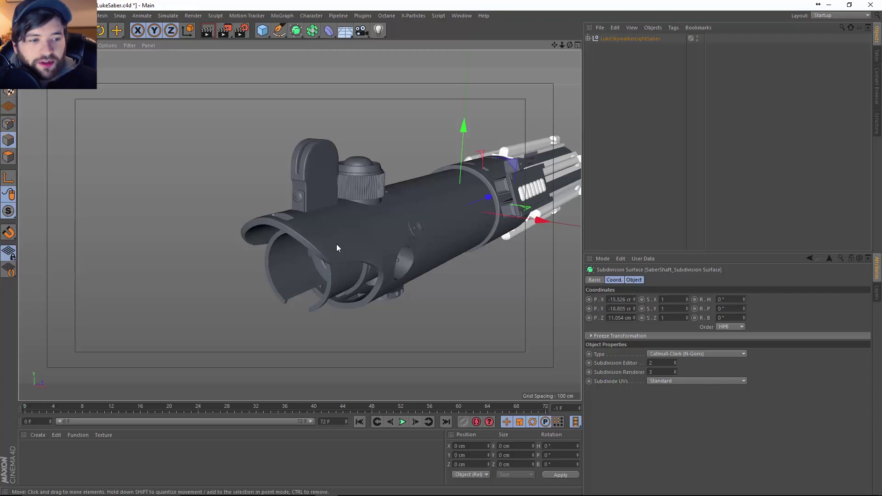
left_click_drag(457, 224, 433, 283, "alt")
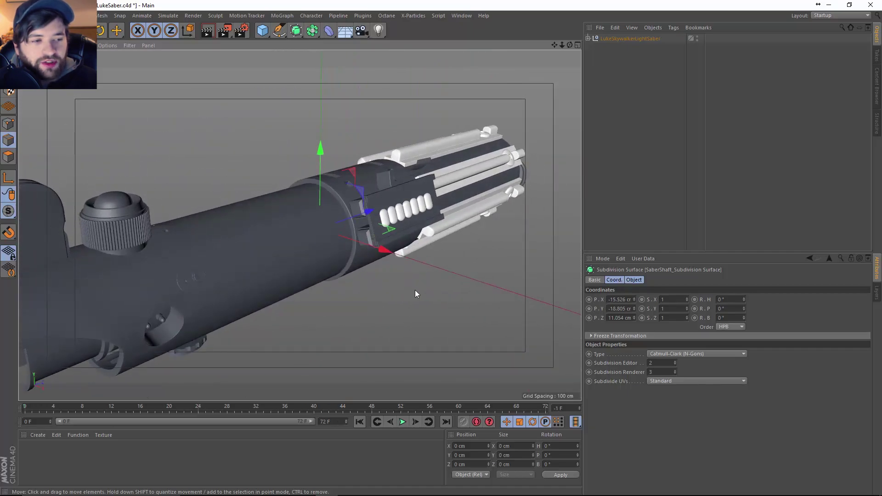
left_click(415, 291)
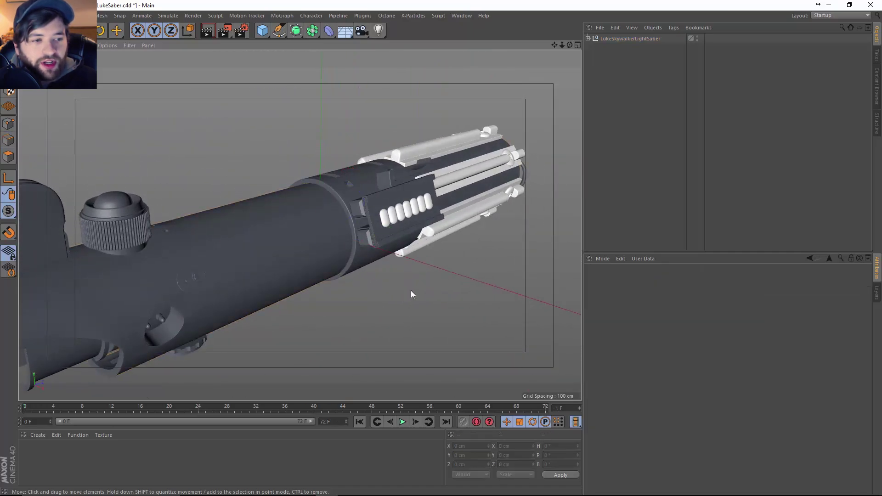
Select the saber shaft and compare its outline with the blueprint in the Right view.
left_click(350, 211)
left_click_drag(313, 210, 335, 172, "alt")
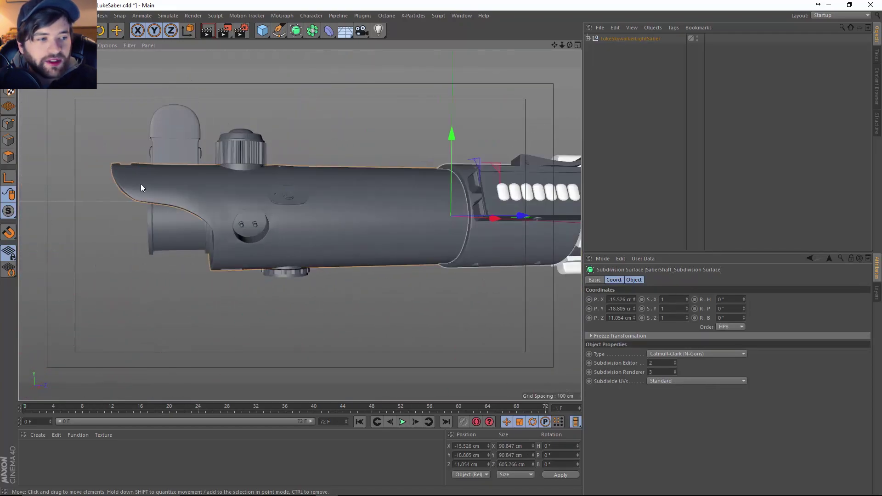
middle_click(231, 267)
scroll(227, 294, "down", 3)
middle_click(218, 280)
scroll(236, 289, "down", 4)
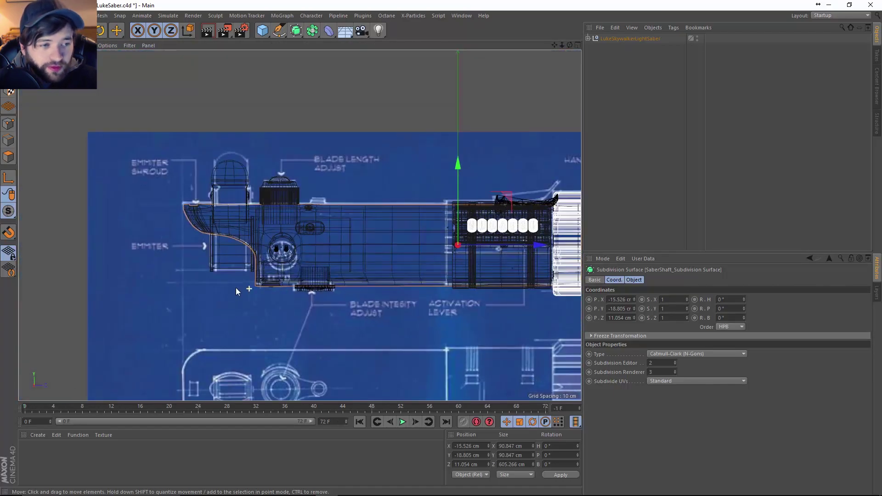
Open the Right viewport's background settings, toggle the Blueprint.jpg picture off and on, and examine the whole blueprint behind the model.
left_click(107, 45)
left_click(123, 218)
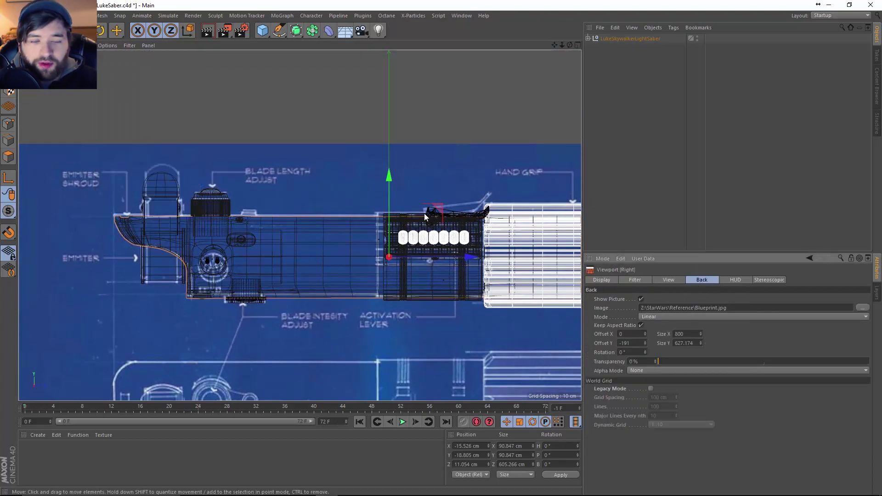
left_click(641, 299)
left_click(641, 299)
scroll(432, 276, "down", 4)
middle_click_drag(407, 251, 394, 236, "alt")
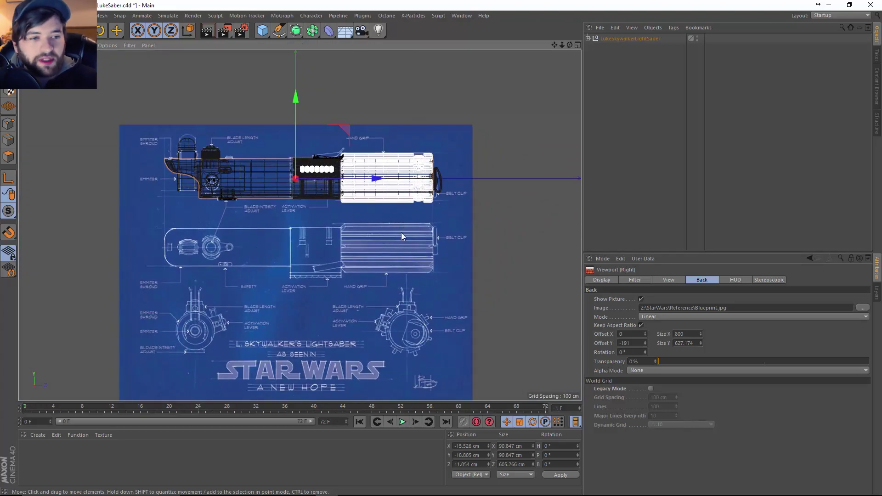
middle_click_drag(378, 292, 392, 273, "alt")
scroll(393, 273, "up", 2)
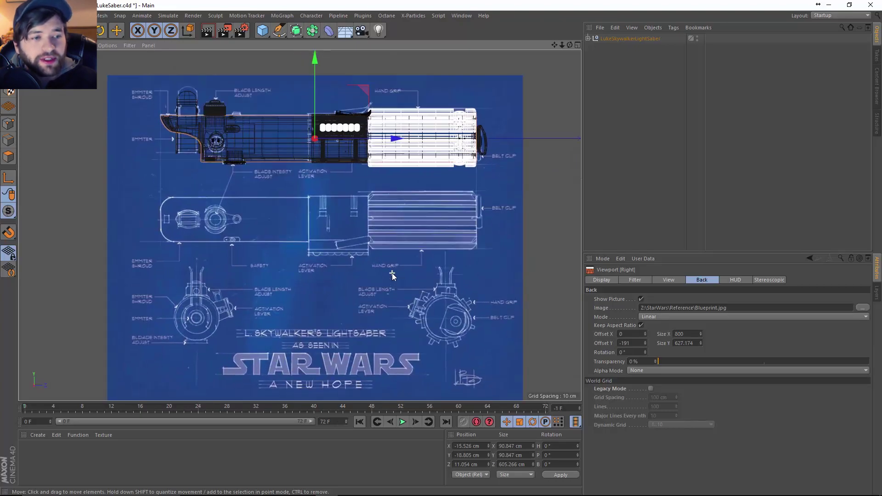
Return to the Perspective view, deselect the shaft and examine the full lightsaber model from both ends.
middle_click(392, 273)
middle_click(238, 169)
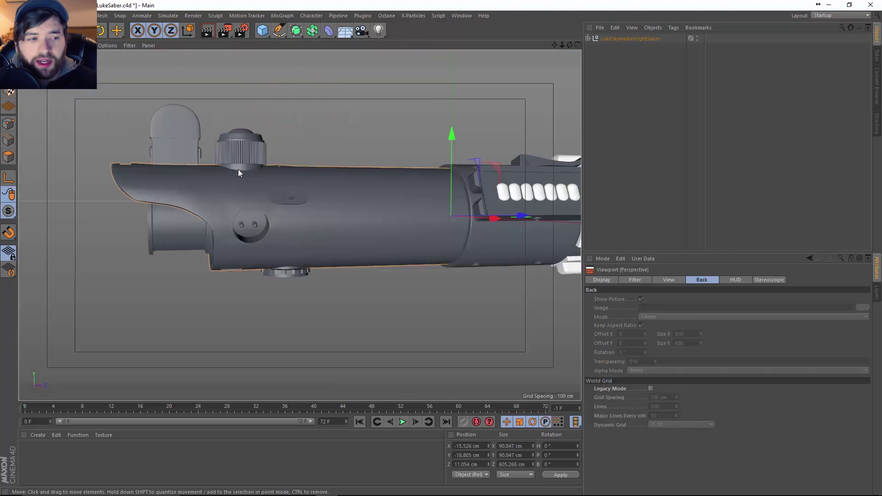
left_click(399, 287)
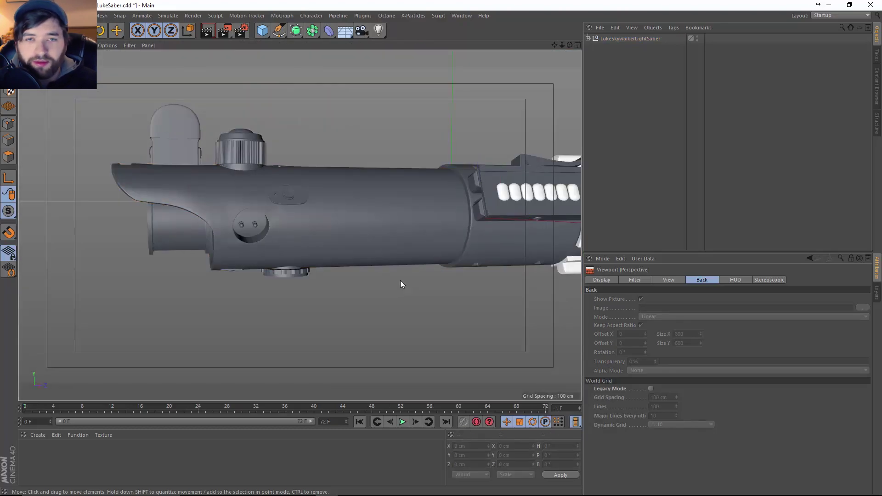
left_click_drag(400, 280, 459, 258, "alt")
scroll(415, 234, "up", 3)
left_click_drag(415, 234, 298, 241, "alt")
left_click_drag(186, 233, 388, 220, "alt")
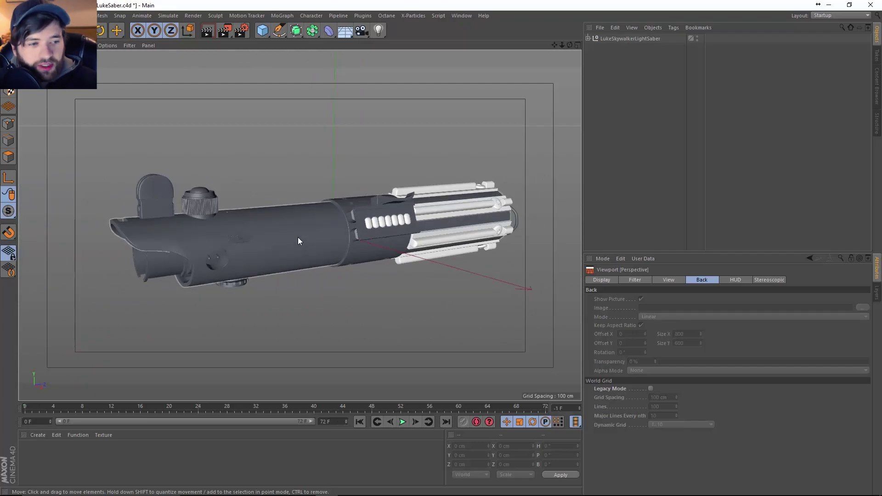
left_click_drag(298, 237, 360, 237, "alt")
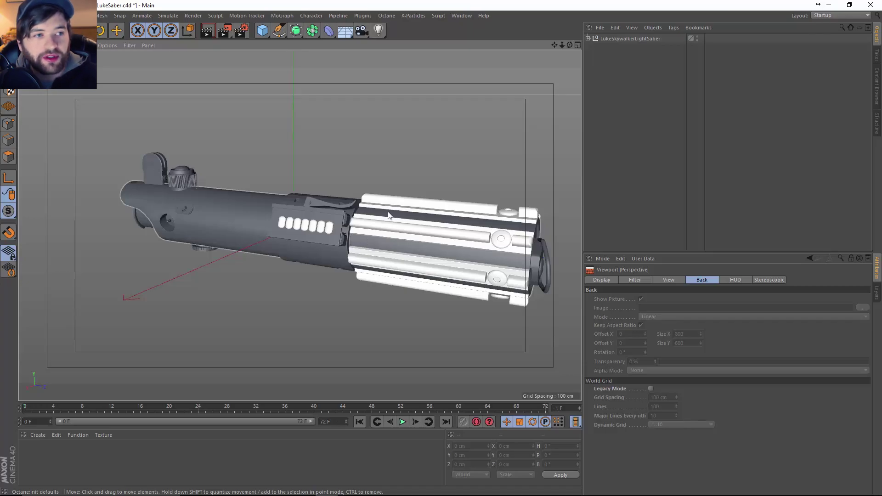
Open the Octane Live Viewer and place its window over the middle of the workspace.
left_click(388, 17)
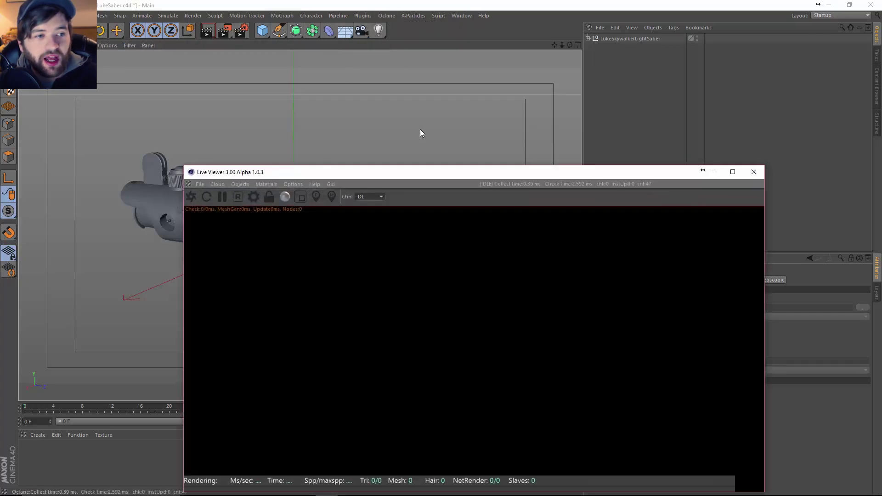
left_click_drag(432, 172, 457, 102)
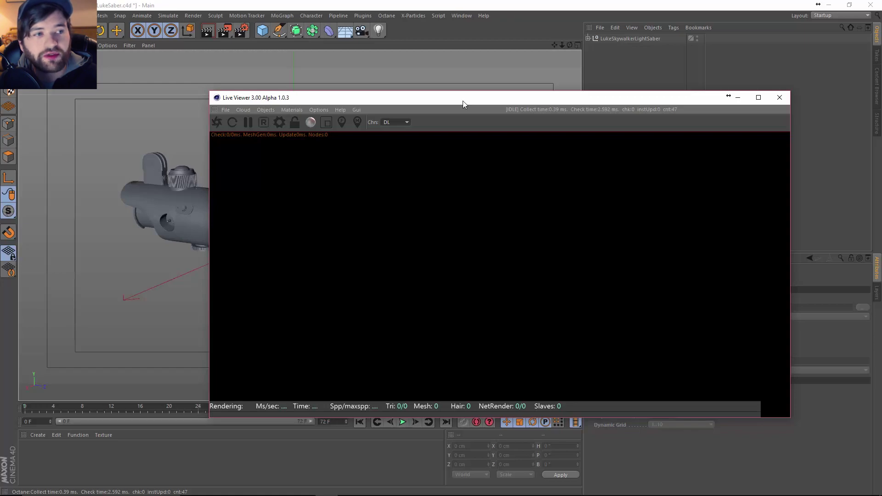
left_click_drag(463, 101, 453, 103)
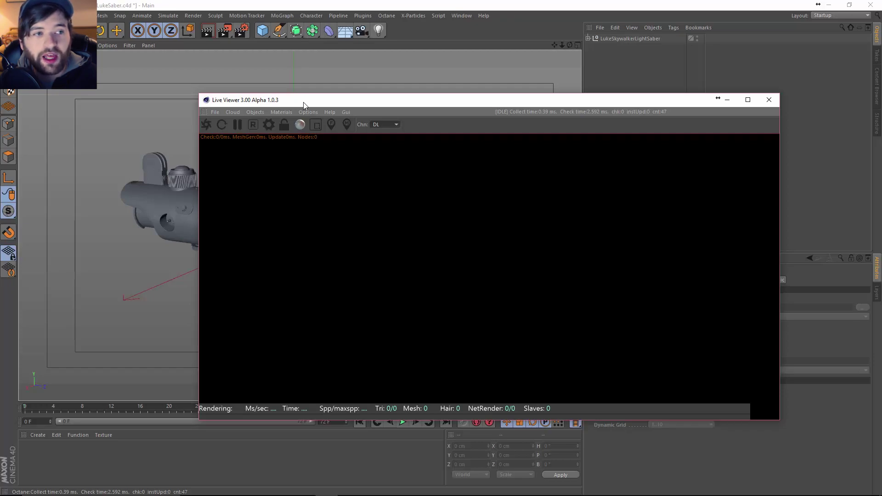
left_click_drag(304, 102, 322, 108)
left_click(362, 16)
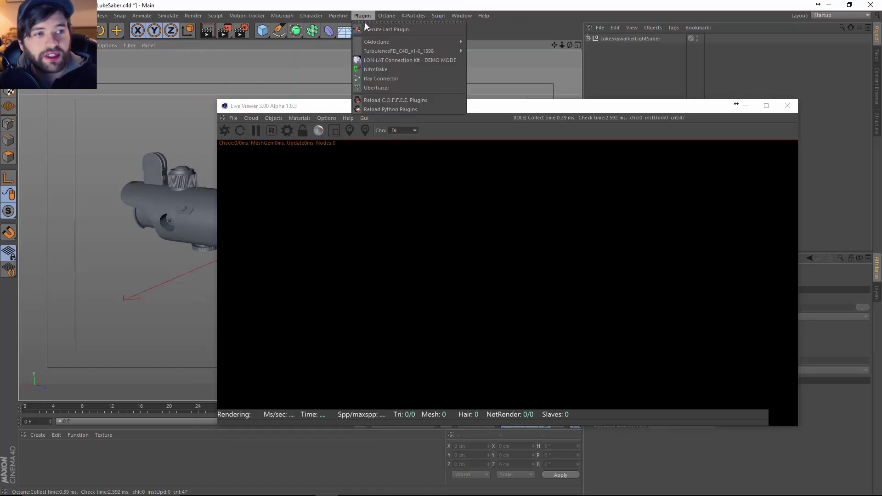
mouse_move(385, 51)
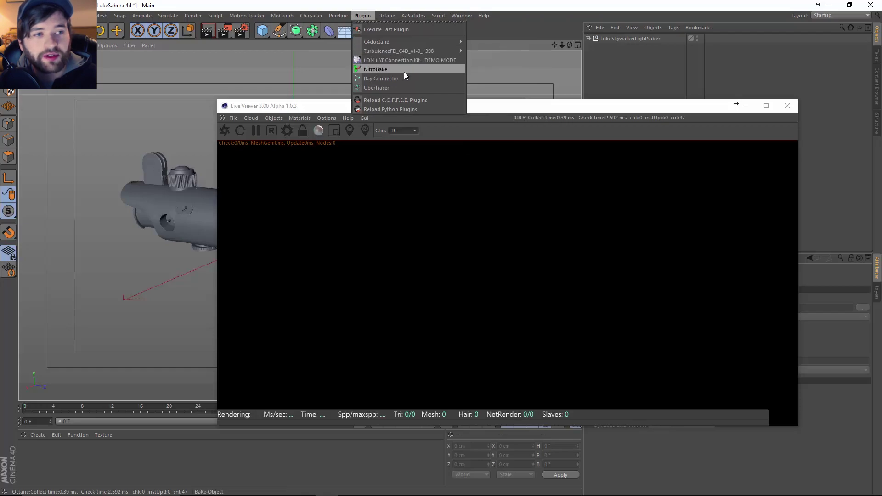
left_click(363, 14)
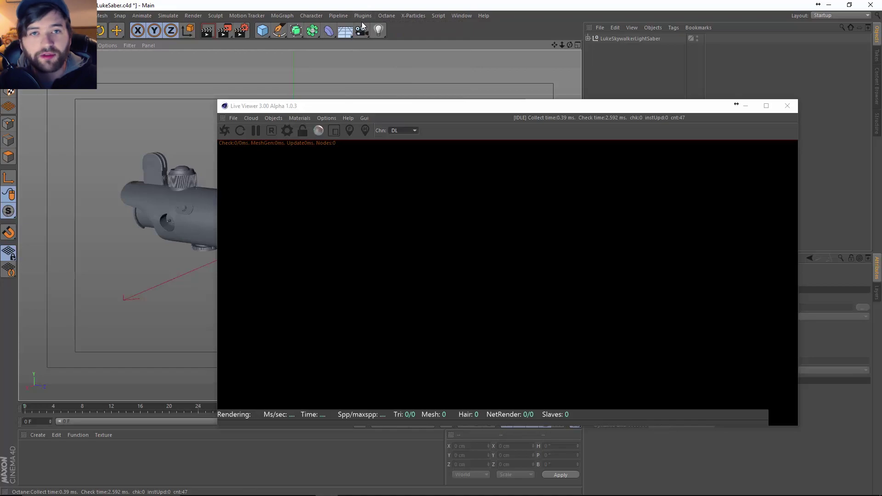
left_click_drag(360, 109, 359, 100)
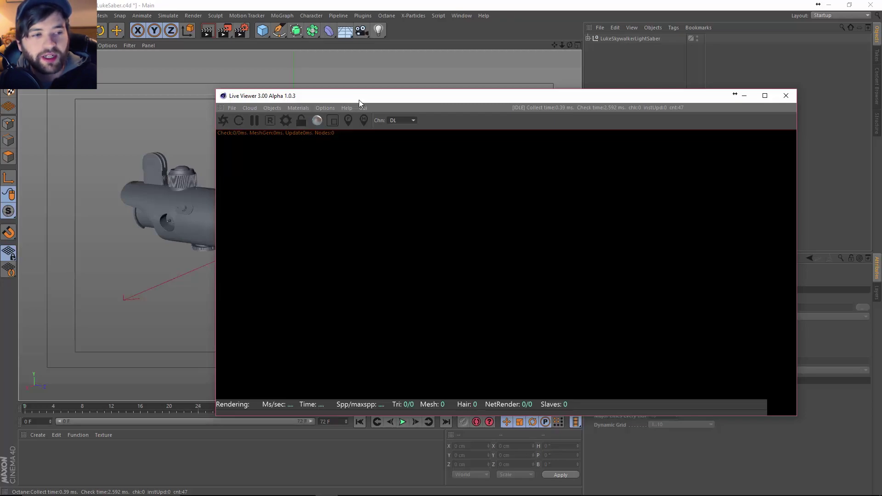
mouse_move(358, 100)
left_mouse_down()
mouse_move(273, 92)
mouse_move(352, 88)
left_mouse_up()
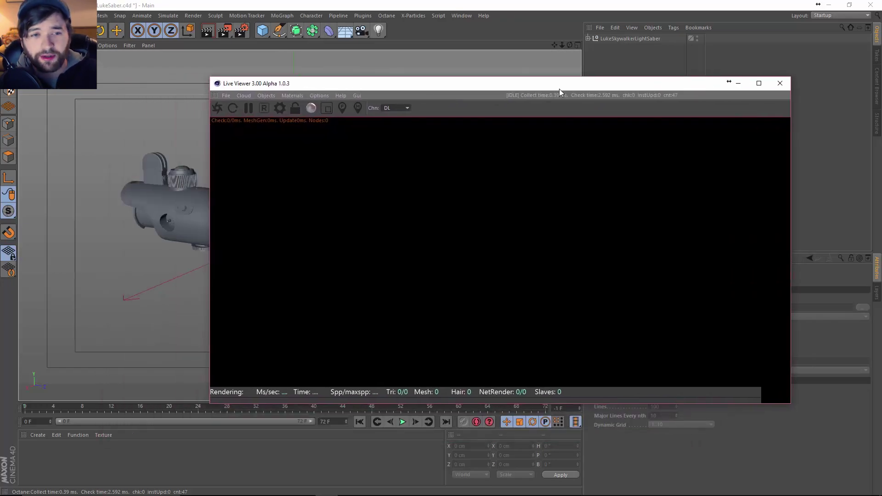
mouse_move(559, 90)
left_mouse_down()
mouse_move(532, 94)
mouse_move(553, 89)
mouse_move(544, 93)
left_mouse_up()
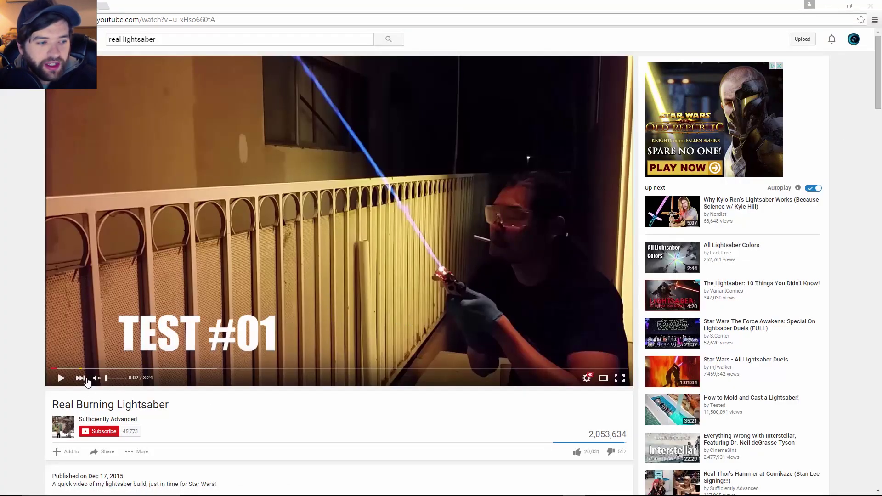
Play the Real Burning Lightsaber video in the browser from about 0:19 and pause it at 0:22 to study the hilt.
left_click(61, 378)
left_click(109, 369)
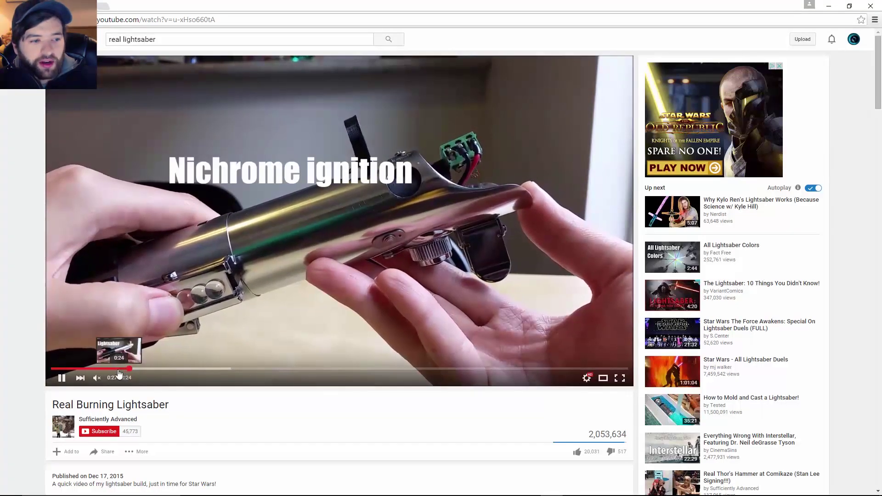
left_click(108, 370)
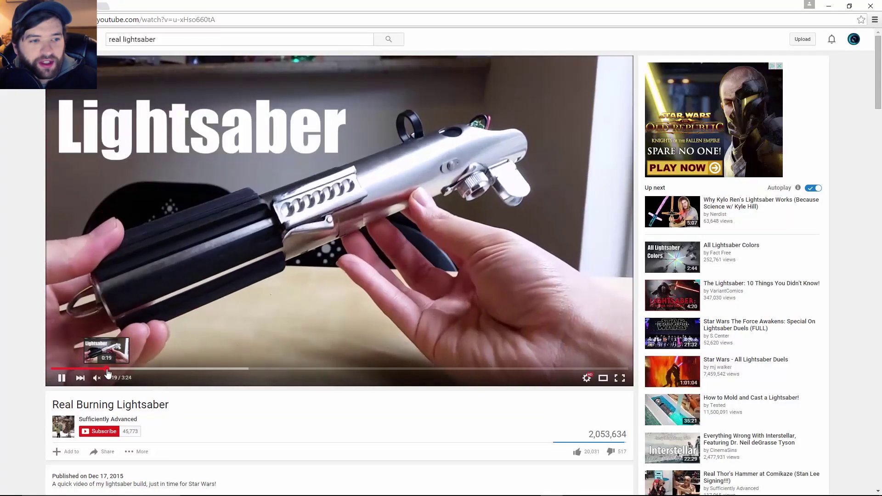
left_click(59, 378)
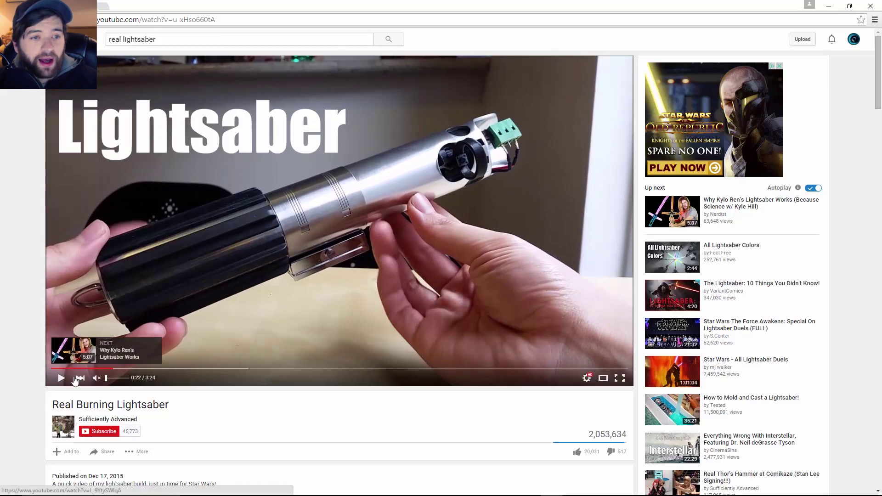
Rewind the video to 0:17, pause it at 0:18 to examine the metal and grip materials, and minimize the browser.
left_click(108, 369)
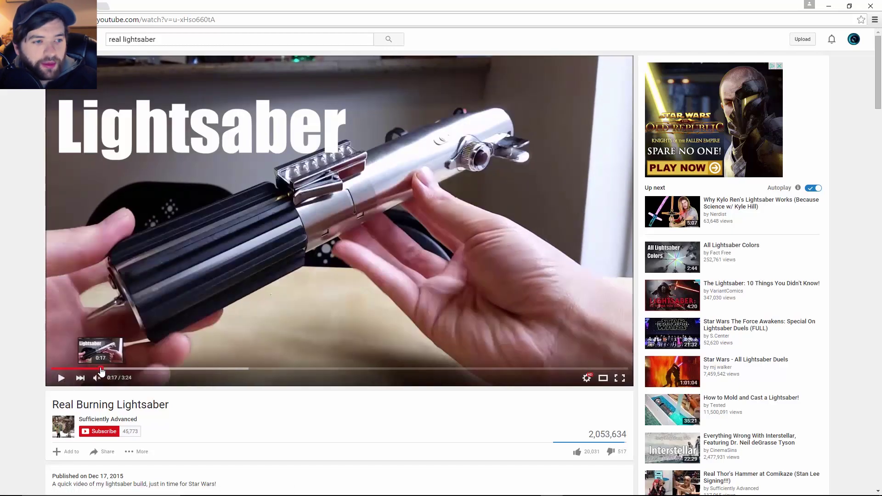
left_click(100, 369)
left_click(61, 378)
left_click(63, 379)
left_click(61, 378)
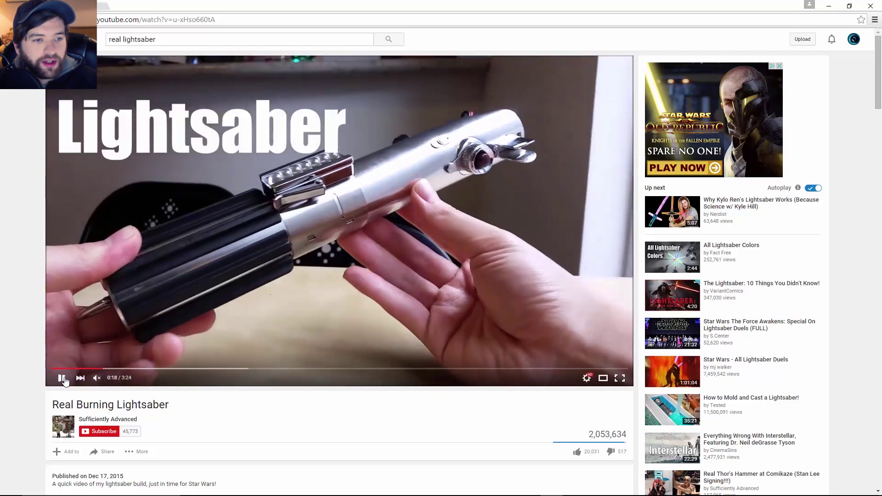
left_click(64, 380)
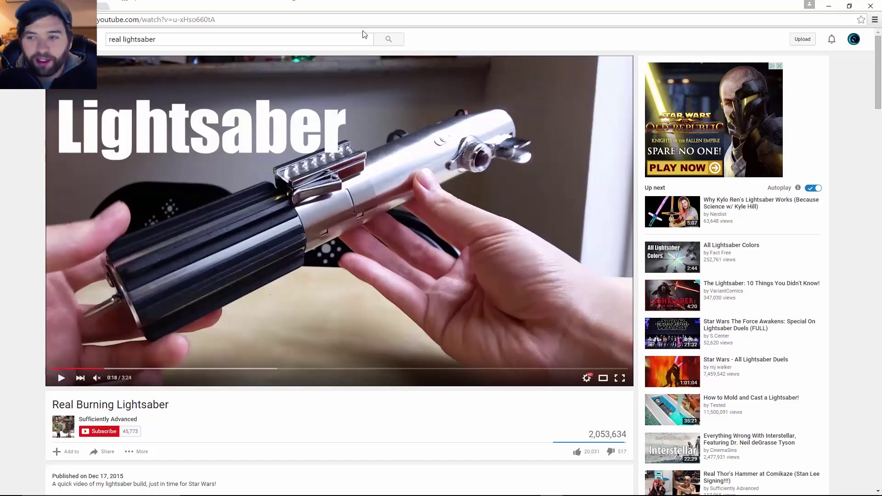
left_click(828, 6)
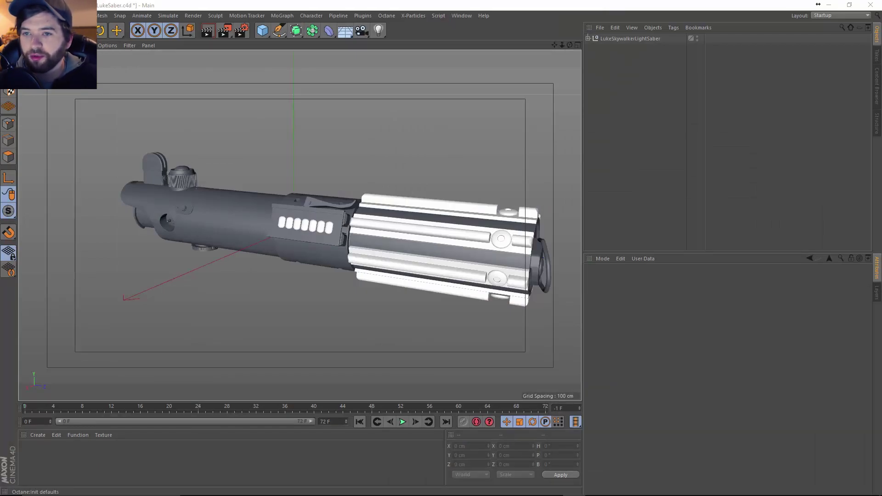
Switch to the browser with RefractiveIndex.INFO and look up aluminium under metals in the "3D - selected data for 3D artists" shelf.
left_click(575, 495)
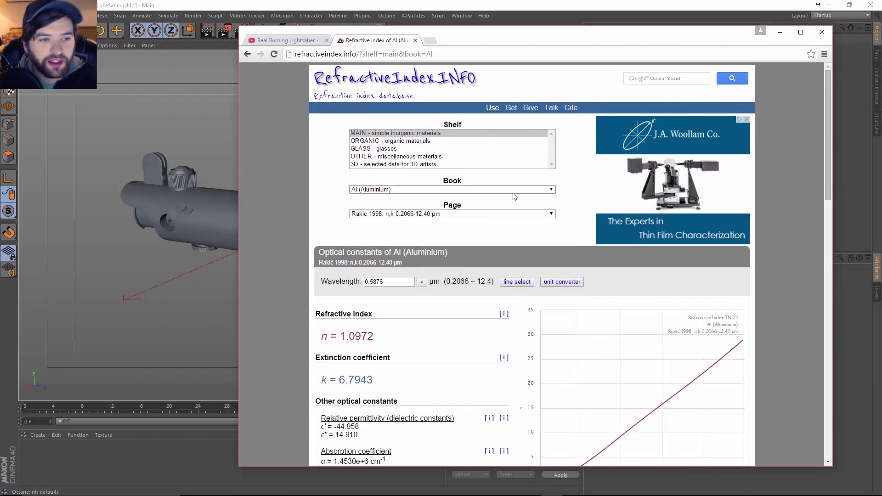
left_click(422, 158)
left_click(420, 164)
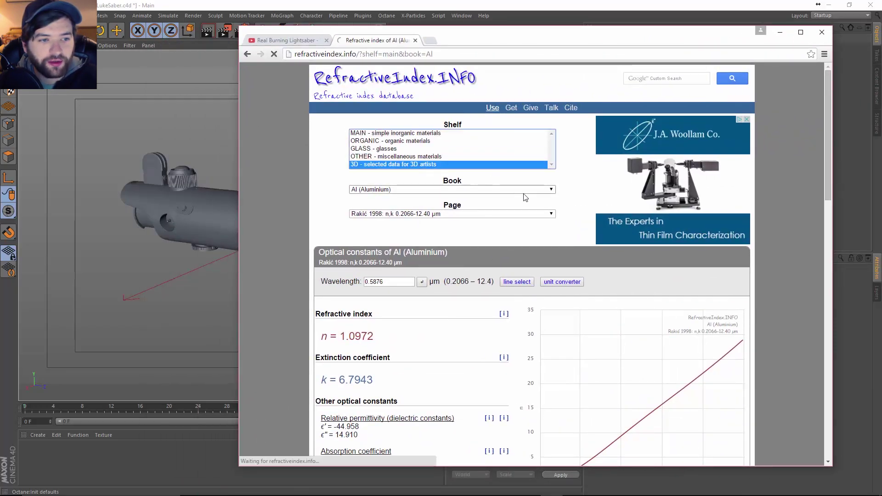
left_click(432, 190)
left_click(434, 190)
left_click(533, 214)
left_click(533, 215)
left_click_drag(826, 156, 766, 286)
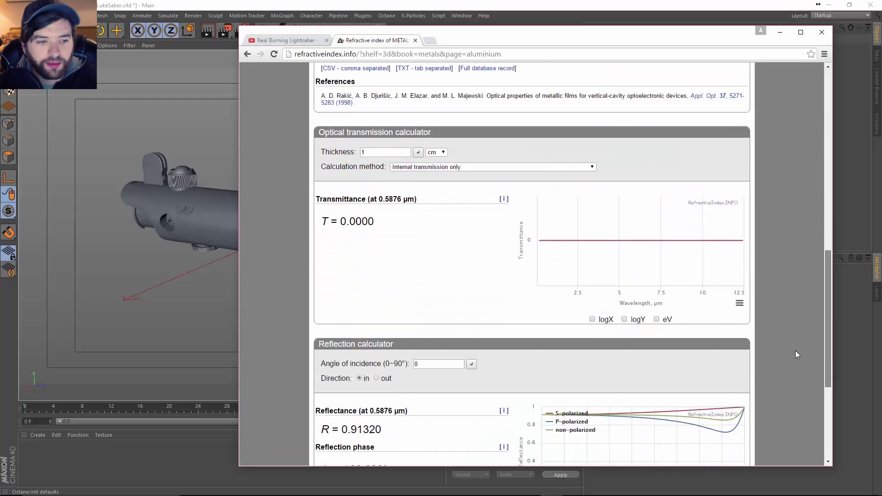
Copy aluminium's reflectance value R from the reflection calculator and switch back to Cinema 4D.
scroll(796, 352, "down", 3)
left_click_drag(382, 352, 341, 352)
right_click(357, 351)
left_click(375, 357)
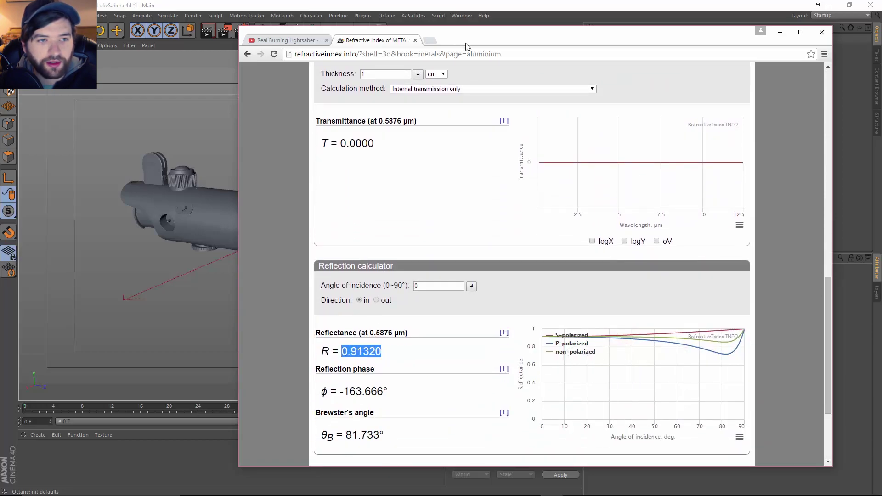
key("alt+Tab")
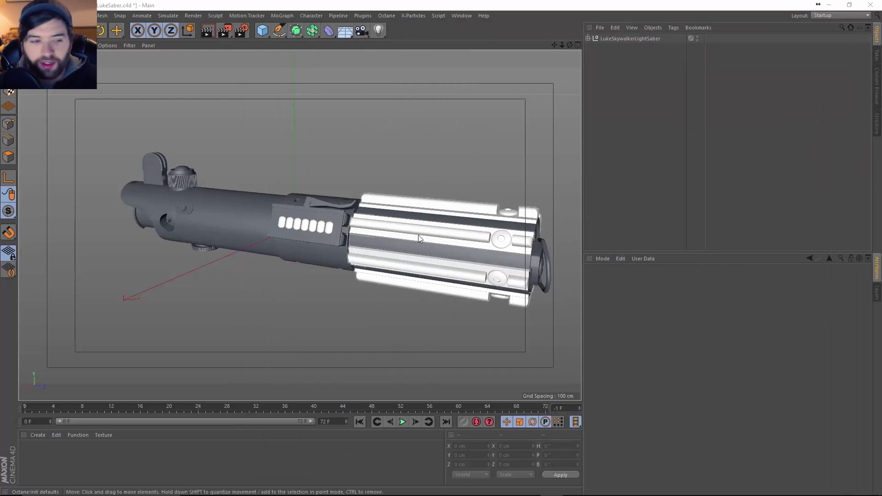
Create a new Octane material and name it Aluminum.
middle_click_drag(236, 227, 314, 229, "alt")
left_click_drag(314, 229, 804, 105, "alt")
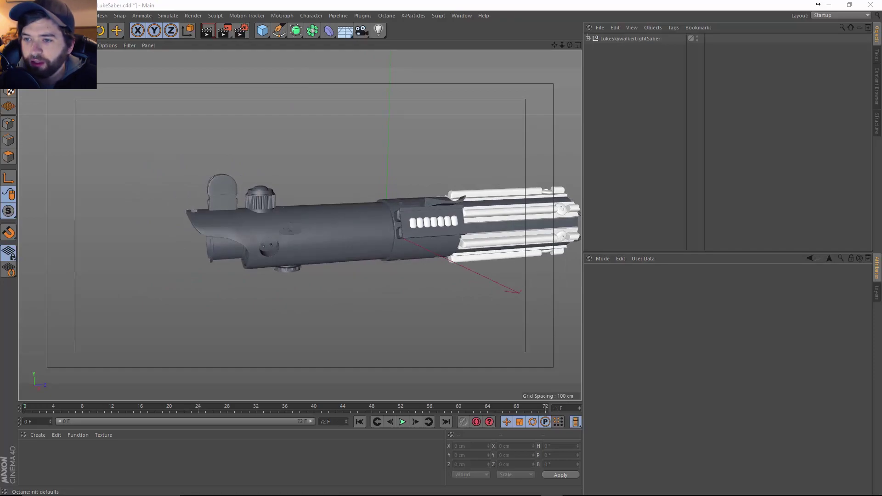
right_click_drag(320, 229, 353, 231, "alt")
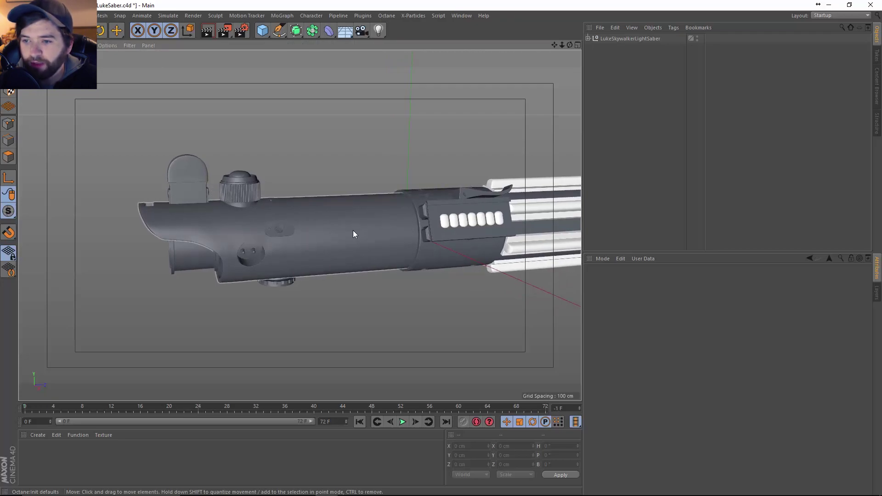
mouse_move(353, 232)
left_mouse_down("alt")
mouse_move(346, 250)
mouse_move(360, 248)
left_mouse_up("alt")
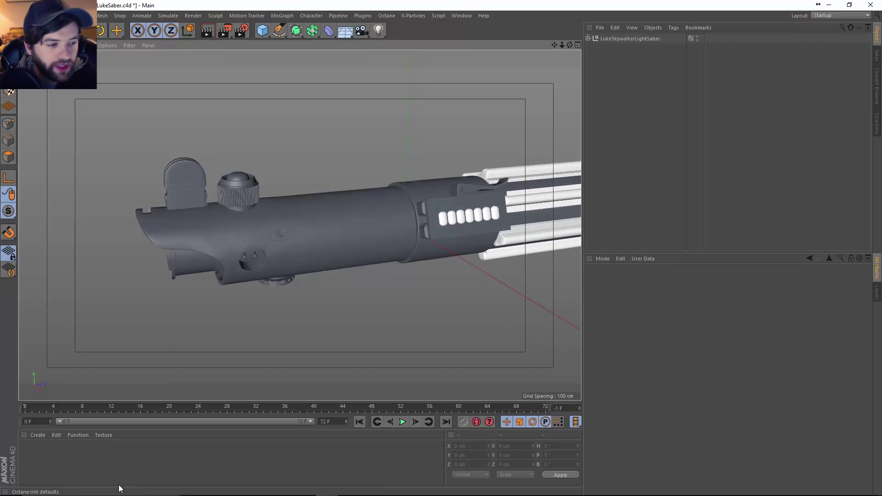
left_click(38, 435)
mouse_move(78, 435)
mouse_move(38, 435)
mouse_move(66, 368)
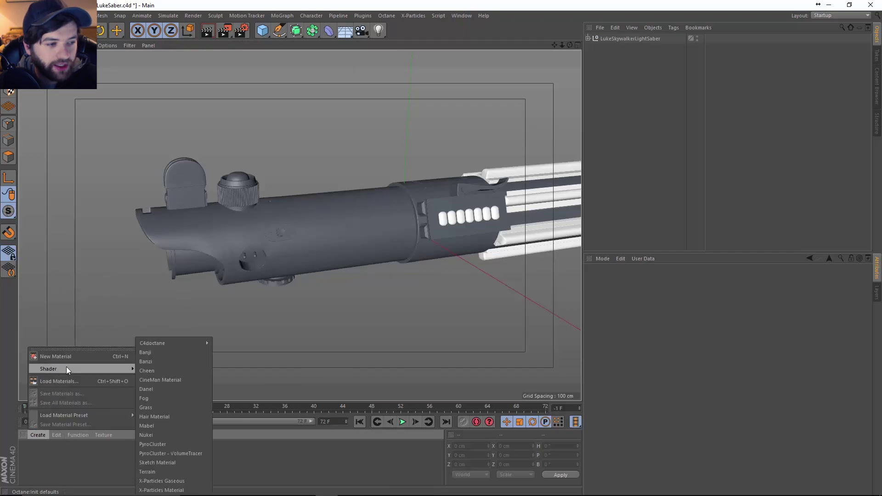
mouse_move(191, 343)
left_click(244, 344)
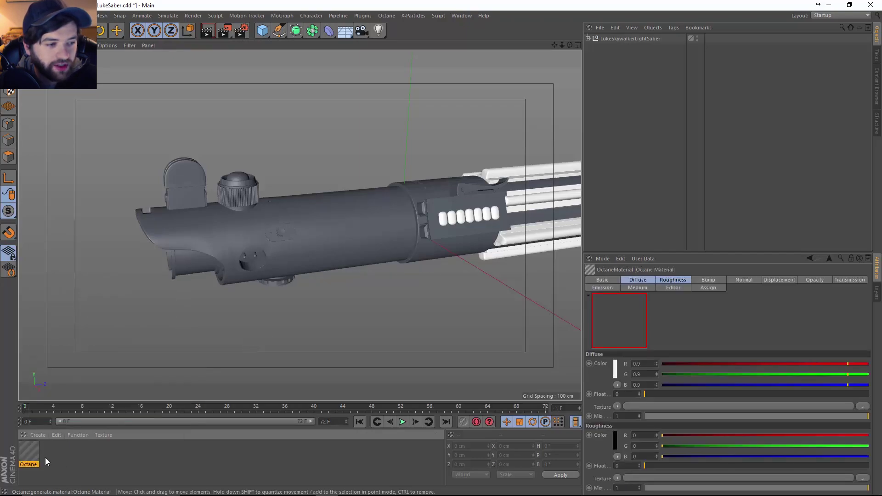
double_click(30, 465)
type("Aluminum")
key("Return")
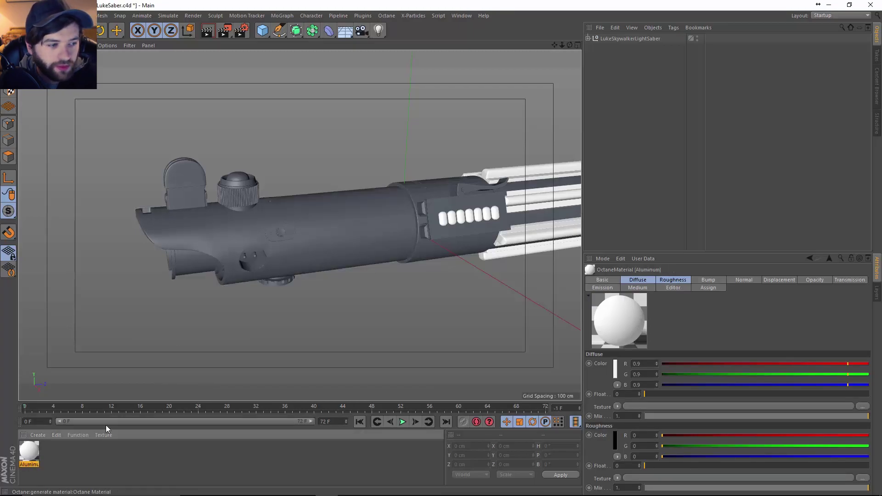
Open the Aluminum material for editing, set its material type to Glossy and enlarge the editor window.
double_click(33, 450)
left_click_drag(306, 79, 471, 88)
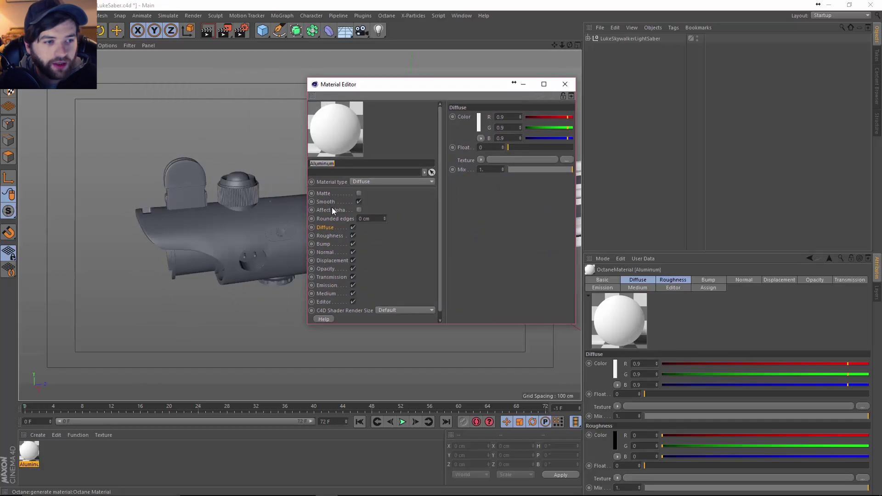
left_click(388, 181)
left_click(378, 203)
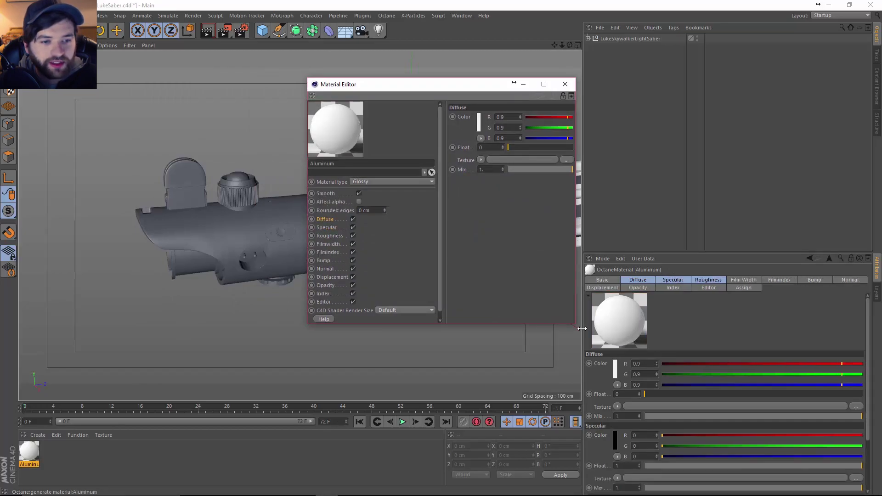
left_click_drag(577, 323, 659, 379)
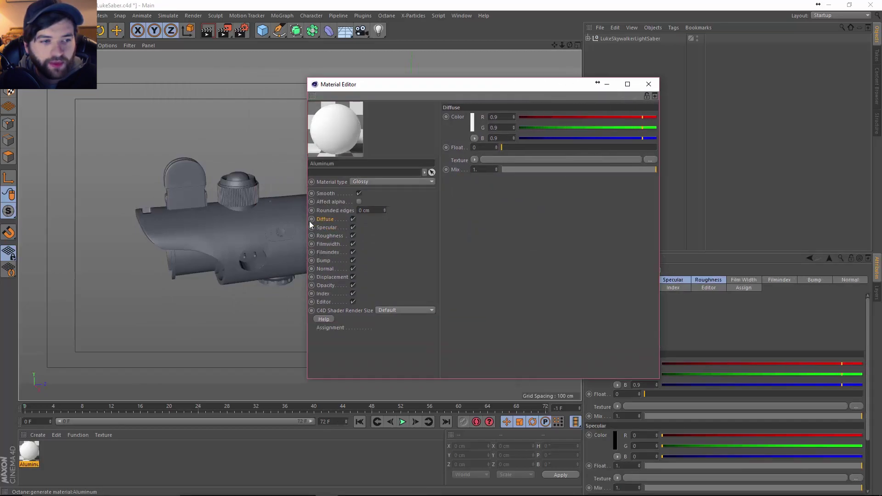
Set the Aluminum material's diffuse color to black and its index to 1.
left_click(473, 123)
left_click_drag(475, 147, 448, 147)
left_click(454, 159)
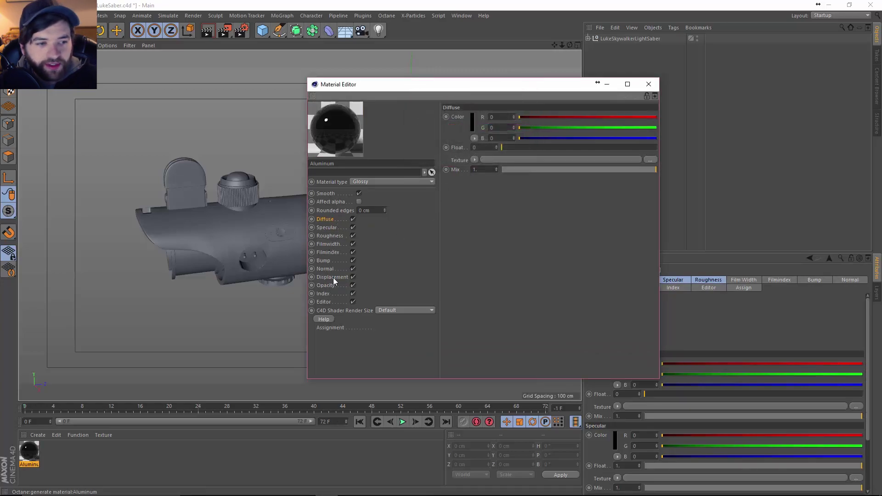
left_click(326, 295)
left_click(478, 118)
type("1")
key("Return")
Add a C4doctane Falloffmap as the Aluminum material's specular texture and set its normal value to 0.9132.
left_click(327, 228)
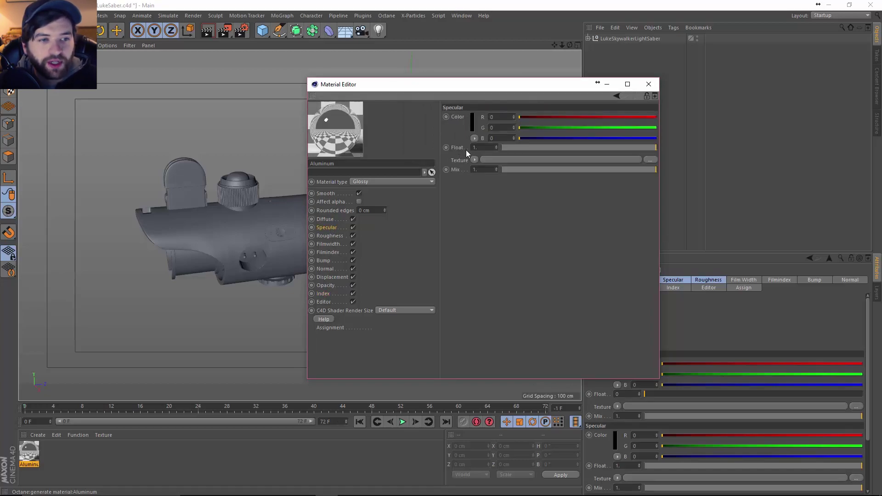
left_click(476, 160)
mouse_move(517, 342)
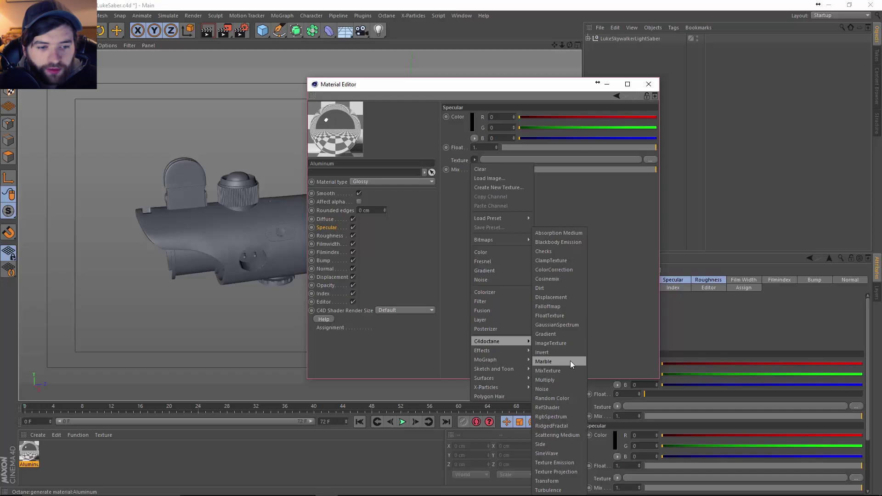
left_click(559, 307)
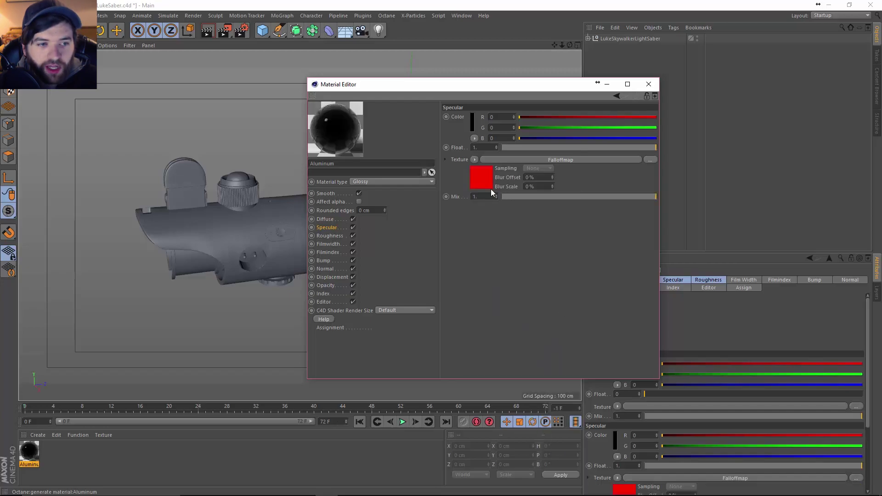
left_click(474, 174)
type("0.9132")
key("Return")
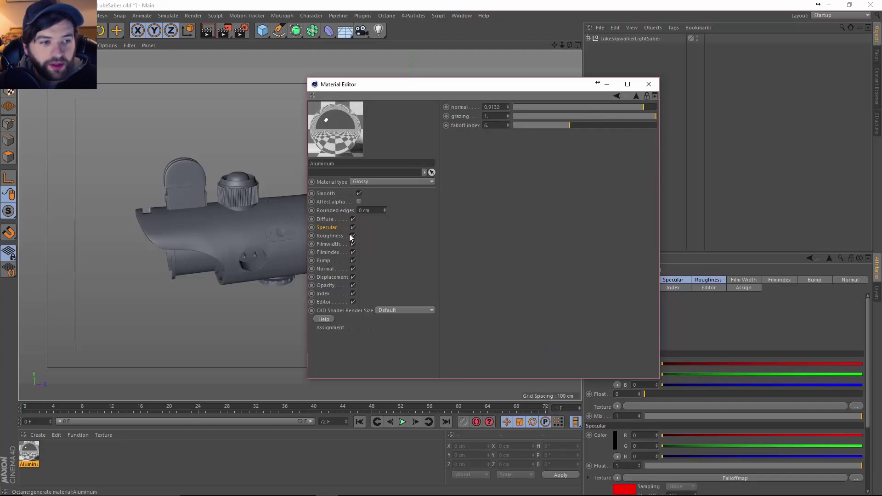
Close the Material Editor and apply the Aluminum material to the lightsaber's main shaft.
left_click(649, 84)
left_click(323, 252)
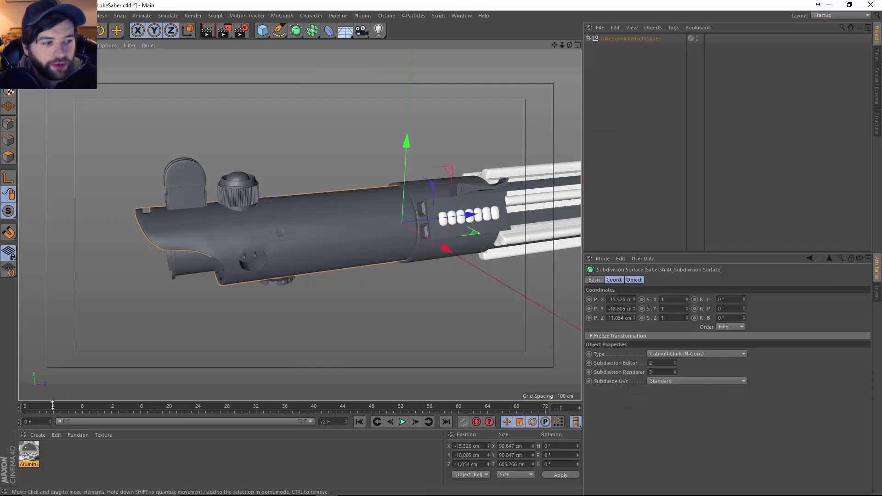
right_click(29, 453)
left_click(59, 328)
Expand the LukeSkywalkerLightSaber hierarchy, select the SaberShaft mesh inside its subdivision surface, and switch to polygon mode.
scroll(334, 247, "up", 8)
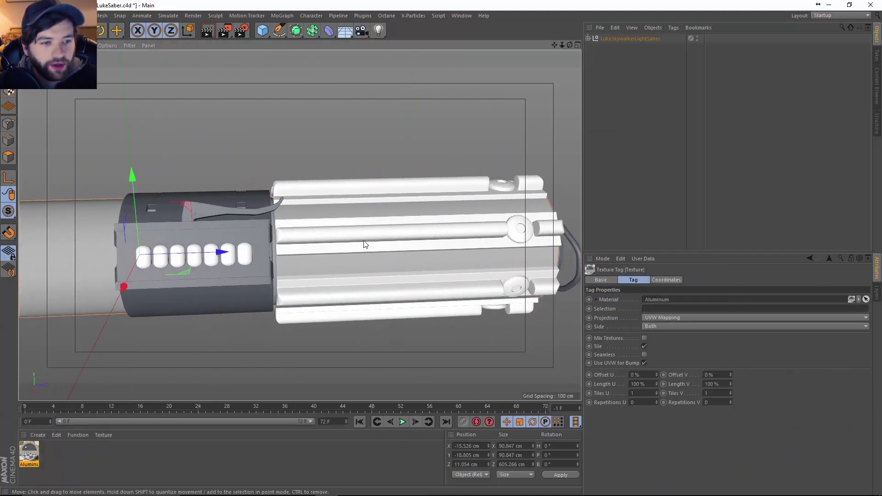
scroll(358, 247, "down", 3)
left_click_drag(345, 248, 610, 89, "alt")
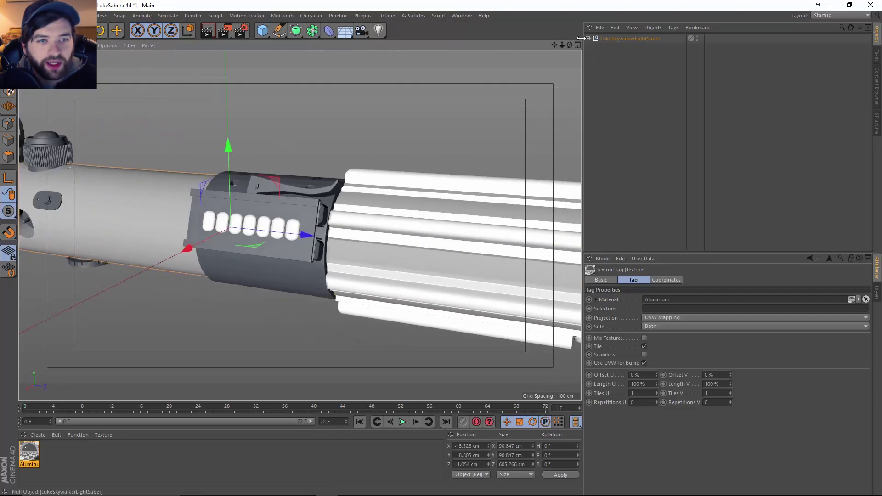
left_click(588, 39)
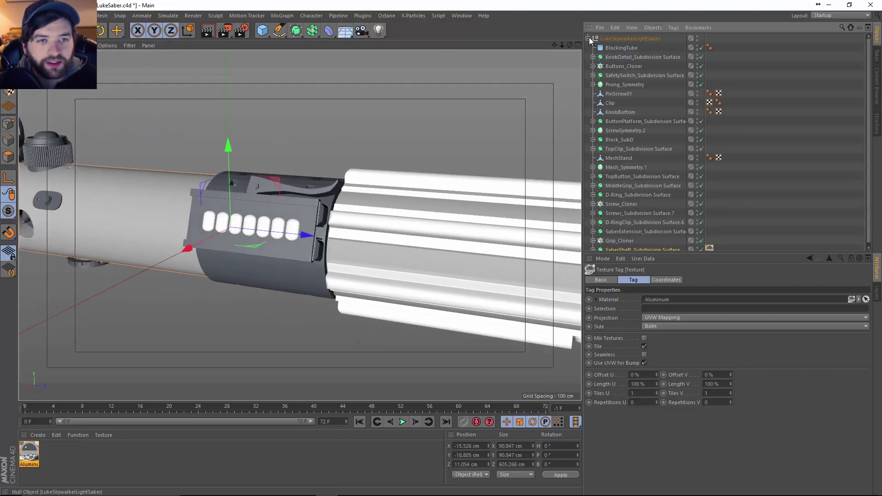
scroll(630, 197, "down", 2)
left_click(593, 247)
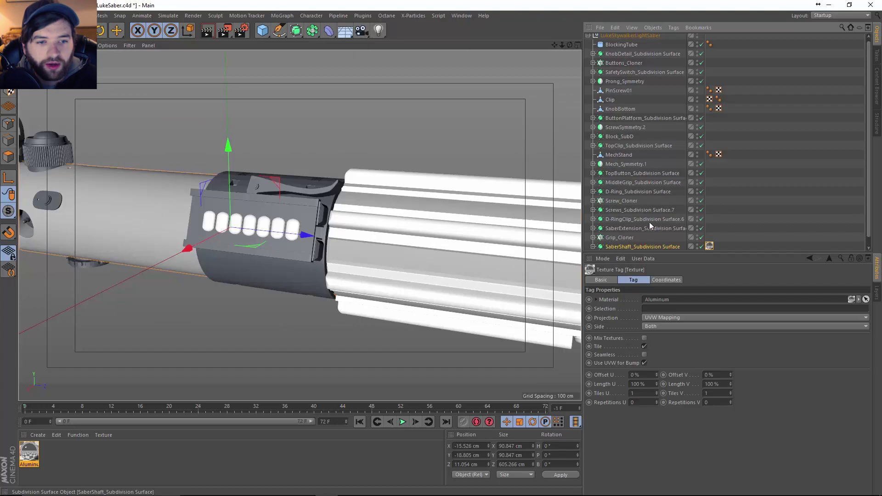
left_click(622, 247)
left_click_drag(315, 234, 577, 241, "alt")
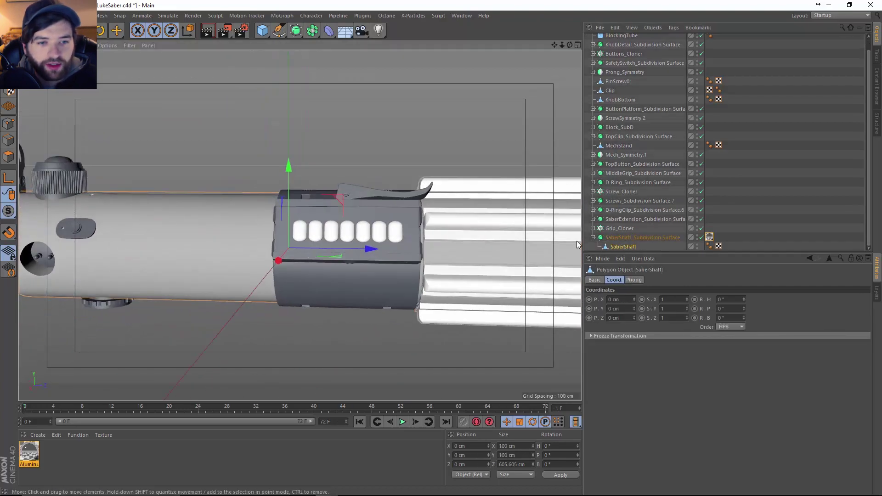
key("Return")
Select the shaft polygons beneath the hand grip with a Rectangle Selection in the blueprint side view.
scroll(368, 267, "down", 3)
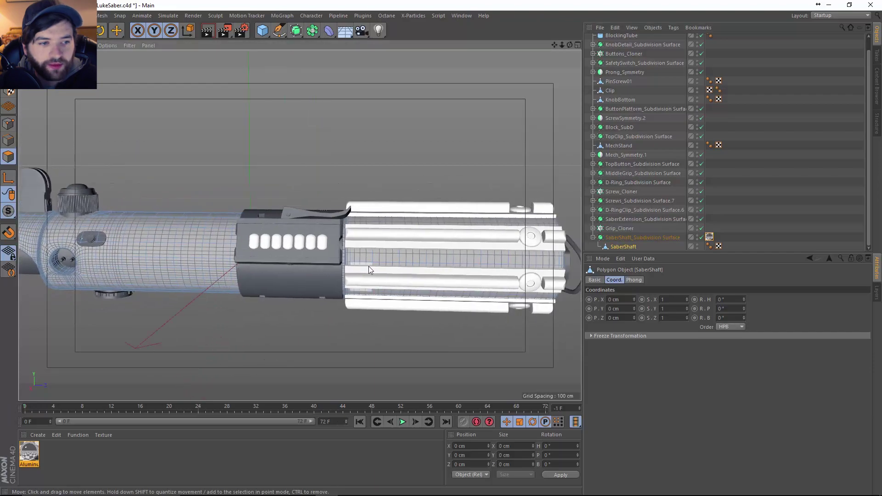
middle_click(368, 266)
middle_click(239, 297)
scroll(322, 306, "up", 3)
scroll(321, 306, "up", 4)
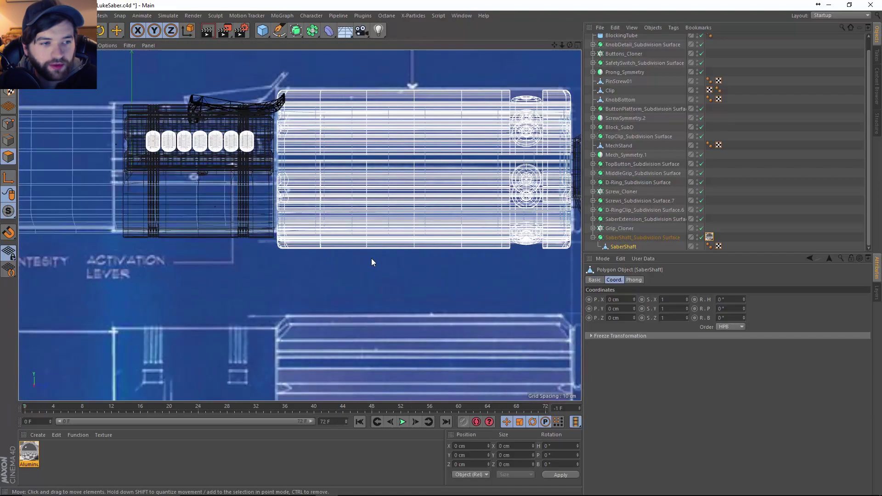
scroll(312, 294, "down", 2)
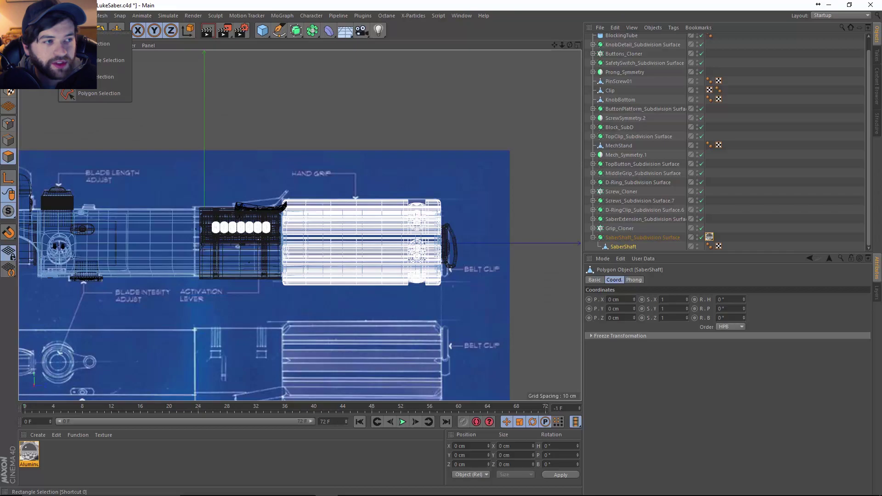
left_click(50, 30)
left_click_drag(523, 153, 270, 365)
Return to the perspective view and split the selected grip-section polygons into a separate object.
middle_click(334, 272)
middle_click(184, 110)
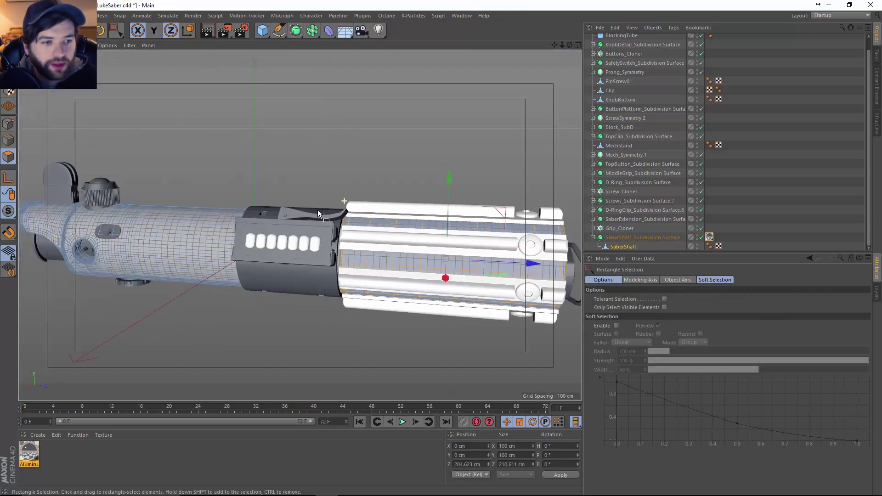
left_click_drag(318, 210, 407, 195, "alt")
right_click(357, 169)
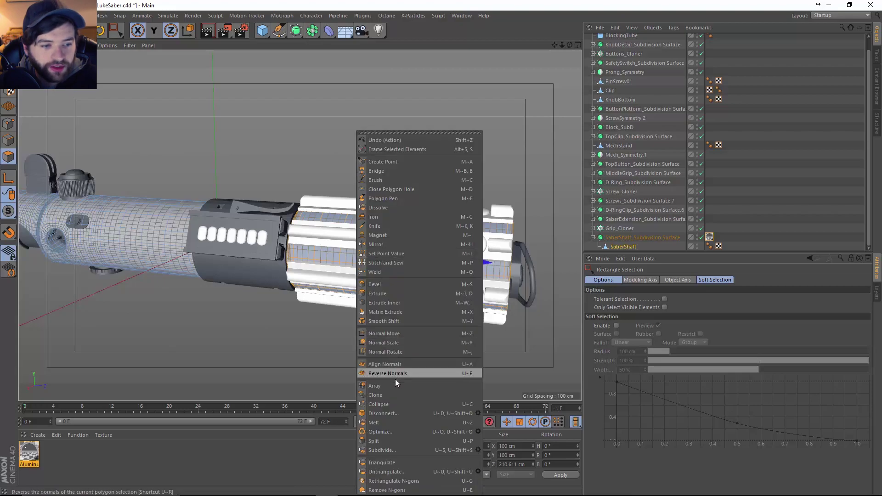
left_click(378, 440)
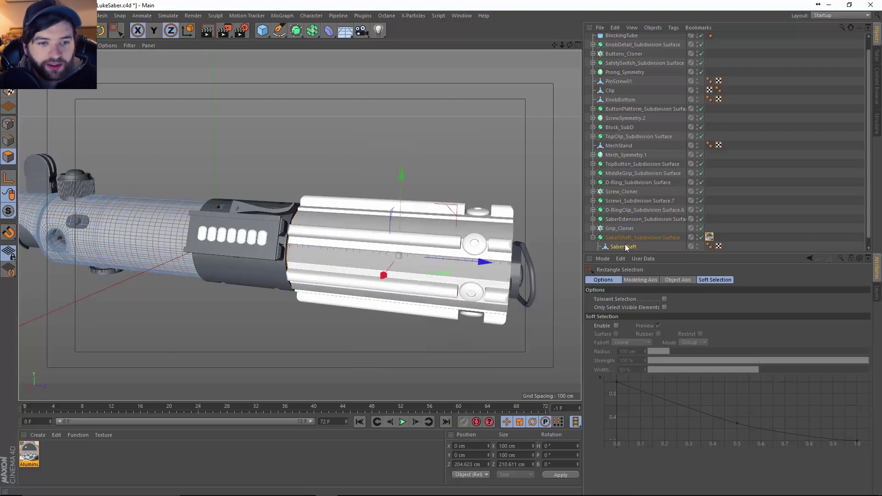
Check the two SaberShaft meshes and delete the selected grip-section polygons from the original one.
scroll(761, 212, "down", 1)
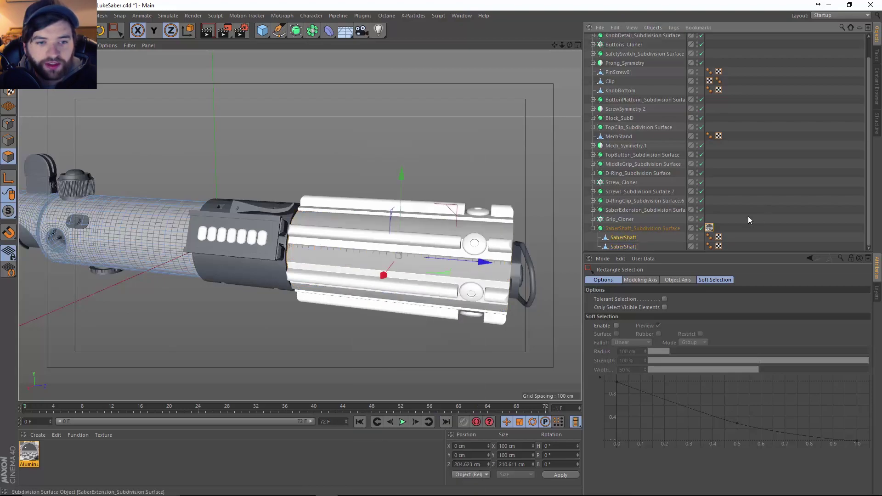
left_click(624, 246)
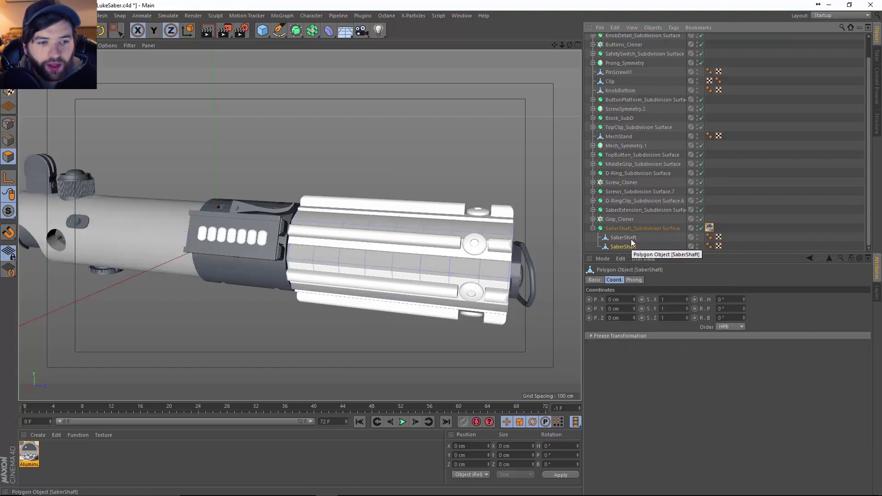
left_click(631, 237)
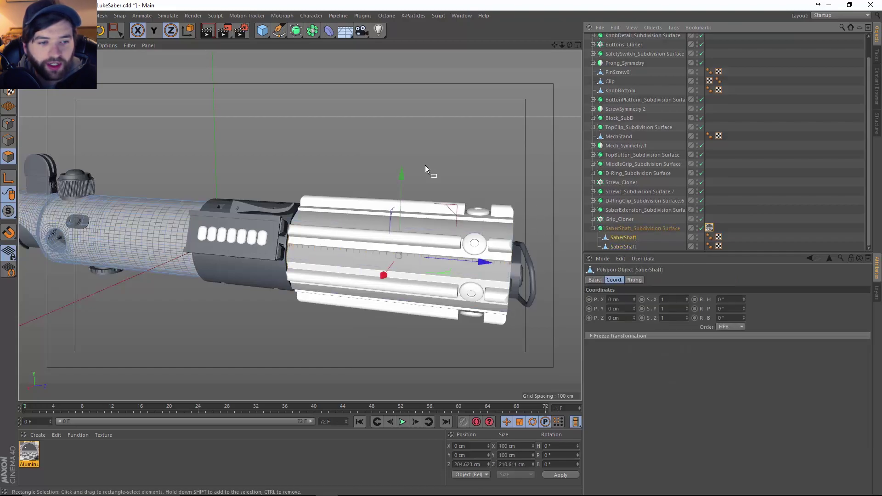
left_click(434, 152)
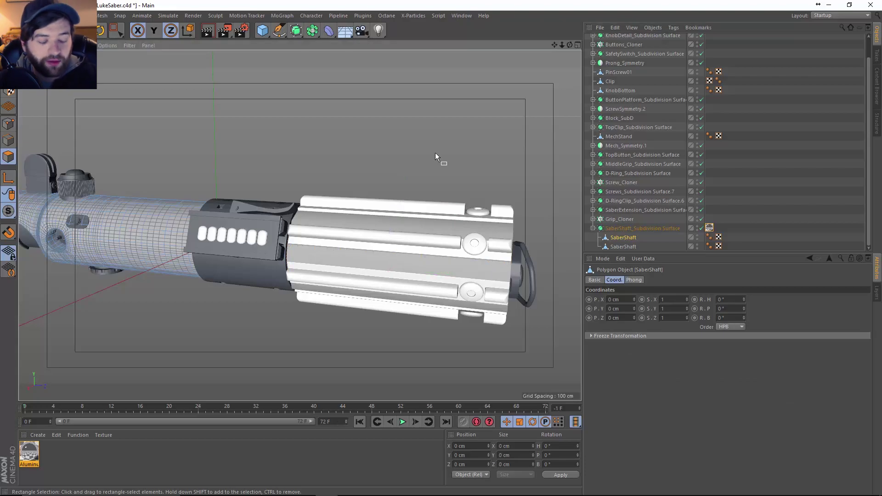
Switch the original SaberShaft to point mode and optimize it to remove the leftover points.
key("Return")
key("e")
right_click(393, 138)
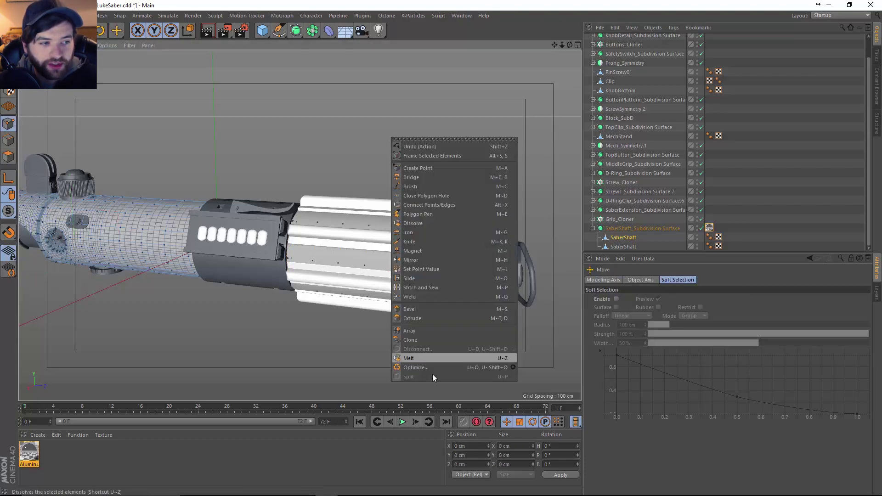
left_click(432, 369)
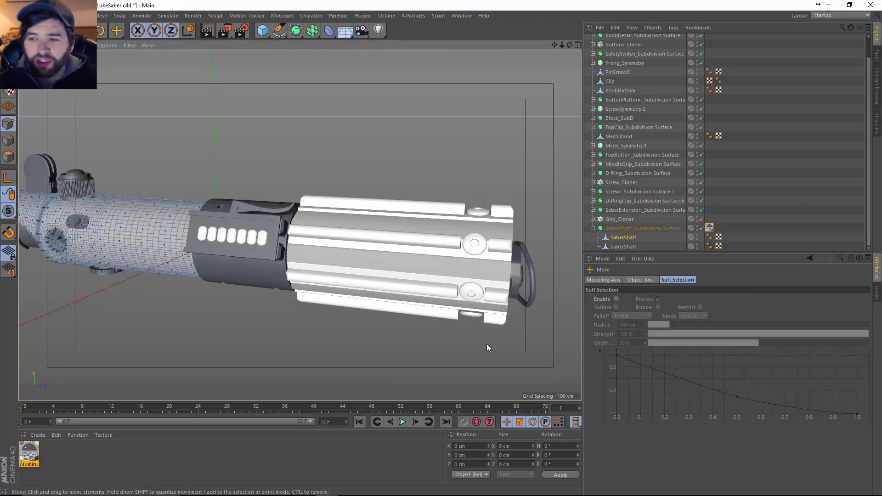
left_click_drag(183, 234, 187, 279, "alt")
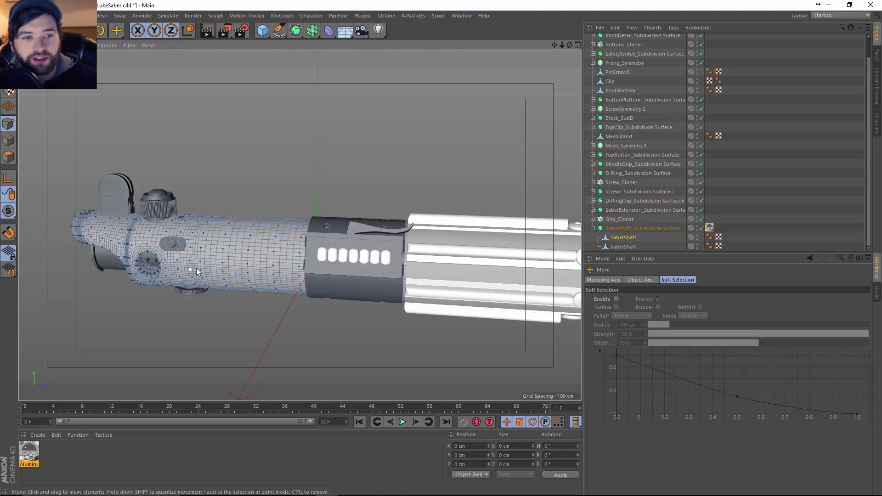
Group the two SaberShaft meshes under one null named Shaft_Grp inside the SaberShaft subdivision surface.
scroll(409, 253, "up", 3)
left_click_drag(409, 253, 423, 253, "alt")
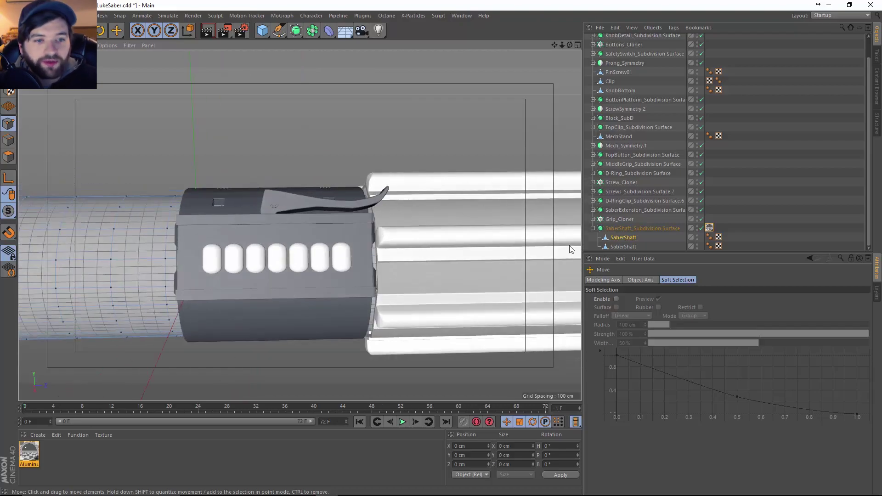
left_click(625, 246)
left_click(639, 242)
left_click(643, 237)
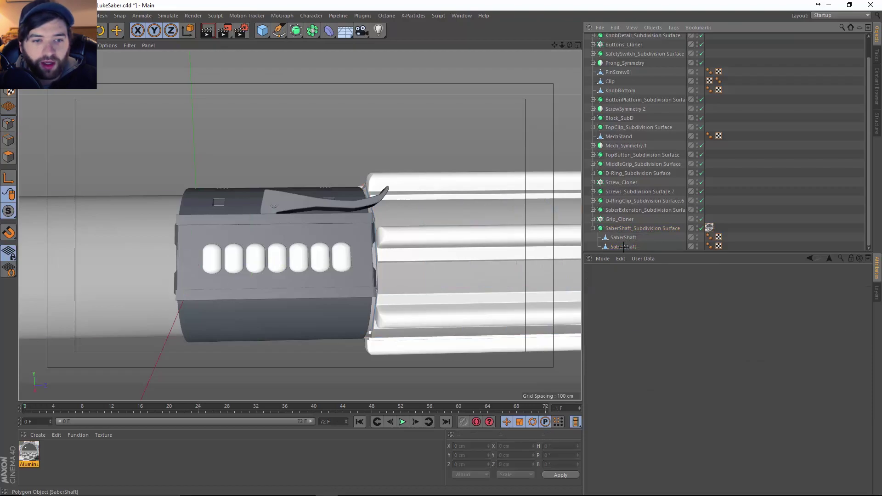
left_click(627, 247, "ctrl")
key("alt+g")
double_click(617, 246)
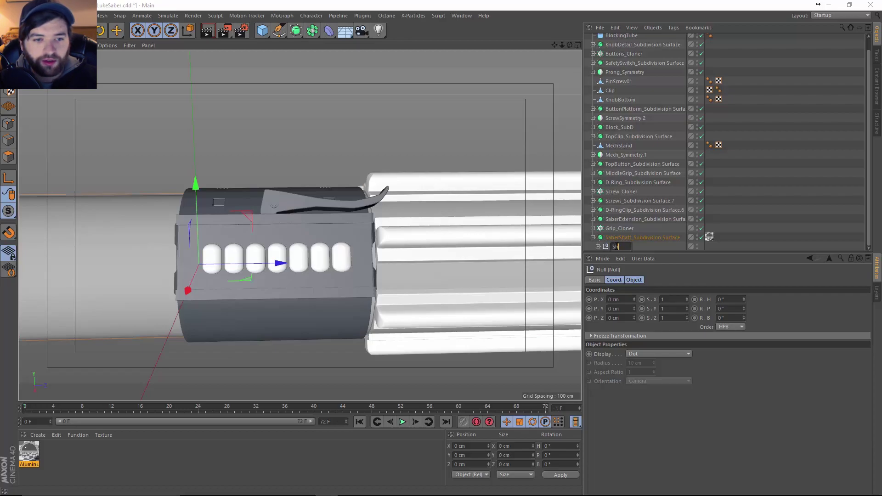
type("Shaft_Grp")
key("Return")
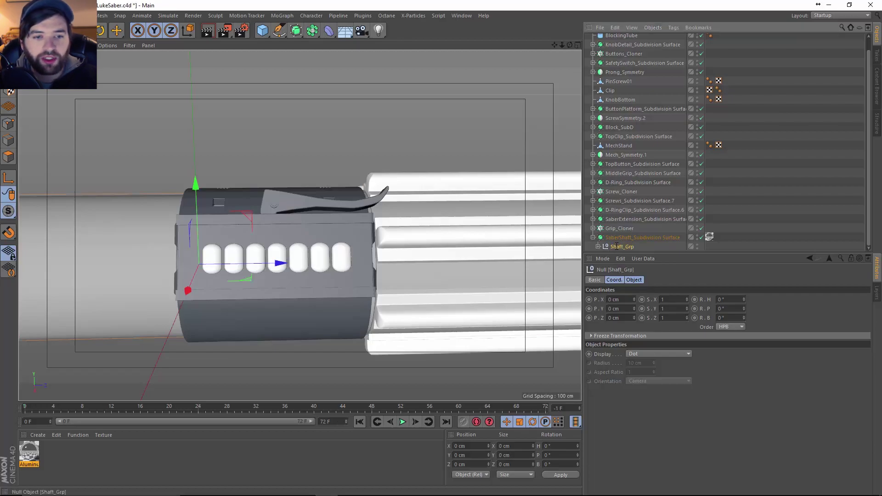
Transfer the Aluminum texture tag from the SaberShaft subdivision surface to the first SaberShaft mesh in Shaft_Grp.
scroll(731, 213, "down", 2)
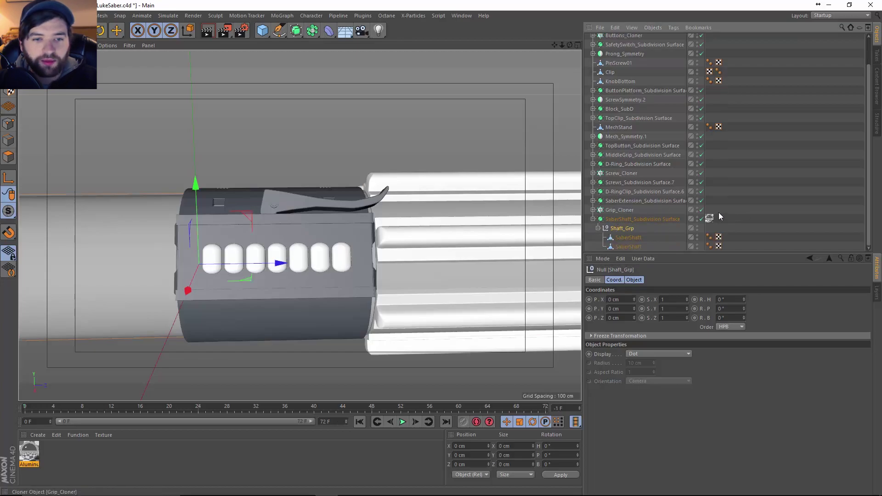
left_click(710, 220)
left_click_drag(710, 219, 638, 238)
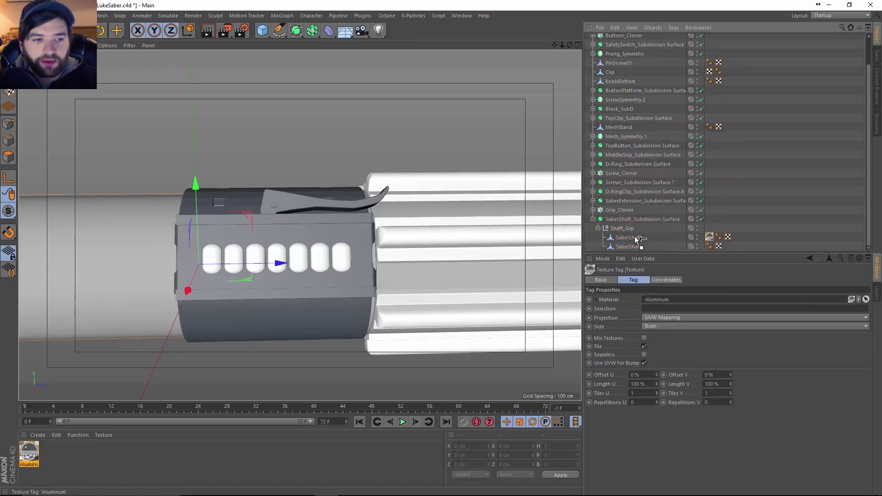
middle_click_drag(196, 249, 437, 238, "alt")
Rename the first mesh in Shaft_Grp to SaberFront_Shaft and the second to SaberBack_Shaft.
double_click(631, 238)
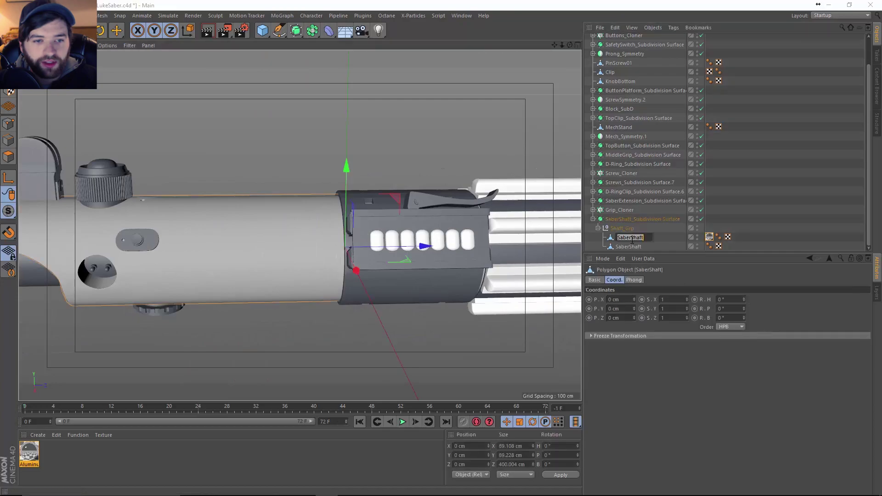
left_click(632, 240)
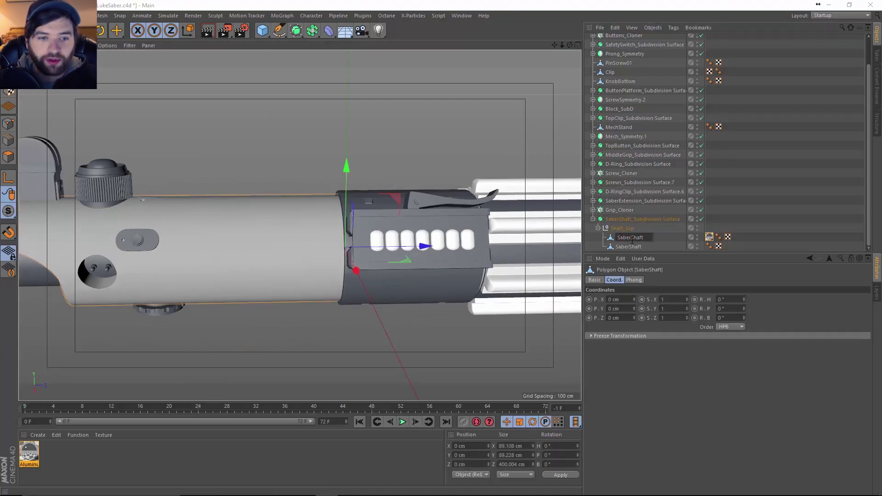
type("Front")
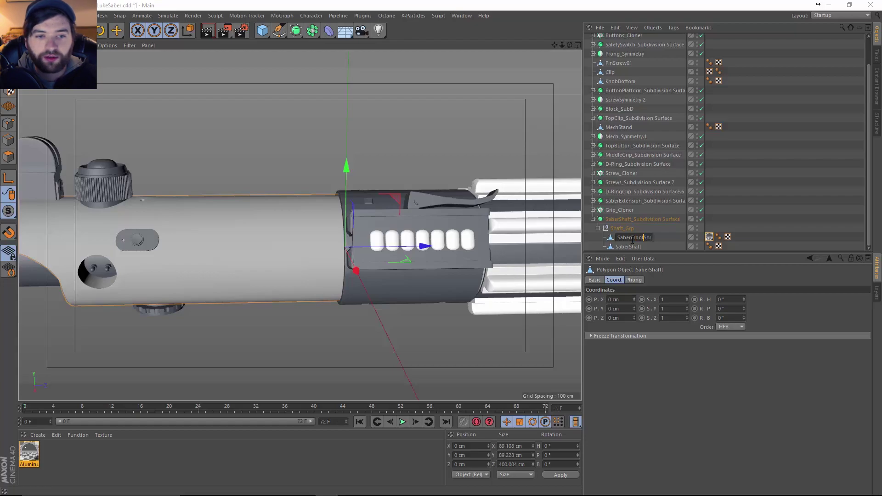
type("_")
key("Return")
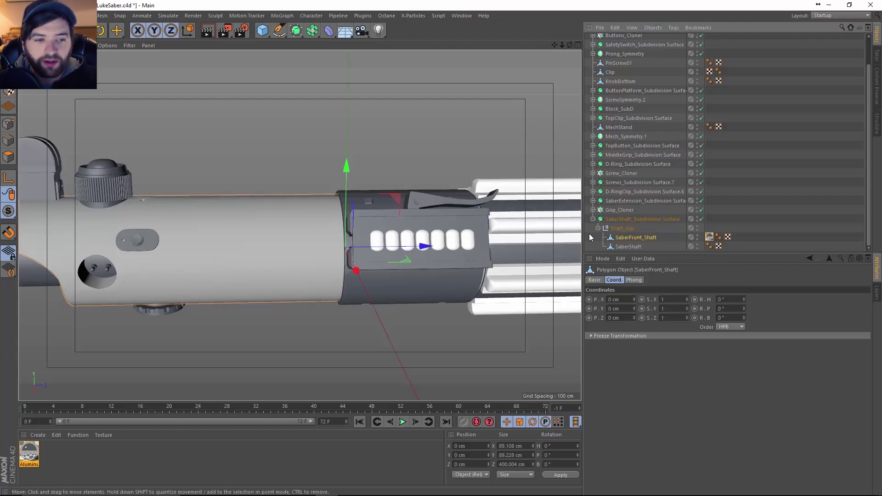
double_click(630, 247)
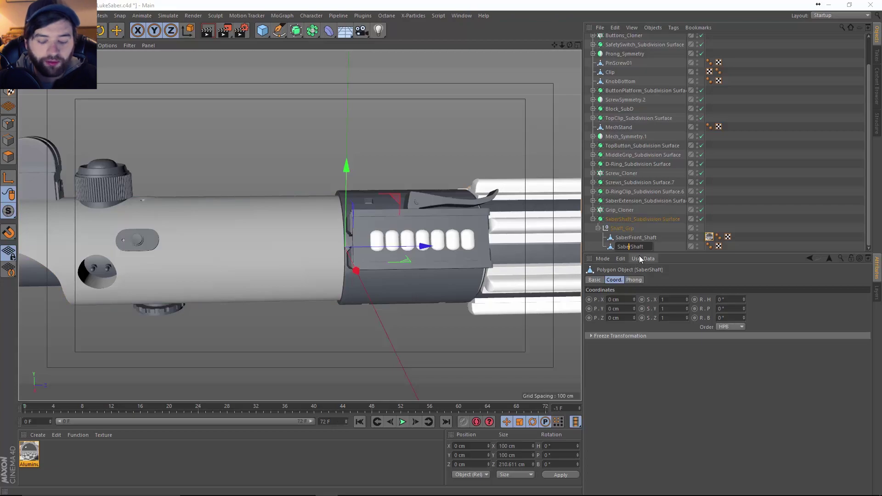
type("Back_")
key("Return")
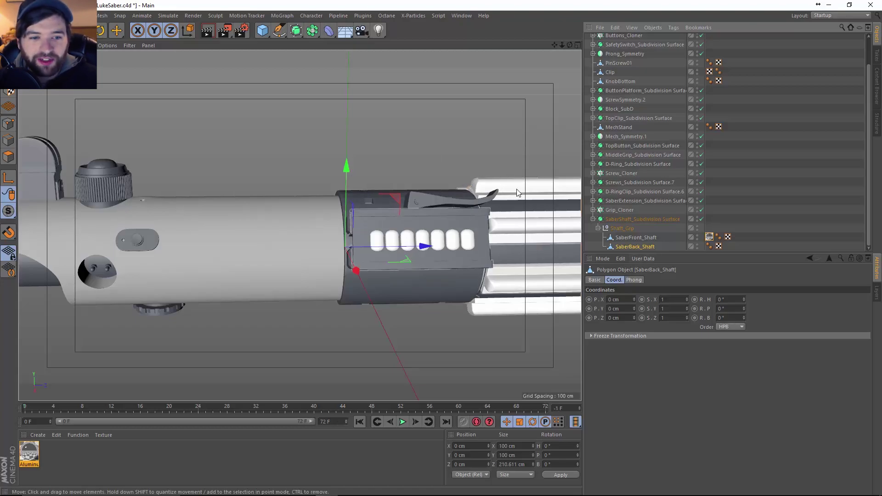
Scale the MiddleGrip mesh up slightly in X and Z, to about 89.27 cm, and check its fit around the shaft.
middle_click_drag(503, 197, 370, 201, "alt")
left_click_drag(369, 197, 479, 207, "alt")
left_click_drag(215, 235, 349, 235, "alt")
left_click(349, 235)
left_click_drag(301, 261, 322, 248, "alt")
left_click(593, 155)
left_click(618, 164)
key("t")
left_click_drag(358, 260, 437, 328, "alt")
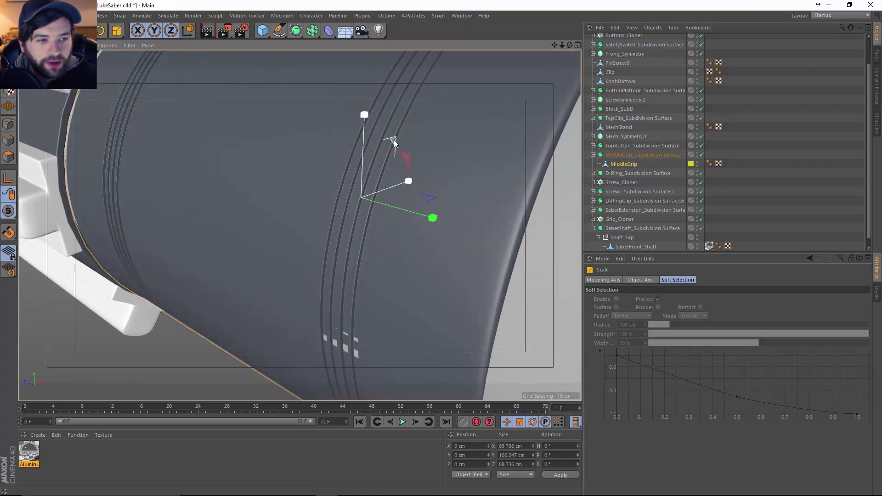
left_click_drag(397, 139, 395, 239)
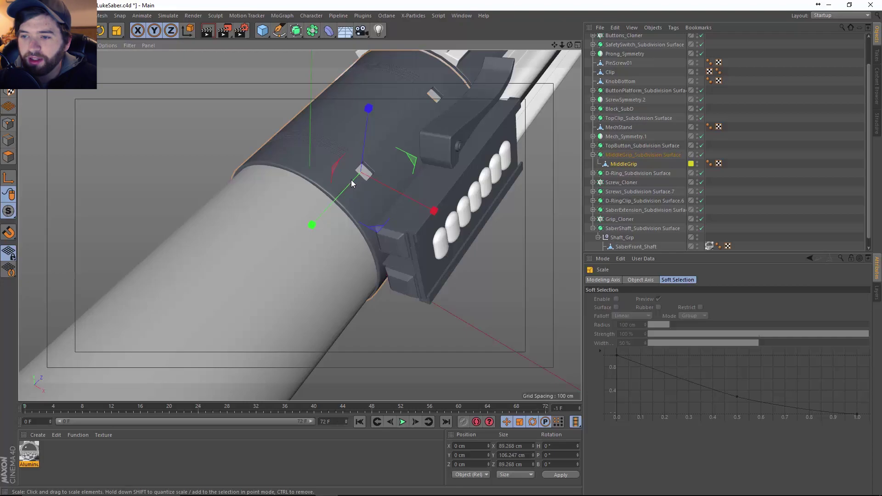
left_click_drag(352, 183, 408, 184, "alt")
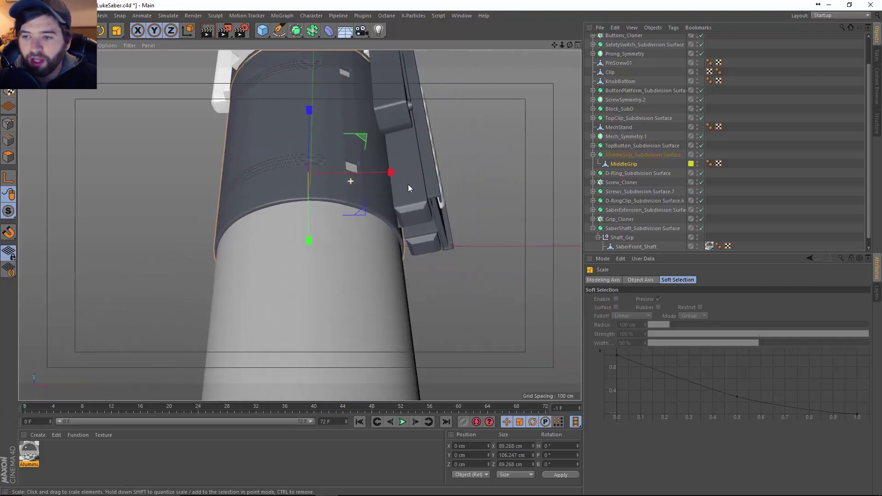
left_click_drag(290, 186, 417, 215, "alt")
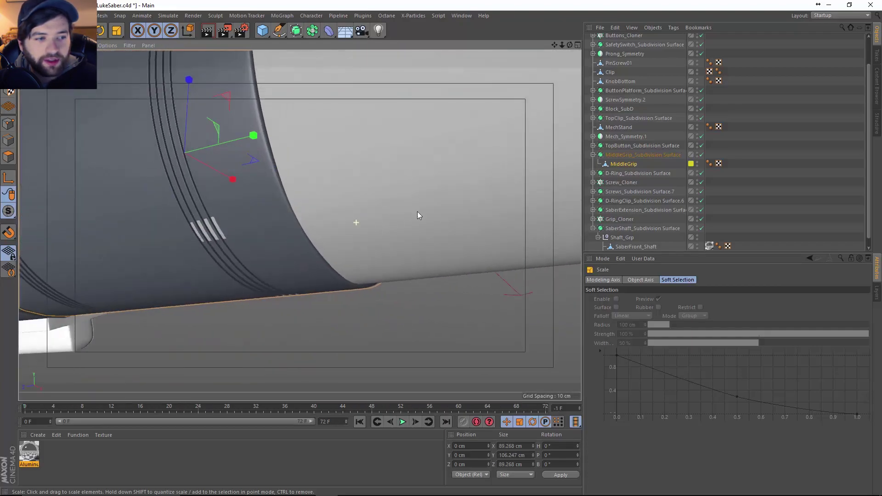
scroll(417, 215, "down", 5)
left_click(370, 283)
Select the middle grip, the clip, the button platform and the button cloner together.
left_click_drag(309, 150, 368, 146, "alt")
left_click(367, 146)
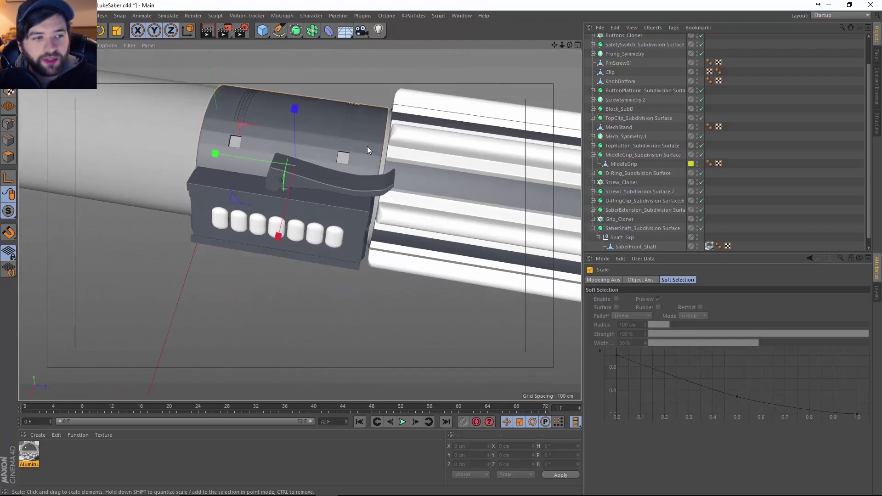
left_click(354, 184, "shift")
left_click(355, 252, "shift")
left_click_drag(354, 253, 581, 140, "alt")
left_click(275, 239, "shift")
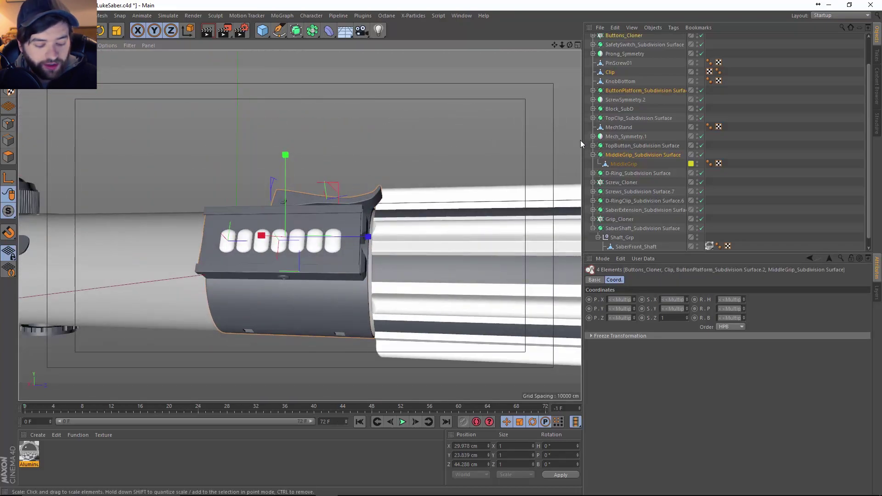
Group the selected middle parts under a null named Mid_Grp and place it first within the lightsaber hierarchy.
key("alt+g")
double_click(612, 62)
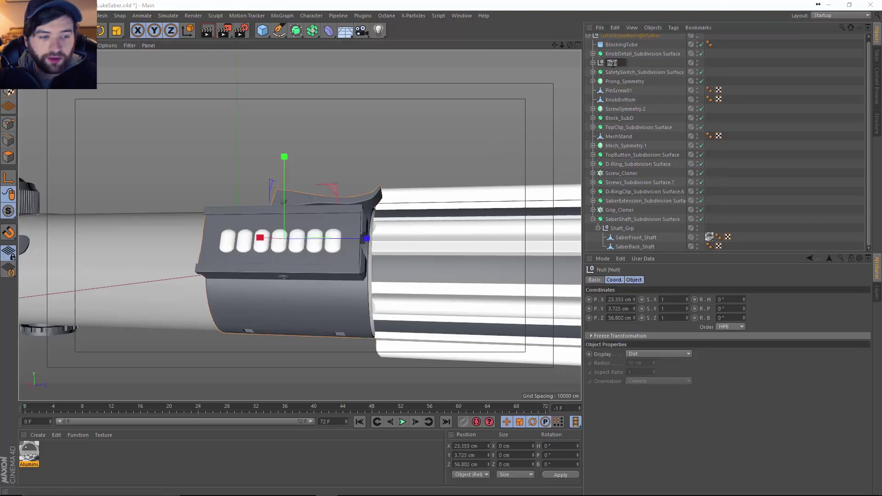
type("Mid_Grp")
key("Return")
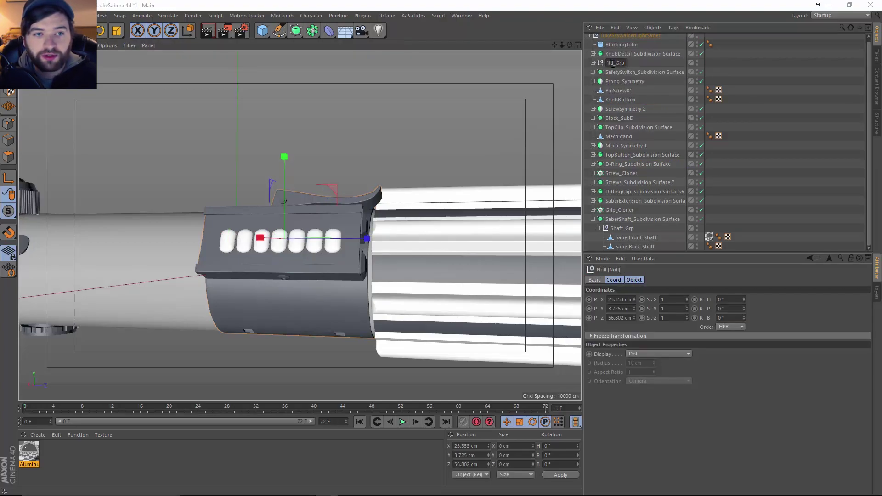
left_click_drag(613, 39, 613, 40)
Activate Rectangle Selection for the rear parts and move SaberBack_Shaft out of Shaft_Grp, above the SaberShaft subdivision surface.
scroll(442, 253, "down", 2)
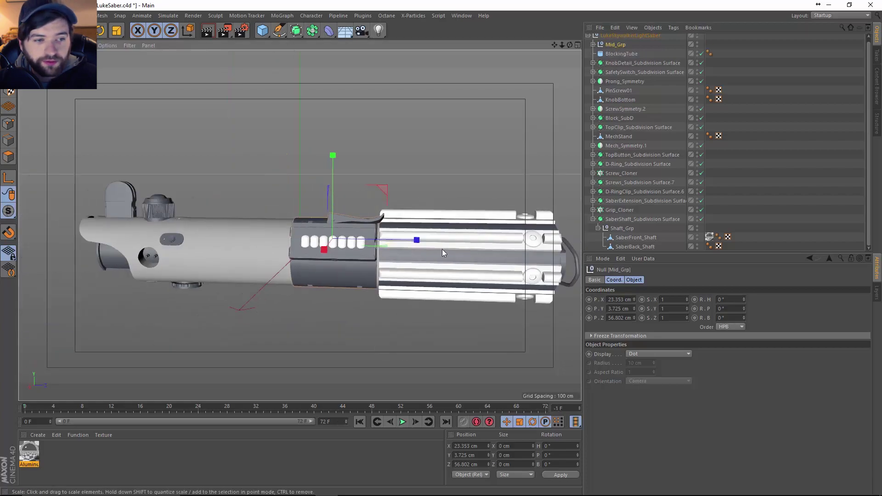
middle_click_drag(574, 233, 469, 216)
key("0")
left_click_drag(513, 152, 301, 315)
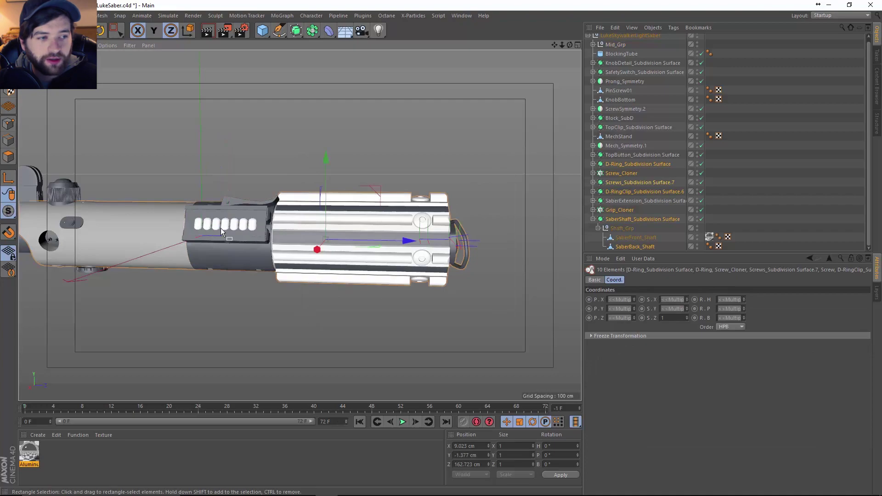
middle_click_drag(220, 228, 309, 232)
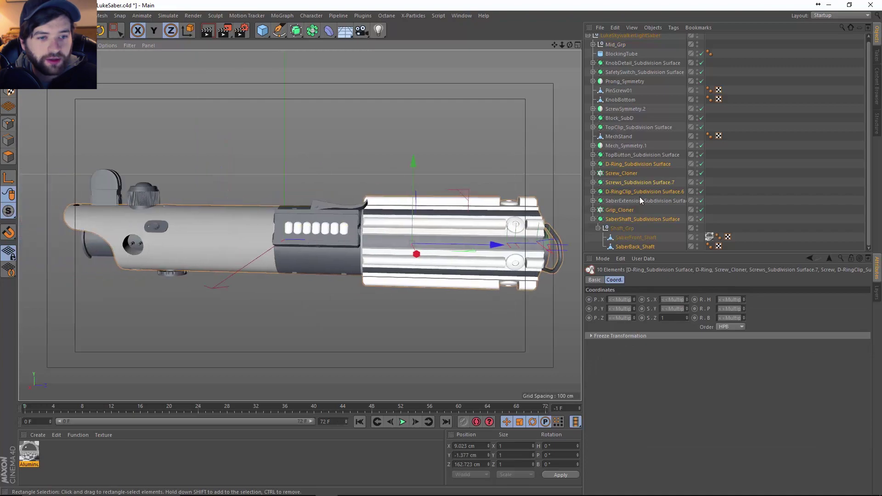
left_click(628, 247)
left_click_drag(627, 217, 628, 215)
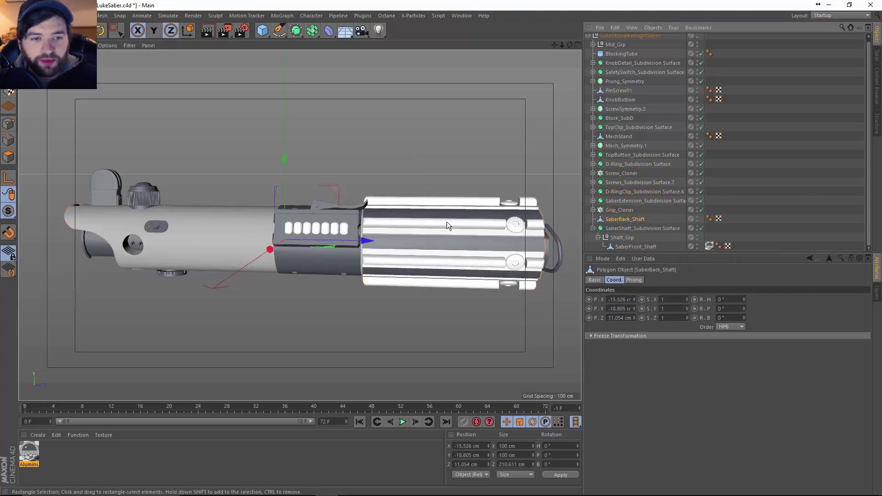
Rectangle-select all the rear grip, screw, D-ring and back shaft parts and group them under a null named Back_Grp.
left_click_drag(555, 142, 372, 324)
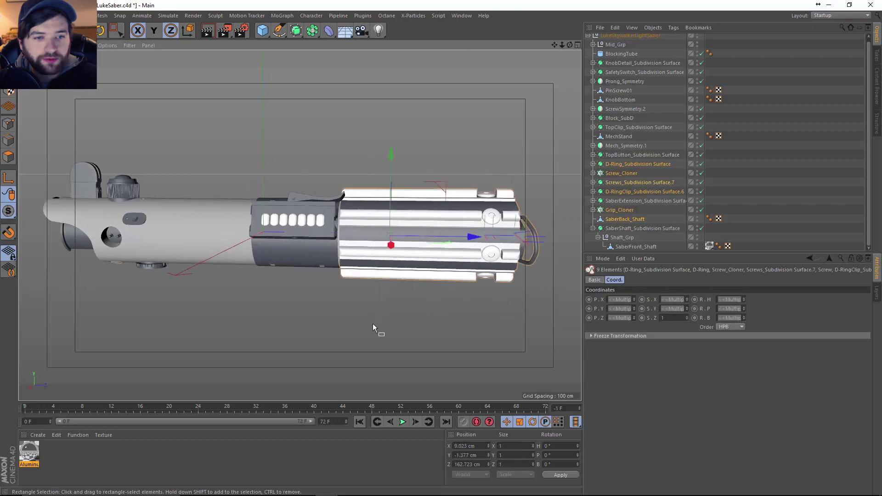
key("alt+g")
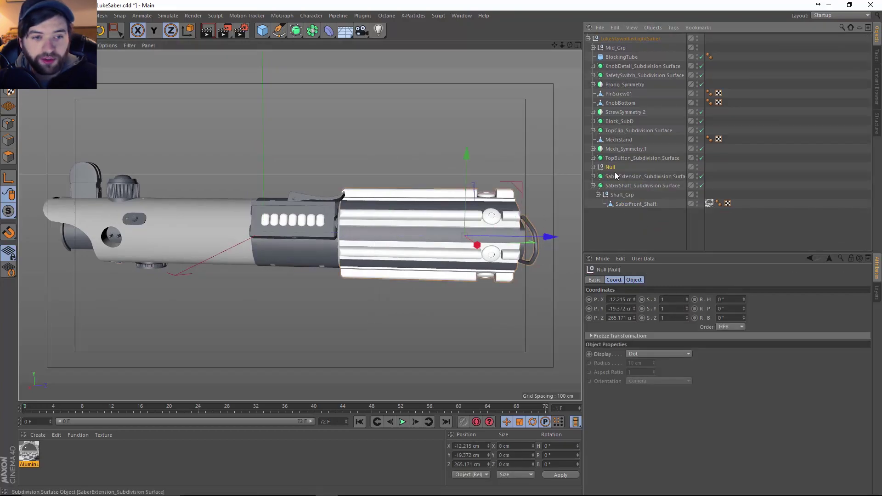
double_click(613, 167)
type("Back_G")
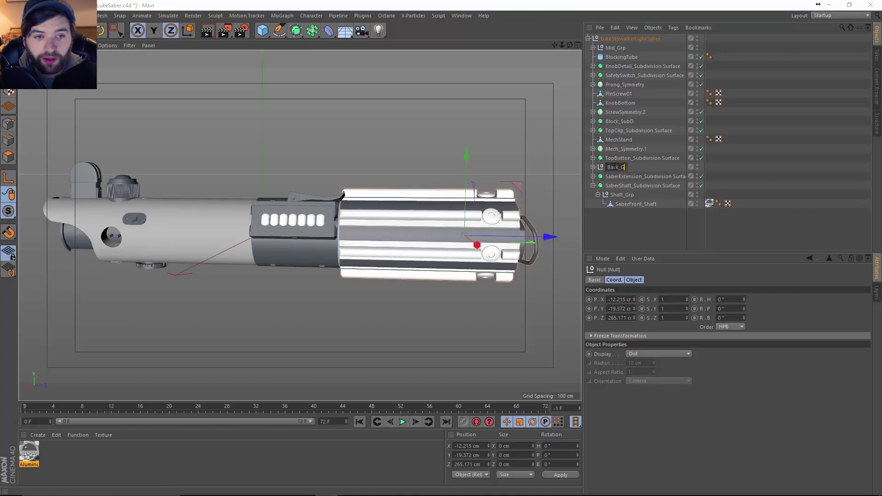
type("rp")
key("Return")
Add a Subdivision Surface as the parent of SaberBack_Shaft inside Back_Grp.
left_click(593, 167)
left_click(630, 223)
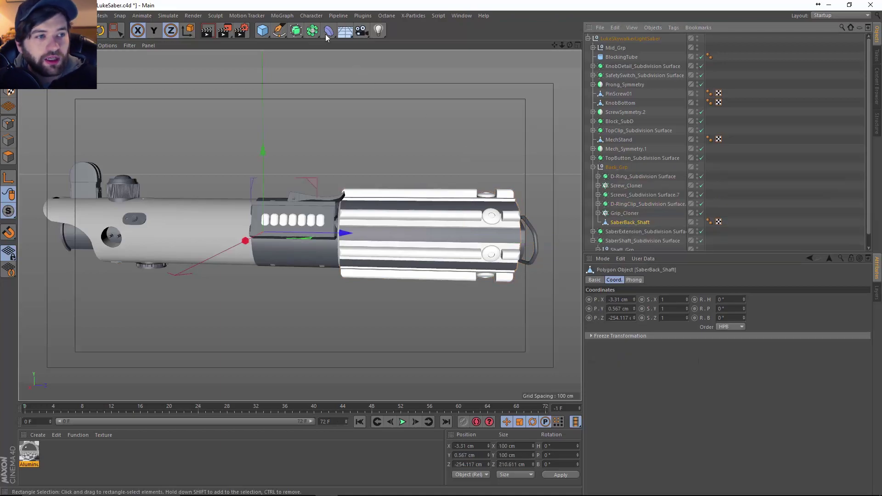
left_click(296, 31)
left_click(364, 44, "alt")
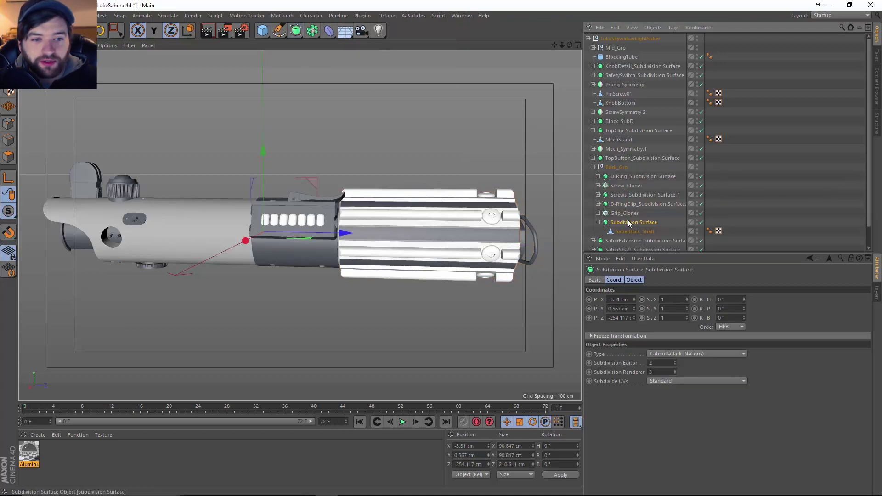
Rename the new subdivision surface to SaberBack_Shaft_Subdivision Surface.
double_click(630, 232)
key("ctrl+c")
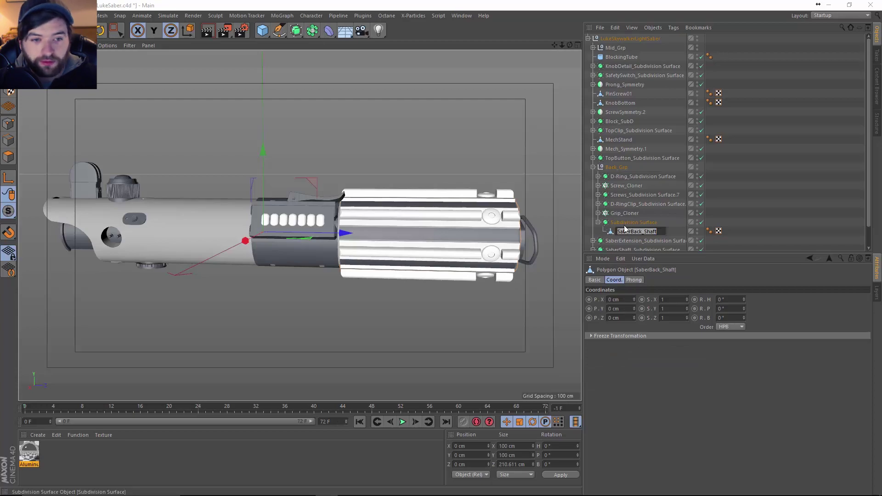
left_click(624, 222)
double_click(624, 221)
key("ctrl+v")
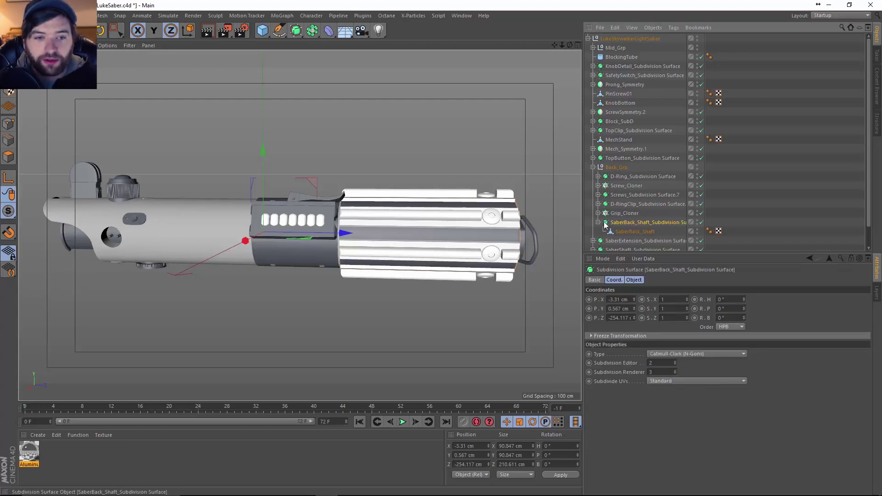
Collapse Back_Grp and move it directly below Mid_Grp in the object hierarchy.
left_click(598, 168)
left_click_drag(599, 170, 616, 152)
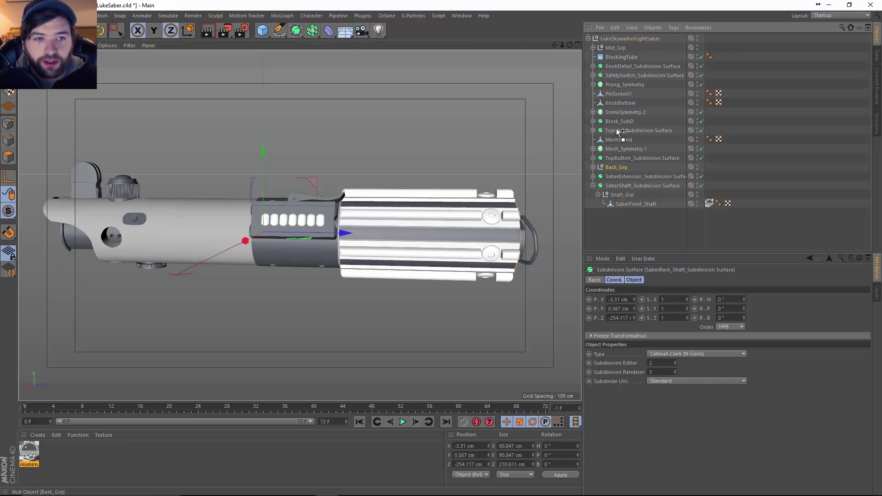
left_click_drag(616, 53, 618, 54)
Select all the ungrouped front parts from BlockingTube through SaberShaft_Subdivision Surface and frame them in the viewport.
left_click(614, 65)
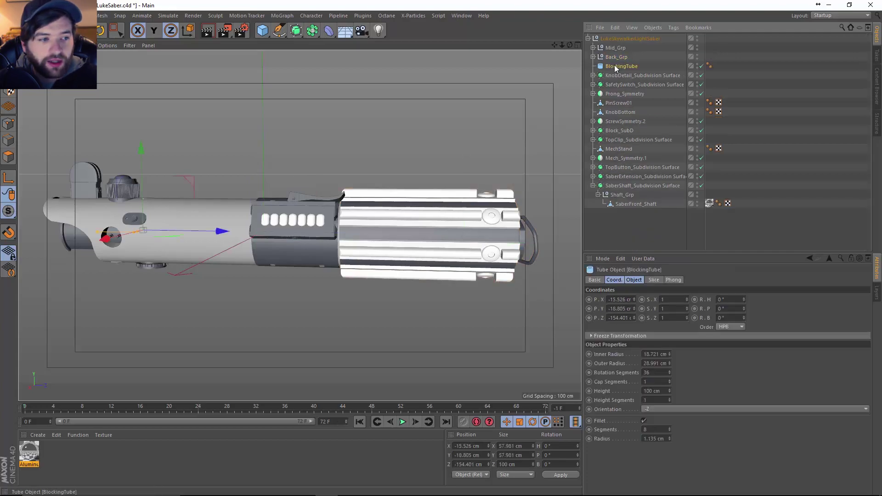
left_click(592, 185)
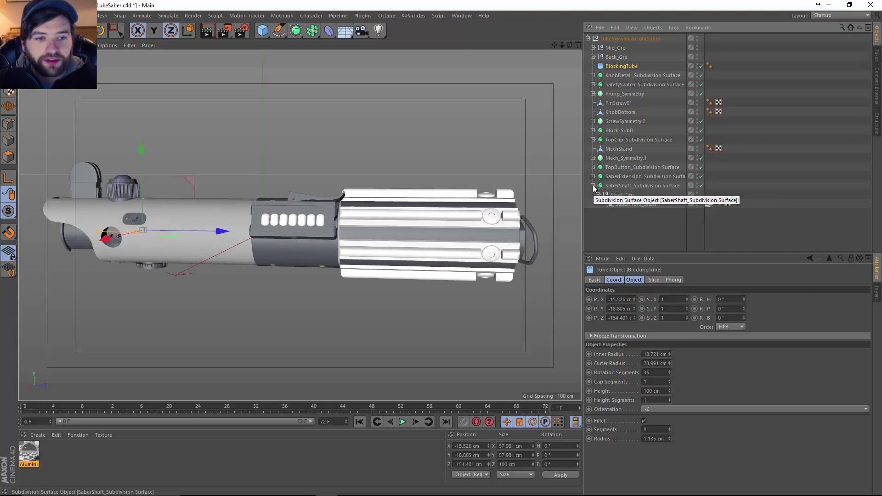
left_click(620, 187, "shift")
key("o")
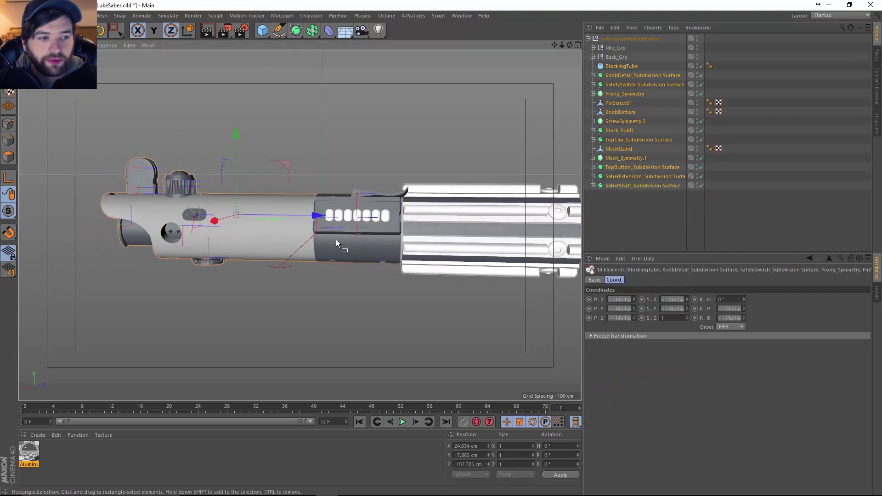
Group the selected front parts under a null and rename it Front_Grp.
left_click_drag(341, 239, 392, 268, "alt")
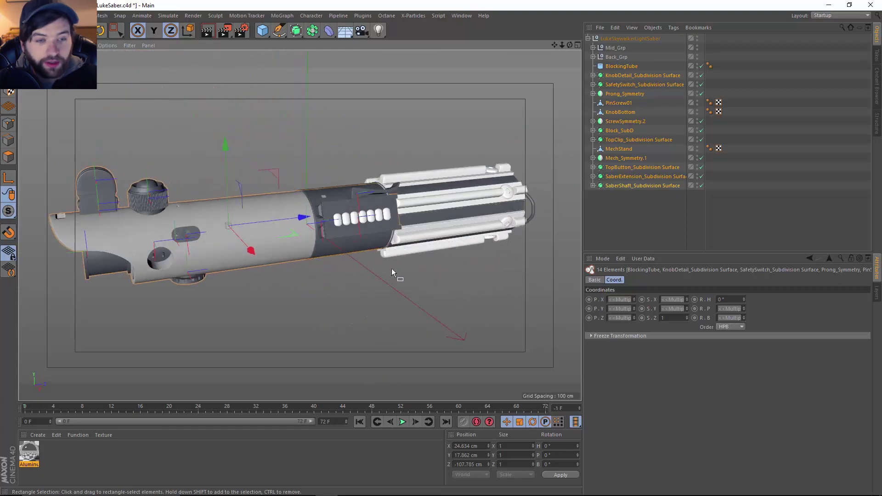
key("alt+g")
double_click(611, 65)
type("F")
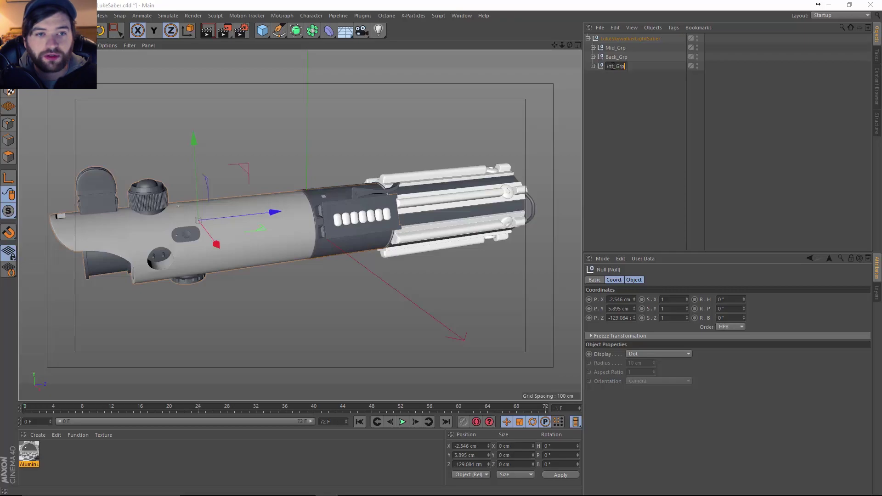
type("ront_Grp")
key("Return")
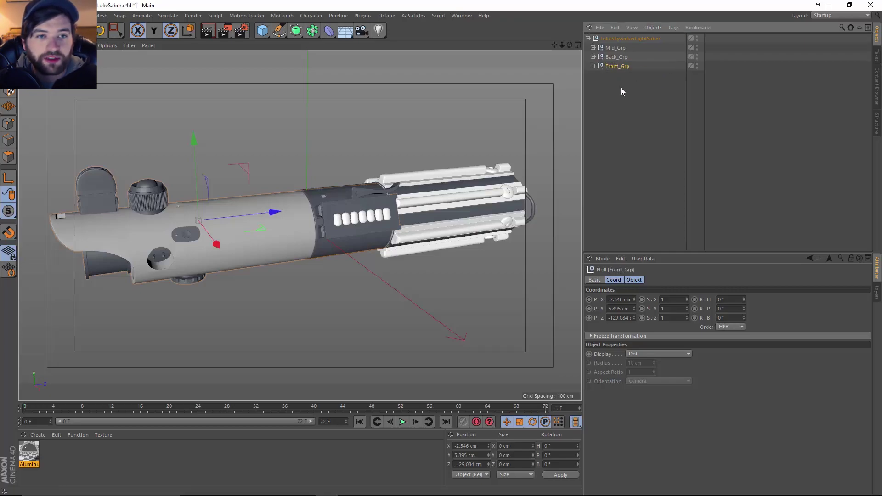
Group Mid_Grp, Back_Grp and Front_Grp under a null named Mesh_Grp and expand it.
left_click(616, 48, "shift")
key("alt+g")
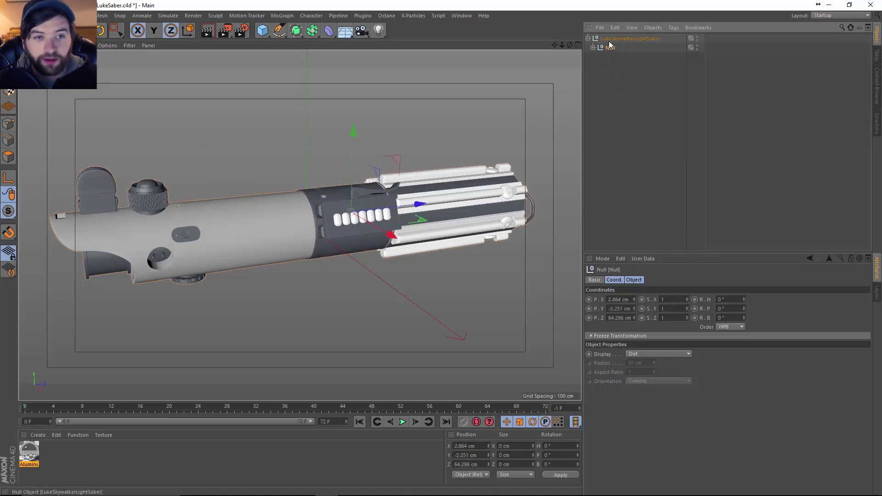
double_click(611, 48)
type("Mesh_Grp")
key("Return")
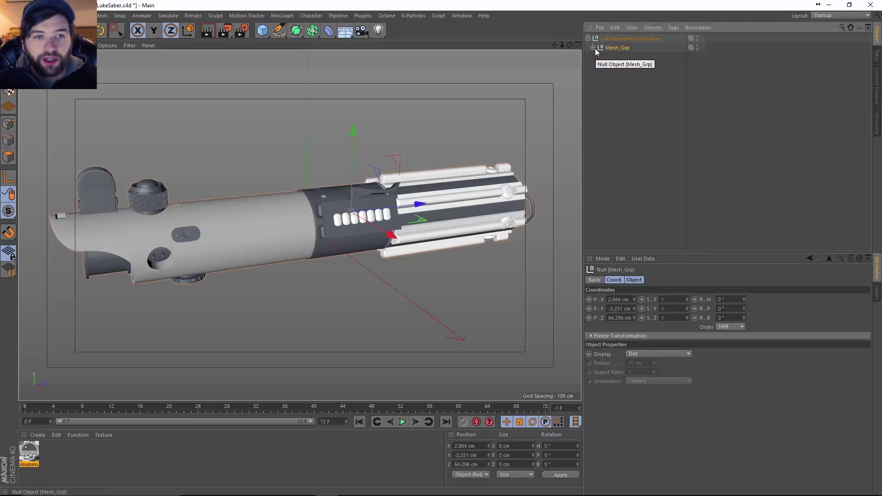
left_click(594, 48)
left_click_drag(328, 197, 391, 215, "alt")
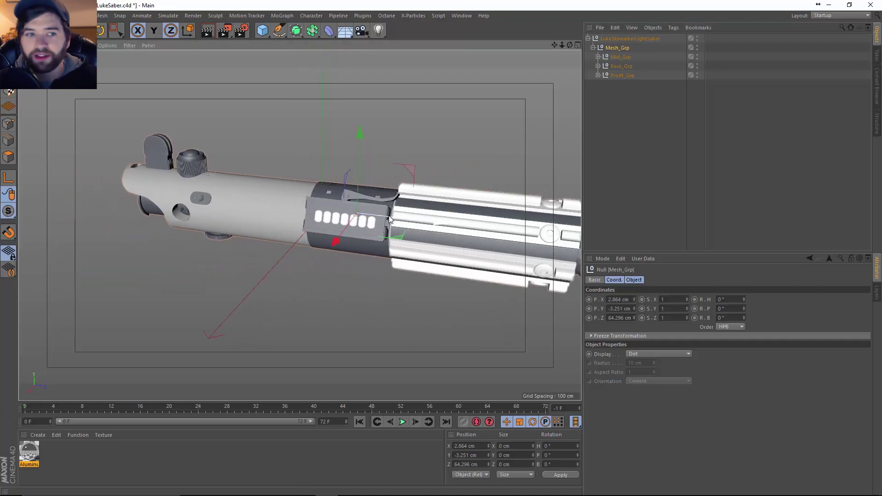
key("e")
scroll(327, 273, "up", 3)
left_click_drag(327, 273, 399, 215, "alt")
left_click(401, 219)
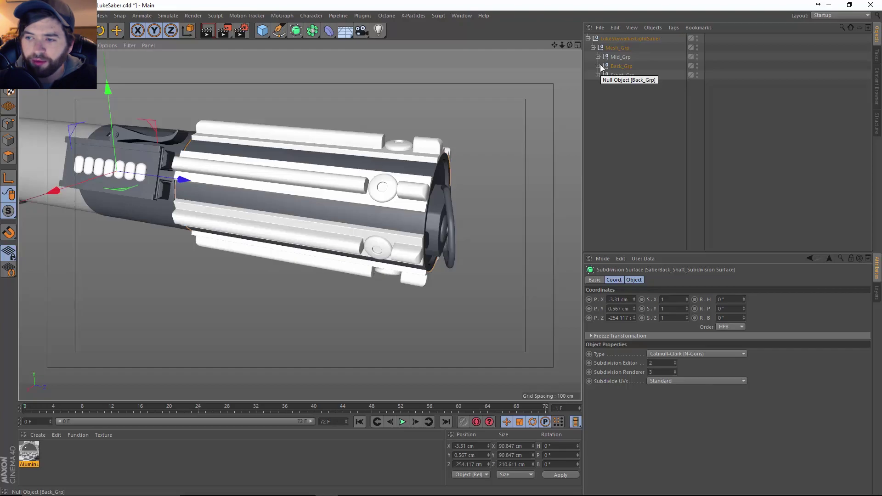
left_click_drag(295, 211, 404, 213, "alt")
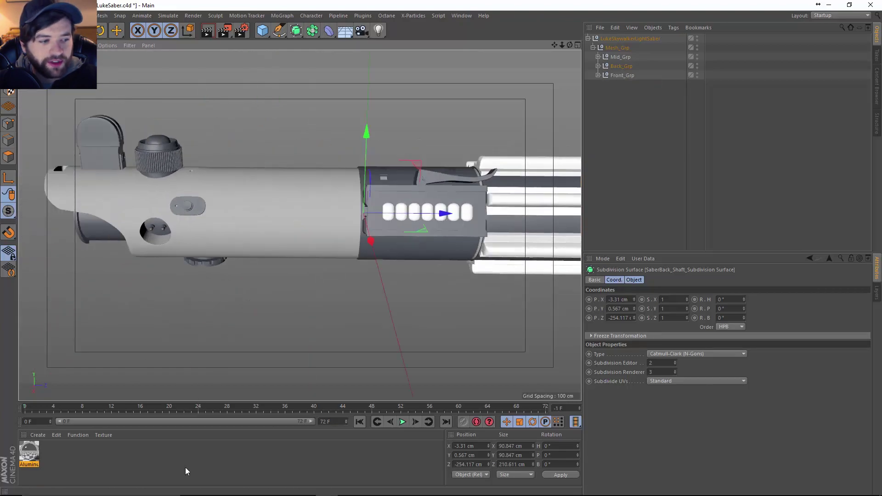
Rename the Aluminum material to ShaftFront_Aluminum.
double_click(29, 465)
left_click(24, 465)
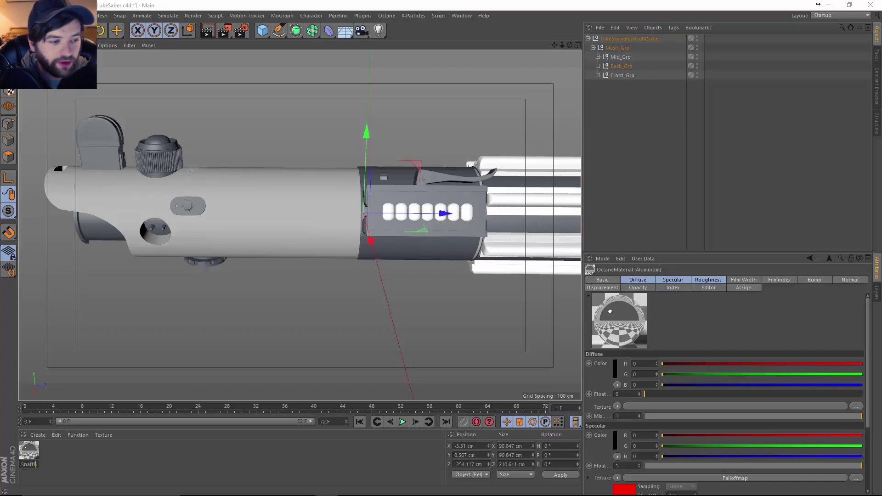
type("Shaft")
key("Return")
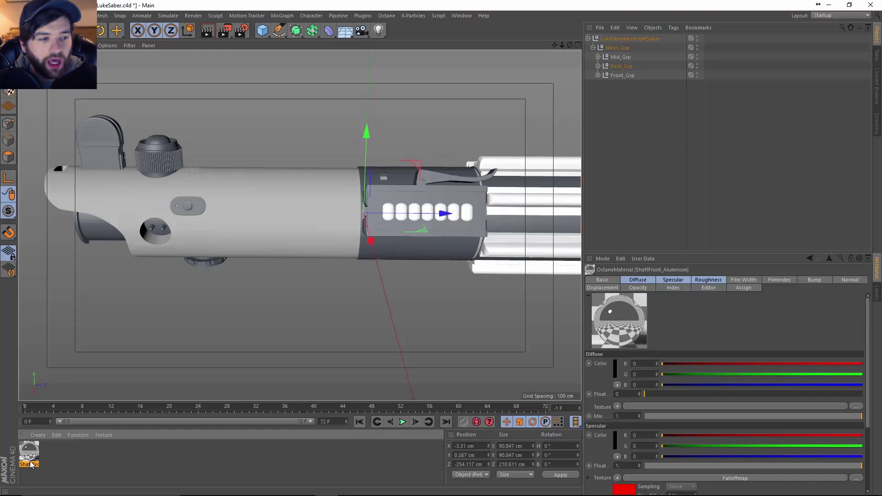
double_click(29, 459)
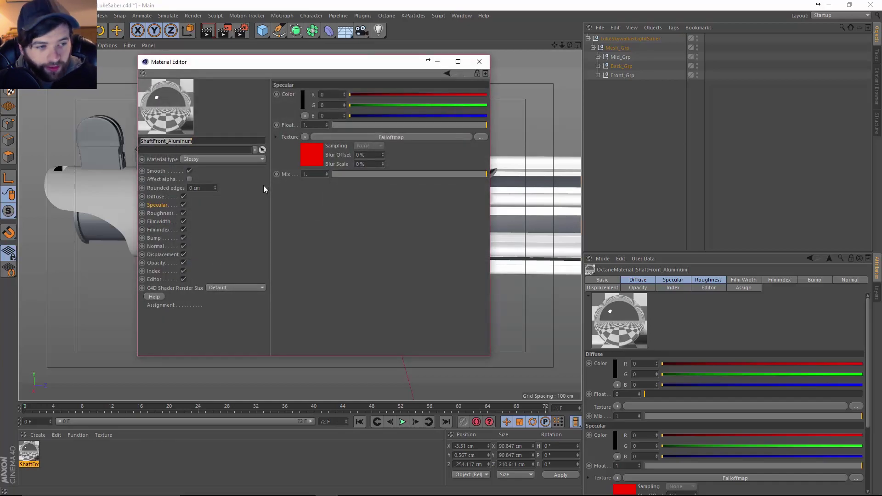
left_click_drag(250, 68, 303, 86)
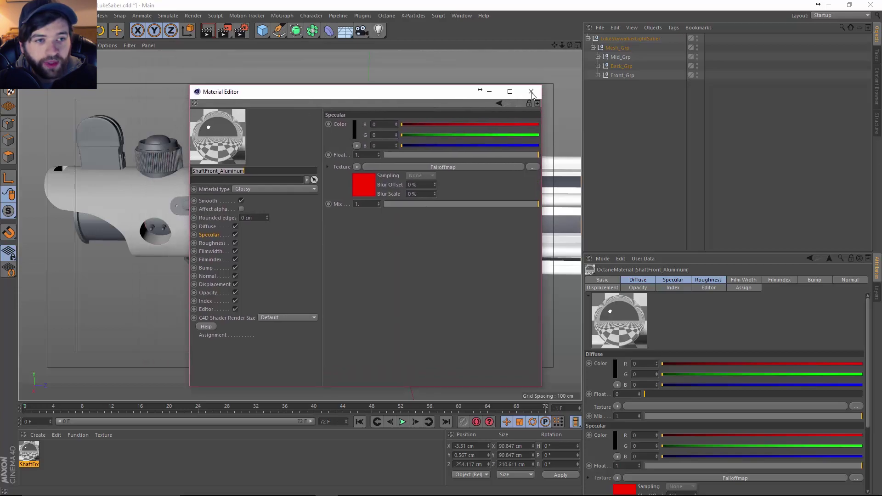
left_click(533, 79)
Switch the interface layout to Octane (User) and widen the viewport beside the Octane settings and live viewer.
left_click_drag(313, 235, 346, 268, "alt")
left_click(843, 15)
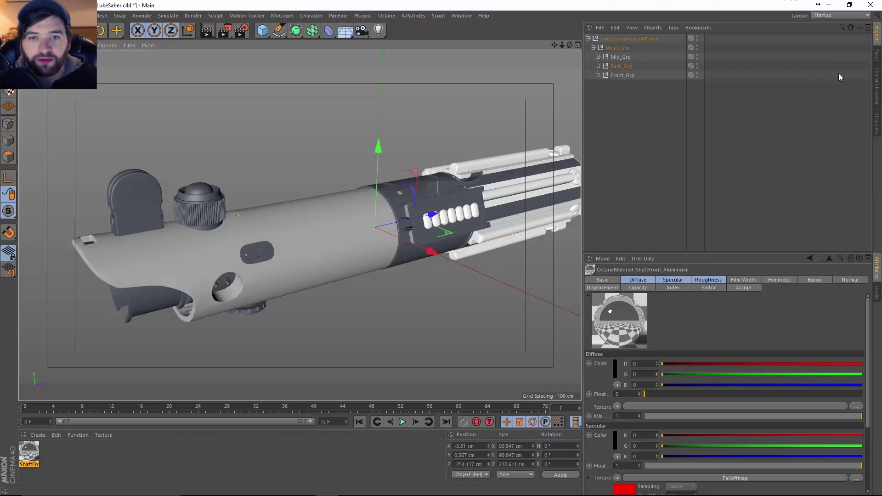
left_click(839, 72)
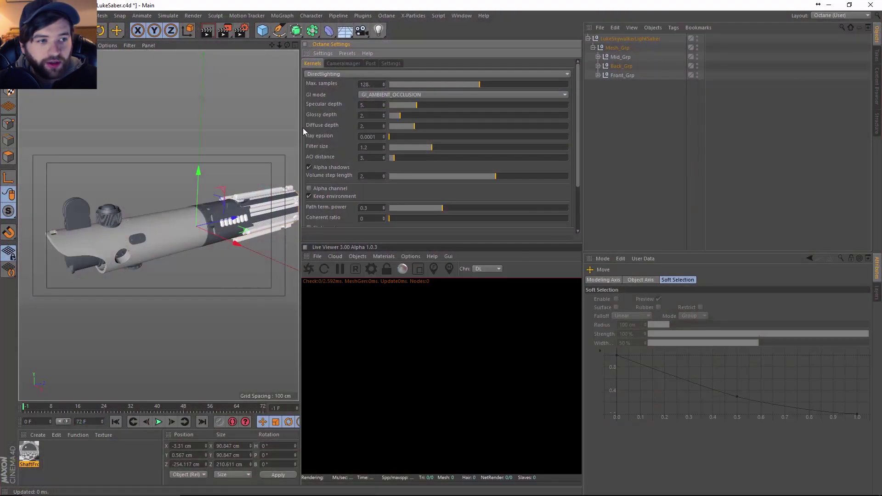
left_click_drag(320, 132, 379, 133)
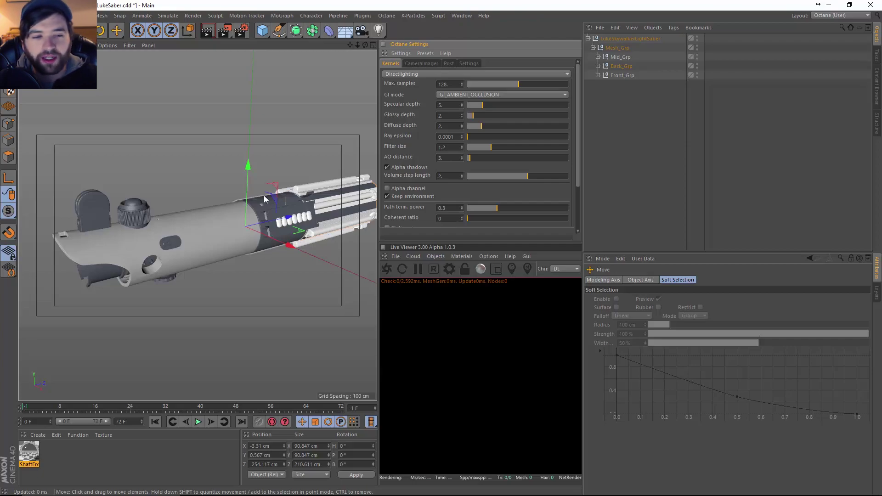
Add an Octane HDRI environment and load GlassHandOfficeHDR01.exr from Textures\HDRs\GlassHandHDRs as its texture without copying it into the project.
left_click(432, 258)
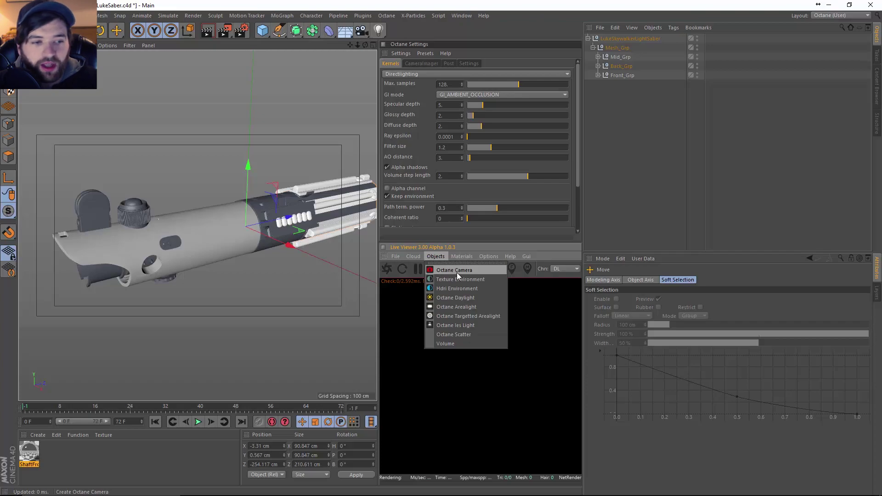
left_click(473, 290)
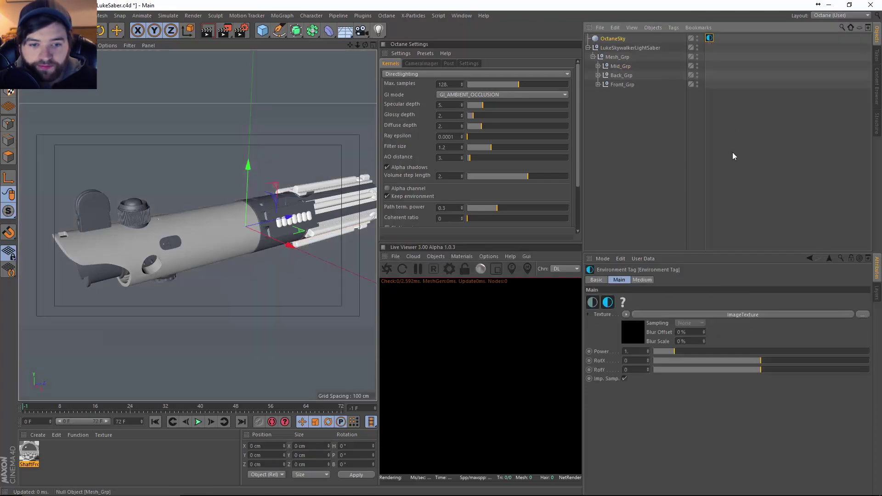
left_click(632, 327)
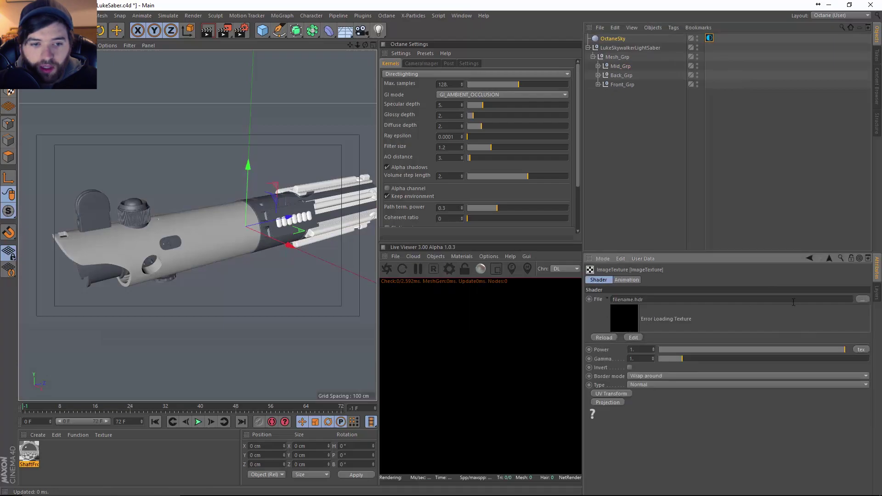
left_click(860, 300)
left_click(236, 240)
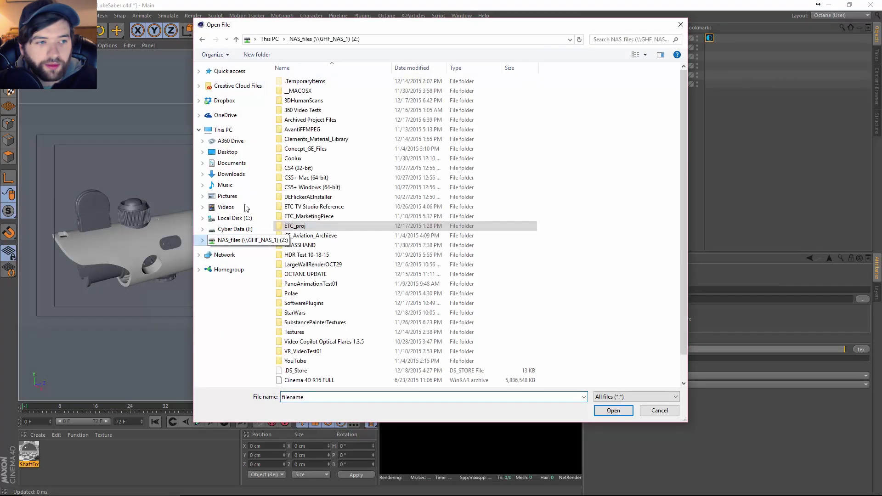
double_click(296, 332)
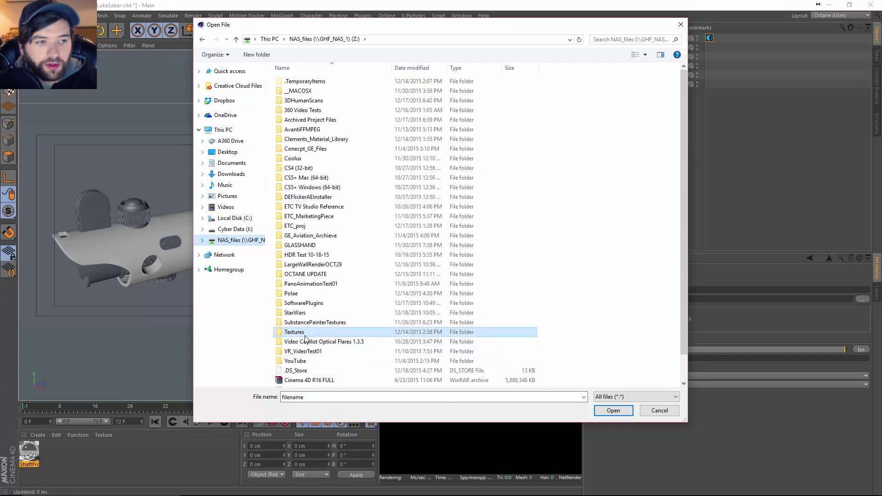
double_click(292, 110)
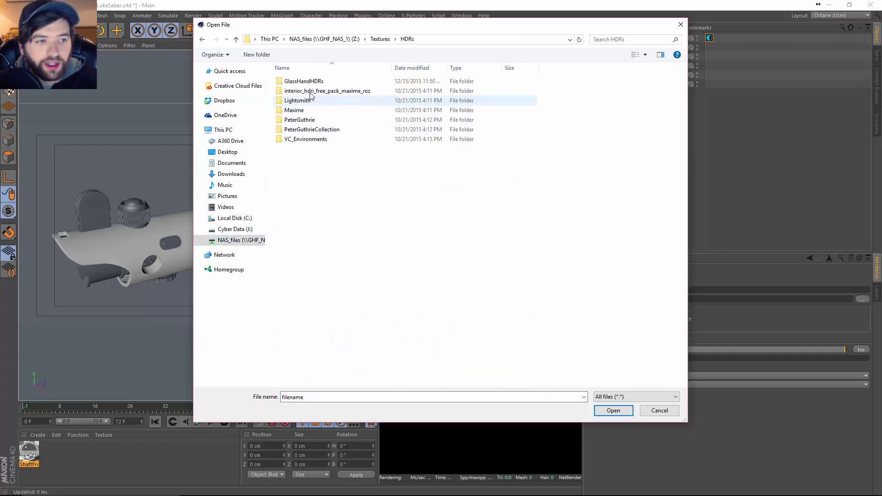
double_click(315, 82)
left_click(342, 91)
left_click(614, 411)
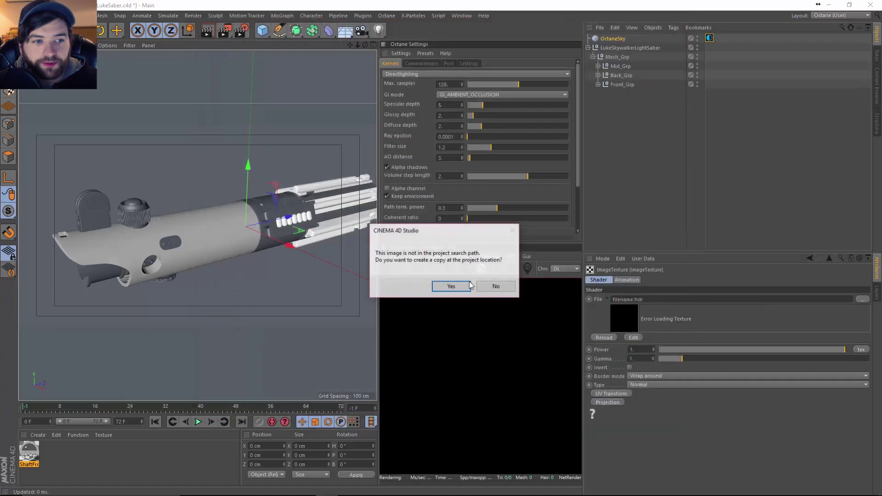
left_click(492, 286)
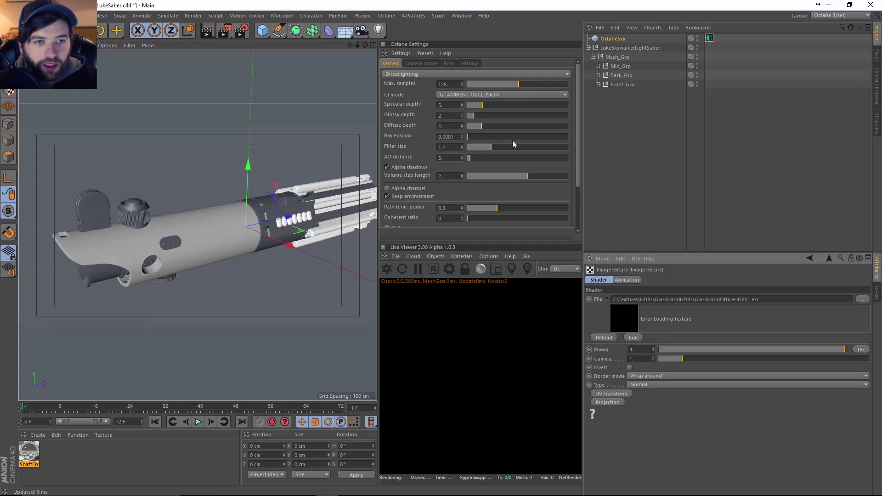
Start the Octane live render and check the reflections on the lightsaber shaft from different angles.
left_click(387, 269)
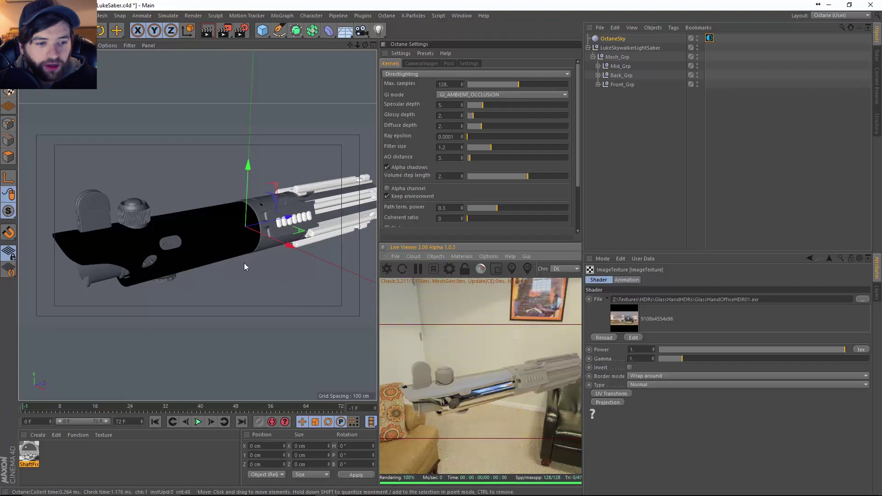
left_click_drag(225, 224, 275, 285, "alt")
left_click_drag(375, 354, 313, 354)
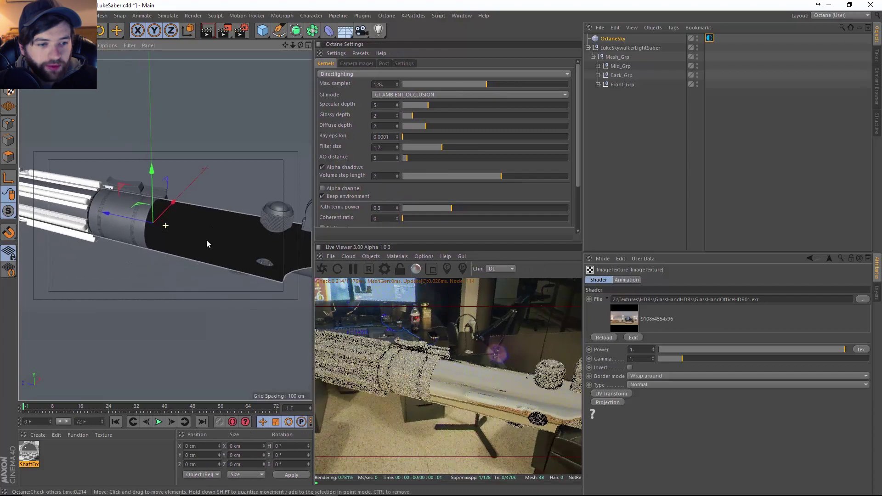
left_click_drag(293, 311, 139, 241, "alt")
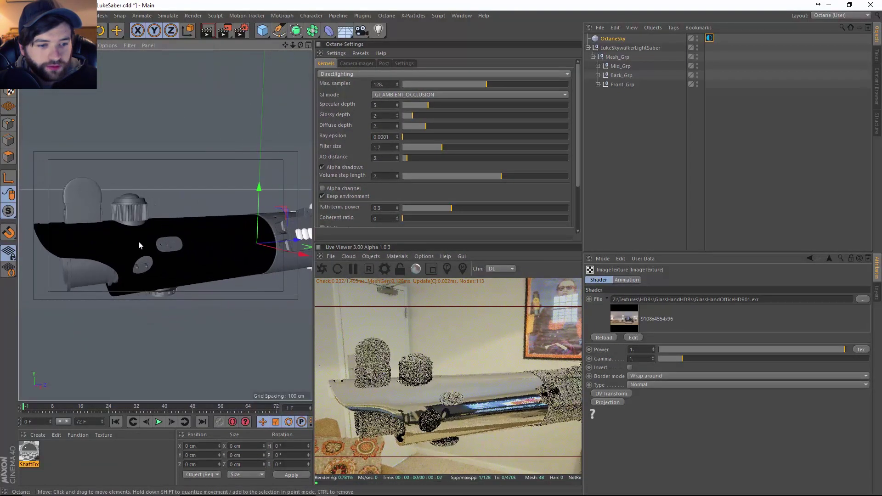
left_click(829, 260)
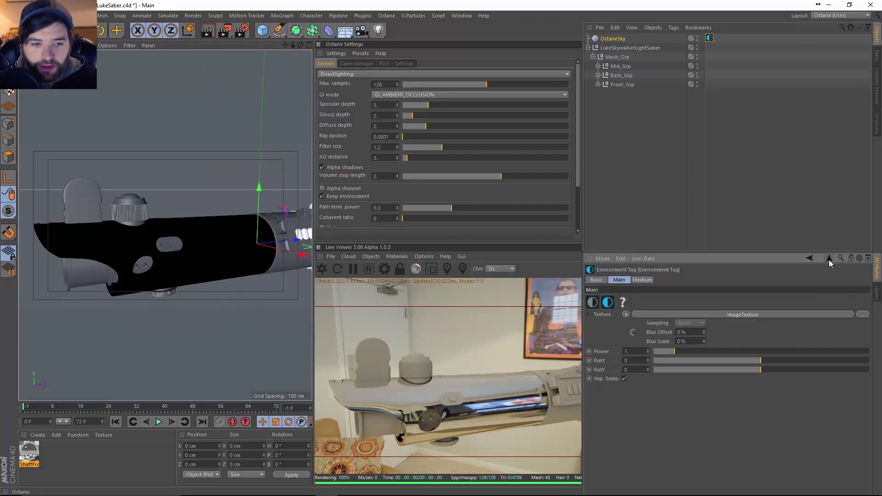
left_click(611, 169)
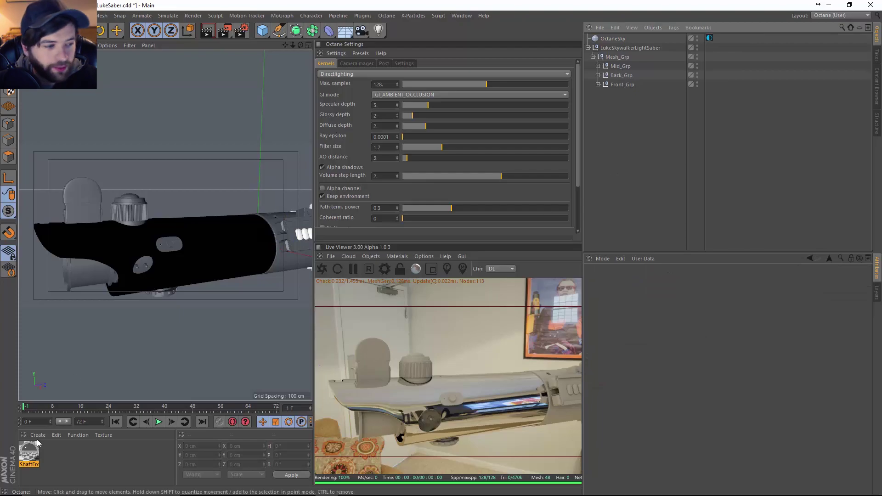
Set the roughness float of the ShaftFront_Aluminum material to about 0.107.
double_click(29, 452)
left_click_drag(292, 79, 594, 81)
left_click(470, 225)
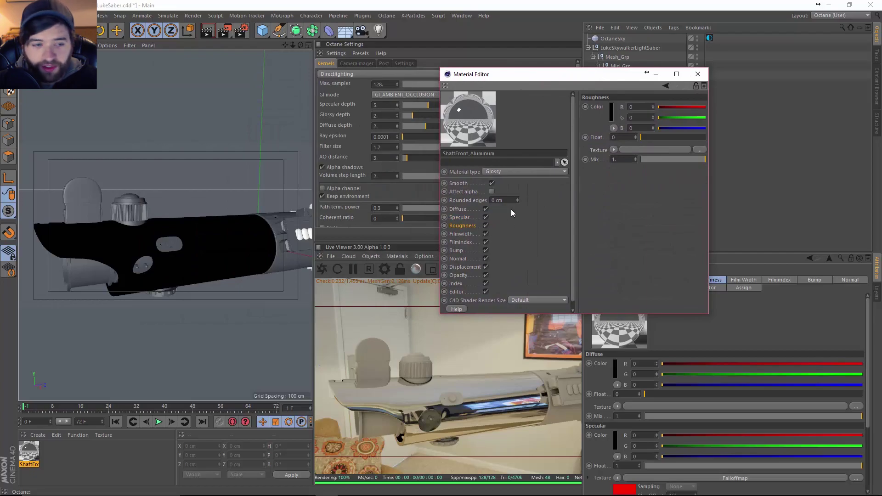
left_click(649, 137)
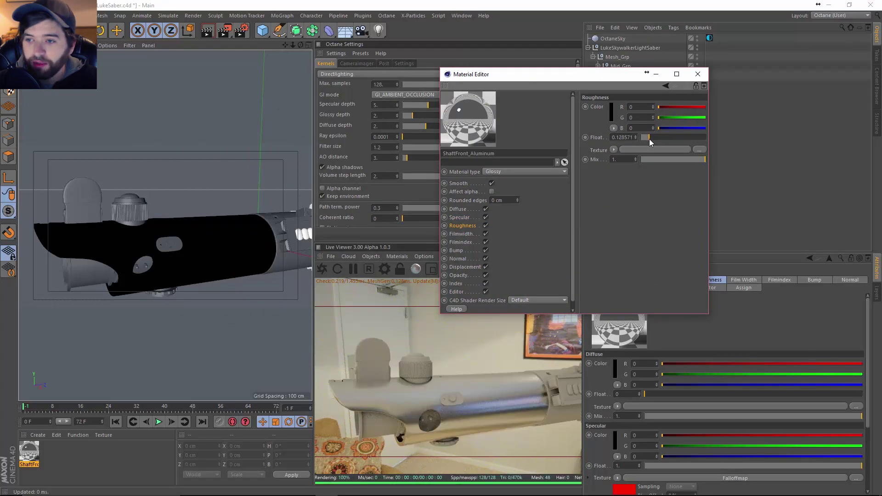
left_click(648, 139)
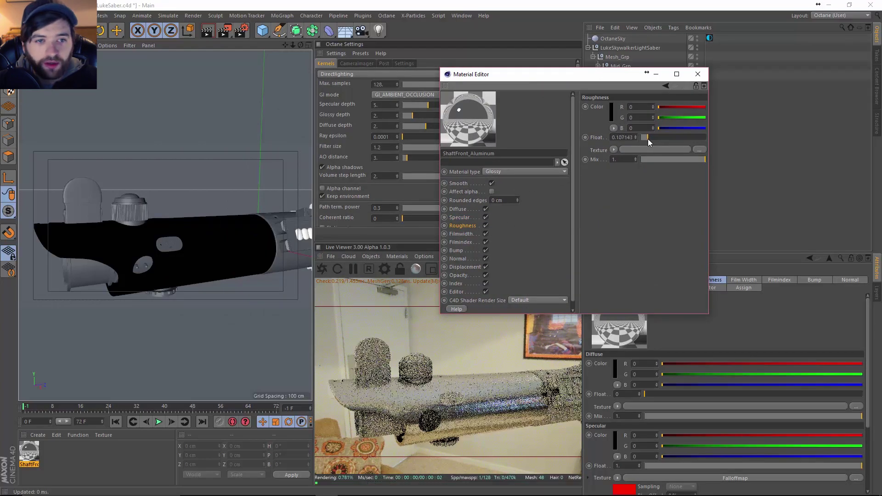
Add an Octane ImageTexture shader to the roughness texture of the ShaftFront_Aluminum material and open its settings.
left_click(614, 149)
mouse_move(637, 331)
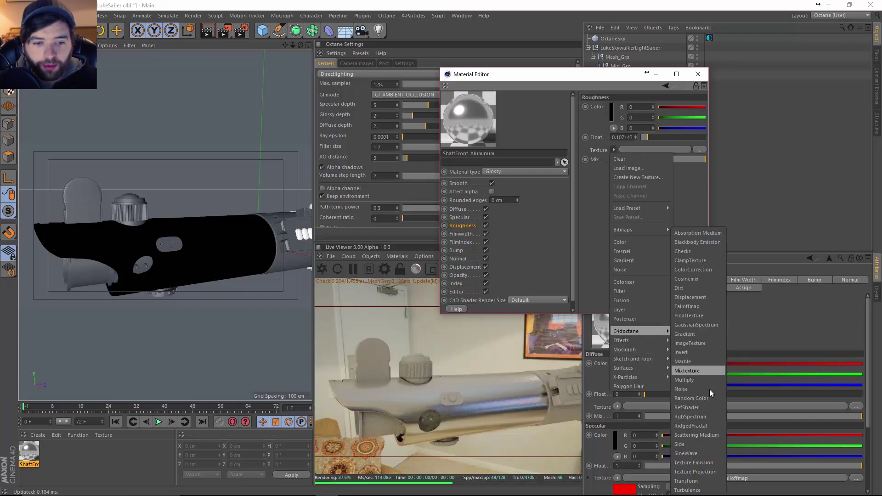
left_click(702, 343)
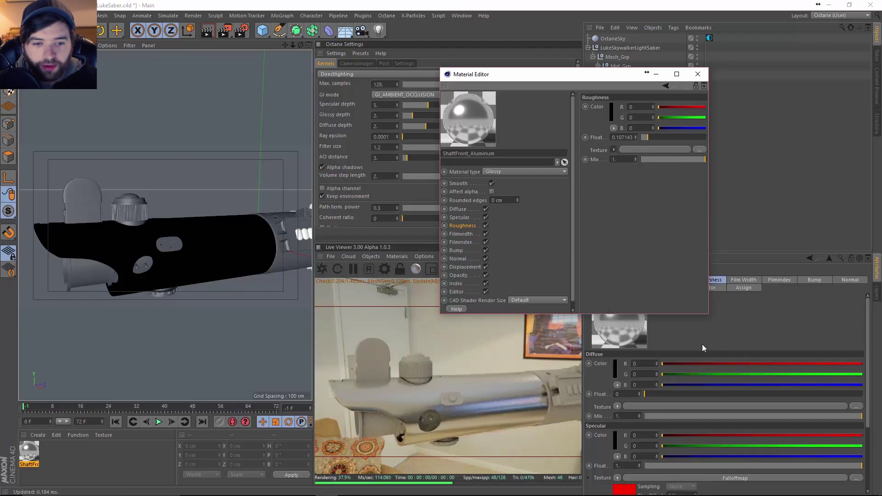
left_click(617, 152)
Load FingerPrints_Glossiness_GW_001 from Textures\GeneralTextures into the image texture without copying it to the project.
left_click(700, 114)
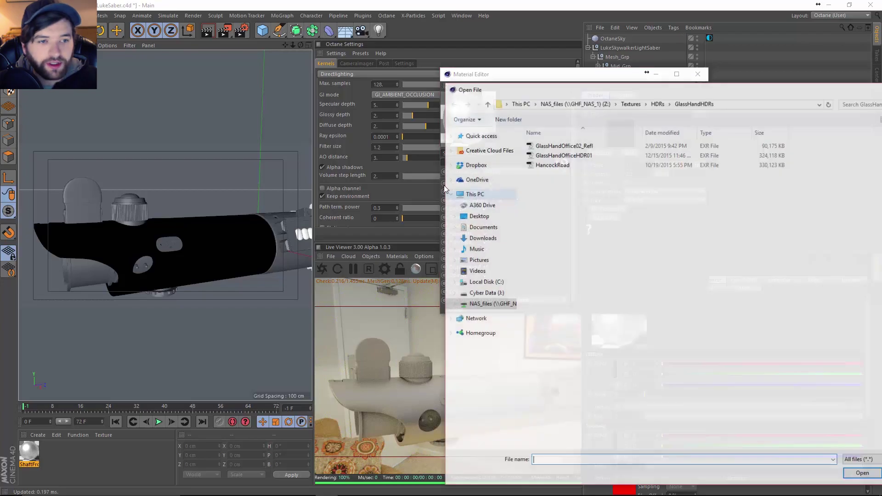
left_click(506, 91)
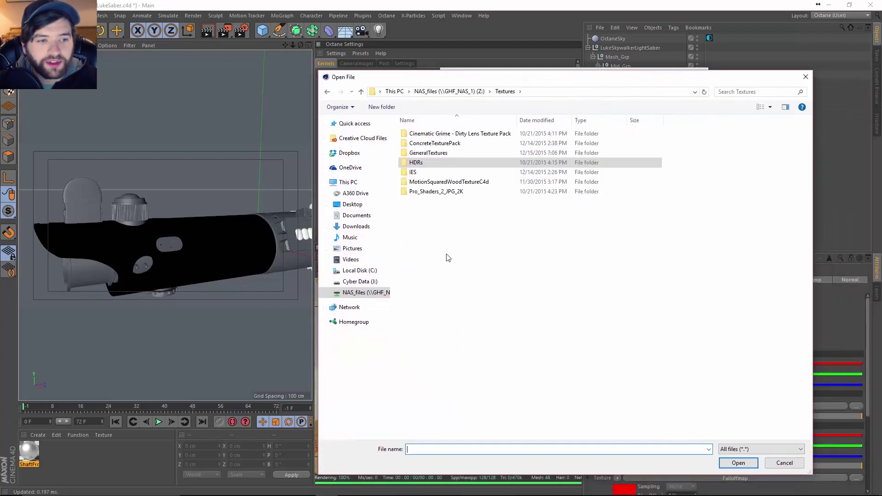
double_click(428, 153)
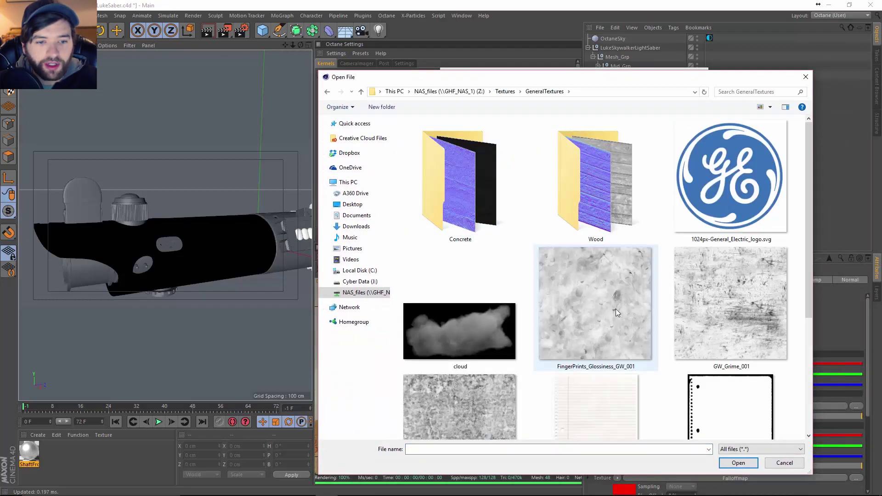
scroll(615, 308, "down", 1)
scroll(618, 315, "down", 2)
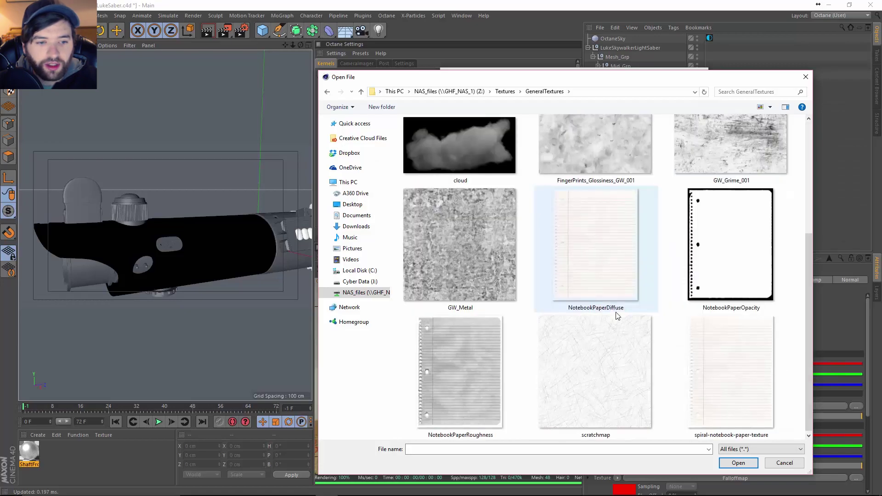
left_click(610, 154)
left_click(737, 463)
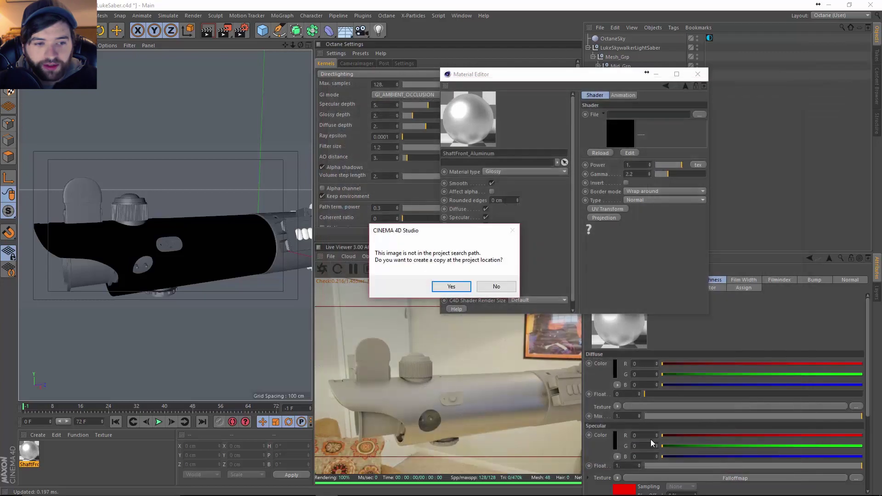
left_click(495, 286)
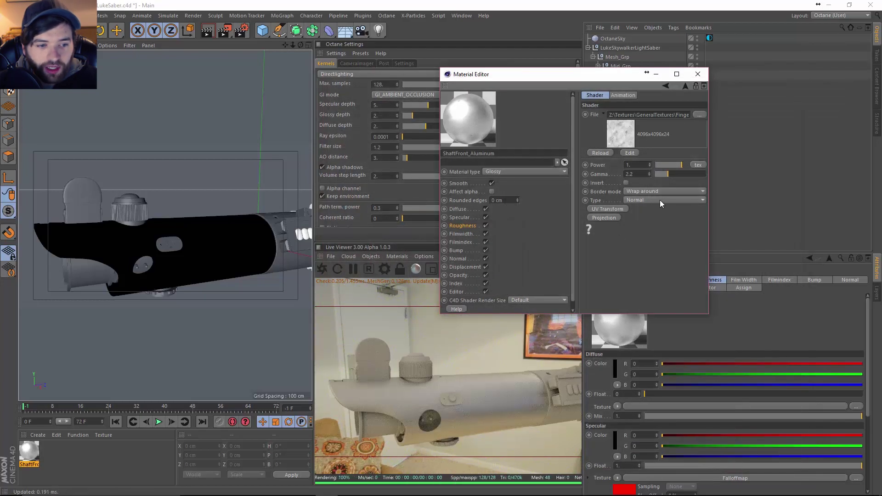
Wrap the roughness image texture in an Octane ColorCorrection shader and open its settings.
left_click(685, 87)
left_click(614, 150)
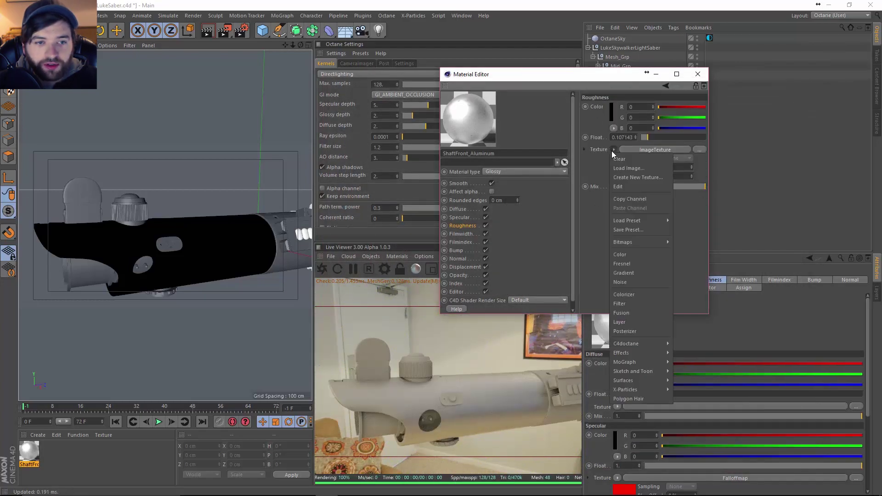
mouse_move(627, 345)
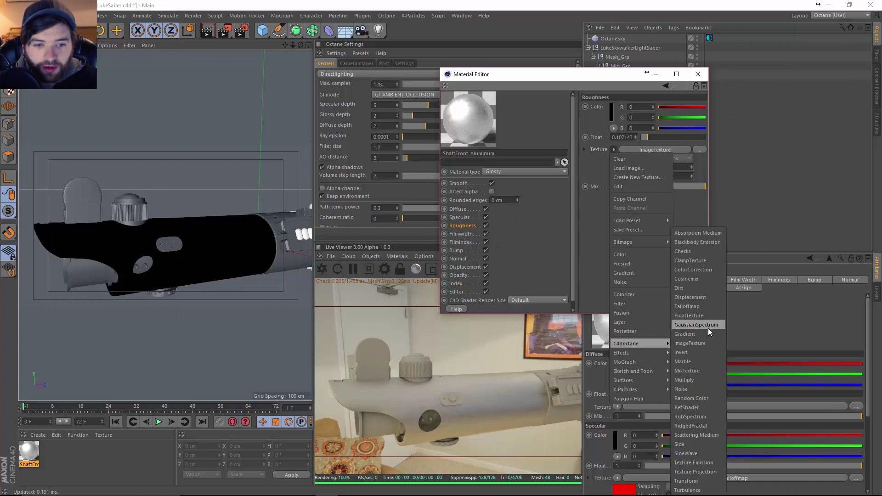
left_click(705, 271)
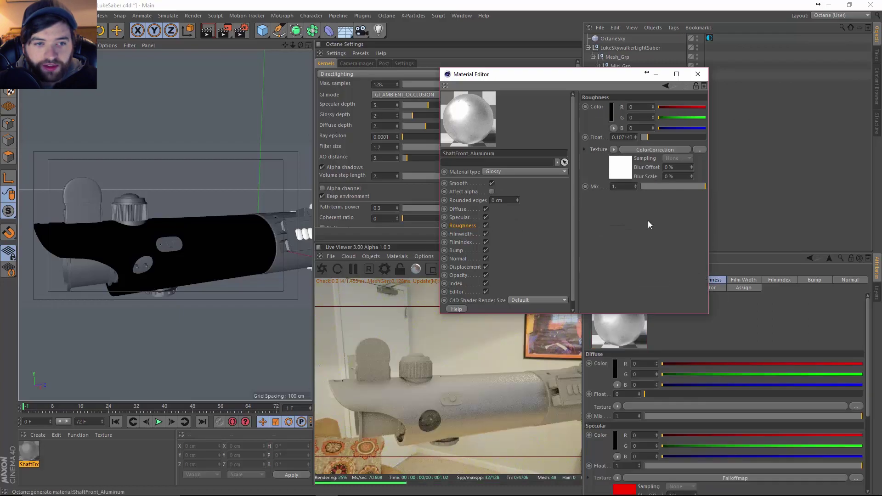
left_click(627, 174)
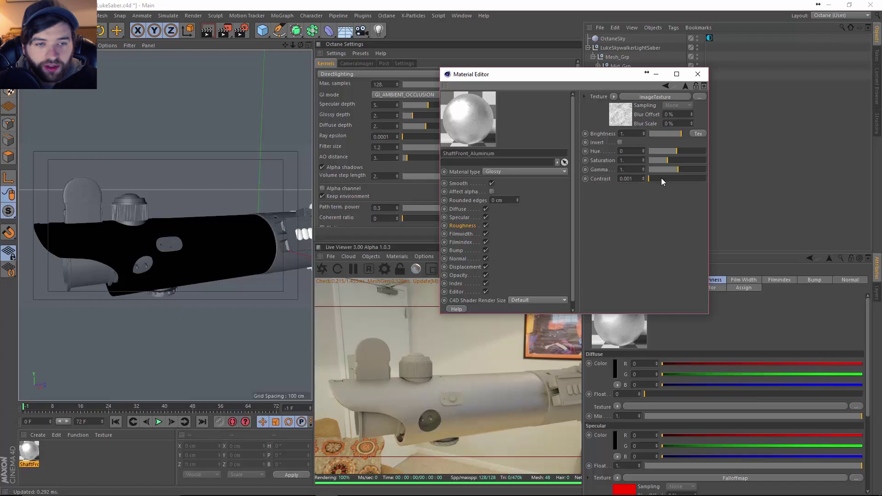
Set the color correction's contrast to 1 and its gamma to about 3.58.
left_click_drag(656, 179, 691, 179)
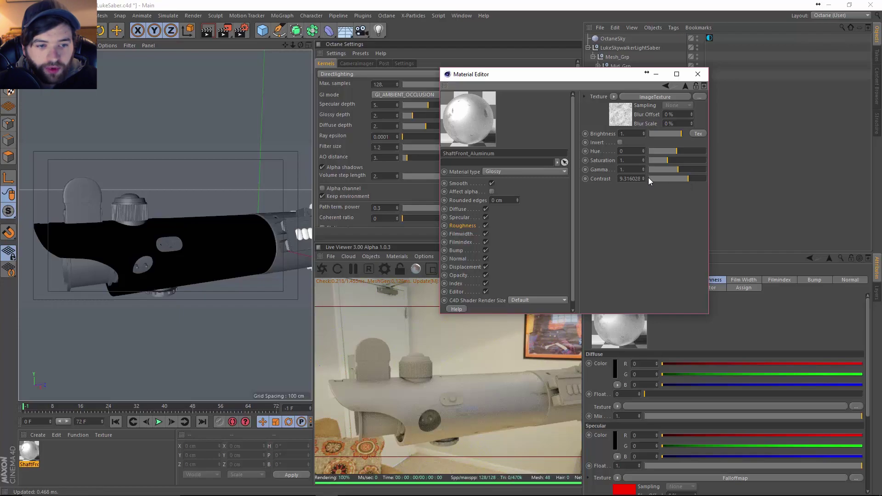
type("1")
key("Return")
left_click_drag(678, 170, 688, 173)
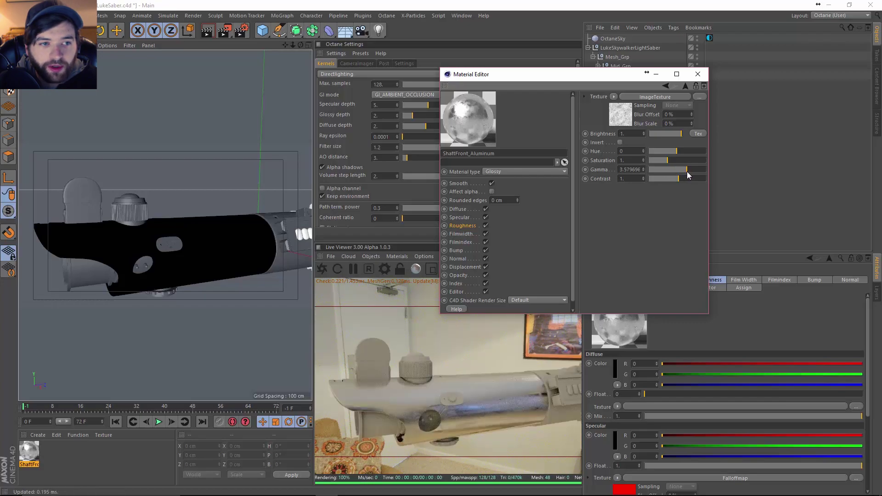
left_click_drag(472, 412, 517, 425)
Move the Material Editor off the object list, and change the projection of SaberFront_Shaft's texture tag to Cylindrical in texture mode.
left_click_drag(546, 79, 389, 35)
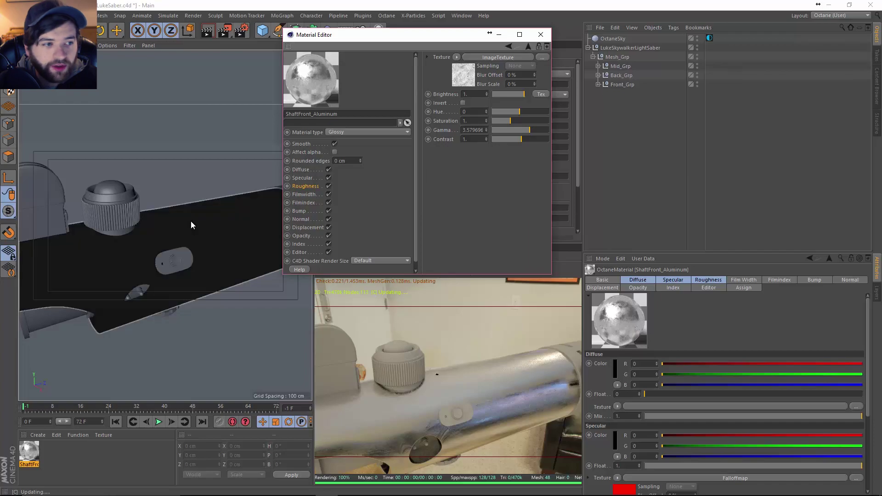
left_click(209, 220)
left_click(598, 85)
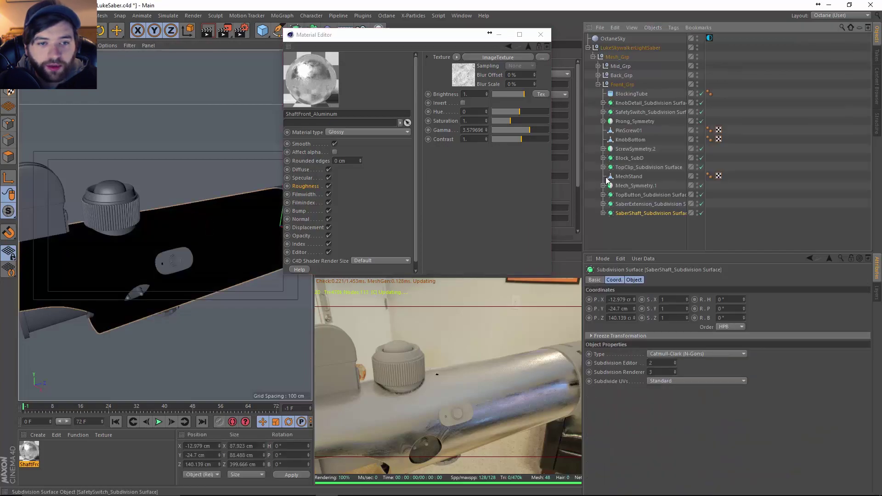
left_click(604, 213)
left_click(710, 231)
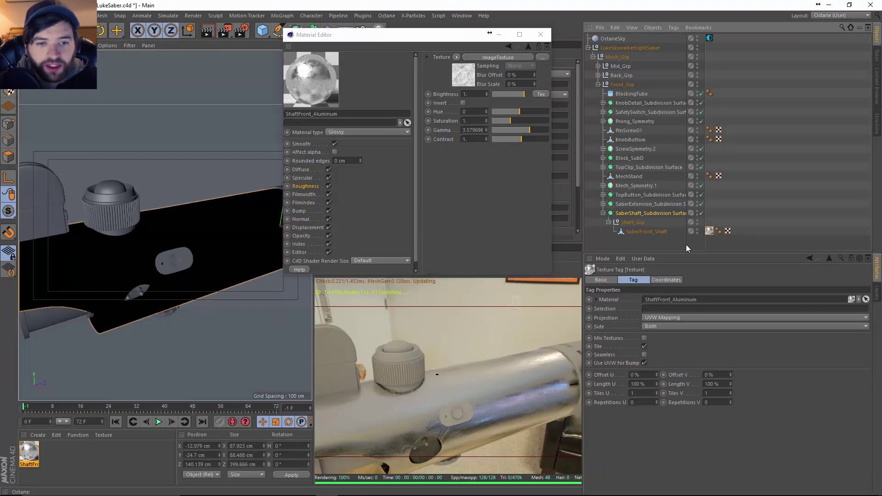
left_click(642, 232)
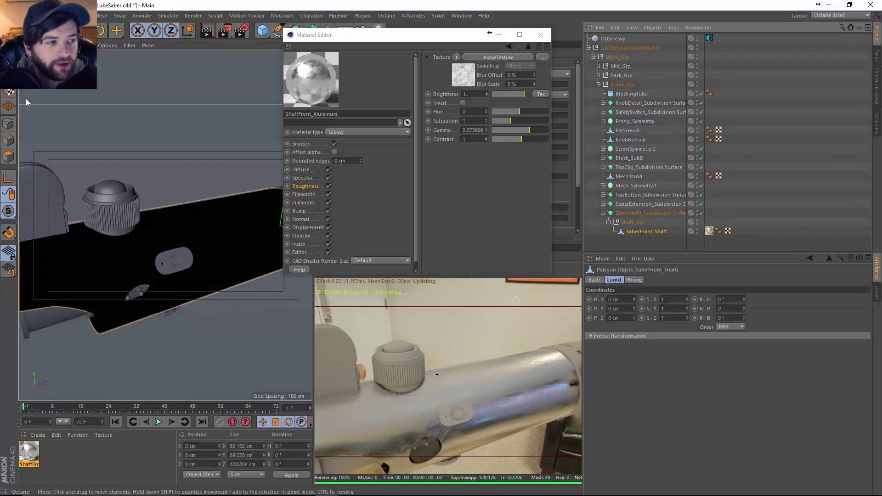
left_click(11, 93)
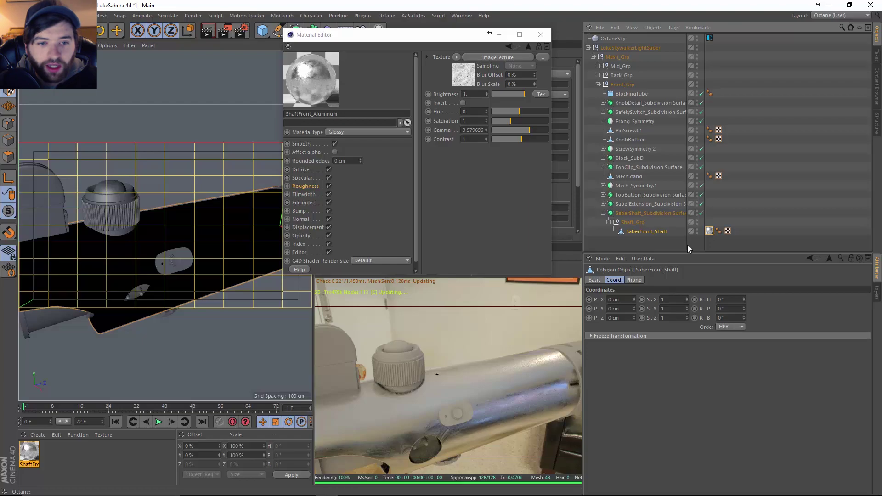
left_click(710, 231)
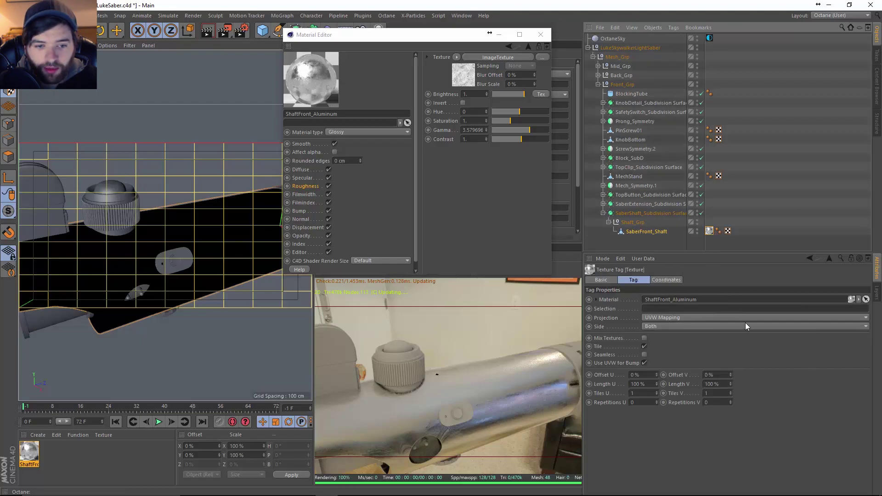
left_click(716, 318)
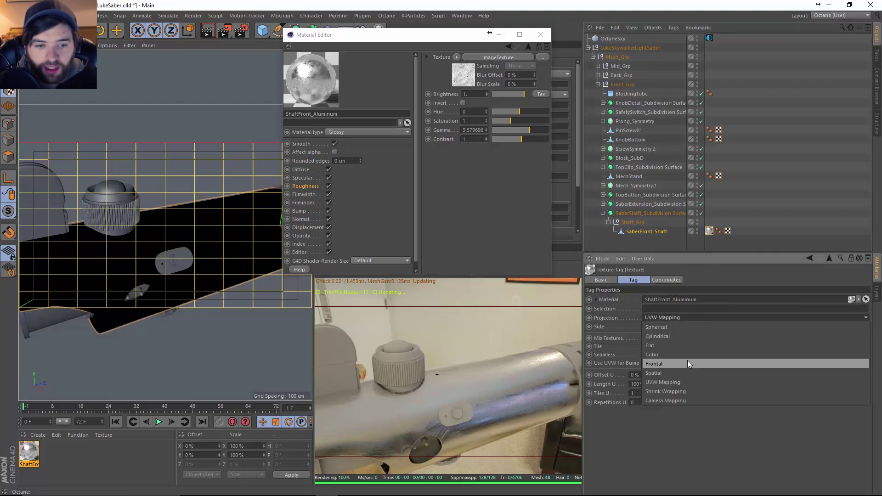
left_click(680, 338)
Rotate the cylindrical texture projection 90° to align with the shaft and fit it to the SaberFront_Shaft object.
left_click_drag(153, 238, 198, 220, "alt")
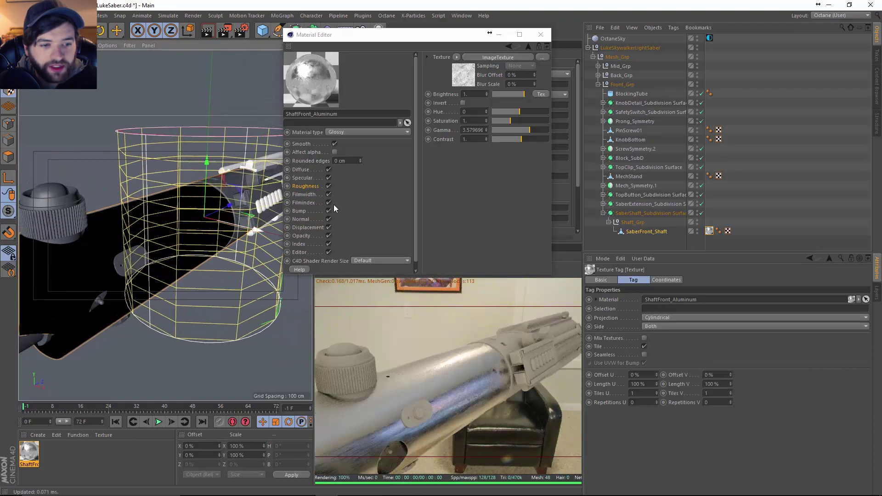
left_click(8, 178)
key("r")
left_click_drag(193, 200, 182, 265)
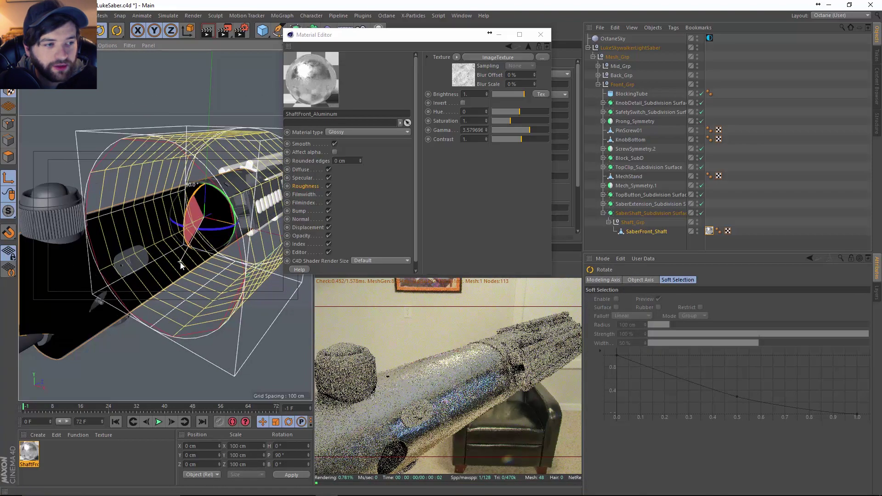
right_click(709, 231)
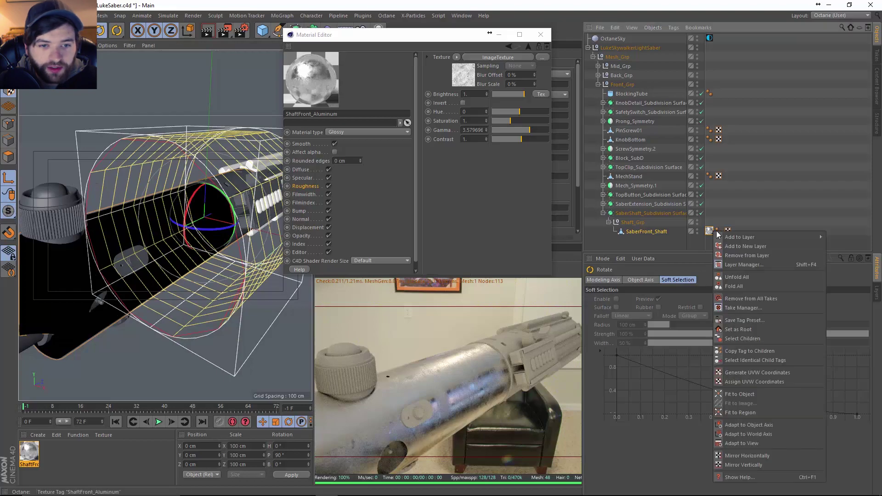
left_click(750, 395)
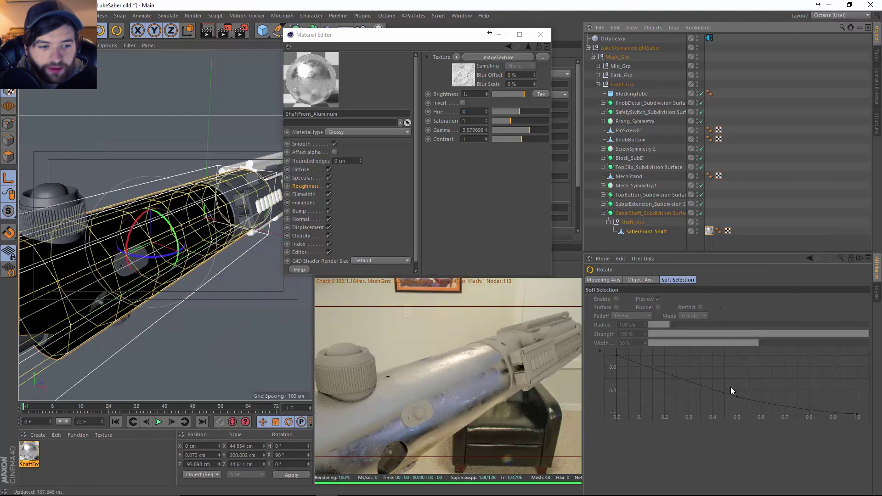
Tune the roughness color correction: gamma 2, brightness about 0.63, contrast about 0.016, with Invert enabled.
scroll(135, 248, "up", 5)
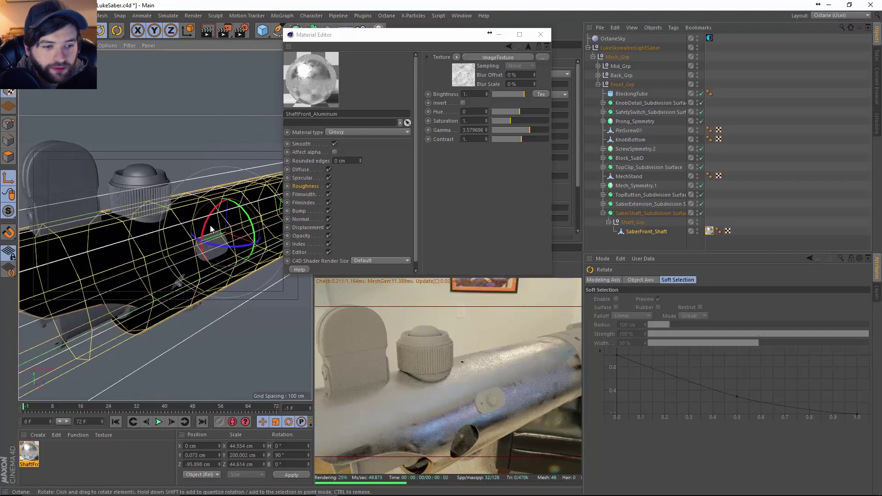
mouse_move(238, 240)
left_mouse_down("alt")
mouse_move(190, 232)
mouse_move(192, 256)
mouse_move(236, 246)
left_mouse_up("alt")
scroll(192, 256, "up", 5)
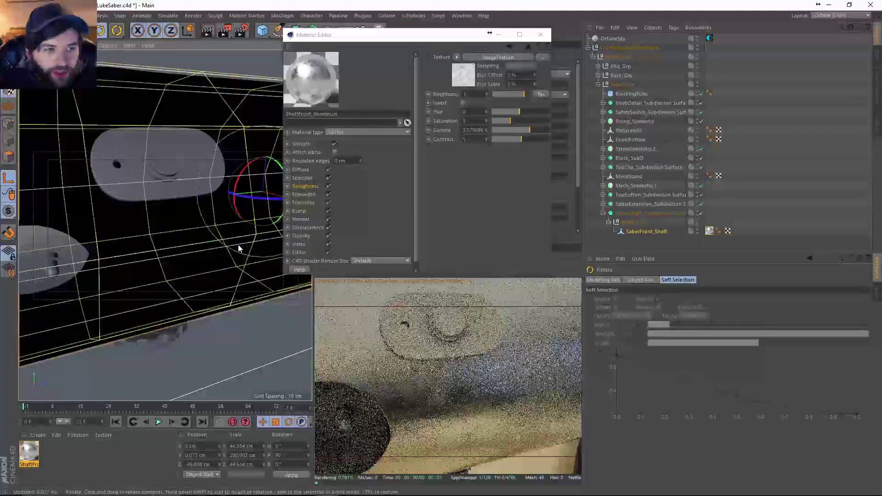
left_click(474, 129)
type("2")
key("Return")
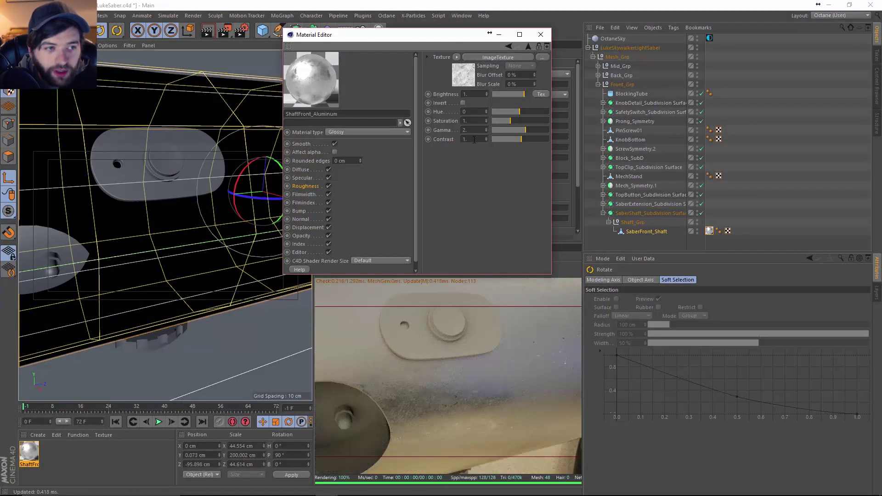
left_click_drag(509, 93, 512, 95)
Set Tiles V of SaberFront_Shaft's texture tag to 2.
left_click_drag(151, 244, 249, 253, "alt")
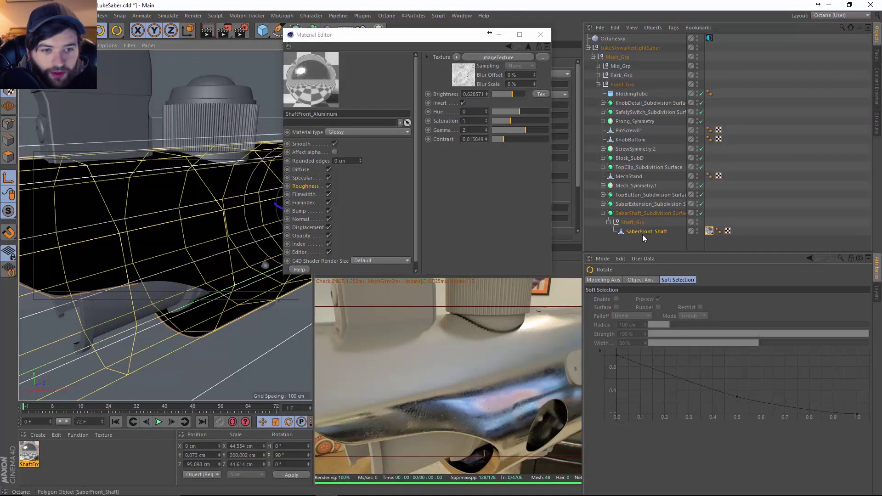
left_click(697, 233)
left_click(710, 232)
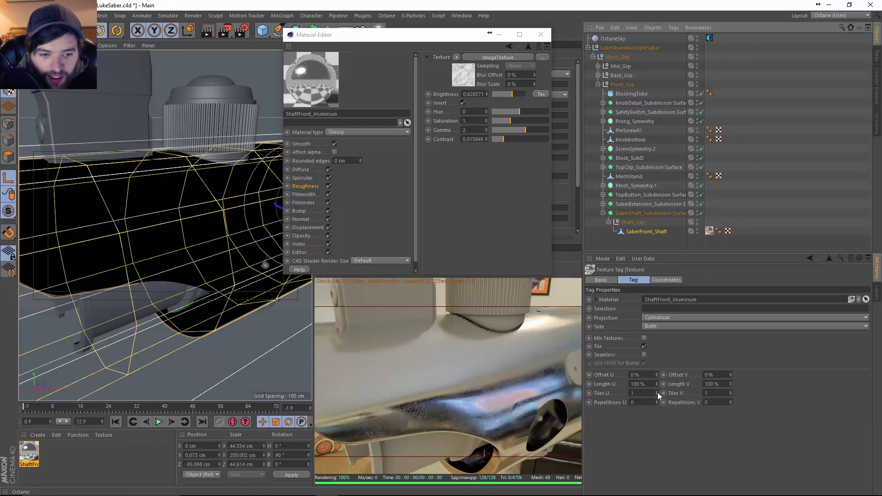
mouse_move(657, 393)
left_mouse_down()
mouse_move(657, 380)
mouse_move(657, 398)
left_mouse_up()
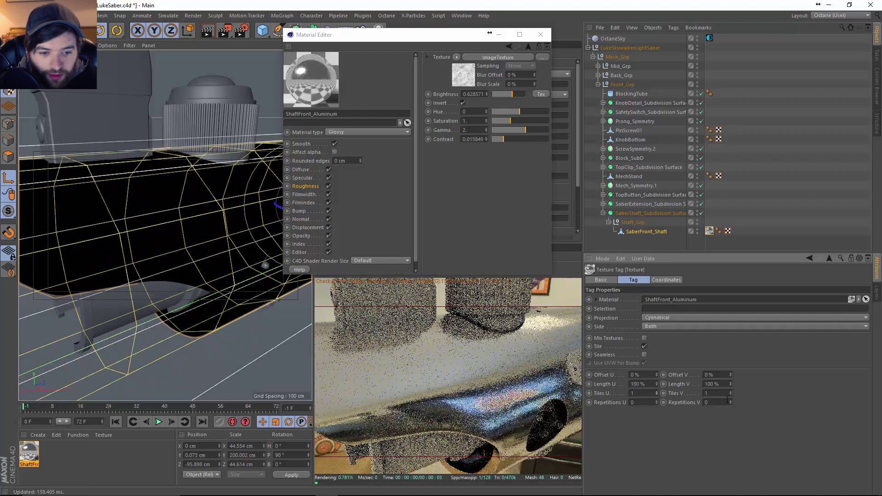
left_click_drag(731, 393, 730, 384)
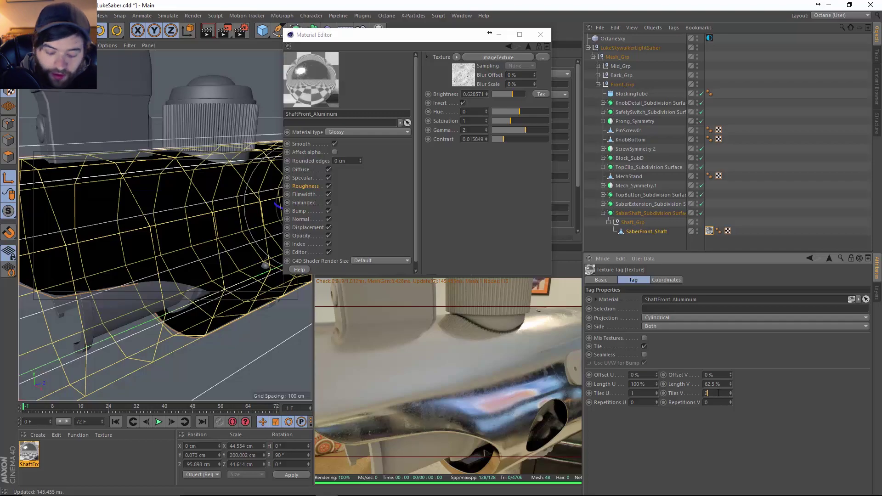
type("2")
key("Return")
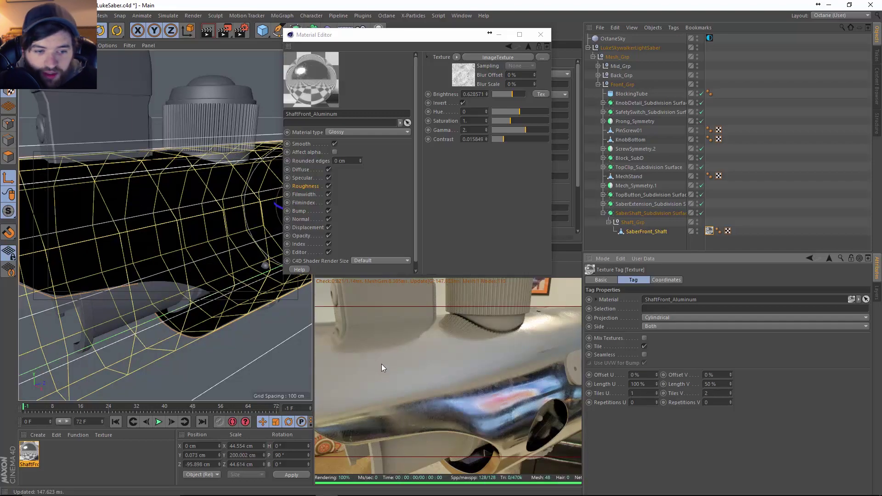
Examine the fingerprint roughness and reflections on the front shaft from several angles and distances.
left_click_drag(122, 217, 71, 244, "alt")
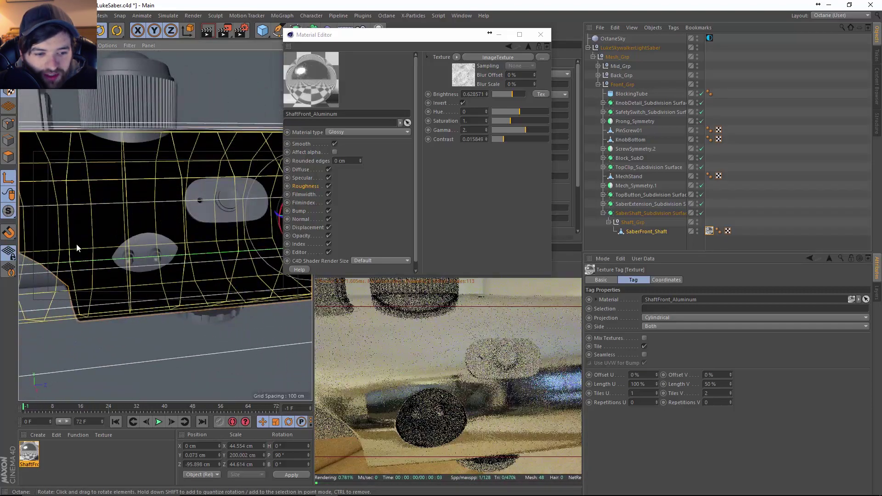
left_click_drag(148, 246, 69, 255, "alt")
left_click_drag(155, 250, 158, 290, "alt")
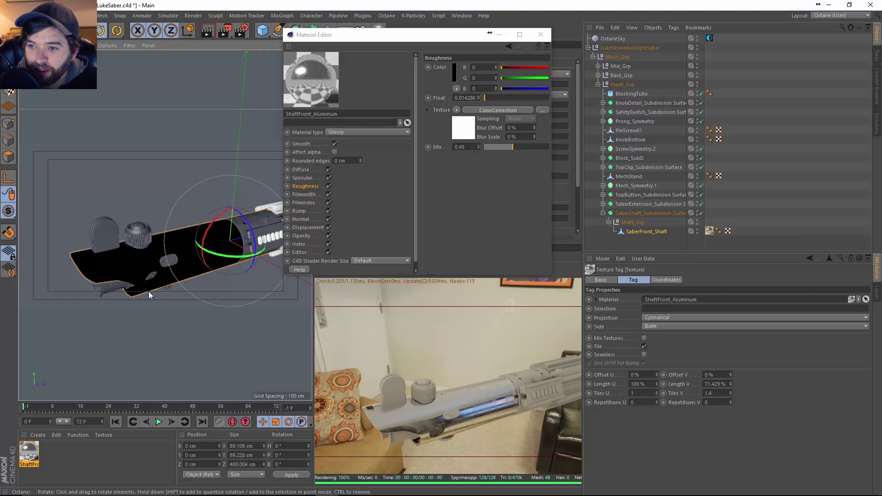
Duplicate the ShaftFront_Aluminum material, rename the copy ShaftMid_Aluminum, and set its roughness float to about 0.21.
left_click_drag(232, 258, 194, 275, "alt")
left_click_drag(29, 453, 51, 455, "ctrl")
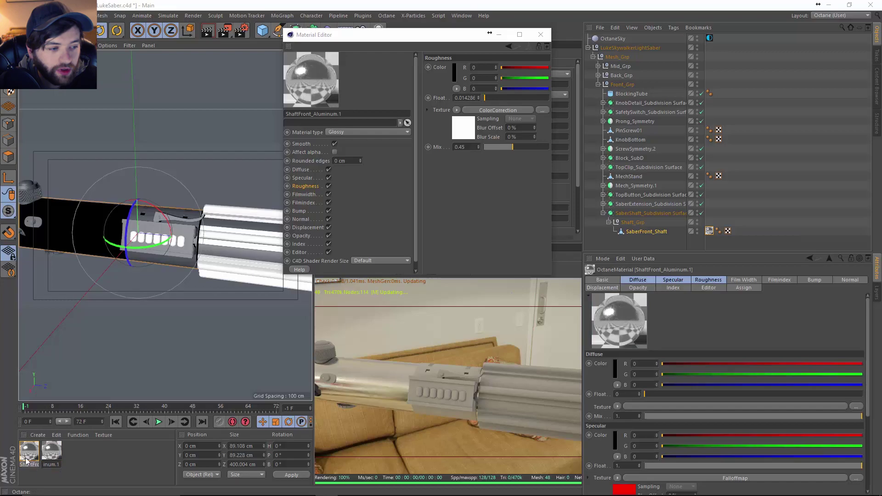
left_click(540, 35)
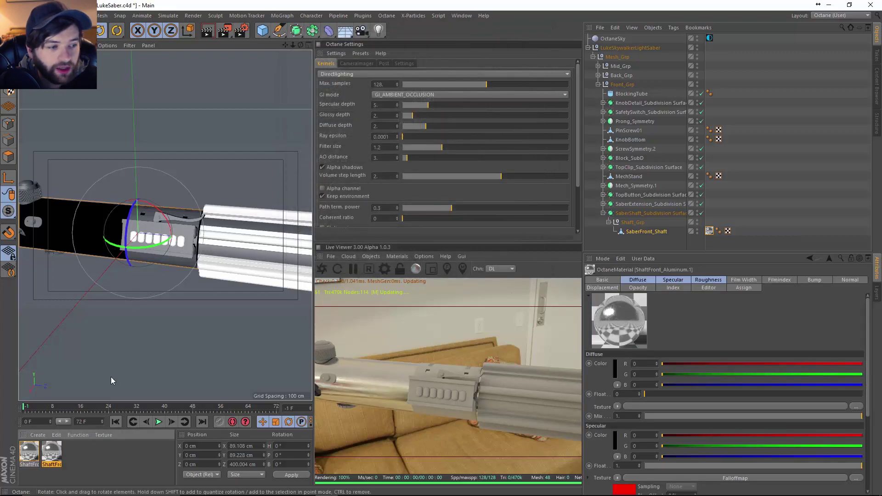
double_click(52, 452)
left_click_drag(232, 66, 450, 77)
left_click(402, 147)
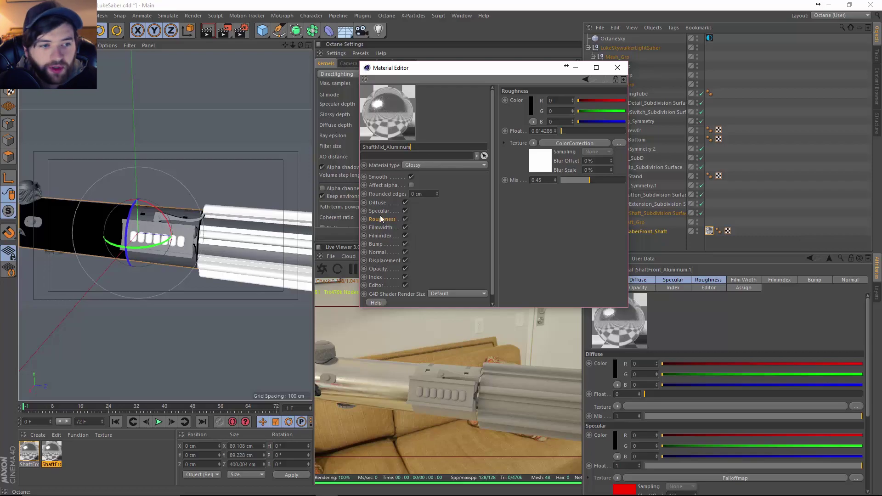
left_click(574, 131)
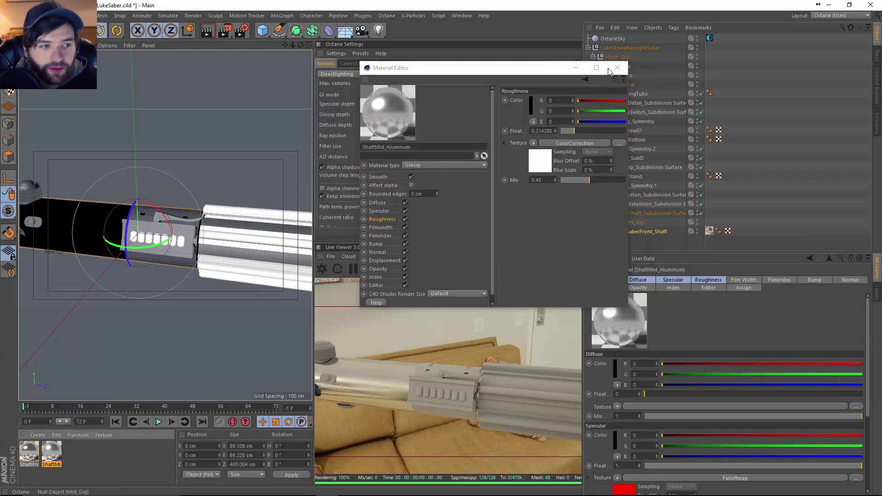
left_click(617, 68)
Apply the ShaftMid_Aluminum material to the MiddleGrip object inside MiddleGrip_Subdivision Surface.
left_click_drag(294, 276, 216, 205, "alt")
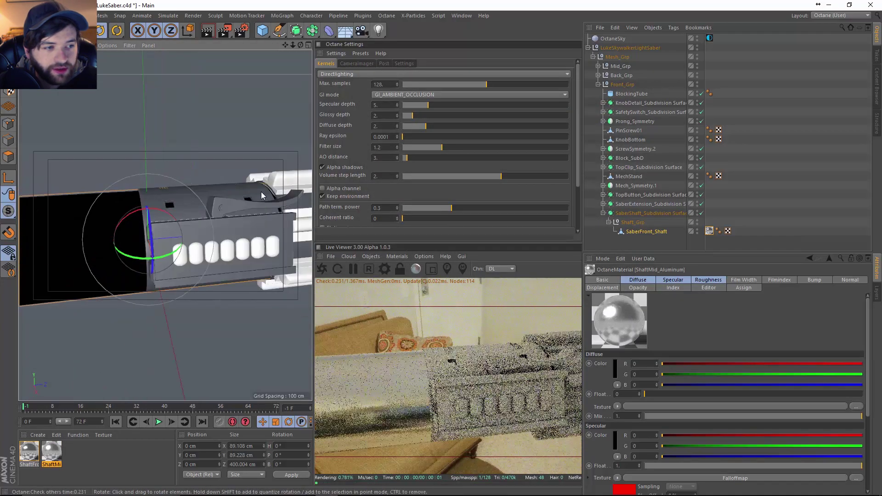
left_click(216, 205)
left_click(599, 66)
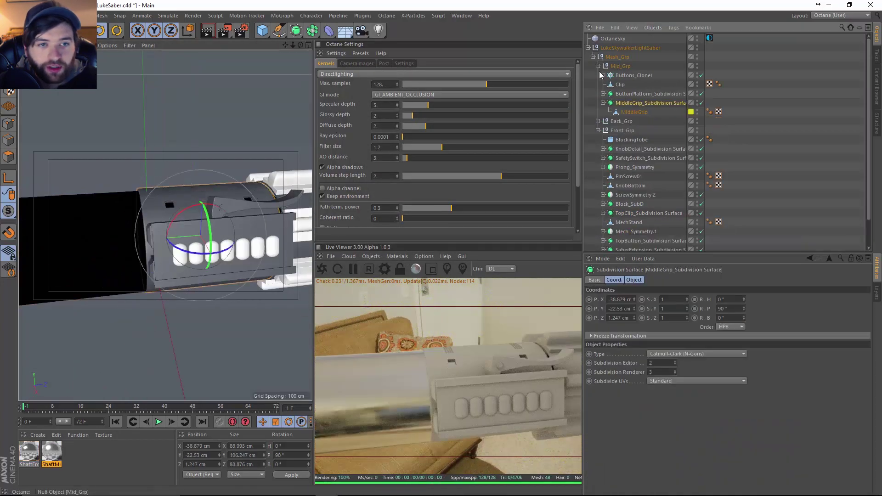
left_click_drag(60, 457, 581, 141)
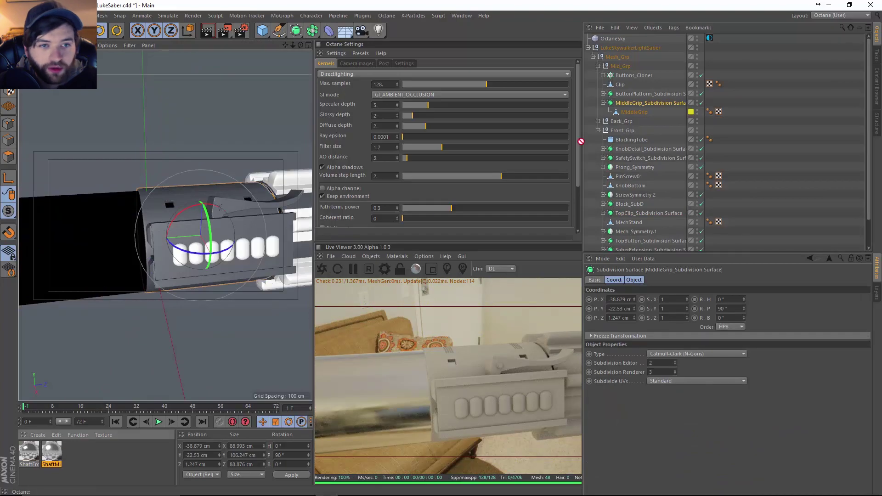
left_click_drag(642, 117, 641, 113)
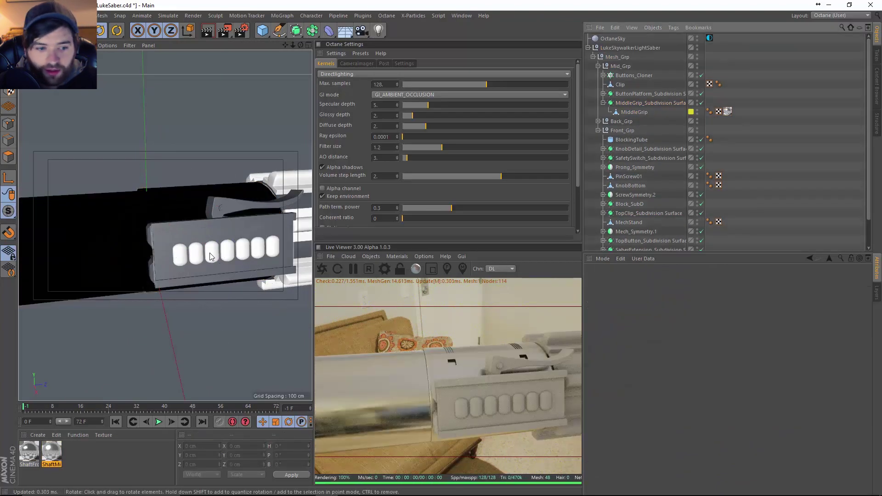
Lower the roughness float of ShaftMid_Aluminum to about 0.107.
left_click_drag(185, 246, 219, 305, "alt")
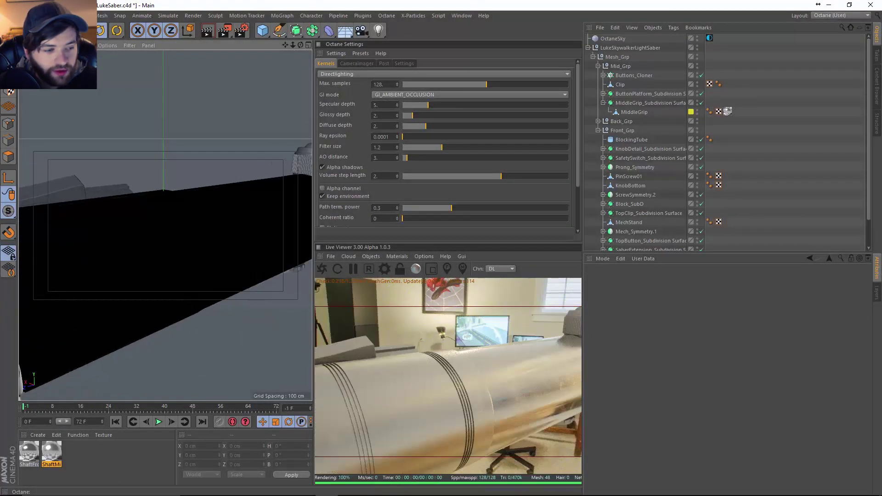
double_click(52, 451)
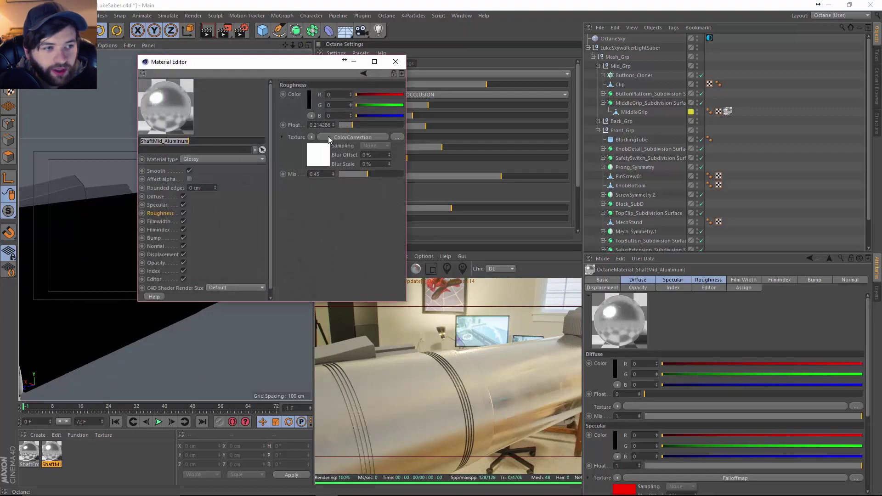
left_click_drag(348, 128, 346, 127)
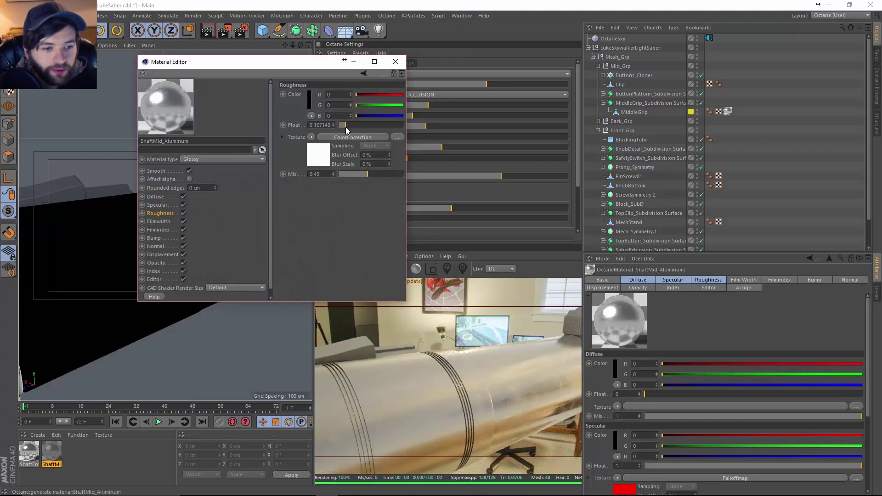
Set the normal value of ShaftMid_Aluminum's specular Falloffmap to about 0.76.
left_click_drag(75, 300, 216, 206, "alt")
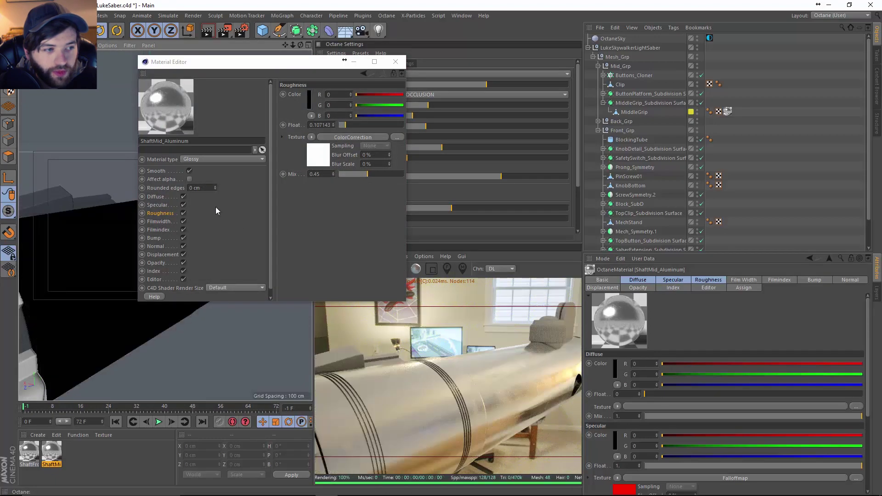
left_click(164, 205)
left_click(320, 158)
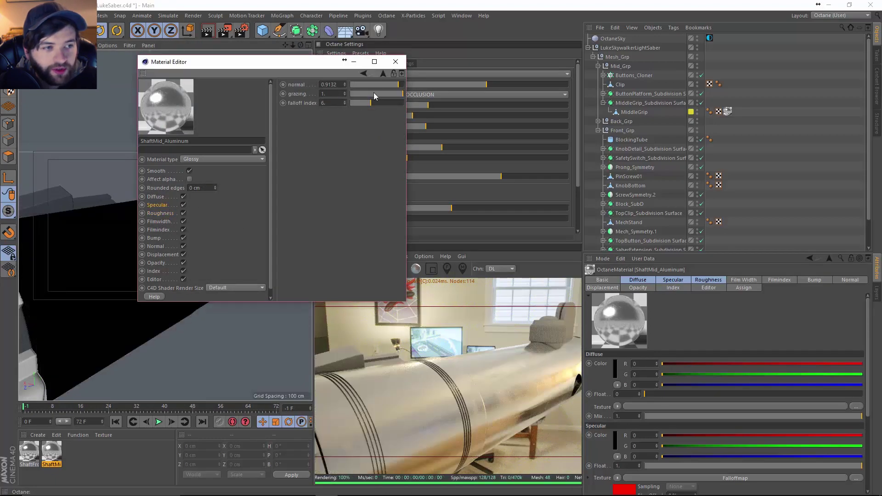
left_click_drag(345, 86, 345, 105)
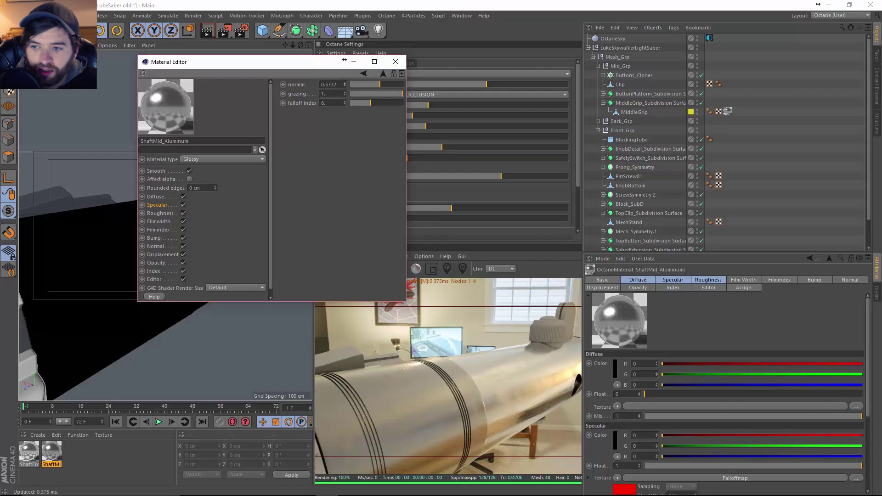
left_click_drag(344, 86, 342, 87)
left_click_drag(156, 299, 146, 325, "alt")
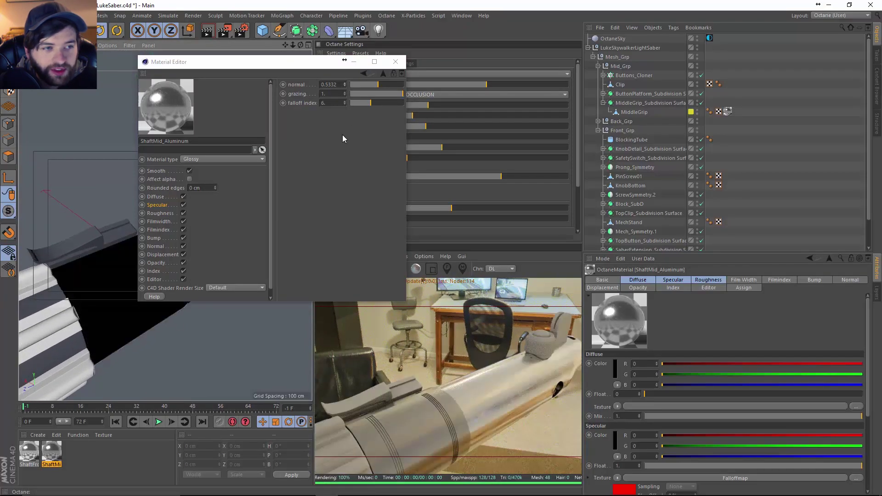
left_click_drag(345, 85, 345, 74)
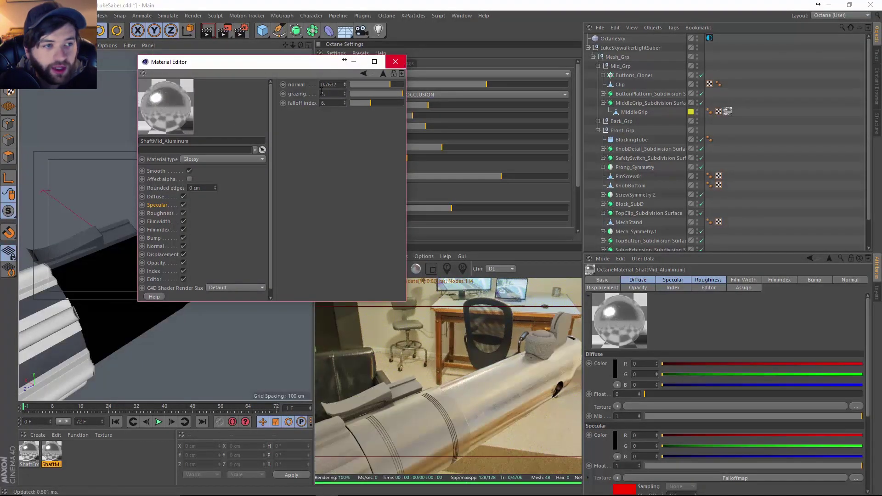
left_click(161, 204)
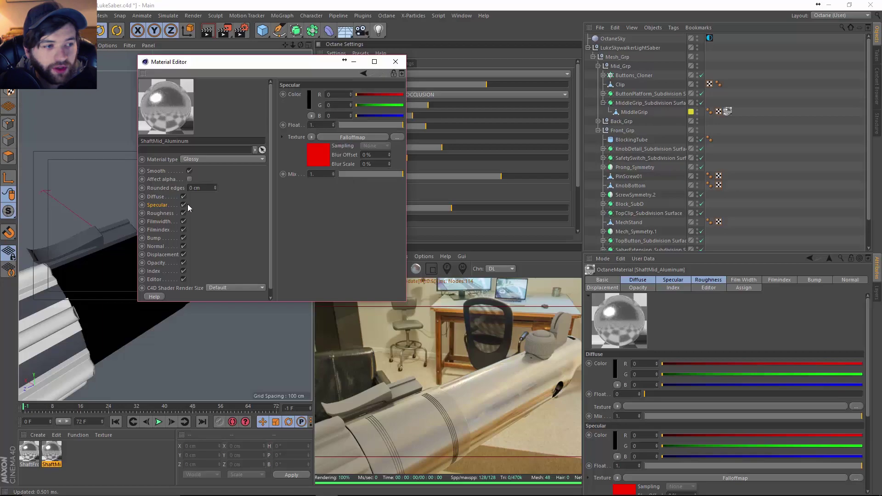
left_click(312, 137)
mouse_move(315, 342)
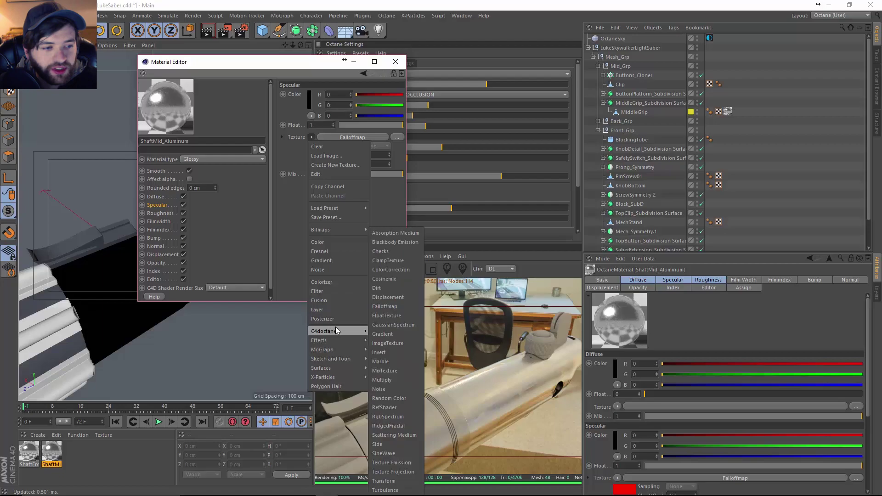
left_click(415, 381)
left_click(317, 163)
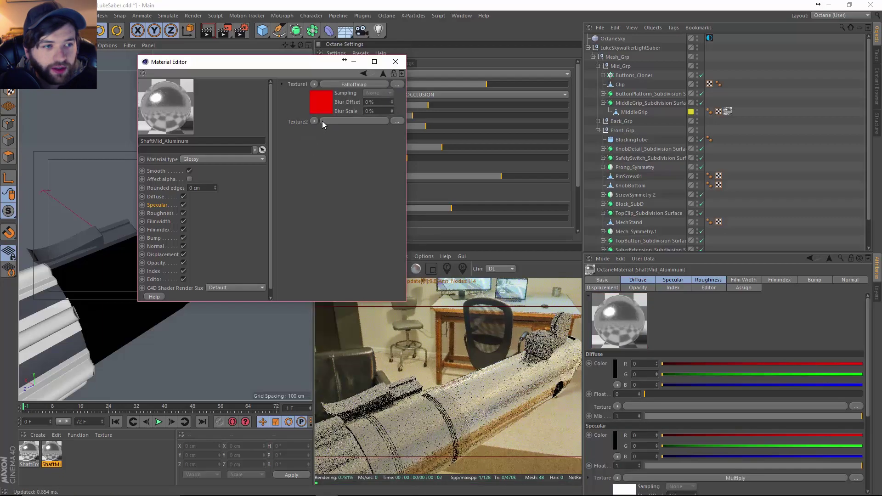
left_click_drag(325, 125, 327, 123)
key("ctrl+z")
key("ctrl+z")
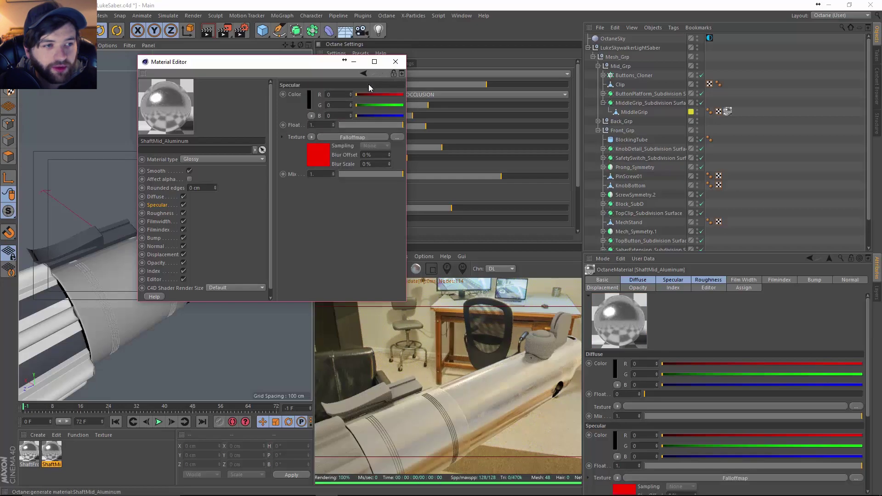
Wrap ShaftMid_Aluminum's roughness texture in an Octane Multiply shader and copy its ColorCorrection into Texture2.
left_click(161, 213)
left_click(312, 137)
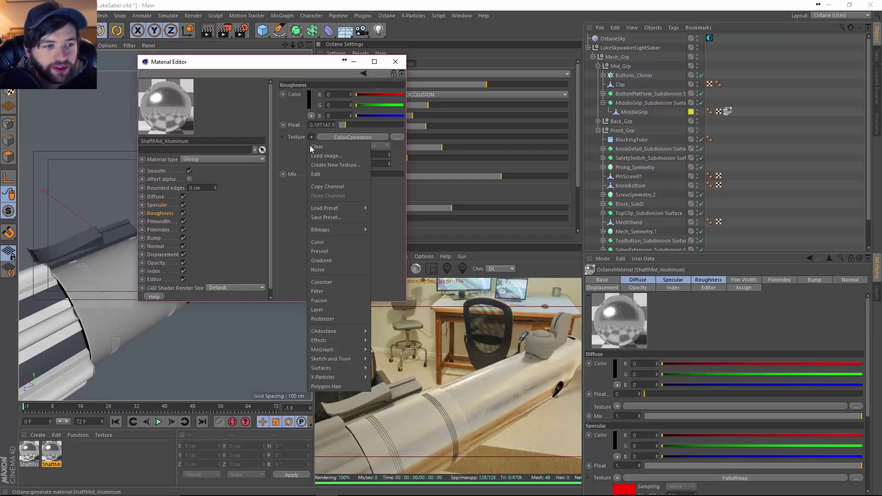
mouse_move(341, 331)
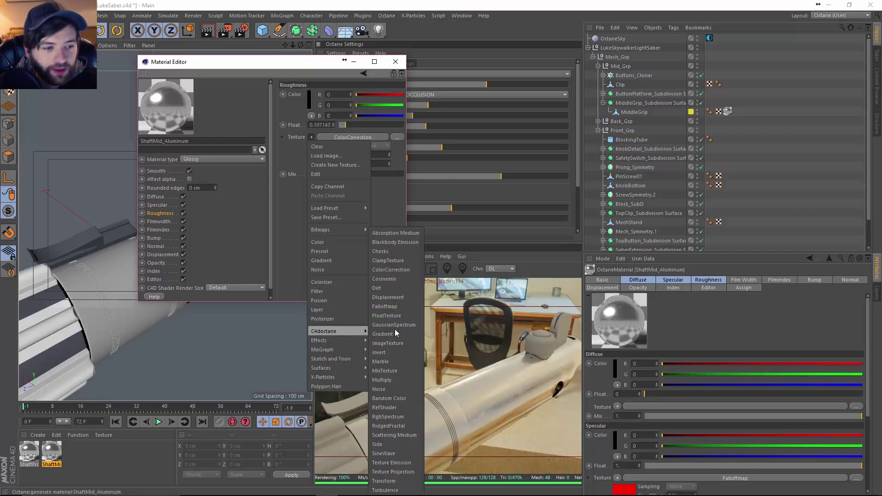
left_click(395, 380)
left_click(313, 157)
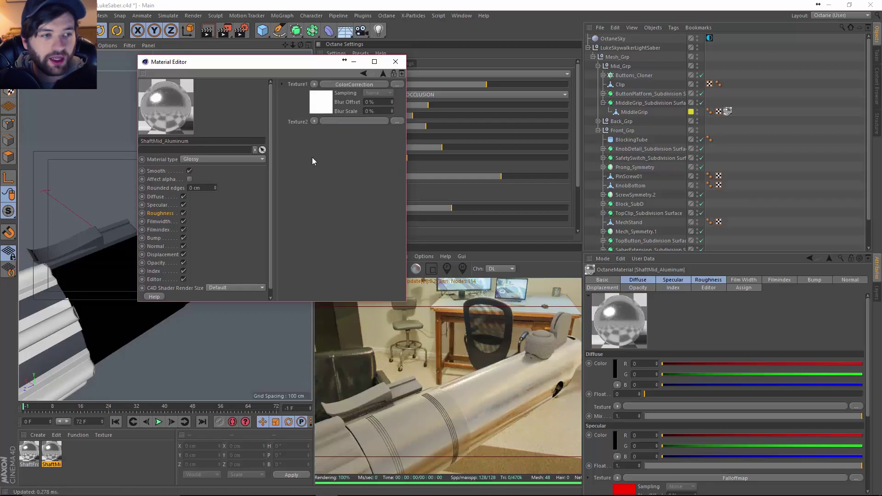
left_click_drag(320, 102, 336, 122)
Replace Texture1 of the Multiply shader with an Octane ImageTexture and load the gray speckled grunge image from GeneralTextures.
left_click(314, 84)
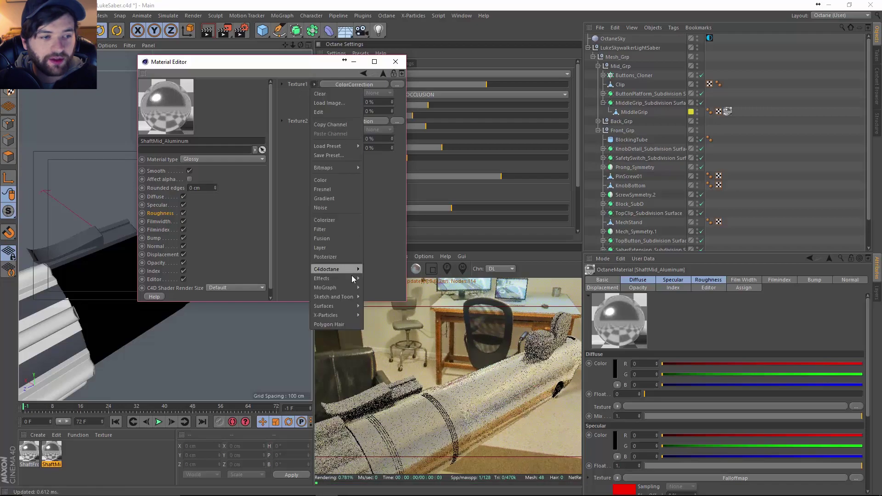
mouse_move(349, 269)
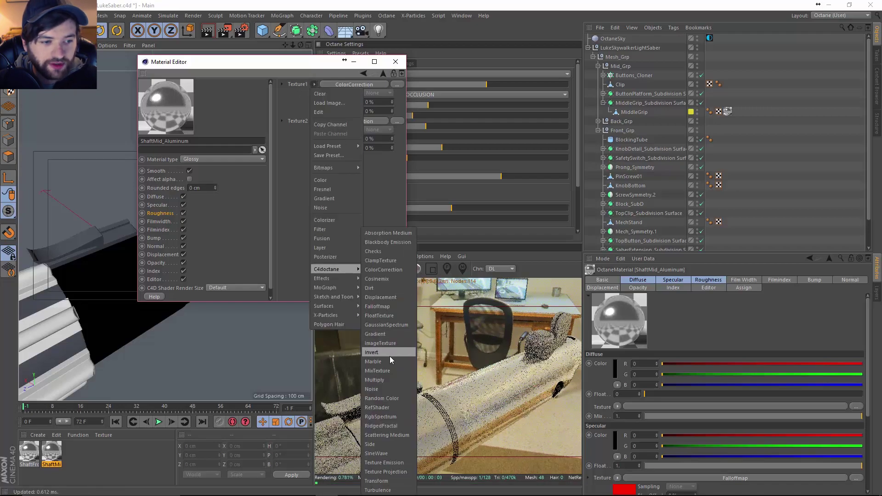
left_click(385, 343)
left_click(330, 95)
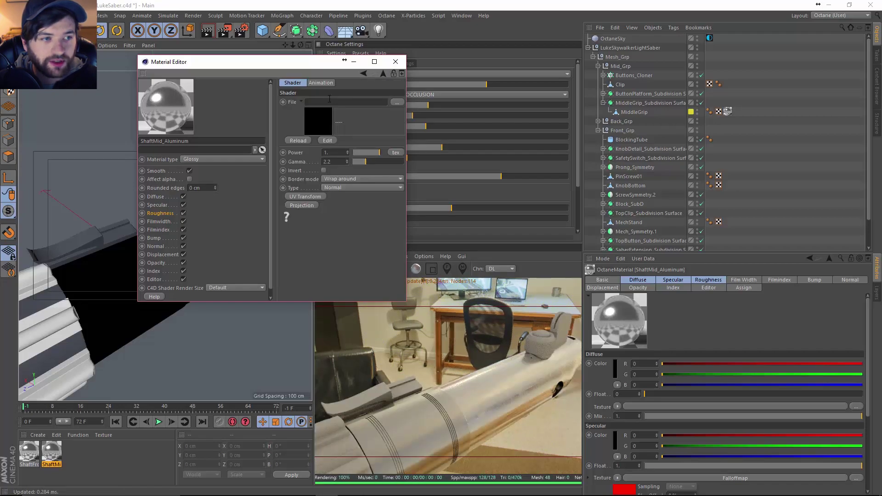
left_click(397, 102)
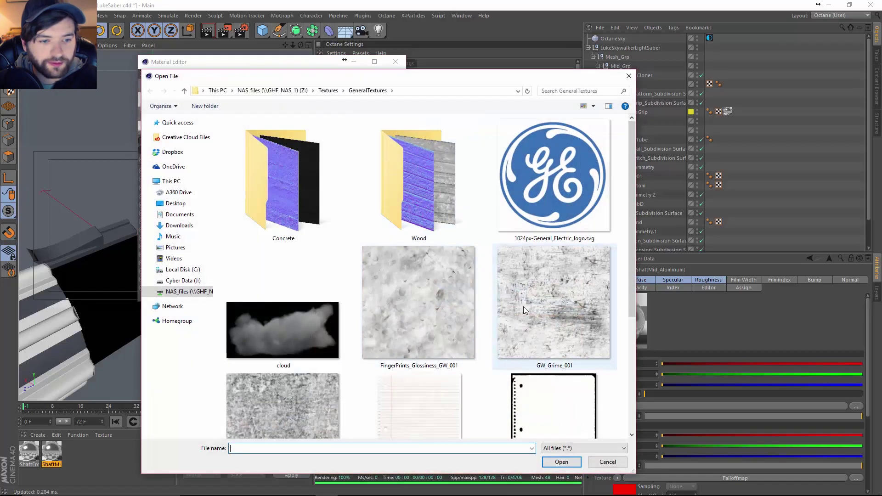
left_click(606, 271)
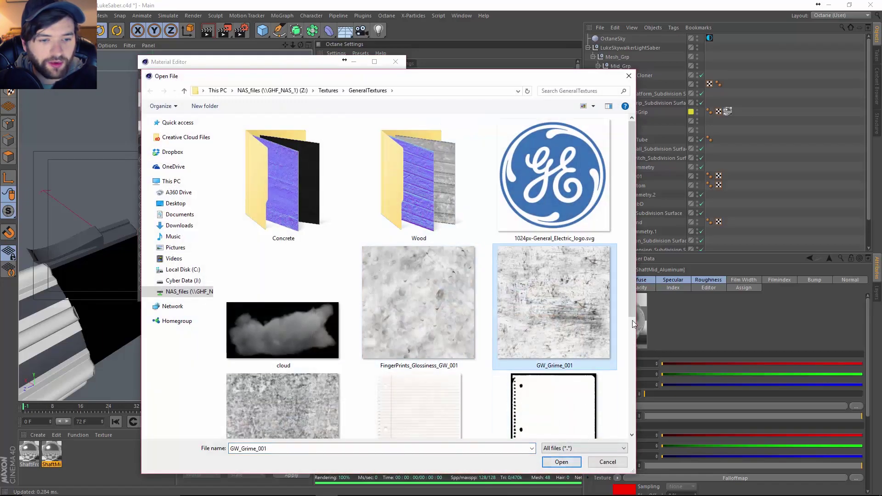
left_click(263, 379)
left_click(545, 463)
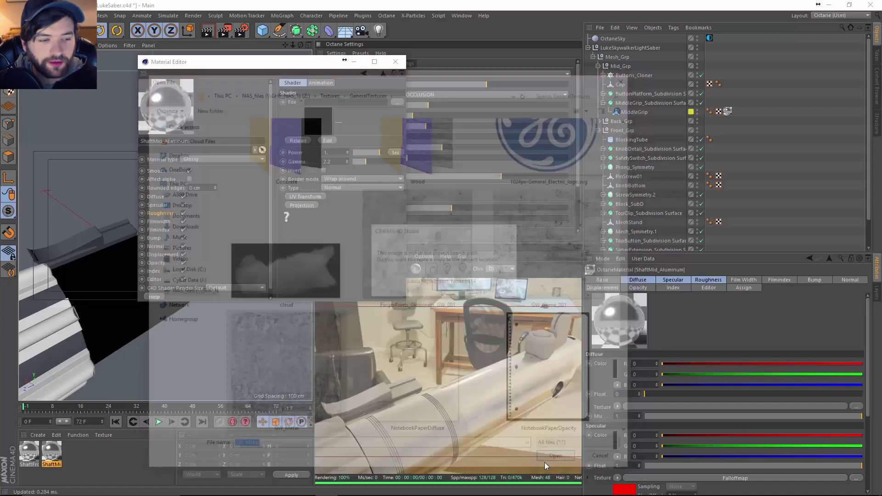
left_click(496, 286)
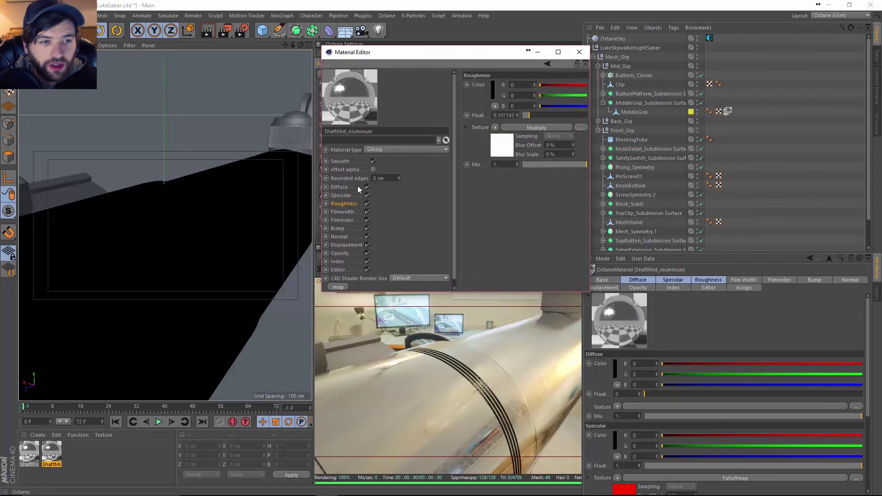
Select the MiddleGrip polygon object and switch to Texture mode to see its texture projection.
left_click_drag(174, 199, 120, 251, "alt")
left_click_drag(147, 252, 185, 244, "alt")
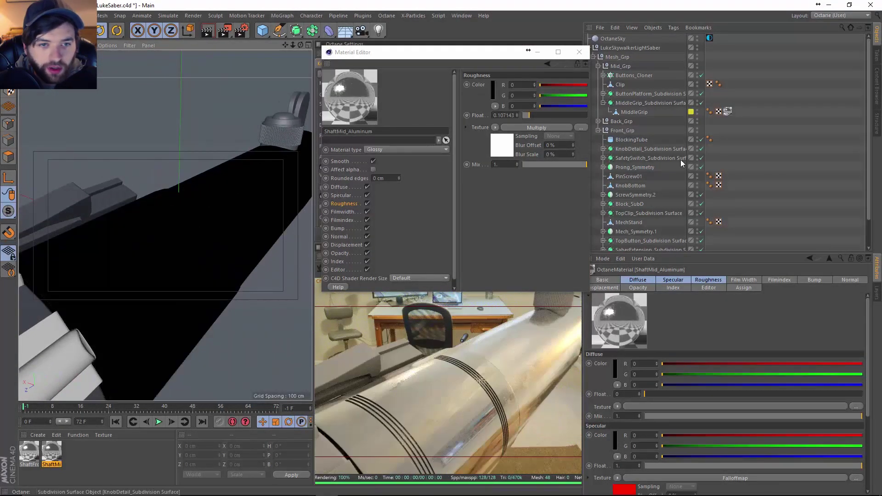
left_click(199, 269)
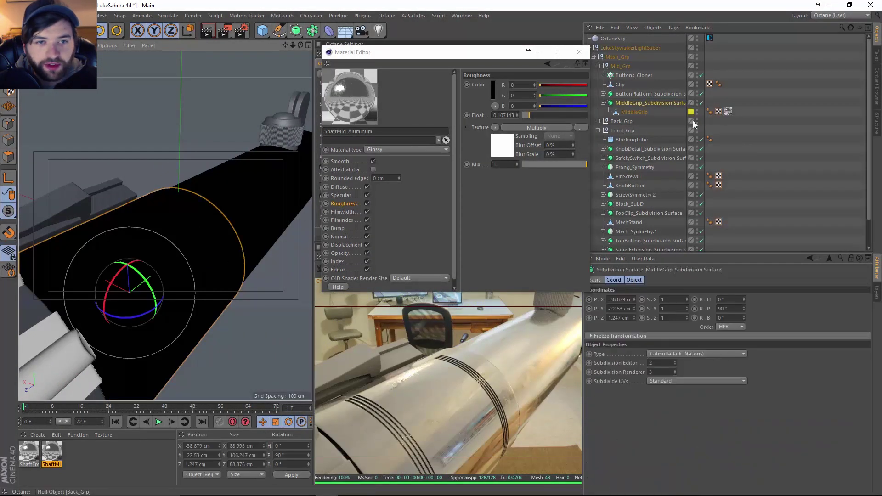
left_click(728, 112)
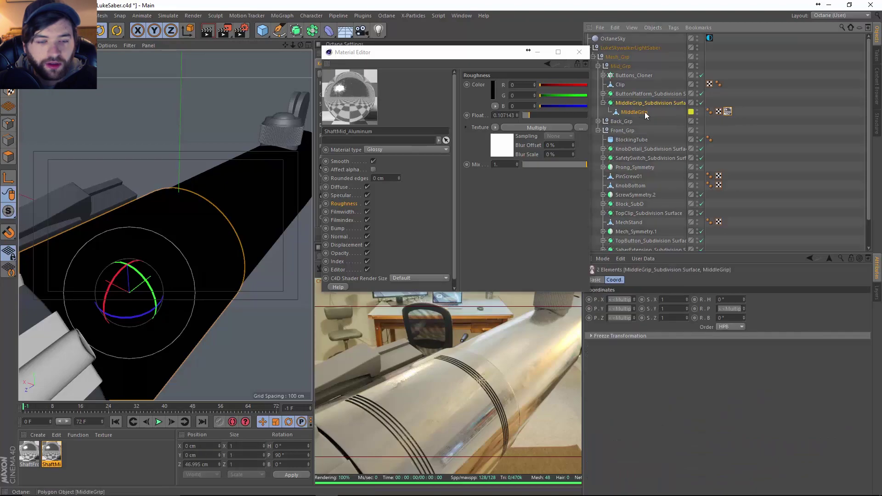
left_click(670, 115)
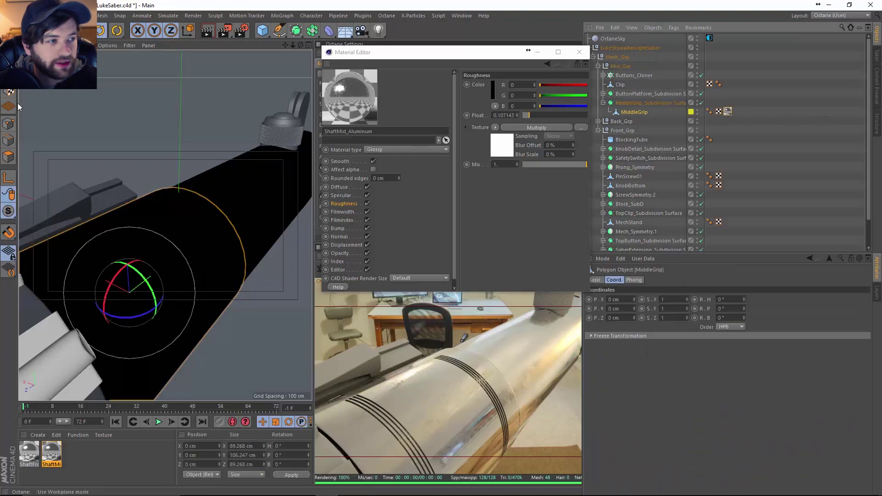
left_click(8, 143)
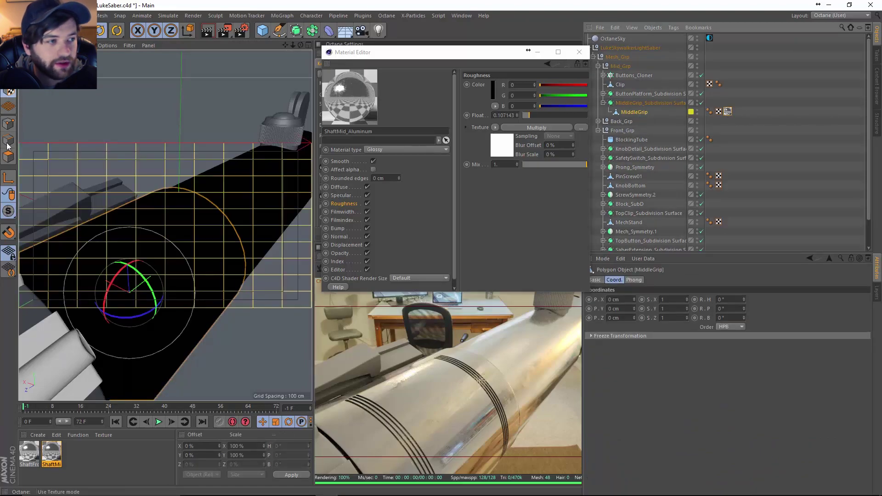
Set the projection of MiddleGrip's ShaftMid_Aluminum texture tag to Cylindrical.
left_click(725, 111)
left_click(744, 211)
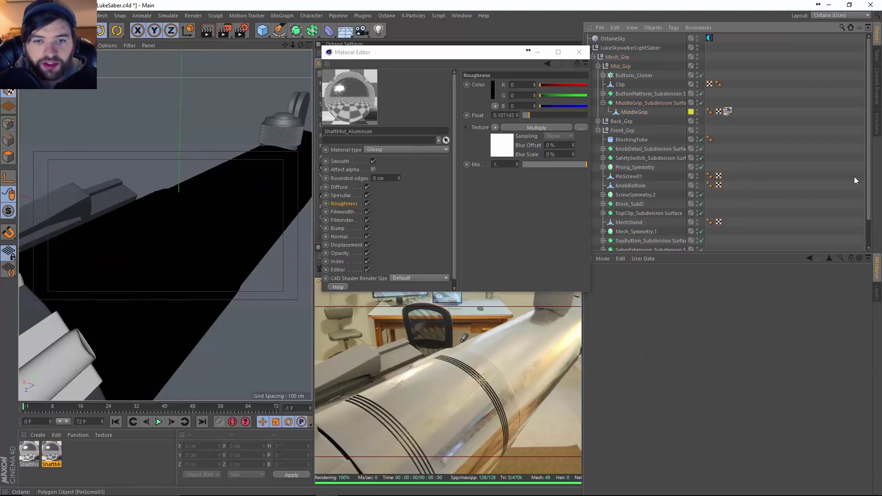
left_click(727, 111)
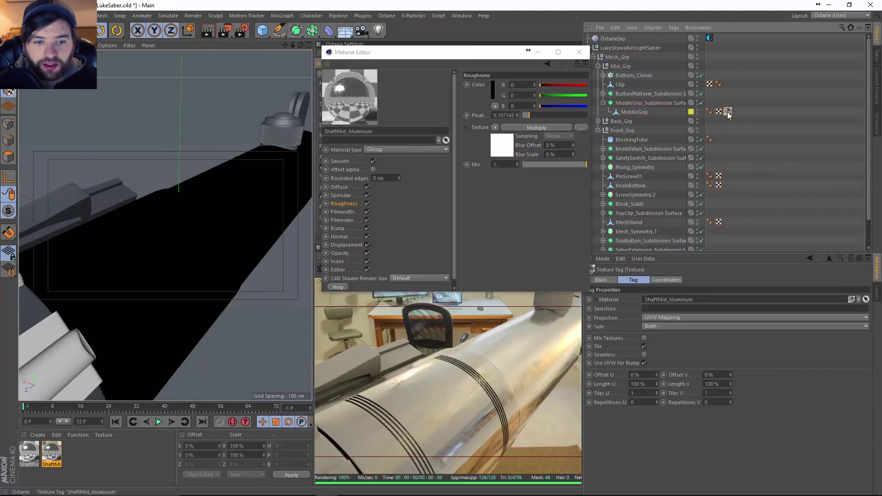
left_click(655, 114)
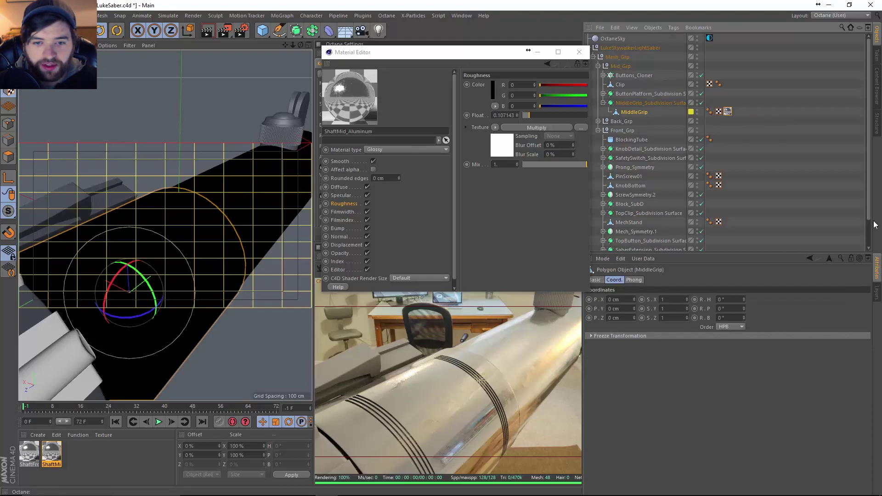
scroll(735, 184, "down", 3)
left_click(709, 246)
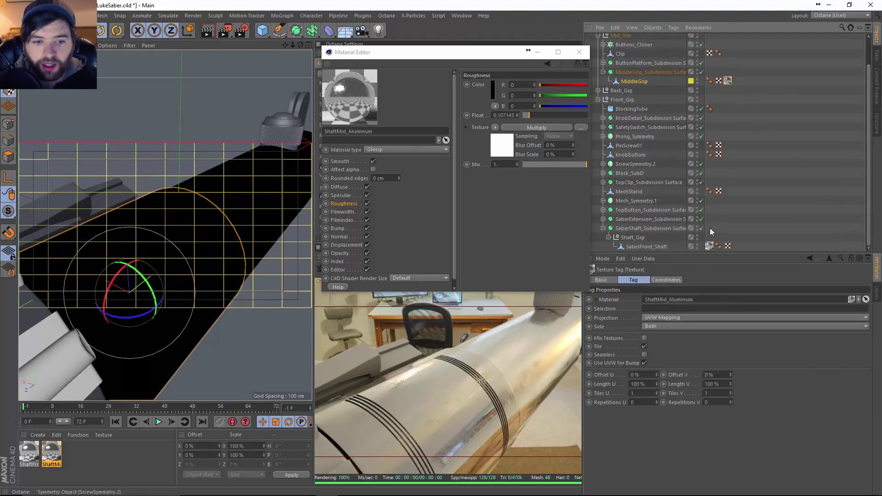
left_click(652, 319)
left_click(671, 340)
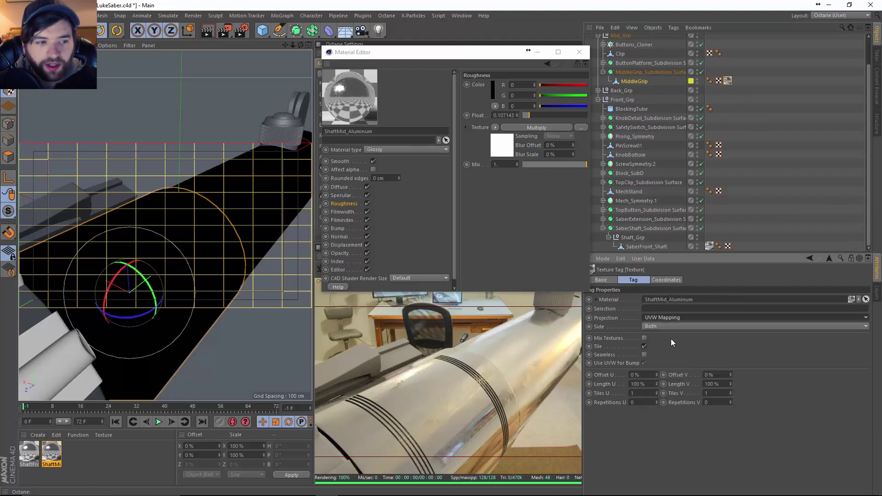
left_click_drag(205, 278, 142, 284, "alt")
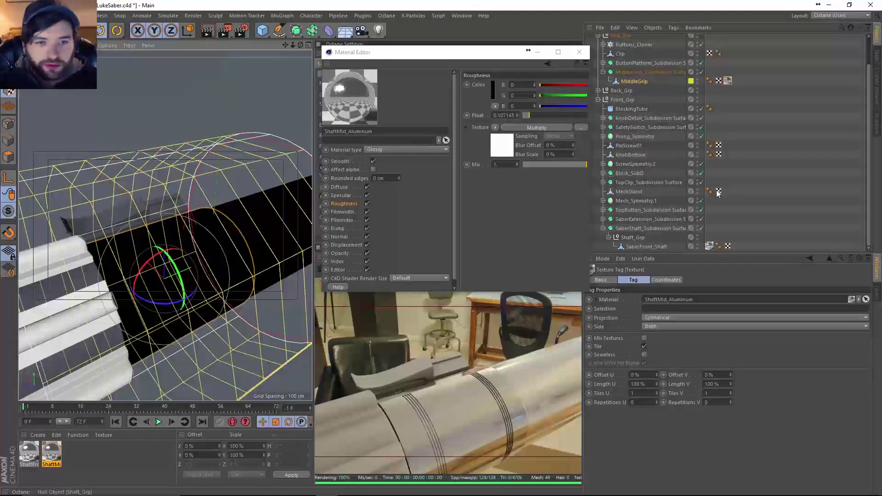
Fit the cylindrical texture projection to the MiddleGrip object.
right_click(730, 81)
left_click(757, 243)
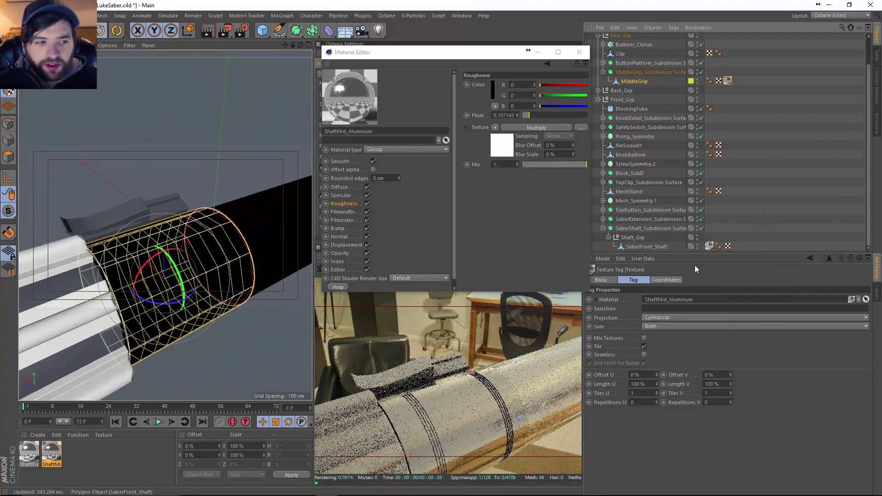
scroll(238, 286, "up", 5)
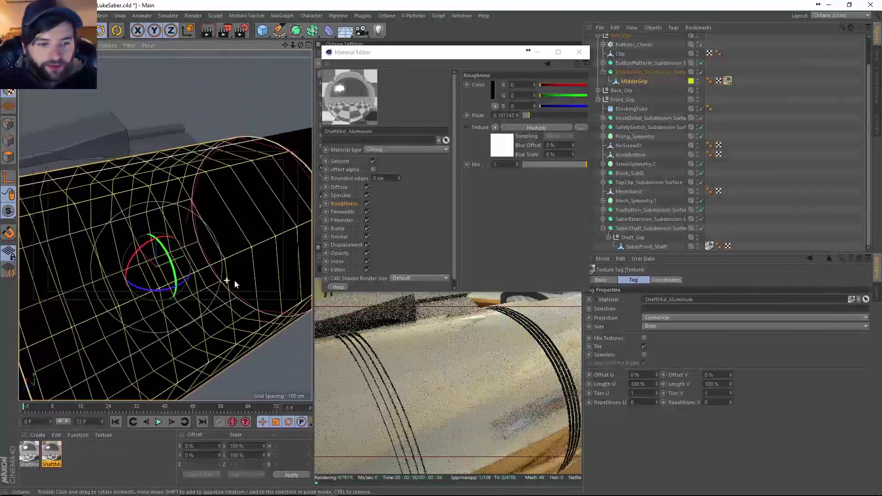
left_click_drag(234, 280, 249, 277, "alt")
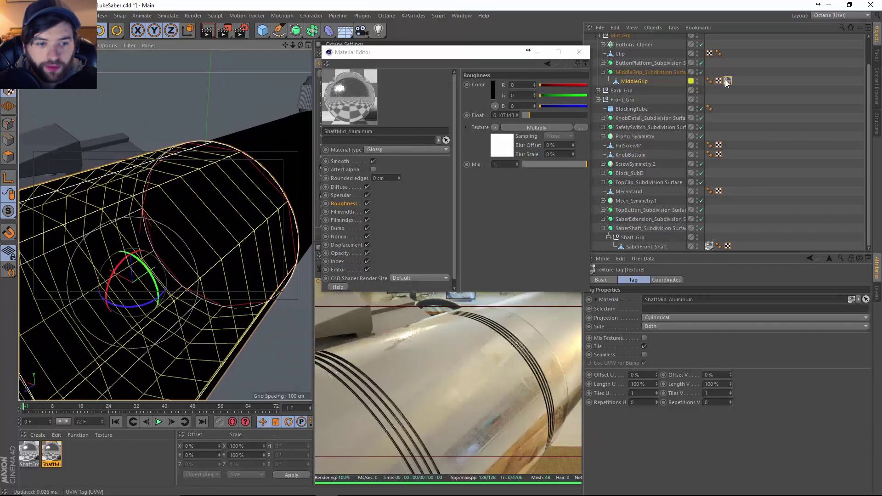
Deselect MiddleGrip and set Tiles V of its ShaftMid_Aluminum texture tag to 0.37.
left_click(763, 134)
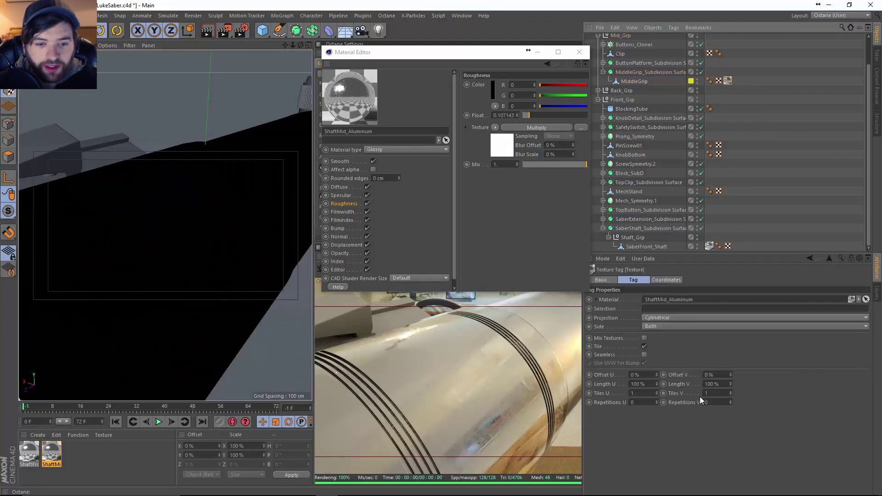
left_click_drag(732, 387, 732, 399)
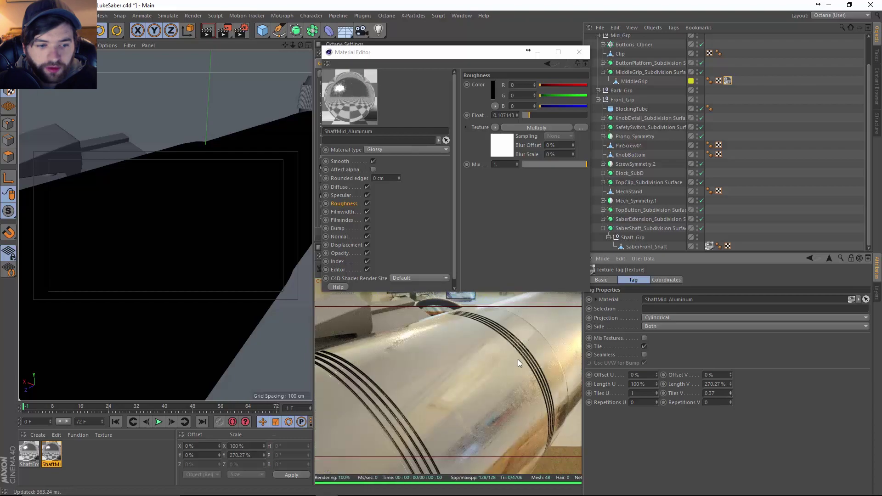
left_click_drag(225, 269, 348, 150, "alt")
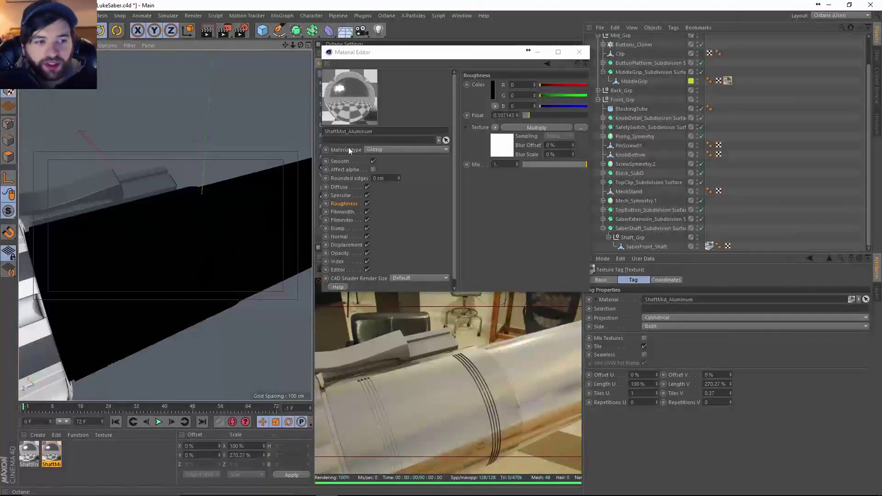
Wrap ShaftMid_Aluminum's specular Falloffmap in an Octane Multiply shader and copy the Falloffmap into Texture2.
left_click(346, 196)
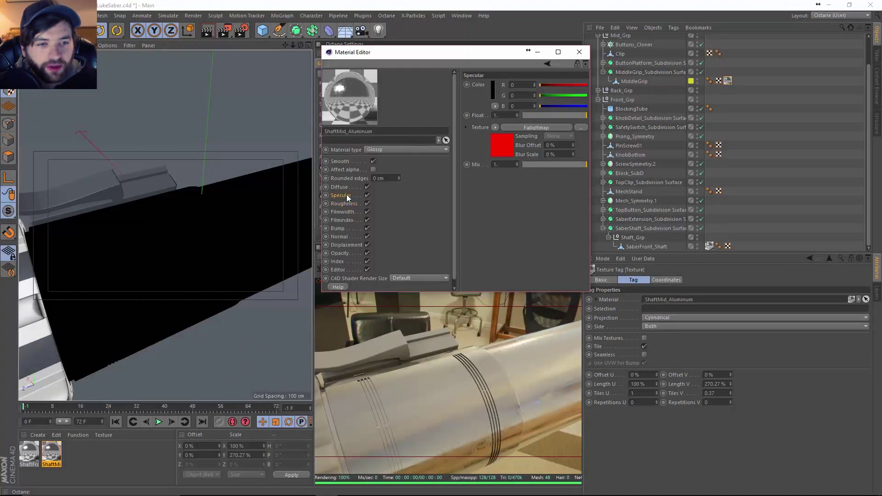
left_click_drag(259, 215, 418, 156, "alt")
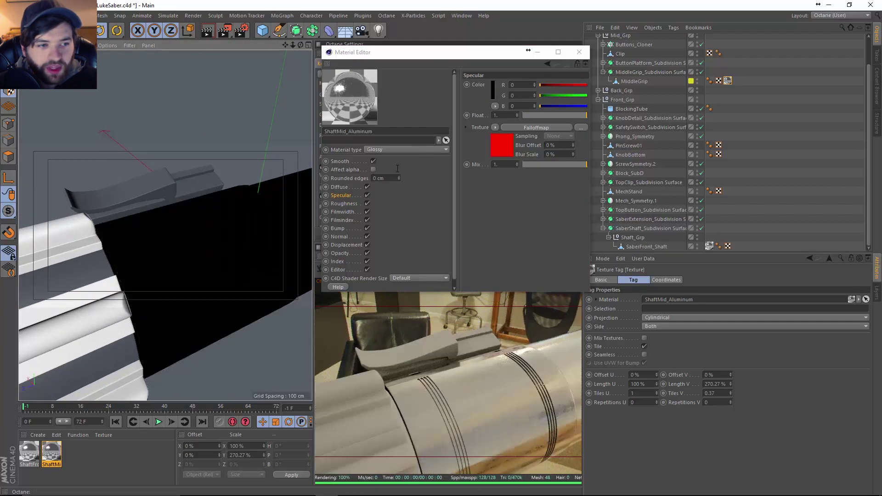
left_click(498, 127)
mouse_move(545, 320)
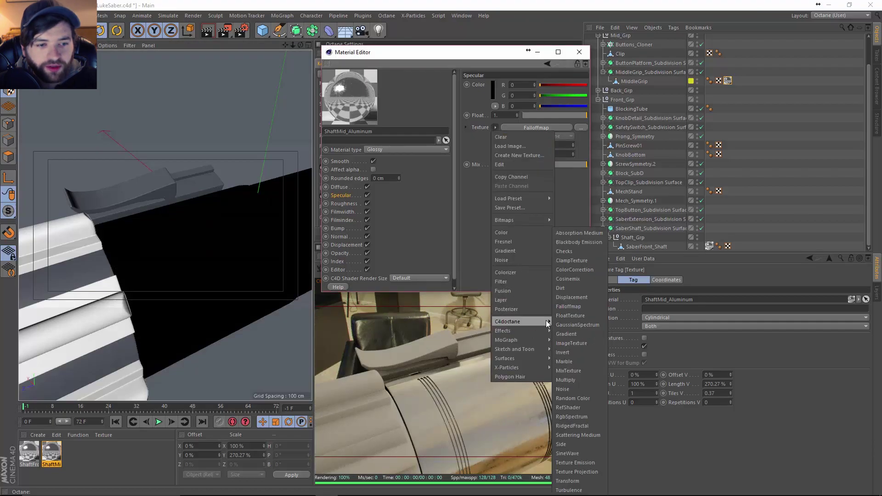
left_click(574, 370)
left_click_drag(533, 75, 511, 115)
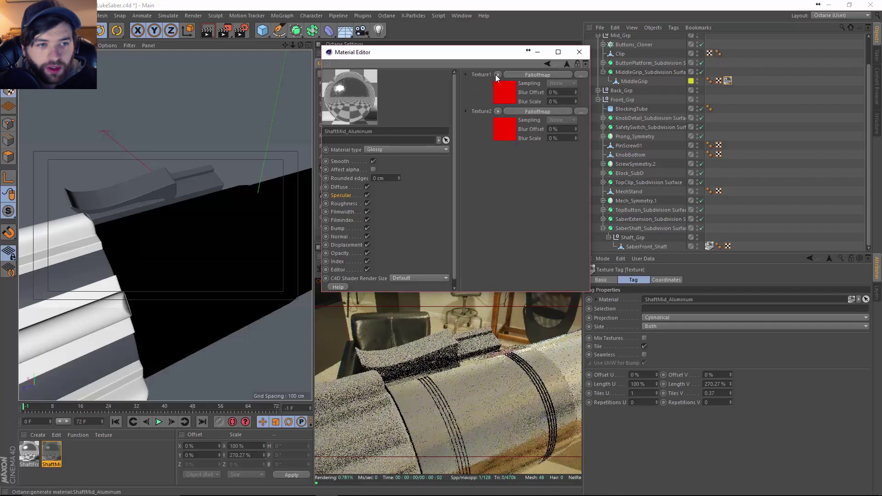
Replace Texture1 of the specular Multiply shader with an Octane Dirt shader and open its settings.
left_click(498, 74)
mouse_move(513, 263)
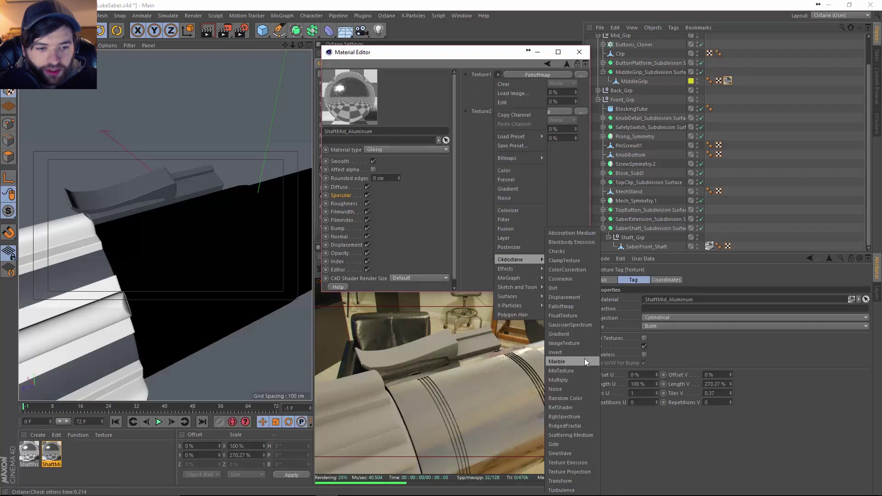
left_click(574, 288)
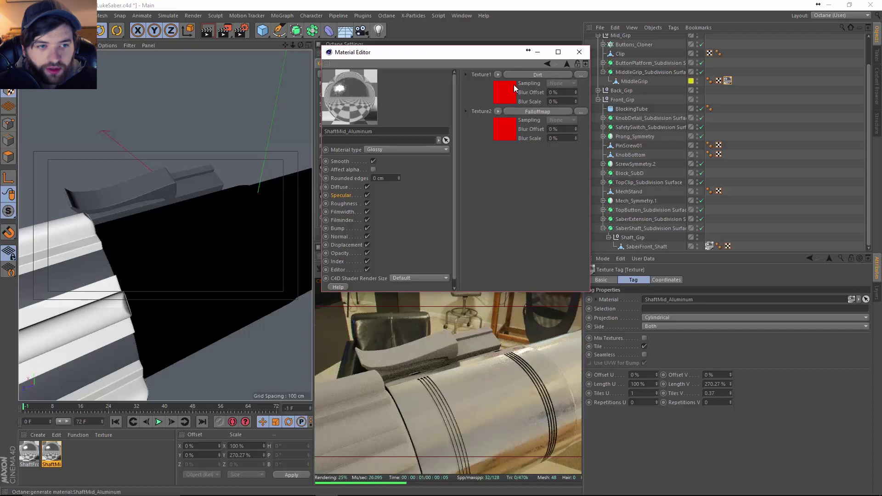
left_click(501, 92)
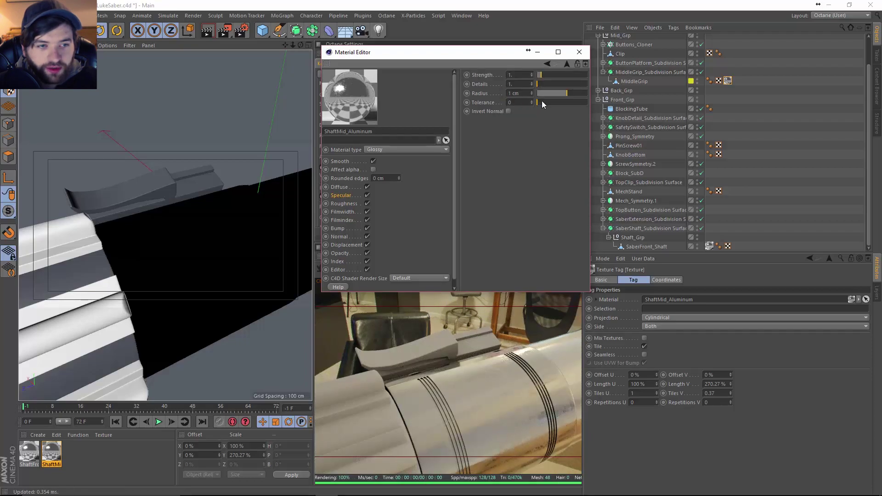
Set the Dirt shader's radius to 2 cm and strength to 3, and return to the Multiply shader.
left_click_drag(569, 93, 583, 95)
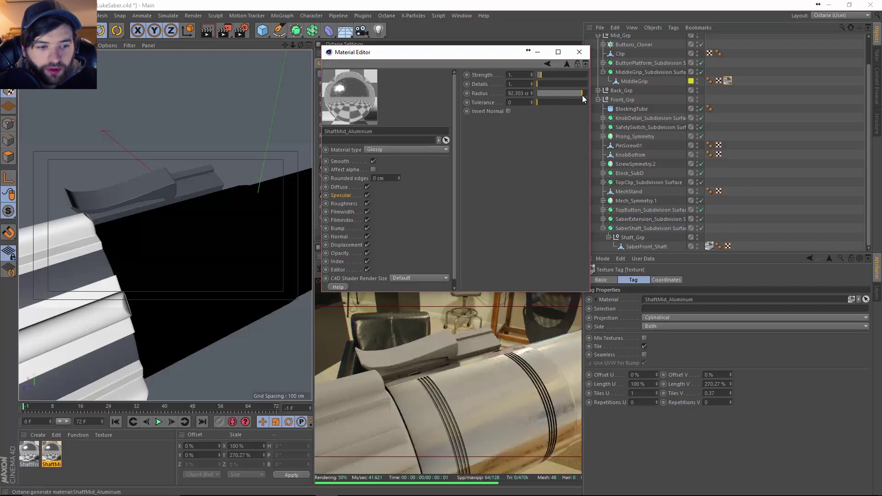
mouse_move(220, 239)
left_mouse_down("alt")
mouse_move(200, 245)
mouse_move(213, 232)
mouse_move(158, 225)
mouse_move(210, 245)
mouse_move(227, 240)
left_mouse_up("alt")
left_click(552, 74)
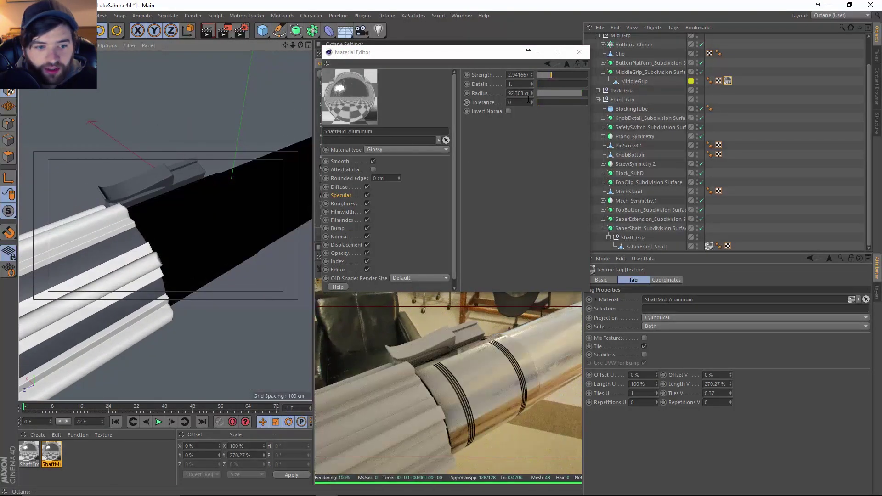
mouse_move(583, 93)
left_mouse_down()
mouse_move(565, 95)
mouse_move(572, 95)
left_mouse_up()
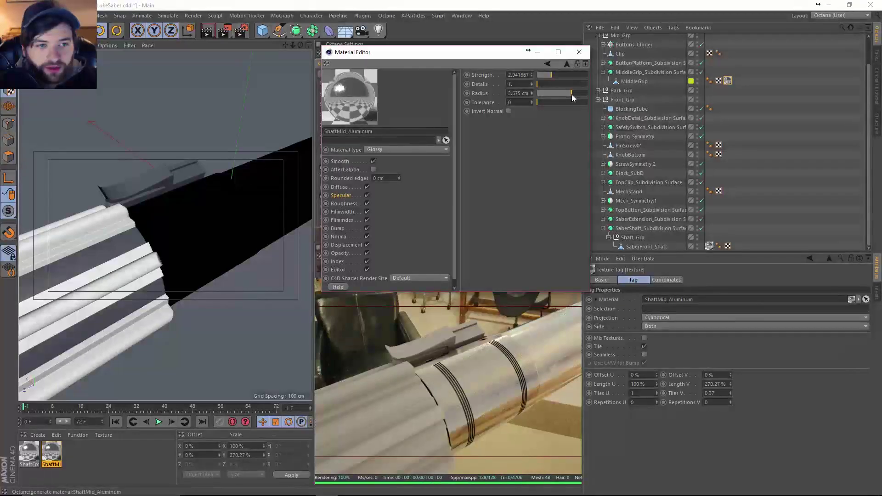
left_click(523, 94)
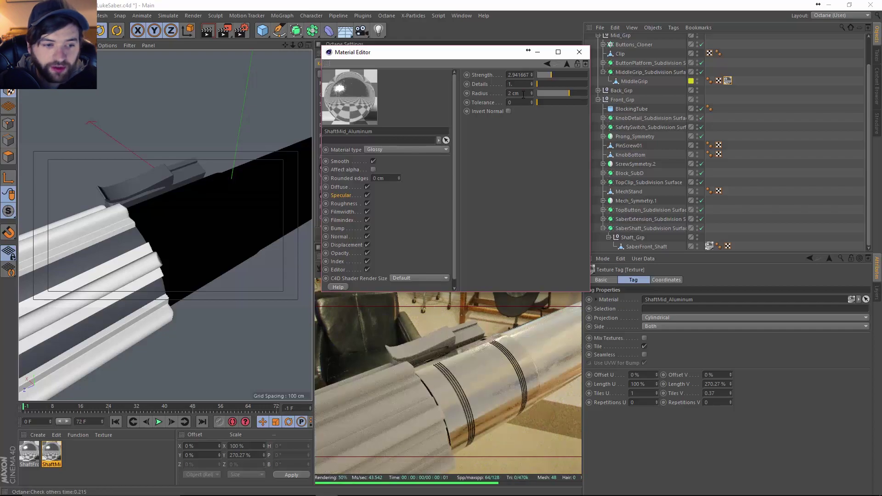
double_click(520, 75)
type("3")
key("Return")
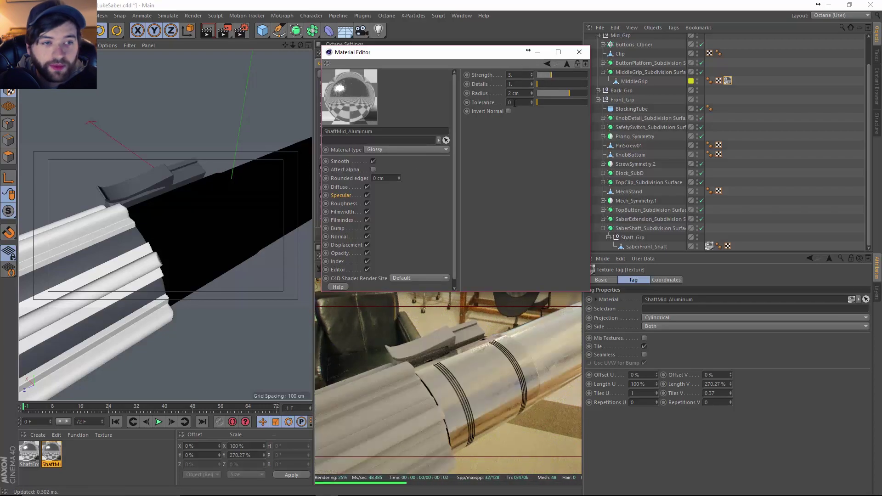
left_click(568, 64)
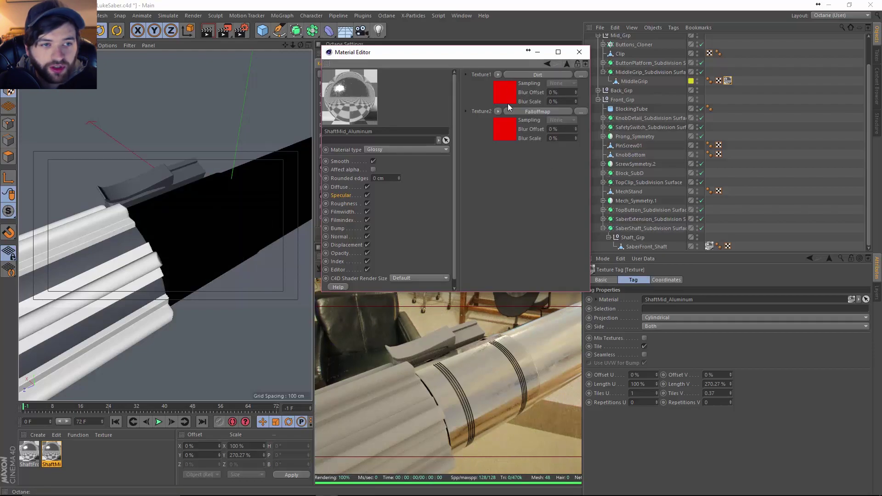
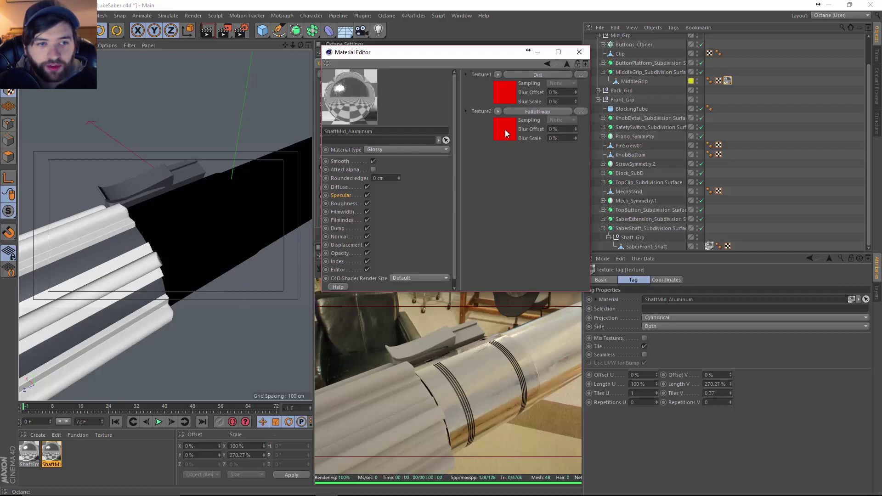
Close the Material Editor and select the SaberBack_Shaft subdivision surface in Model mode.
left_click_drag(190, 231, 167, 293, "alt")
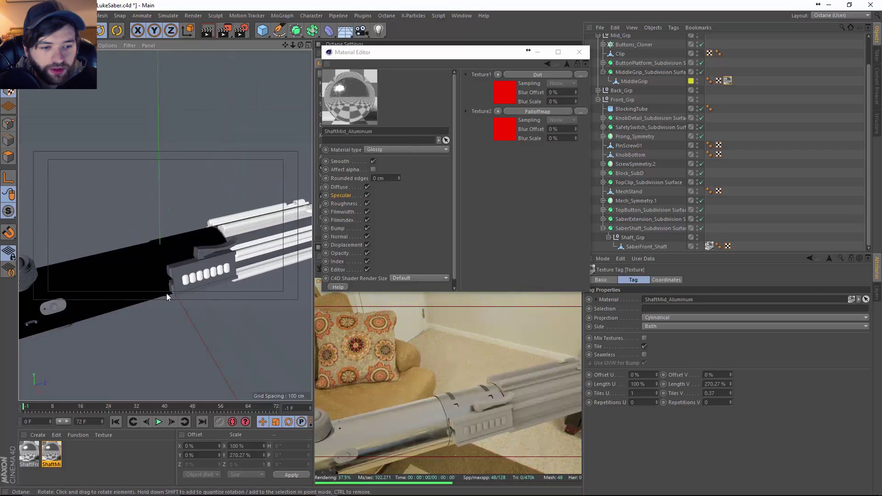
left_click(579, 54)
left_click_drag(179, 240, 194, 260, "alt")
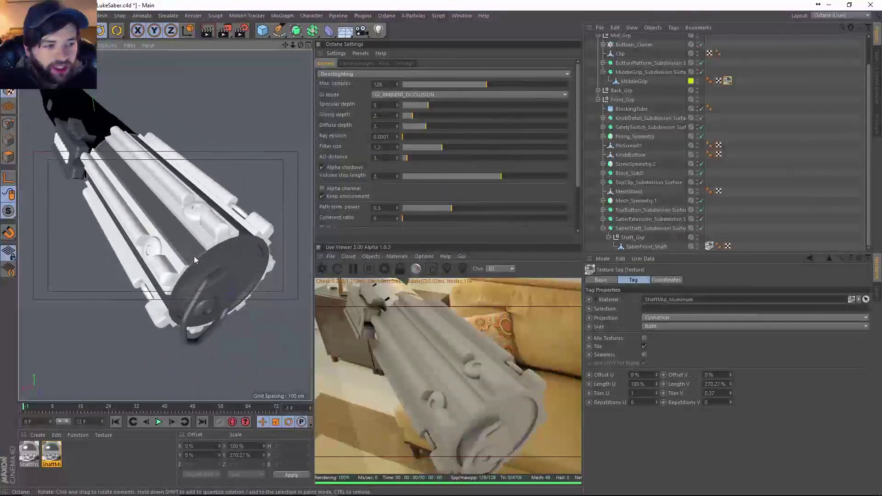
left_click(213, 260)
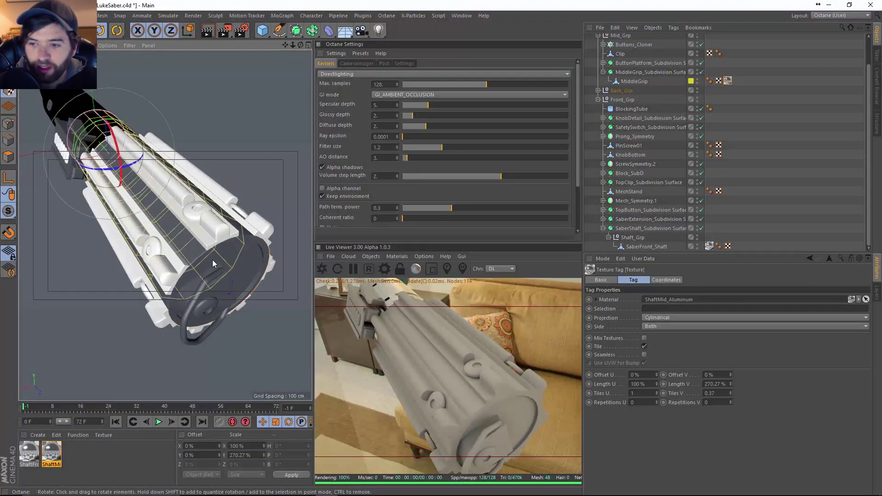
left_click(245, 253)
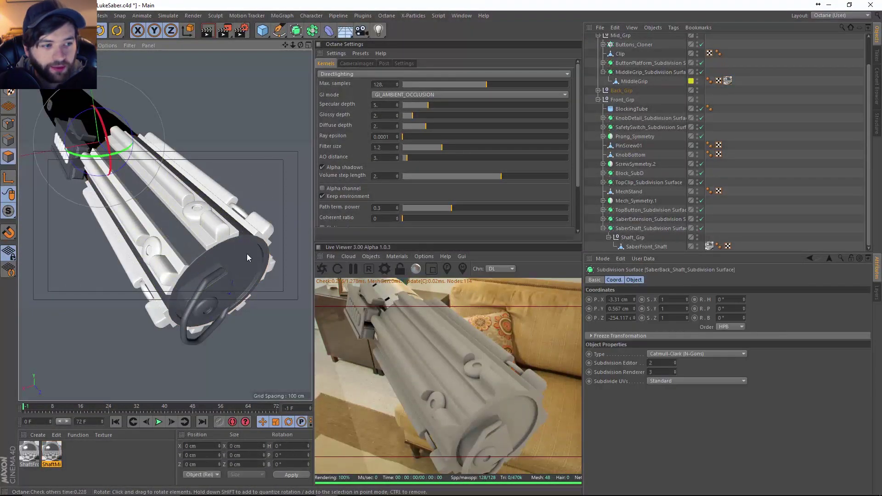
Expand Back_Grp down to the SaberBack_Shaft mesh and assign the ShaftMid_Aluminum material to it.
left_click(599, 101)
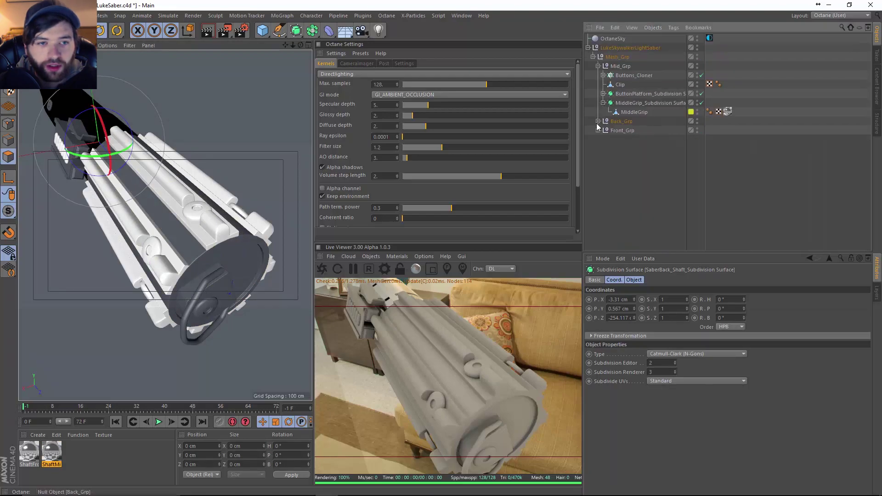
left_click(592, 56)
left_click(593, 56)
left_click(599, 65)
left_click(603, 131)
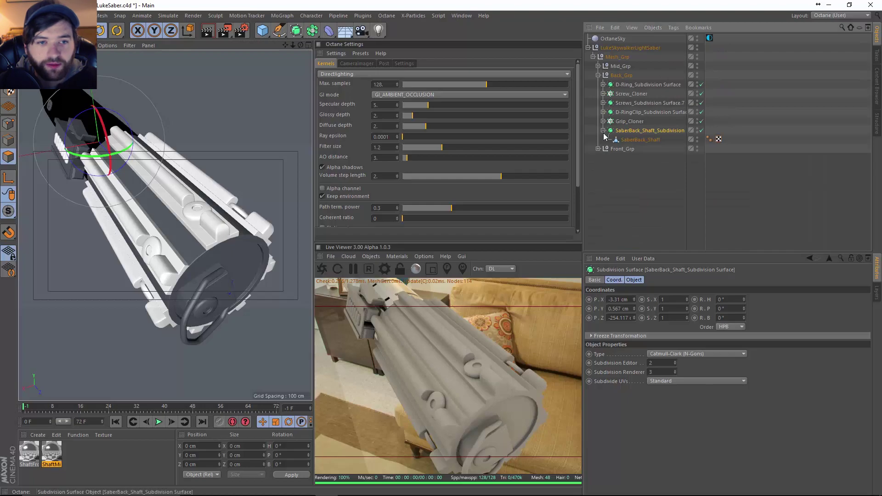
left_click(641, 139)
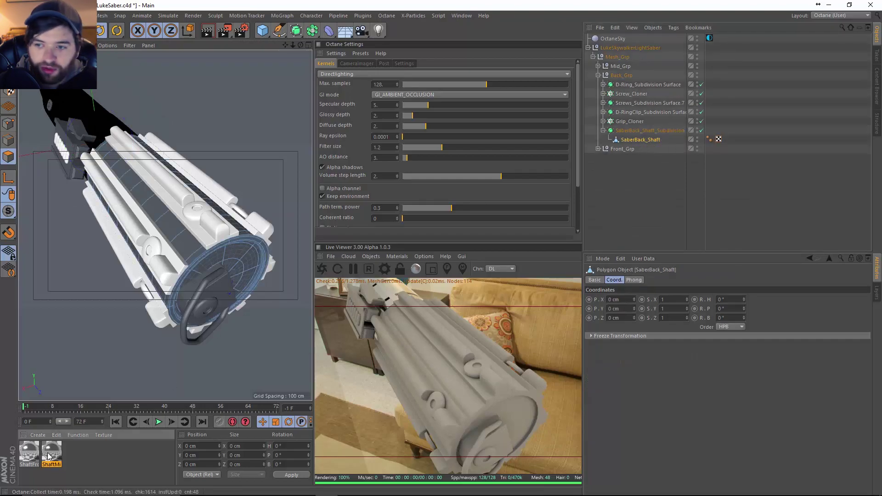
left_click_drag(657, 142, 657, 143)
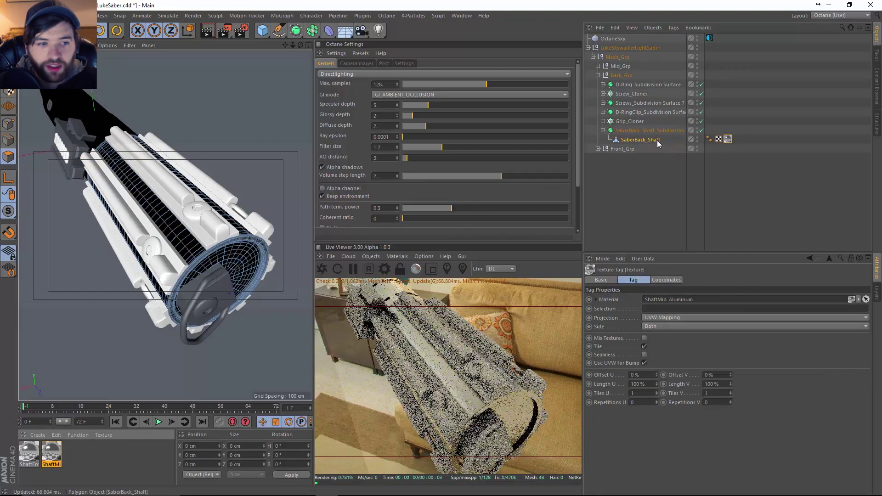
Switch to Texture mode and set the projection of SaberBack_Shaft's material tag to Cylindrical.
left_click(732, 143)
left_click(732, 140)
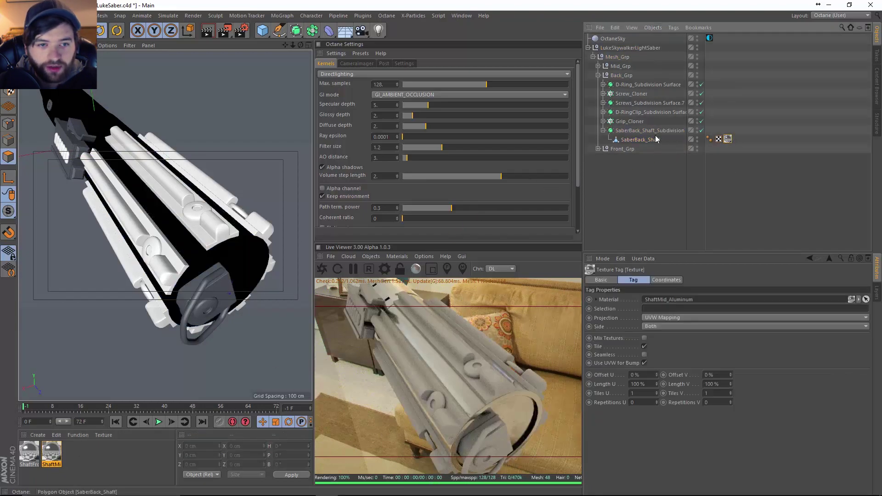
left_click(648, 139)
left_click(12, 93)
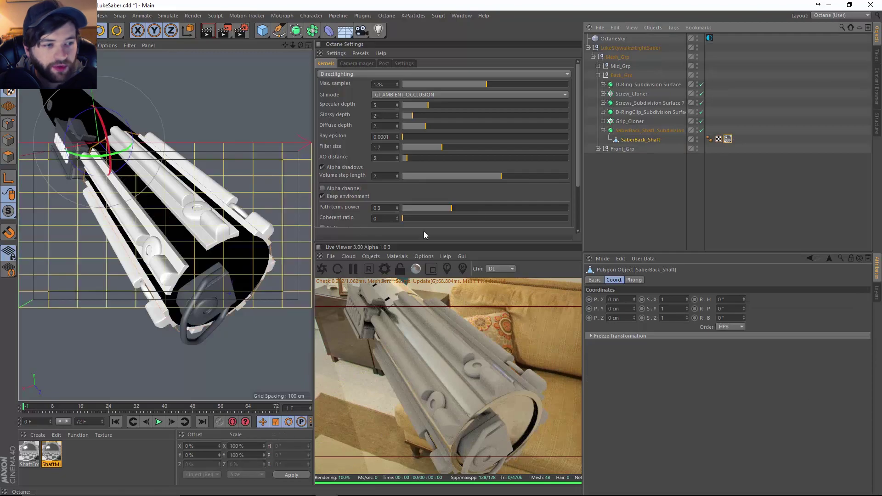
left_click(728, 139)
left_click(656, 318)
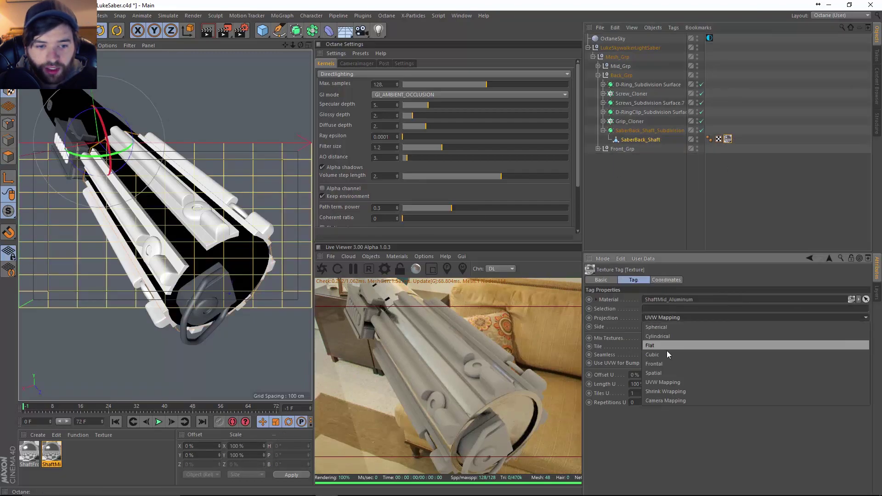
left_click(674, 333)
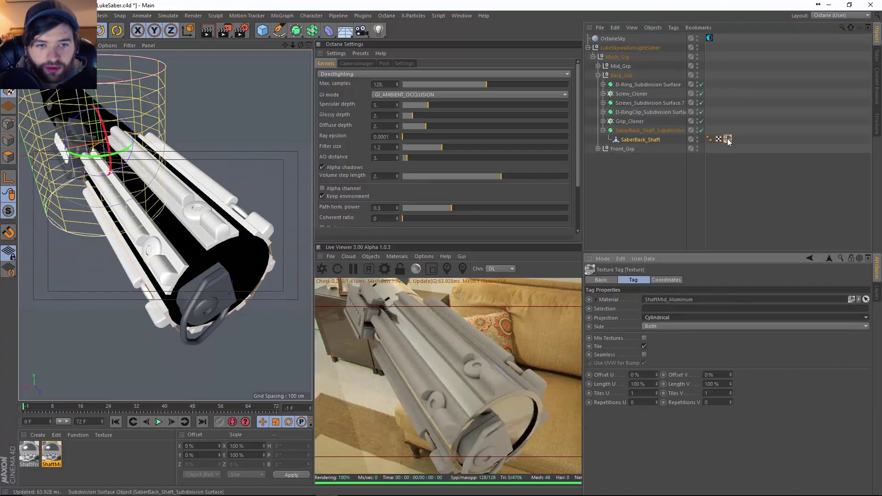
Rotate the cylindrical projection 90° in pitch along the back shaft, fit it to the object, and return to Model mode.
left_click(8, 178)
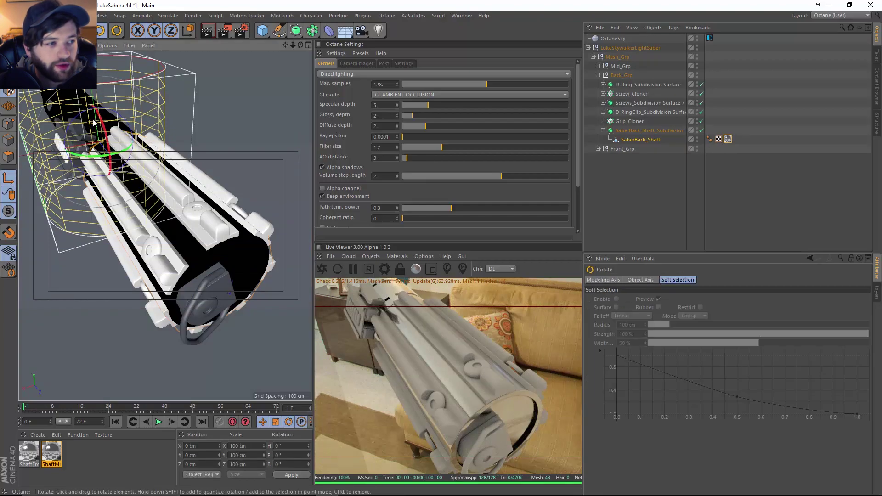
left_click_drag(108, 149, 82, 123)
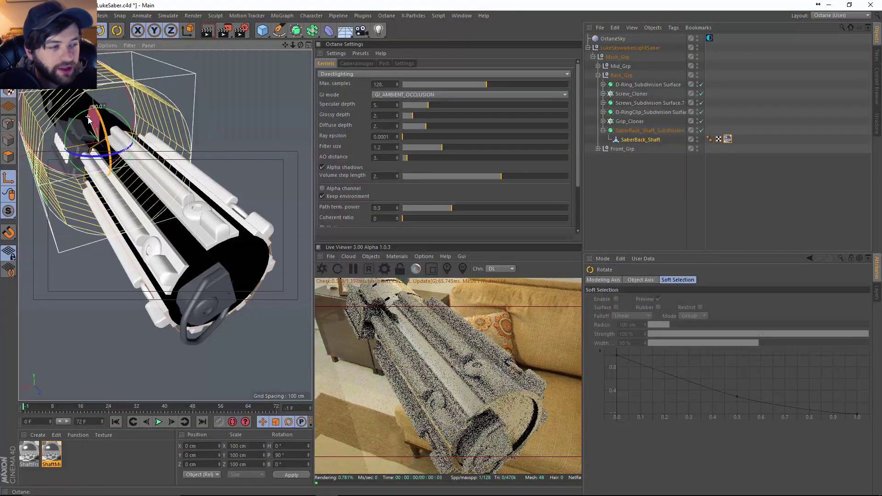
right_click(726, 141)
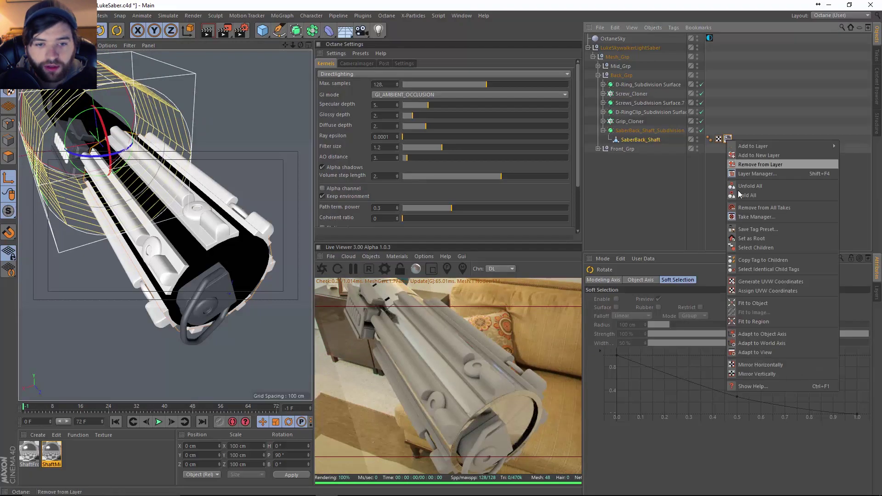
left_click(751, 302)
left_click_drag(197, 256, 269, 241, "alt")
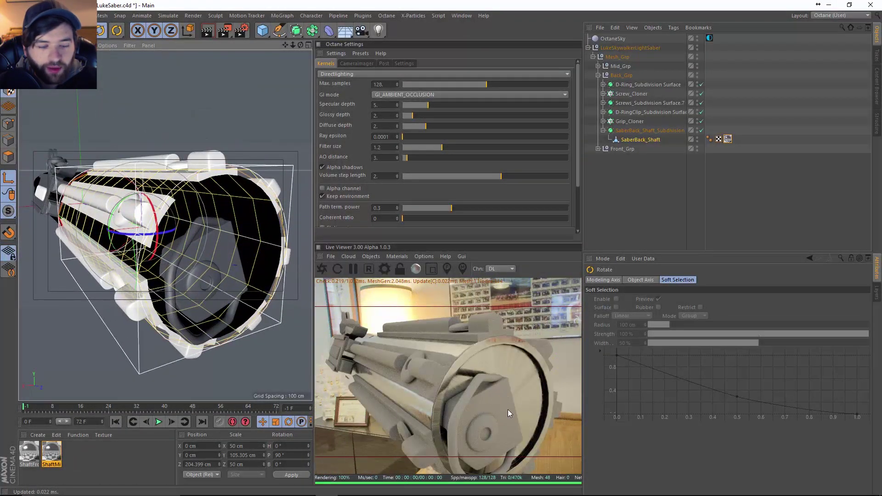
key("Return")
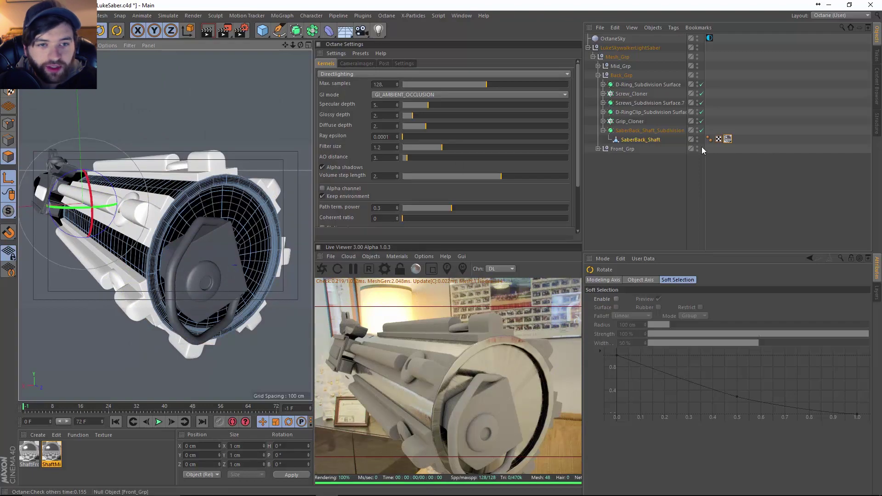
Disable the SaberBack_Shaft subdivision surface and box-select the mesh's end-cap polygons in the side view.
left_click(702, 130)
scroll(233, 205, "up", 5)
scroll(233, 204, "up", 8)
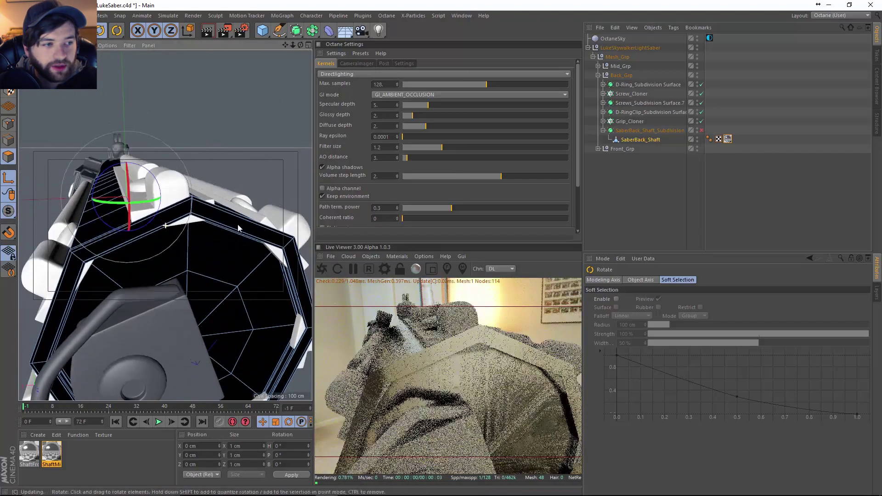
middle_click(235, 236)
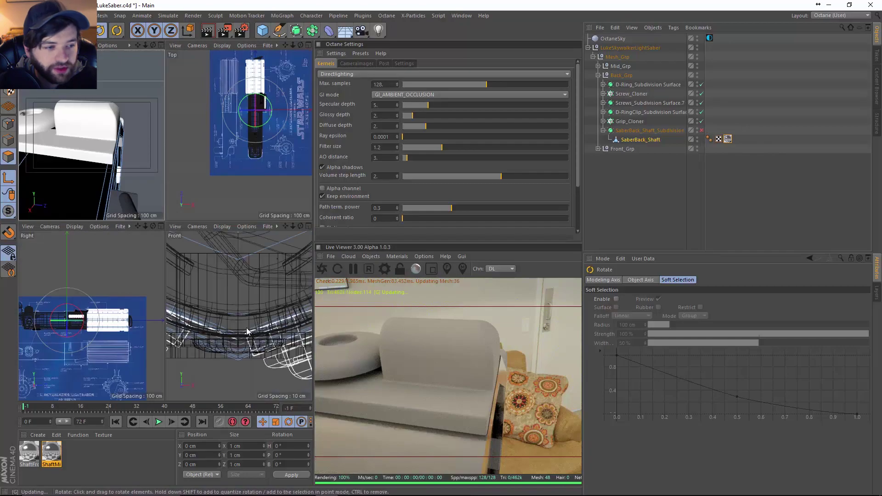
key("F3")
scroll(211, 251, "up", 5)
scroll(174, 243, "up", 5)
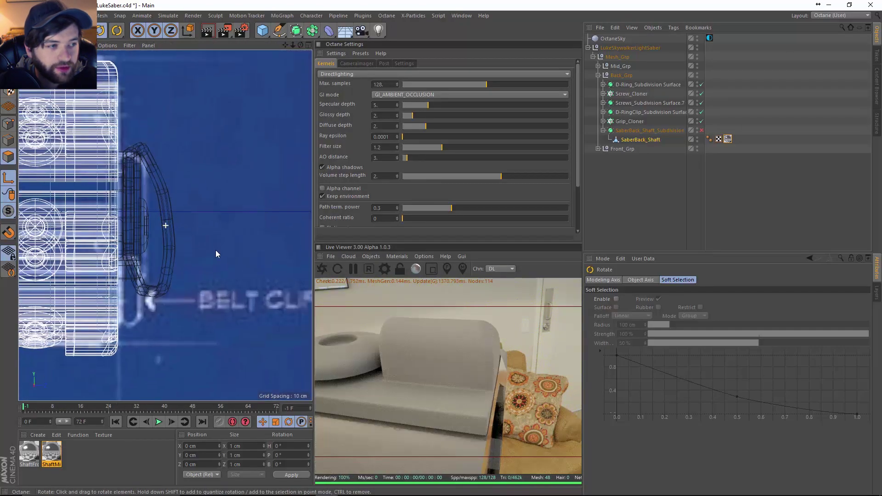
left_click(117, 31)
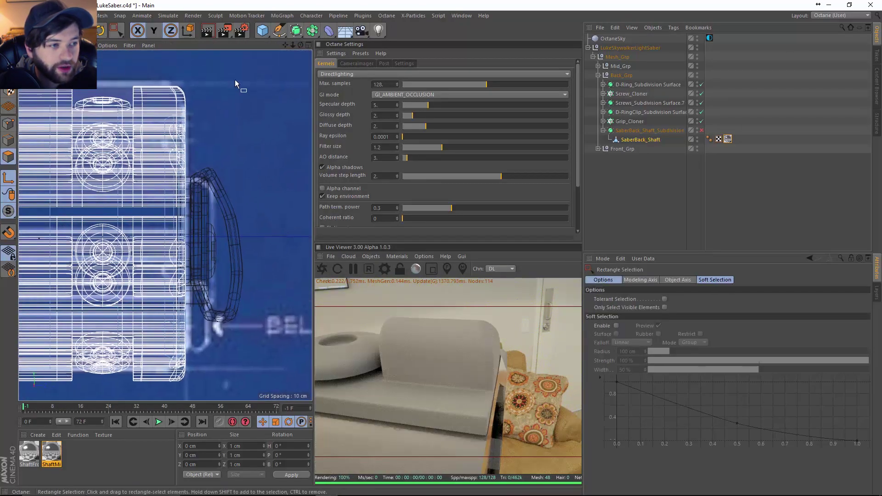
middle_click(189, 323)
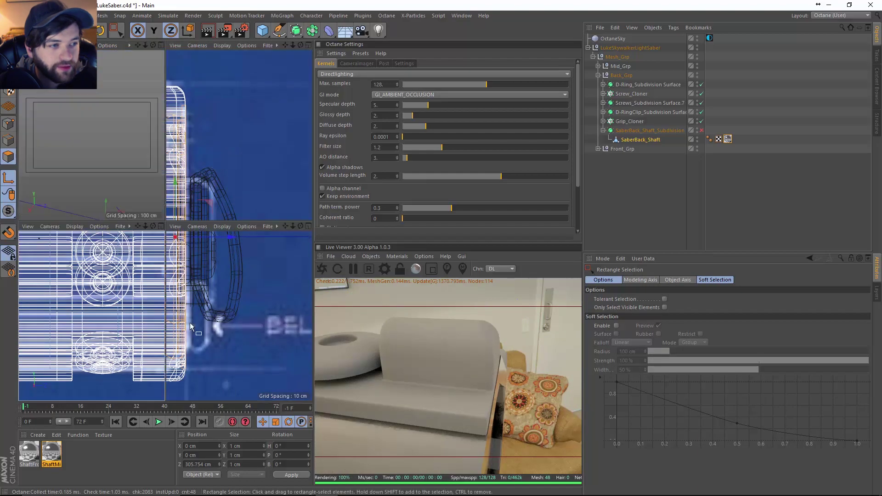
middle_click(84, 183)
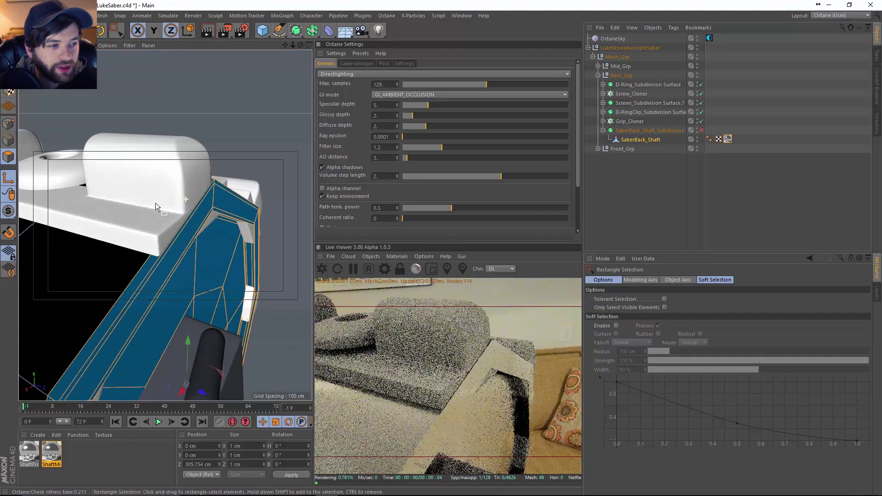
Apply the ShaftMid_Aluminum material to the selected end-cap polygons of SaberBack_Shaft as a second texture tag.
key("u")
key("l")
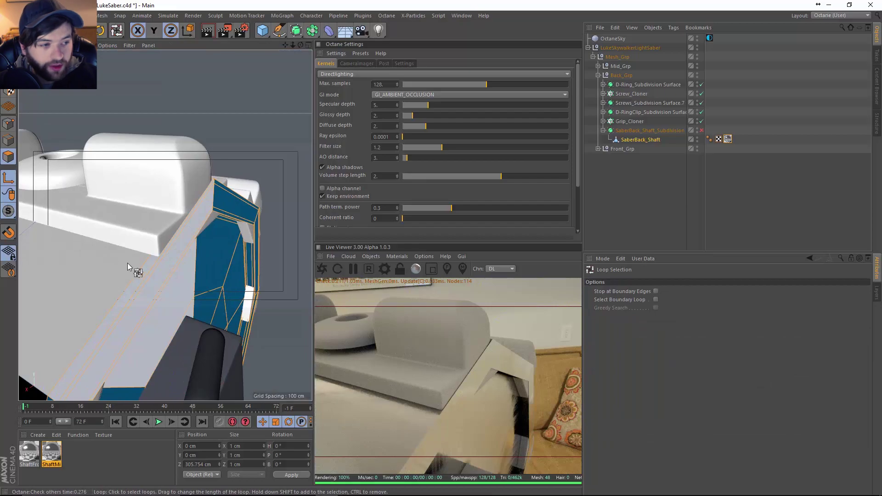
left_click_drag(229, 193, 129, 403, "alt")
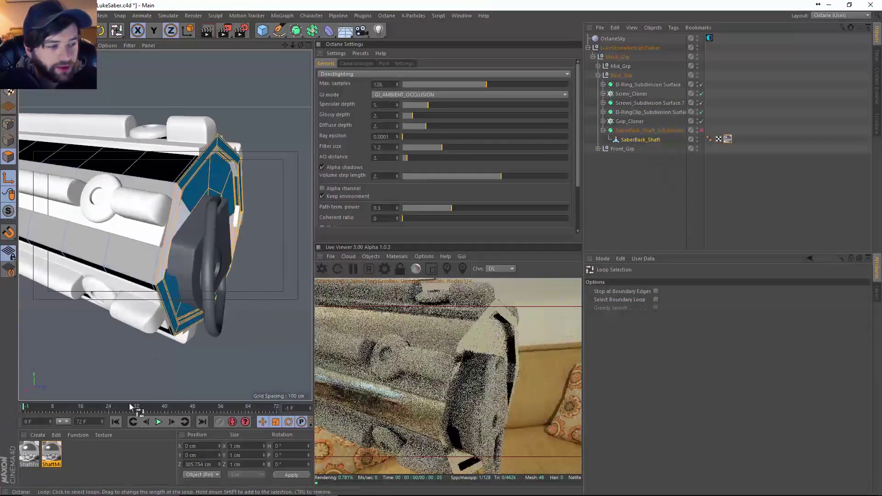
right_click(55, 455)
left_click(83, 330)
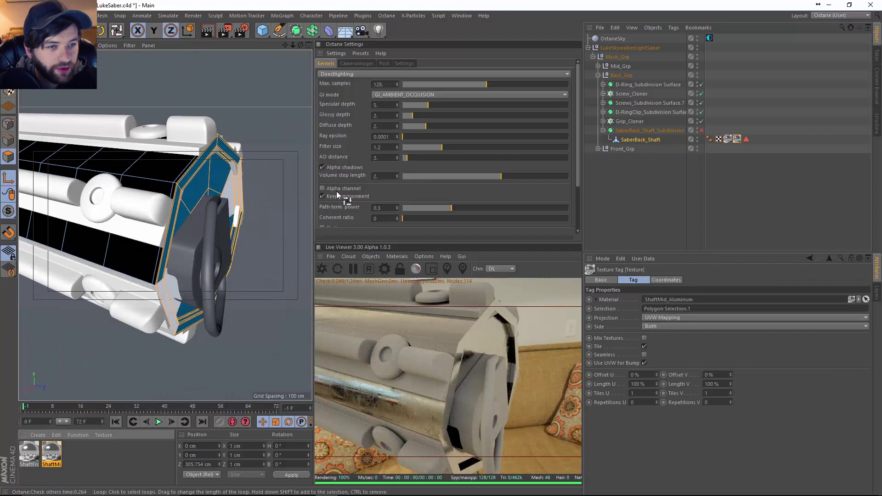
Set the end-cap material tag's projection to Flat and restart the Live Viewer render.
left_click(745, 168)
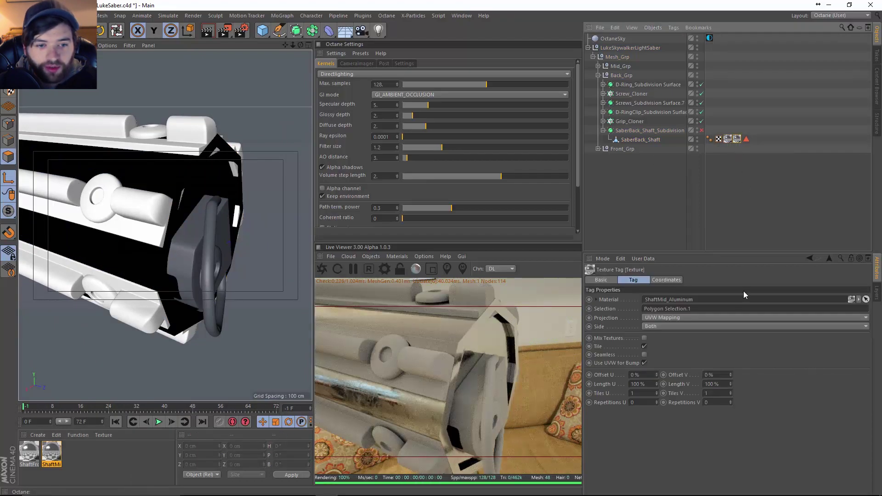
left_click(671, 317)
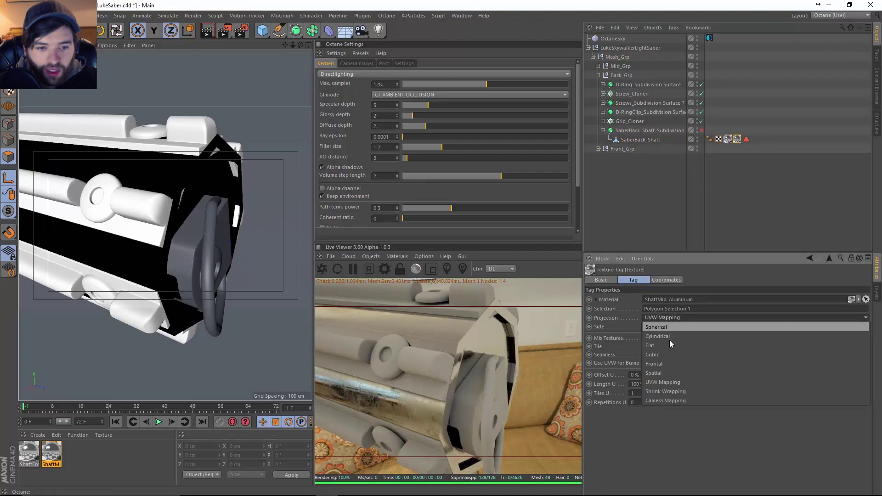
left_click(668, 347)
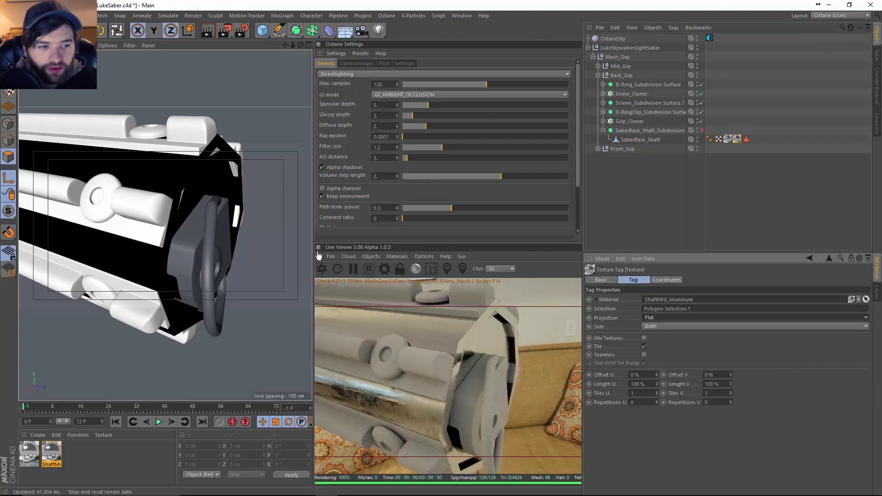
left_click(324, 271)
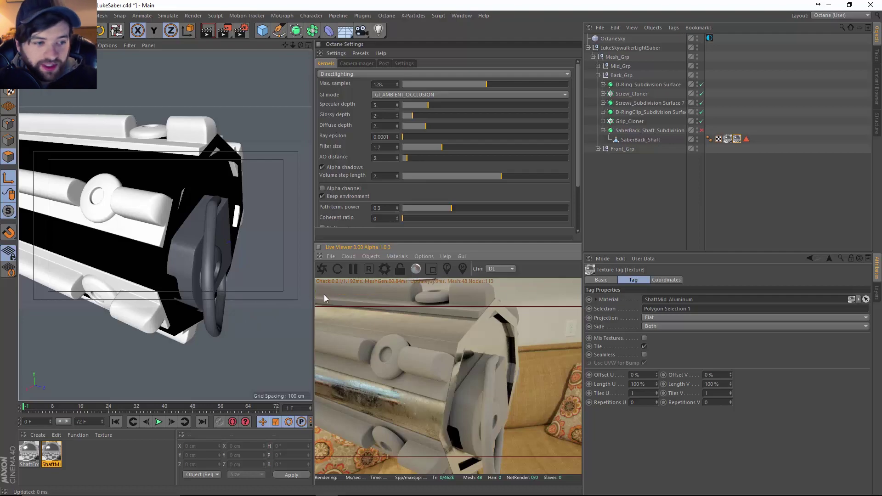
left_click_drag(173, 227, 244, 258, "alt")
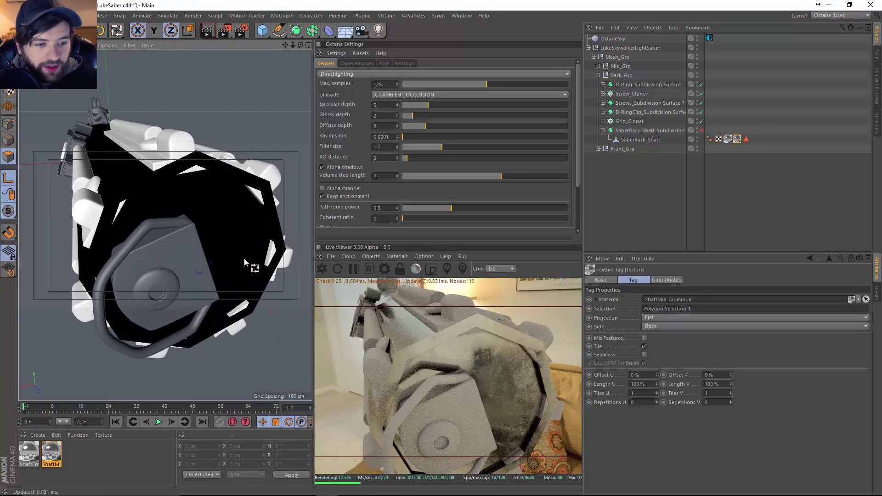
Re-enable the SaberBack_Shaft subdivision surface and inspect the aluminum on the shaft and end cap in the render.
left_click(702, 130)
left_click_drag(186, 293, 197, 233, "alt")
left_click_drag(141, 211, 111, 264, "alt")
scroll(240, 216, "down", 5)
left_click_drag(180, 216, 113, 239, "alt")
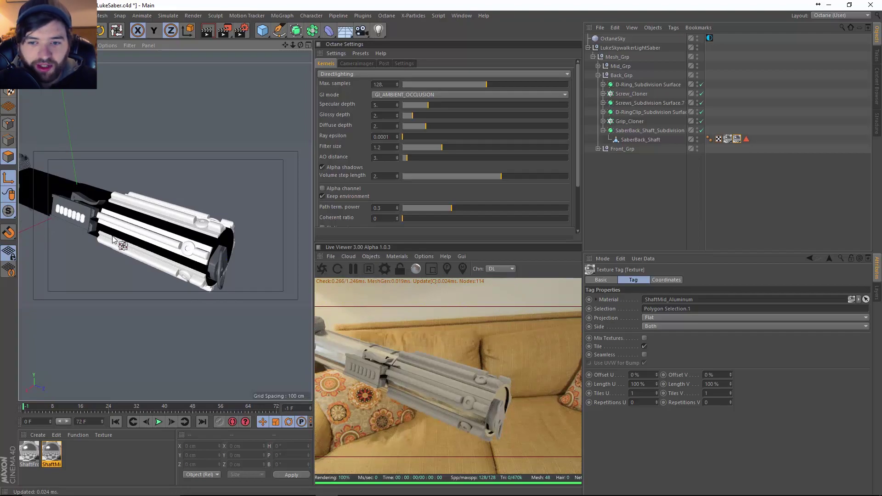
right_click_drag(208, 255, 263, 269, "alt")
left_click_drag(263, 268, 156, 257, "alt")
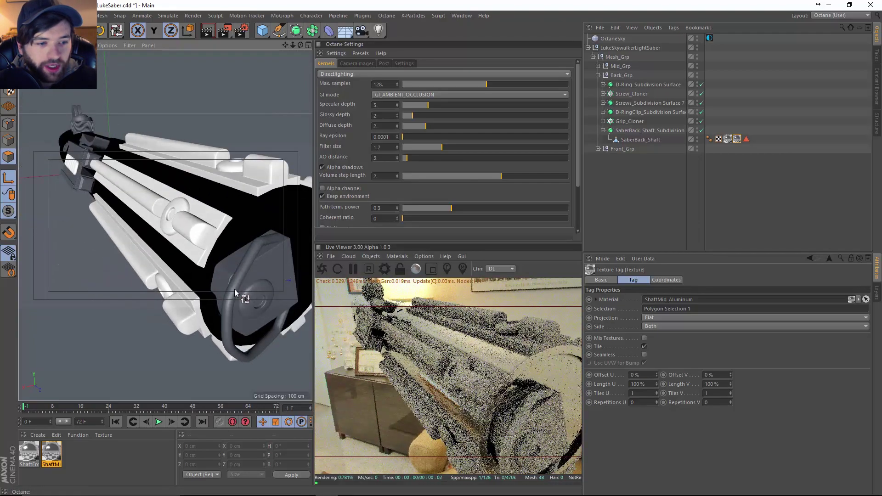
right_click_drag(155, 261, 232, 289, "alt")
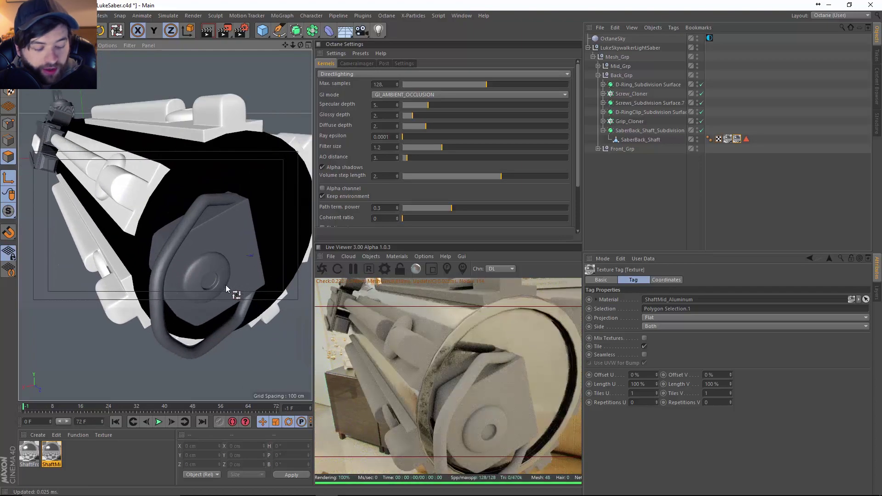
Select the round screw on the back end clip and apply the ShaftMid_Aluminum material to it.
key("e")
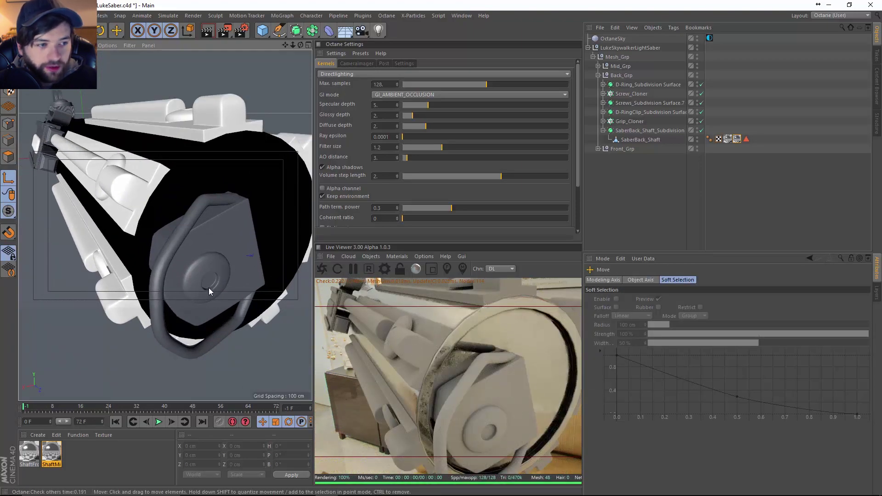
left_click(206, 270)
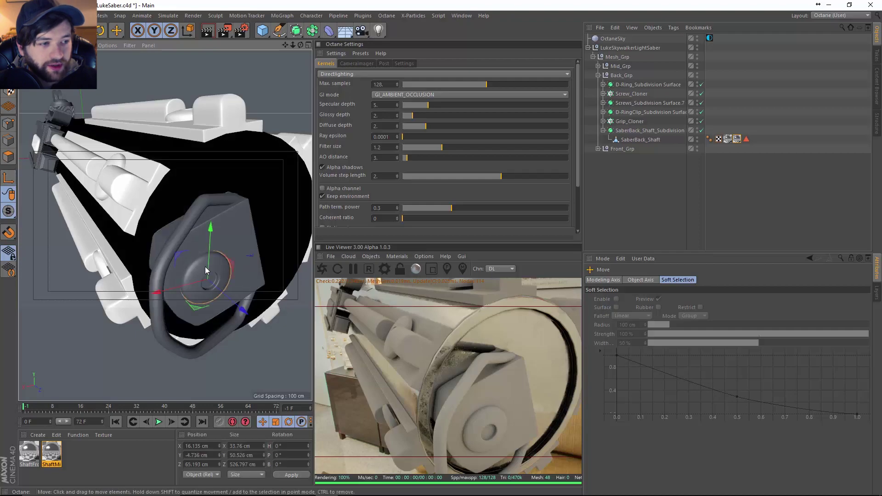
right_click(60, 455)
left_click(98, 335)
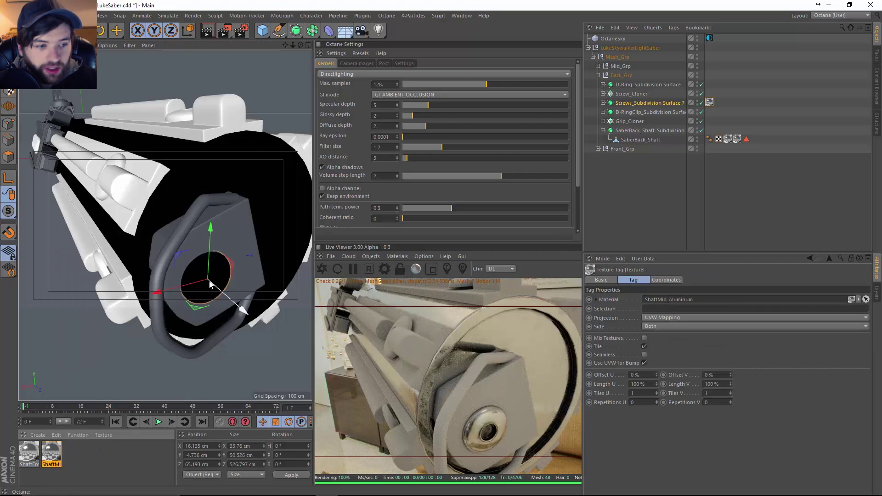
Select the D-ring on the back end and apply the ShaftMid_Aluminum material to it.
left_click(199, 209)
right_click(52, 454)
left_click(93, 327)
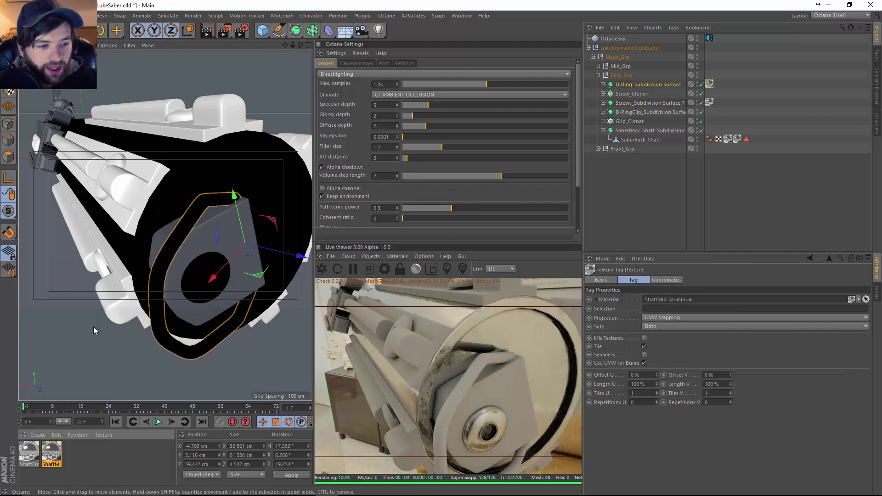
left_click_drag(196, 262, 184, 262, "alt")
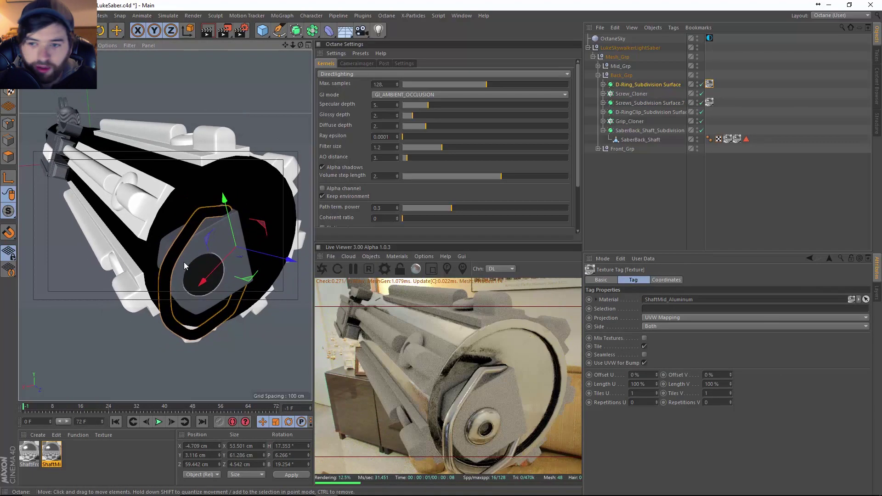
Apply the ShaftMid_Aluminum material to the D-ring clip and set its tag's projection to Cubic.
left_click(215, 239)
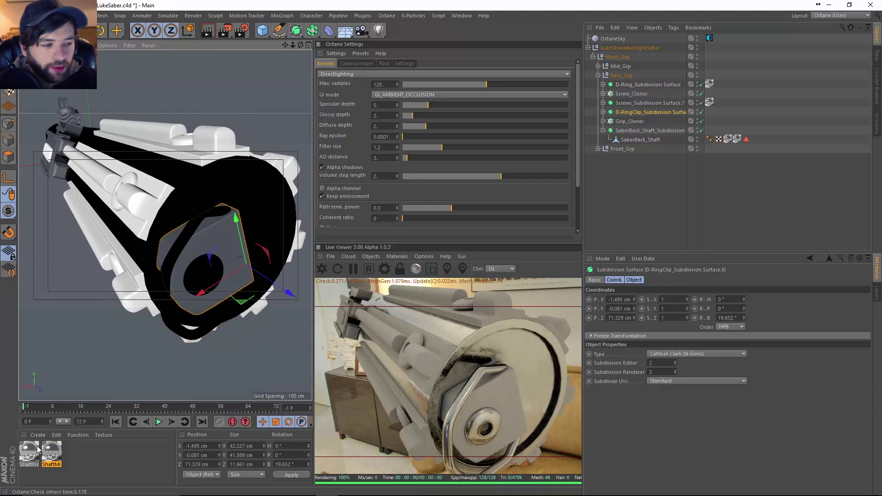
right_click(51, 452)
left_click(101, 327)
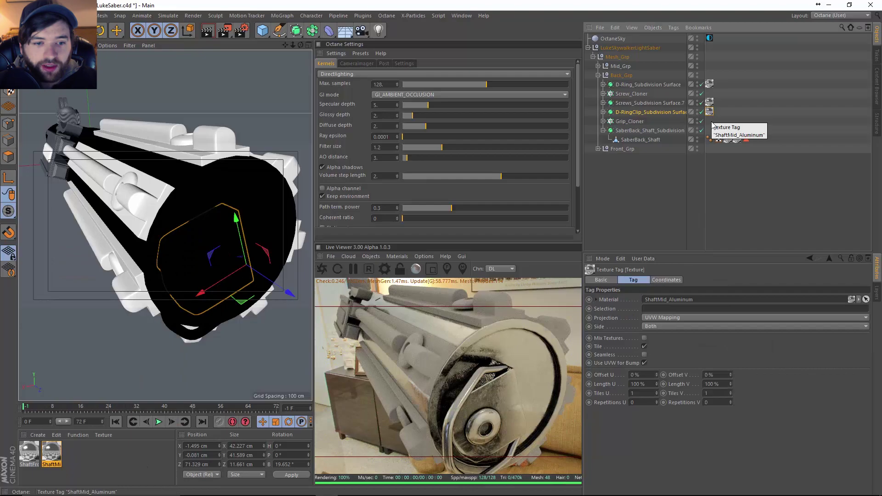
left_click(669, 318)
left_click(664, 355)
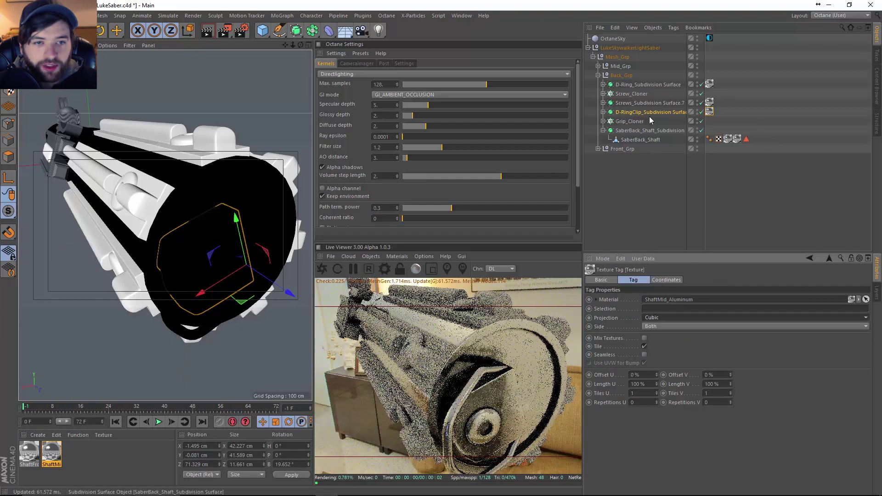
Move the aluminum material tag onto the D-RingClip child mesh and fit its projection to the object.
left_click(603, 113)
left_click(719, 121)
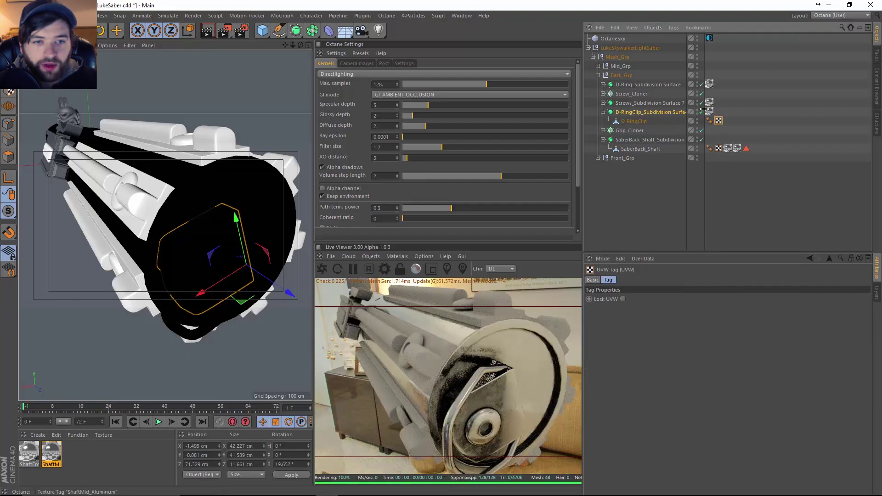
left_click_drag(674, 125, 648, 124)
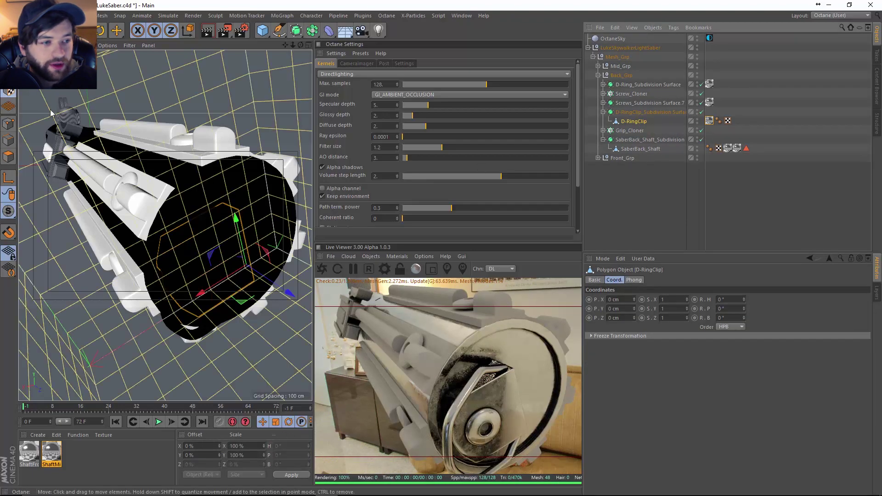
right_click(710, 123)
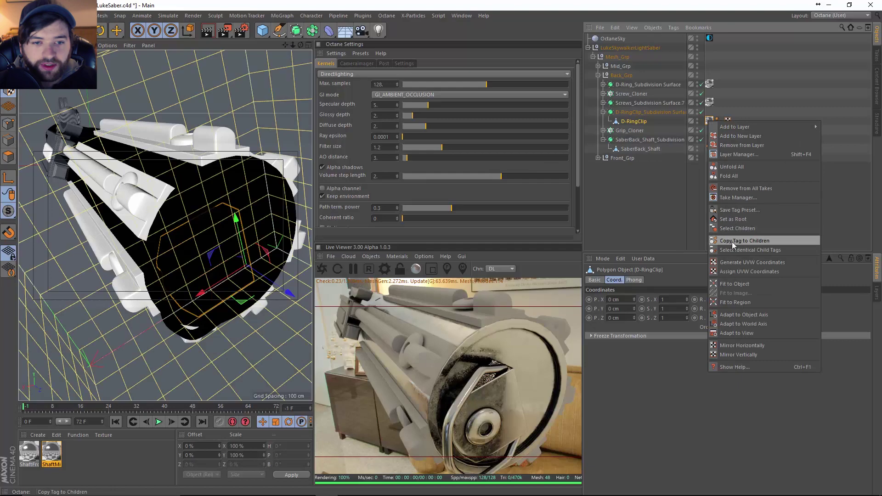
left_click(729, 284)
left_click(721, 225)
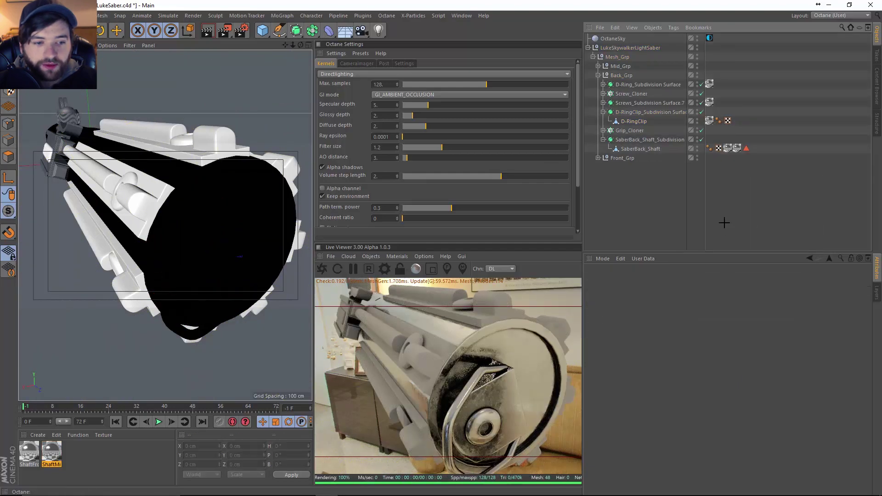
Apply the ShaftMid_Aluminum material to the Screw.1 mesh inside Screw_Cloner.
left_click_drag(266, 250, 258, 231, "alt")
left_click(257, 232)
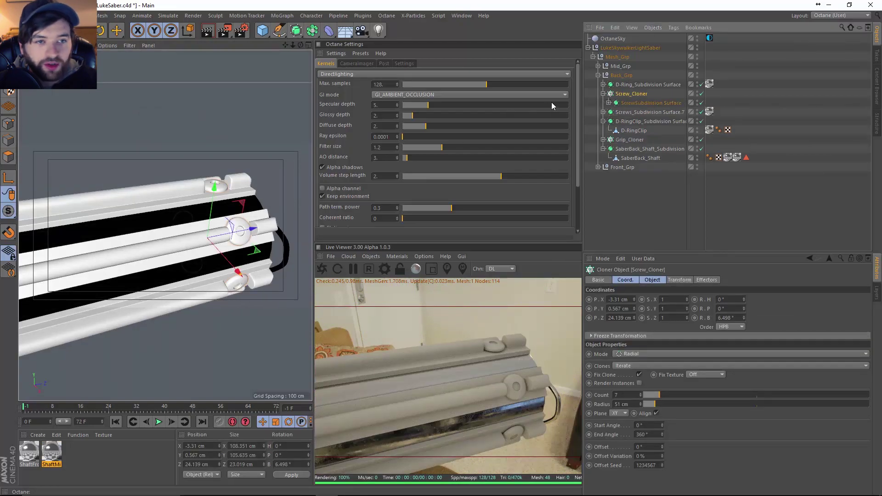
left_click(609, 102)
left_click(637, 113)
left_click_drag(637, 117, 127, 370)
left_click_drag(637, 117, 636, 115)
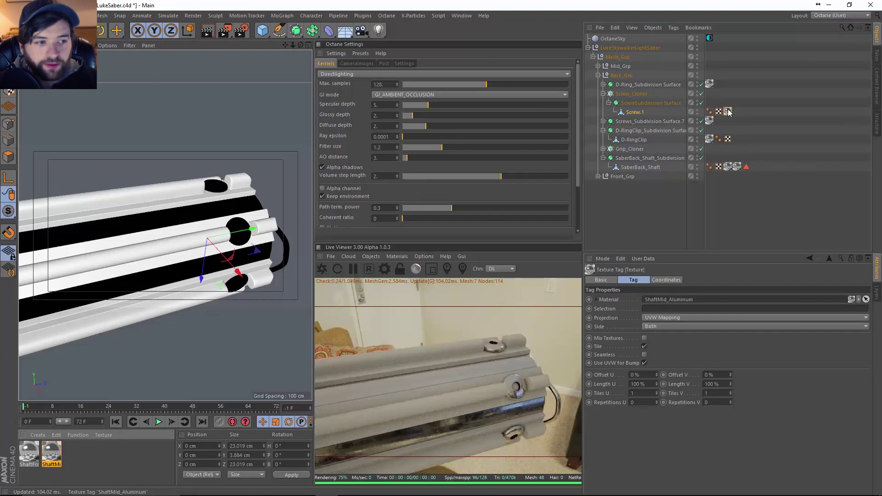
Select the small mechanism at the base of the front upright and apply ShaftMid_Aluminum to Mech_Symmetry.1.
right_click_drag(211, 277, 150, 272, "alt")
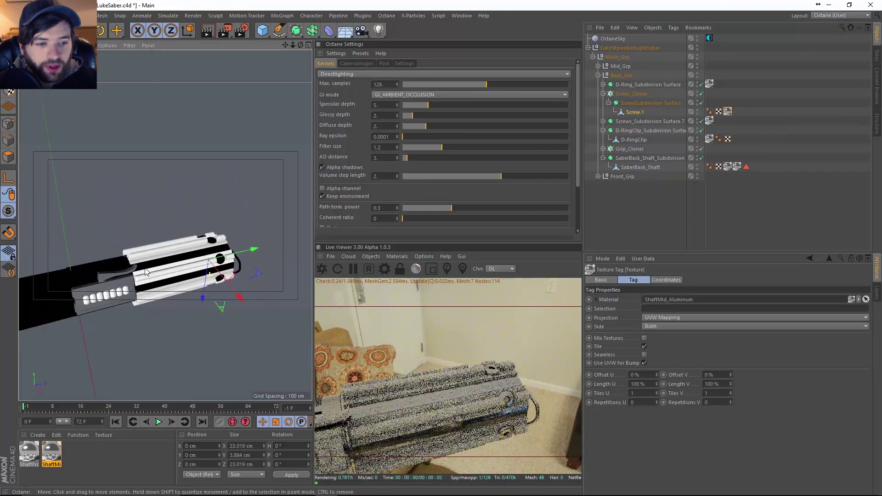
middle_click_drag(69, 300, 203, 264, "alt")
left_click_drag(203, 263, 225, 229, "alt")
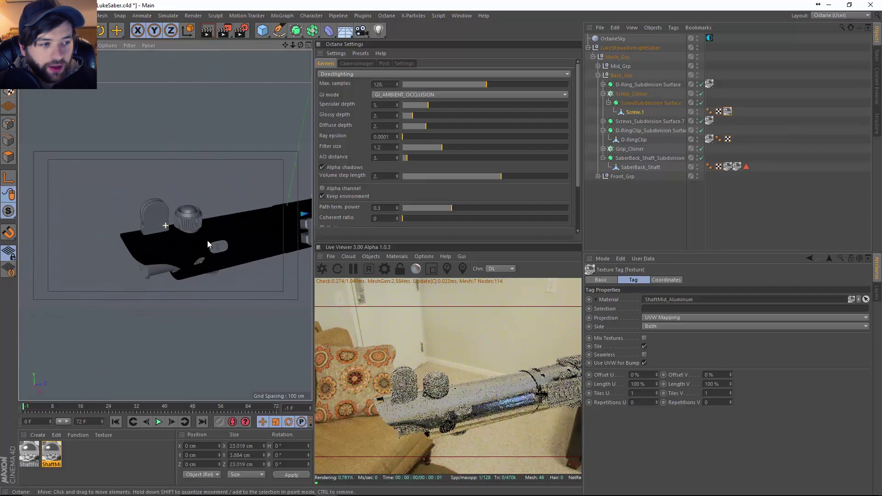
mouse_move(160, 243)
left_mouse_down("alt")
mouse_move(247, 231)
mouse_move(149, 238)
left_mouse_up("alt")
scroll(149, 238, "up", 5)
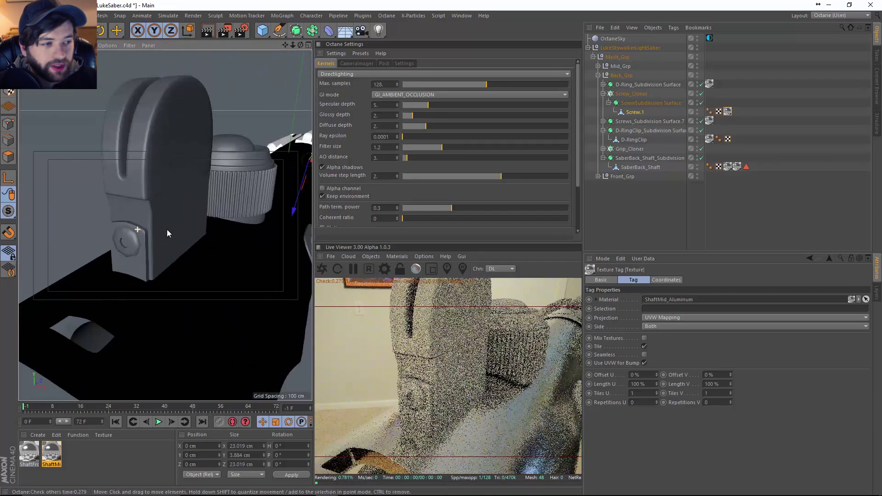
left_click(124, 251)
left_click(598, 176)
scroll(641, 219, "down", 5)
left_click(603, 201)
left_click(603, 201)
left_click_drag(51, 452, 638, 202)
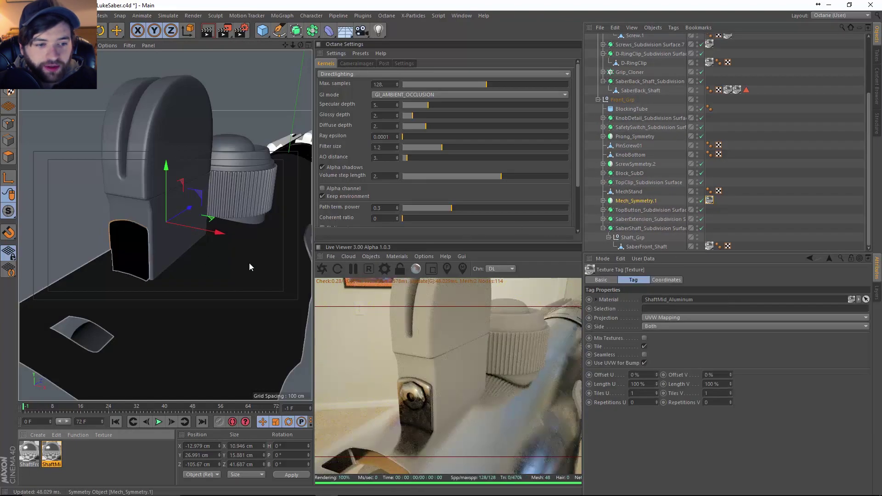
Create a new Octane material named Grip and apply it to Grip_Cloner at the back of the saber.
left_click_drag(198, 220, 156, 277, "alt")
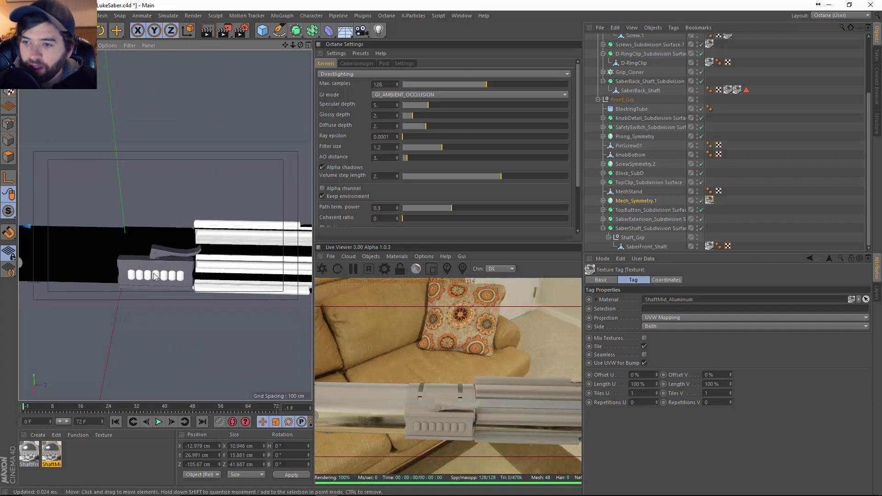
left_click_drag(250, 273, 163, 258, "alt")
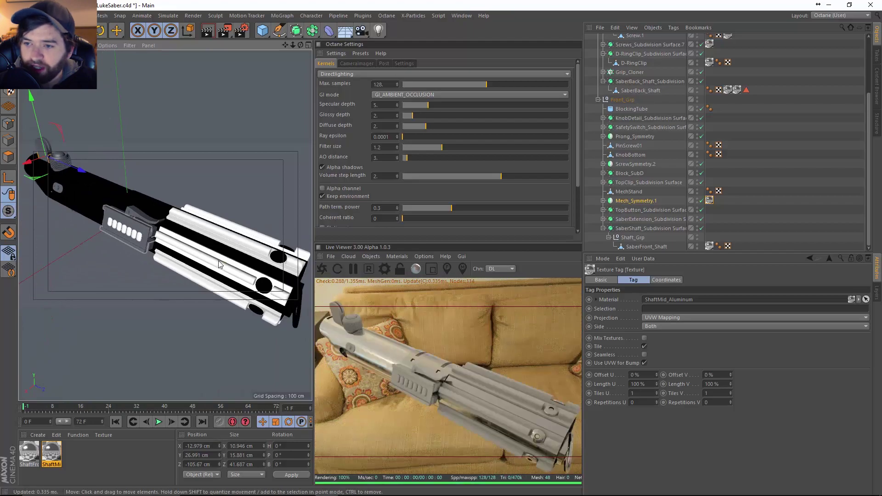
left_click_drag(218, 261, 191, 239, "alt")
left_click(191, 238)
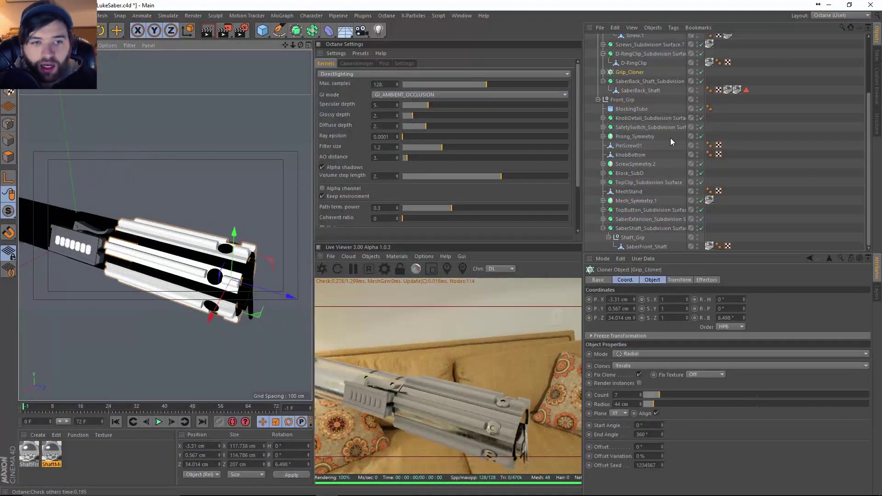
left_click(599, 99)
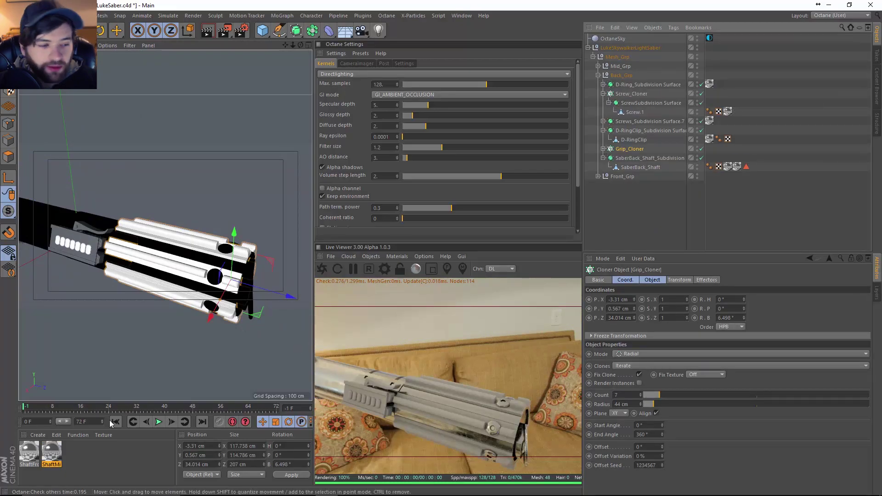
right_click(42, 458)
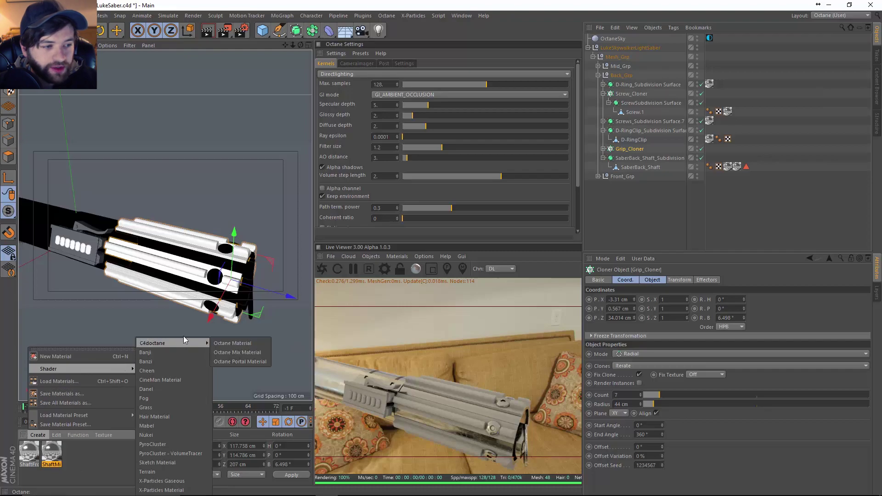
left_click(225, 344)
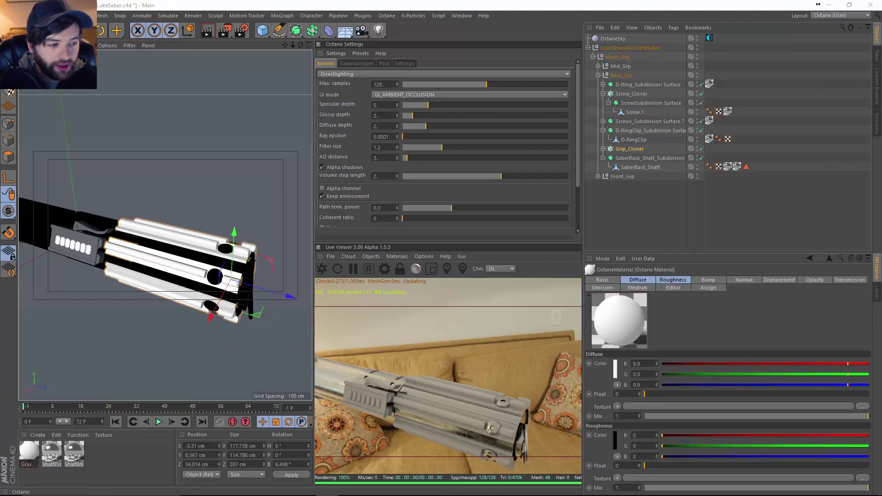
key("Return")
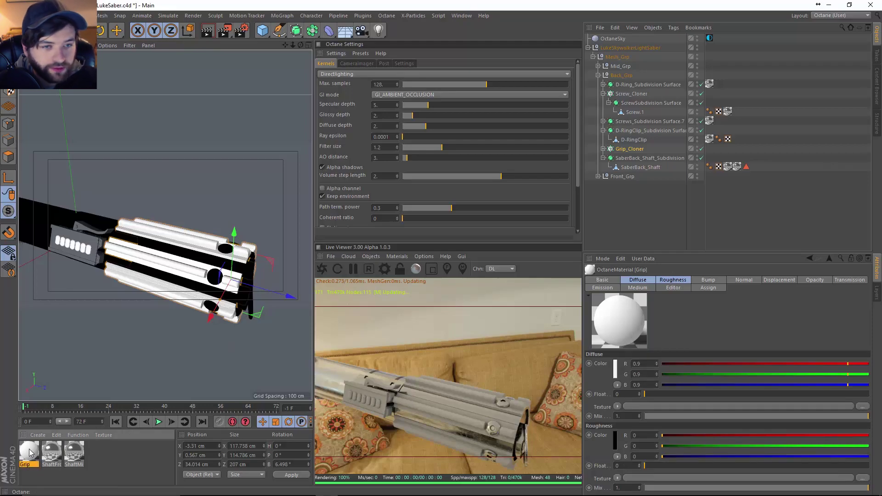
left_click_drag(640, 154, 639, 151)
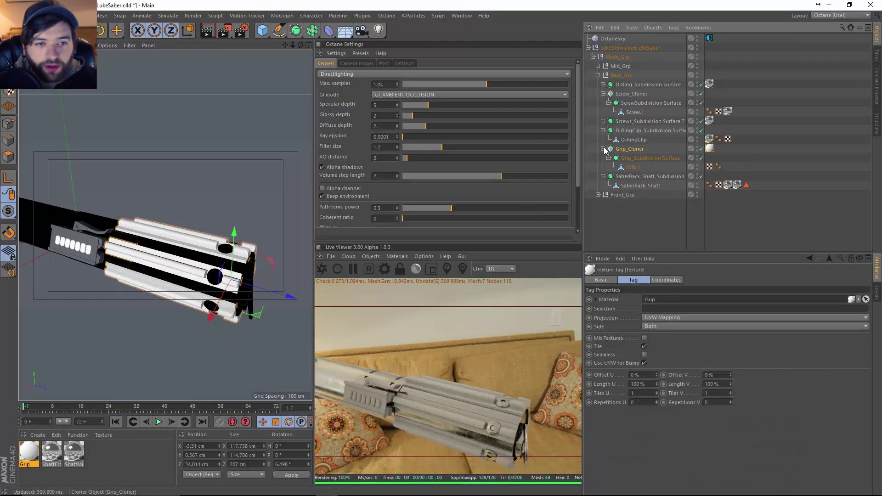
Pause the live render and make the Grip material Glossy with a screen-sampled dark navy diffuse color (H 232.5°, S 42.105%, V 14.902%).
left_click(353, 269)
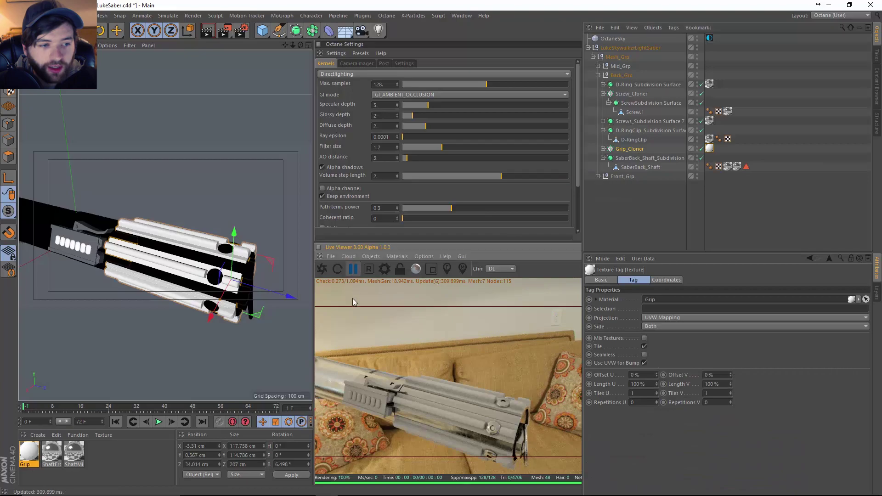
double_click(29, 452)
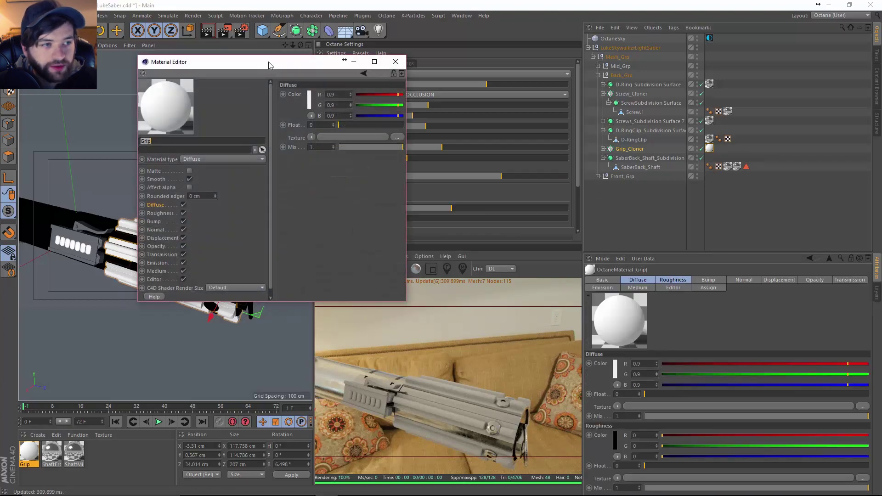
left_click_drag(269, 65, 483, 43)
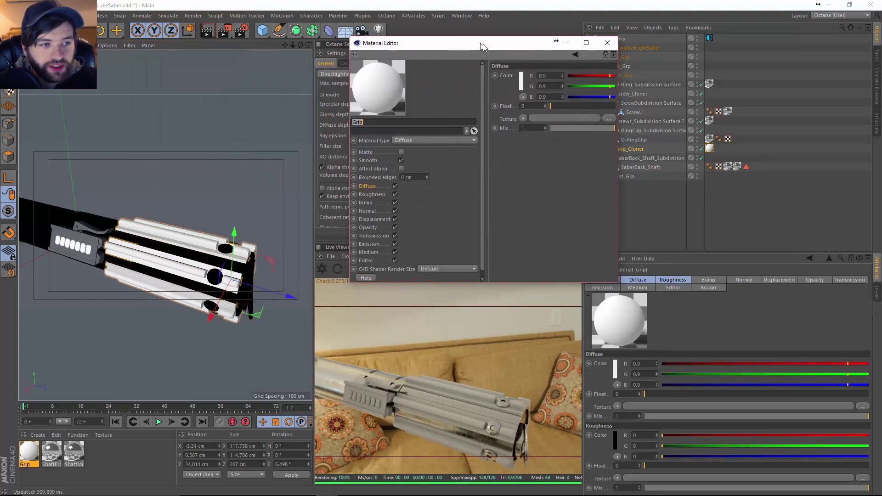
left_click(524, 87)
left_click(578, 74)
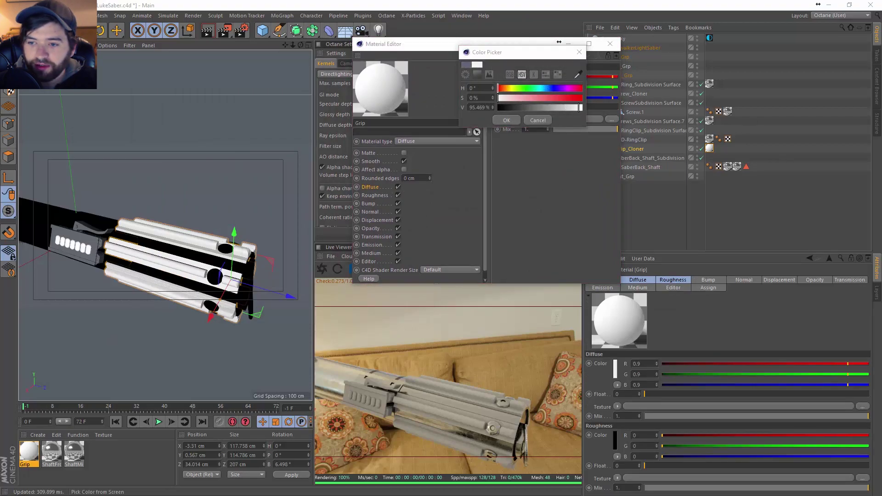
left_click(592, 143)
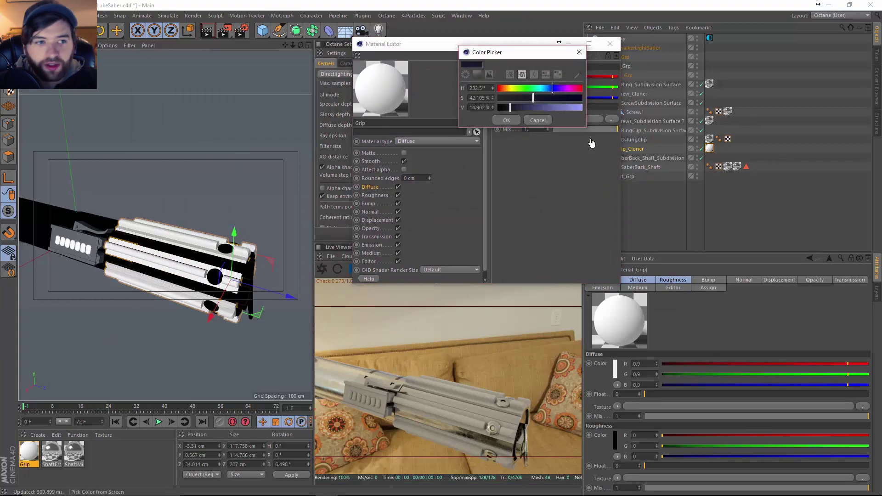
left_click(504, 120)
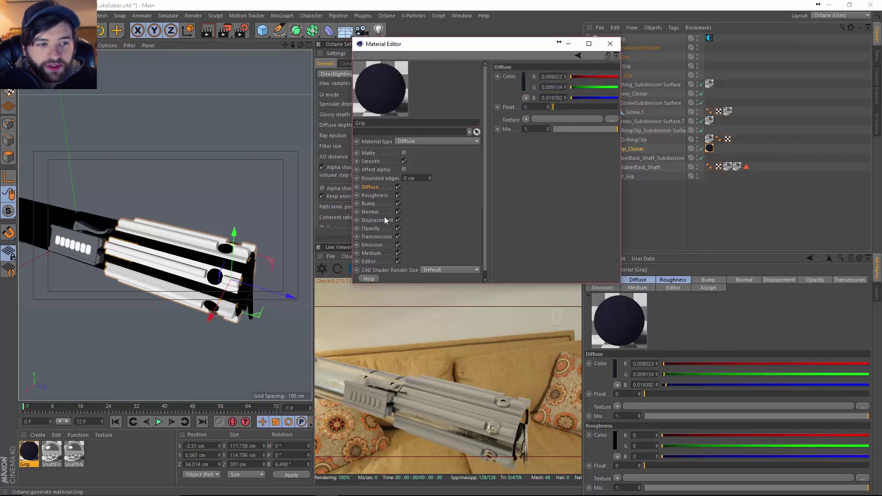
left_click(420, 141)
left_click(418, 158)
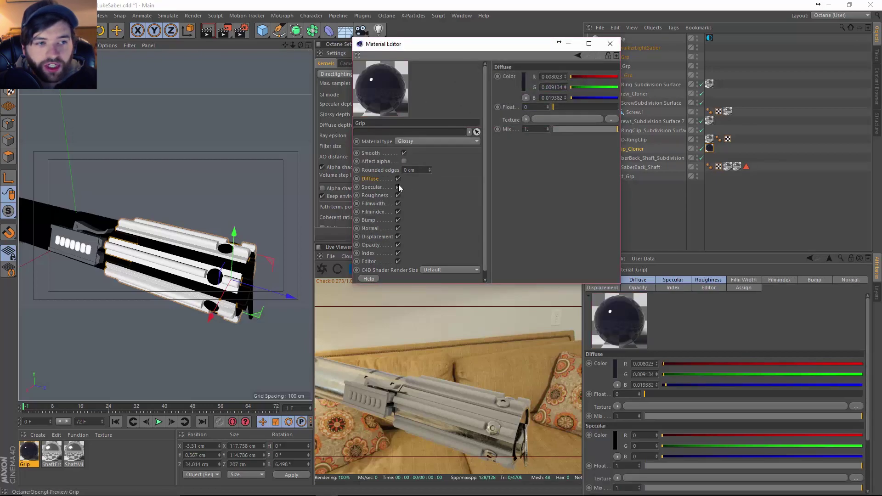
Load the GW_Grime_001 image as an Octane ImageTexture in the Grip material's Roughness channel.
left_click(377, 196)
left_click(527, 119)
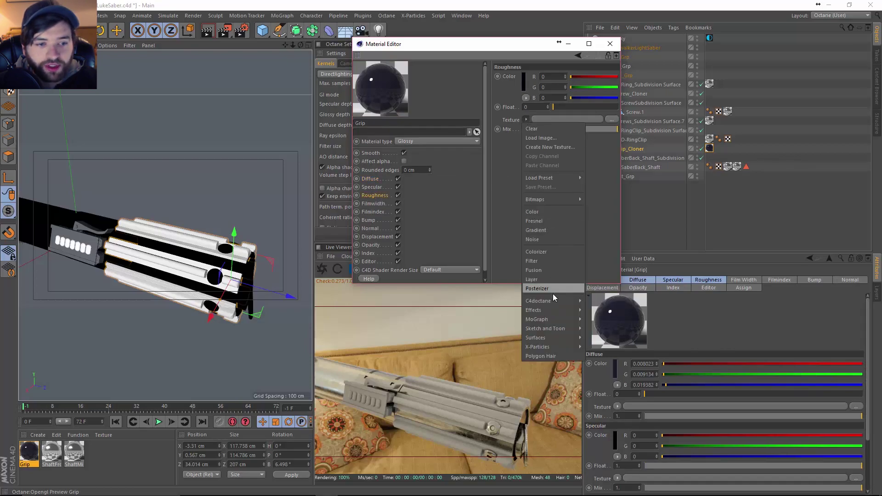
mouse_move(560, 300)
left_click(602, 342)
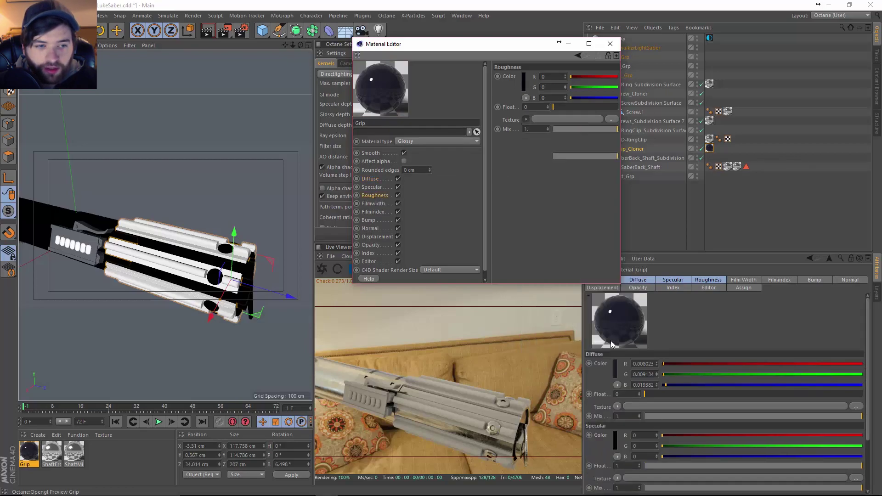
left_click(568, 142)
left_click(612, 85)
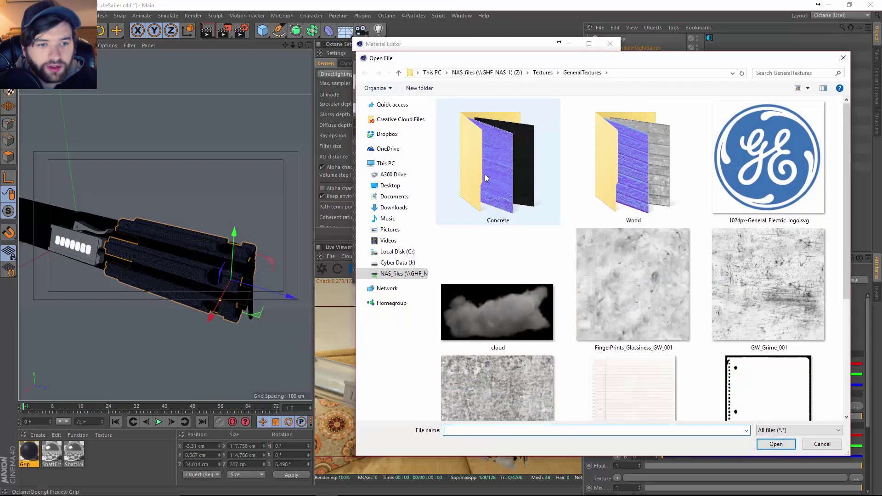
left_click(752, 289)
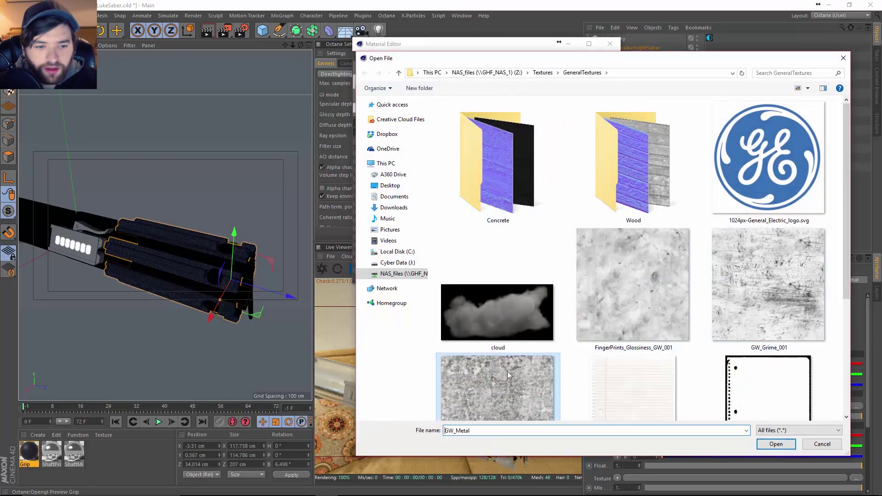
scroll(507, 372, "down", 1)
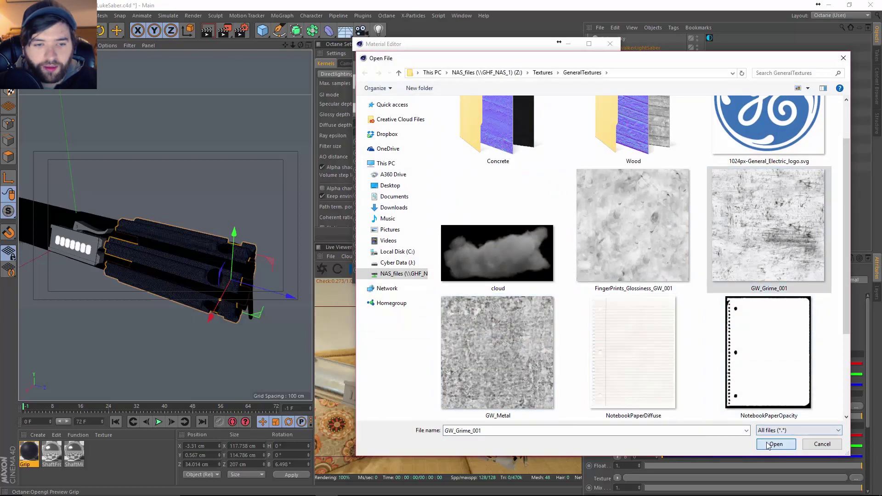
left_click(776, 444)
left_click(493, 288)
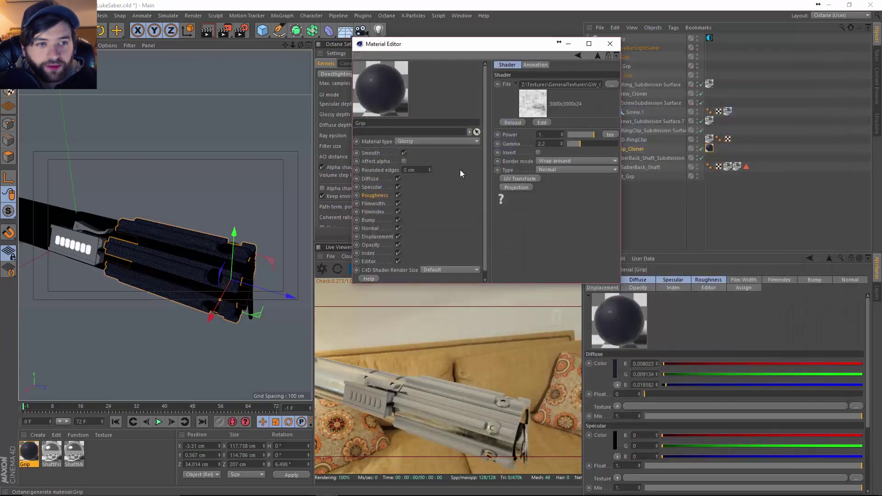
left_click(597, 55)
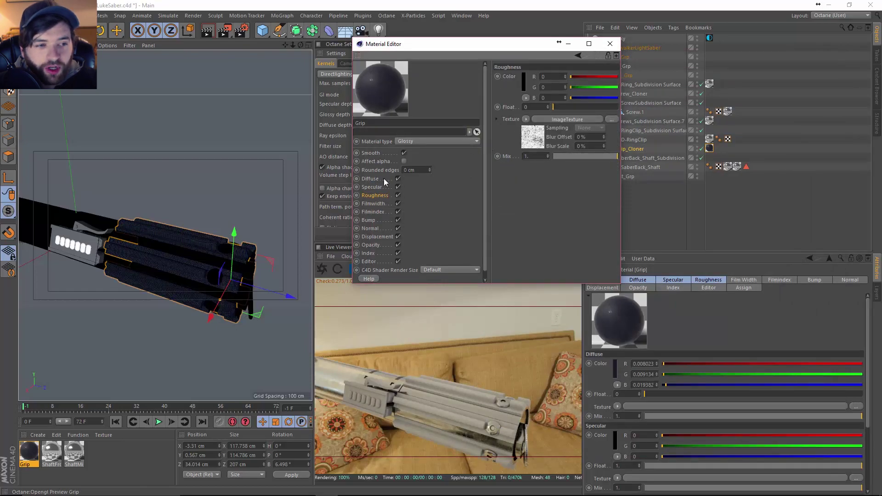
Set the Grip material's Index to 1.6.
left_click(377, 254)
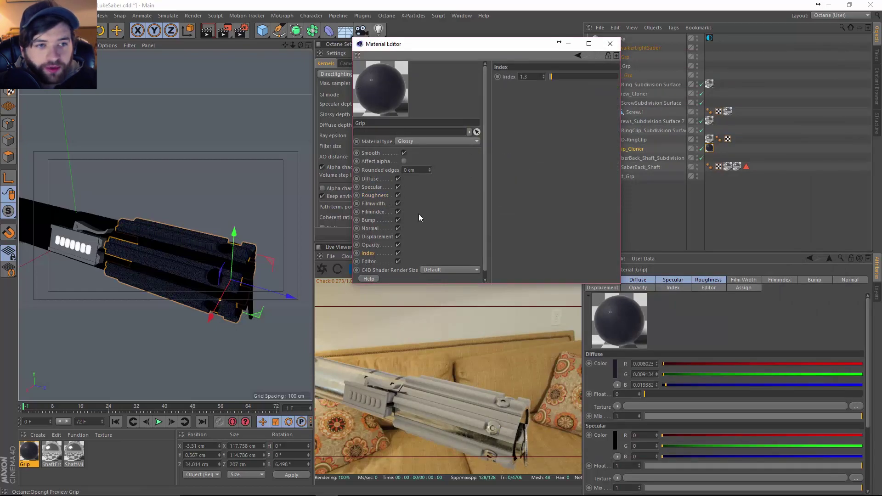
left_click(533, 80)
type("2")
key("Return")
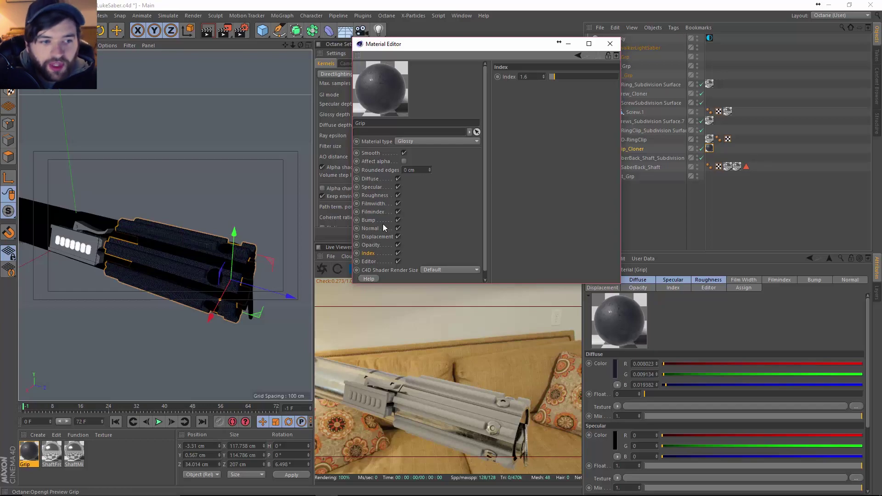
Copy the Grip material's Roughness ImageTexture into its Bump channel.
left_click(376, 219)
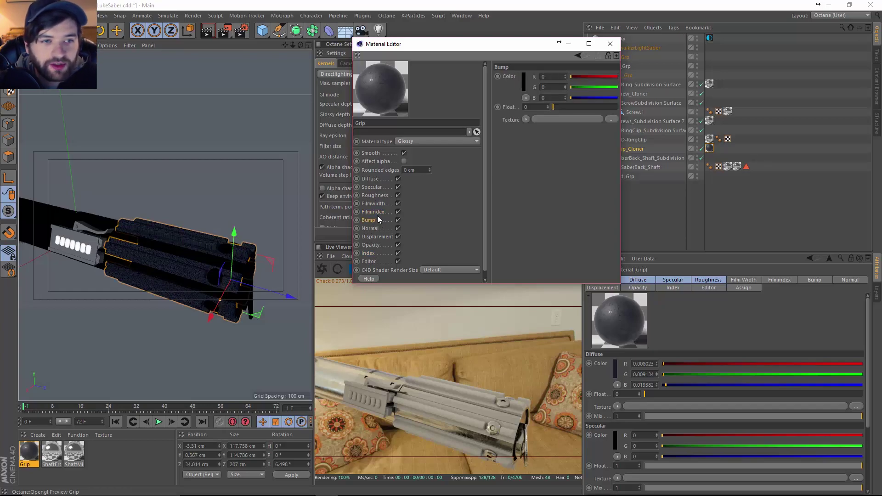
left_click(373, 196)
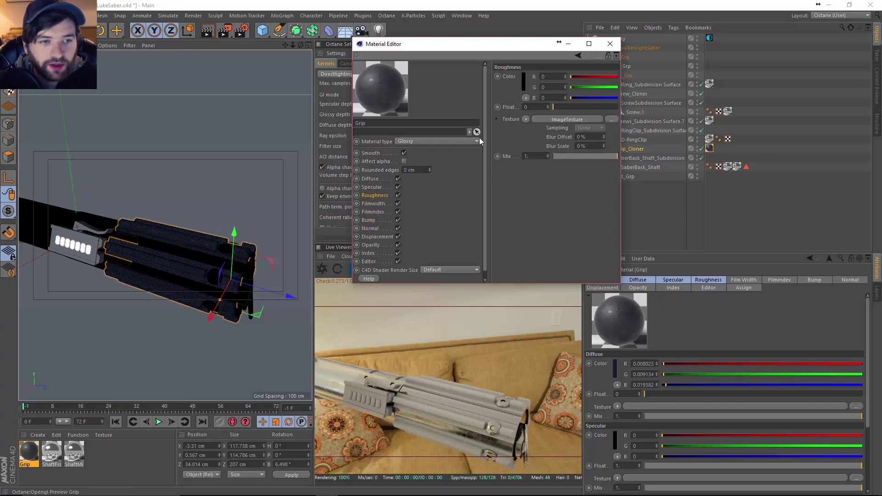
left_click(526, 119)
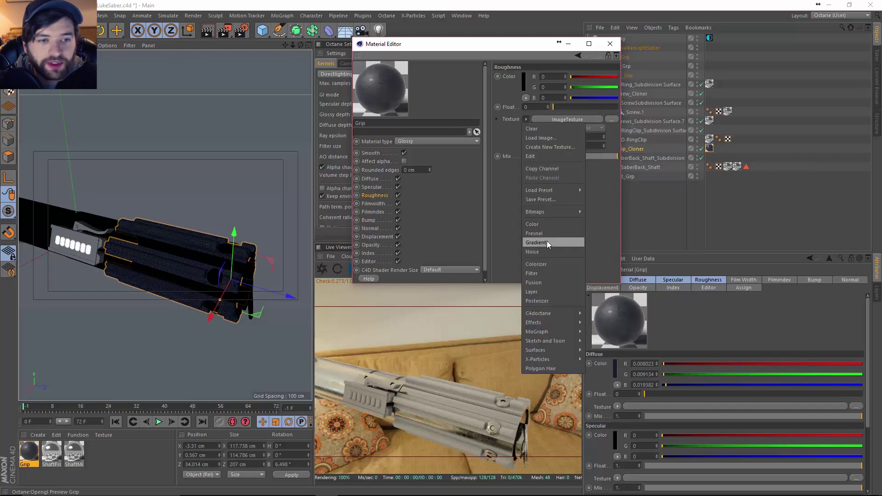
left_click(542, 169)
left_click(372, 221)
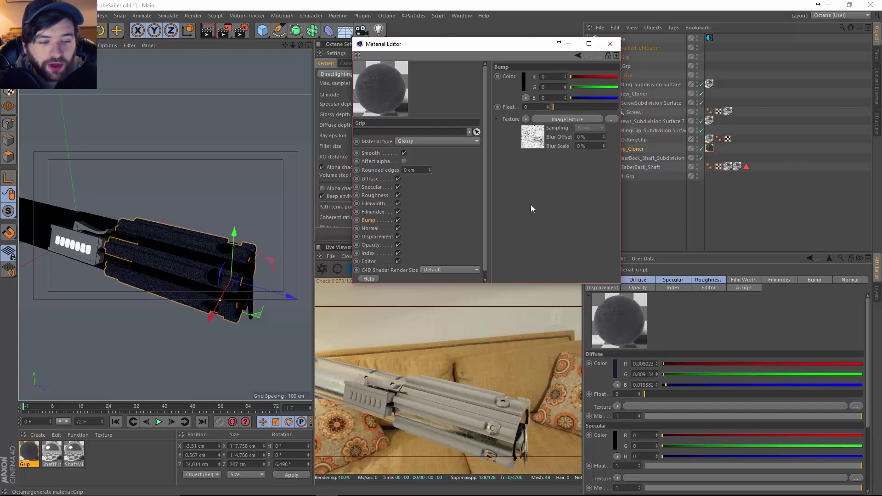
Set the power of the Grip material's Bump image to 0.1 and close the material's settings.
left_click(532, 146)
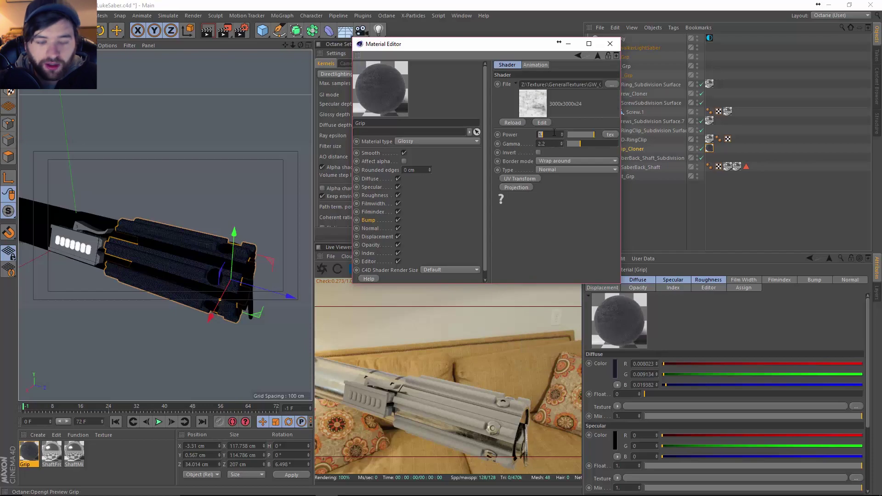
type("0.1")
key("Return")
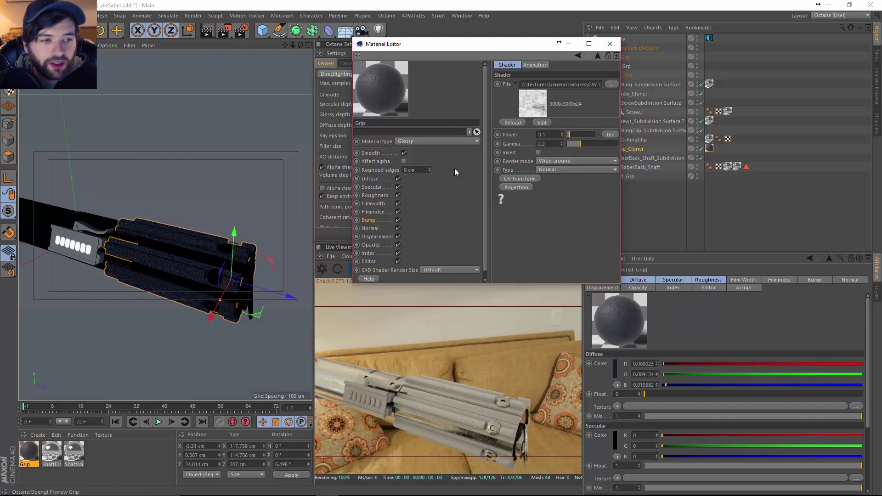
left_click(610, 43)
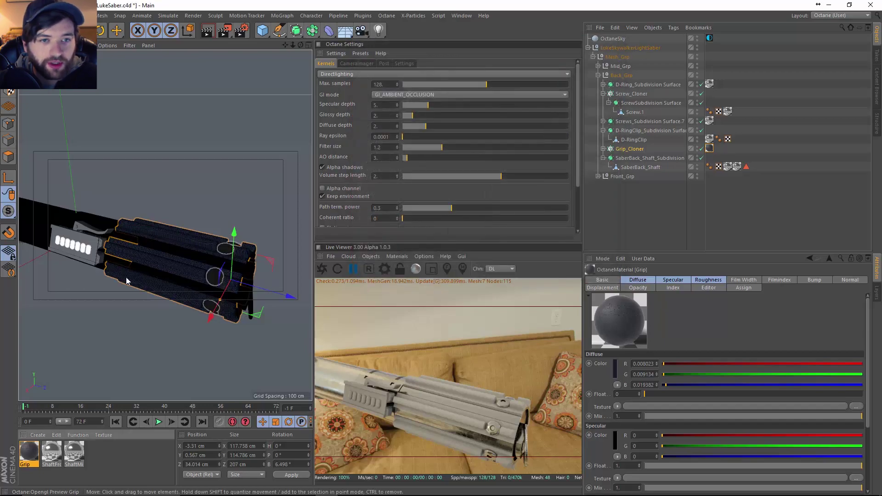
Move the Grip texture tag from Grip_Cloner onto the nested Grip.1 polygon object and select that object.
left_click_drag(129, 275, 211, 269, "alt")
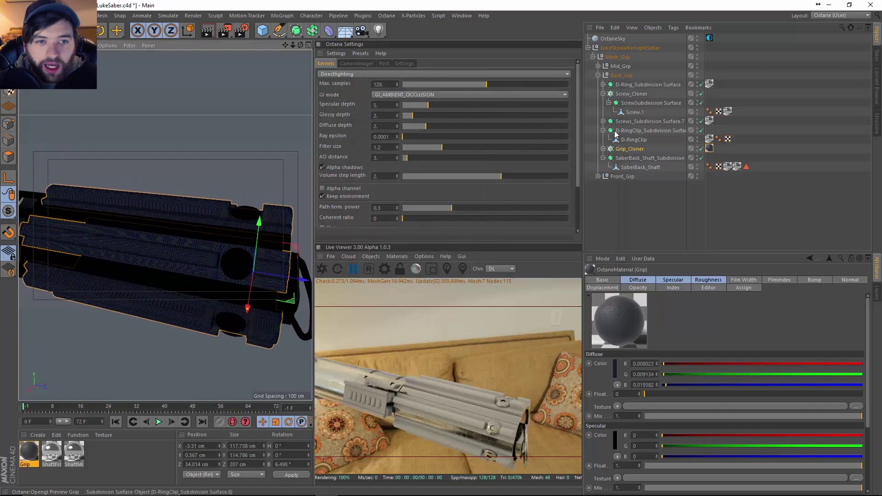
left_click_drag(619, 147, 650, 171)
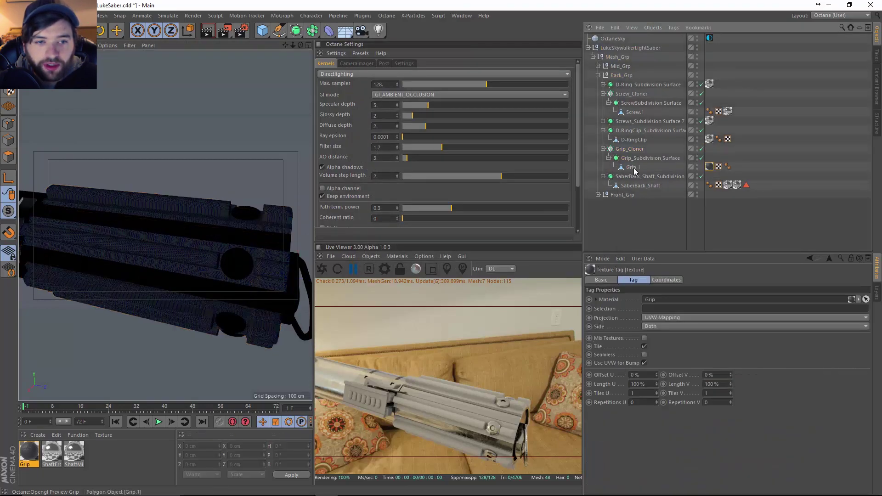
left_click(637, 169)
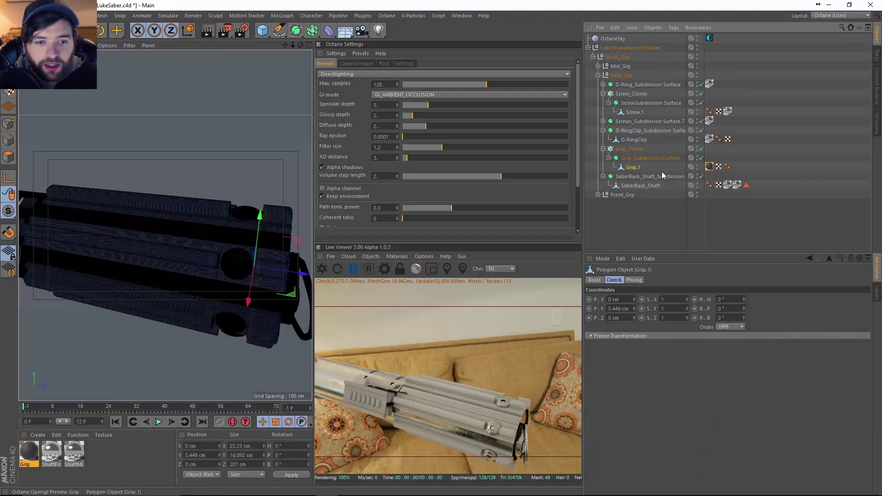
Set the projection of Grip.1's texture tag to Cubic and fit the texture to the object.
left_click(709, 167)
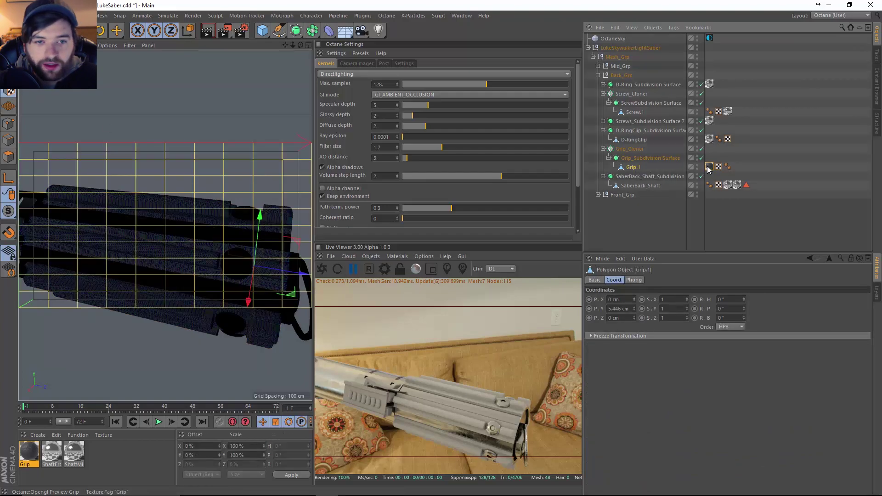
left_click(666, 318)
left_click(668, 352)
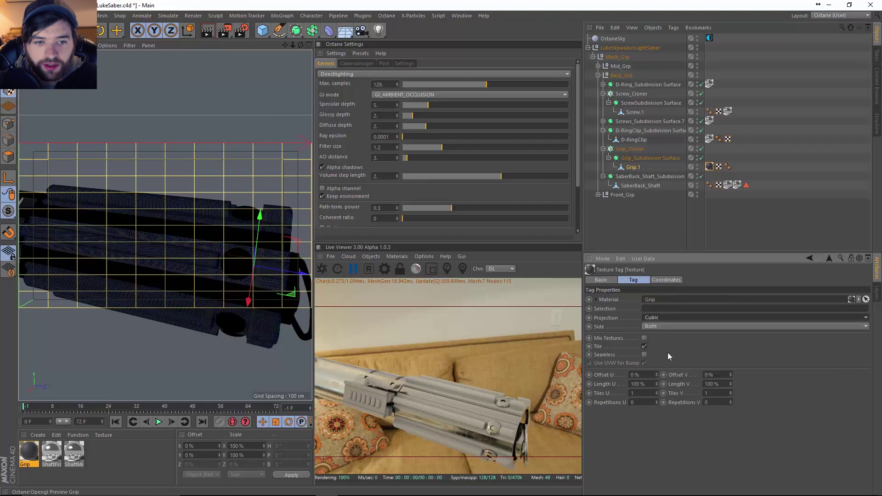
right_click(710, 166)
left_click(736, 330)
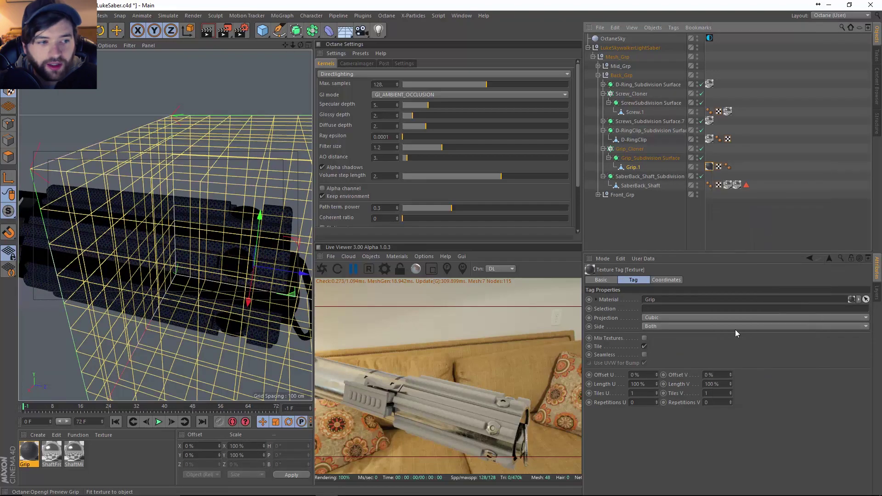
Deselect everything and resume the live render on a close-up of the grip around the round screw.
left_click_drag(138, 230, 186, 236, "alt")
left_click(600, 203)
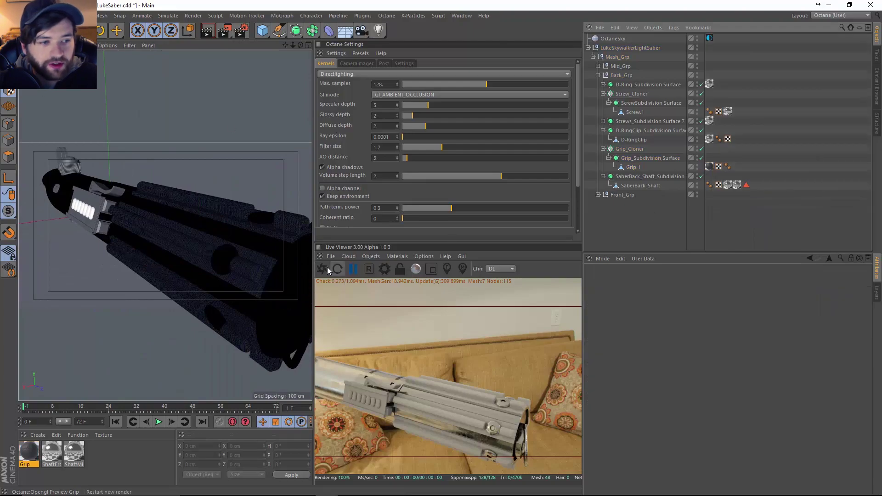
scroll(219, 295, "up", 5)
left_click_drag(210, 299, 224, 261, "alt")
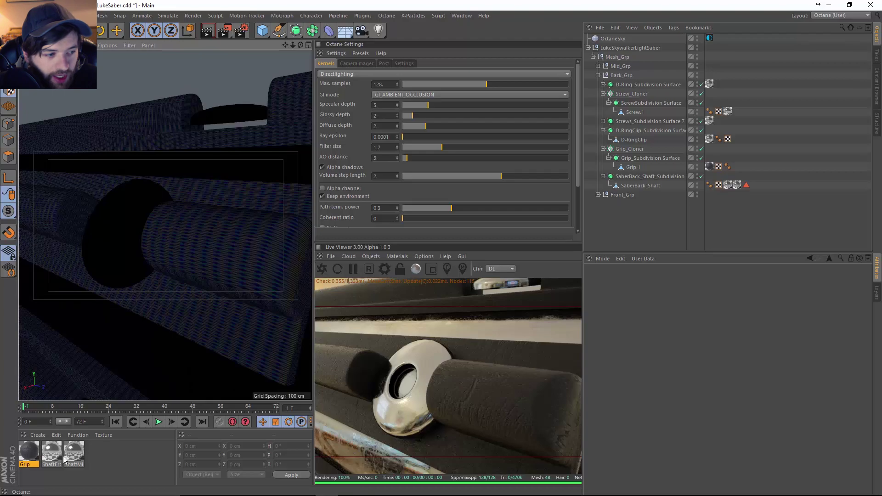
Set the power of the Grip material's Bump image to 0.05.
double_click(29, 453)
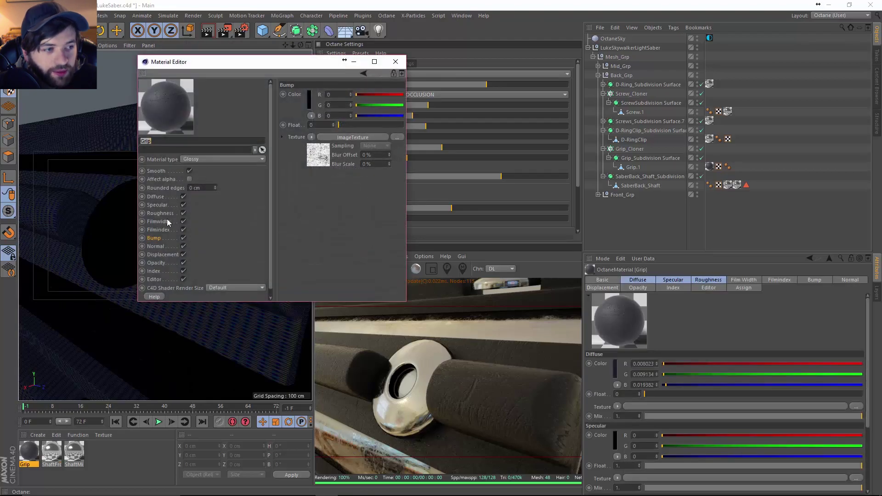
left_click(353, 137)
left_click(338, 152)
type(".05")
key("Return")
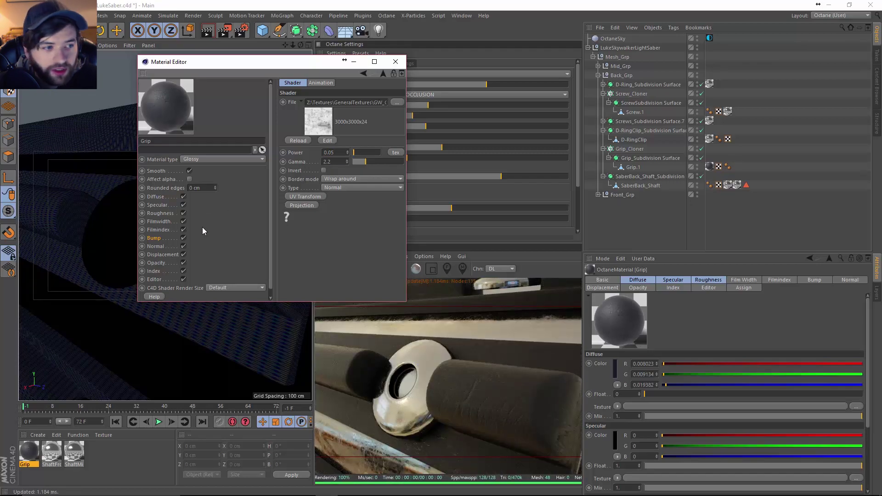
Lower the Grip material's Roughness texture mix to about 0.257 and close the material's settings.
left_click(161, 214)
left_click_drag(390, 174, 368, 175)
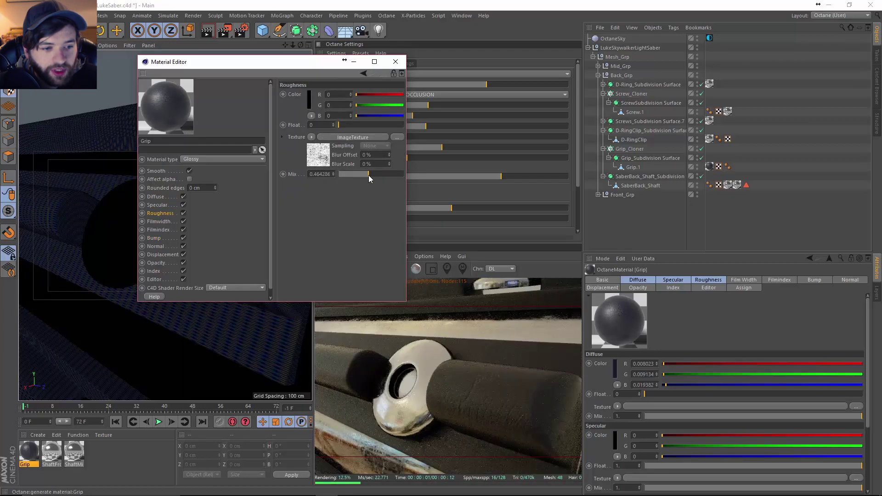
left_click_drag(468, 381, 400, 347)
left_click_drag(366, 174, 354, 173)
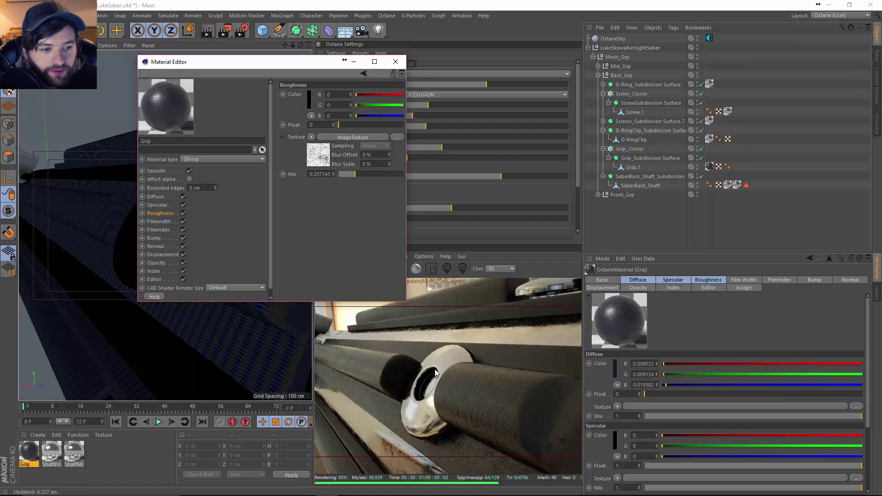
left_click_drag(392, 363, 385, 379)
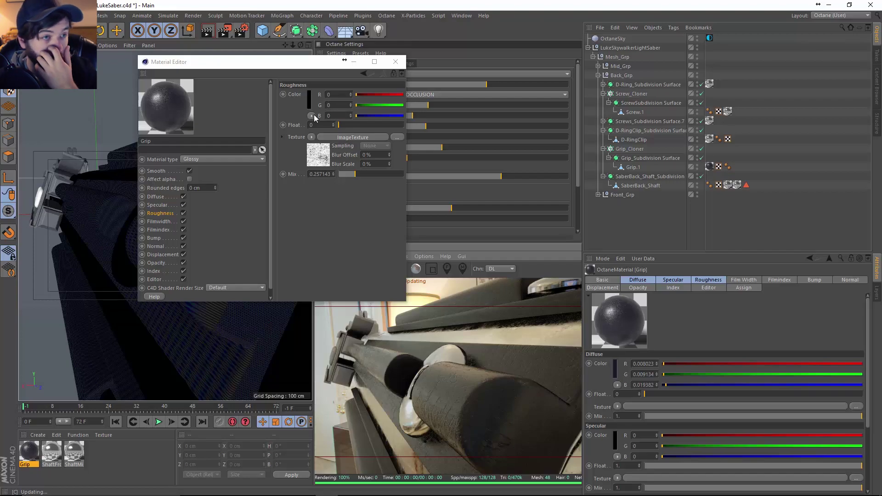
left_click_drag(301, 68, 267, 127)
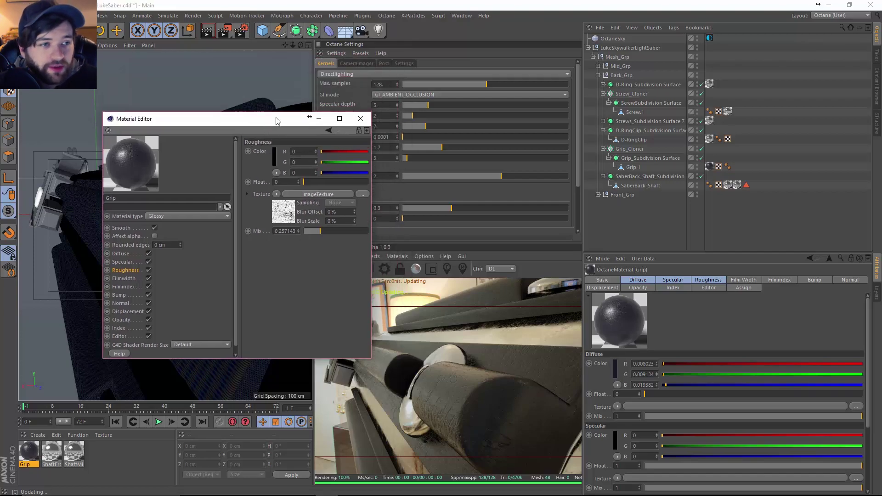
left_click(363, 120)
Examine the grip's surface texture up close in the live render and look at the Octane device settings.
mouse_move(575, 98)
left_mouse_down()
mouse_move(577, 133)
mouse_move(575, 99)
left_mouse_up()
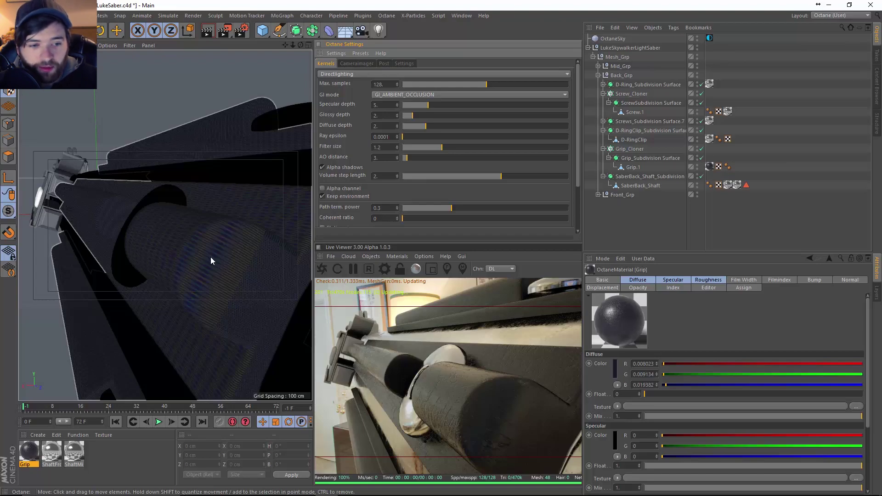
mouse_move(219, 253)
left_mouse_down("alt")
mouse_move(243, 259)
mouse_move(211, 250)
left_mouse_up("alt")
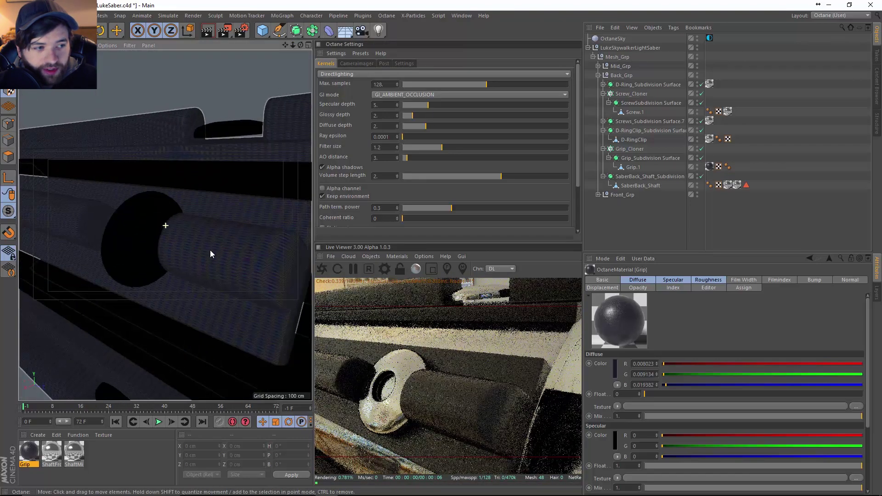
scroll(145, 250, "down", 5)
left_click_drag(145, 250, 272, 232, "alt")
scroll(237, 189, "up", 5)
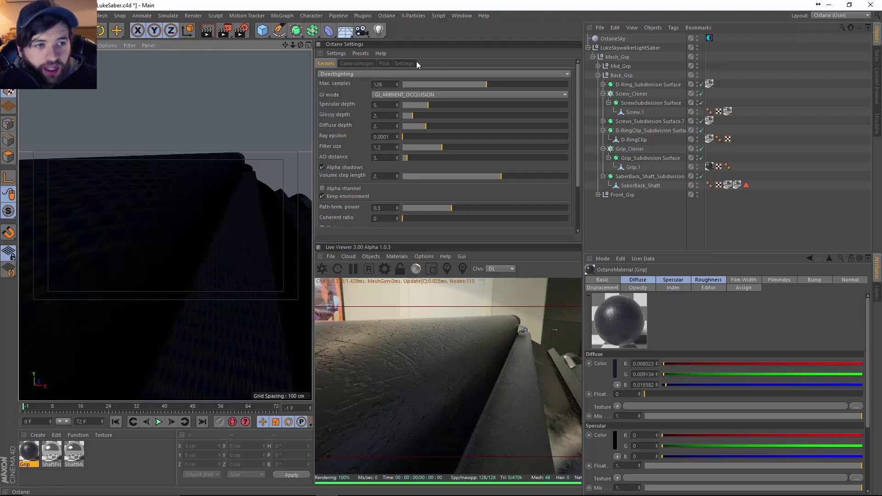
left_click(414, 63)
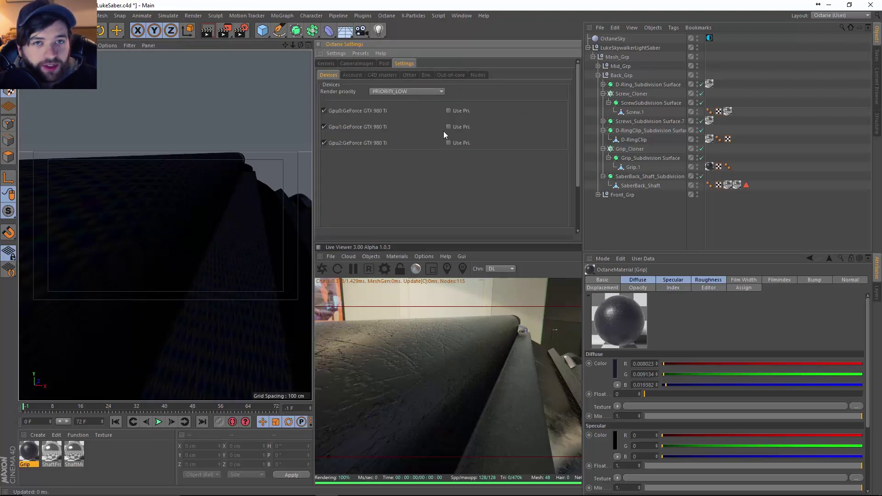
left_click(327, 64)
Create a new Octane material named ButtonMetal for the button panel on the saber's middle section.
left_click_drag(94, 218, 170, 254, "alt")
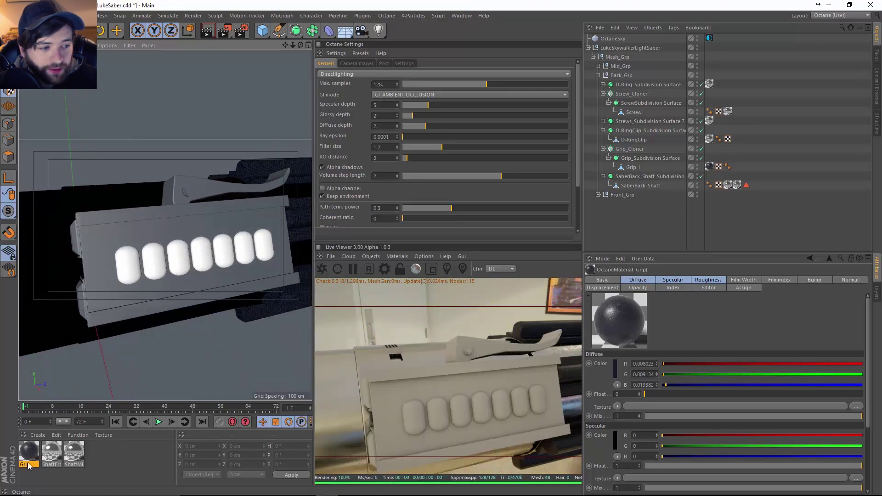
left_click(35, 435)
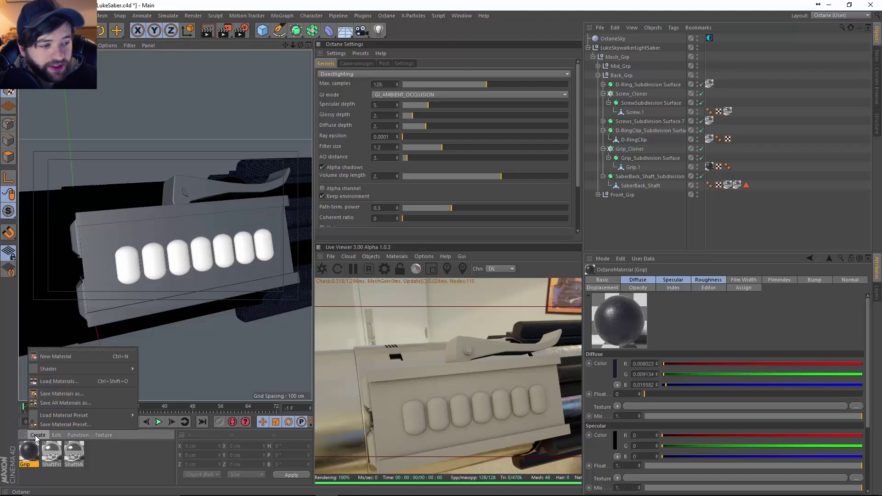
mouse_move(81, 369)
mouse_move(167, 345)
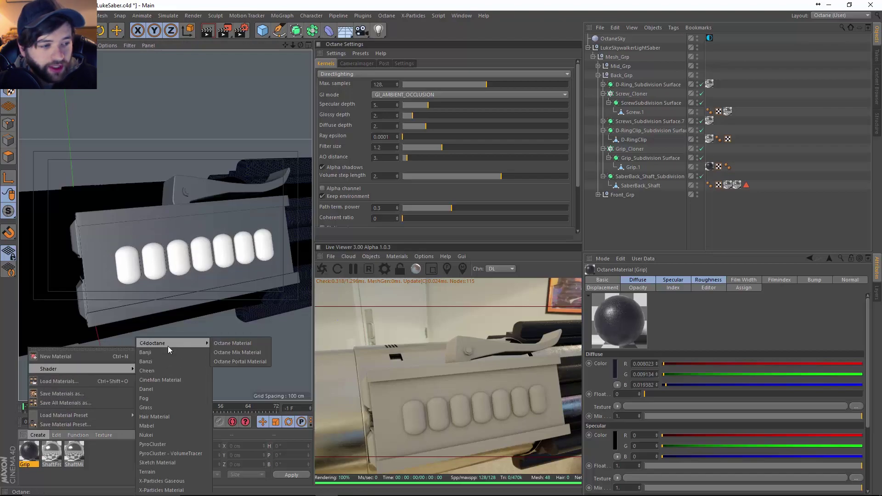
left_click(229, 342)
double_click(28, 460)
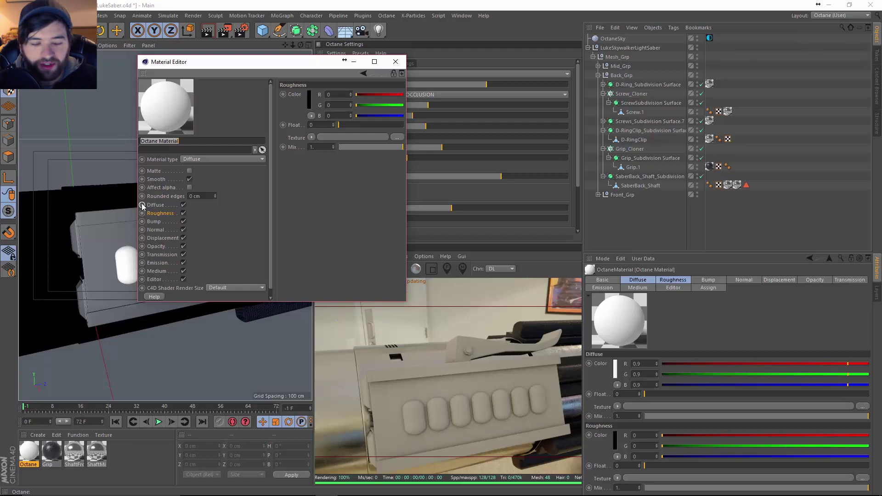
type("ButtonMetal")
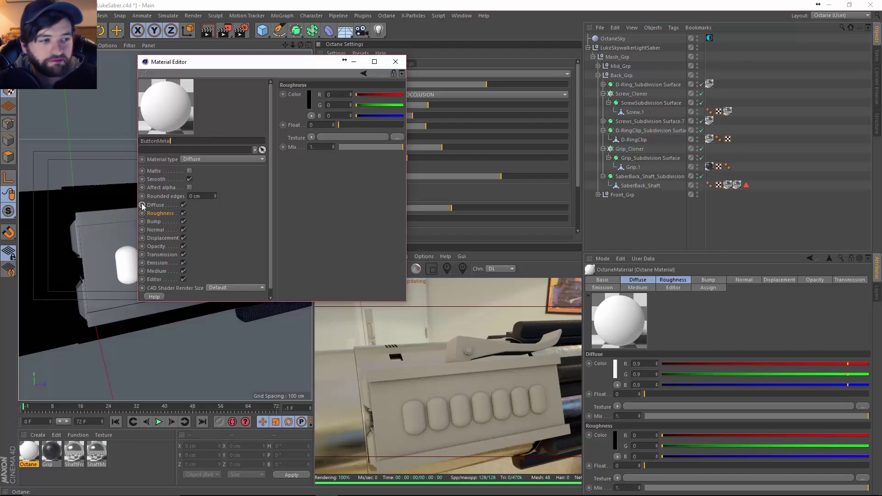
Set the ButtonMetal material's diffuse color to black with V at 0%.
left_click(143, 206)
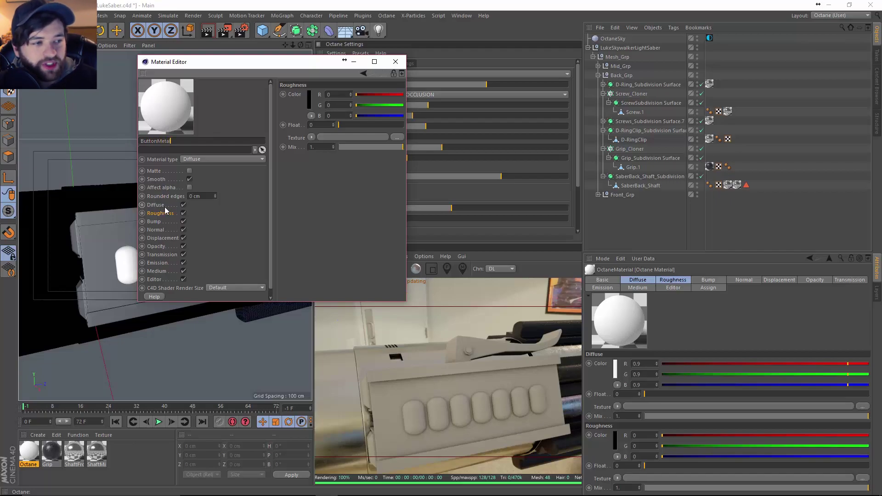
left_click(311, 98)
left_click_drag(369, 116, 287, 116)
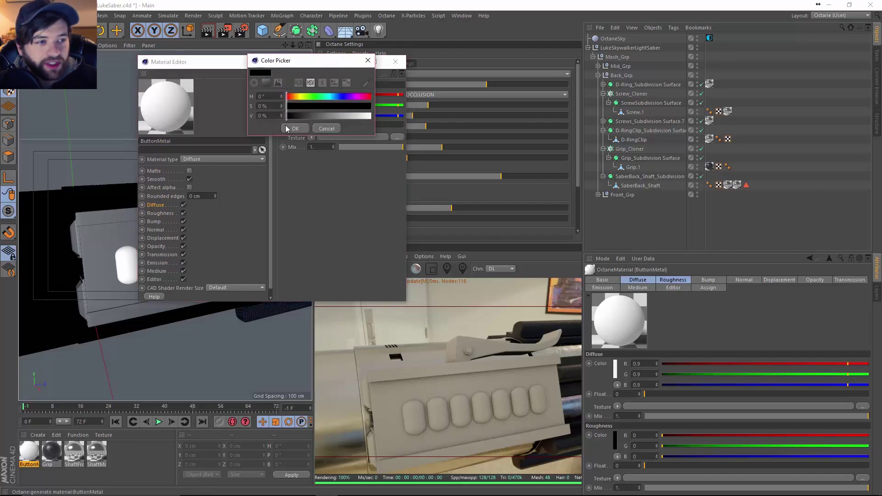
left_click(295, 128)
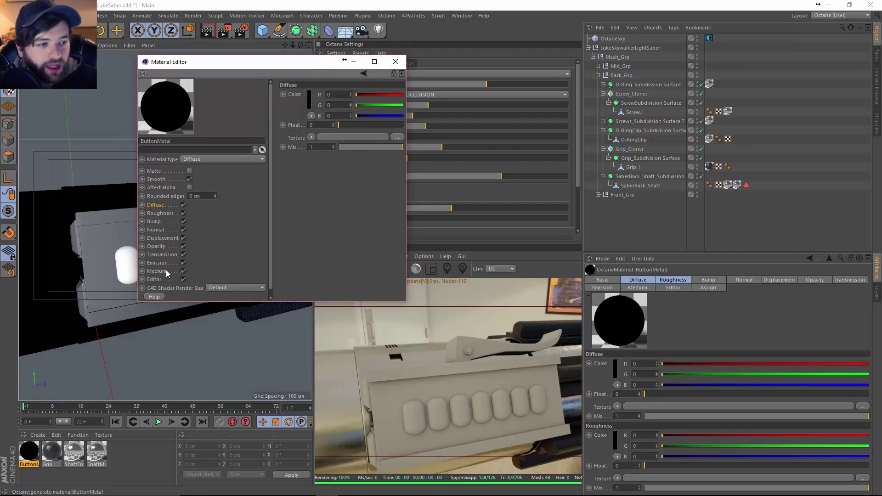
Change ButtonMetal to a Glossy material and load FingerPrints_Glossiness_GW_001 as an ImageTexture in its Roughness channel.
left_click(203, 160)
left_click(205, 177)
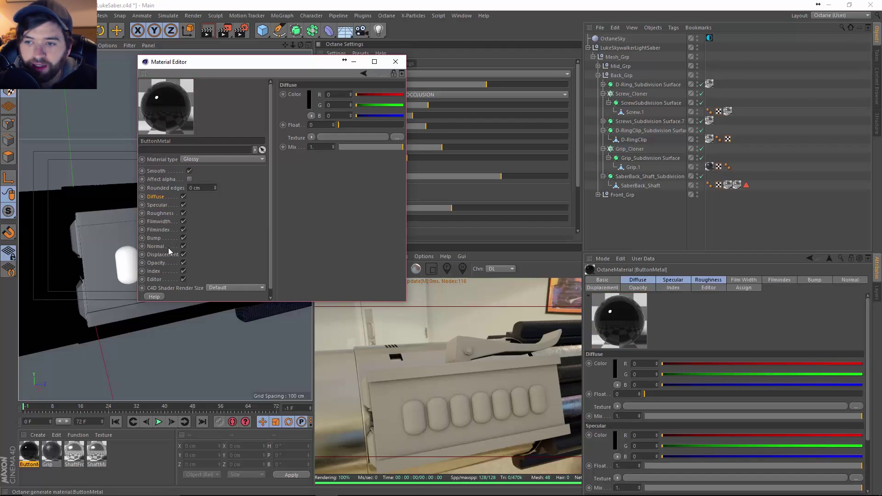
left_click(161, 213)
left_click(311, 137)
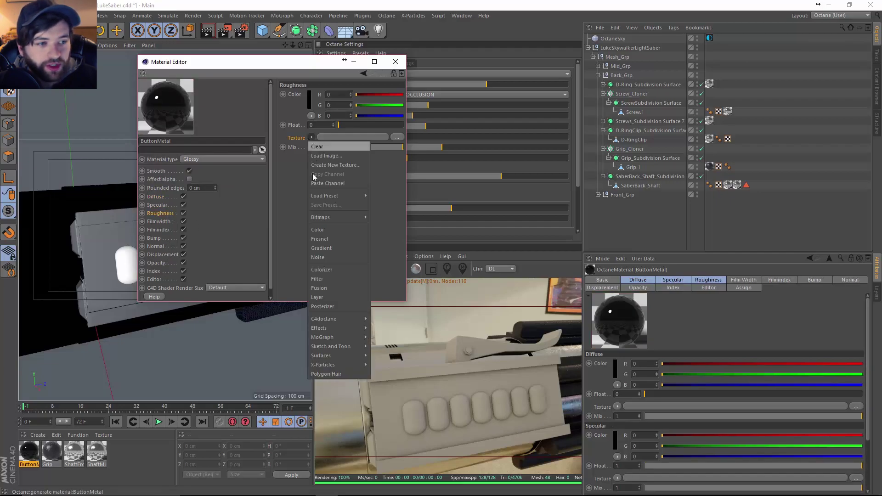
mouse_move(343, 318)
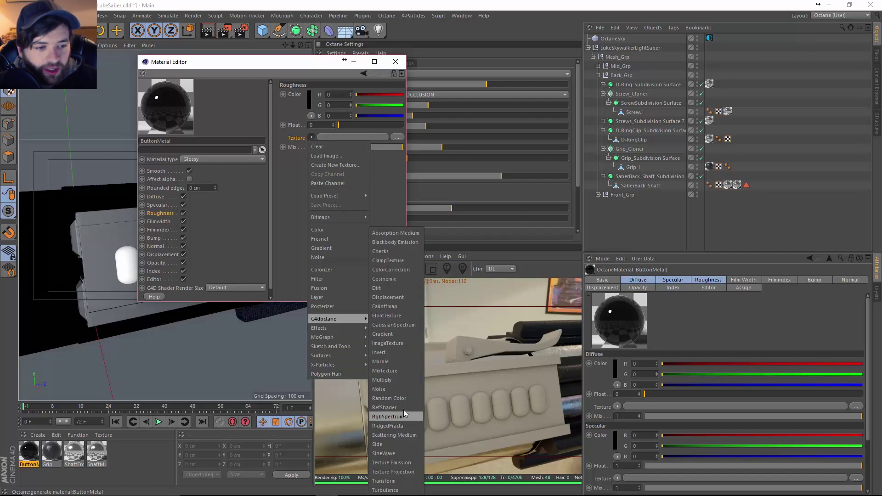
left_click(396, 344)
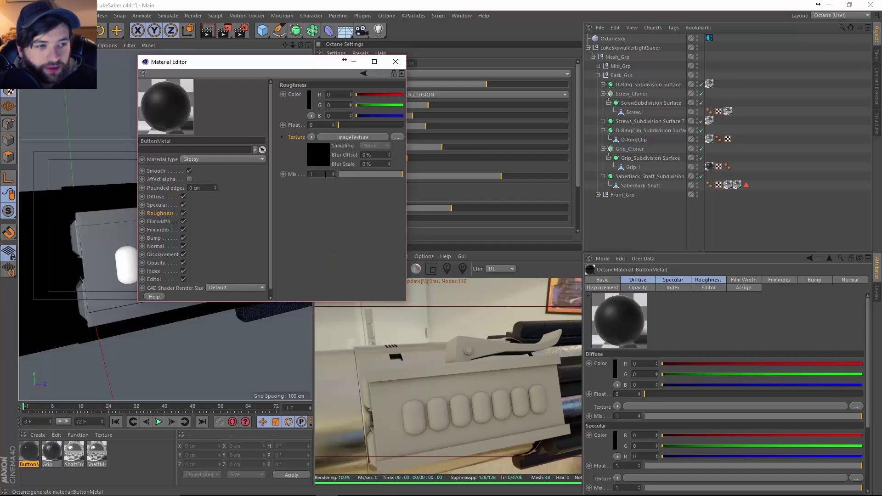
left_click(396, 102)
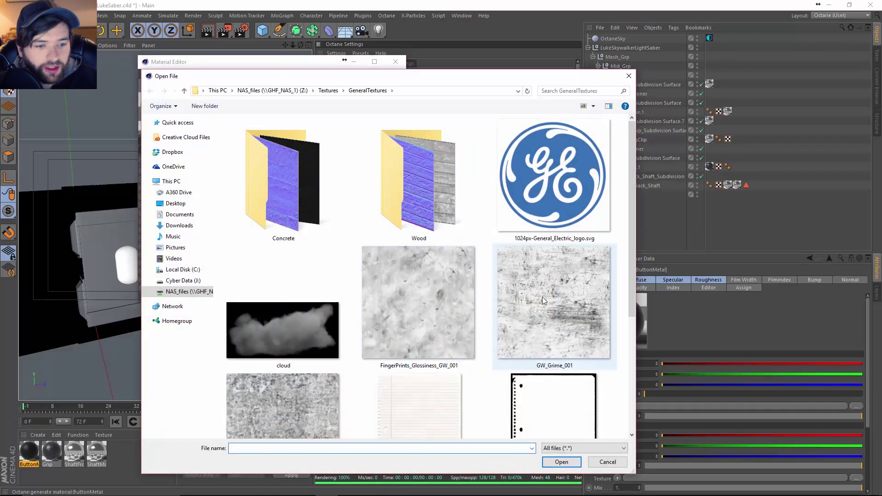
left_click(418, 303)
left_click(561, 461)
left_click(502, 287)
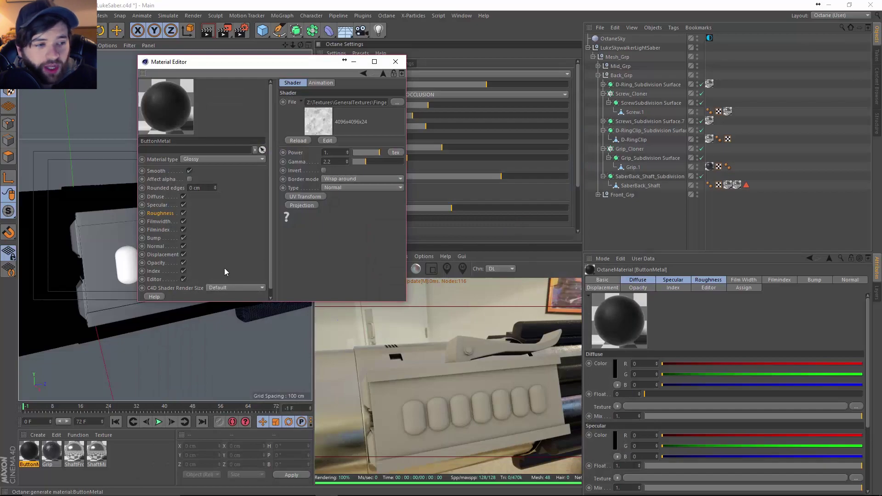
Set the ButtonMetal material's Index to 6.
left_click(155, 272)
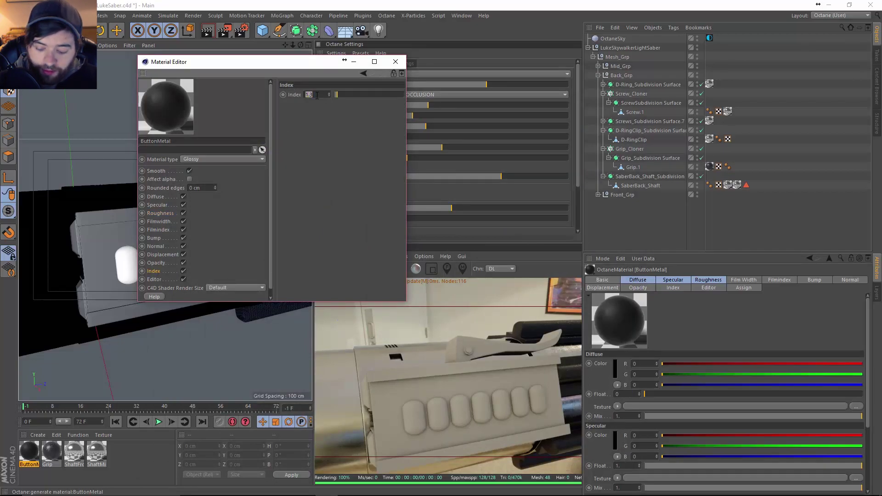
type("6")
key("Return")
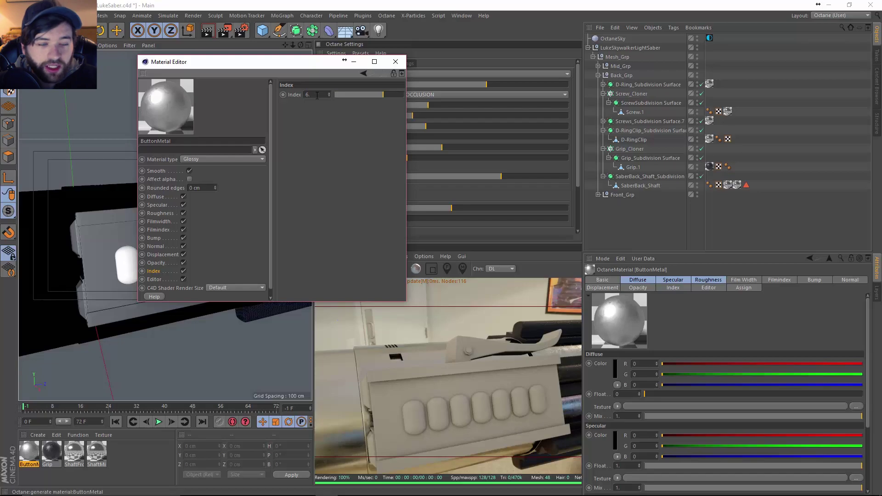
Invert the fingerprint texture in ButtonMetal's Roughness channel and close the material's settings.
left_click(170, 214)
left_click(322, 156)
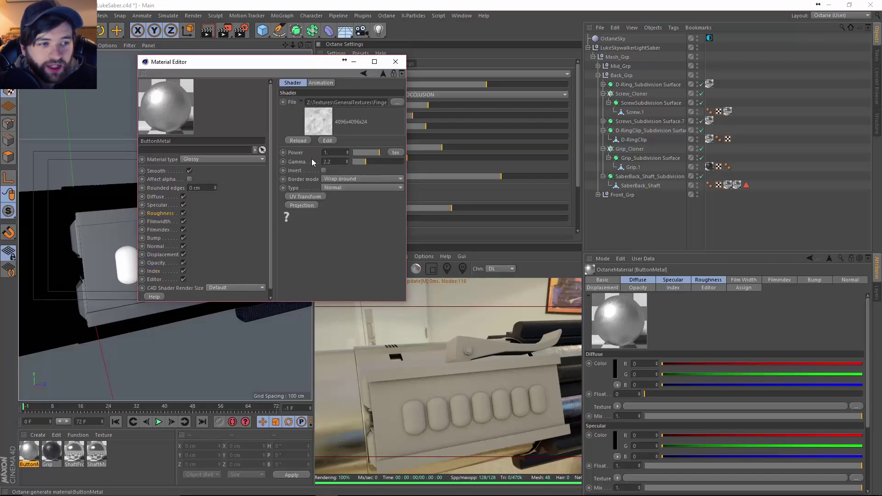
left_click(324, 171)
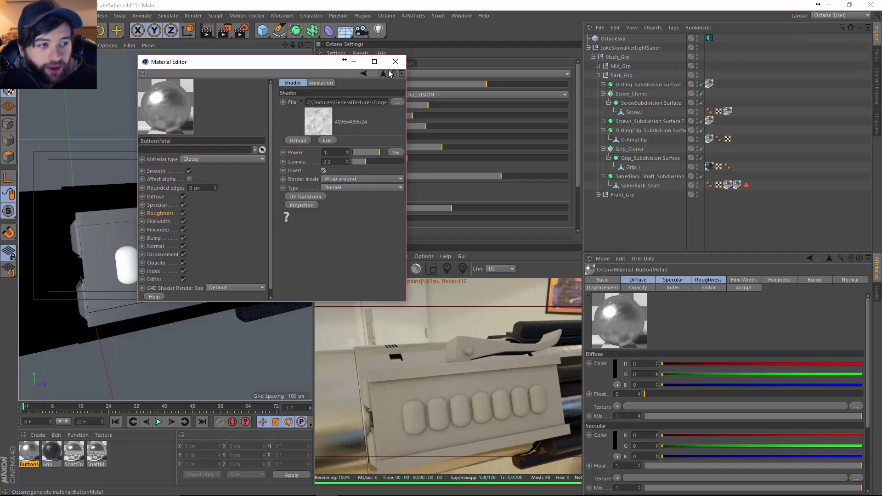
left_click(155, 271)
left_click(320, 95)
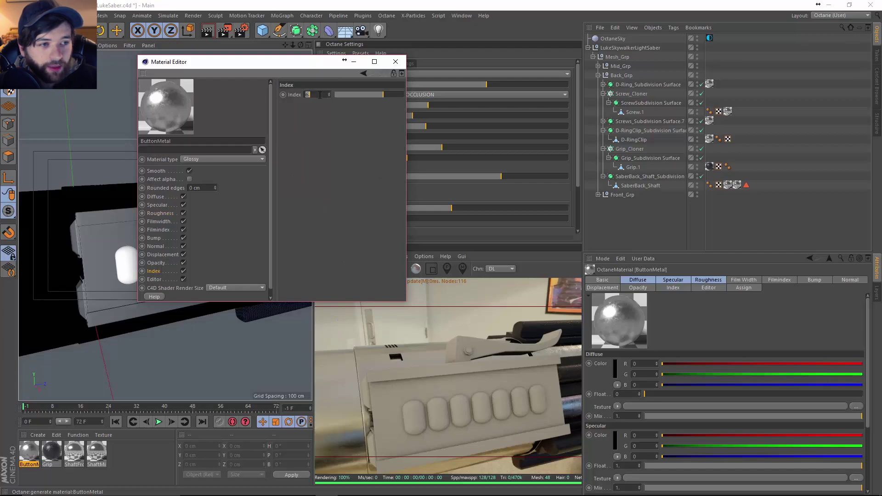
left_click(395, 61)
Find the button panel's objects in the hierarchy by expanding Mid_Grp and its ButtonPlatform subdivision surface.
left_click_drag(122, 278, 277, 288, "alt")
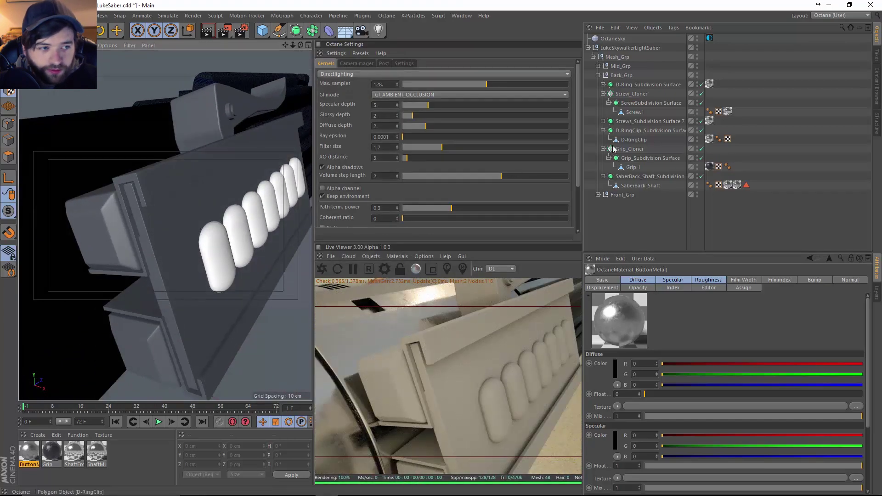
left_click(141, 229)
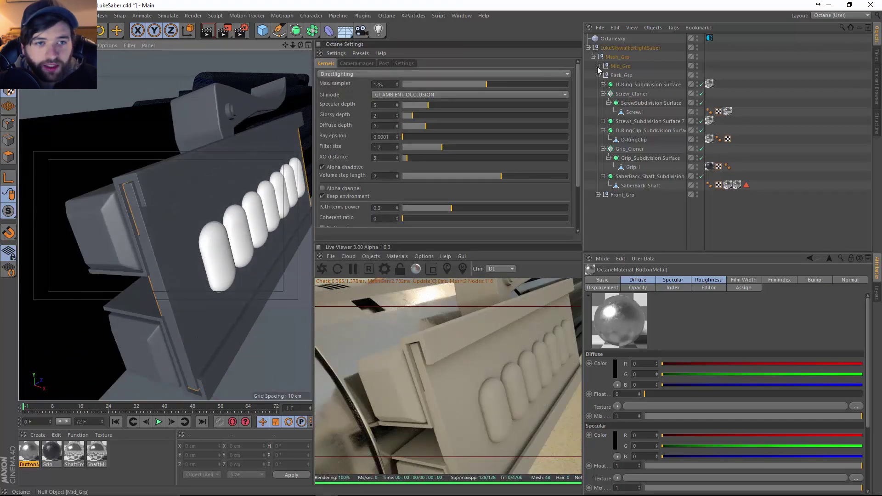
left_click(599, 120)
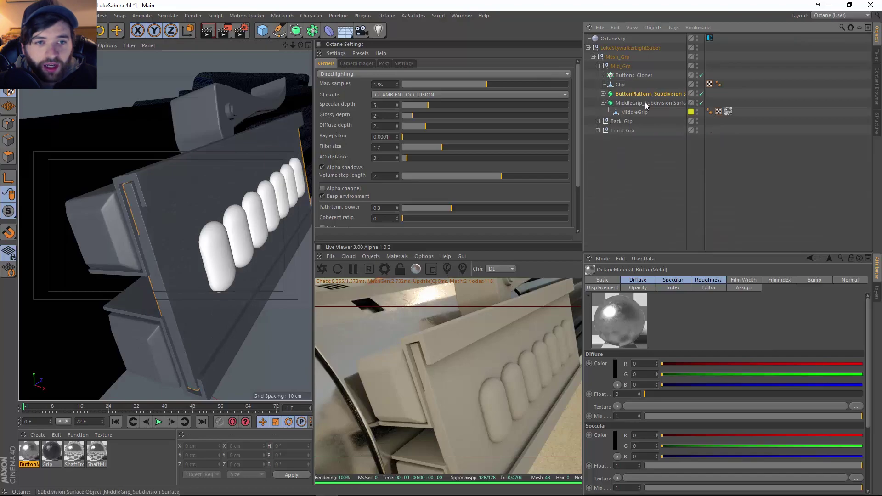
left_click(604, 94)
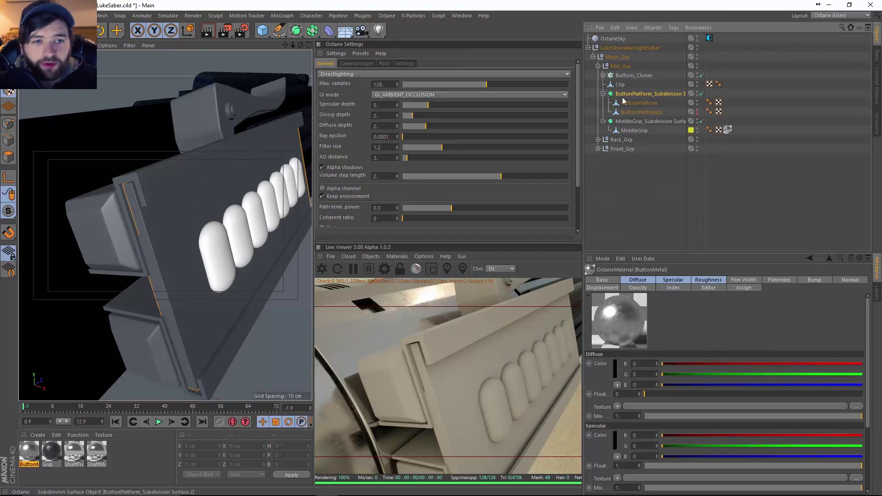
Compare the ButtonPlatform and ButtonPlatform02 versions by toggling their visibility, leaving ButtonPlatform shown and ButtonPlatform02 hidden.
left_click(697, 102)
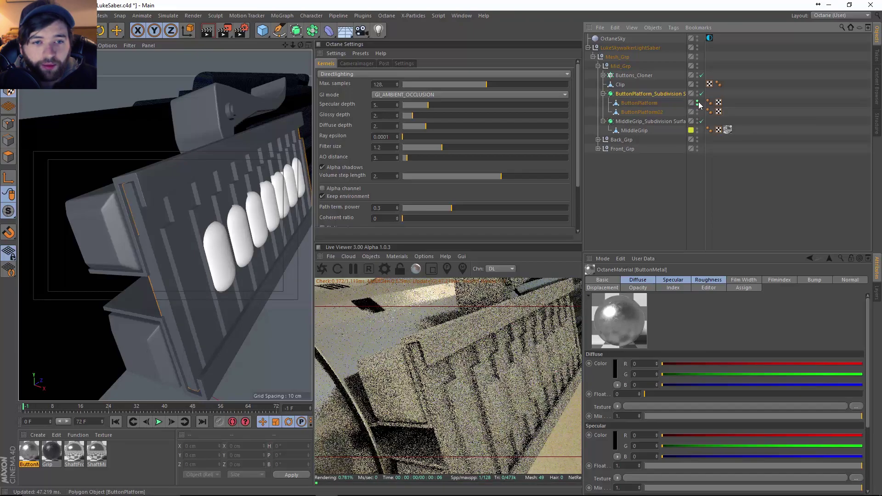
left_click(697, 102)
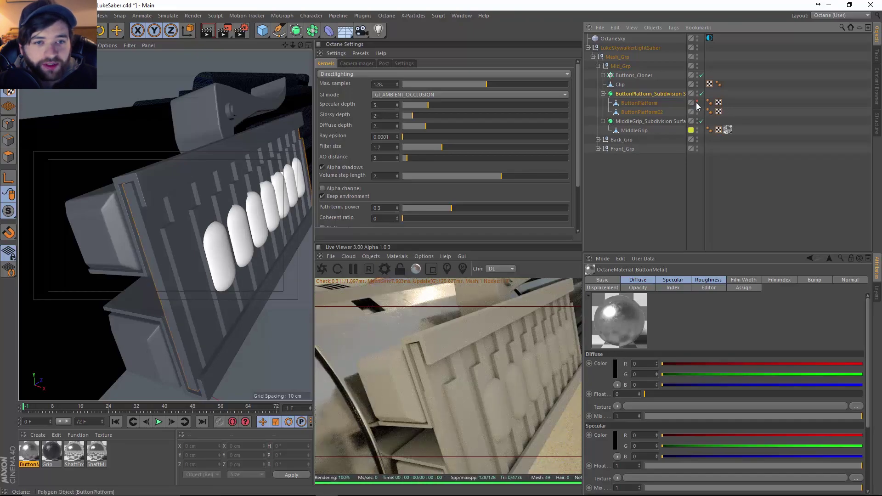
left_click_drag(208, 209, 166, 216, "alt")
scroll(184, 254, "up", 3)
scroll(184, 257, "down", 3)
left_click_drag(184, 257, 112, 256, "alt")
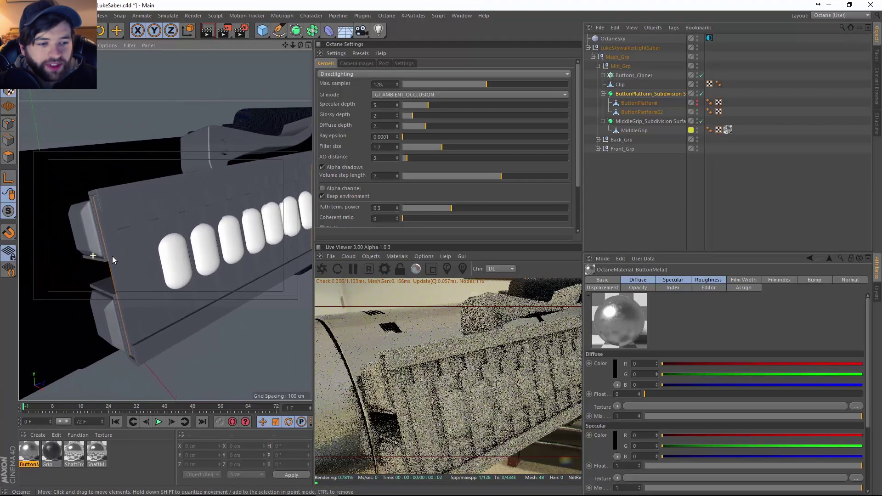
left_click(697, 113)
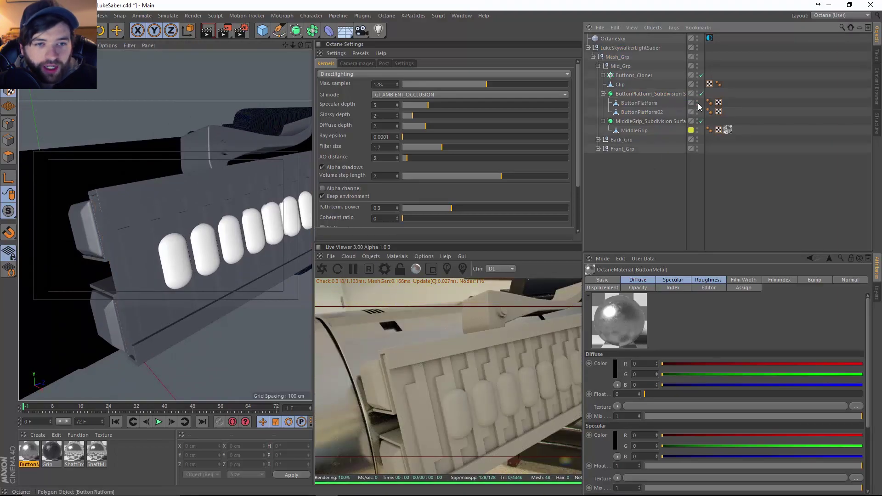
left_click(697, 112)
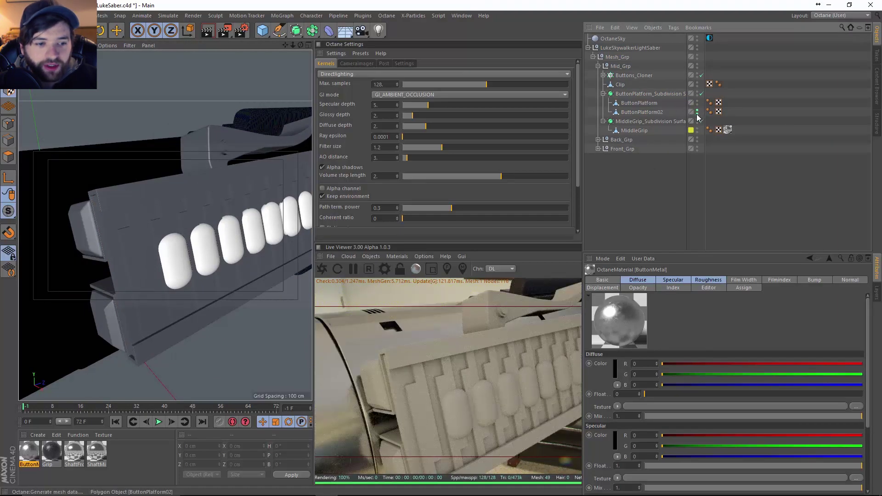
left_click(697, 113)
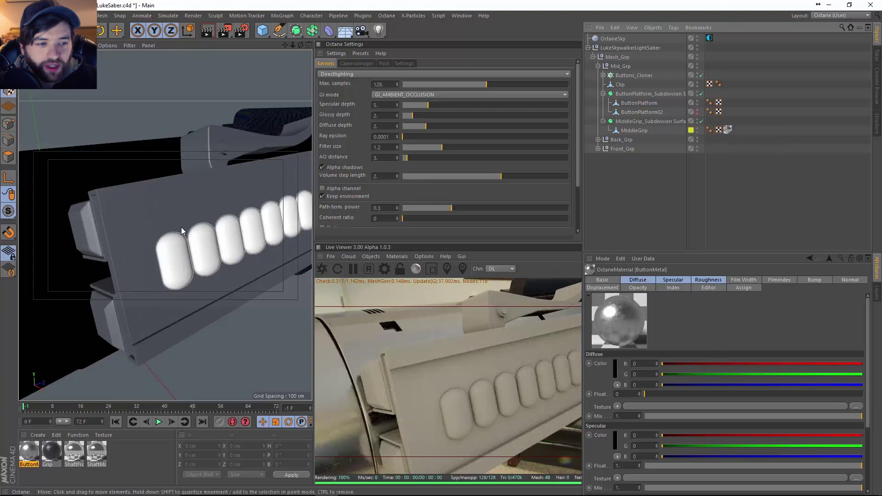
Apply the ButtonMetal material to the ButtonPlatform object and display its texture projection in Texture mode.
left_click_drag(198, 236, 173, 246, "alt")
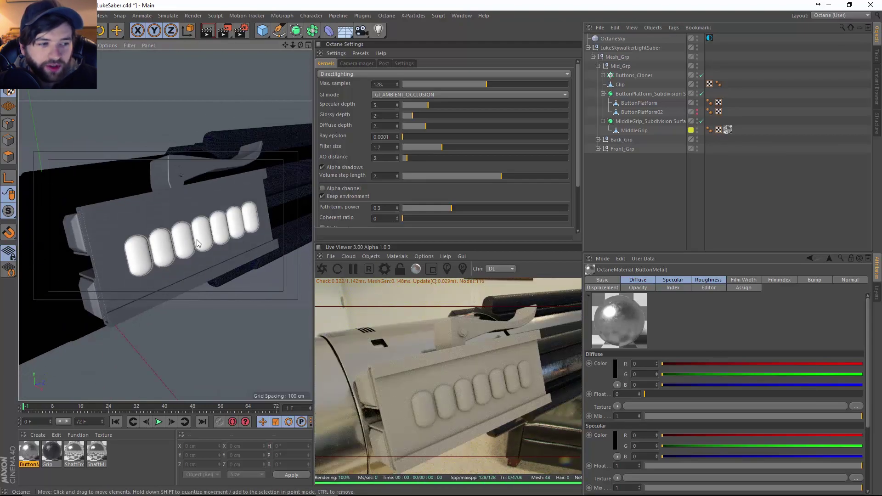
right_click_drag(109, 243, 167, 233, "alt")
left_click(149, 272)
mouse_move(639, 103)
left_mouse_down()
mouse_move(534, 149)
mouse_move(646, 104)
left_mouse_up()
left_click_drag(200, 237, 198, 239, "alt")
right_click_drag(198, 238, 142, 232, "alt")
left_click_drag(176, 236, 265, 214, "alt")
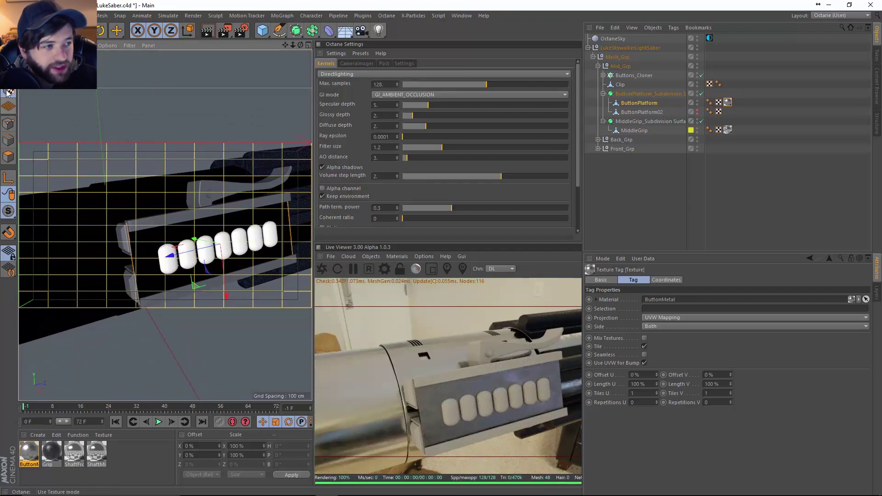
Set the projection of ButtonPlatform's ButtonMetal texture tag to Cubic.
left_click(708, 317)
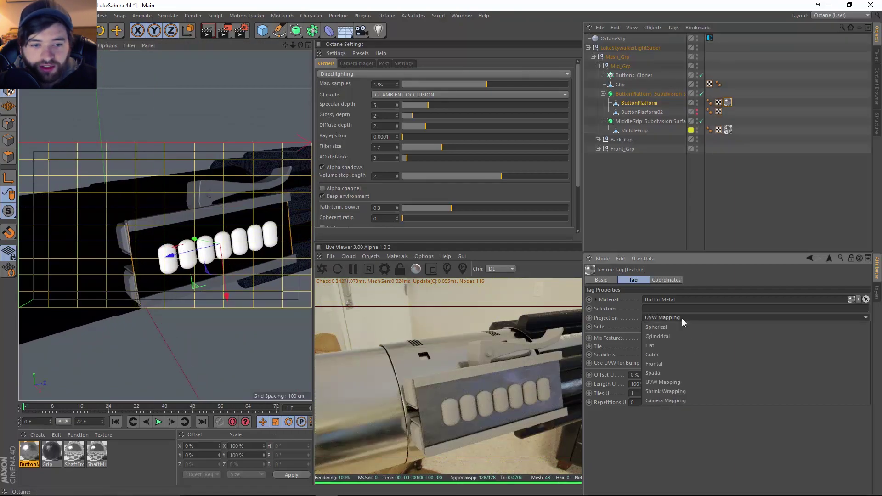
left_click(678, 353)
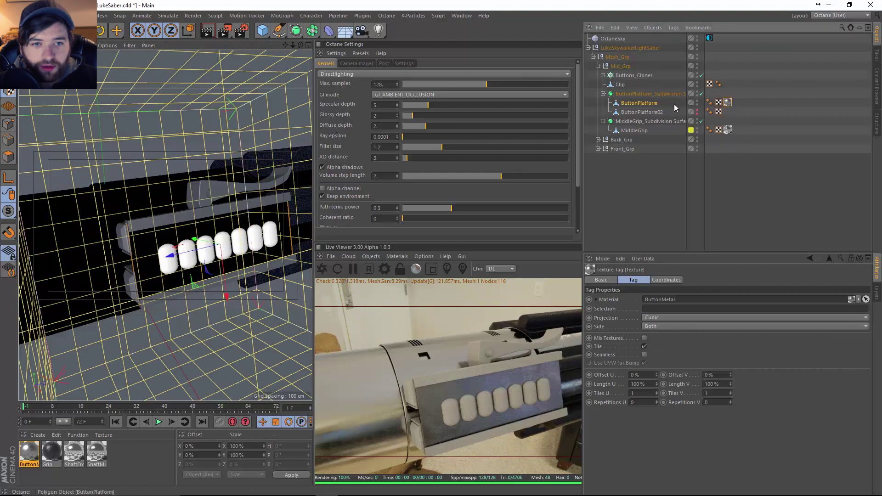
mouse_move(202, 239)
left_mouse_down("alt")
mouse_move(231, 235)
mouse_move(182, 242)
mouse_move(203, 240)
left_mouse_up("alt")
scroll(231, 236, "up", 3)
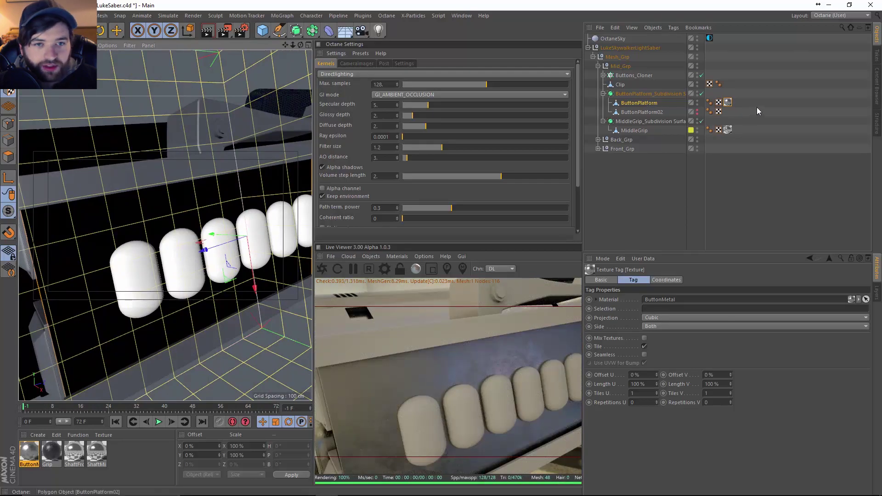
Try fitting the cubic texture projection to the ButtonPlatform object and undo it.
right_click(731, 105)
left_click(765, 268)
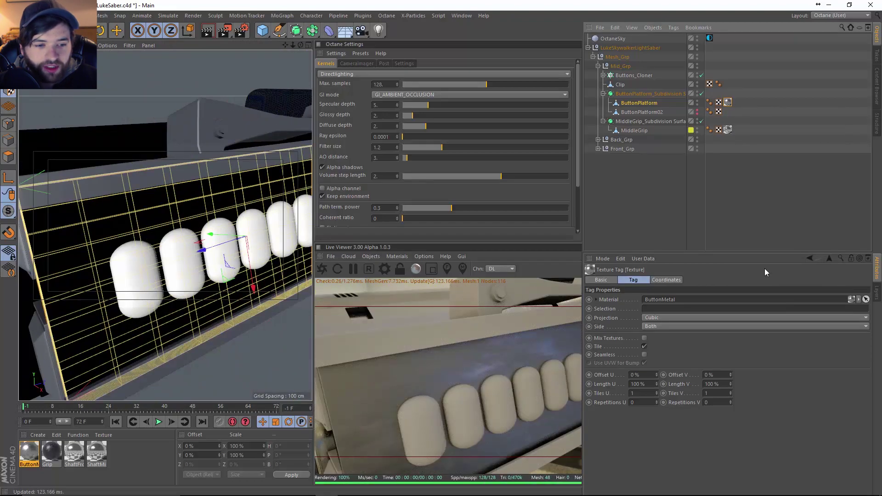
key("ctrl+z")
Try scaling the cubic texture projection freehand with the Scale tool and undo it.
key("t")
left_click_drag(256, 205, 142, 225)
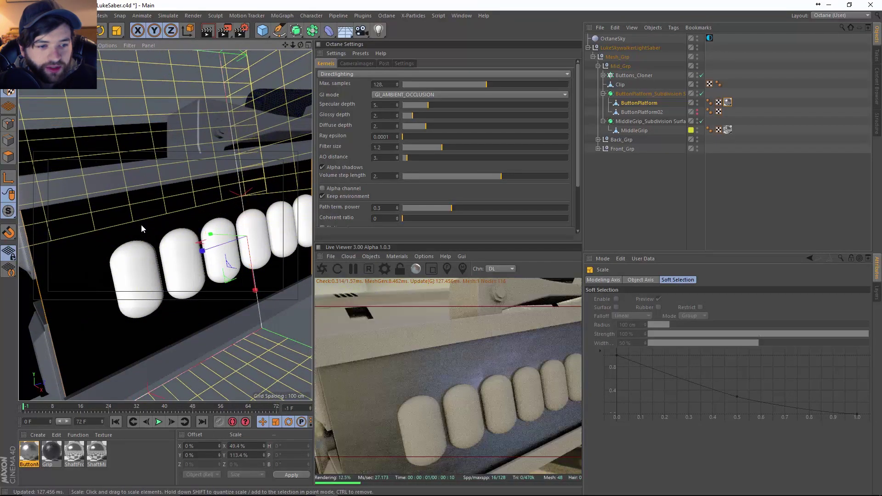
key("ctrl+z")
Try a 50% texture length on ButtonPlatform's texture tag, and enlarge the texture by setting Tiles U and V to 0.5.
left_click(728, 102)
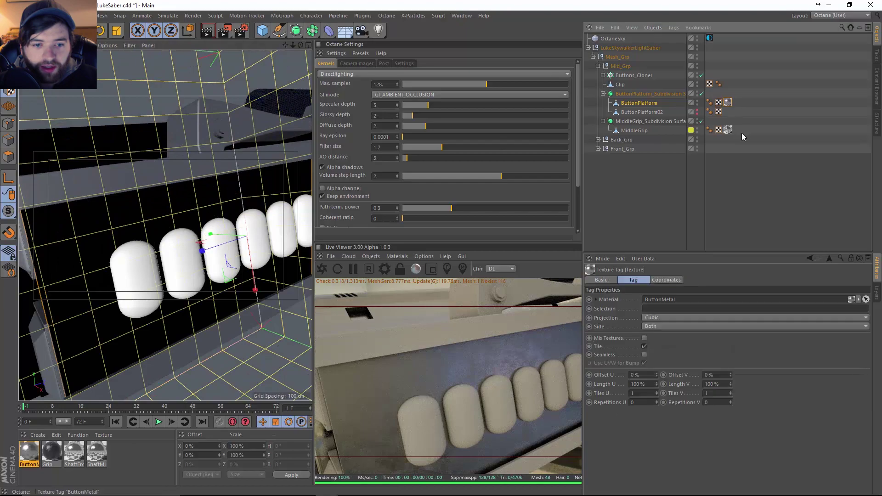
left_click(639, 385)
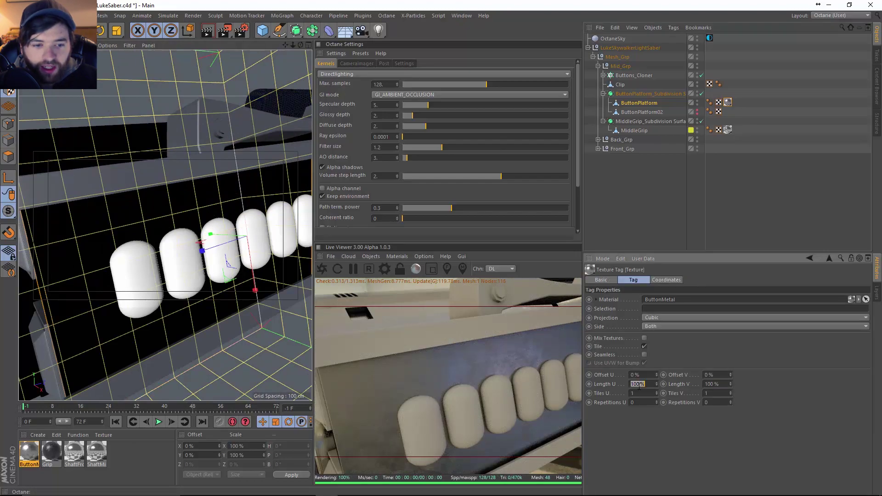
type("50")
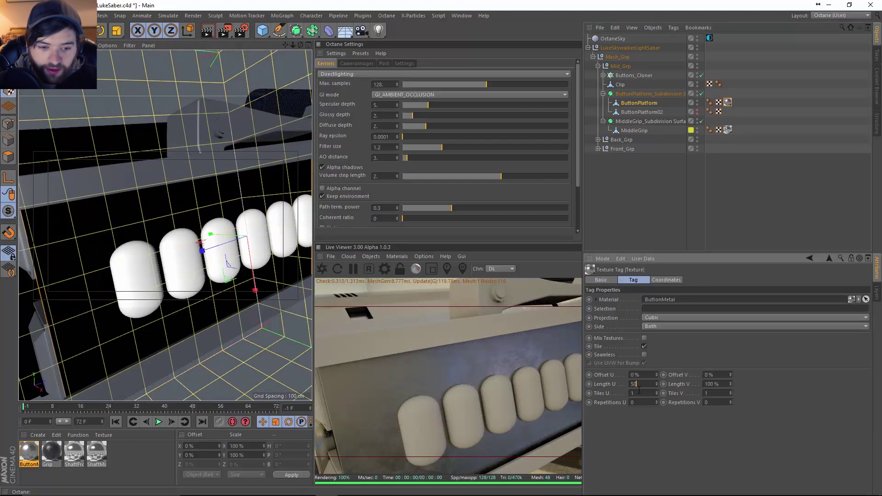
key("Return")
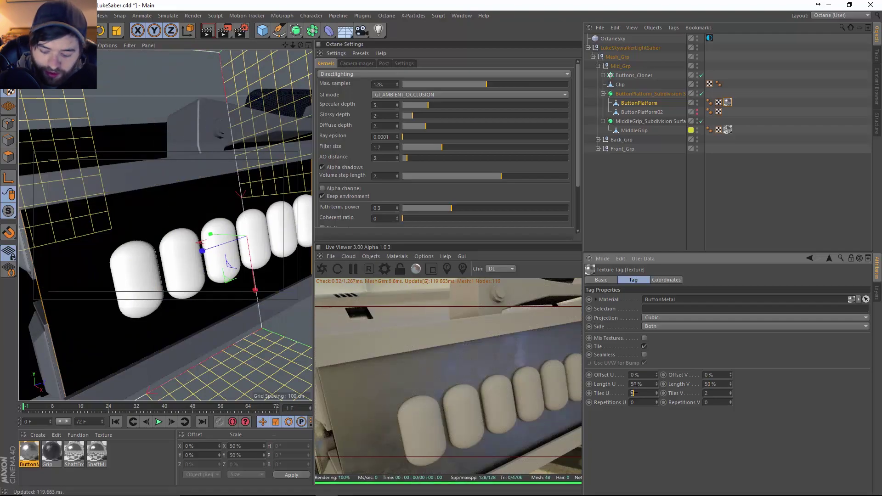
type("0.5")
key("Return")
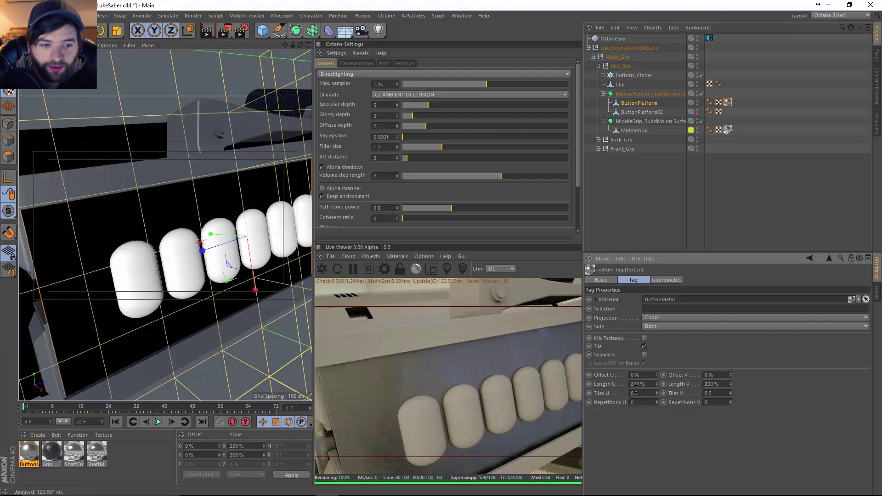
Reopen the ButtonMetal material and raise its Index to 8.
double_click(28, 452)
left_click(315, 96)
key("Return")
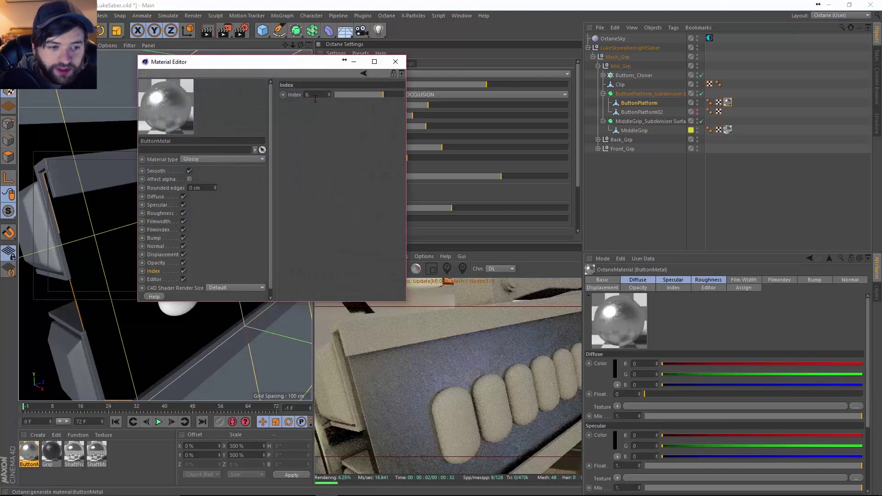
type("8")
key("Return")
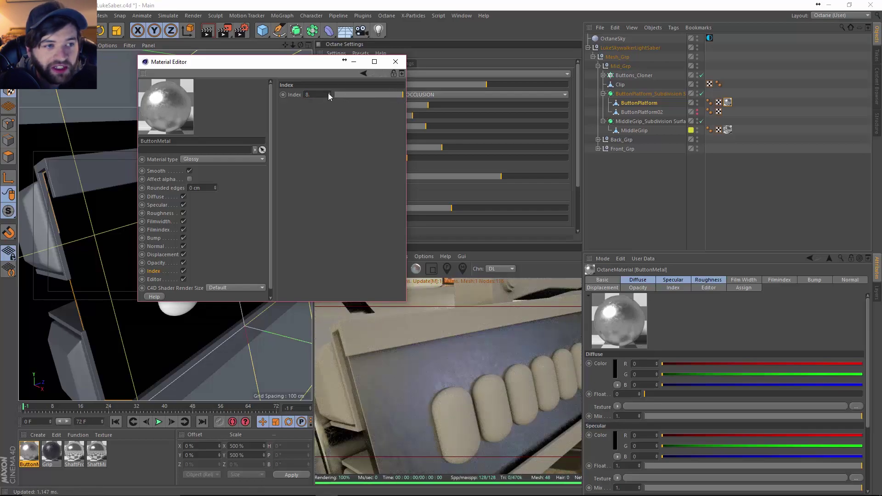
Try to raise the ButtonMetal material's Index to 10 and view the button panel from another angle.
left_click(318, 94)
type("10")
key("Return")
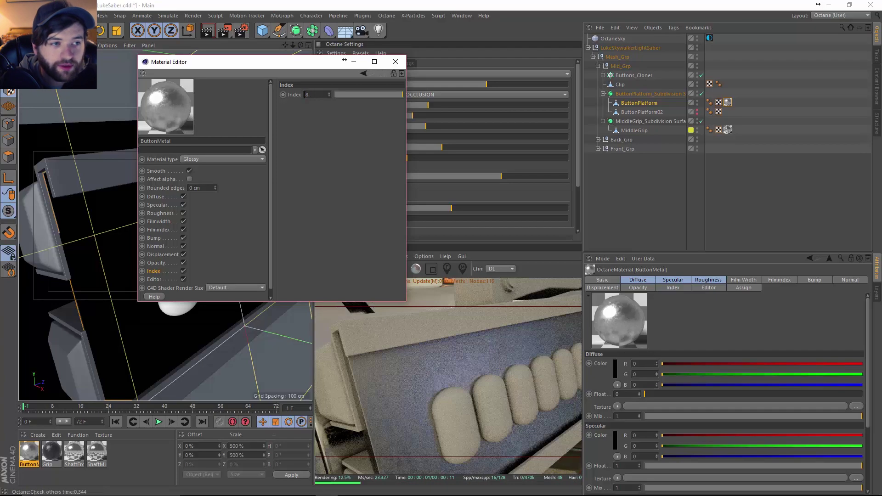
left_click_drag(178, 343, 123, 335, "alt")
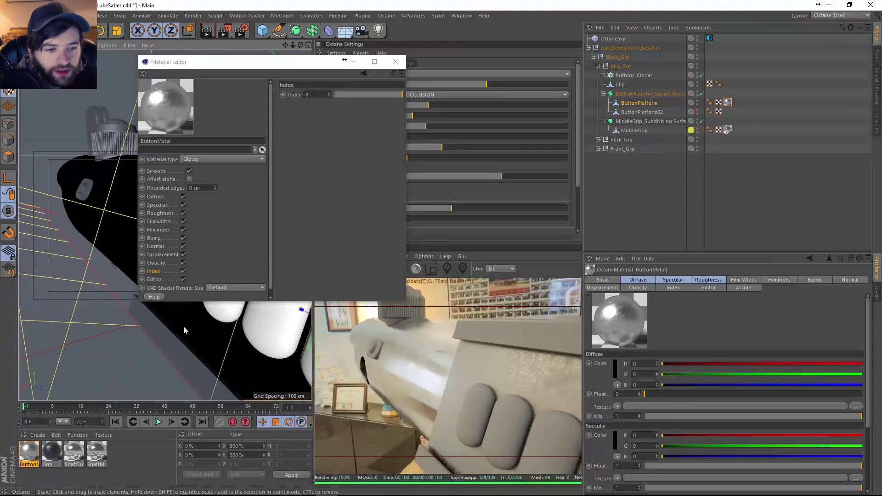
Lower the mix of the ButtonMetal material's roughness texture to about 0.26.
left_click(395, 61)
left_click_drag(184, 218, 235, 263, "alt")
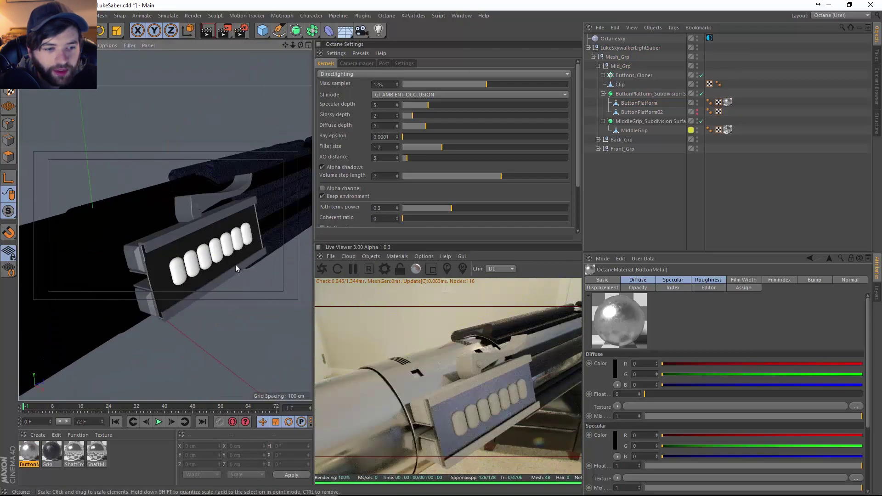
double_click(29, 453)
left_click(167, 214)
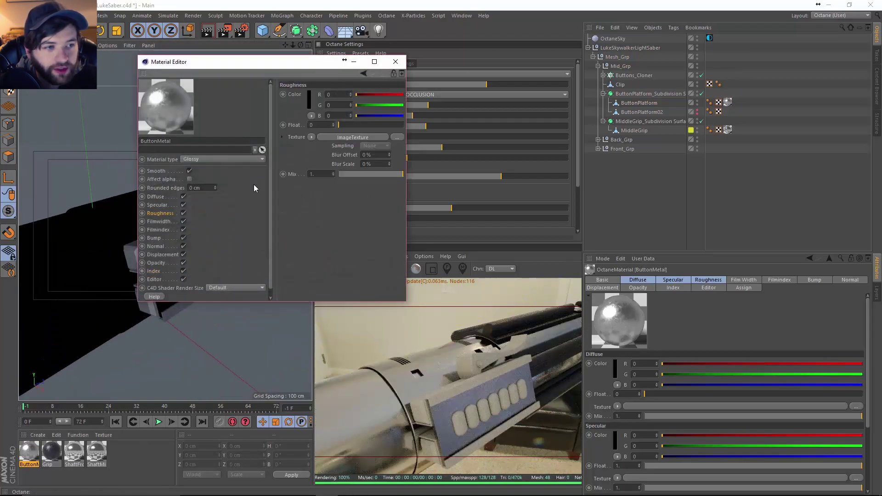
left_click(379, 173)
left_click_drag(371, 174, 362, 174)
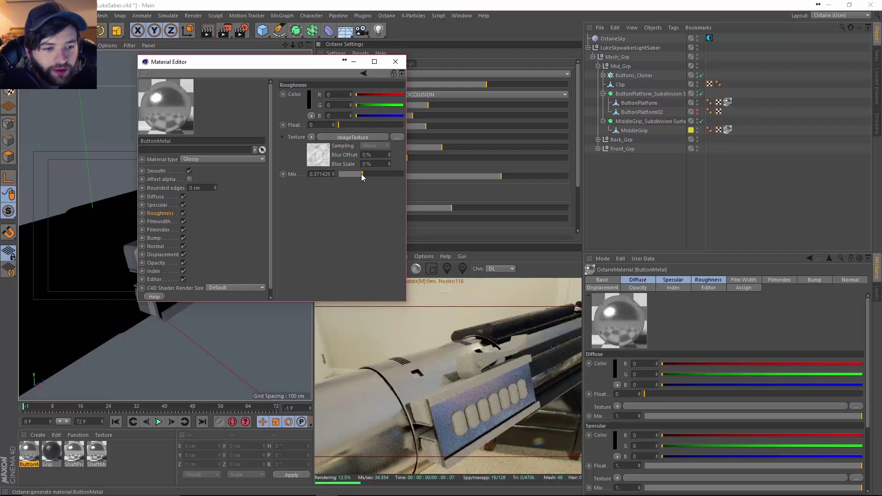
left_click_drag(148, 334, 121, 314, "alt")
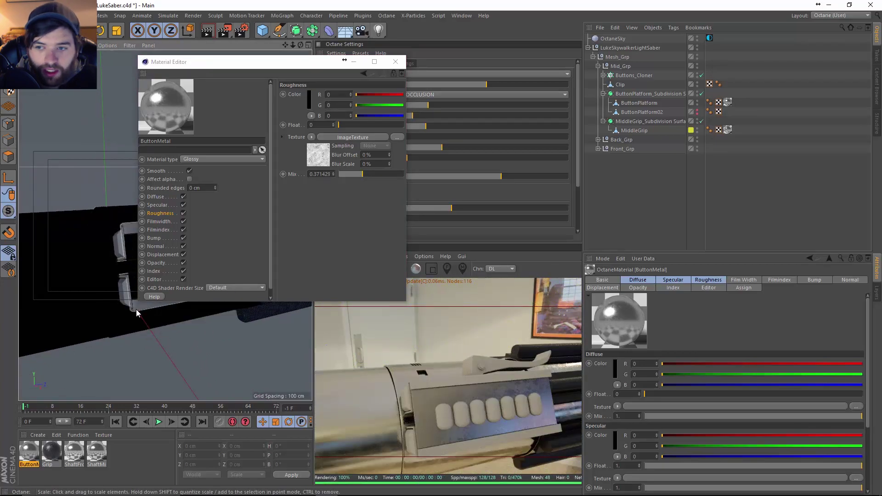
left_click_drag(358, 175, 355, 174)
mouse_move(133, 299)
left_mouse_down("alt")
mouse_move(127, 303)
mouse_move(139, 308)
left_mouse_up("alt")
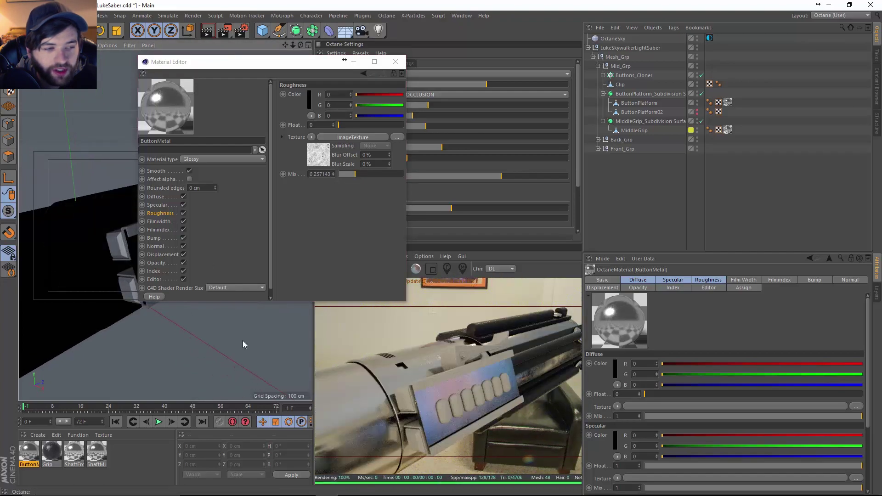
left_click(395, 62)
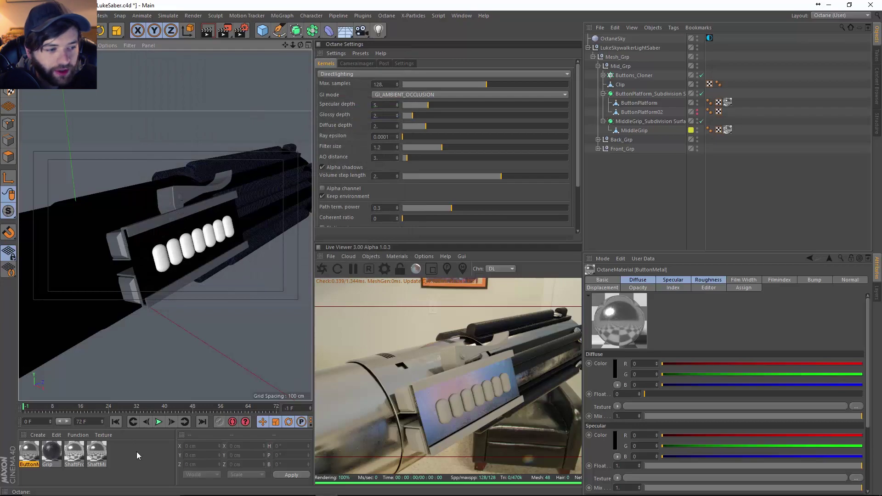
Create a new Octane material.
left_click(37, 435)
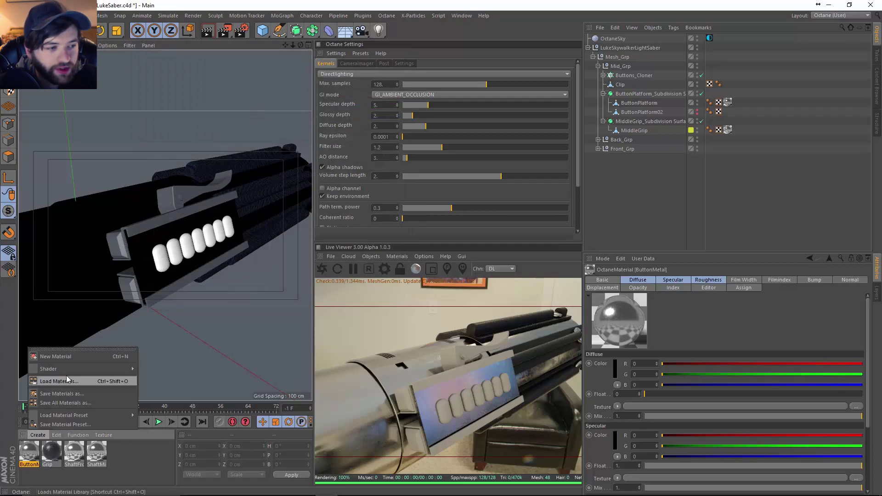
mouse_move(128, 372)
mouse_move(161, 343)
left_click(234, 345)
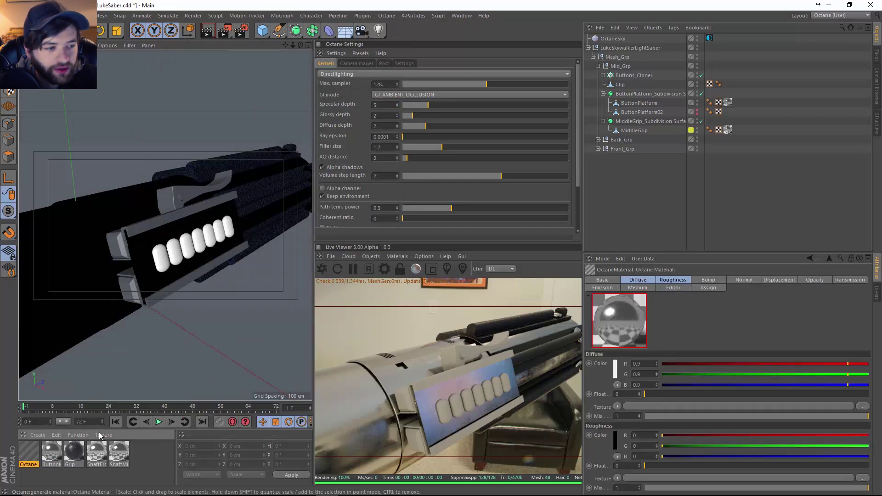
Set the new Octane material's type to Specular and name it ButtonMat.
double_click(29, 450)
left_click(221, 159)
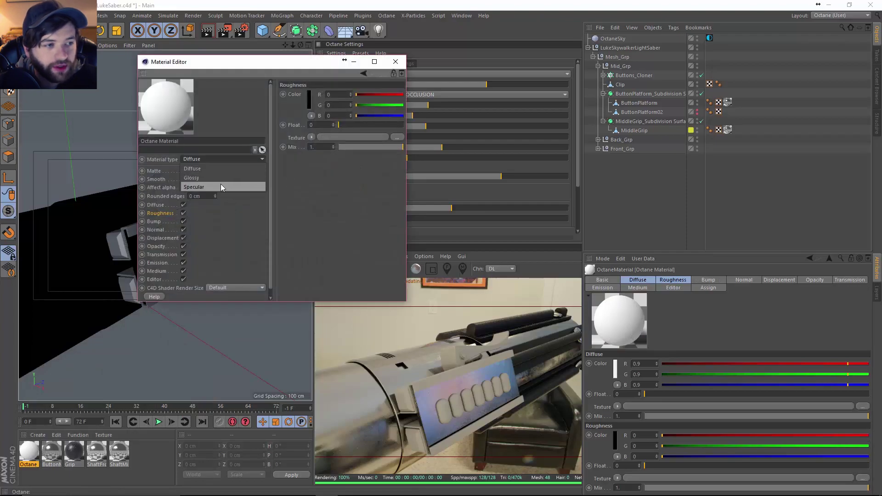
left_click(221, 184)
left_click(176, 141)
type("ButtonMat")
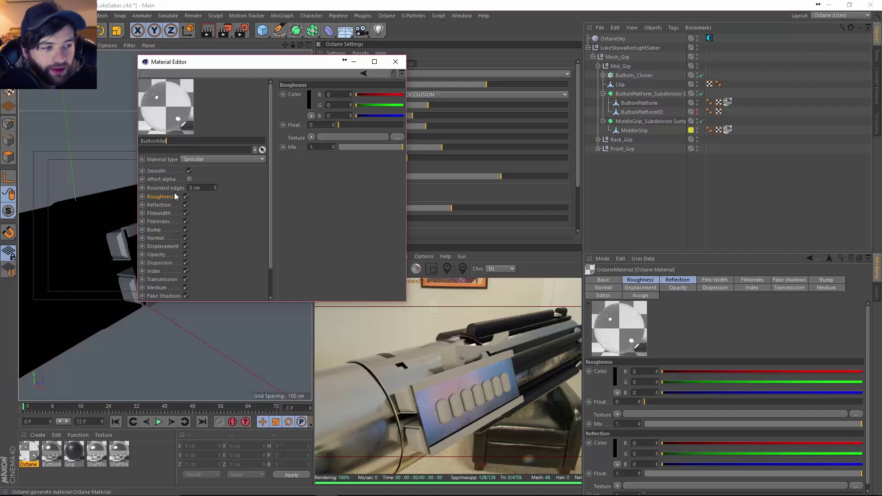
Assign the ButtonMat material to the Buttons object inside Buttons_Cloner.
left_click(37, 455)
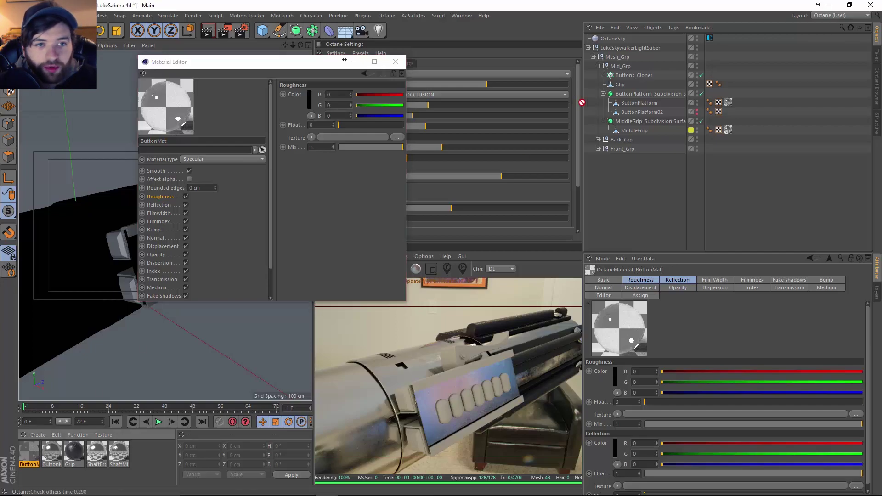
left_click_drag(591, 110, 653, 78)
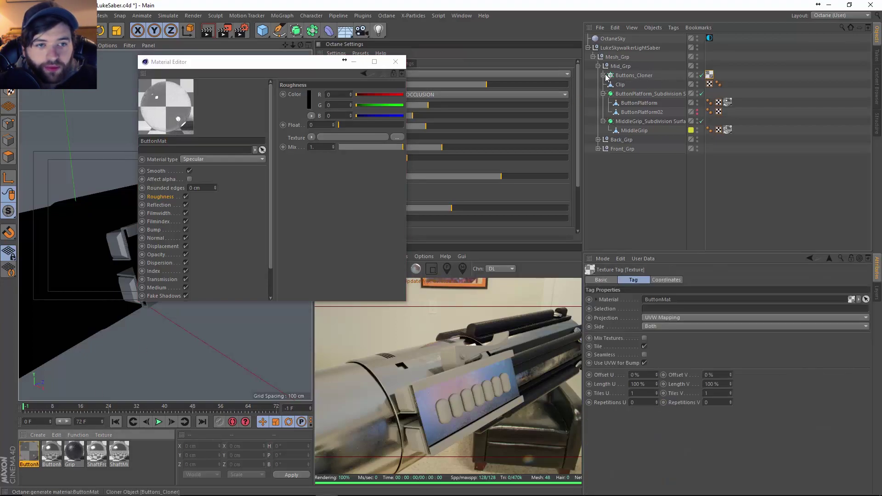
left_click_drag(709, 75, 709, 84)
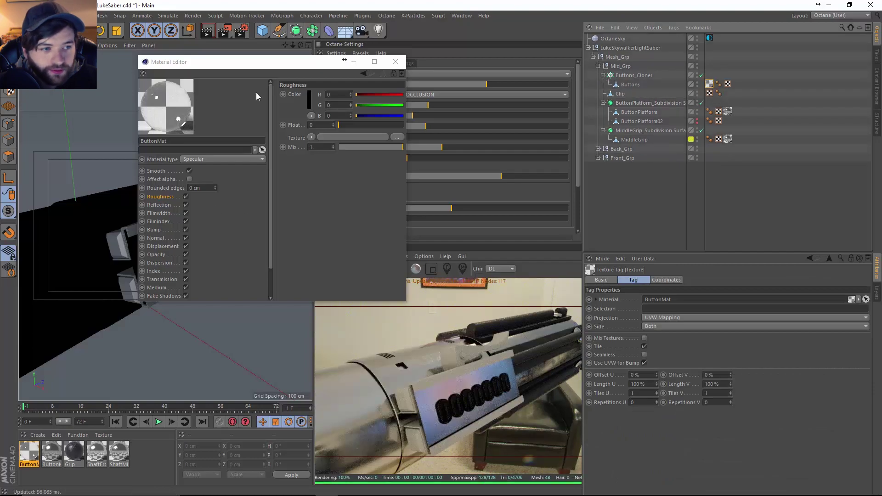
Raise the render kernel's specular depth to 7 and its glossy depth to 4.
left_click_drag(252, 63, 670, 90)
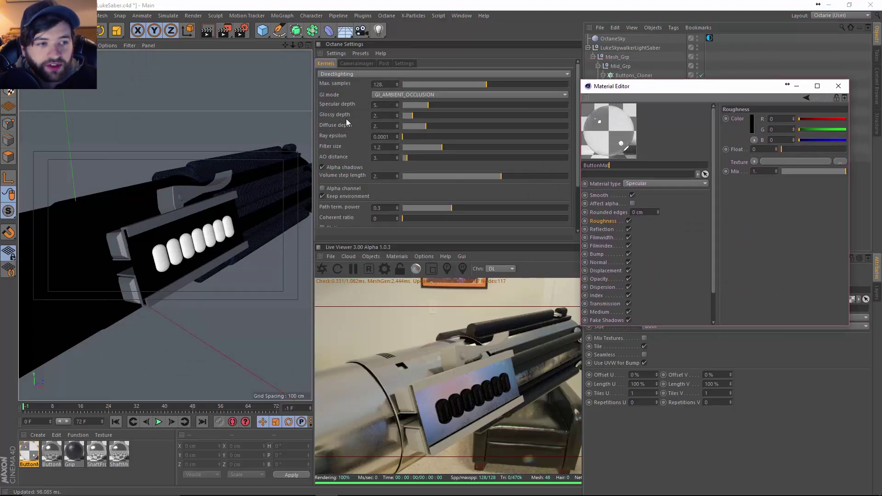
left_click(436, 108)
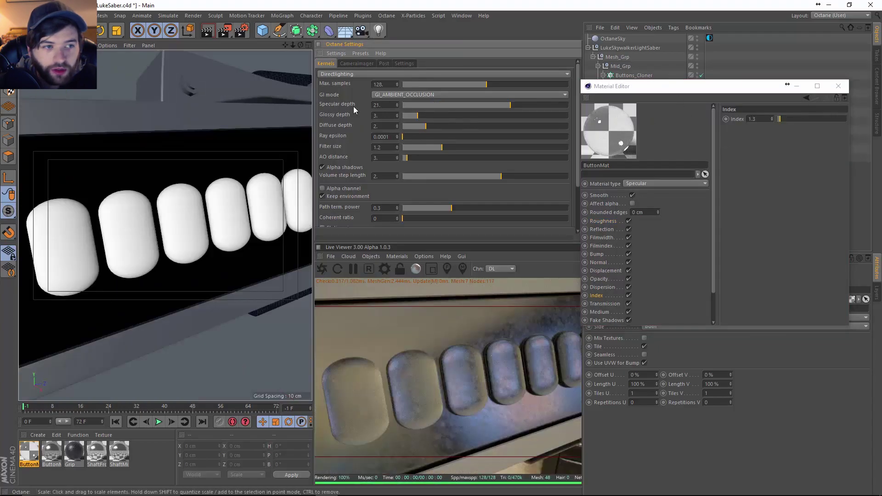
left_click_drag(472, 106, 440, 110)
left_click(426, 119)
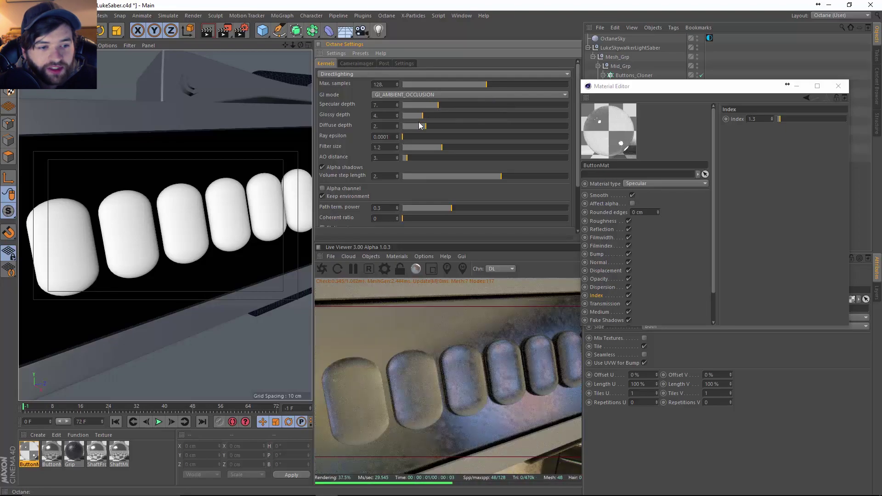
Try specular depths of 3 and 7 to compare how the buttons render.
left_click_drag(105, 234, 227, 226, "alt")
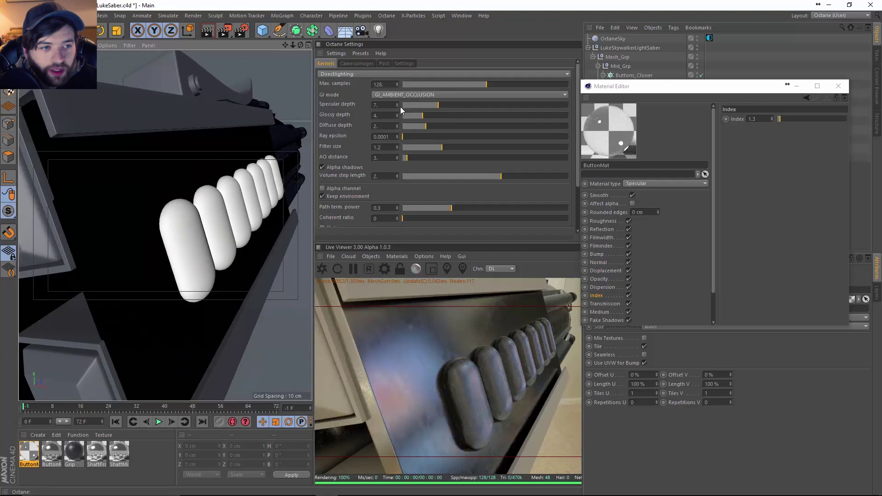
left_click_drag(400, 106, 398, 108)
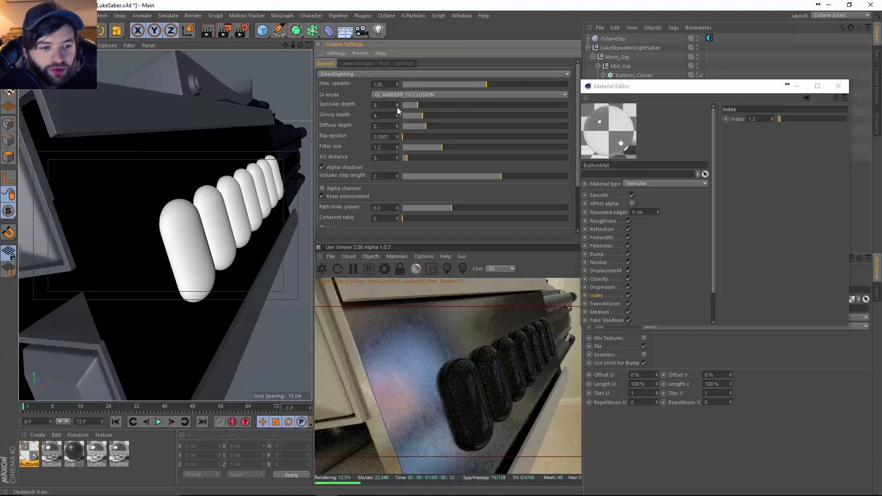
left_click(397, 104)
left_click(397, 104)
left_click(398, 103)
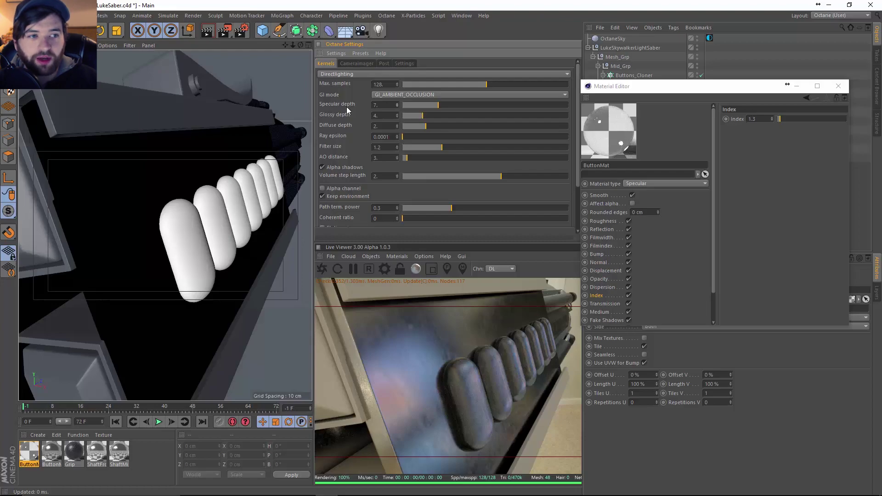
left_click(396, 103)
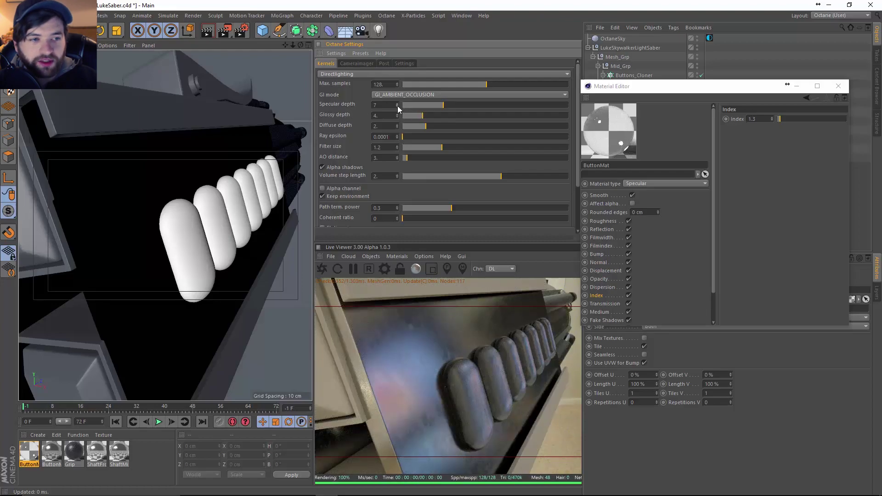
left_click_drag(398, 105, 398, 106)
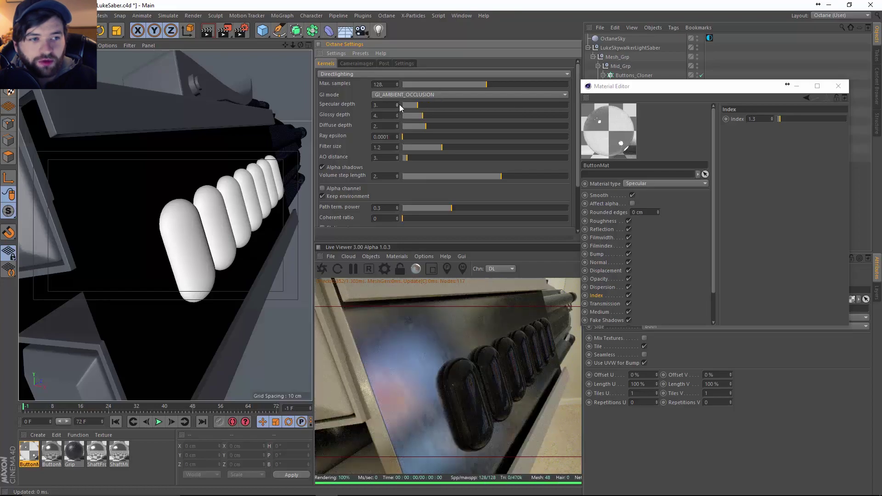
Set the render kernel's specular depth to 6.
left_click(399, 104)
left_click(398, 104)
left_click(399, 104)
Try glossy depths of 7 and 2 to compare how the buttons render.
left_click(398, 114)
left_click(398, 115)
left_click(398, 115)
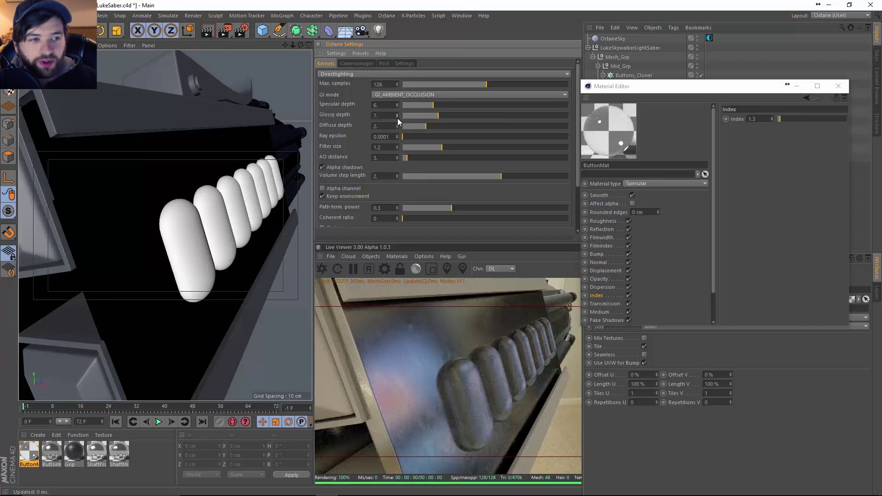
left_click(398, 118)
left_click(398, 117)
left_click(397, 117)
left_click(398, 117)
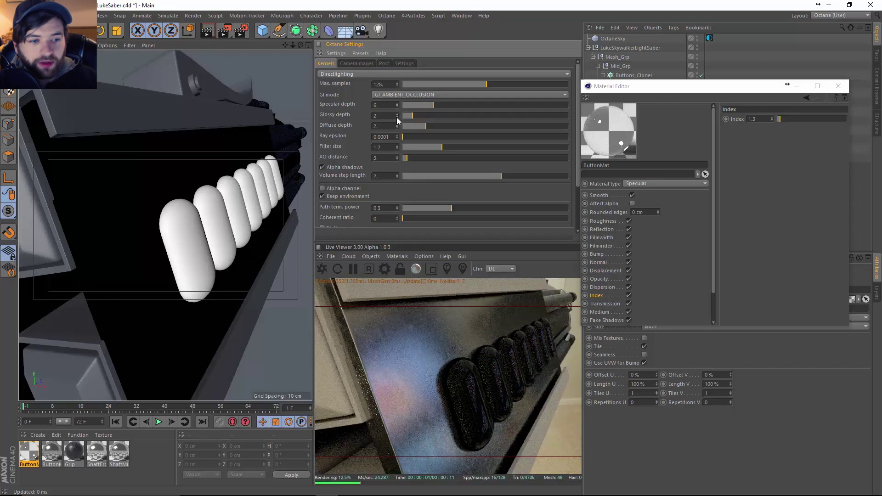
Set the render kernel's glossy depth to 6.
left_click(398, 115)
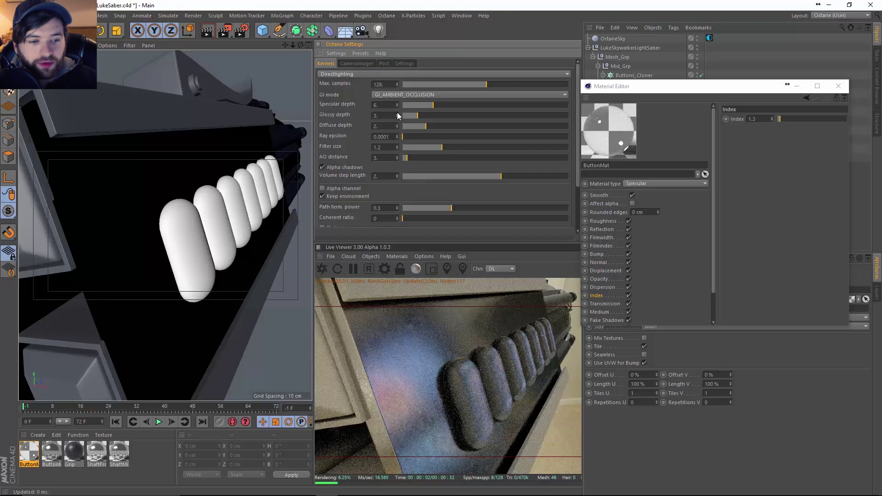
left_click(398, 115)
left_click(397, 113)
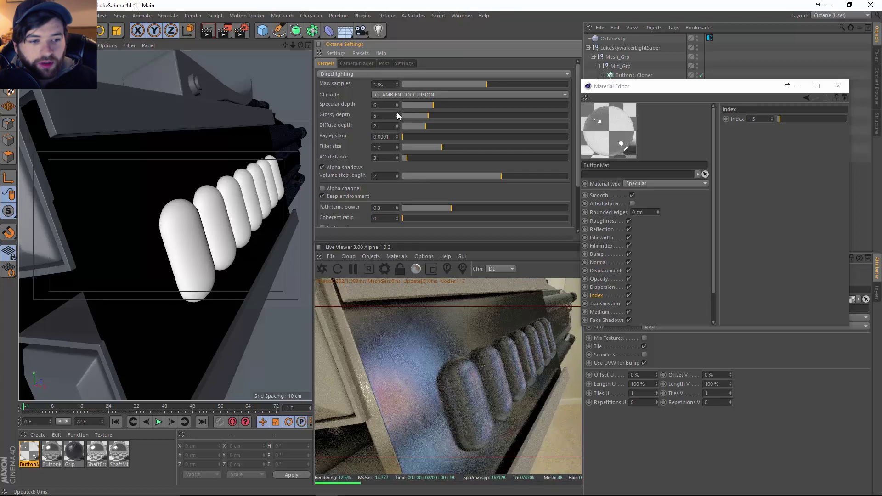
left_click(397, 113)
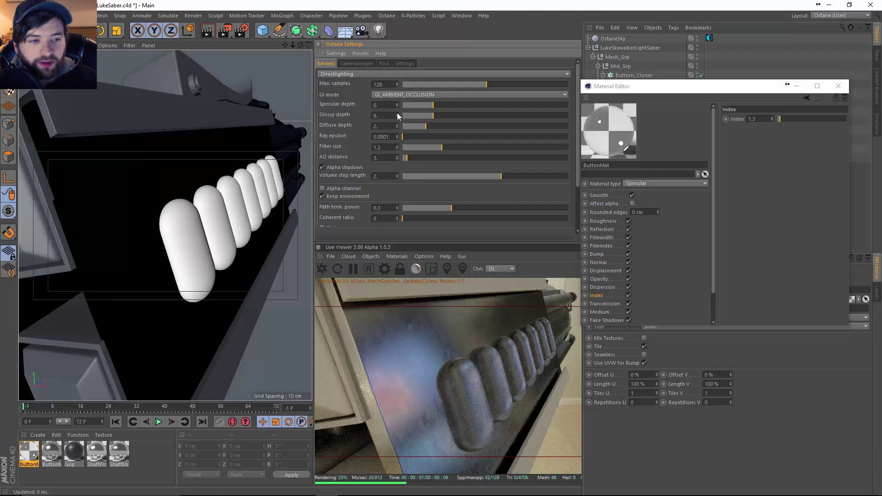
Try a diffuse depth of 5 in the render kernel and settle on 3.
left_click(396, 124)
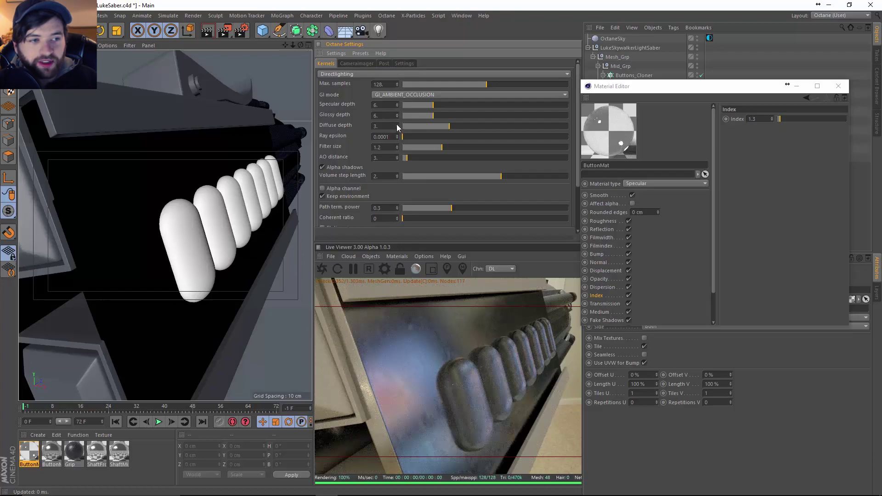
left_click(396, 124)
left_click(396, 124)
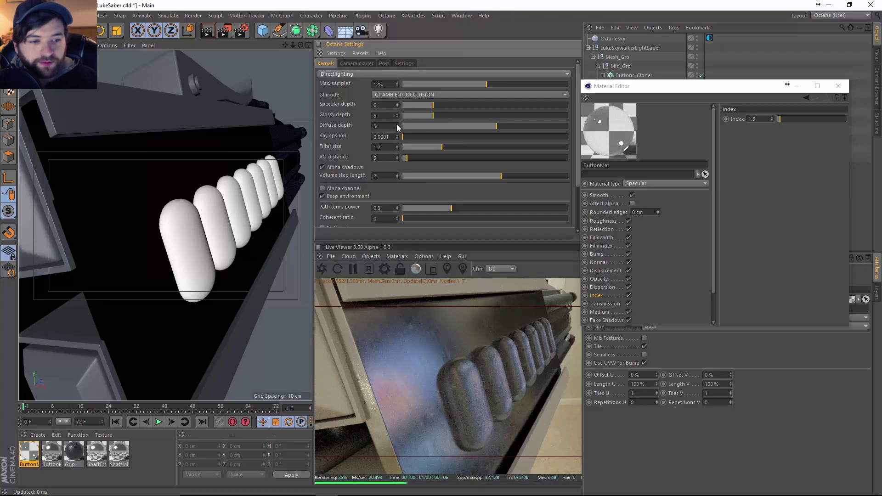
left_click(398, 126)
left_click(398, 125)
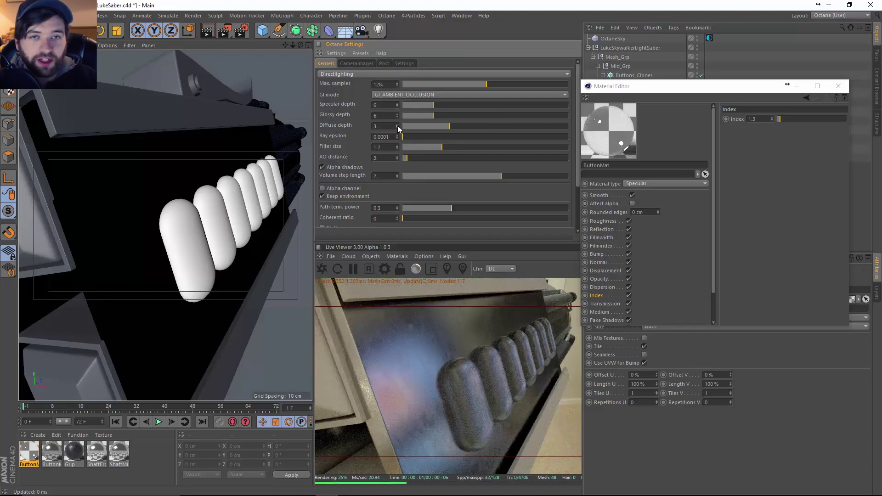
Tint ButtonMat's transmission color pale yellow, about R 1, G 0.97, B 0.81.
left_click_drag(174, 246, 179, 246, "alt")
scroll(156, 248, "up", 3)
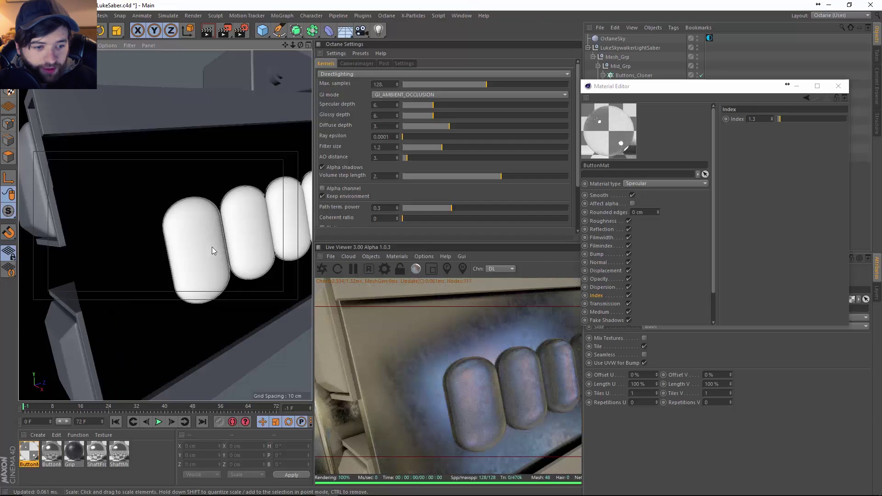
left_click_drag(211, 247, 183, 248, "alt")
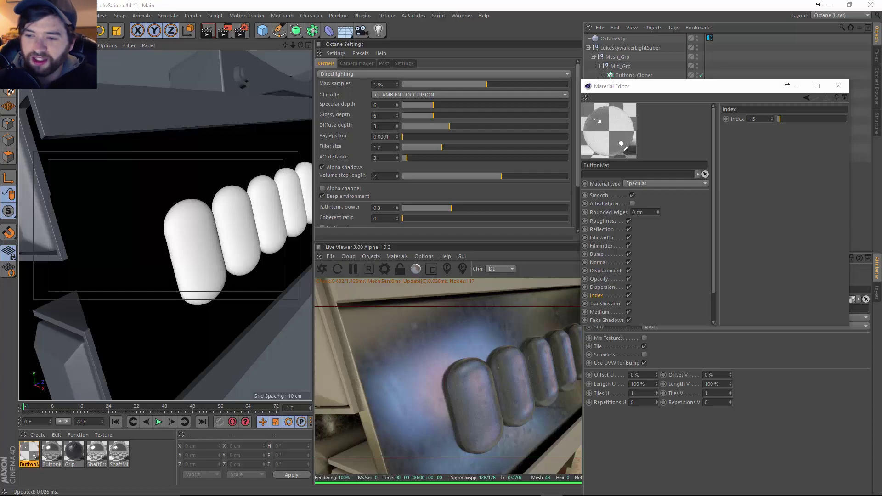
left_click_drag(680, 90, 675, 77)
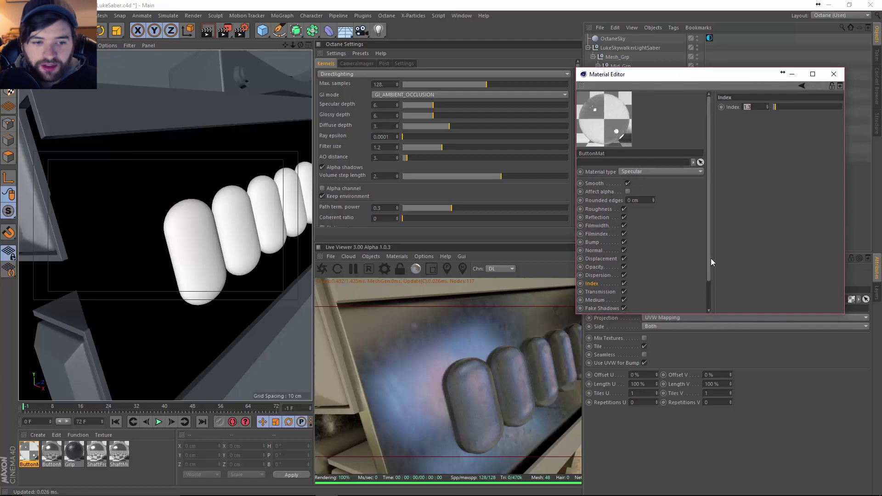
left_click(601, 292)
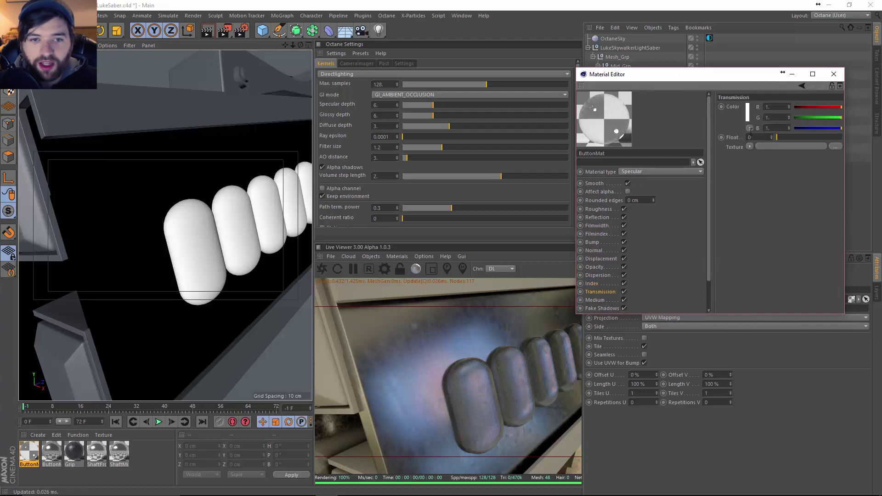
left_click(747, 114)
left_click(738, 115)
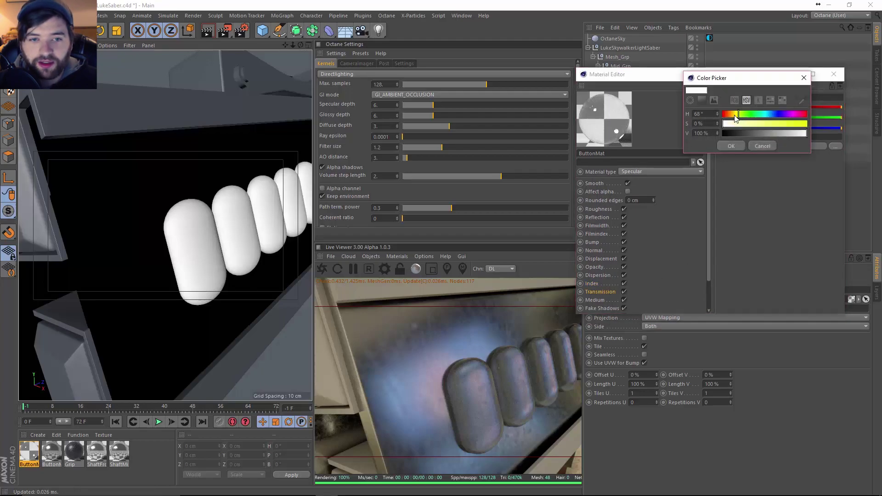
left_click(731, 146)
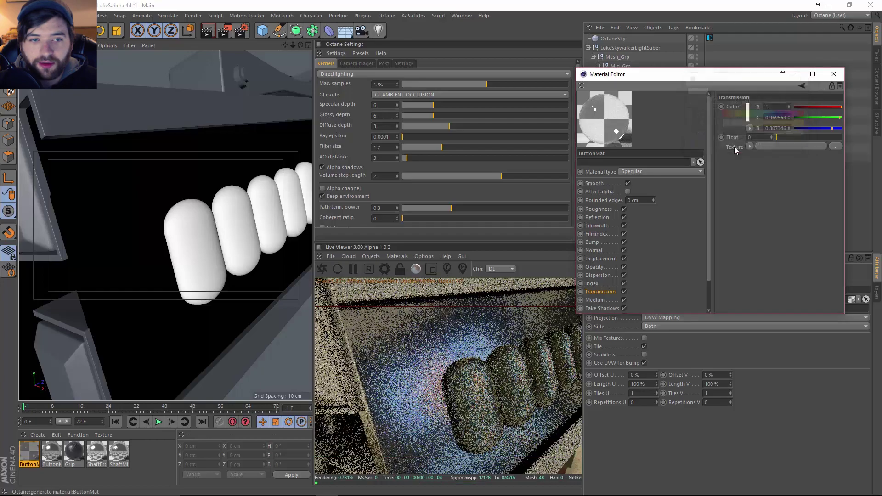
Select the symmetry frame around the button platform in the viewport and close the material editor.
scroll(186, 252, "down", 10)
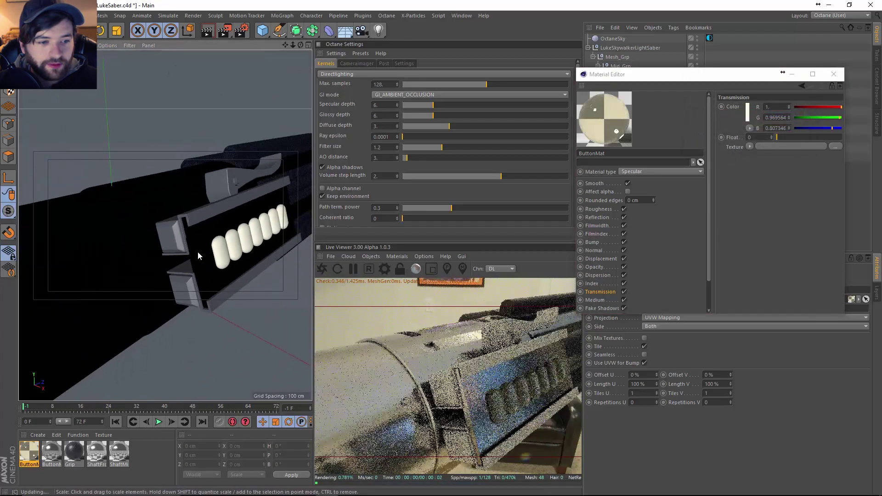
left_click_drag(244, 248, 209, 216, "alt")
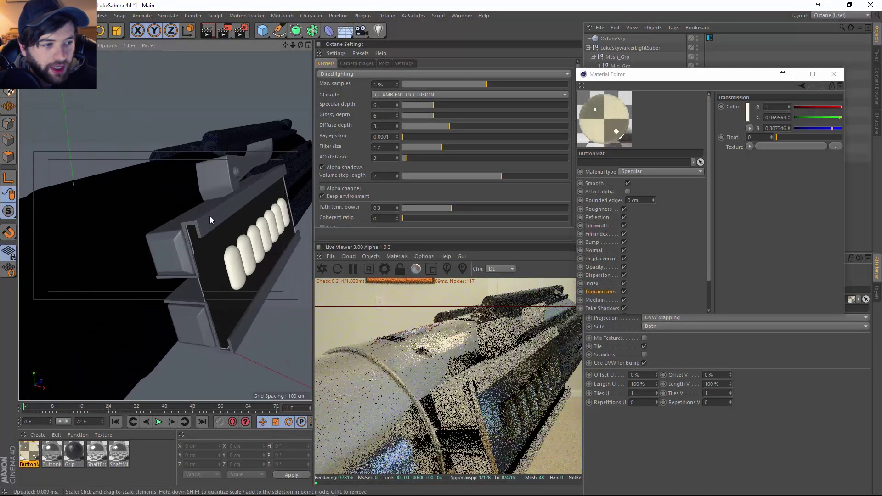
left_click(211, 217)
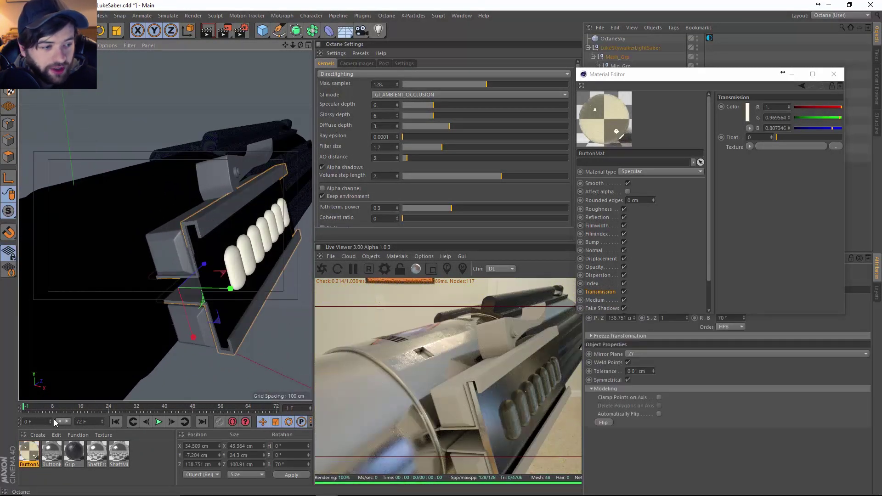
left_click(842, 81)
left_click(841, 81)
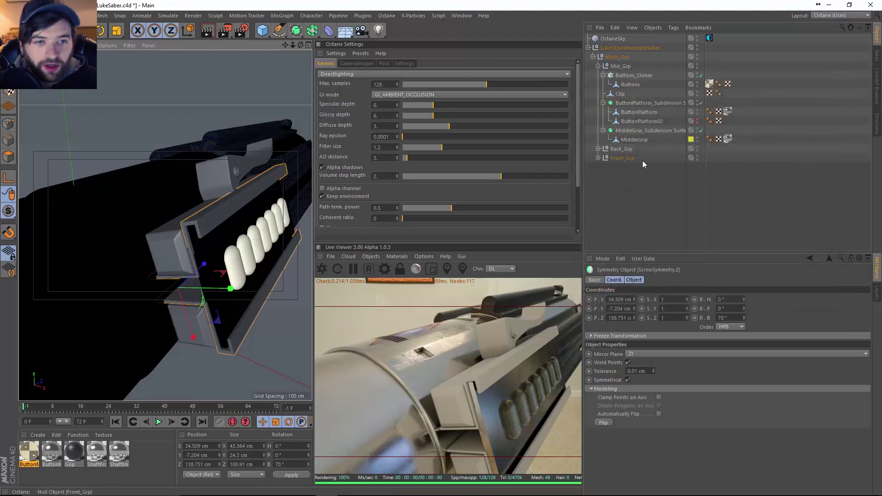
Move ScrewSymmetry.2 from Front_Grp into Mid_Grp and toggle Mid_Grp's visibility to check its contents.
left_click(599, 158)
left_click(594, 57)
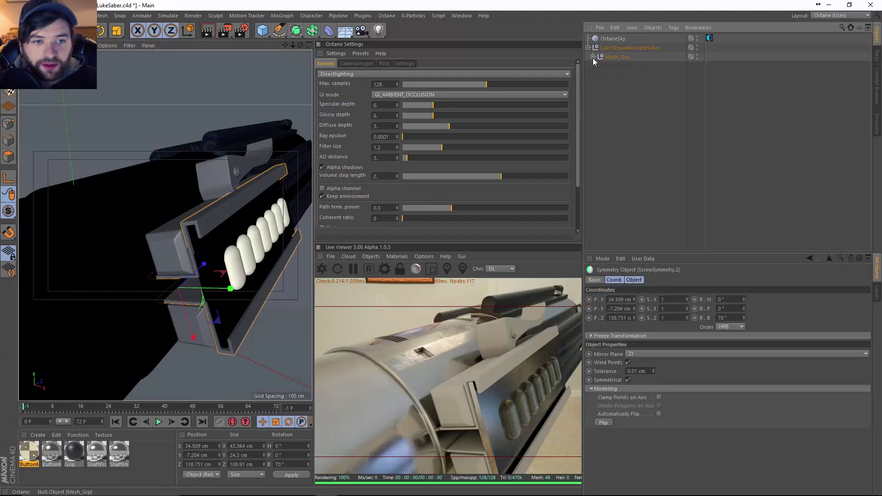
left_click(593, 57)
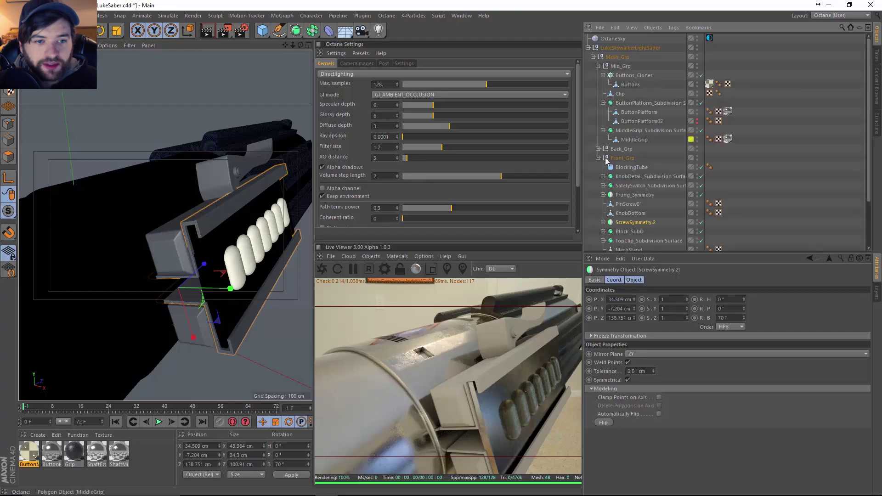
left_click_drag(222, 227, 217, 206, "alt")
mouse_move(206, 249)
left_mouse_down("alt")
mouse_move(140, 276)
mouse_move(197, 249)
left_mouse_up("alt")
left_click_drag(641, 226, 621, 67)
left_click(621, 66)
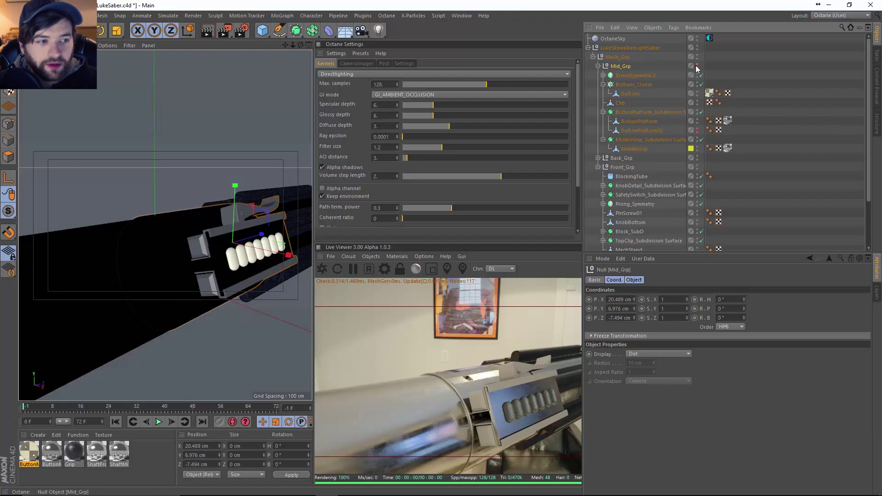
left_click(697, 66)
left_click(696, 66)
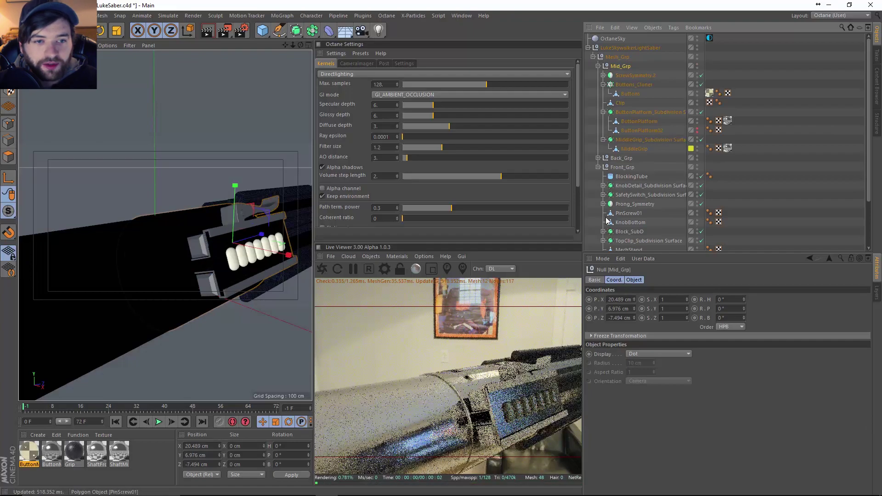
Move Block_SubD from Front_Grp into Mid_Grp and hide Mid_Grp to reveal any parts still outside it.
left_click(196, 249)
left_click_drag(626, 234, 621, 68)
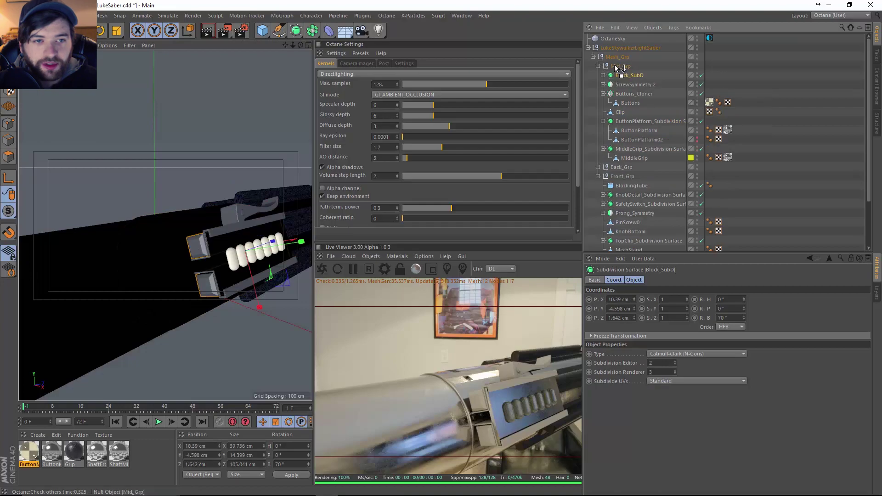
left_click(697, 65)
left_click(697, 66)
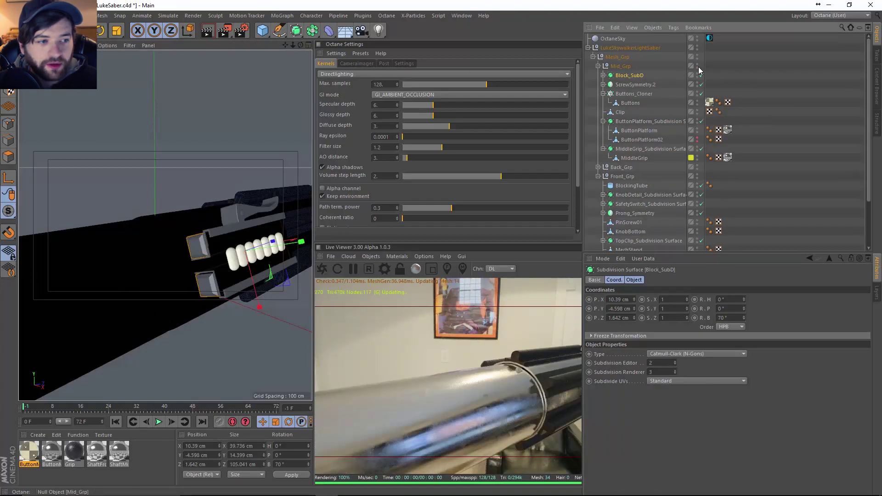
left_click(697, 66)
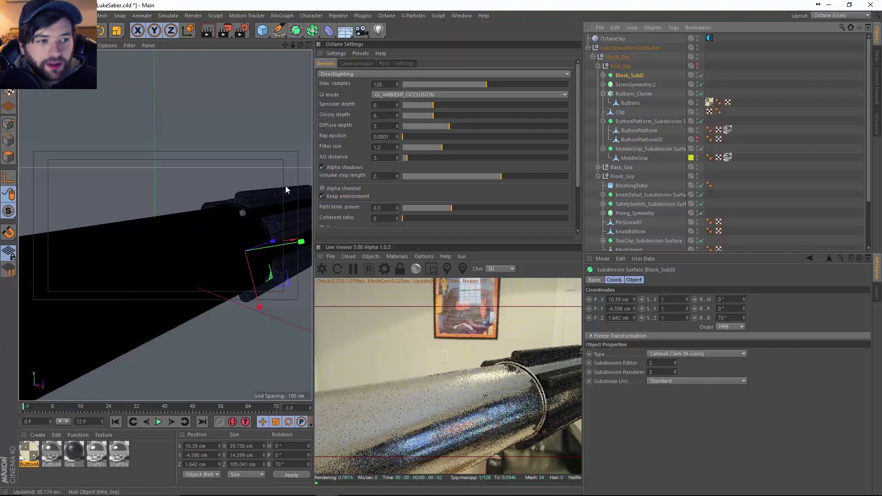
Move PinScrew01 from Front_Grp into Mid_Grp and make Mid_Grp visible again.
left_click(240, 210)
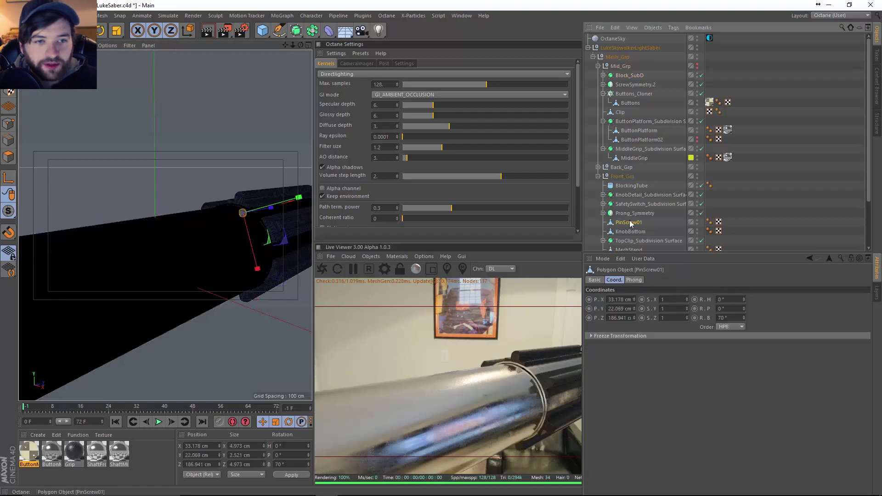
left_click_drag(620, 69, 621, 67)
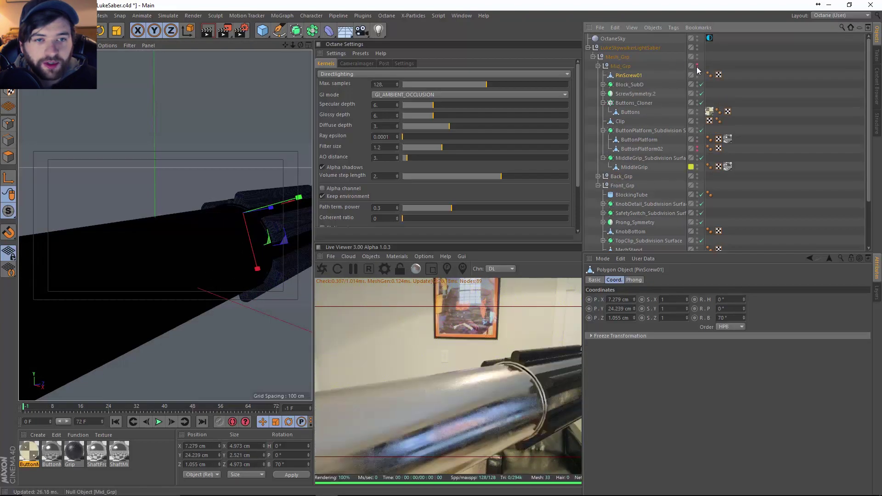
left_click(697, 66)
left_click(599, 186)
Apply the ButtonMetal material to both ScrewSymmetry.2 and Block_SubD.
left_click_drag(181, 271, 211, 220, "alt")
left_click(210, 220)
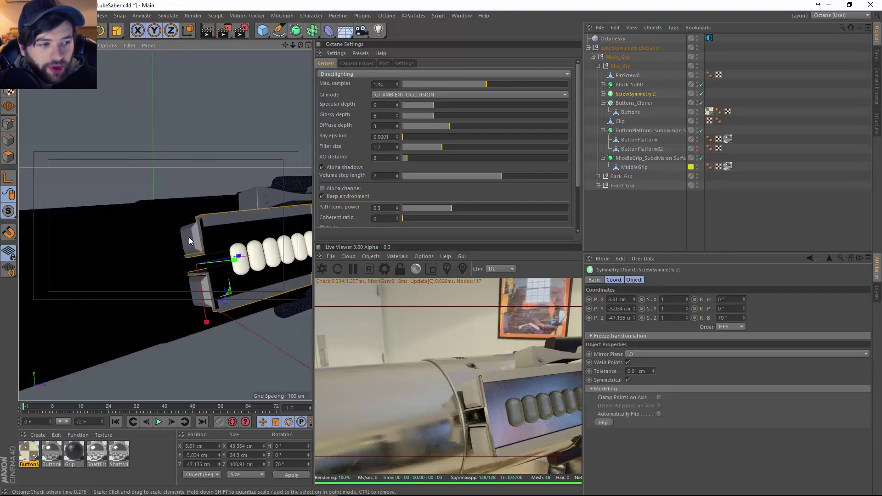
left_click(185, 241, "shift")
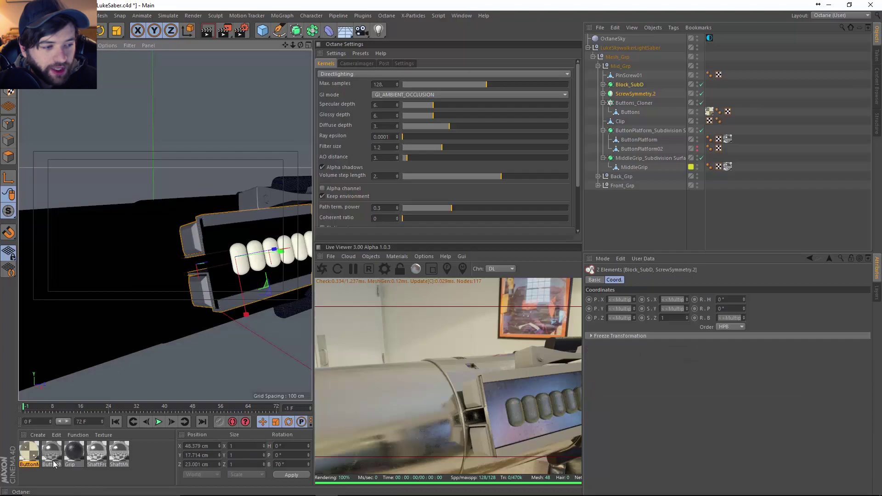
left_click(120, 455)
right_click(122, 459)
left_click(97, 473)
right_click(47, 458)
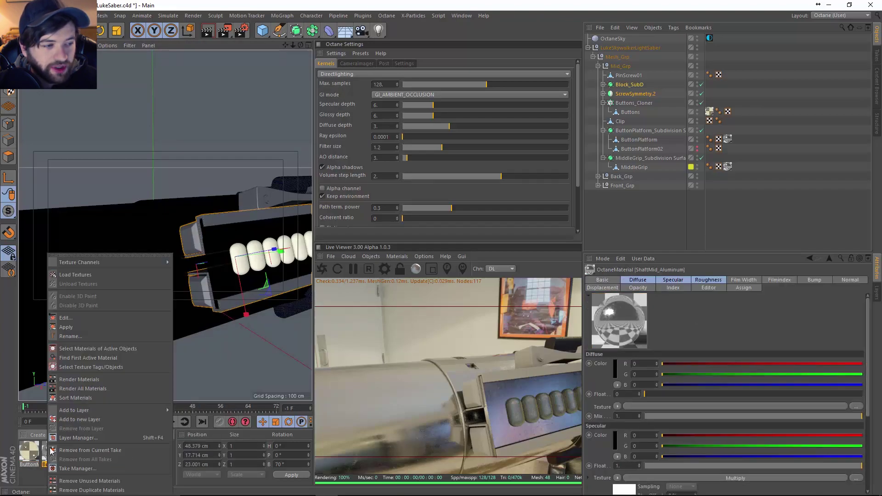
left_click(72, 330)
Copy ButtonMetal's roughness image texture into its bump channel.
left_click_drag(236, 329, 180, 324, "alt")
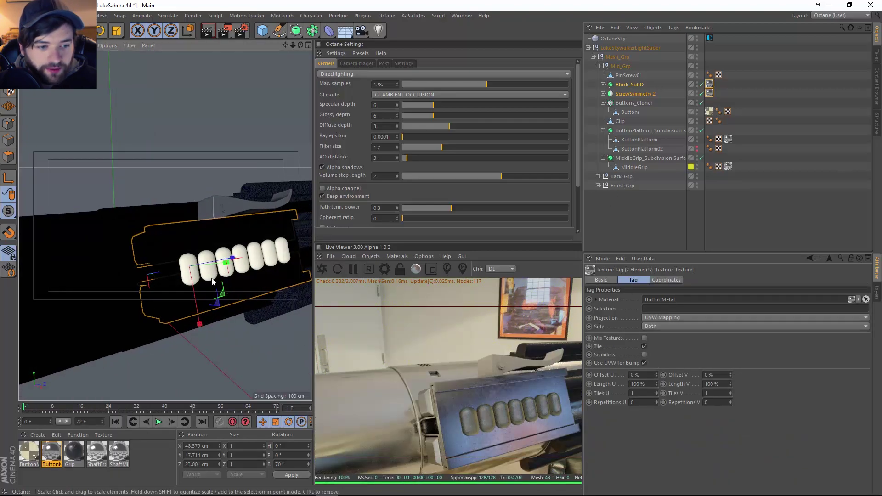
left_click_drag(207, 279, 288, 296, "alt")
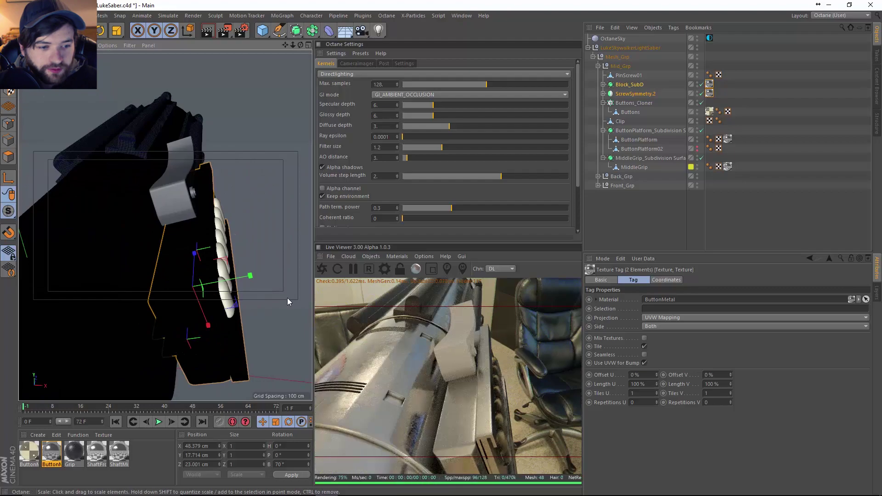
left_click_drag(215, 287, 205, 263, "alt")
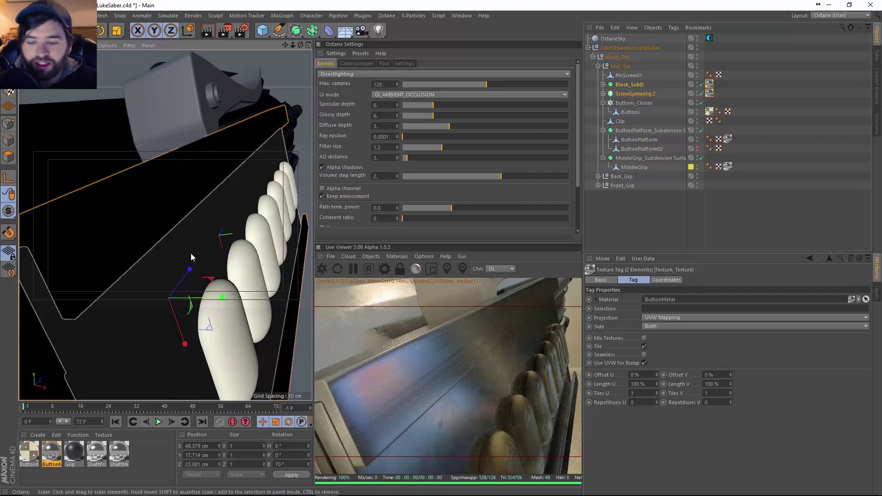
left_click_drag(193, 244, 183, 214, "alt")
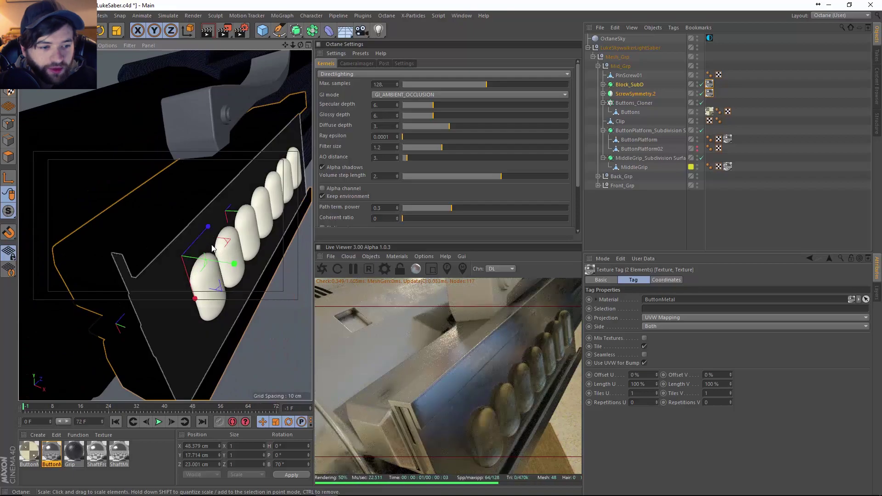
left_click(112, 475)
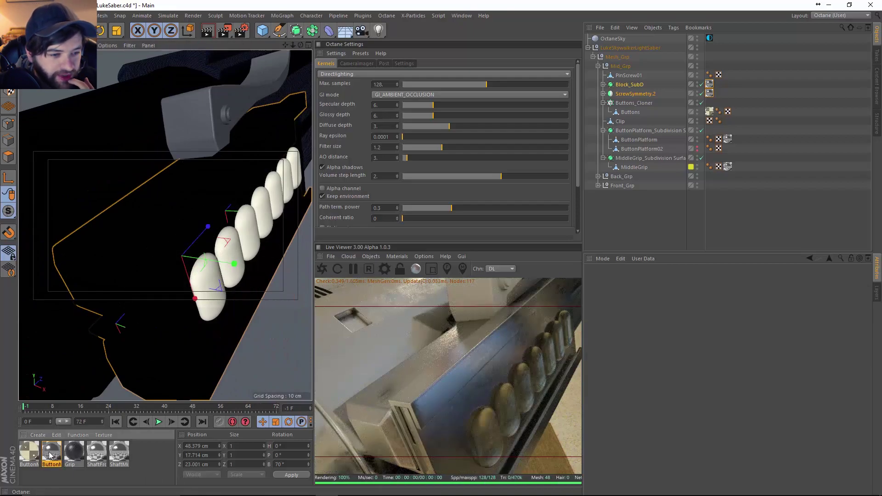
double_click(50, 455)
left_click(154, 238)
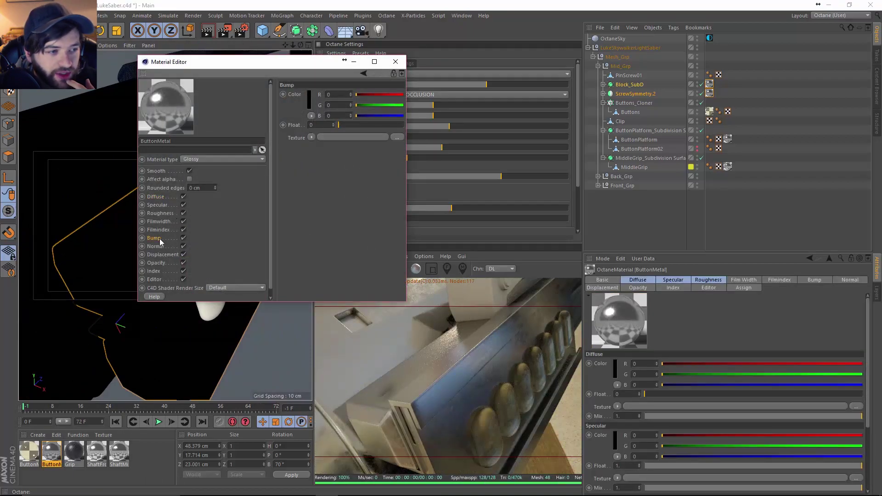
left_click(162, 213)
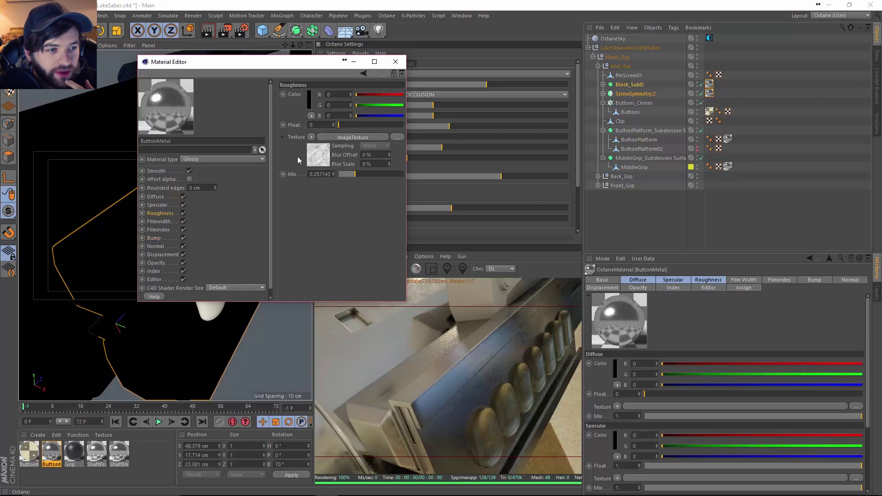
left_click(311, 138)
left_click(154, 238)
left_click(311, 137)
left_click(327, 180)
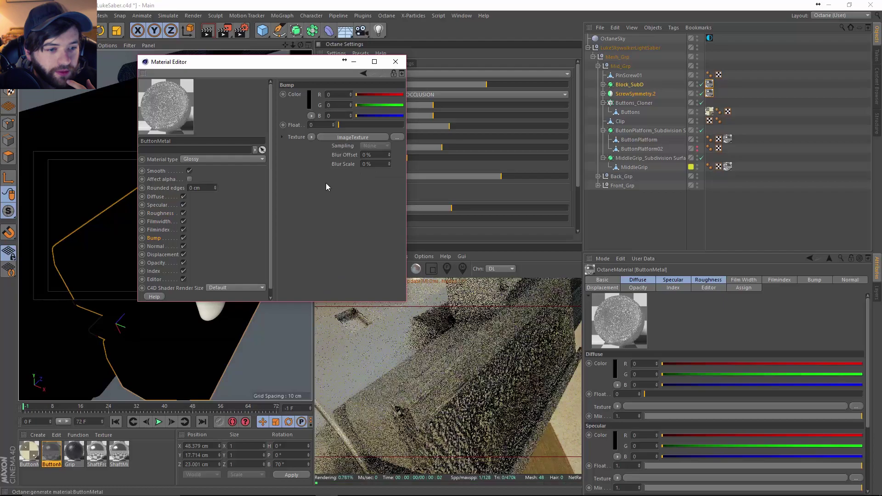
Try powers of 0.2 and 0.01 on ButtonMetal's bump texture, settle on 0.005 and turn off Invert.
left_click(352, 137)
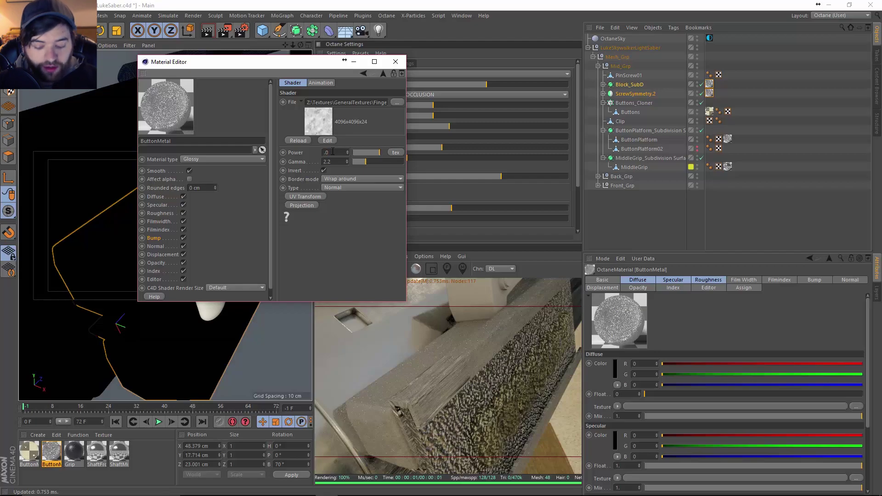
type("0.2")
key("Return")
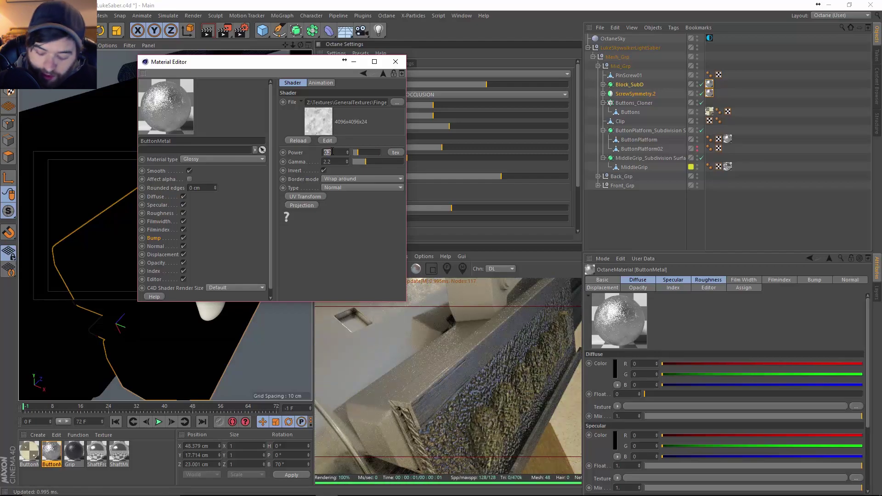
key("Return")
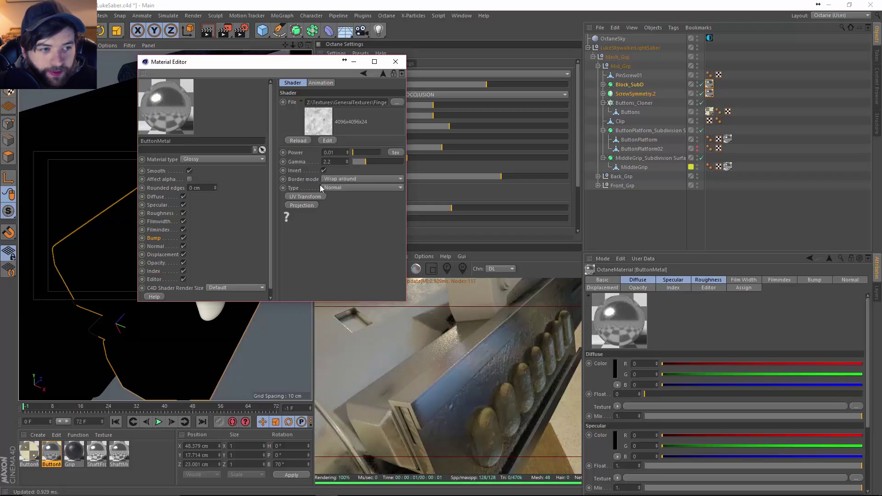
left_click(323, 170)
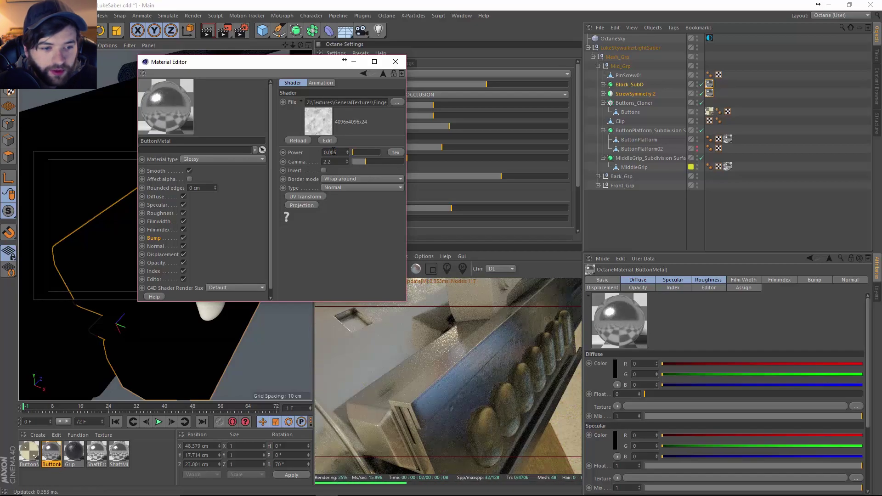
left_click_drag(438, 365, 478, 386)
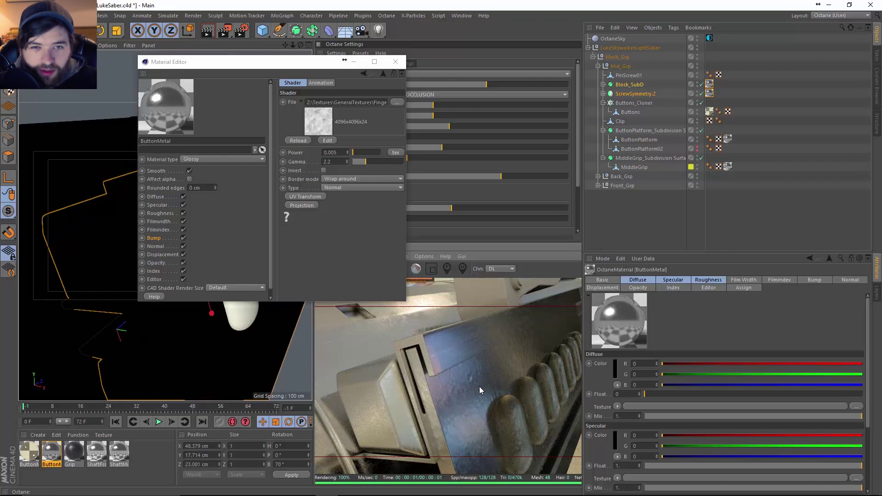
left_click_drag(487, 393, 455, 383)
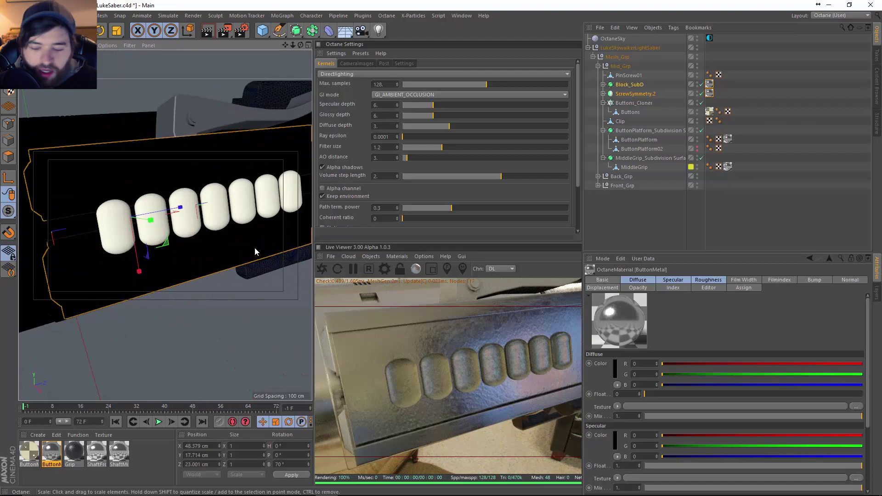
Set the U and V length of ButtonPlatform's ButtonMetal texture projection to 800%.
left_click_drag(254, 246, 201, 256, "alt")
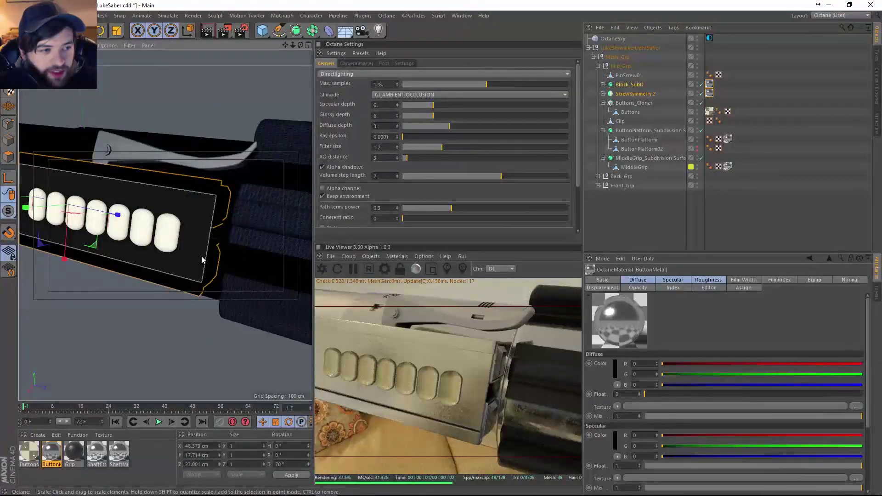
left_click(201, 255)
left_click(728, 140)
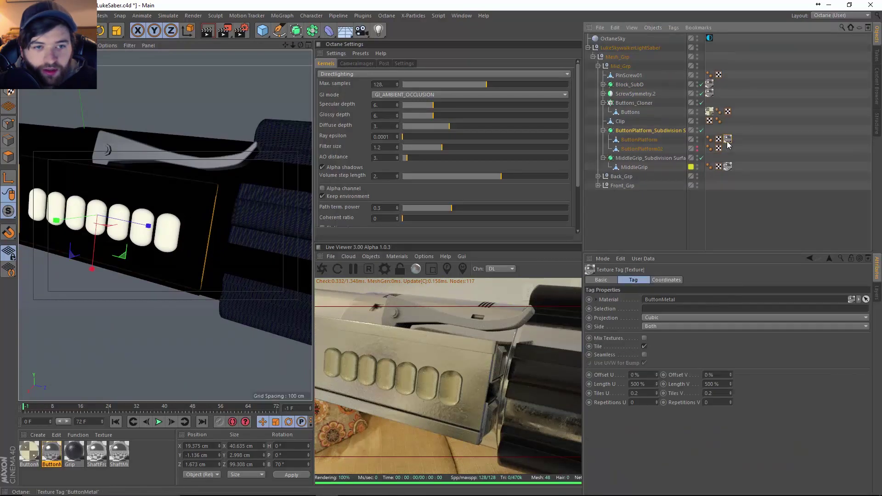
left_click(650, 385)
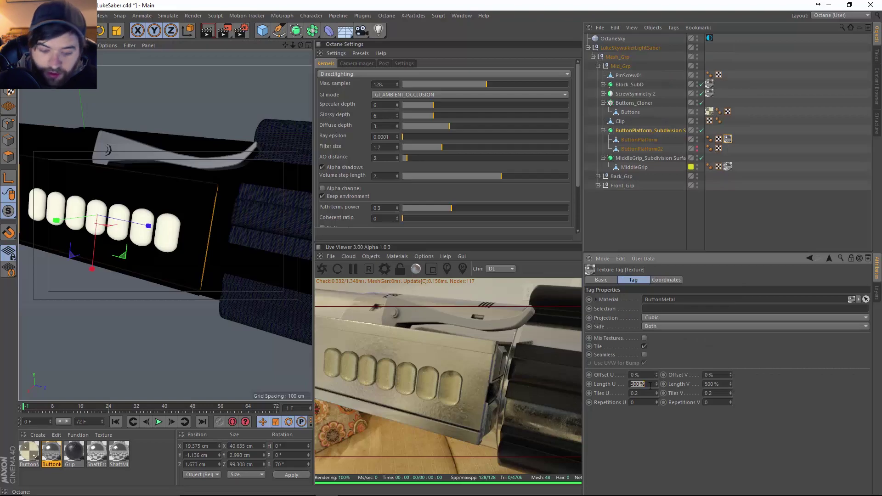
type("800")
key("Return")
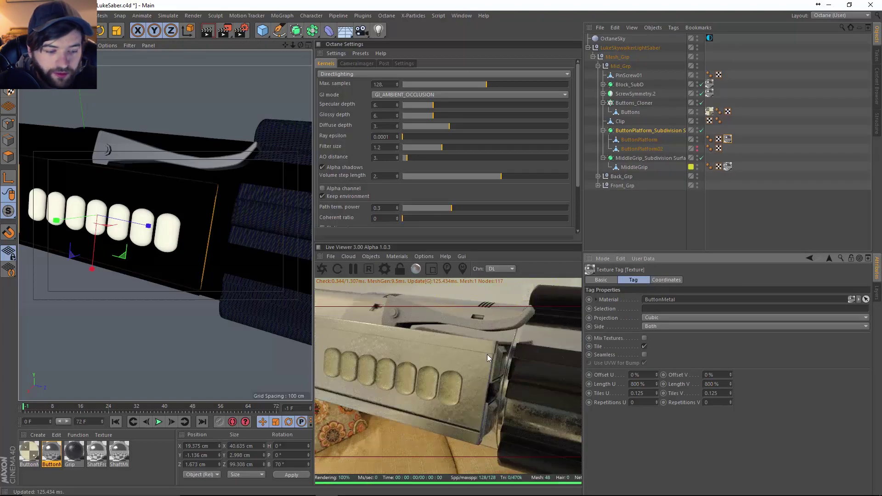
left_click_drag(467, 394, 530, 399)
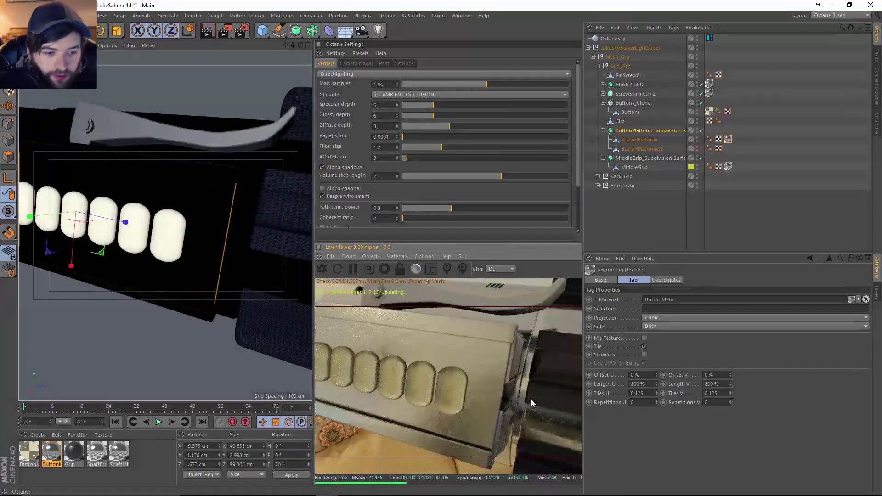
Try 50% for the U and V length of ButtonPlatform's ButtonMetal texture projection, and settle on 80% for both.
left_click(642, 393)
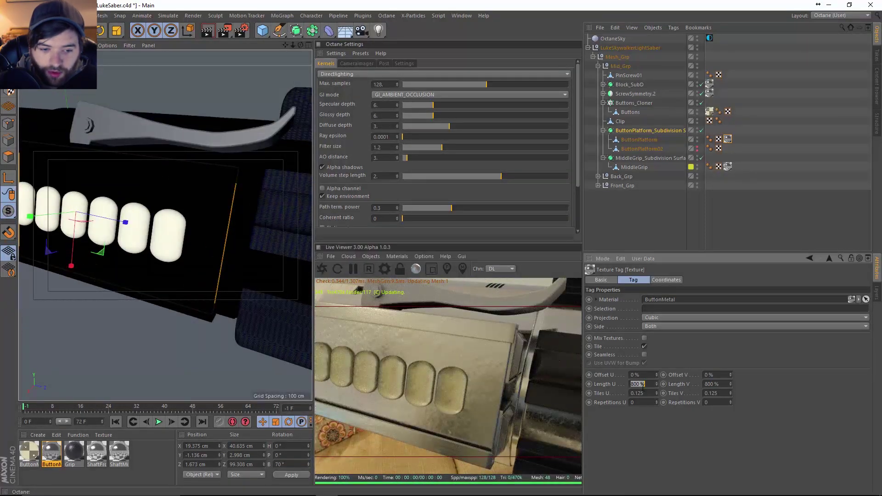
type("50")
key("Return")
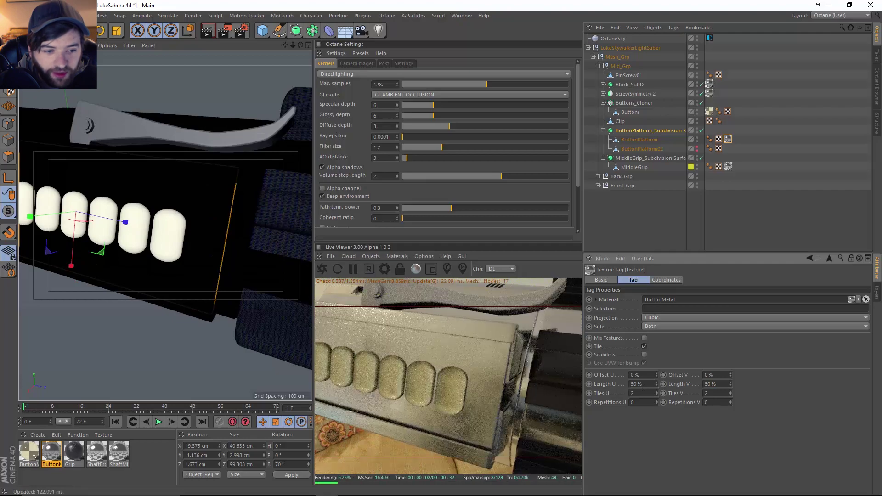
left_click_drag(560, 380, 528, 401)
left_click(650, 388)
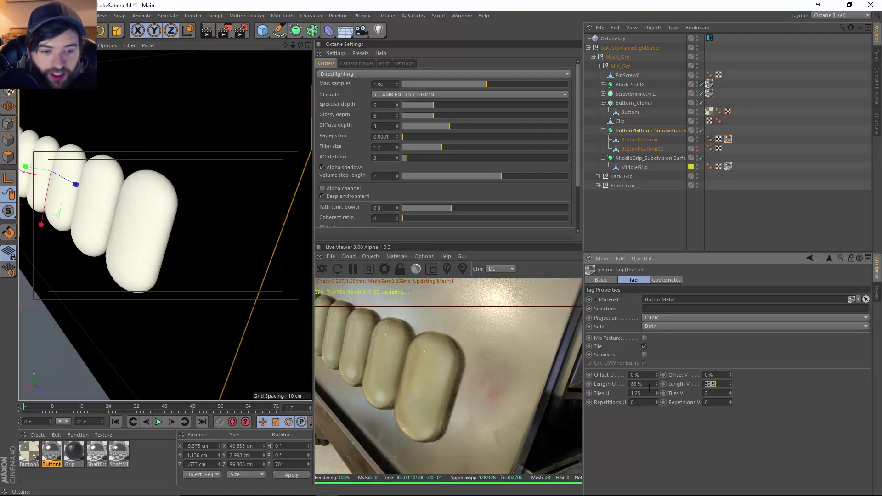
type("80")
key("Return")
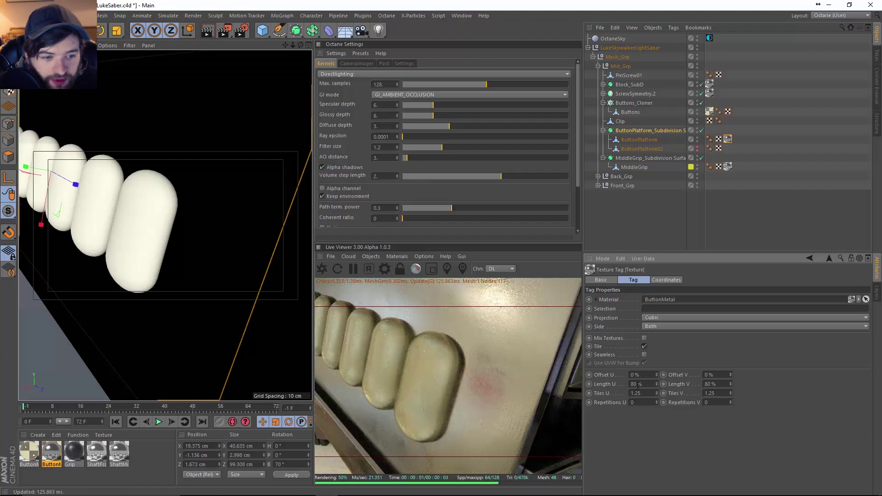
left_click_drag(507, 418, 495, 384)
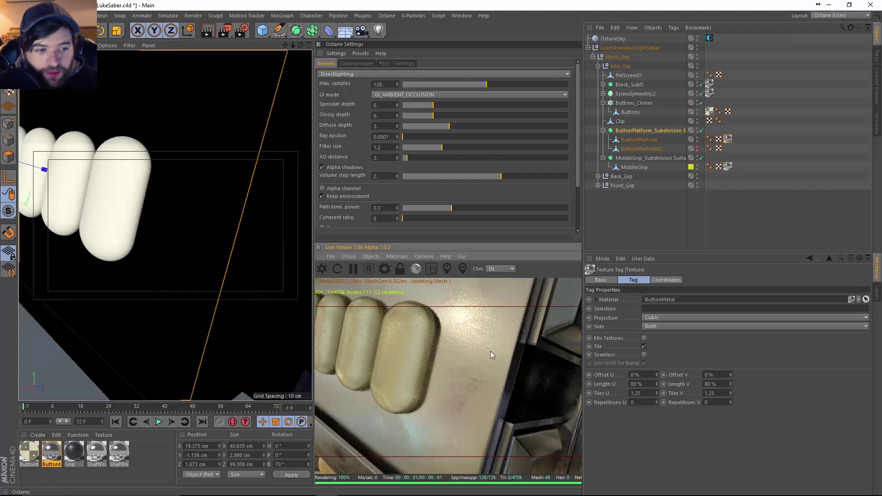
left_click_drag(448, 429, 437, 400)
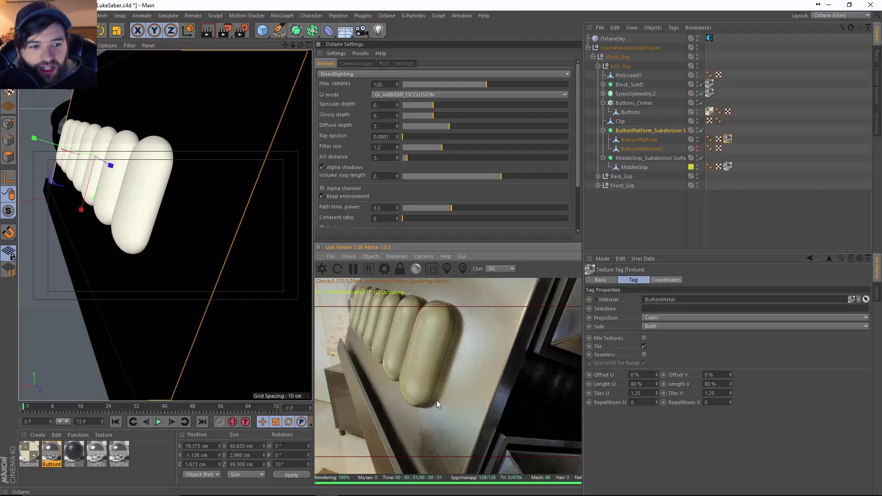
Apply the ButtonMetal material to the Clip object above the buttons.
scroll(100, 259, "down", 5)
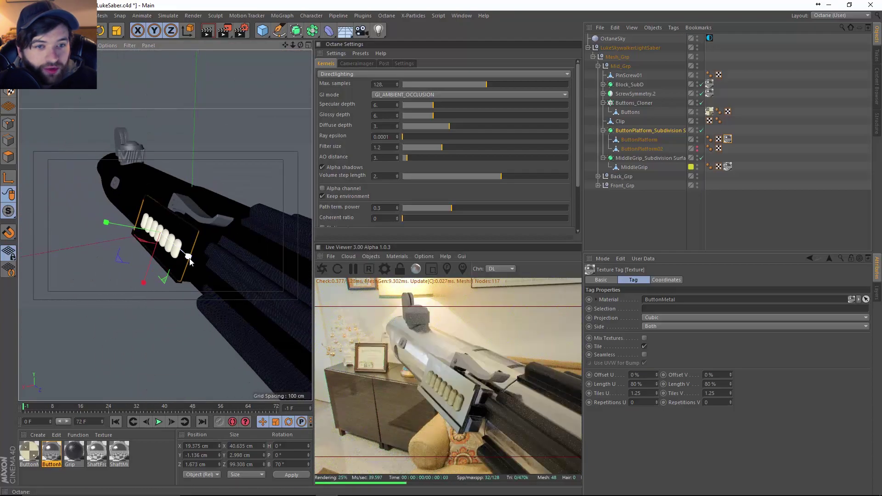
scroll(218, 261, "up", 5)
left_click_drag(218, 254, 219, 327, "alt")
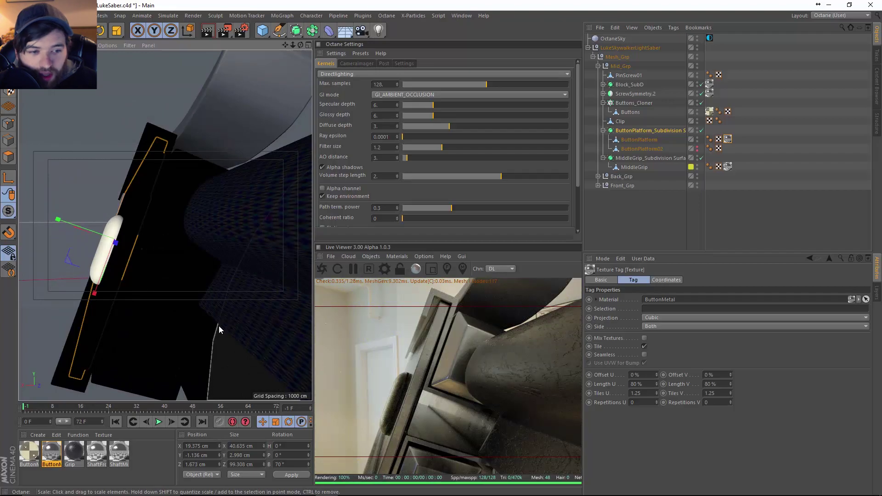
left_click_drag(214, 318, 214, 244, "alt")
left_click(213, 243)
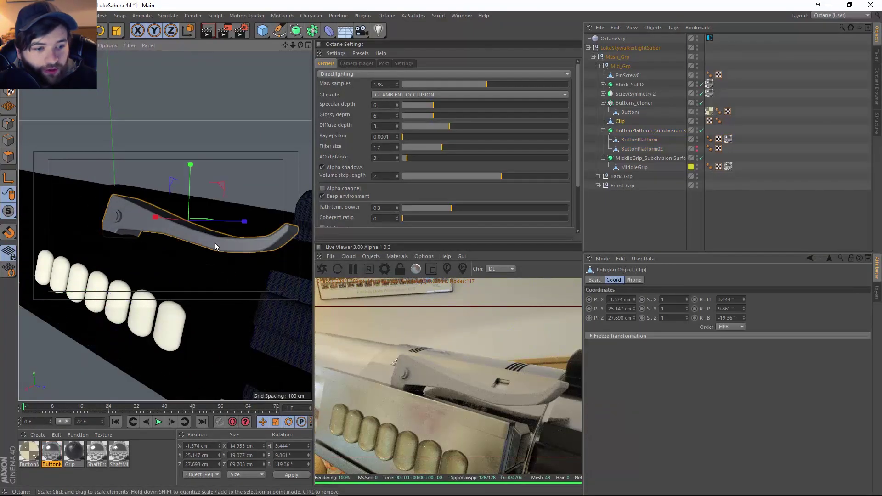
right_click(56, 454)
left_click(84, 326)
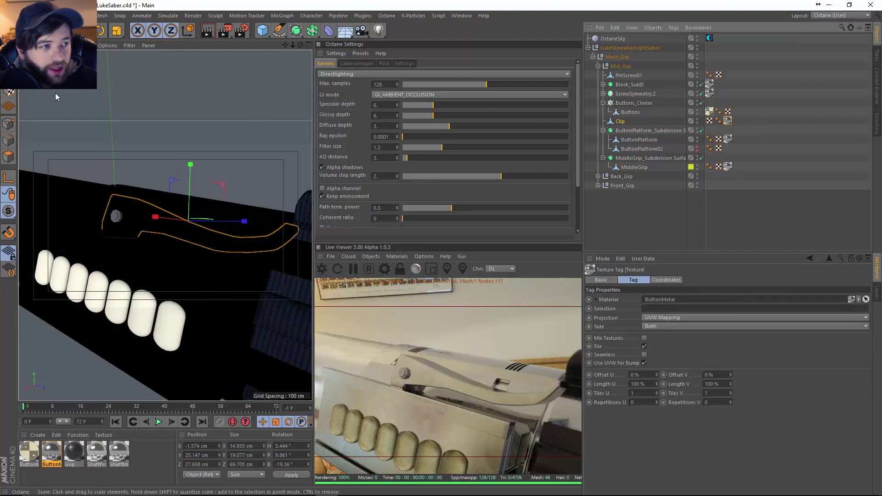
Set the Clip's ButtonMetal texture projection to Cubic and fit it to the object.
left_click(11, 92)
left_click(655, 317)
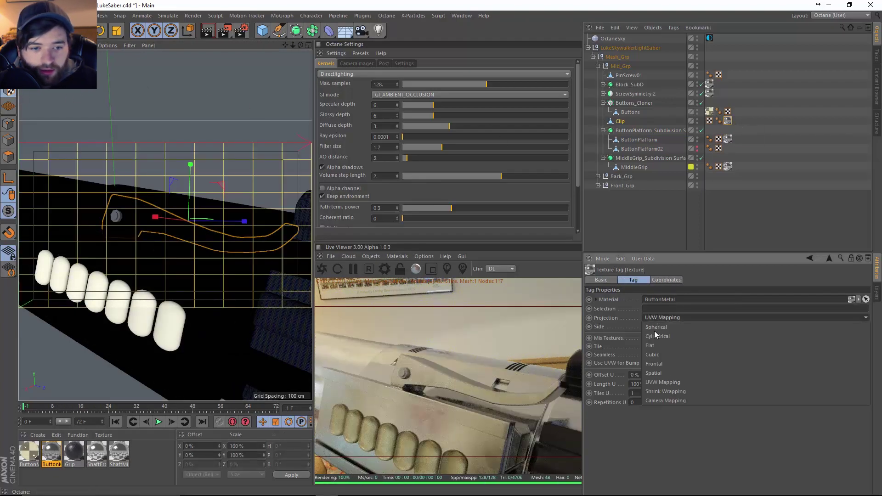
left_click(657, 356)
right_click(728, 120)
left_click(745, 282)
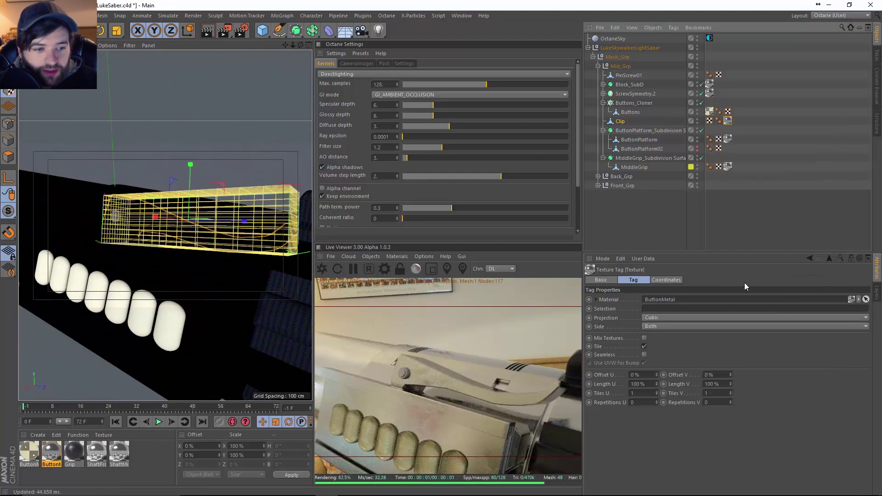
Apply the ButtonMetal material to PinScrew01 beside the clip and clear the selection.
scroll(285, 251, "up", 5)
left_click_drag(283, 252, 211, 246, "alt")
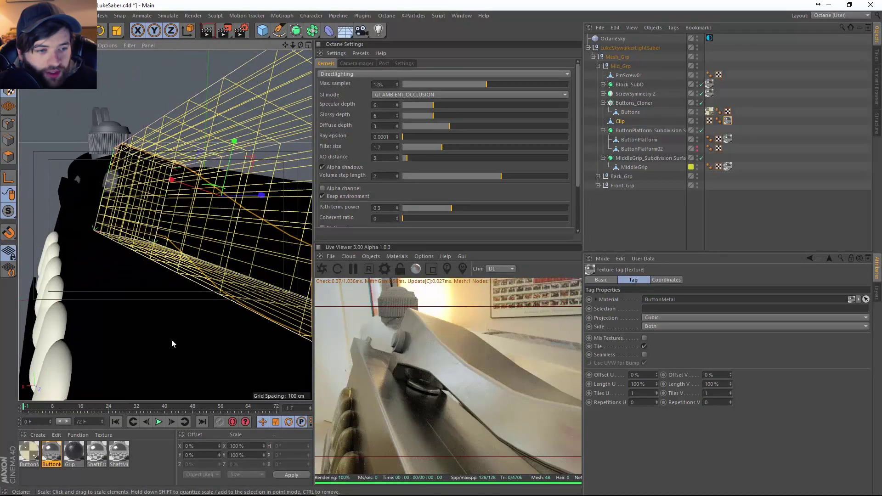
left_click(106, 183)
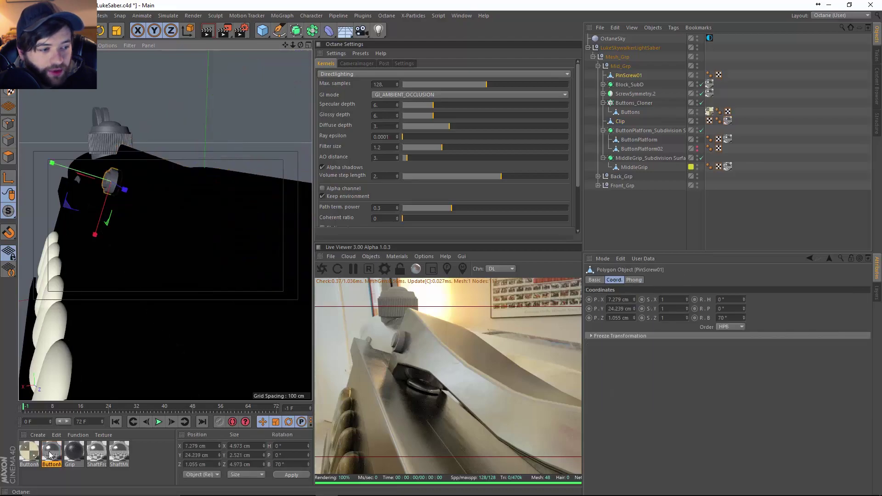
right_click(52, 454)
left_click(87, 334)
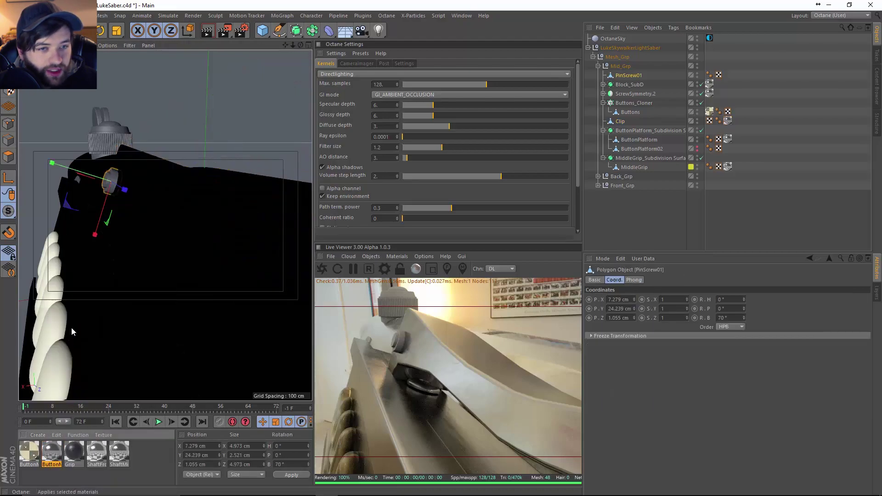
left_click(757, 210)
Examine the saber's grip end, front knobs and shaft in the live render to find the parts still lacking a material.
left_click_drag(174, 258, 151, 304, "alt")
scroll(252, 281, "up", 6)
scroll(203, 277, "down", 3)
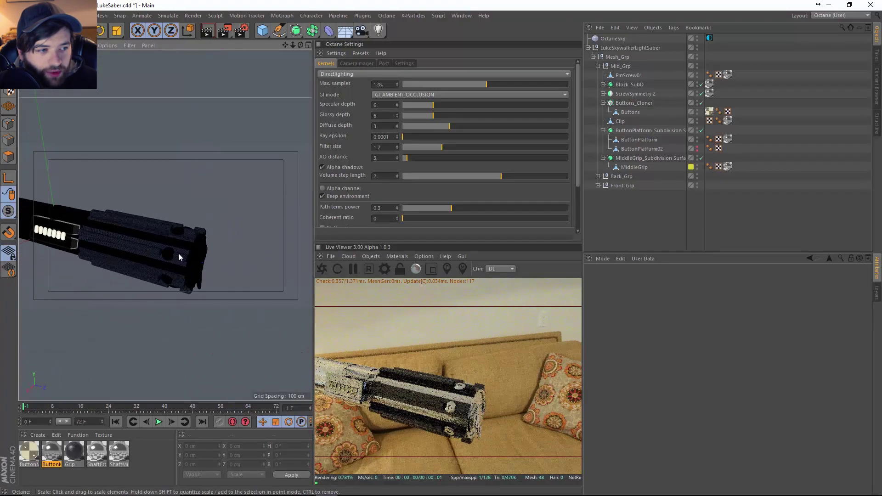
scroll(167, 262, "up", 5)
scroll(203, 267, "down", 5)
scroll(215, 257, "up", 3)
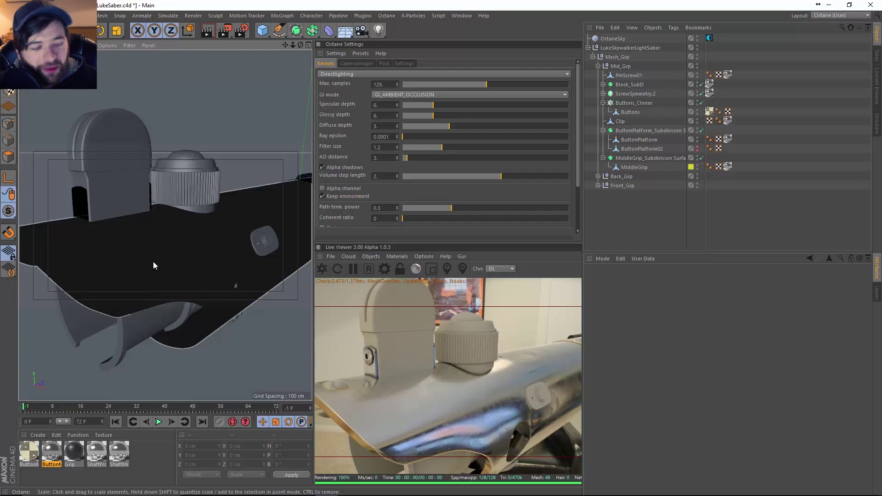
left_click_drag(208, 246, 204, 306, "alt")
left_click_drag(265, 354, 257, 273, "alt")
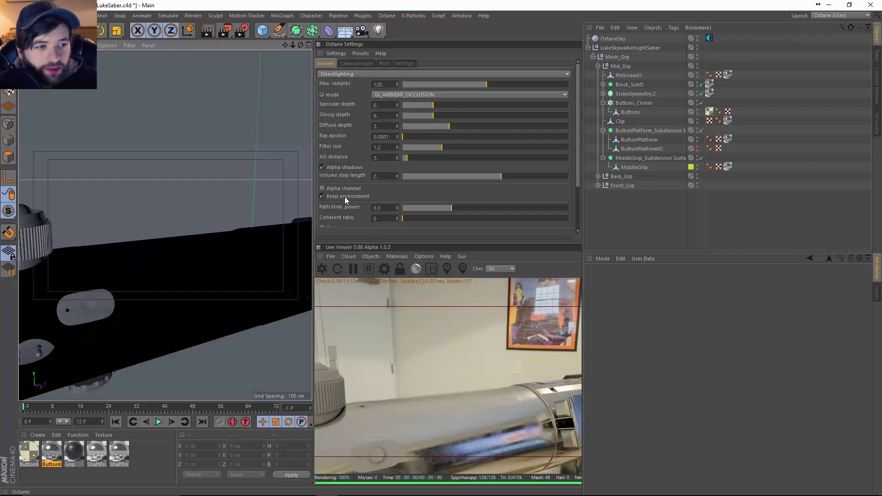
Turn off Keep environment and enable Alpha channel in the Octane kernel settings.
left_click(322, 196)
left_click(322, 188)
left_click_drag(227, 286, 224, 228, "alt")
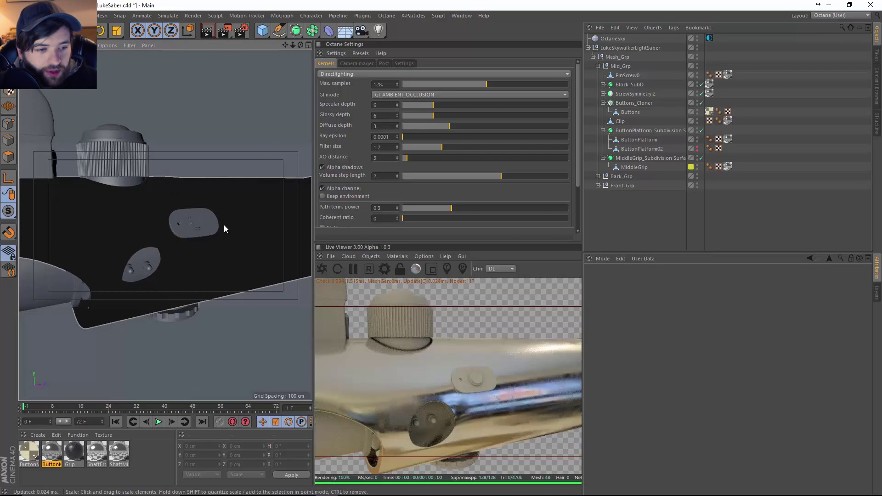
With the SafetySwitch subdivision surface selected, create a new Octane material and name it RoughAluminum.
left_click(185, 233)
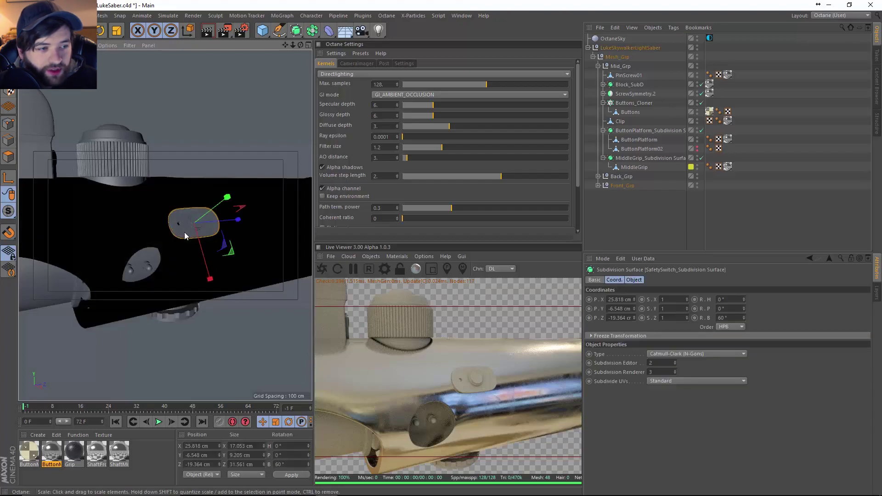
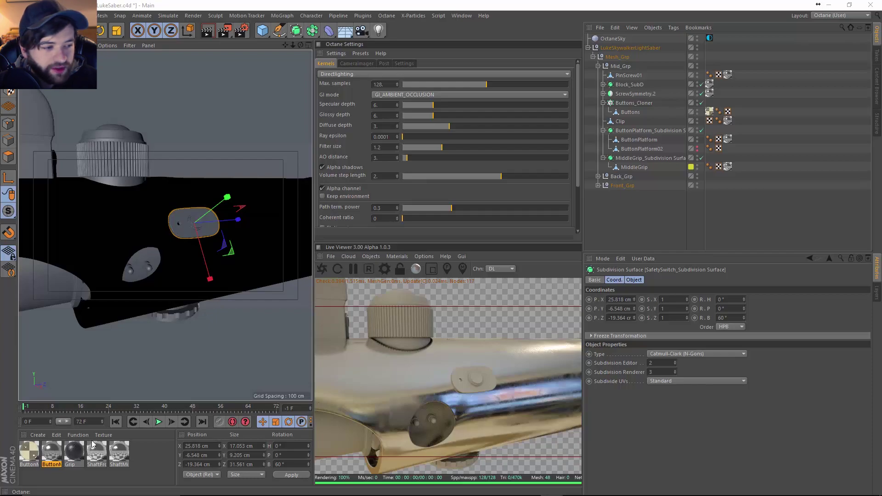
left_click(38, 435)
mouse_move(61, 369)
mouse_move(180, 344)
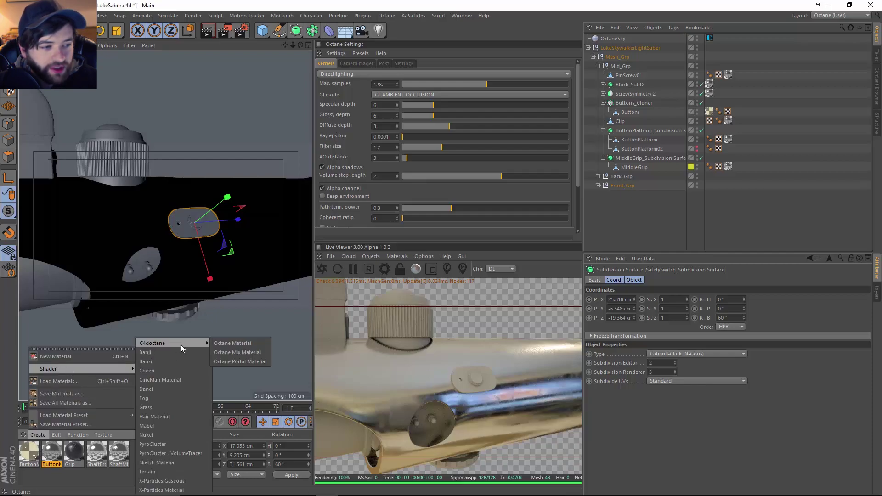
left_click(232, 344)
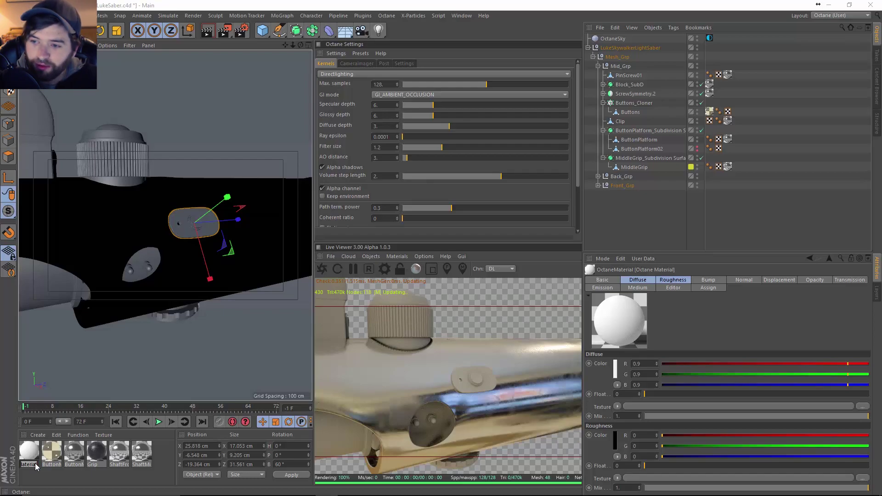
type("Roug")
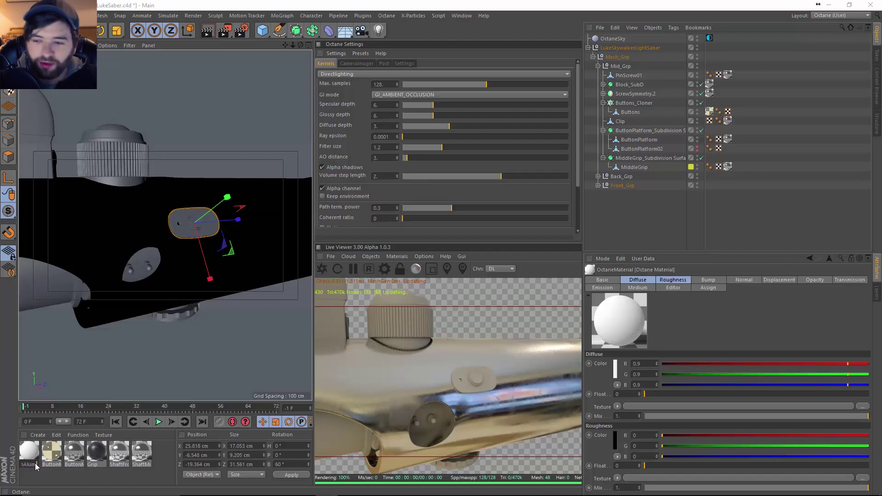
type("hAluminum")
key("Return")
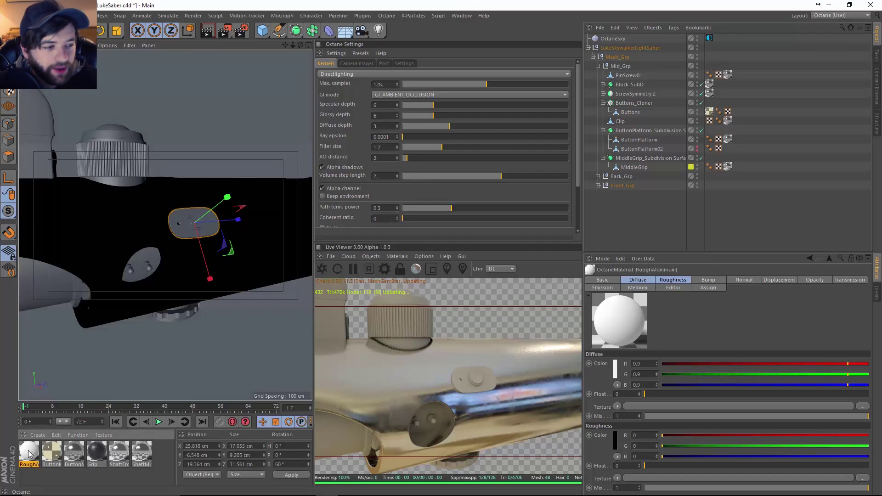
Open RoughAluminum for editing and set its material type to Glossy.
double_click(29, 454)
left_click(223, 159)
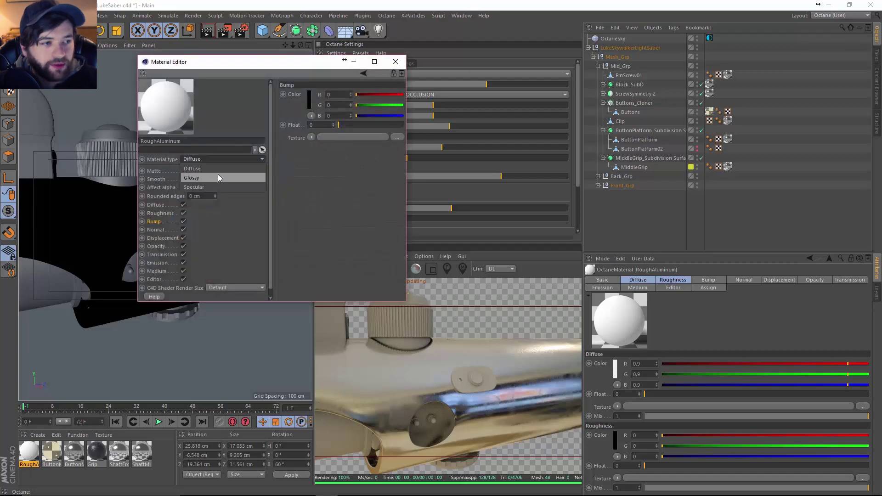
left_click(218, 175)
left_click_drag(236, 63, 515, 152)
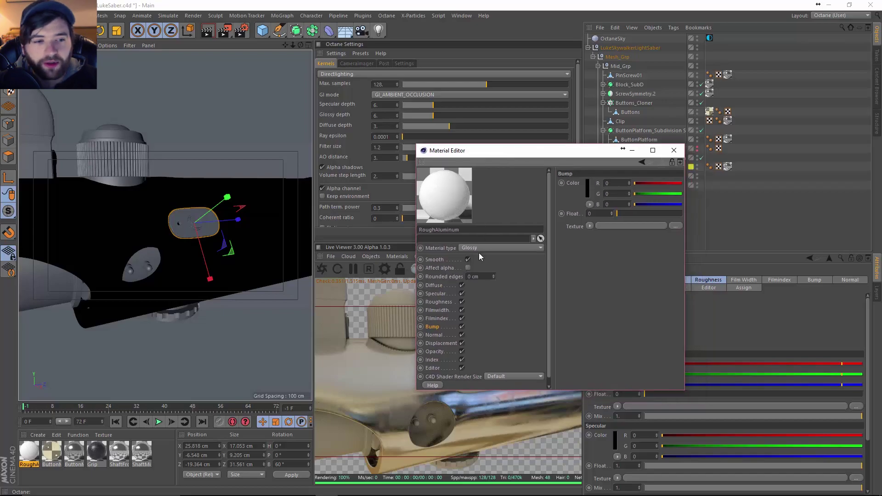
Set RoughAluminum's diffuse color to black and raise its index to about 4.1.
left_click(433, 285)
left_click(587, 189)
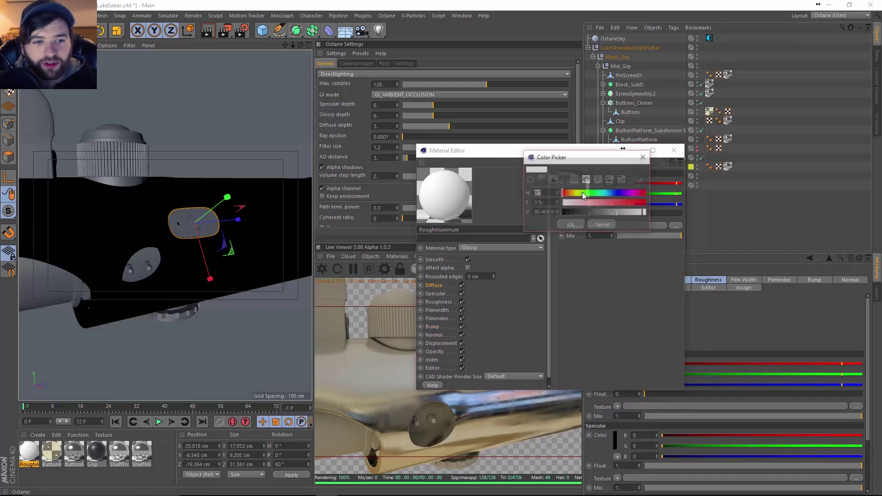
left_click(570, 225)
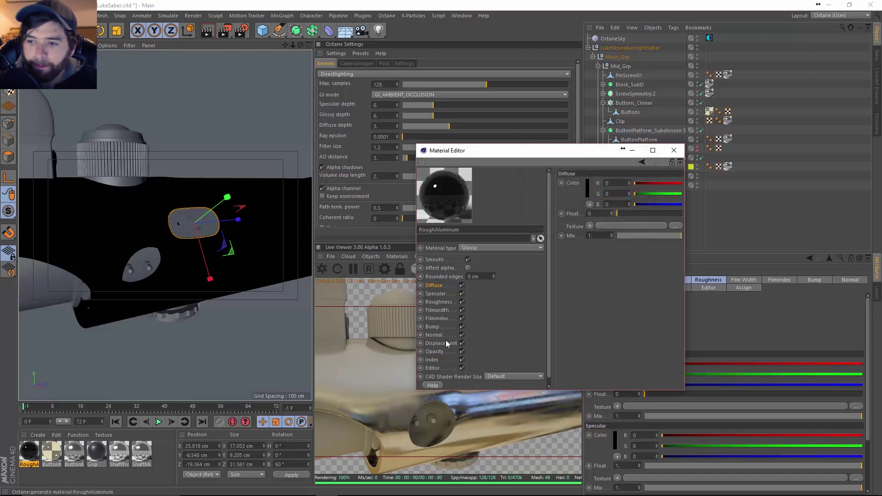
left_click(432, 359)
left_click_drag(618, 183, 644, 183)
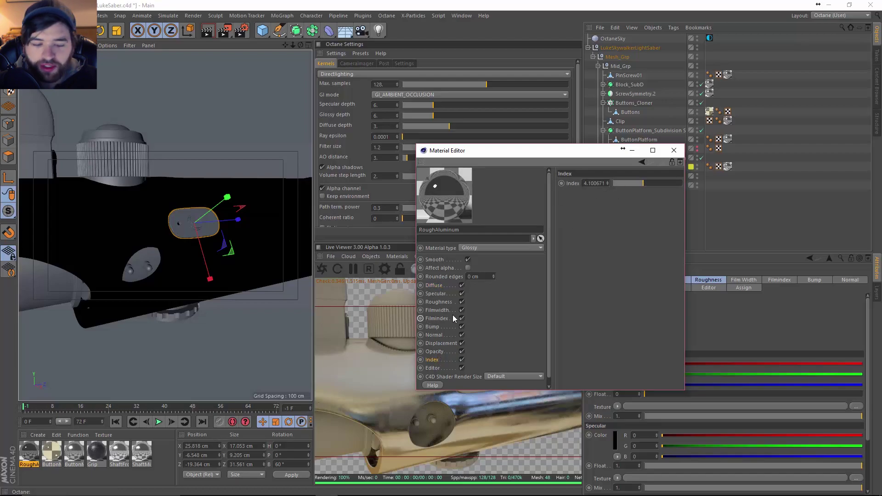
Load the FingerPrints_Glossiness_GW_001 image into RoughAluminum's roughness through an Octane ImageTexture, without copying it to the project location.
left_click(437, 303)
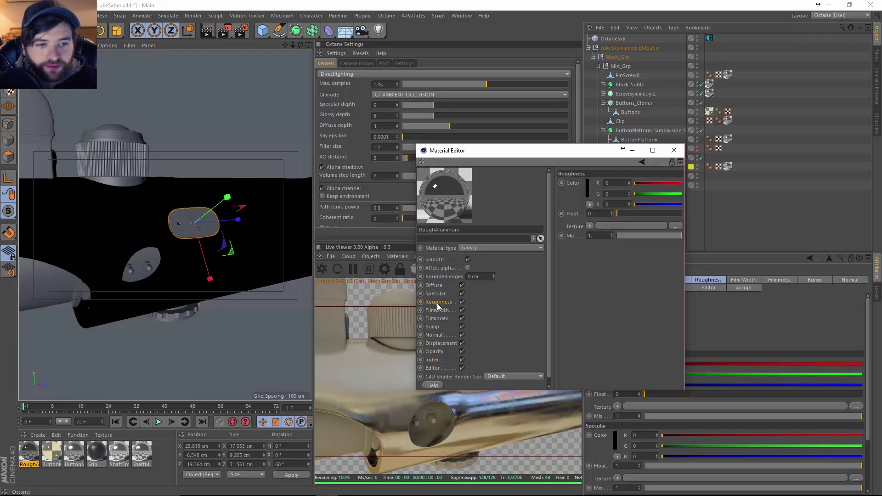
left_click(590, 226)
mouse_move(627, 407)
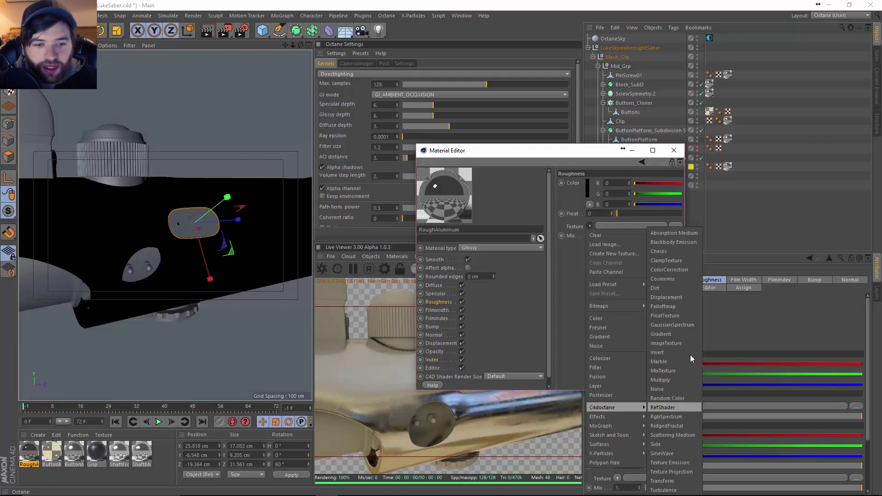
left_click(667, 343)
left_click(643, 227)
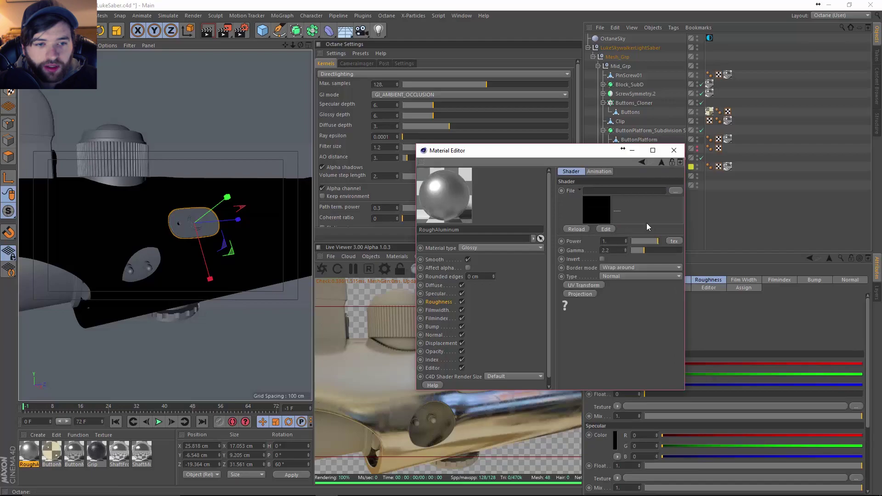
left_click(670, 190)
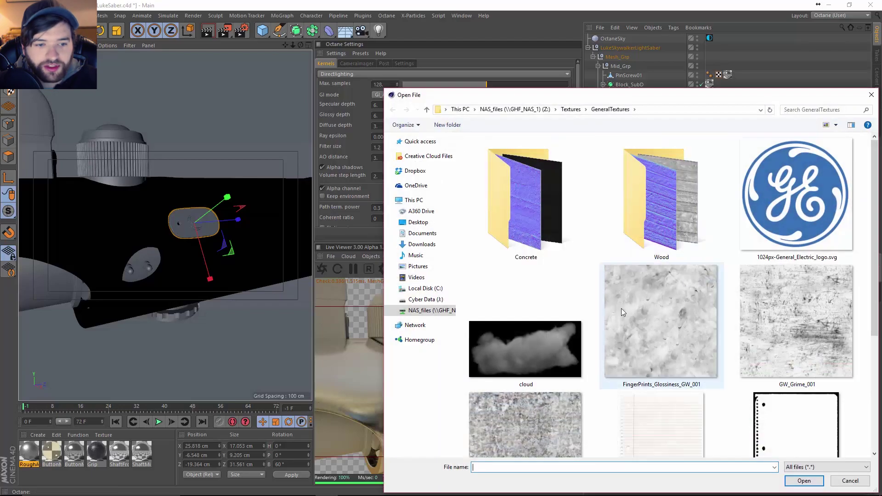
left_click(667, 344)
left_click(804, 481)
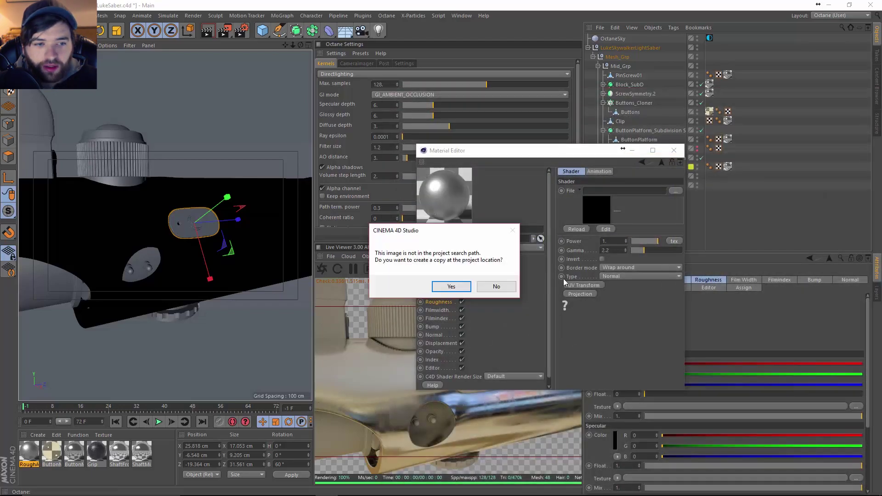
left_click(495, 287)
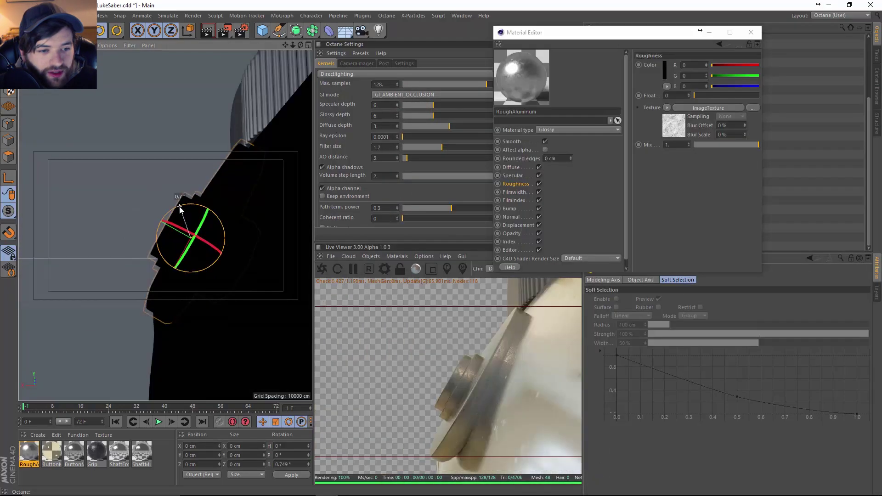
Rotate Safety_Grp about 3.5° in bank and shift it to about X -0.026 cm, Y -0.413 cm.
left_click_drag(180, 209, 241, 268)
key("e")
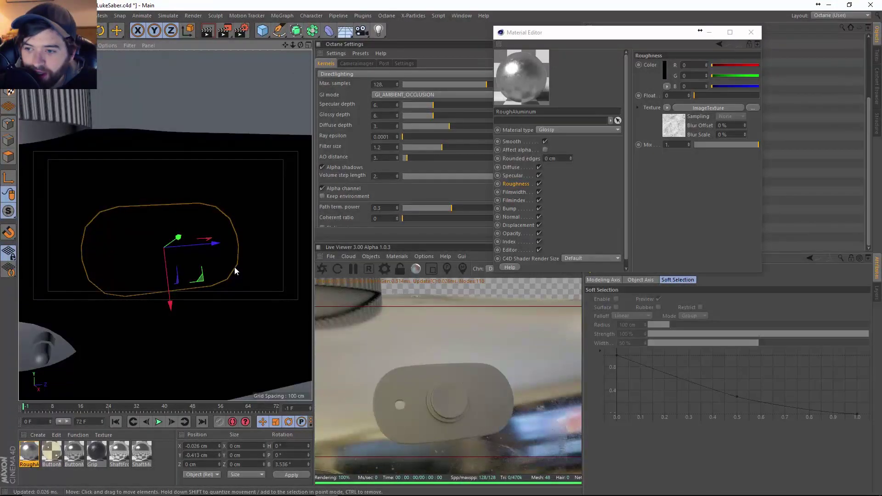
Lower the roughness texture mix of RoughAluminum to about 0.036 and check the safety switch from several angles.
left_click_drag(720, 144, 697, 146)
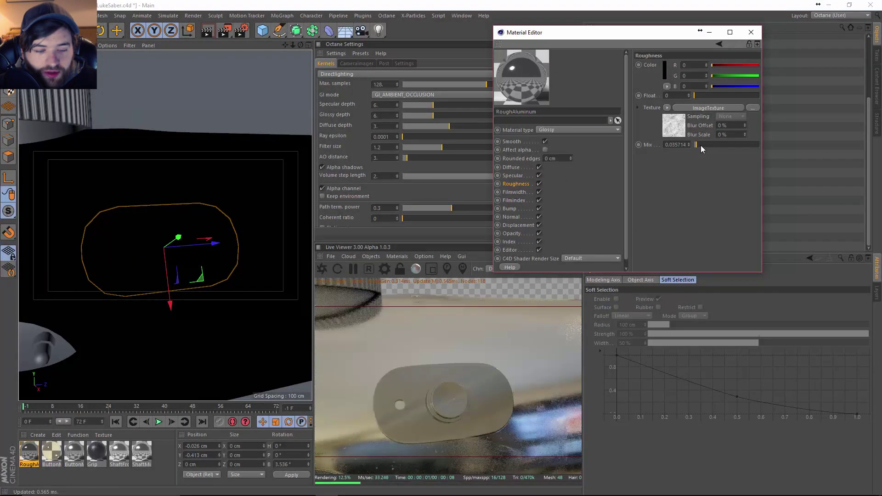
left_click_drag(172, 258, 277, 260, "alt")
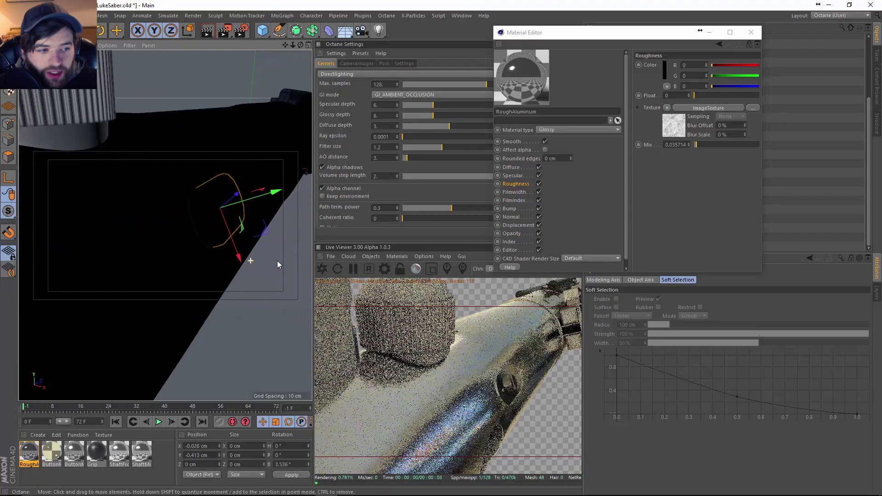
scroll(248, 251, "up", 5)
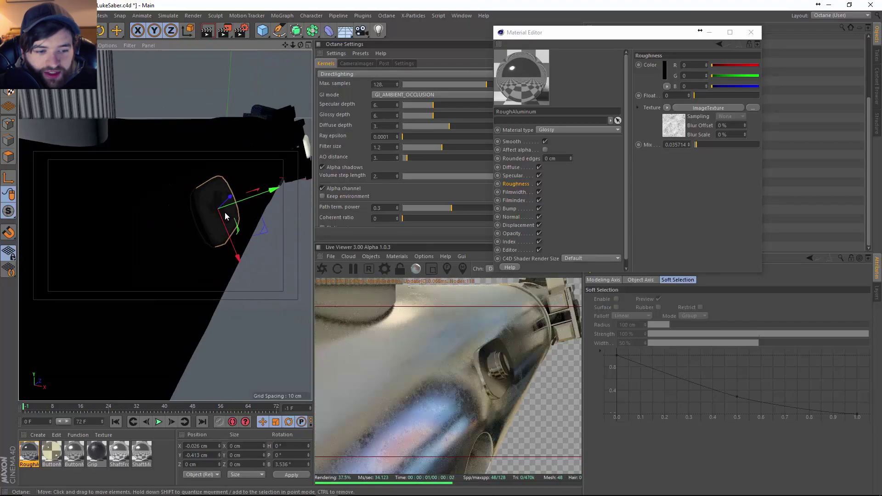
left_click_drag(228, 211, 210, 225, "alt")
scroll(172, 191, "down", 5)
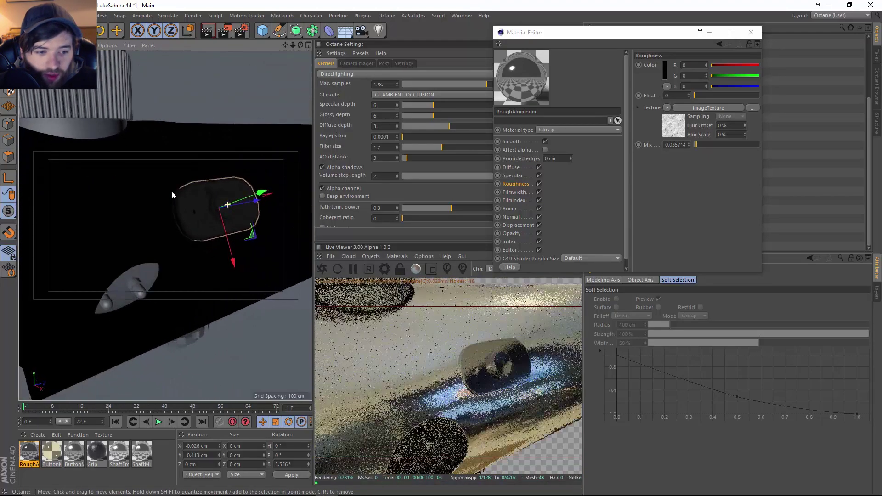
left_click(173, 189)
Set RotY of the OctaneSky environment tag to about 0.141 to rotate the lighting environment.
left_click_drag(596, 31, 379, 153)
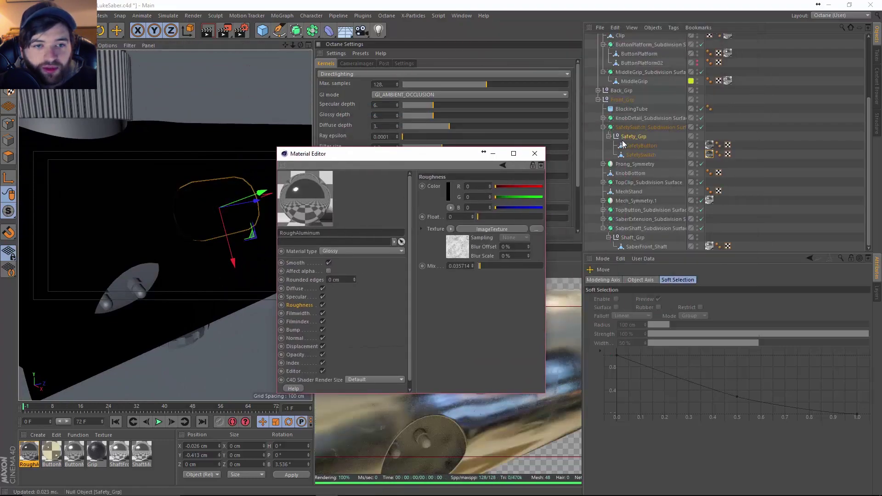
scroll(861, 65, "up", 5)
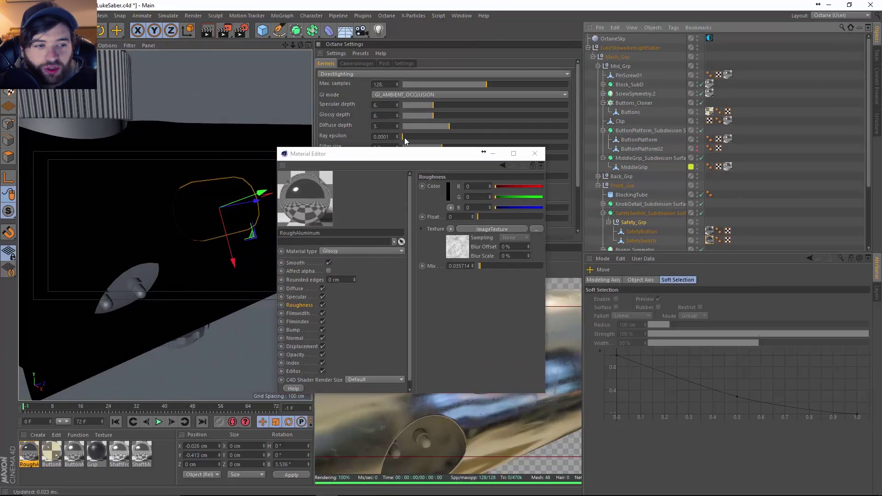
left_click_drag(402, 158, 497, 54)
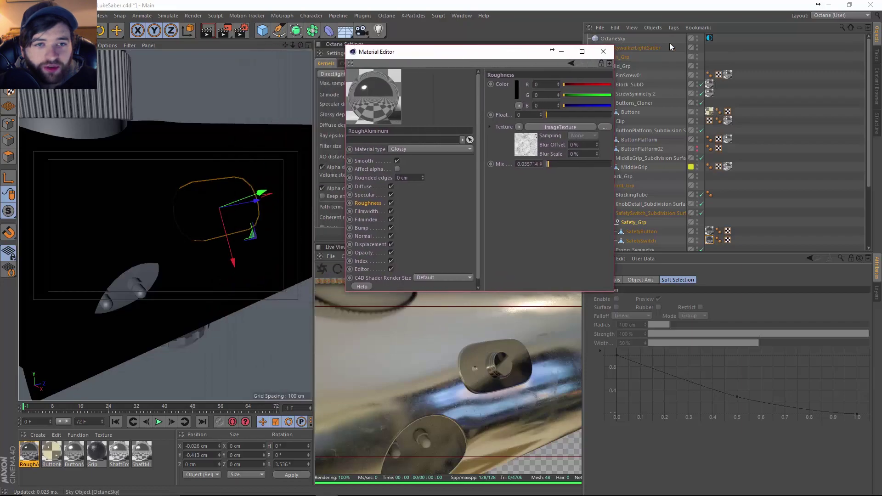
left_click(709, 38)
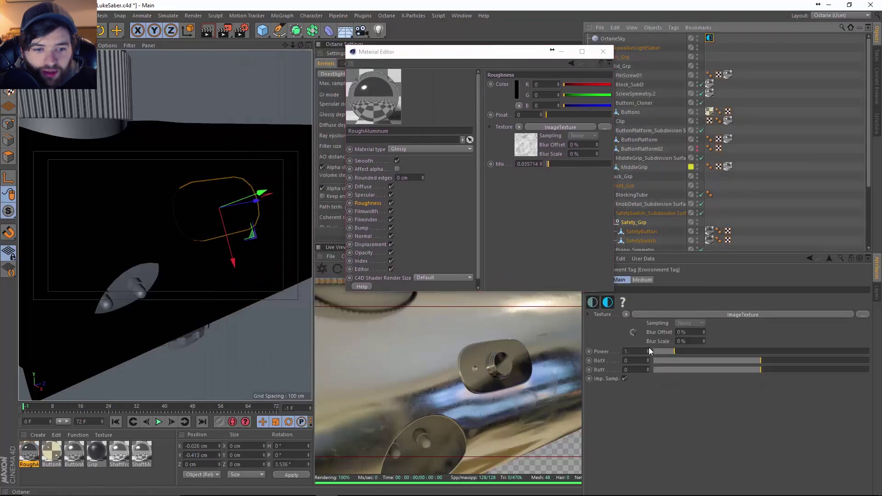
mouse_move(773, 368)
left_mouse_down()
mouse_move(796, 373)
mouse_move(776, 371)
left_mouse_up()
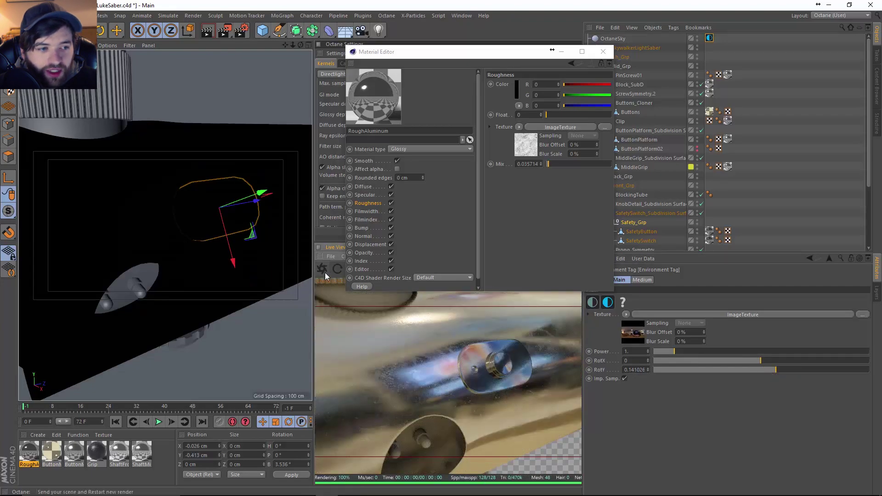
Set RoughAluminum's roughness texture mix to 1 and wrap its image texture in an Octane ColorCorrection shader.
left_click(374, 209)
left_click_drag(597, 164, 615, 168)
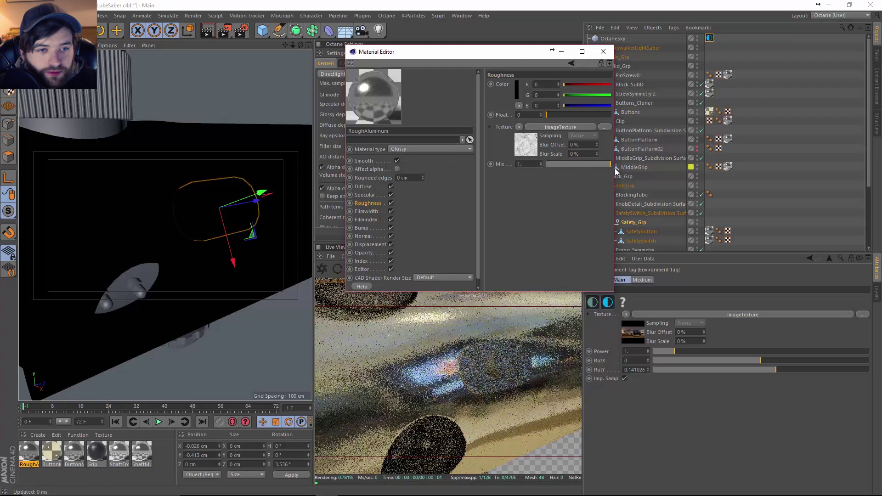
left_click(519, 127)
mouse_move(547, 320)
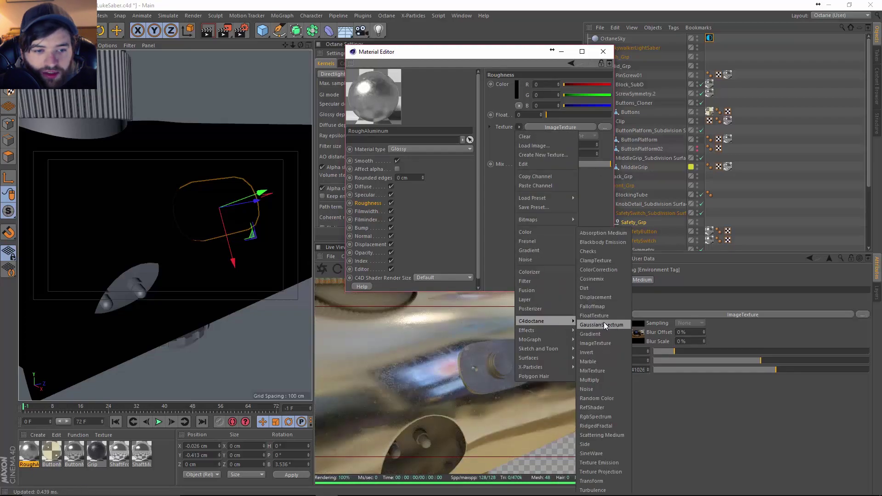
key("Escape")
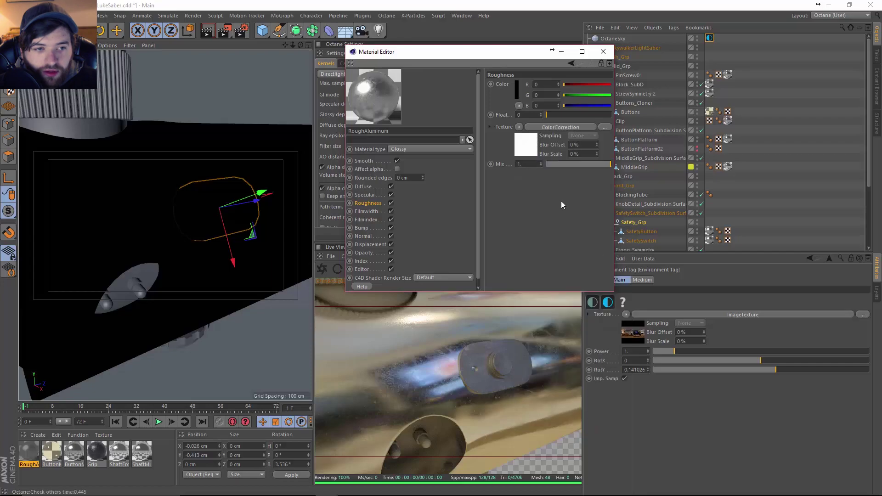
Set the roughness ColorCorrection's contrast to 1 and raise its gamma to about 3.84.
left_click(559, 127)
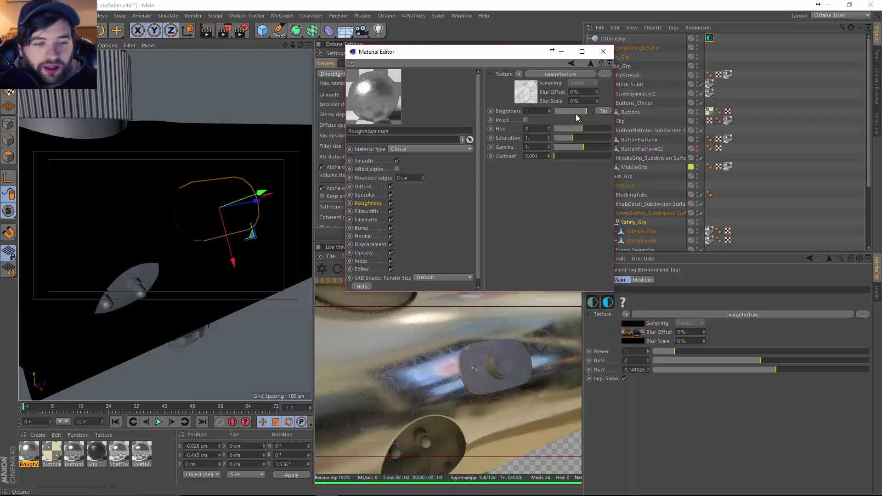
left_click(561, 156)
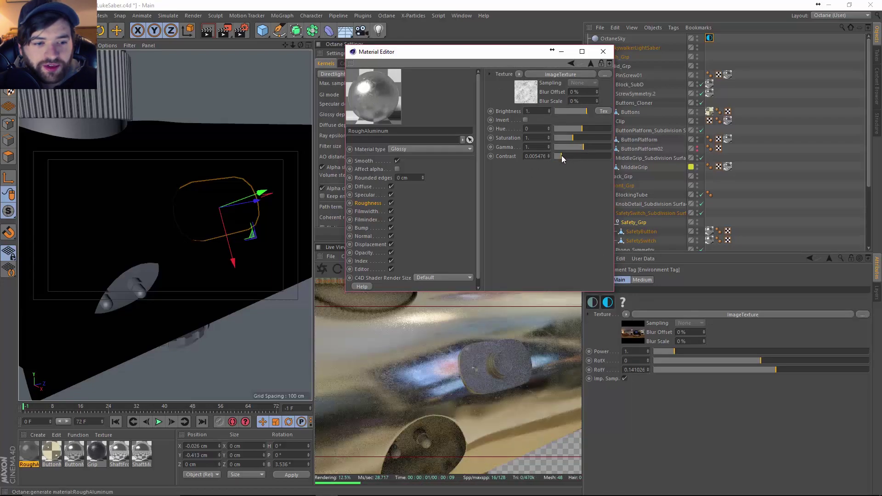
double_click(543, 157)
type("1")
key("Return")
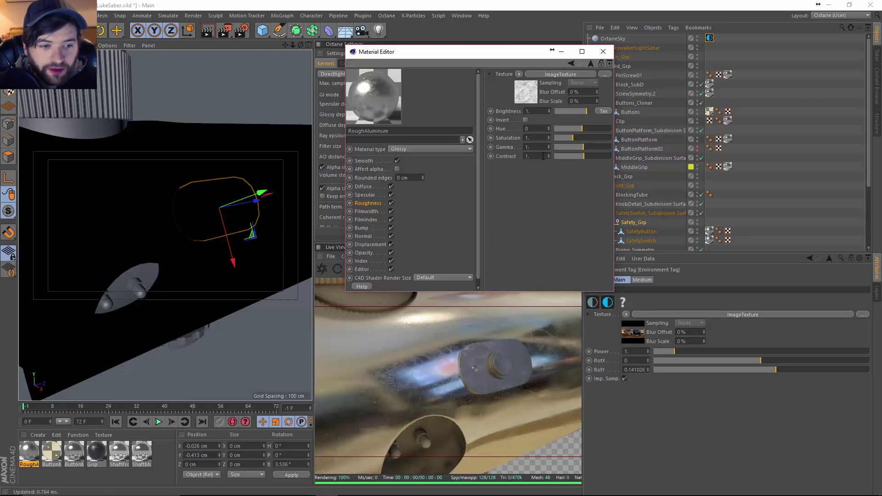
left_click_drag(584, 151, 593, 151)
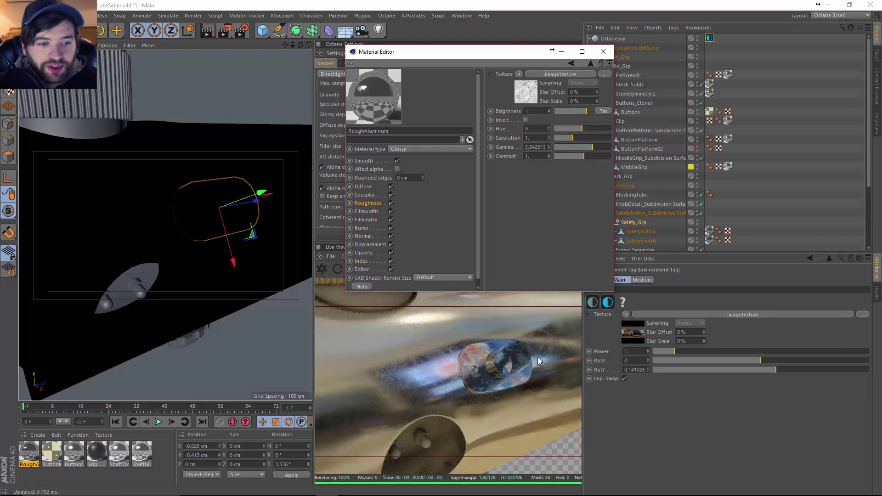
Switch to the browser and examine the front knob and its button full screen in the lightsaber reference video.
left_click_drag(225, 208, 152, 216, "alt")
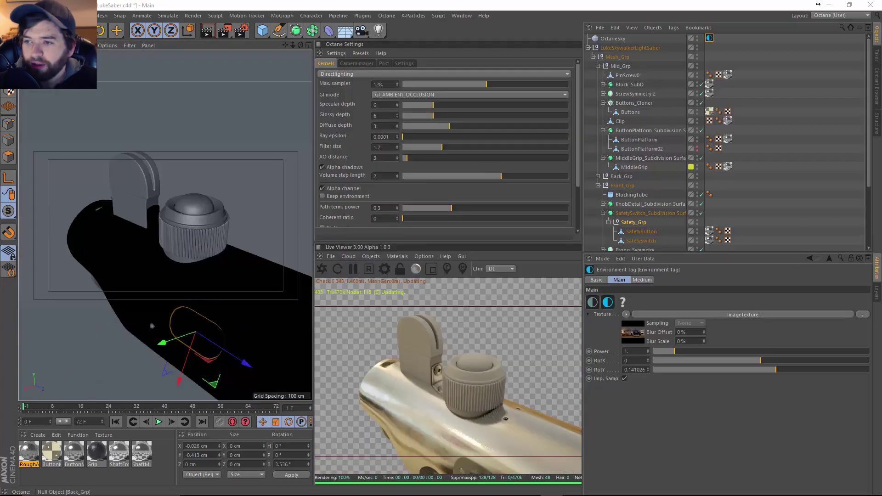
key("alt+Tab")
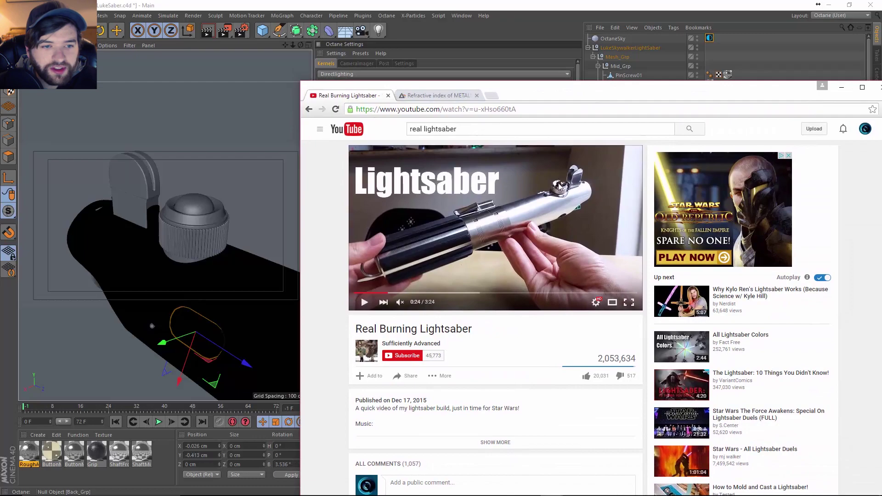
left_click(629, 302)
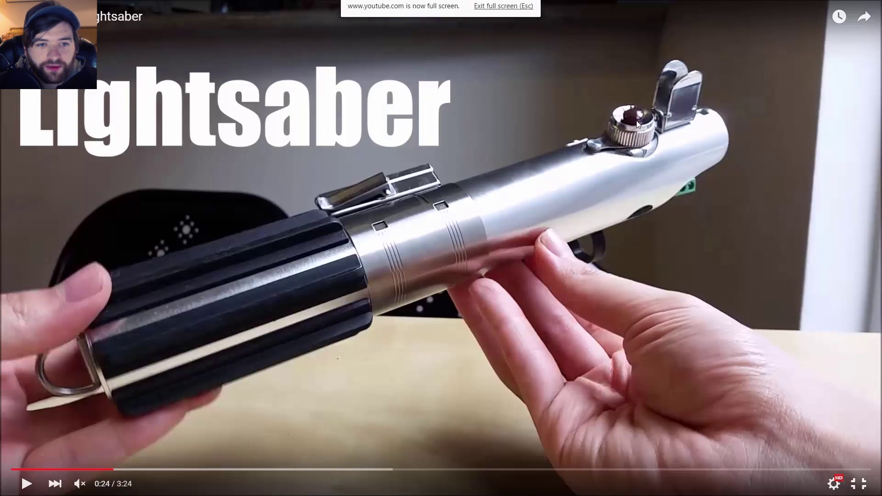
left_click(859, 487)
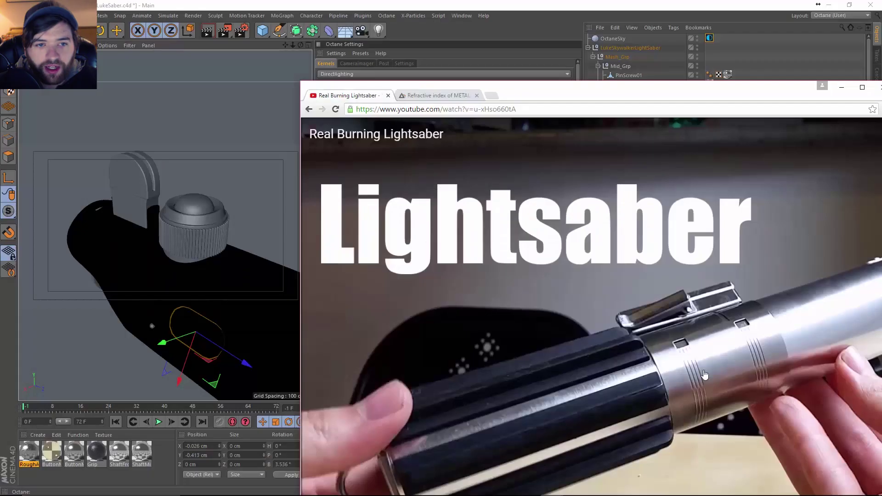
left_click(818, 4)
Create a new Octane material for the knob's domed button and name it Button.
scroll(214, 231, "up", 5)
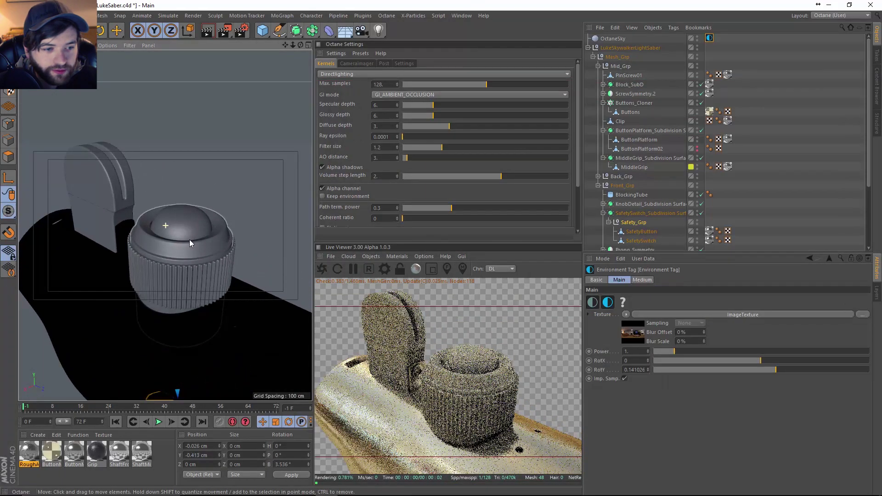
scroll(197, 236, "up", 4)
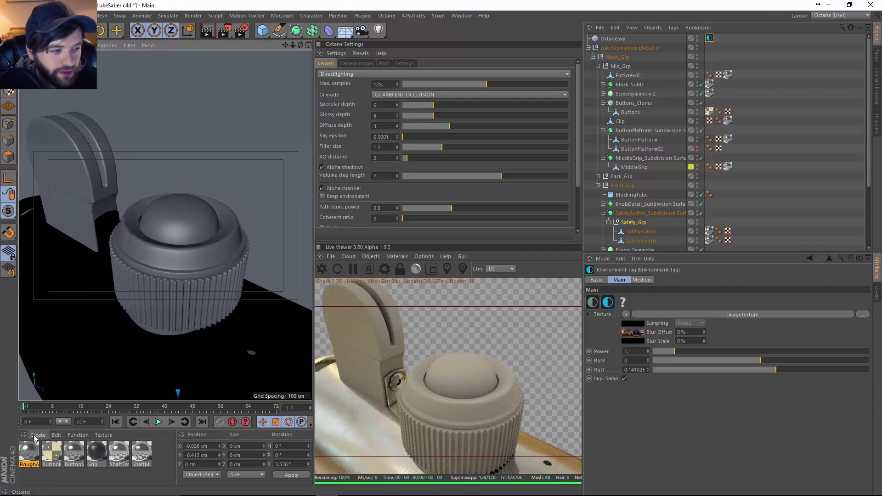
left_click(35, 436)
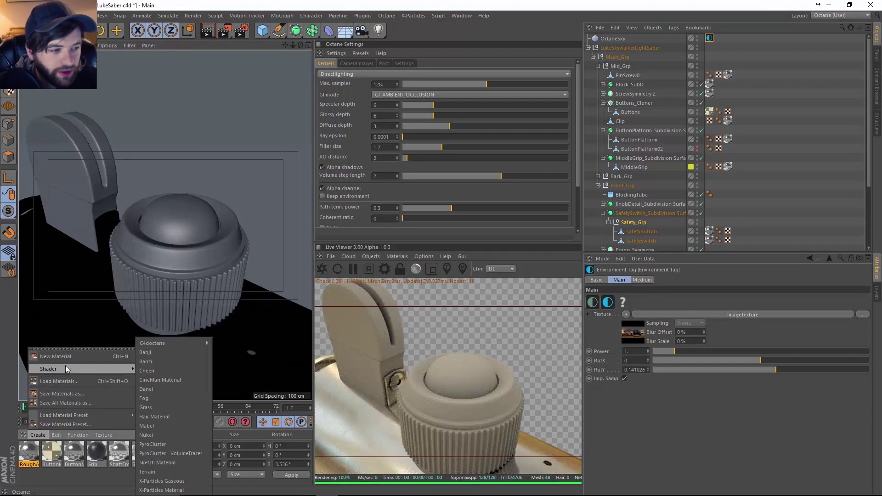
left_click(242, 340)
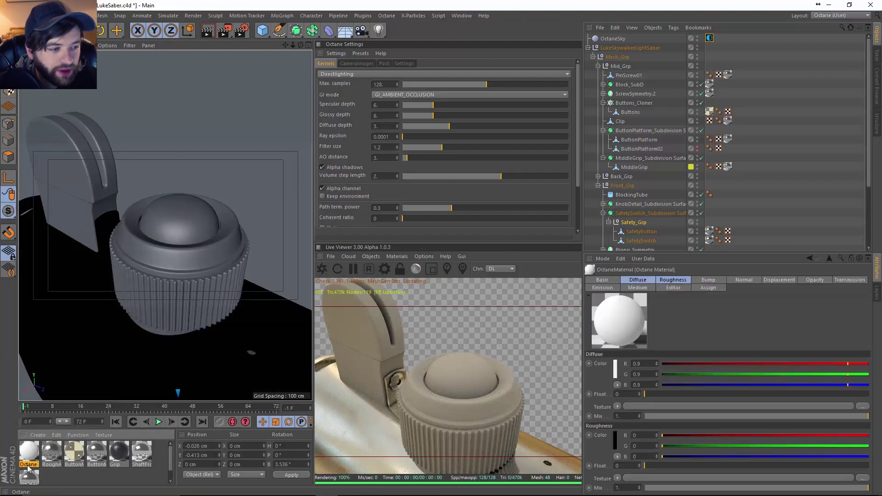
type("Button")
key("Return")
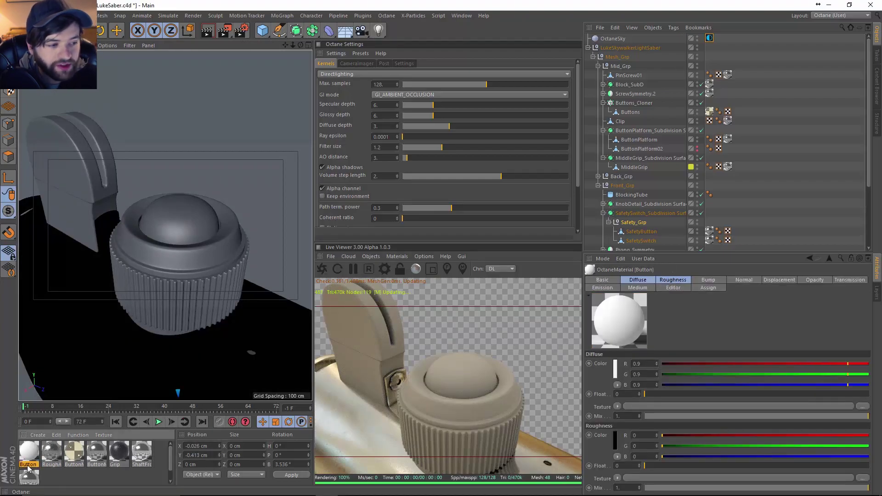
Open the Button material for editing and set its material type to Specular.
double_click(30, 454)
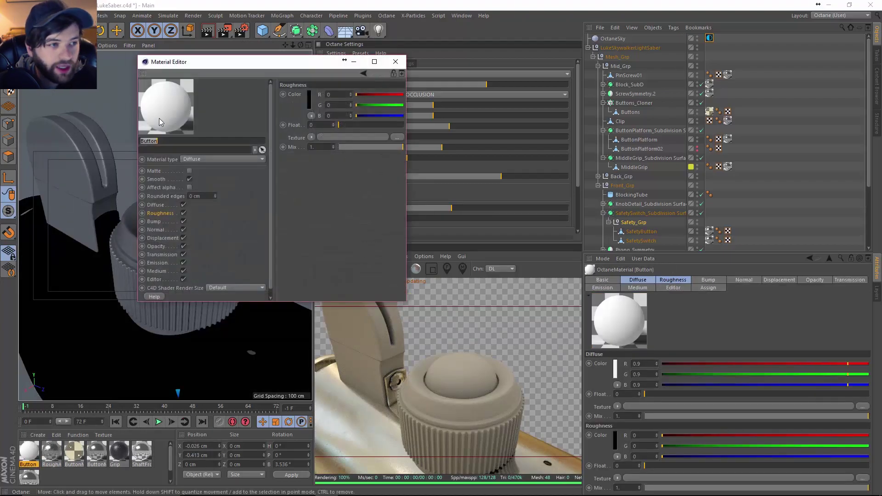
left_click(230, 157)
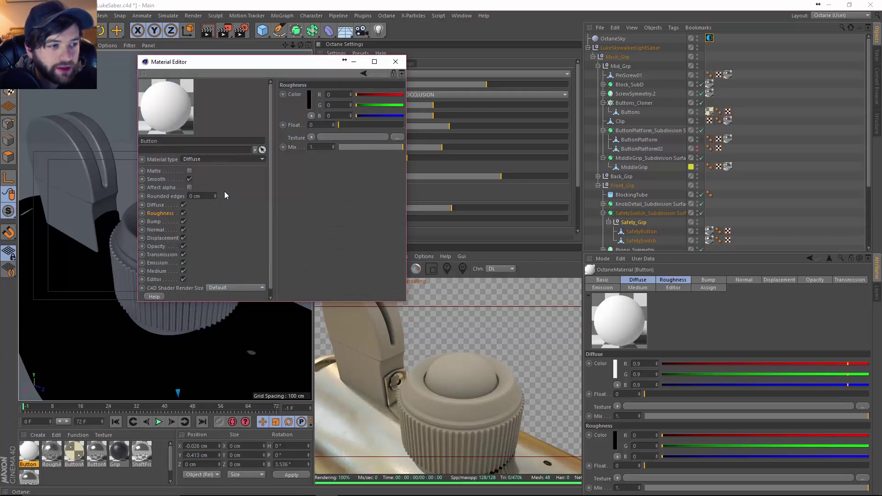
left_click(224, 191)
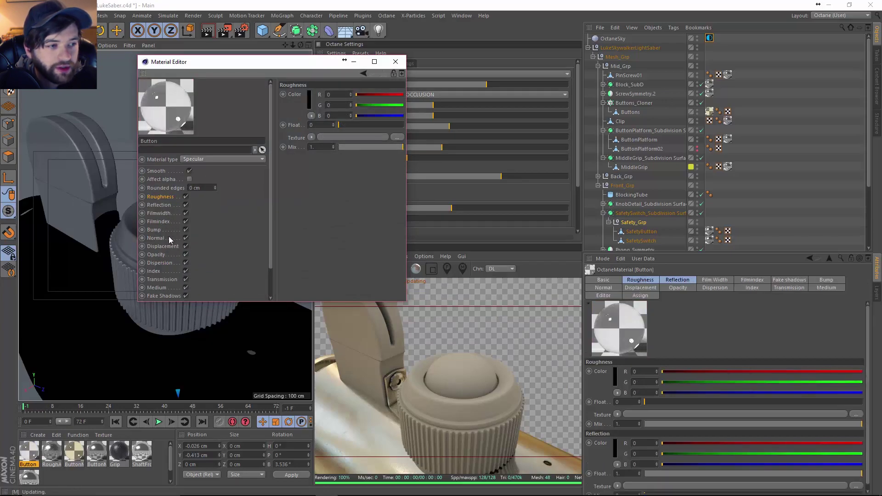
Set the Button material's transmission color to a muted red with 41.538% saturation and 63% value.
left_click(165, 276)
left_click(308, 99)
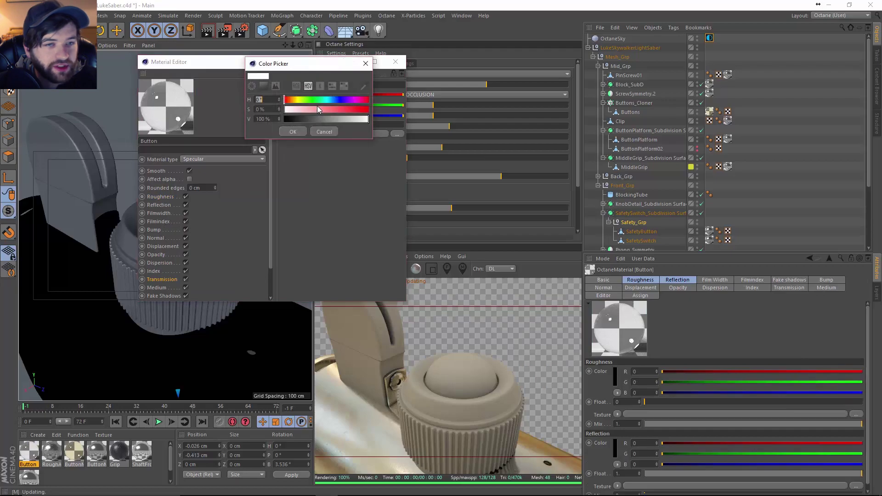
left_click(364, 86)
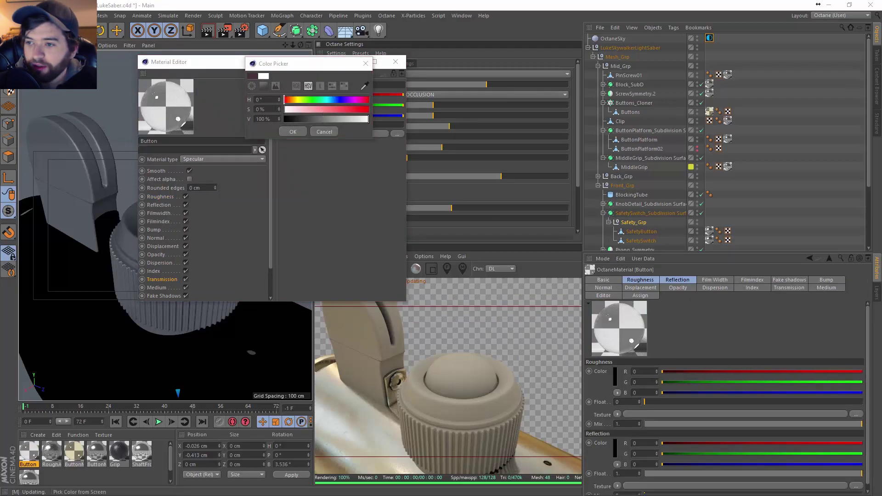
left_click(301, 105)
left_click(316, 119)
left_click(292, 132)
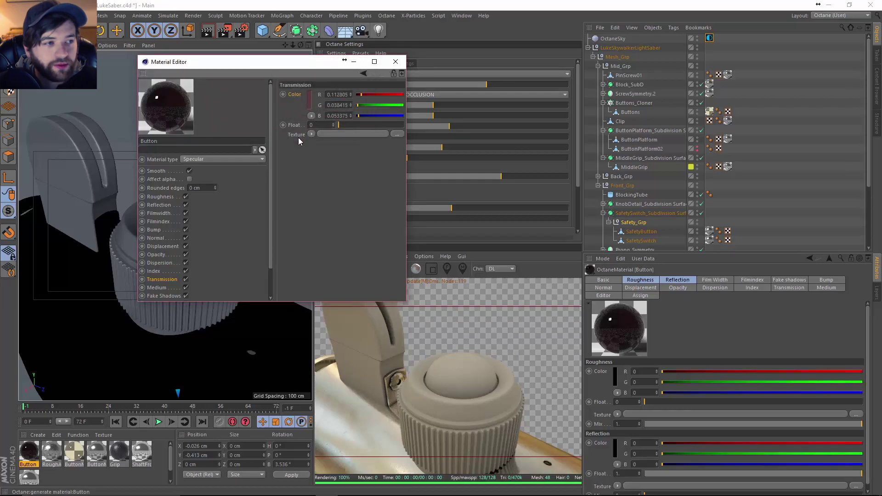
left_click(309, 105)
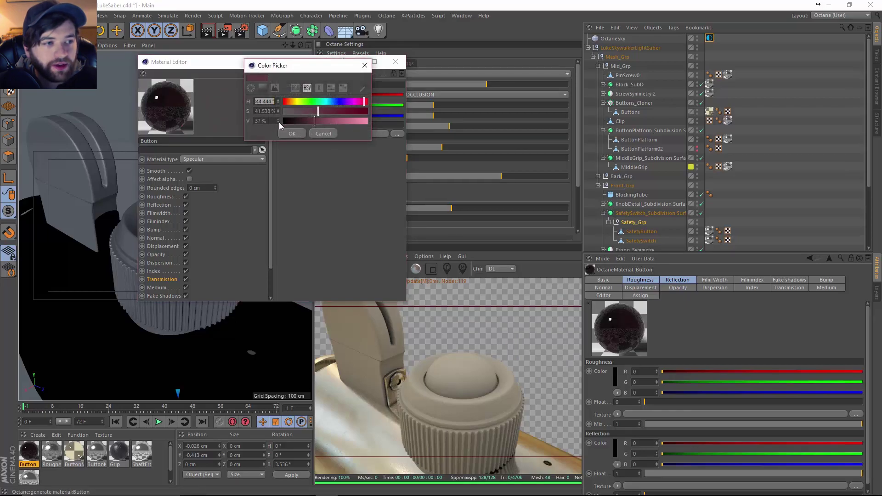
left_click(336, 121)
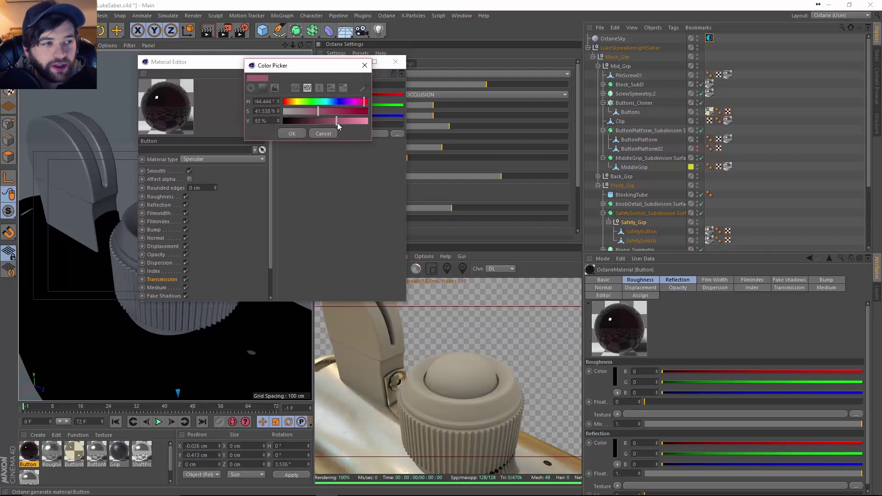
left_click(292, 133)
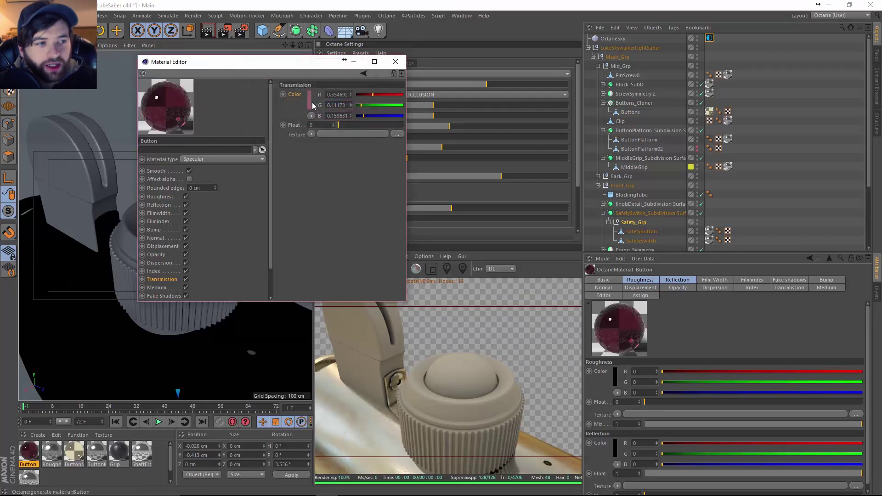
left_click_drag(269, 64, 608, 82)
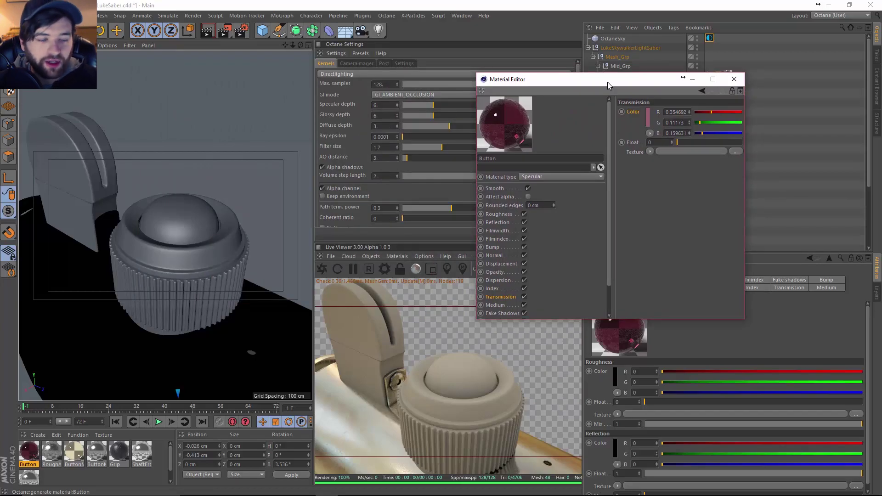
left_click_drag(607, 81, 605, 84)
left_click(651, 116)
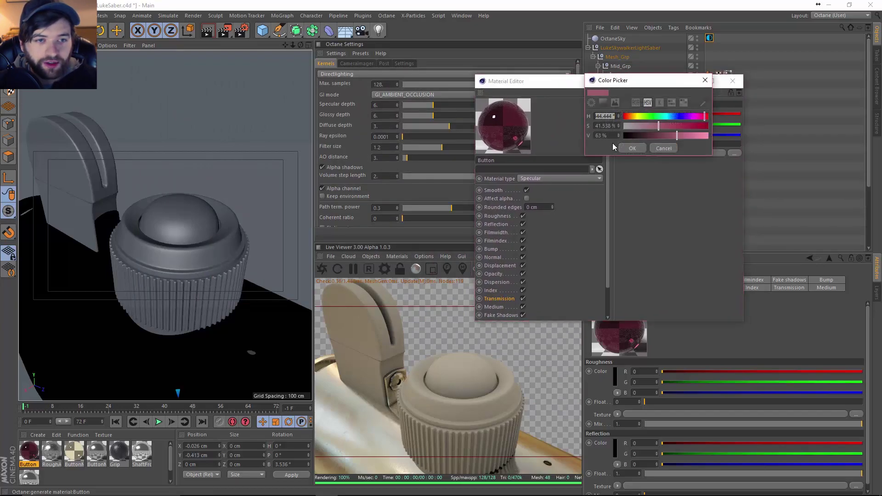
left_click(635, 149)
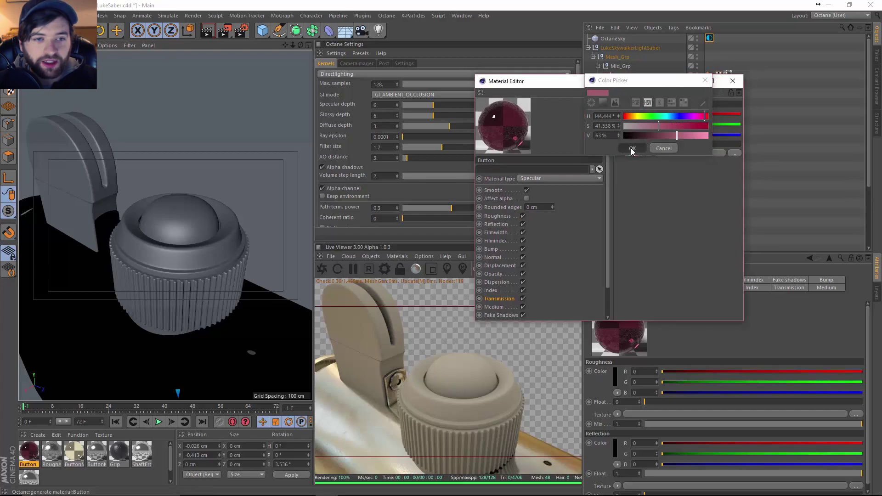
Select the TopButton polygon object inside its subdivision surface, keeping the material editor clear of the object list.
left_click_drag(549, 86, 528, 90)
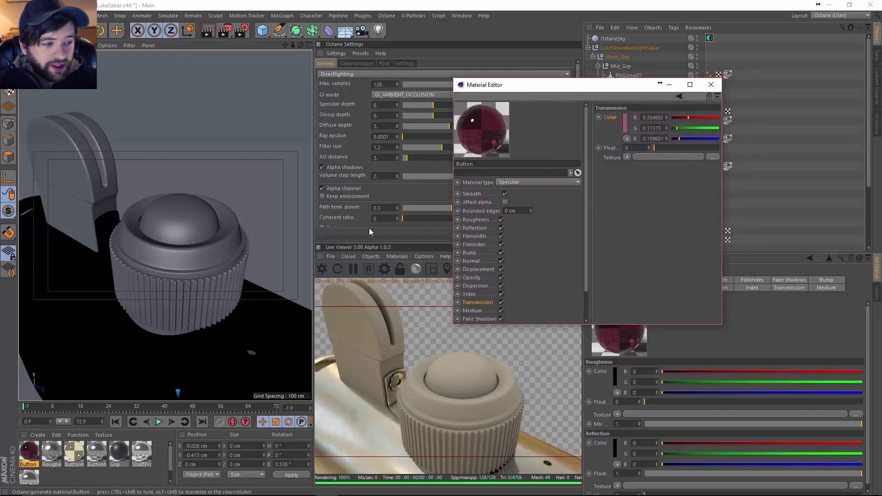
left_click(171, 227)
left_click_drag(487, 84, 325, 91)
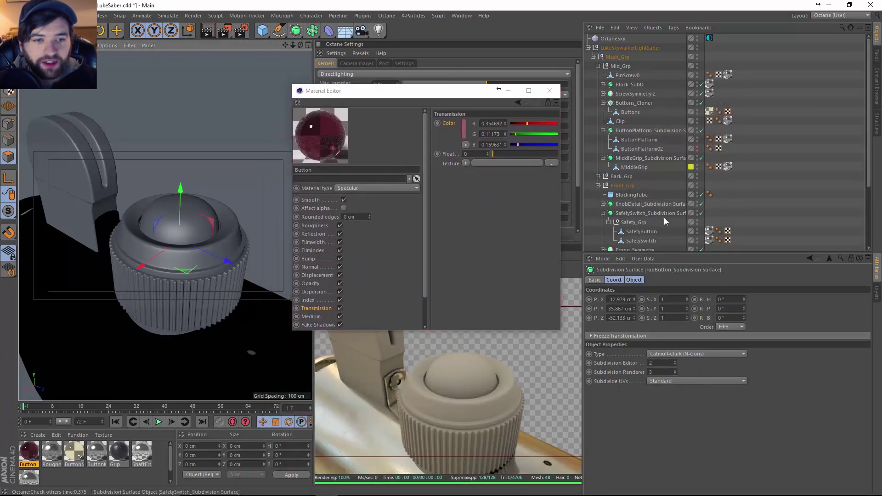
scroll(664, 216, "down", 2)
scroll(687, 219, "down", 2)
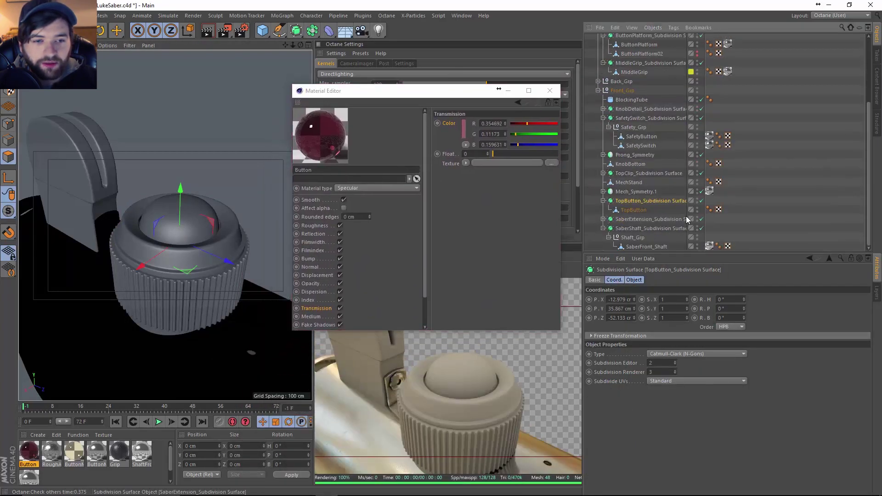
left_click(639, 209)
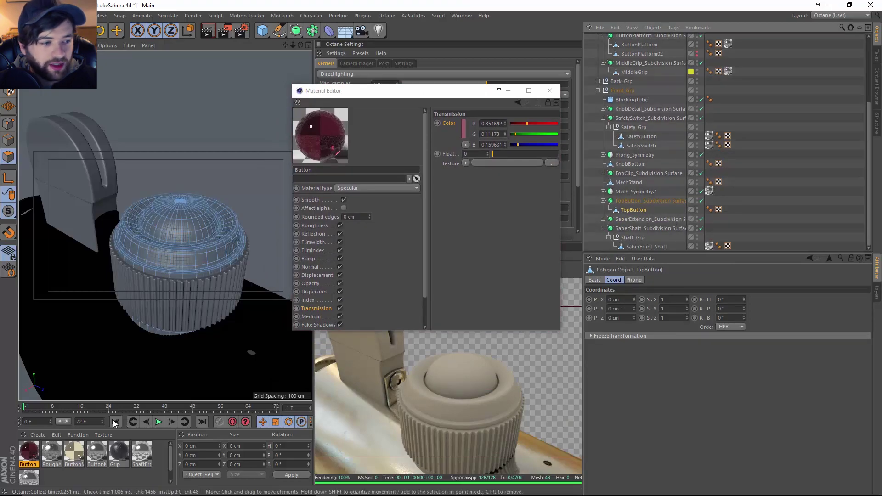
Loop-select the ring of polygons around the base of TopButton's dome.
scroll(210, 253, "up", 5)
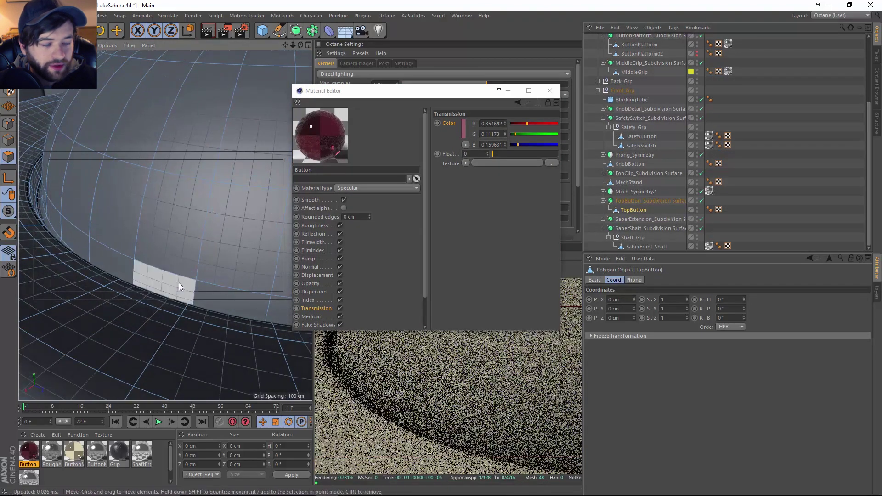
key("u")
key("l")
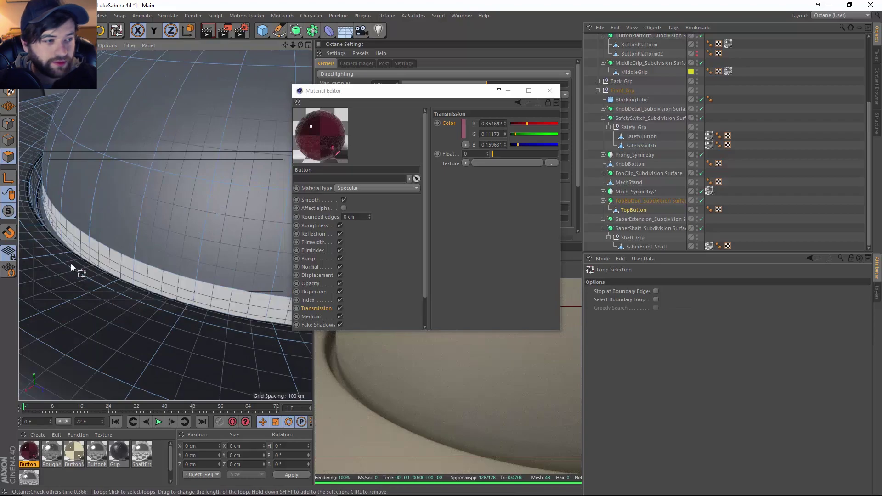
scroll(56, 228, "up", 3)
scroll(183, 343, "up", 3)
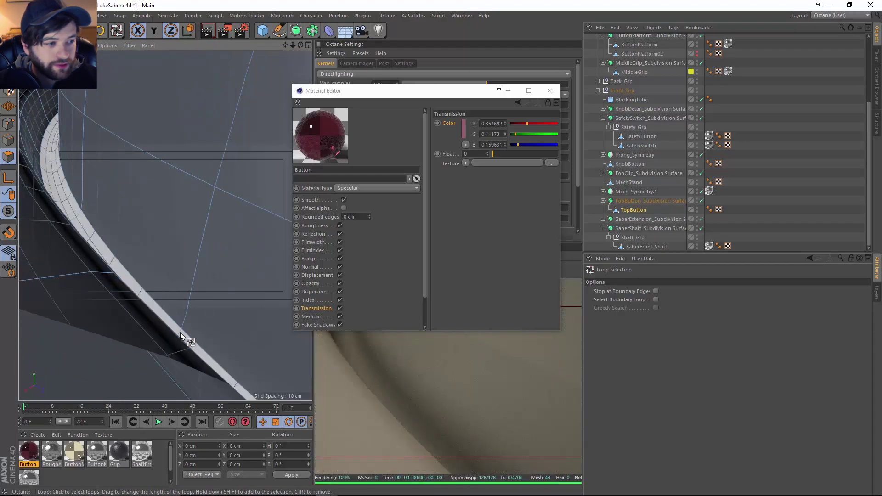
scroll(183, 329, "down", 6)
left_click(166, 273)
scroll(166, 273, "down", 3)
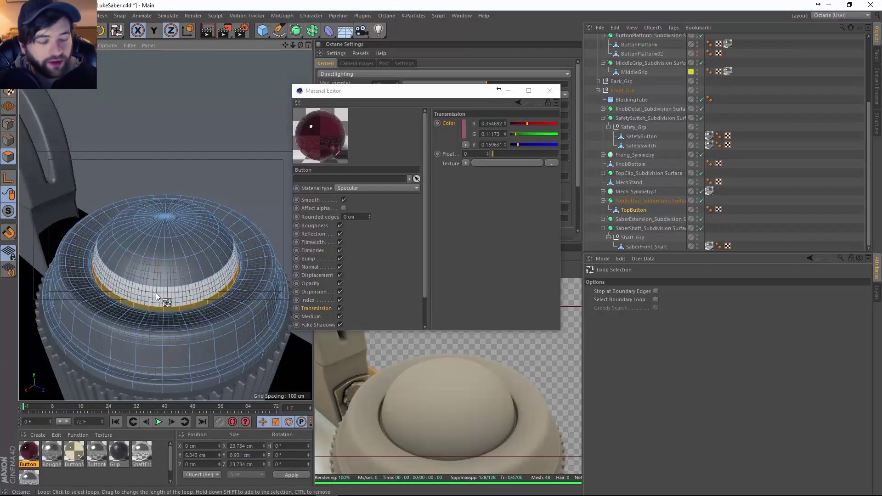
Fill-select all the dome's polygons inside the ring and apply the Button material to that selection.
key("u")
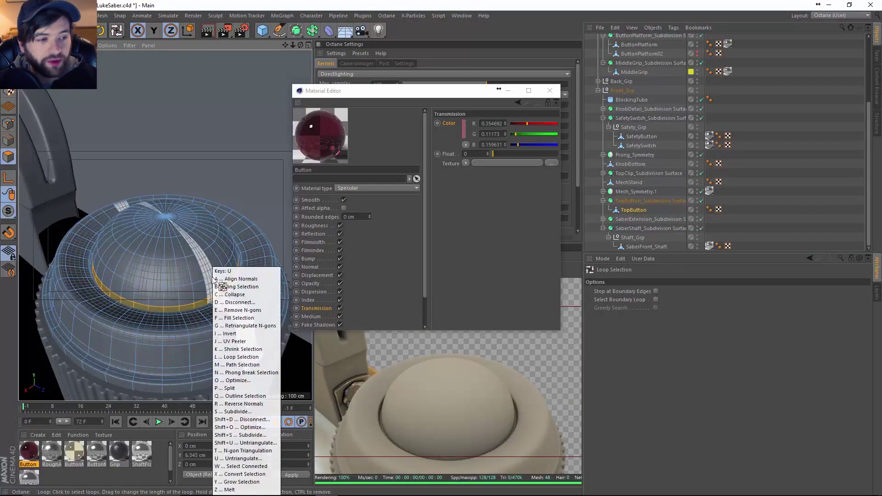
key("f")
left_click(206, 269)
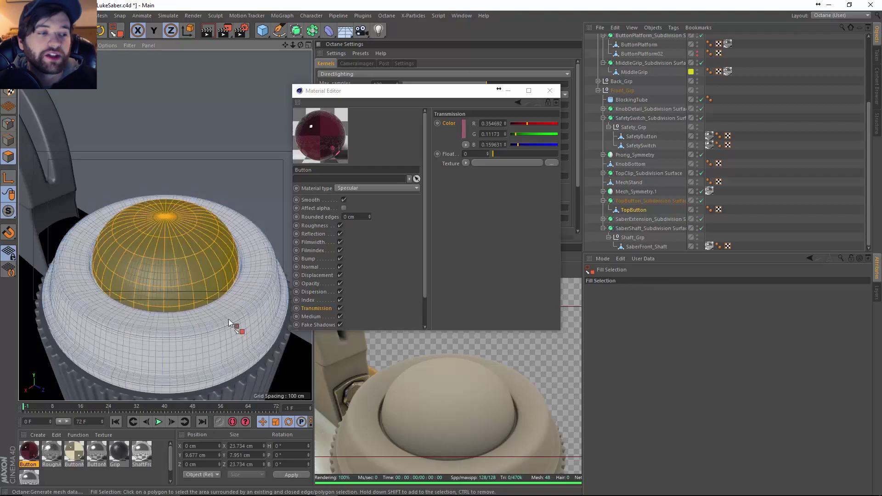
right_click(30, 454)
mouse_move(67, 410)
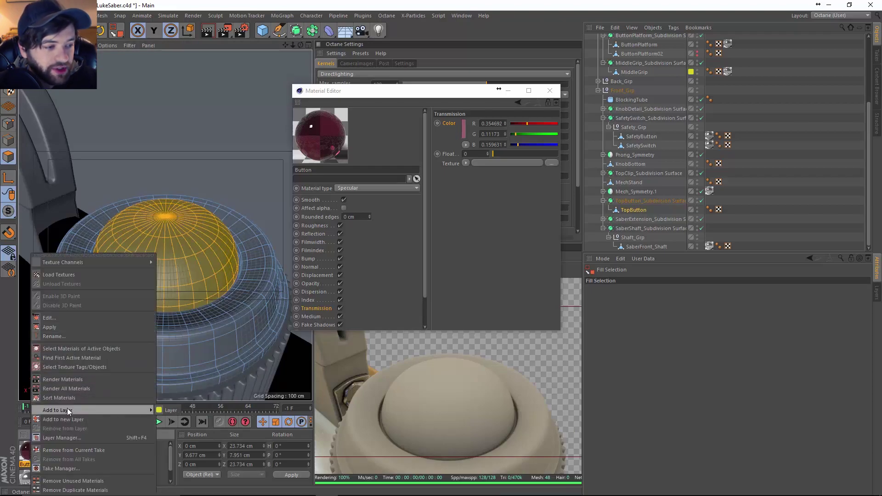
left_click(69, 326)
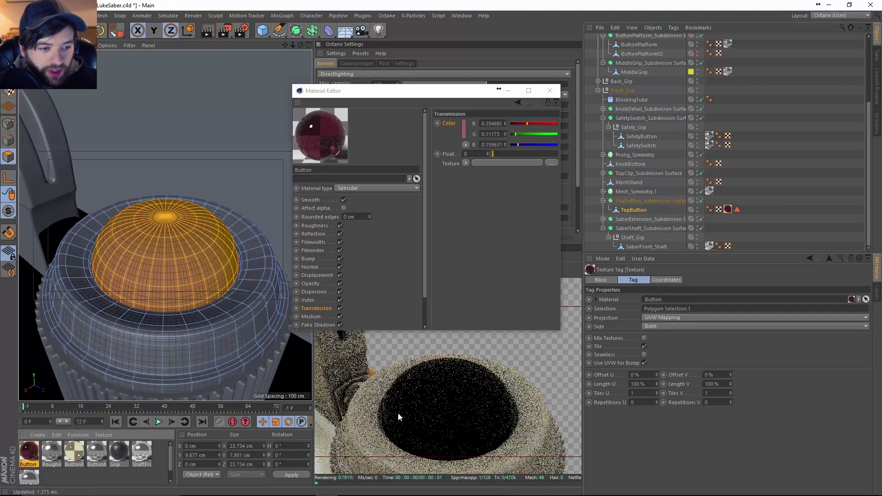
Try a specular depth of 16 in the Directlighting kernel and set it back to 6.
left_click_drag(444, 95, 465, 23)
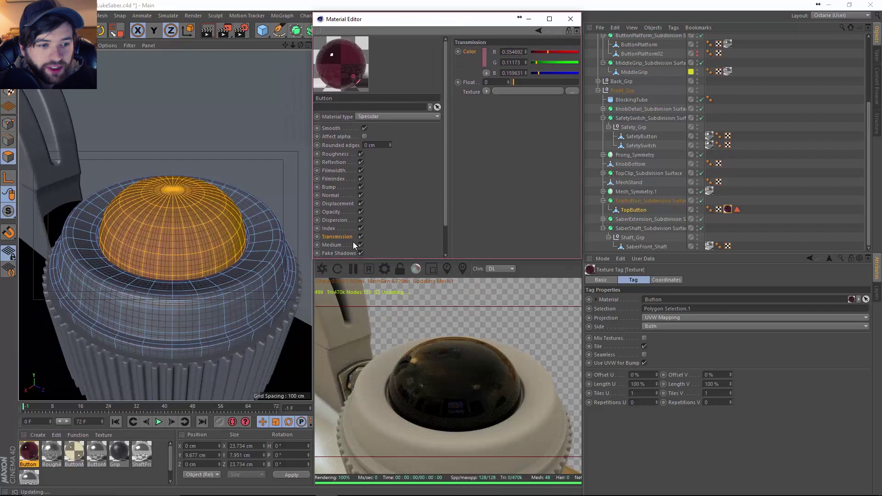
left_click_drag(430, 21, 679, 143)
left_click(397, 90)
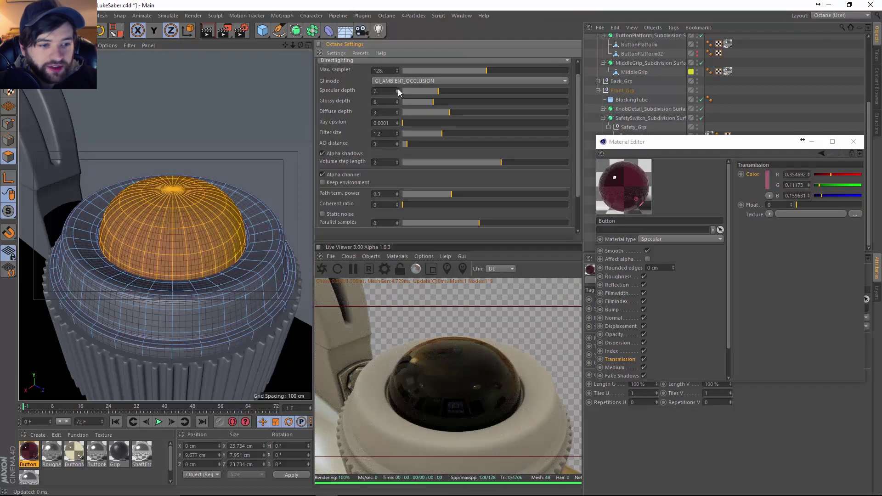
left_click(398, 89)
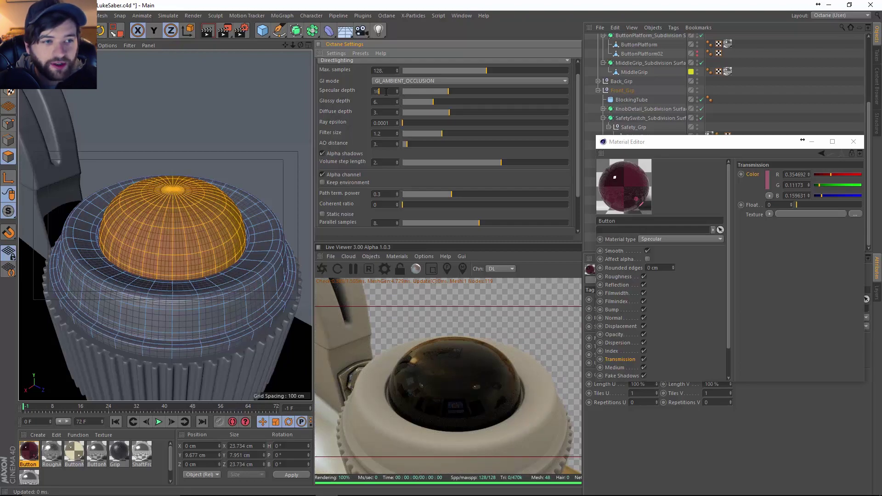
type("6.")
key("Return")
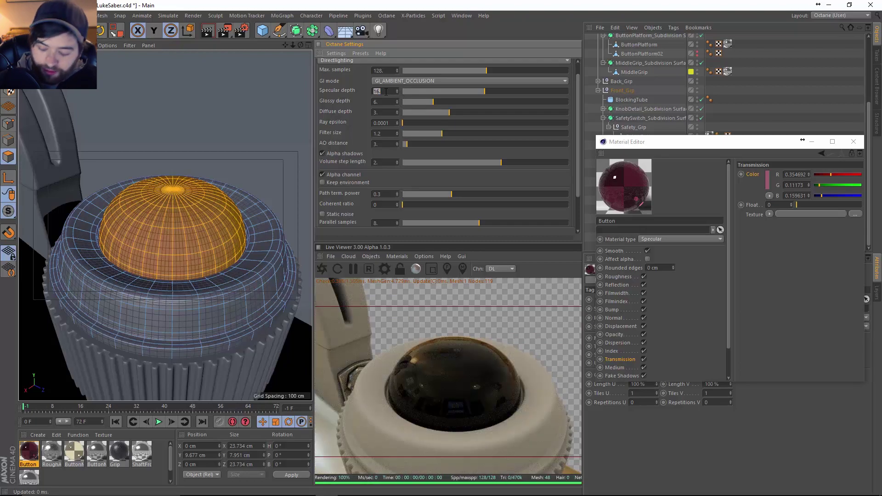
type("6")
key("Return")
Brighten the Button material's transmission color to RGB 0.787412, 0.239052, 0.346149.
left_click_drag(741, 152, 432, 86)
left_click(498, 120)
left_click_drag(503, 141, 534, 140)
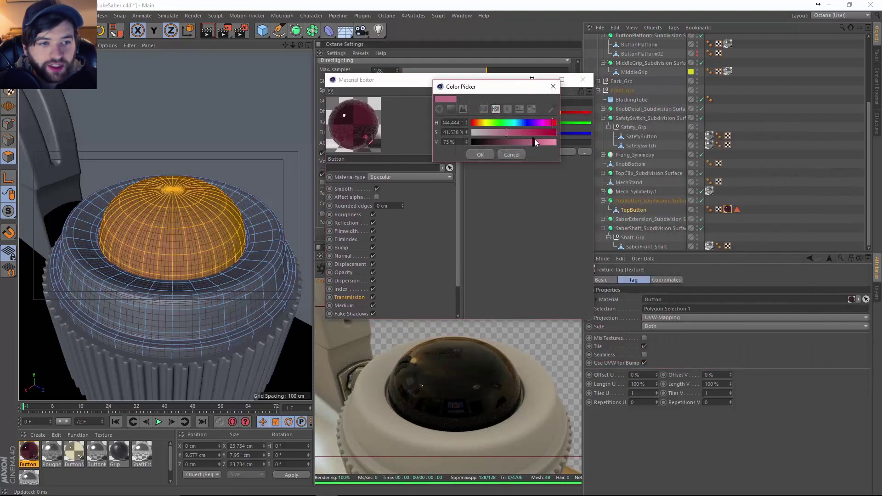
left_click(482, 155)
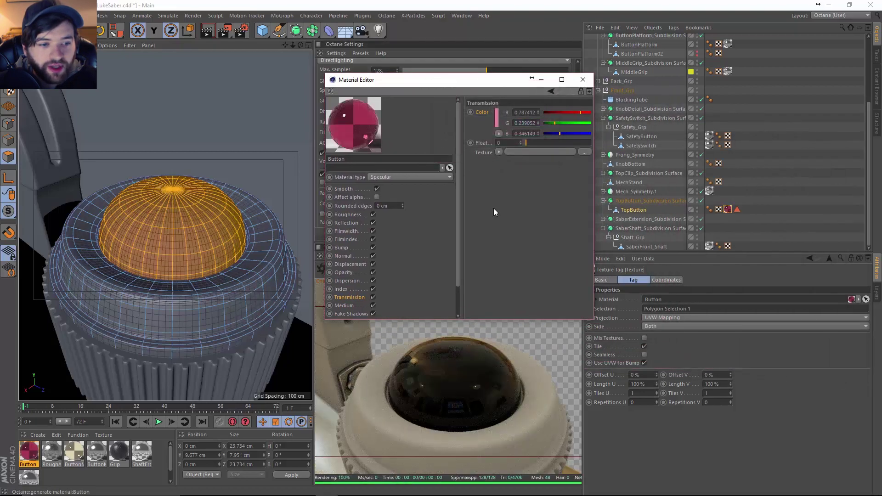
left_click_drag(196, 217, 194, 248, "alt")
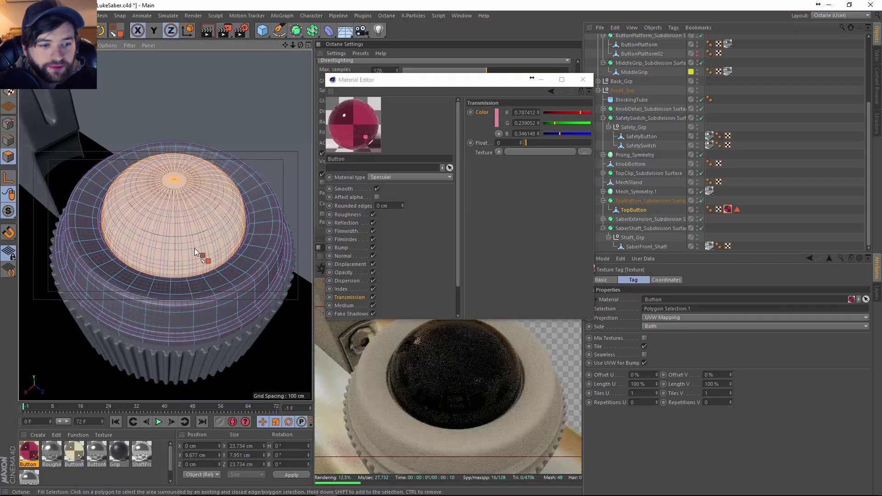
left_click(194, 248)
Try a higher glossy depth in the Directlighting kernel and return the specular and glossy depths to 6.
left_click_drag(362, 85, 621, 113)
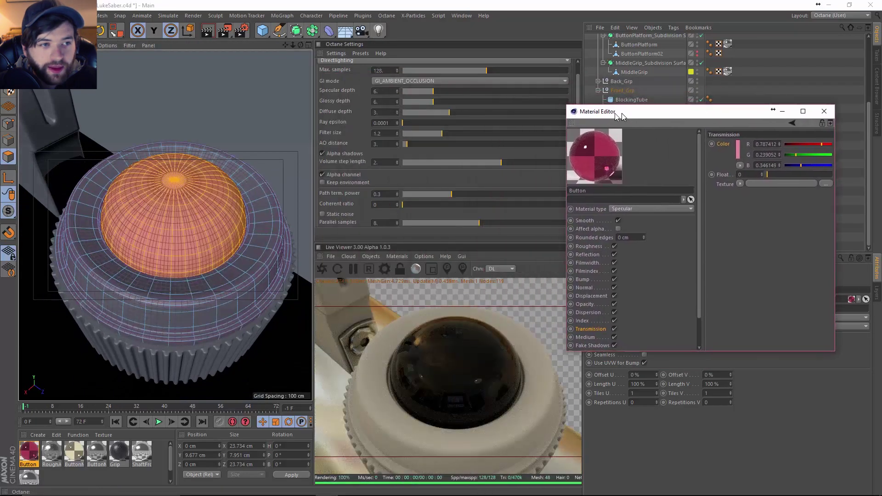
left_click_drag(451, 102, 543, 102)
left_click(555, 101)
left_click(391, 94)
type("6")
key("Tab")
type("6")
key("Return")
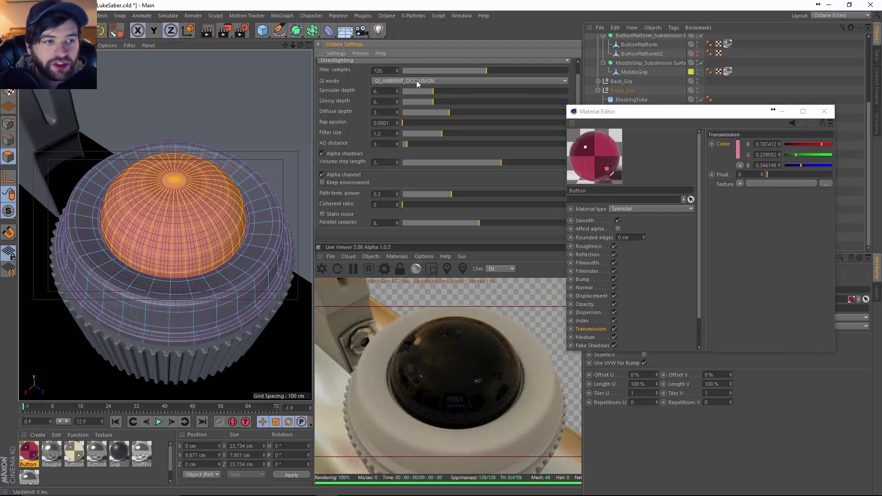
Switch the Octane render kernel from Directlighting to Pathtracing and check the red dome from a lower angle.
left_click_drag(572, 78, 574, 57)
left_click(384, 73)
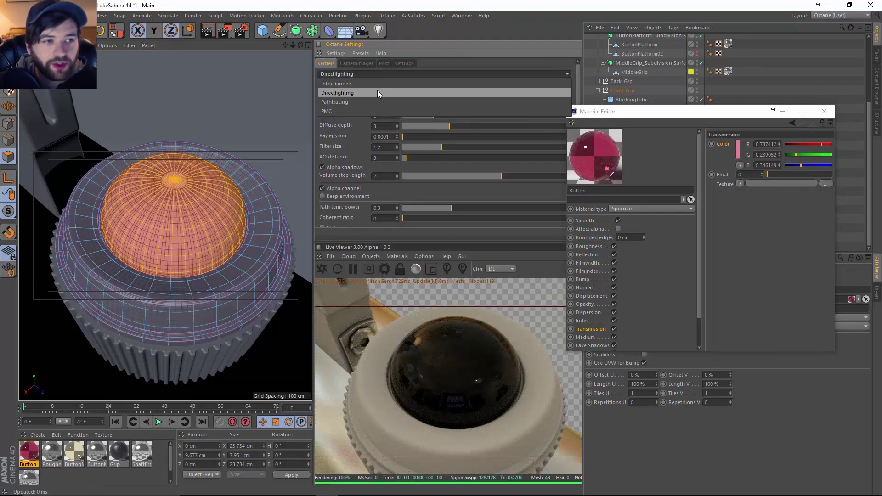
left_click(375, 102)
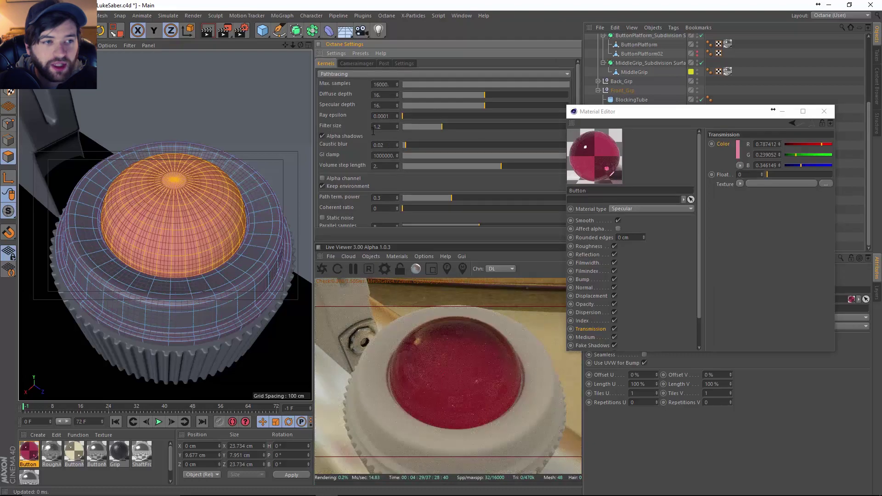
left_click_drag(270, 256, 206, 225, "alt")
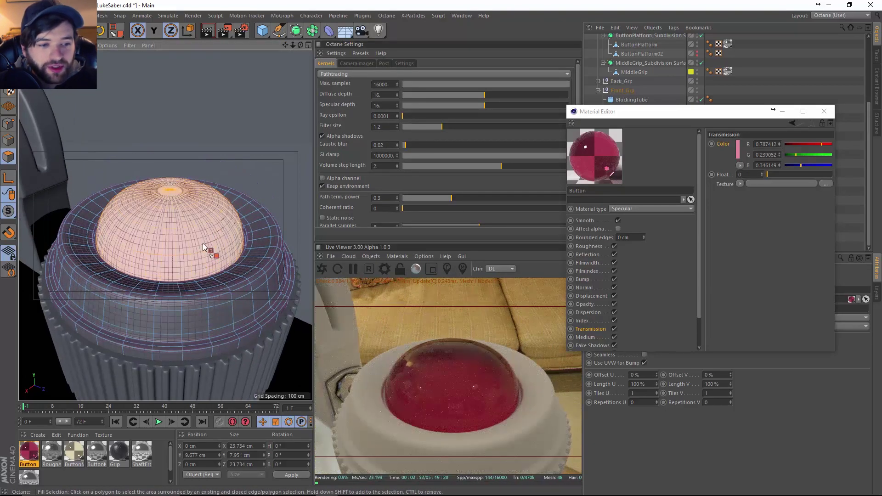
left_click(204, 247)
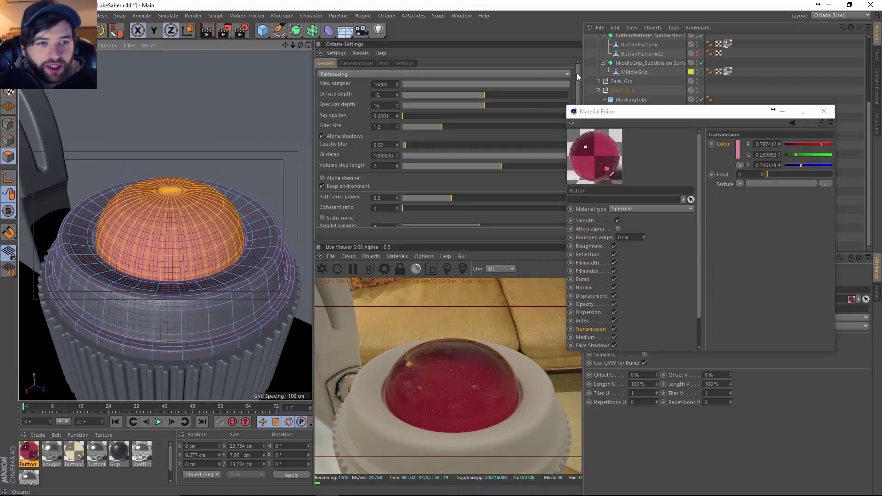
left_click_drag(599, 114, 637, 97)
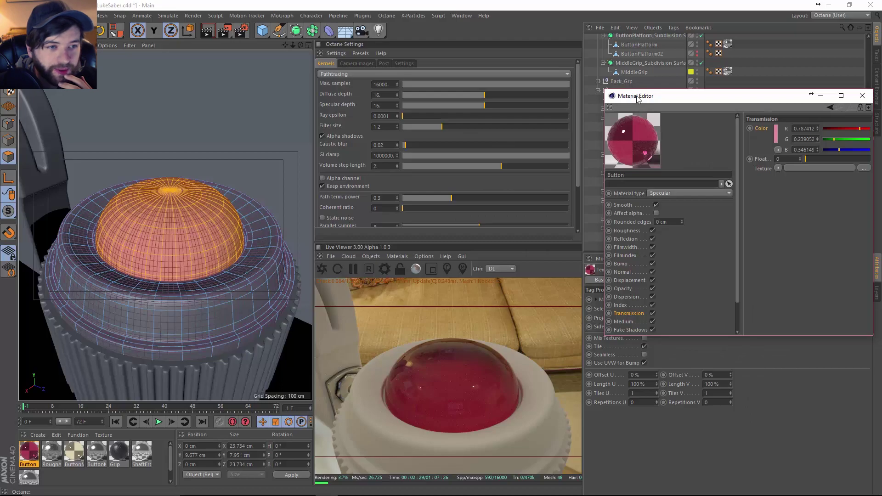
Set the Pathtracing kernel's maximum samples to 2048.
double_click(378, 84)
type("2048")
key("Return")
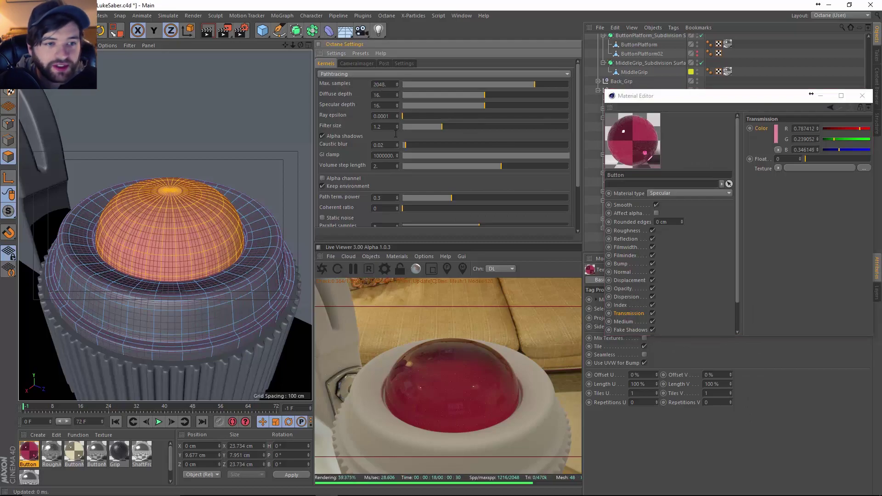
Try diffuse and specular depths of 12 in the Pathtracing kernel, followed by a specular depth of 1.
type("12")
key("Tab")
type("12")
key("Return")
left_click_drag(460, 106, 407, 106)
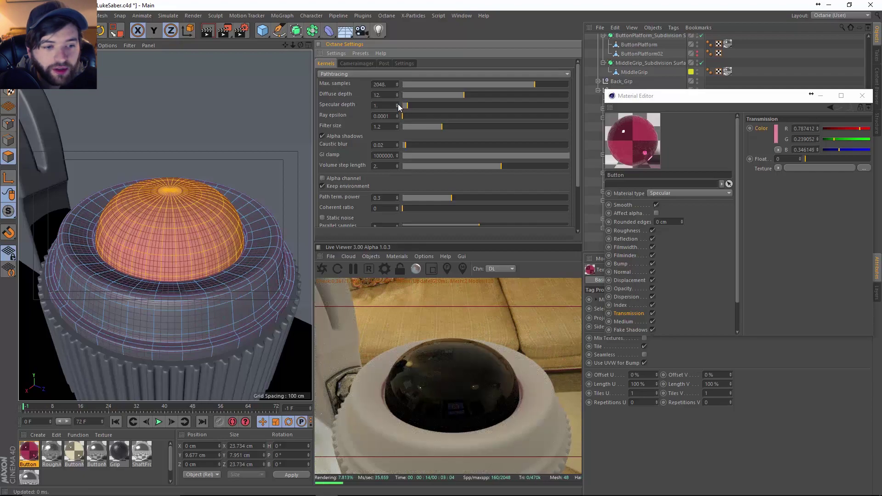
Set both the specular depth and the diffuse depth of the Pathtracing kernel to 6.
left_click(398, 104)
double_click(377, 105)
type("6")
key("Return")
double_click(388, 96)
type("6")
key("Return")
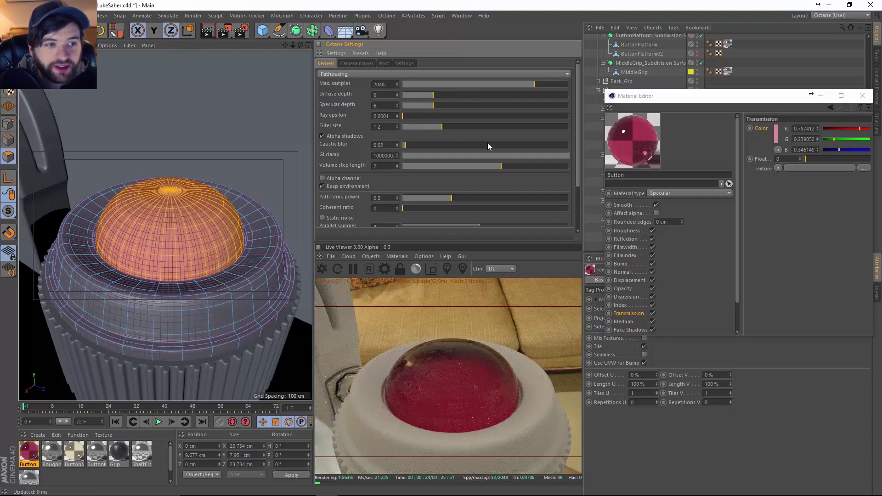
Set the Pathtracing kernel's GI clamp to 0.9 and its volume step length to 2.
scroll(580, 131, "down", 1)
double_click(375, 149)
type("0.9")
key("Return")
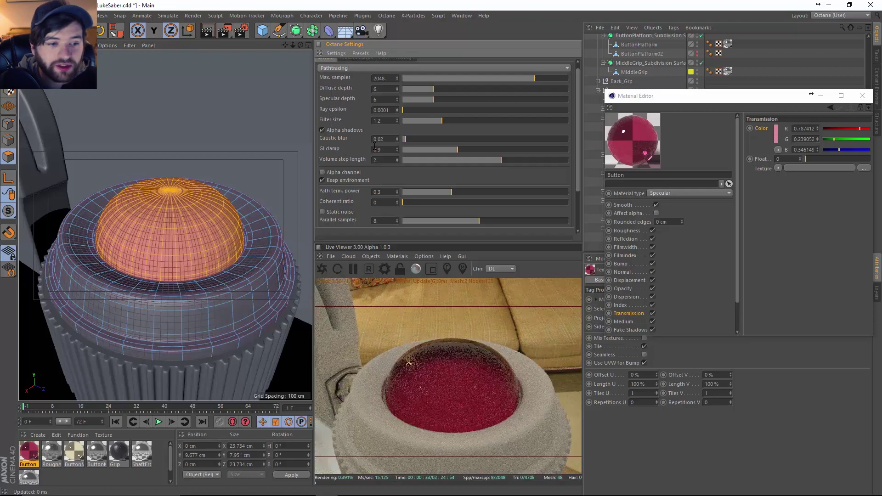
left_click(384, 160)
type("2")
key("Return")
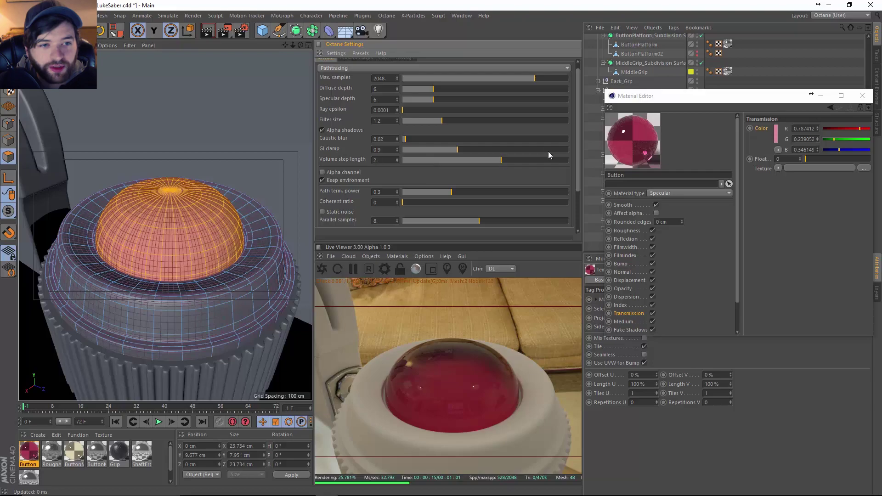
Enable the alpha channel and disable Keep environment in the Pathtracing kernel.
left_click_drag(577, 138, 575, 162)
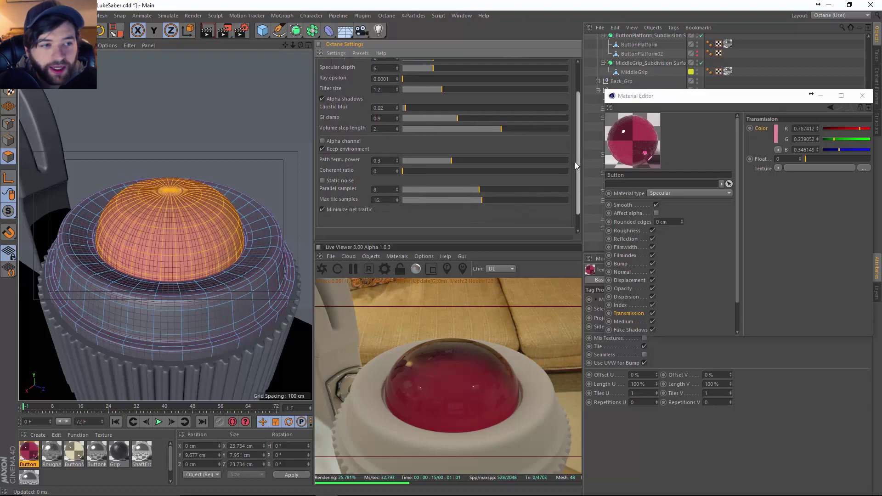
left_click(324, 140)
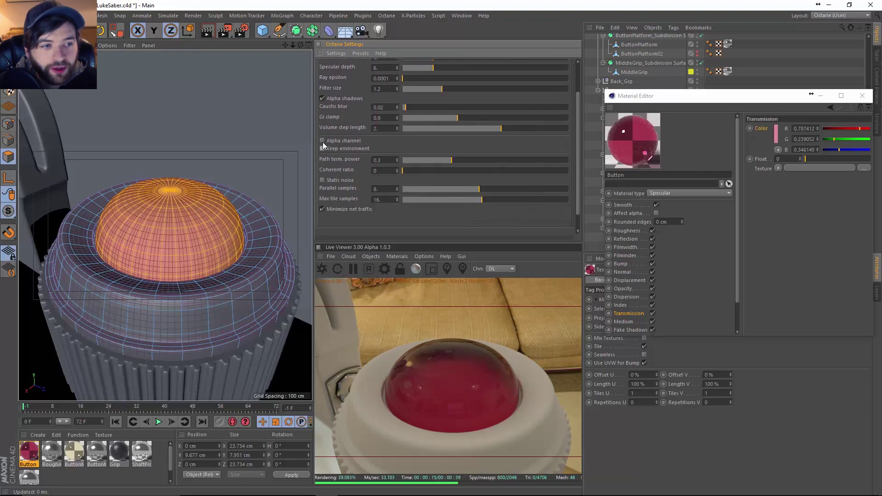
left_click(322, 148)
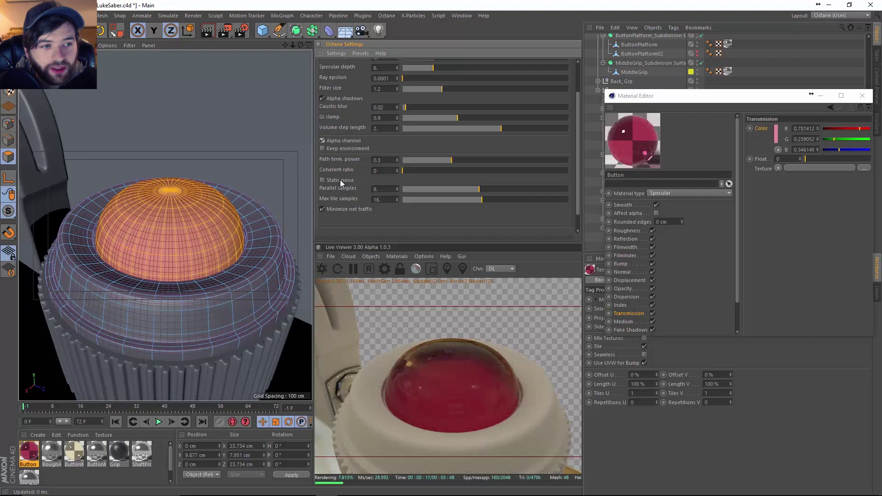
Set the Pathtracing kernel's coherent ratio to 0.479.
double_click(383, 172)
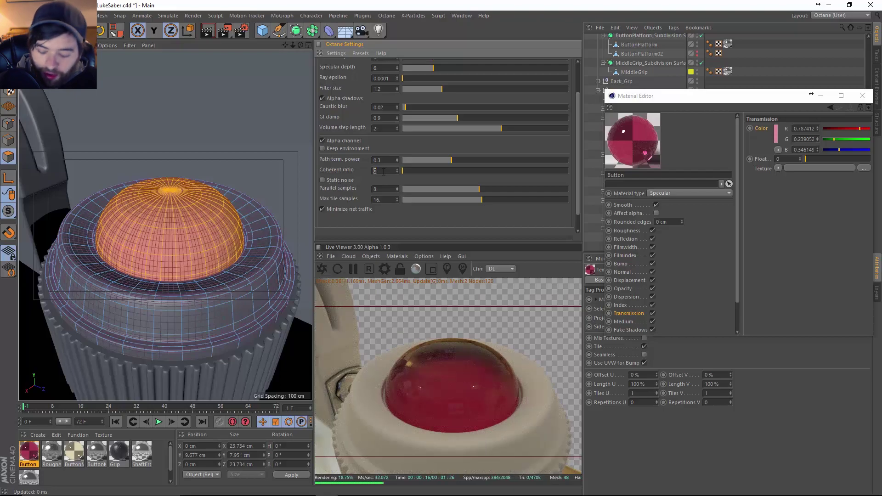
type(".479")
key("Return")
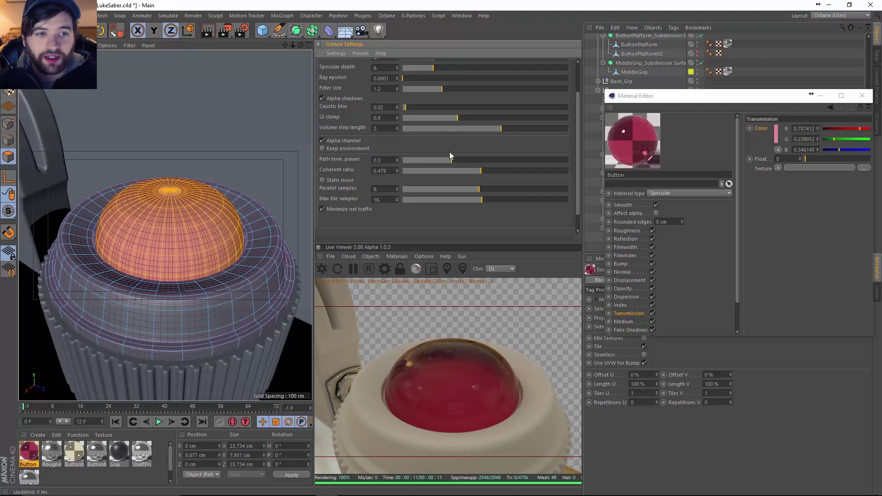
left_click_drag(575, 112, 580, 63)
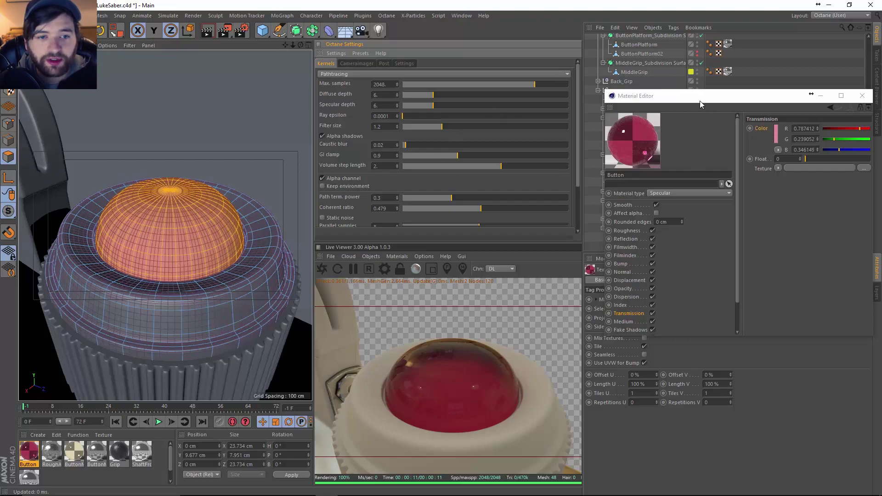
Darken the Button material's transmission color to a brightness value of 69%, giving RGB 0.43388, 0.135253, 0.193971.
left_click_drag(707, 101, 616, 70)
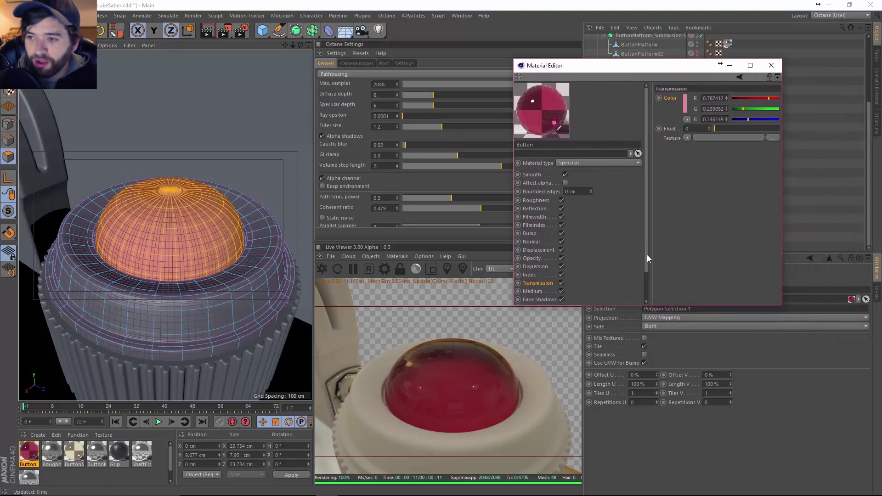
scroll(548, 270, "down", 1)
left_click(685, 103)
left_click(697, 124)
left_click(675, 136)
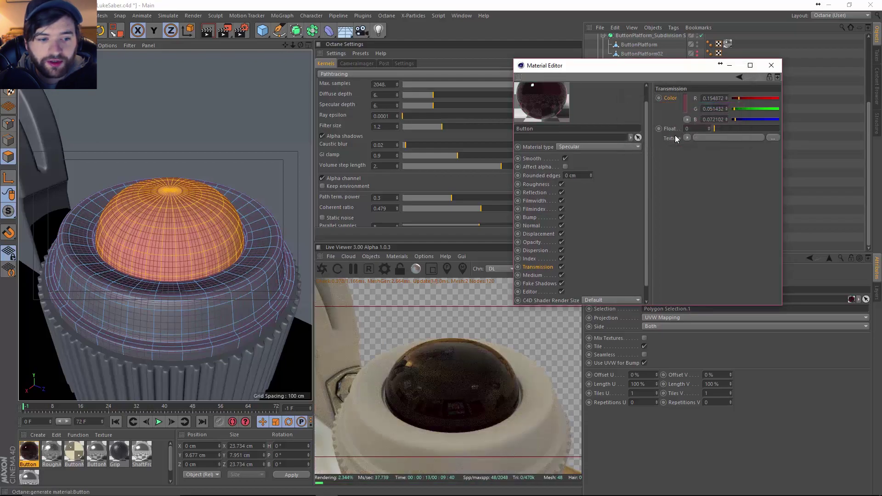
left_click(687, 104)
left_click(720, 124)
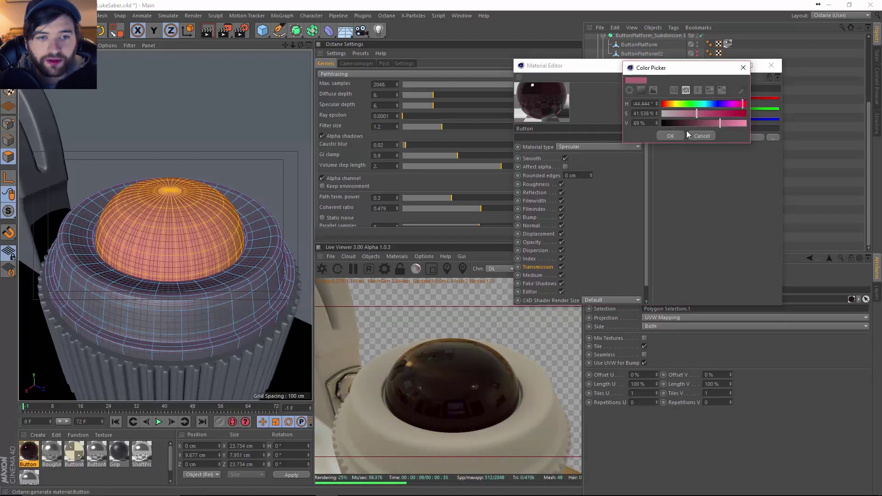
left_click(673, 137)
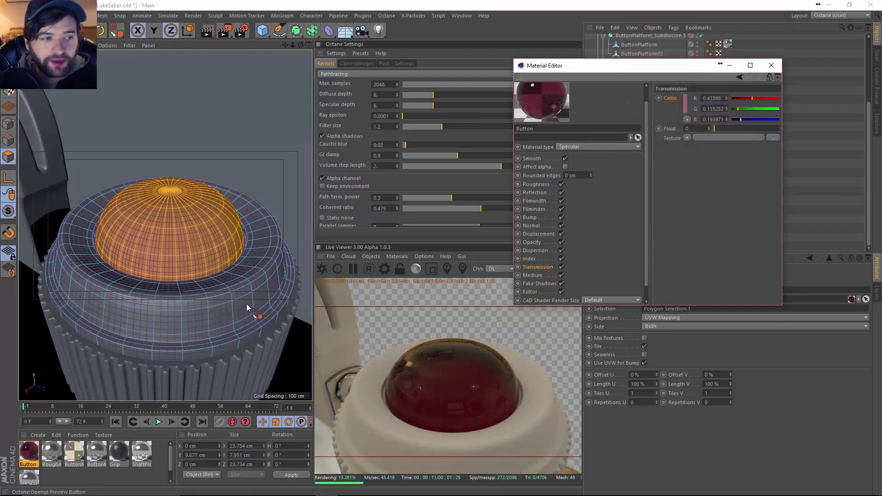
Fill-select the knob ring's polygons around the red dome and apply the ShaftMid_Aluminum material to them.
middle_click_drag(221, 256, 243, 247, "alt")
scroll(243, 247, "down", 5)
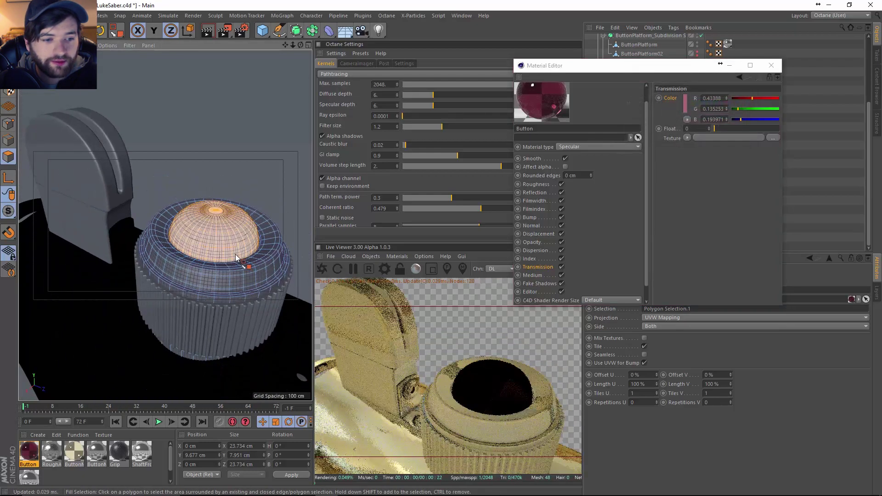
left_click(235, 291)
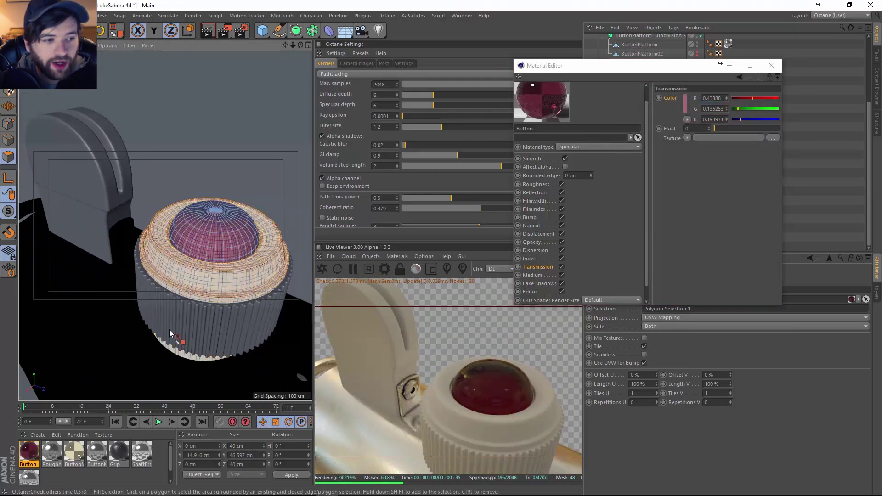
right_click(53, 460)
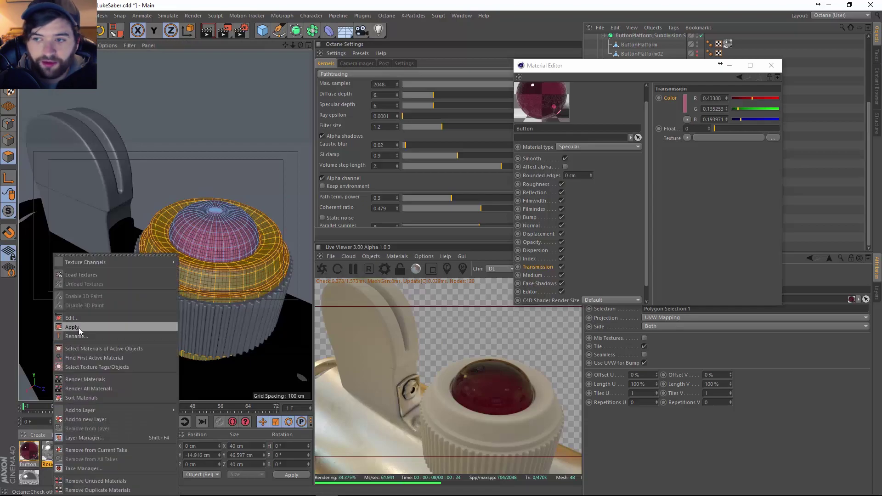
left_click(48, 457)
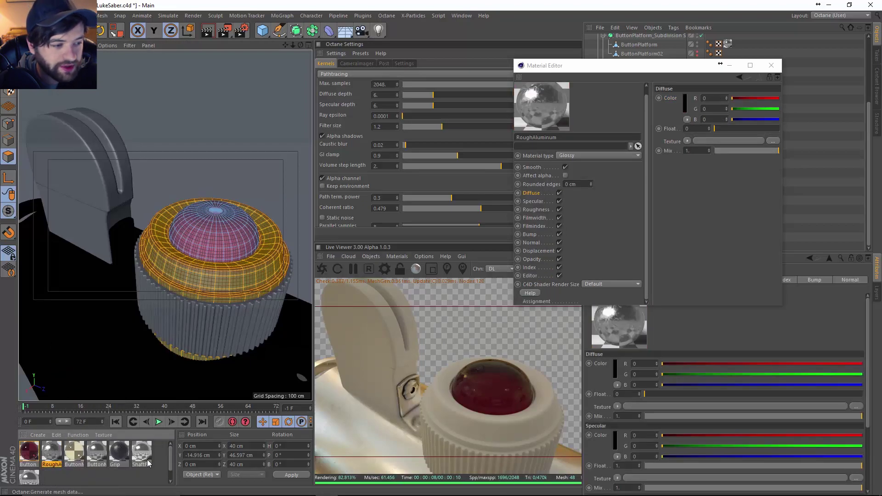
scroll(170, 469, "down", 2)
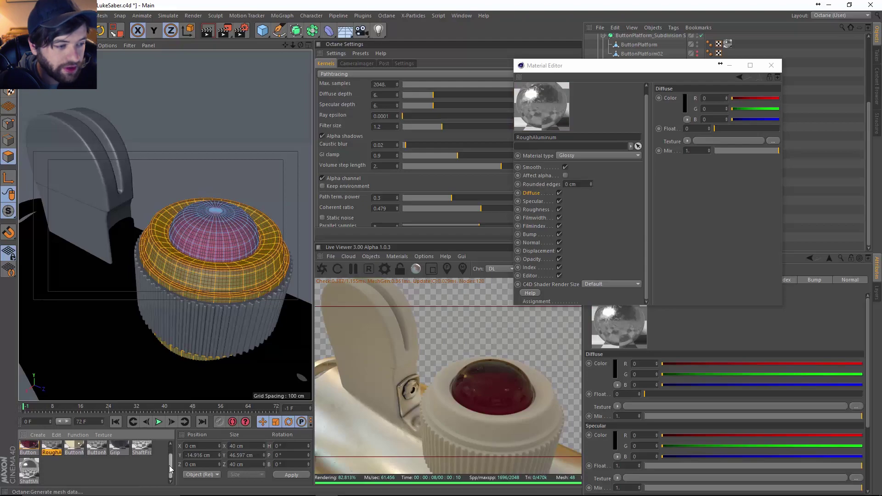
right_click(28, 471)
left_click(60, 429)
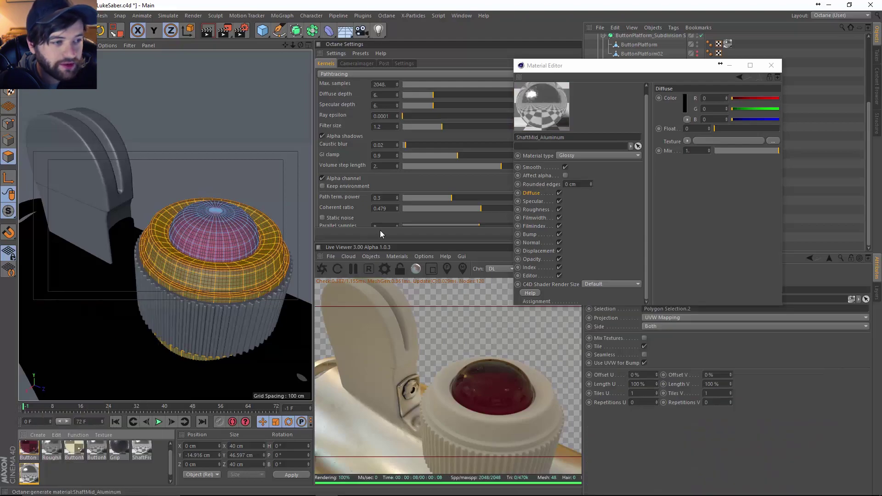
left_click_drag(659, 69, 458, 48)
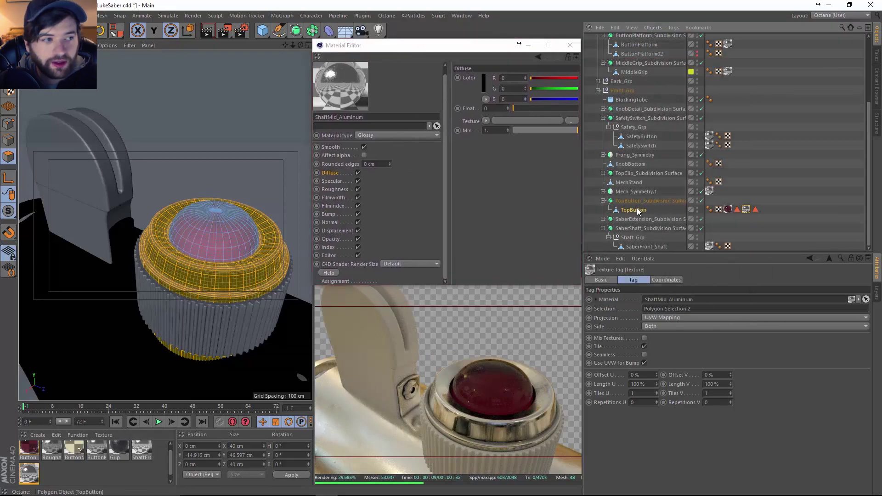
Change the projection of TopButton's ShaftMid_Aluminum texture to Cylindrical.
left_click(132, 124)
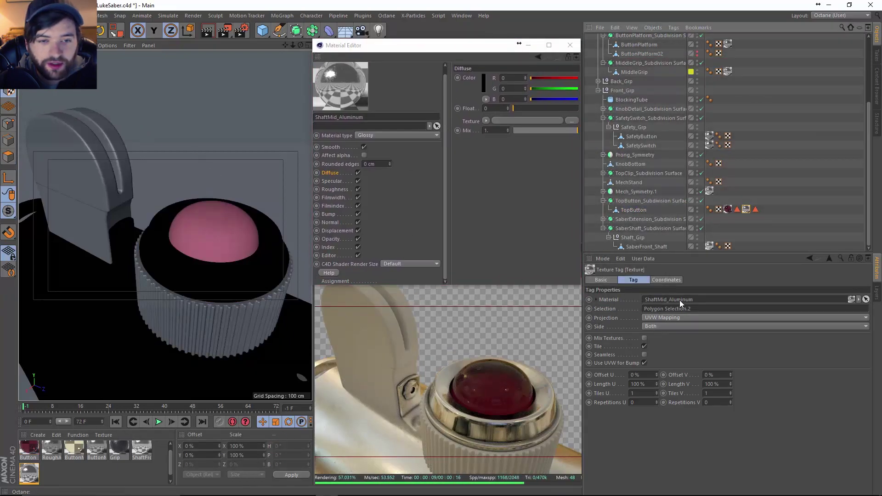
left_click(677, 315)
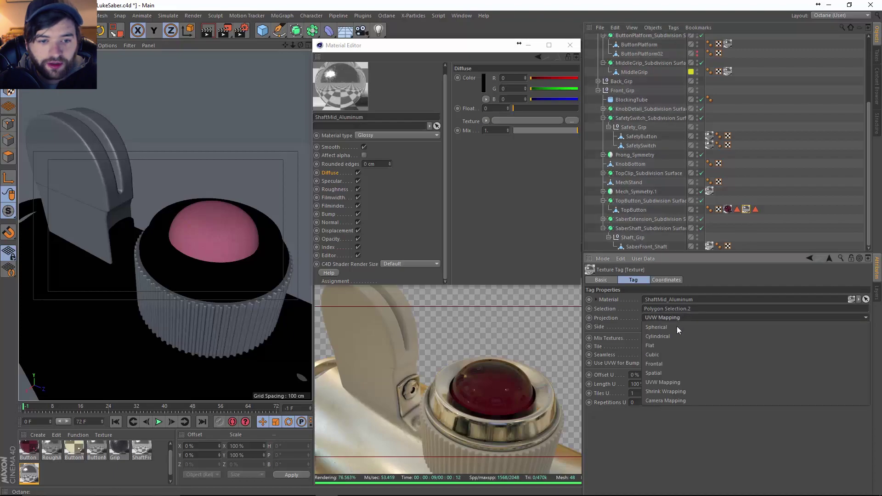
left_click(676, 335)
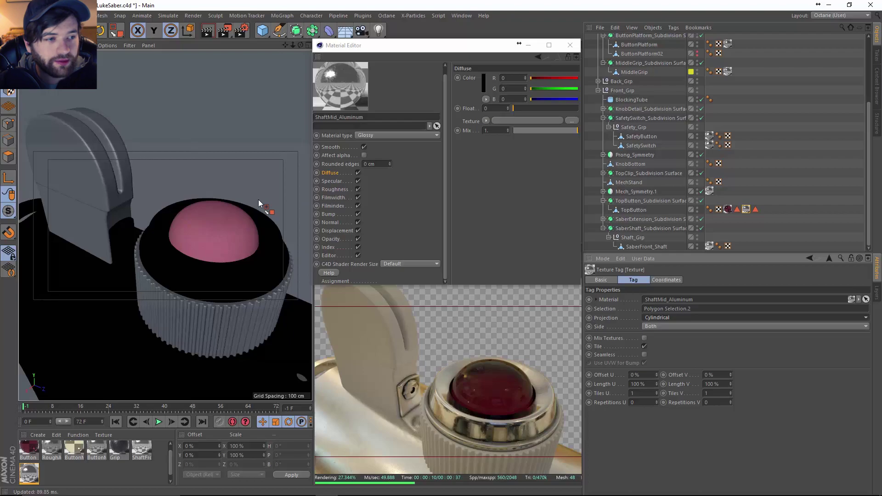
Fit the cylindrical projection of the ShaftMid_Aluminum texture to the TopButton object.
key("e")
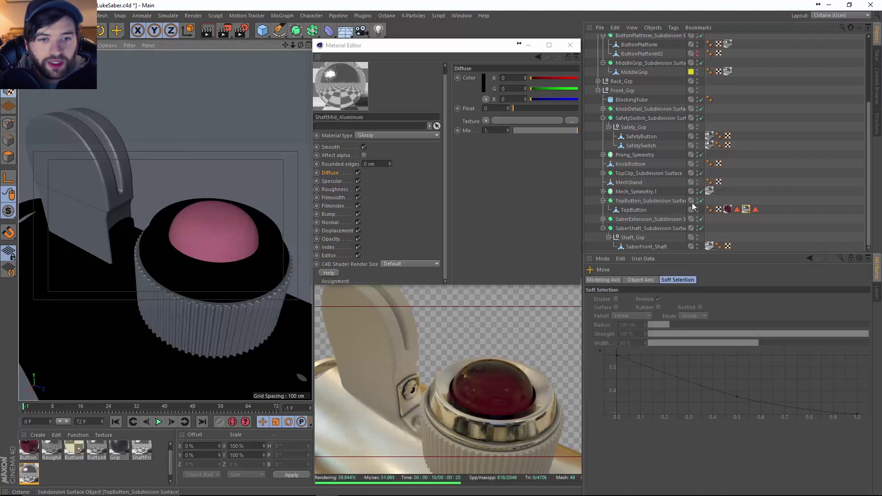
left_click(634, 209)
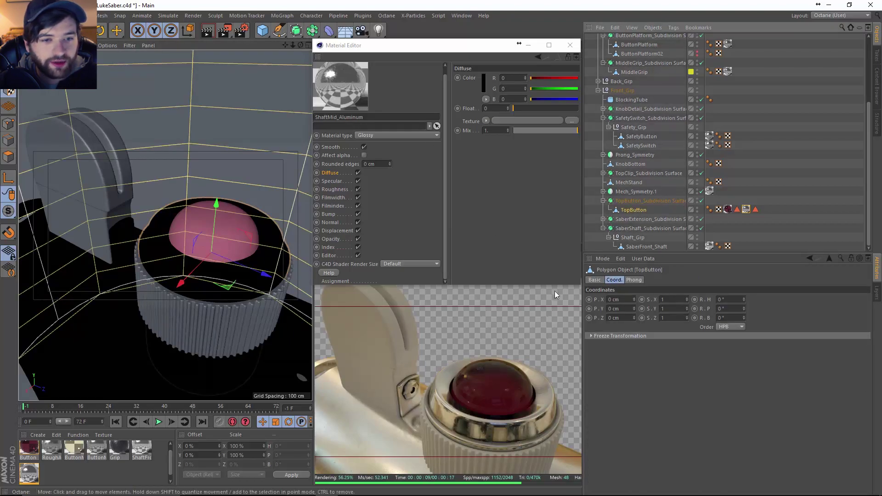
left_click(746, 210)
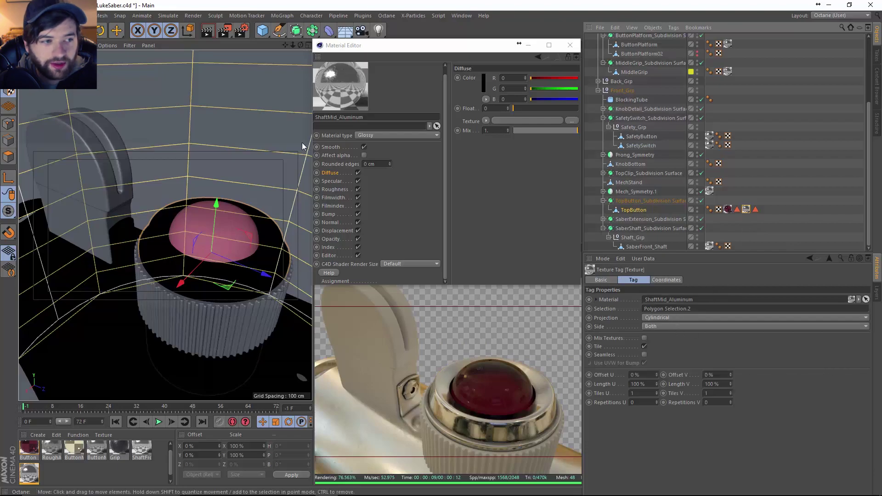
right_click(745, 216)
left_click(779, 371)
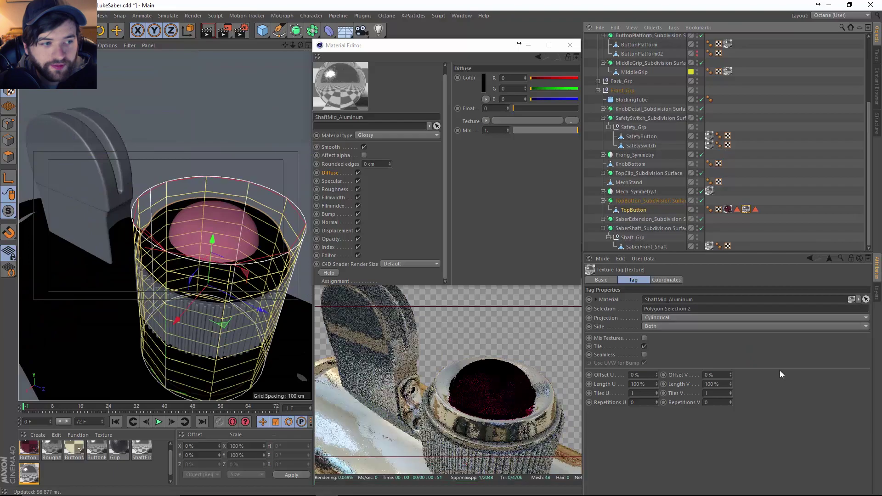
Stretch the aluminum texture on the knob ring to a Length V of 146%.
left_click(481, 376)
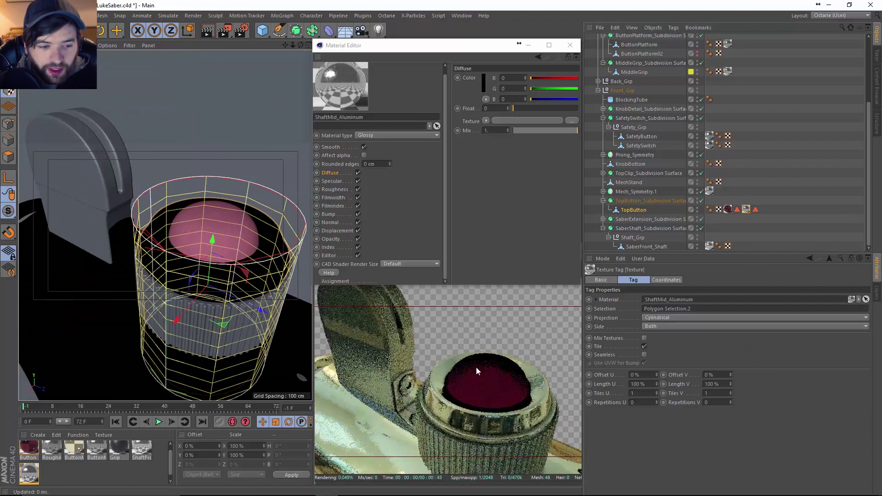
middle_click_drag(480, 376, 472, 348)
right_click_drag(510, 386, 674, 424)
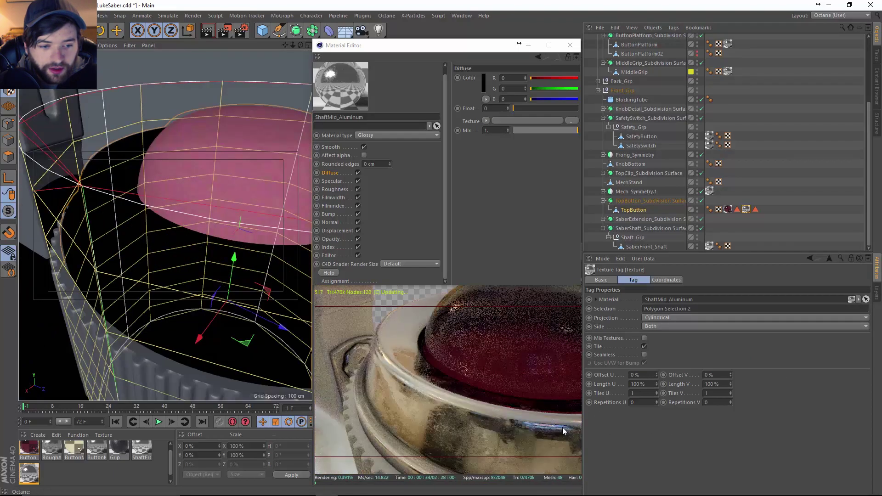
left_click_drag(560, 430, 502, 394)
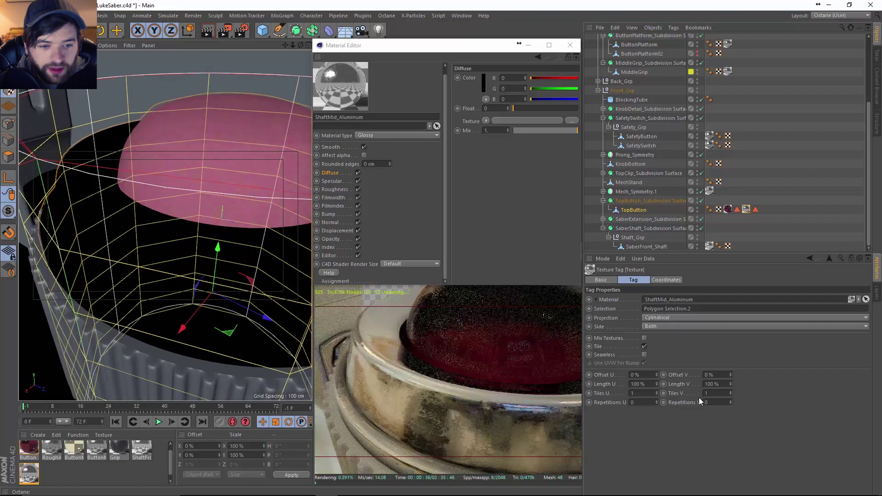
left_click(731, 382)
left_click_drag(731, 382, 733, 392)
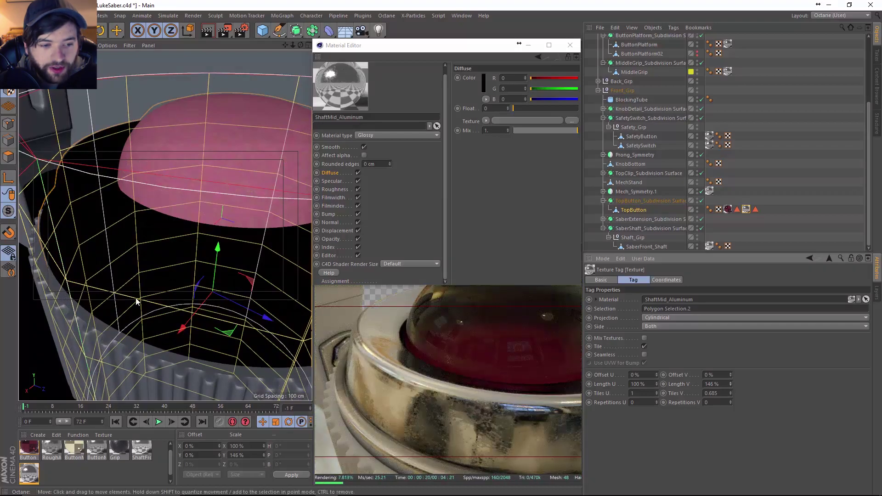
Add an Octane ImageTexture to the Roughness channel of the red Button material.
scroll(183, 253, "down", 10)
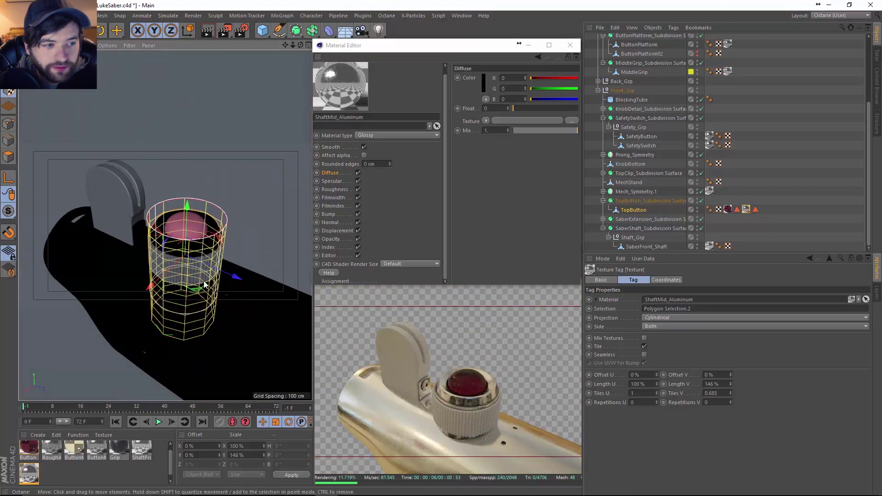
left_click(28, 448)
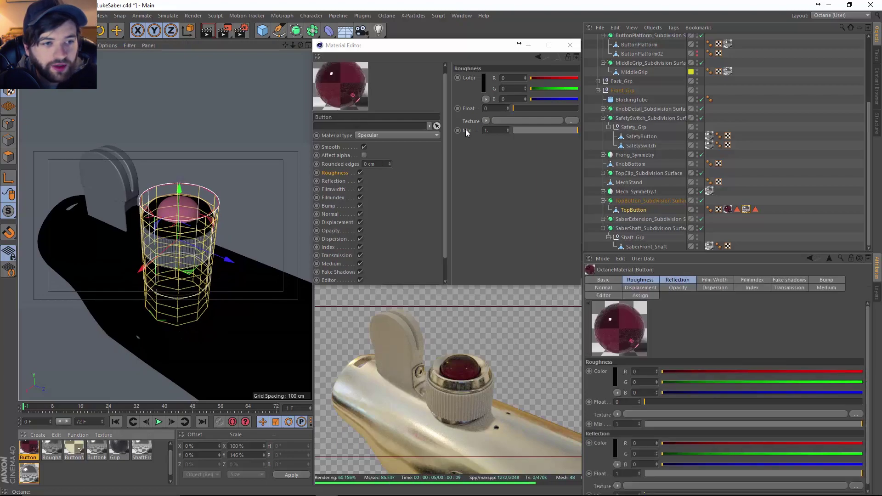
left_click(486, 121)
mouse_move(525, 303)
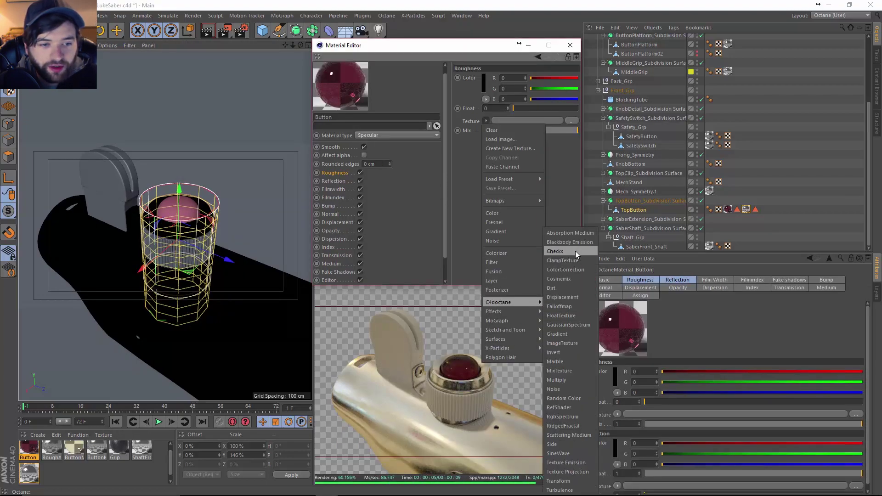
left_click(591, 345)
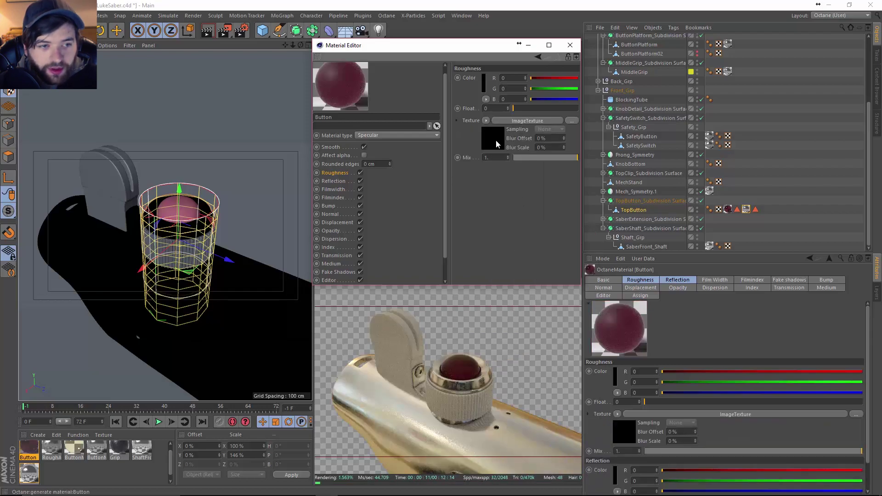
Load an image from the GeneralTextures folder into the roughness ImageTexture without copying it to the project location.
left_click(495, 139)
left_click(571, 87)
left_click(625, 311)
left_click(730, 446)
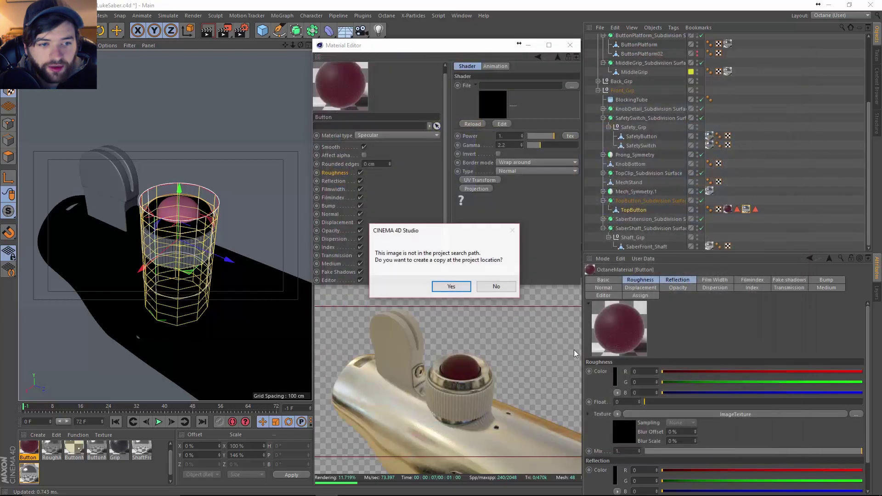
left_click(496, 287)
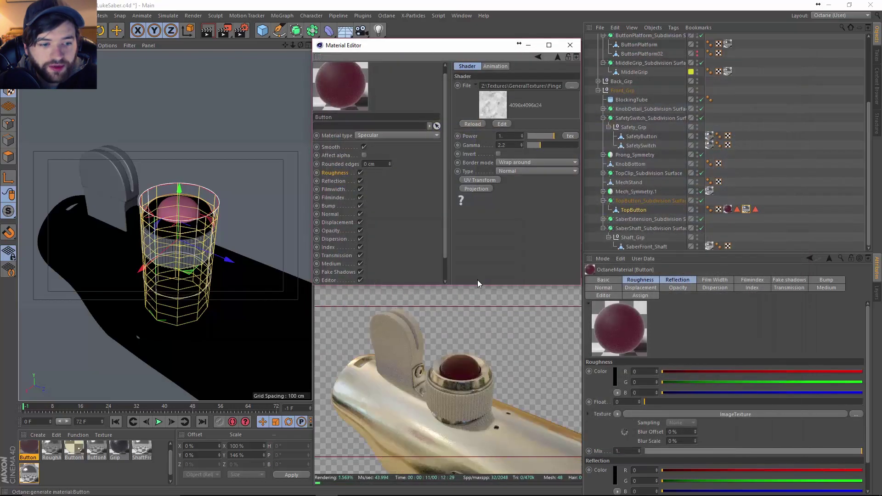
Invert the Button material's roughness image and set its gamma to 3.
left_click(499, 154)
scroll(184, 203, "up", 5)
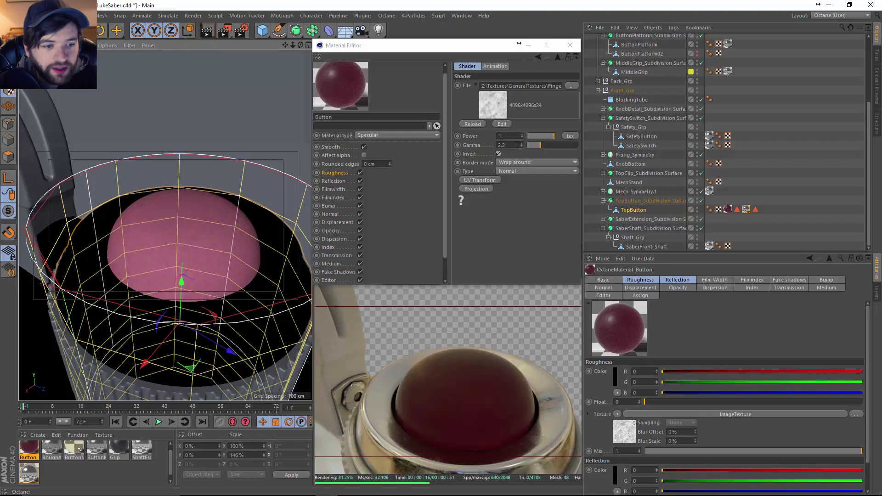
left_click(510, 144)
type("3")
key("Return")
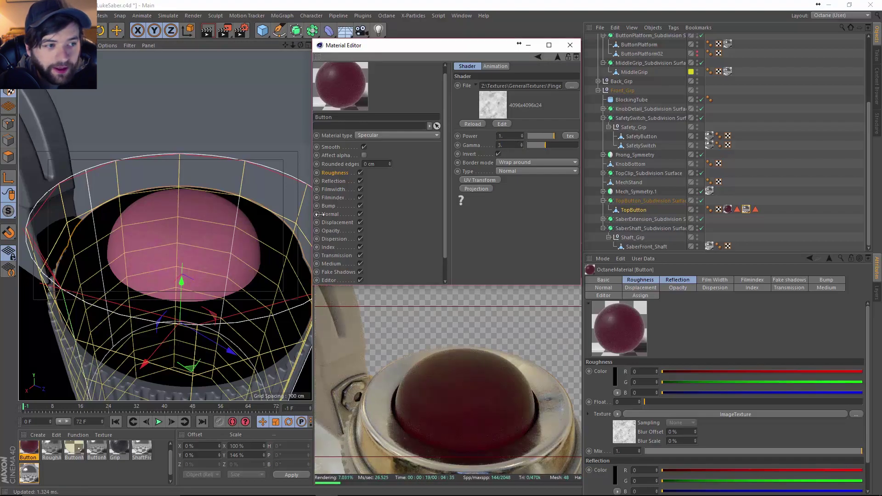
Change the projection of TopButton's Button texture to Flat and rotate the projection plane to lie horizontally across the dome.
left_click(728, 209)
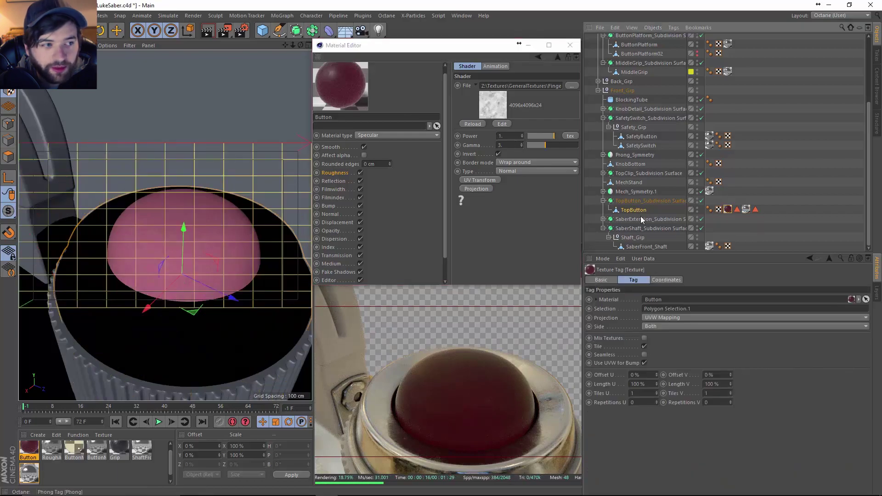
left_click(696, 317)
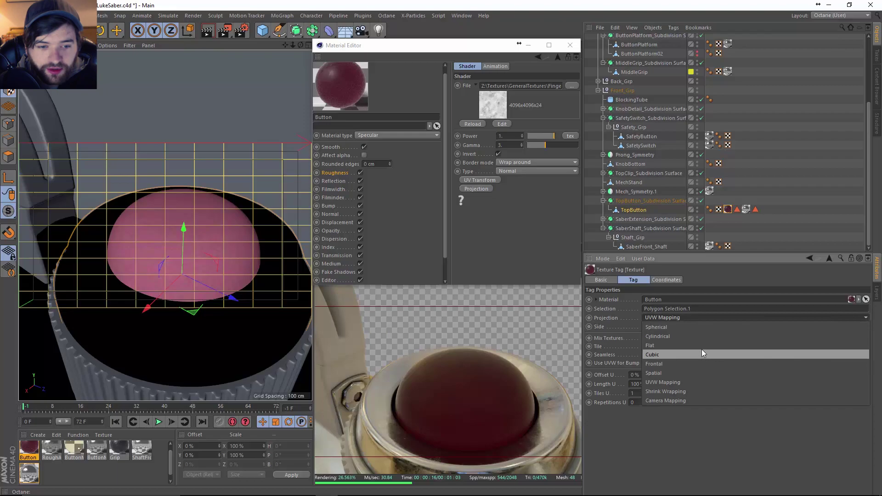
left_click(702, 349)
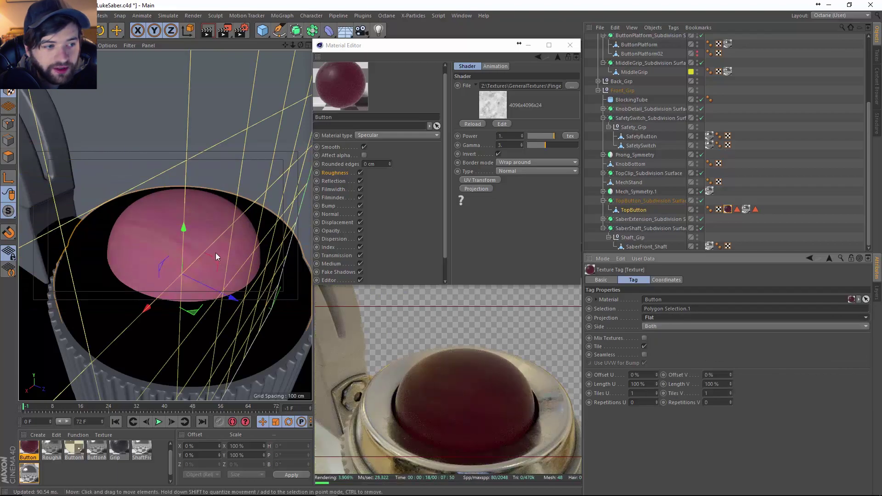
key("r")
left_click_drag(209, 271, 158, 230)
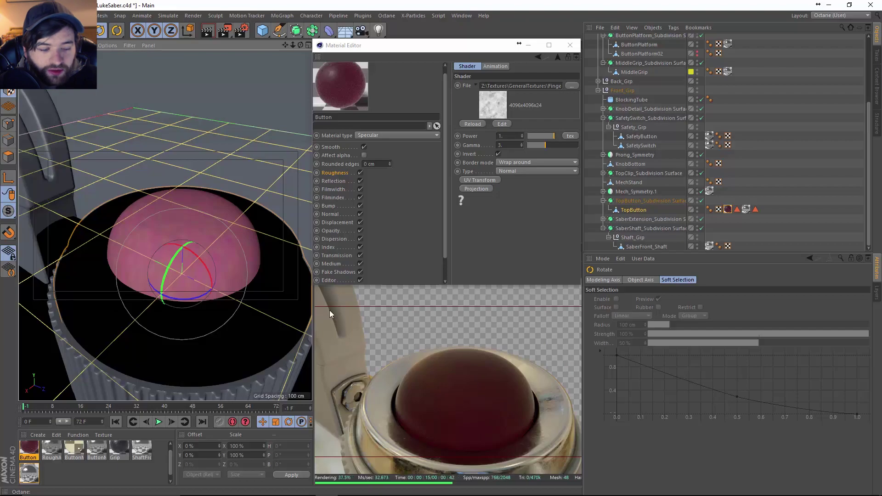
Try a gamma of 8 on the roughness image, and settle on a gamma of 1.
left_click(521, 145)
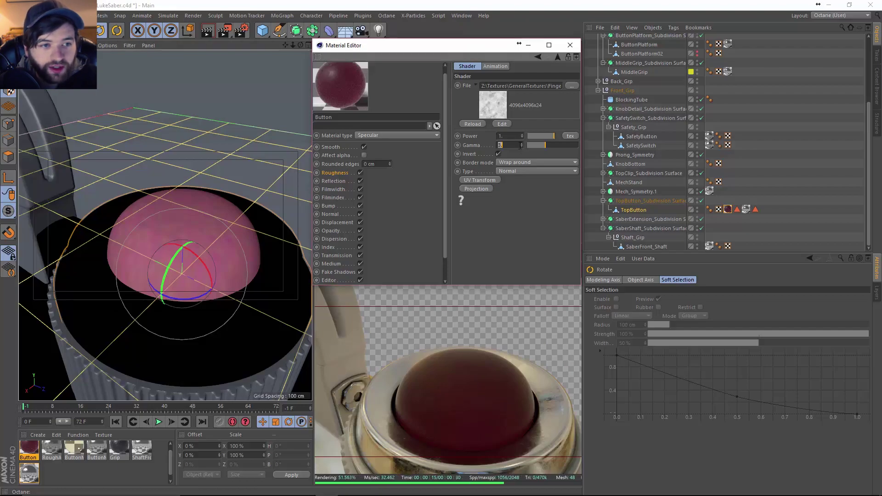
type("8")
key("Return")
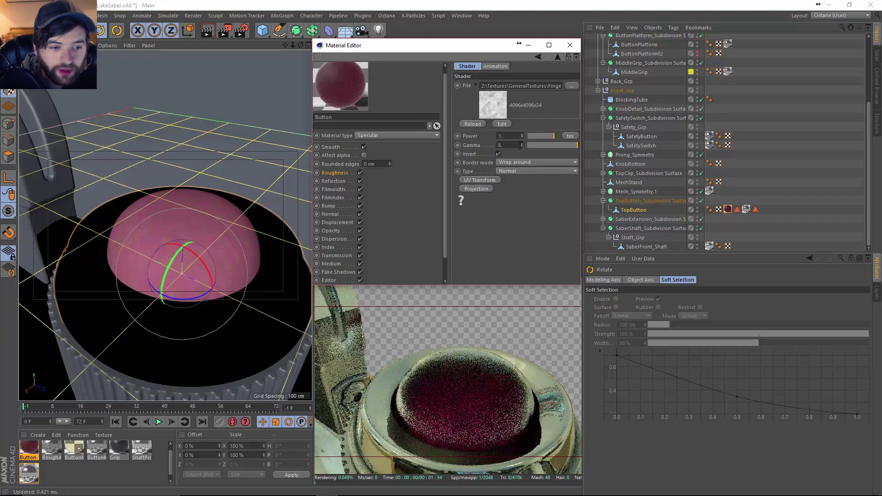
left_click(503, 146)
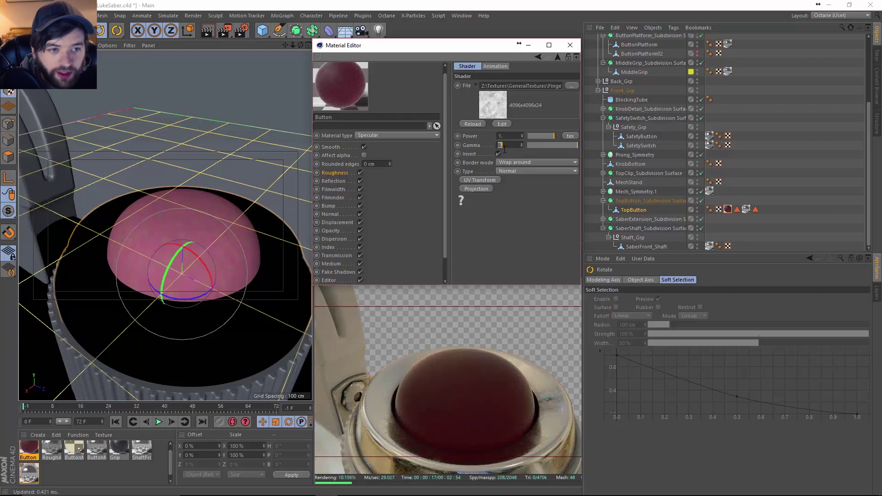
type("1")
key("Return")
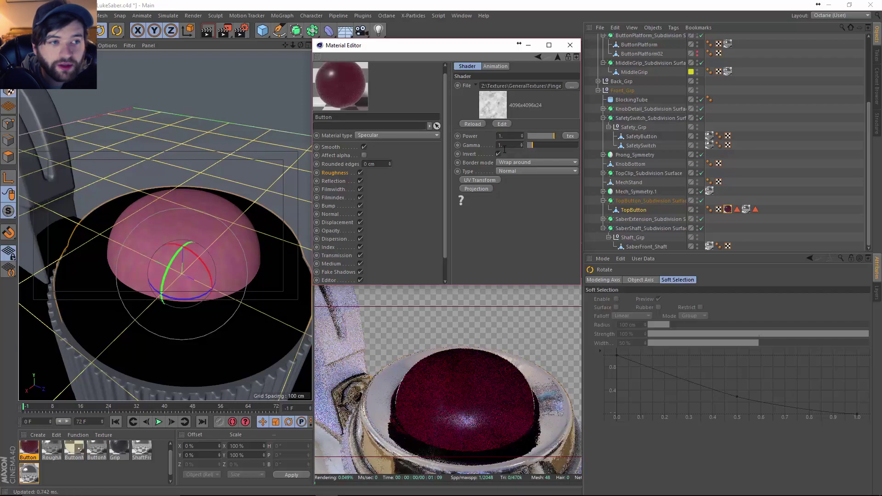
Try a lower Roughness mix, return it to 1, and wrap the roughness ImageTexture in an Octane ColorCorrection shader.
left_click(342, 173)
left_click_drag(538, 160, 575, 158)
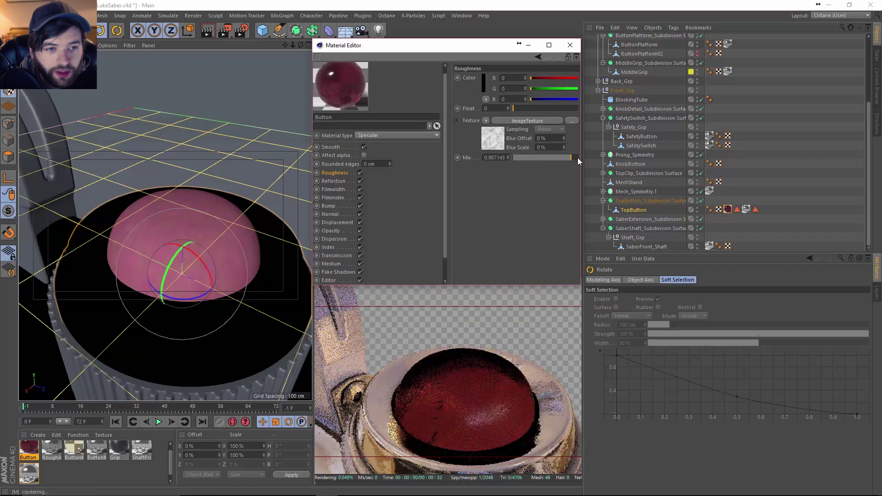
left_click(486, 121)
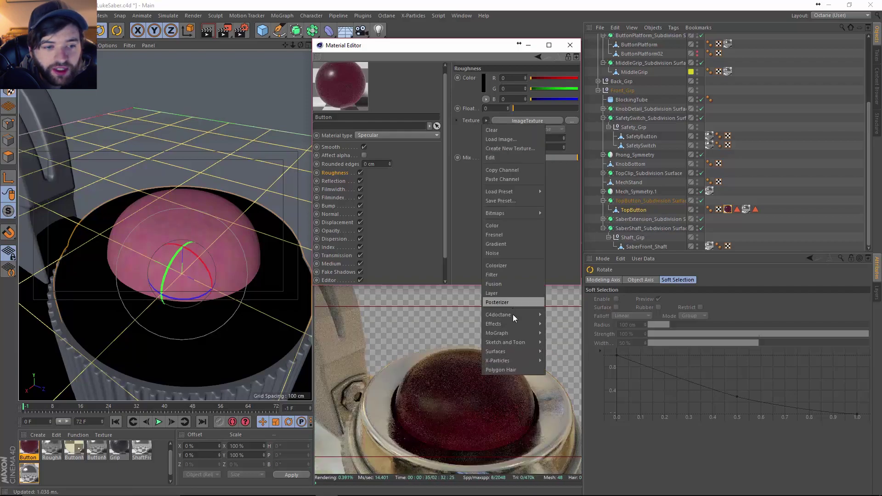
mouse_move(505, 315)
left_click(570, 299)
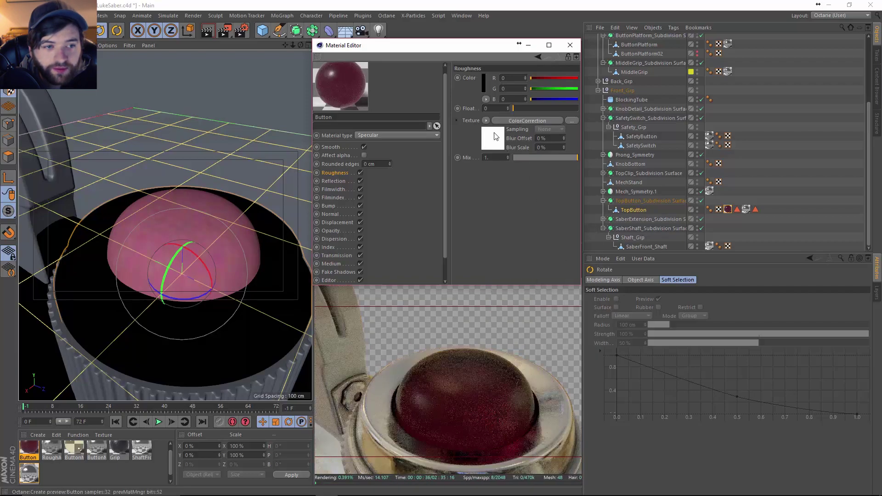
Set the contrast of the roughness ColorCorrection shader to 8.
scroll(530, 197, "down", 2)
left_click(509, 149)
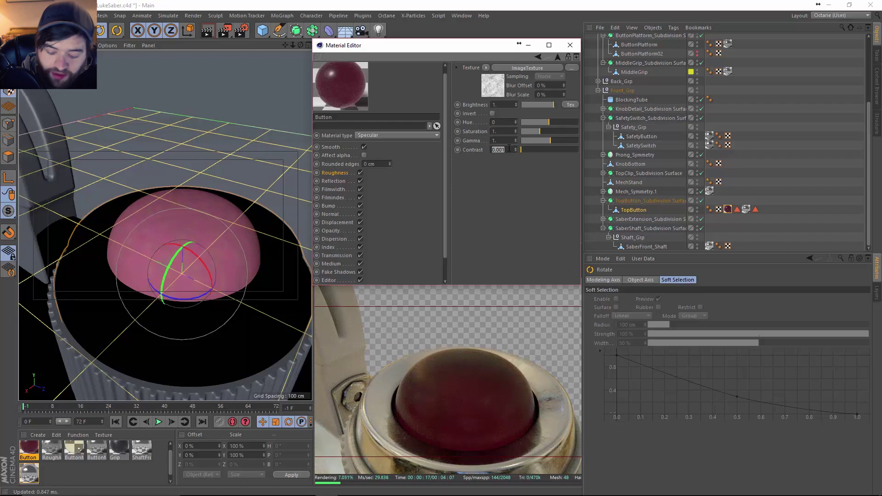
type("8")
key("Return")
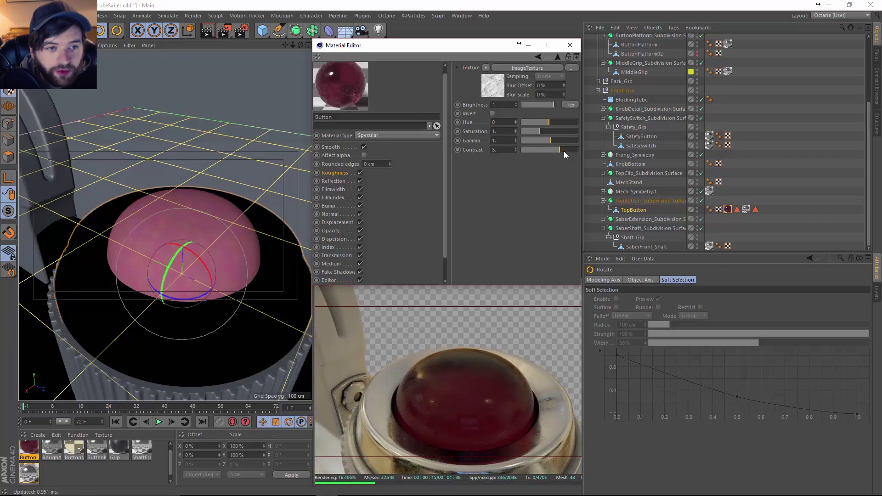
left_click_drag(555, 150, 553, 150)
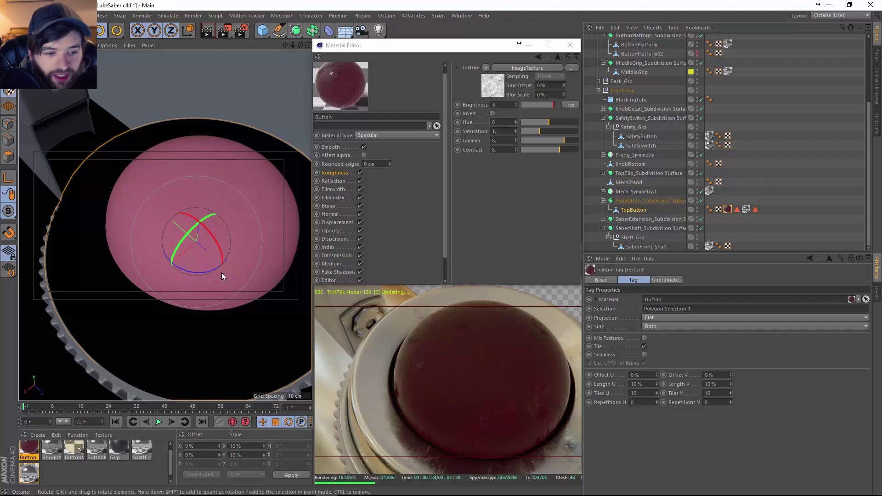
Check the ShaftMid_Aluminum material's roughness and specular textures and apply the material to the ribbed knob section around the red dome.
left_click_drag(214, 265, 228, 249, "alt")
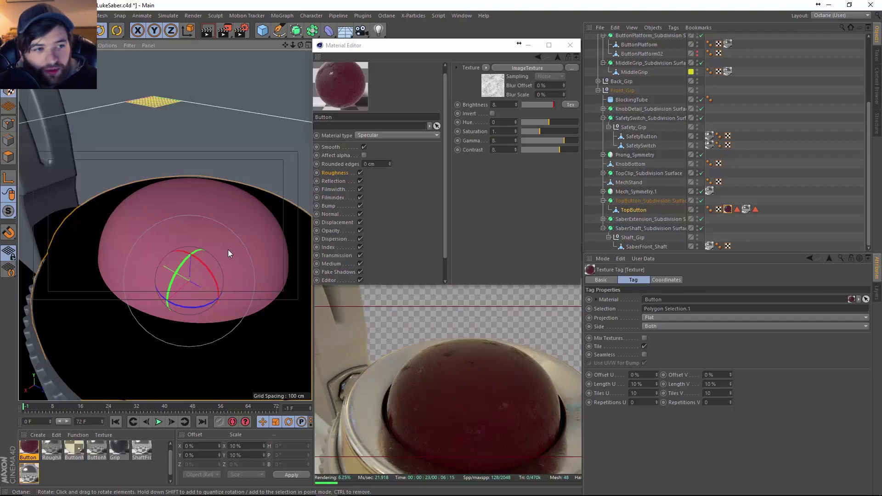
left_click_drag(231, 249, 188, 275, "alt")
left_click_drag(217, 302, 270, 317, "alt")
key("e")
left_click(203, 284)
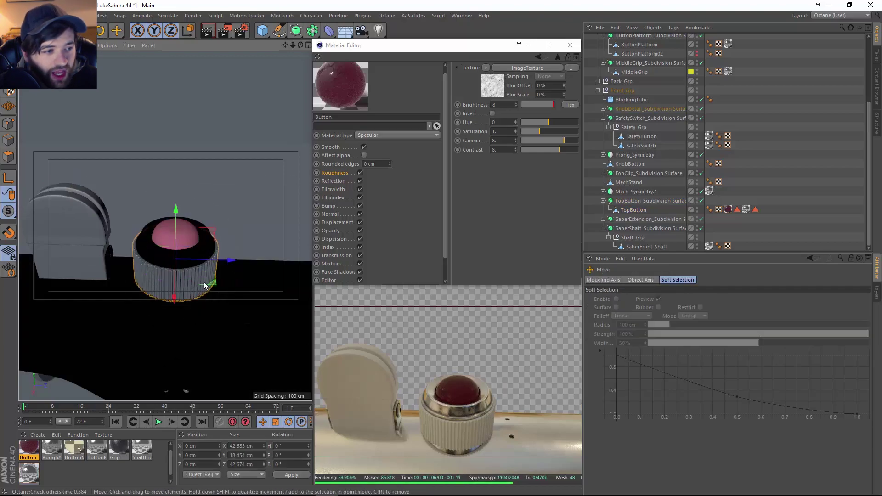
left_click_drag(172, 464, 172, 467)
left_click(29, 469)
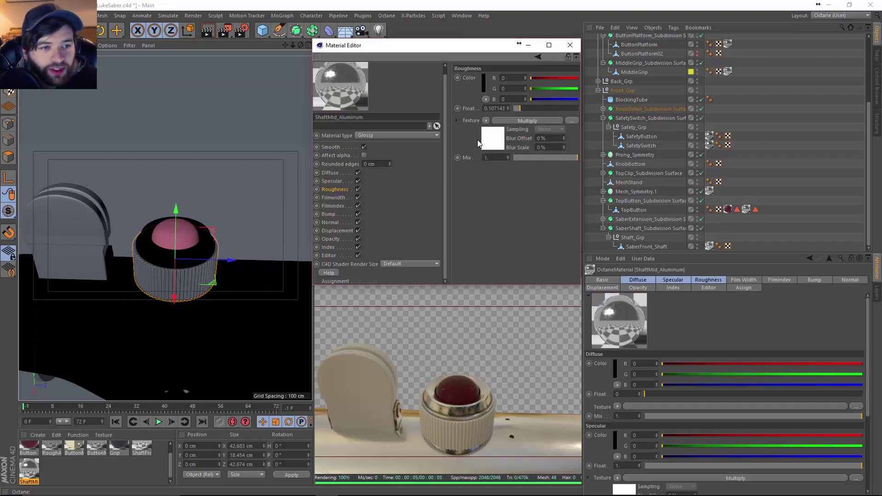
left_click(499, 140)
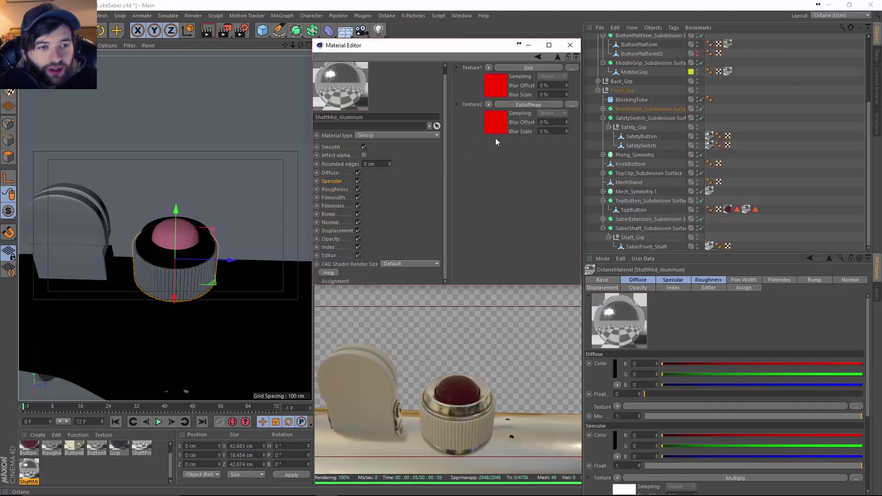
left_click(570, 45)
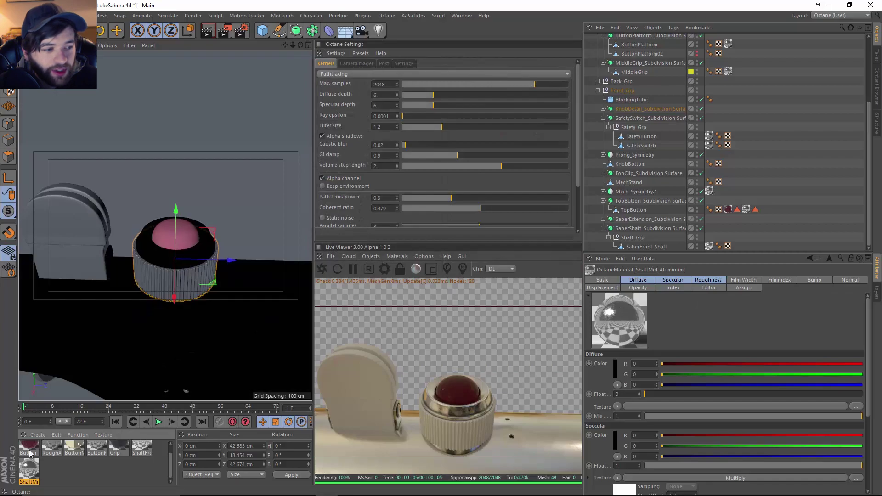
right_click(30, 468)
left_click(79, 328)
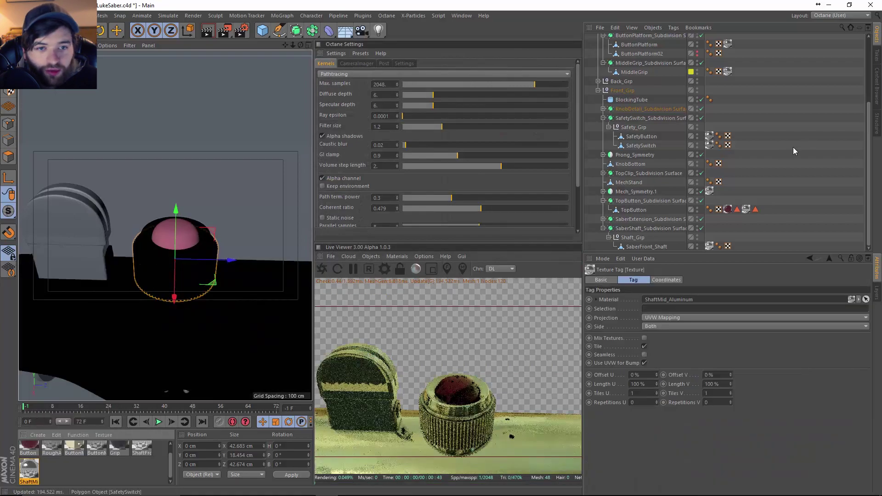
Change the projection of KnobDetail's ShaftMid_Aluminum texture to Cylindrical in Texture mode.
scroll(760, 182, "up", 3)
scroll(735, 175, "down", 3)
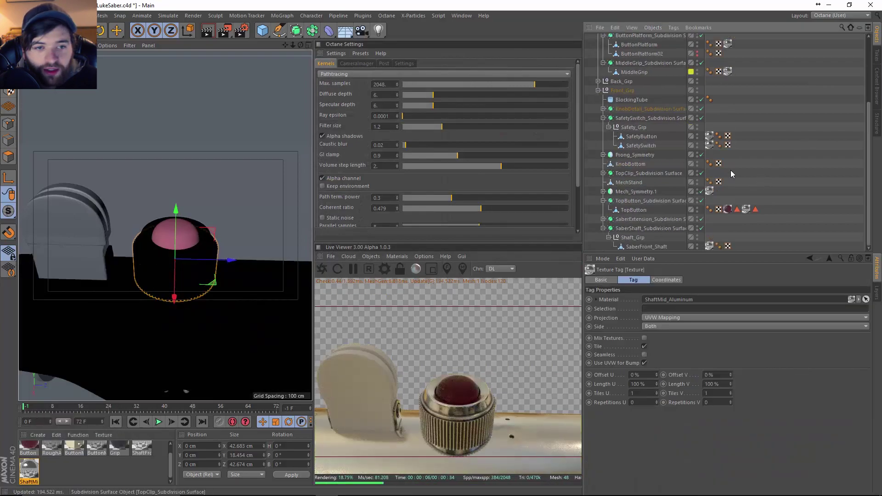
left_click(603, 109)
left_click(641, 118)
left_click(728, 117)
left_click(632, 119)
left_click(12, 92)
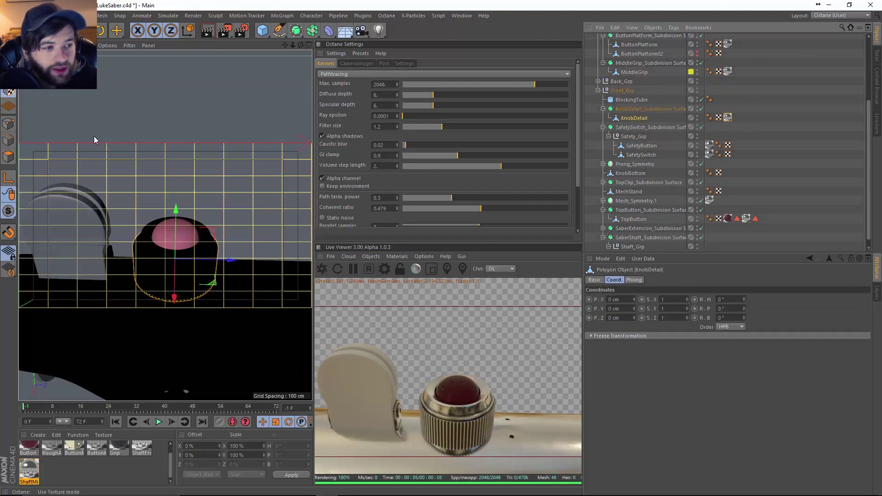
left_click(728, 118)
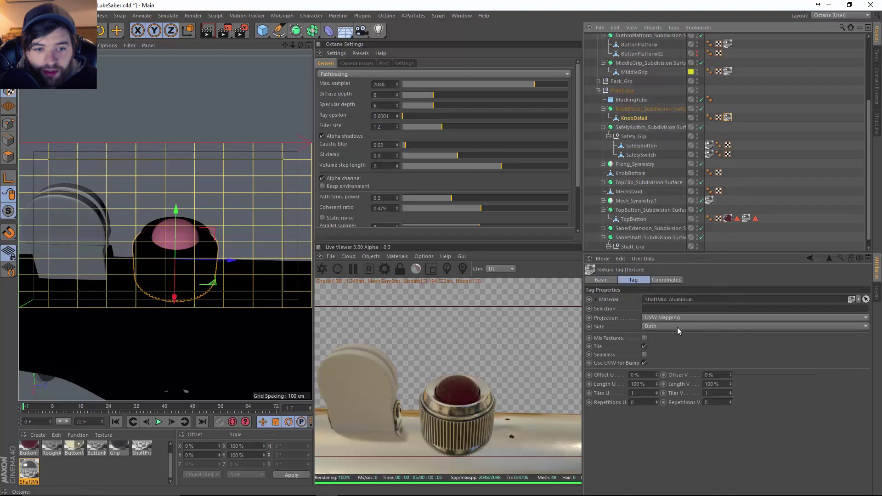
left_click(668, 321)
left_click(668, 337)
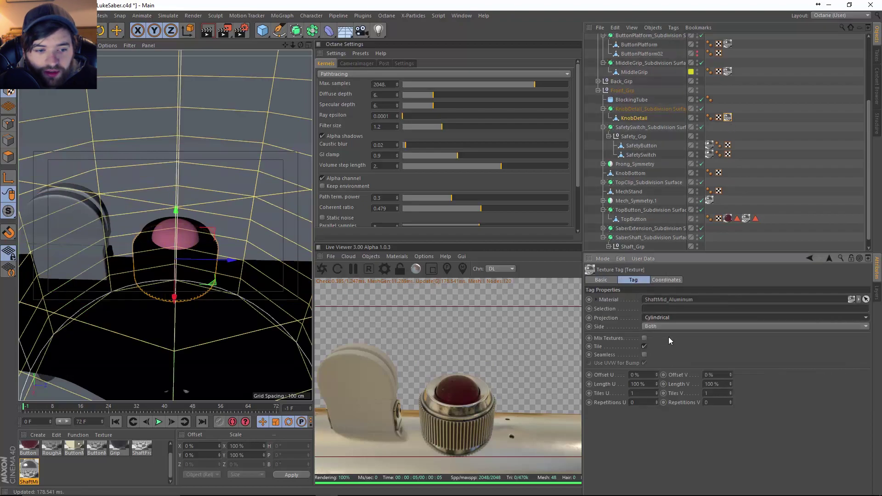
Fit the cylindrical projection of the ShaftMid_Aluminum texture to the KnobDetail object.
right_click(728, 118)
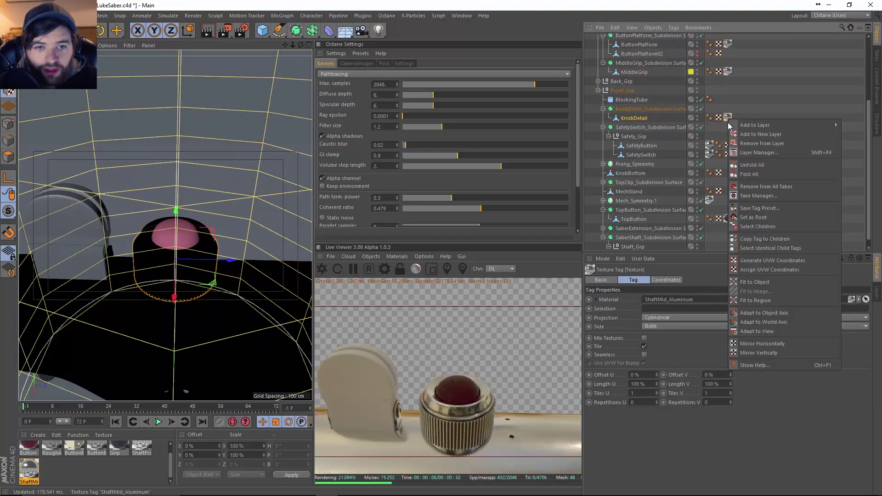
left_click(764, 281)
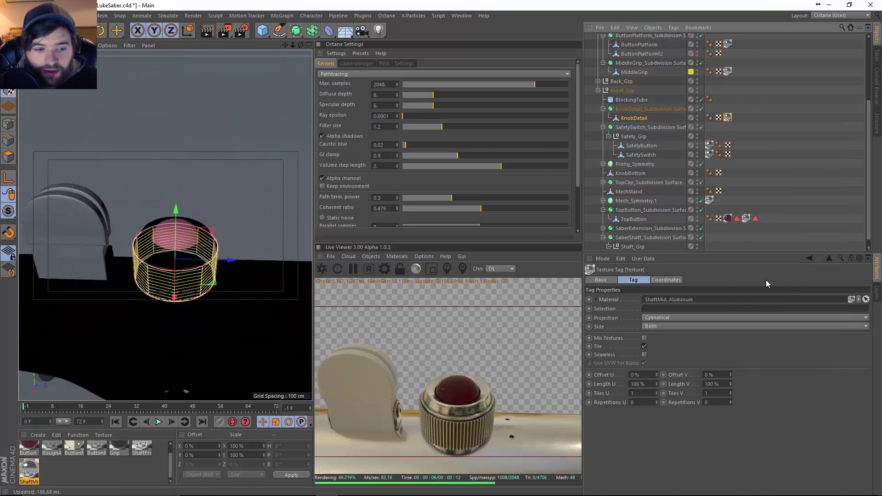
scroll(232, 260, "up", 10)
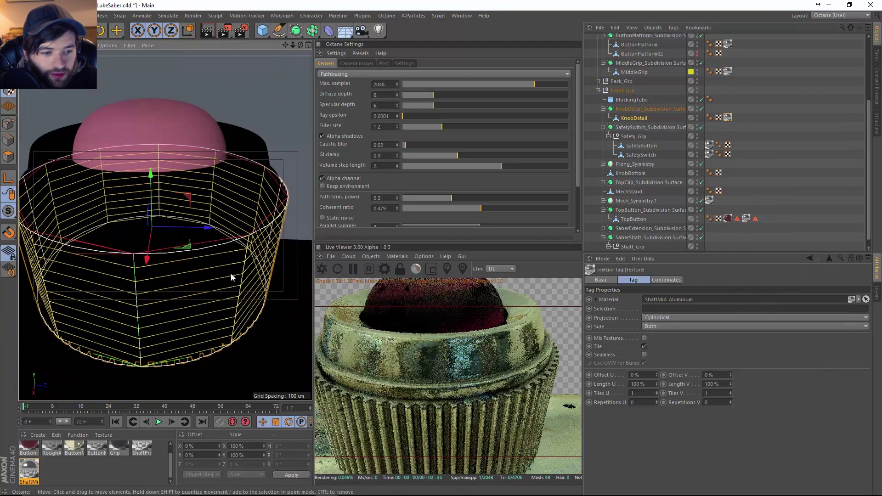
Apply the ShaftMid_Aluminum material to the TopClip subdivision surface and MechStand beside the red-domed knob.
scroll(241, 253, "up", 8)
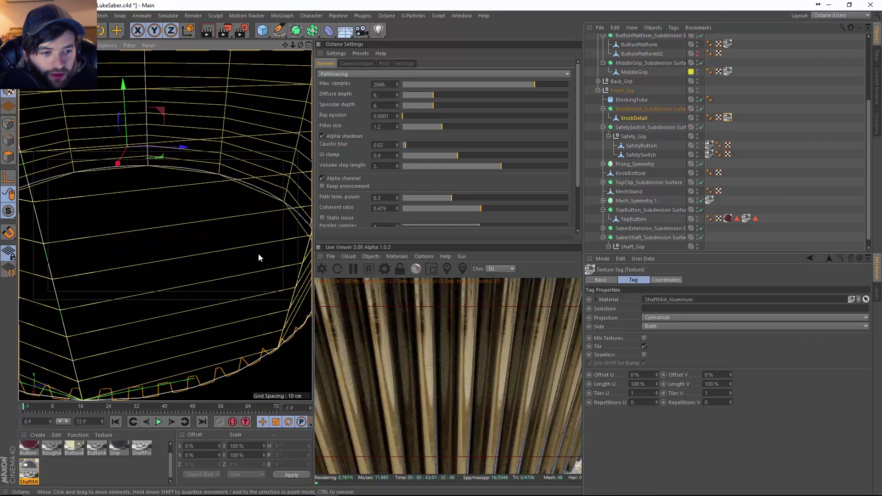
left_click_drag(258, 257, 152, 220, "alt")
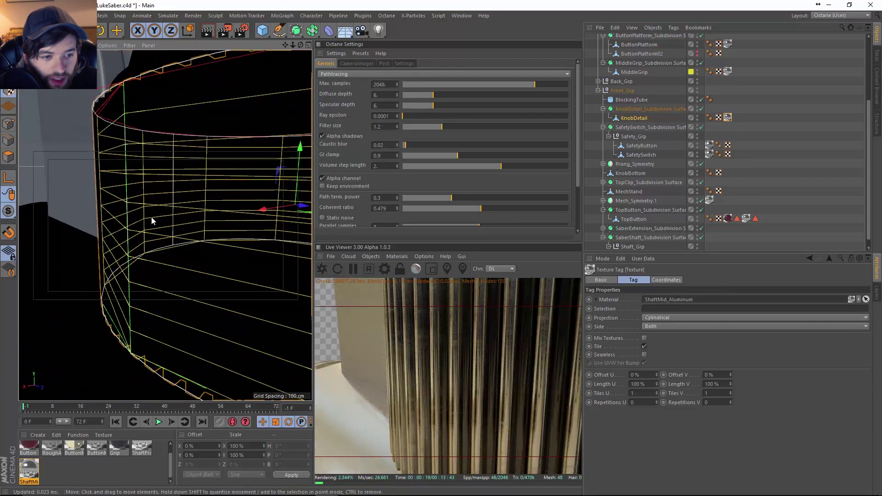
left_click_drag(212, 266, 201, 315, "alt")
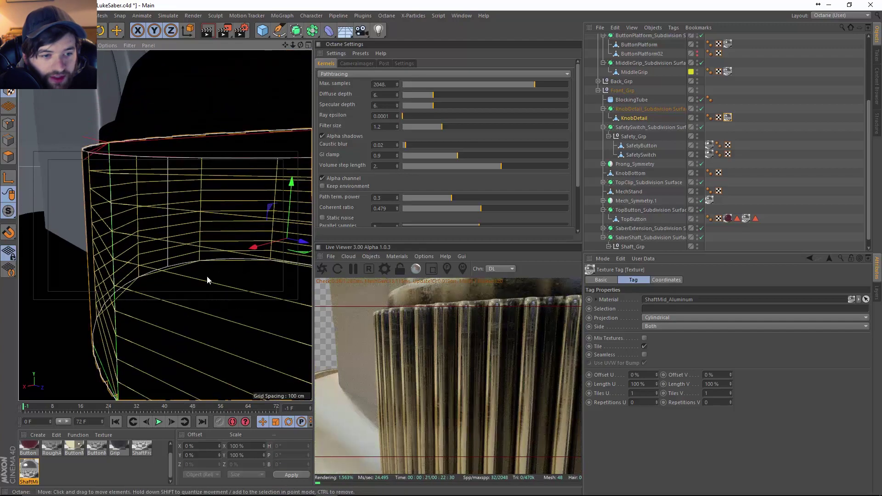
left_click_drag(207, 276, 205, 294, "alt")
scroll(205, 262, "down", 10)
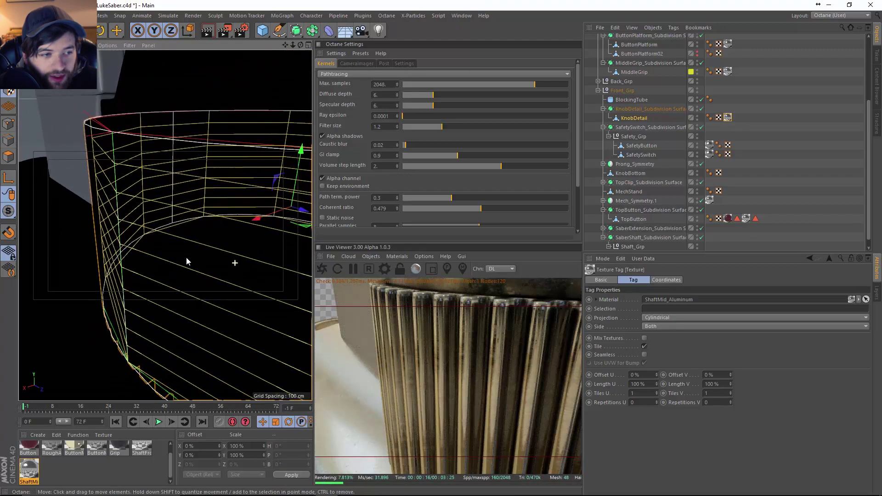
key("ctrl+shift+a")
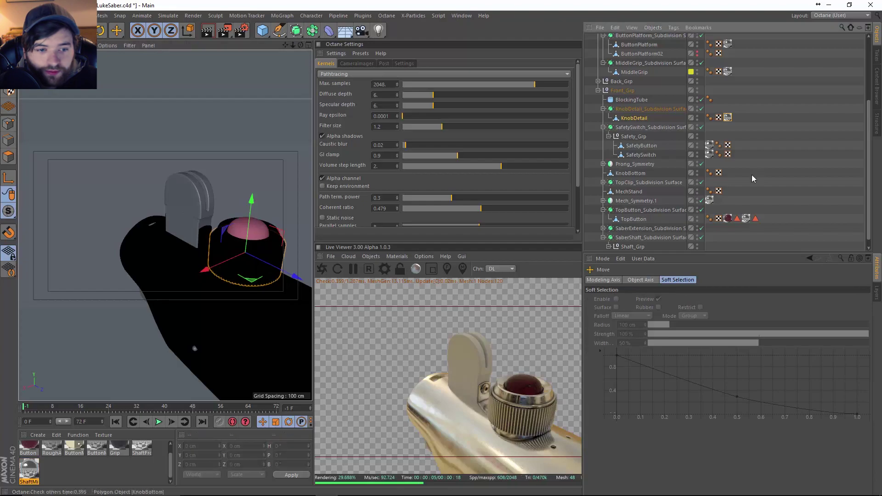
left_click_drag(224, 251, 199, 267, "alt")
left_click(118, 210)
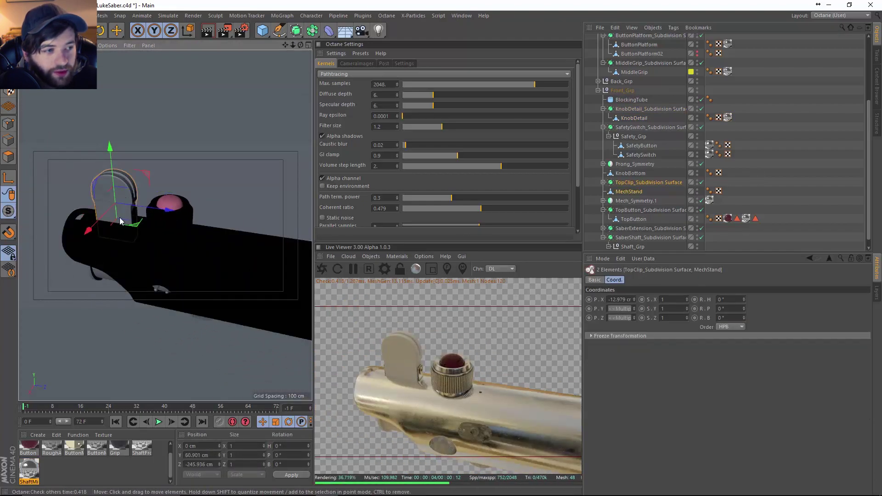
right_click(25, 481)
left_click(80, 328)
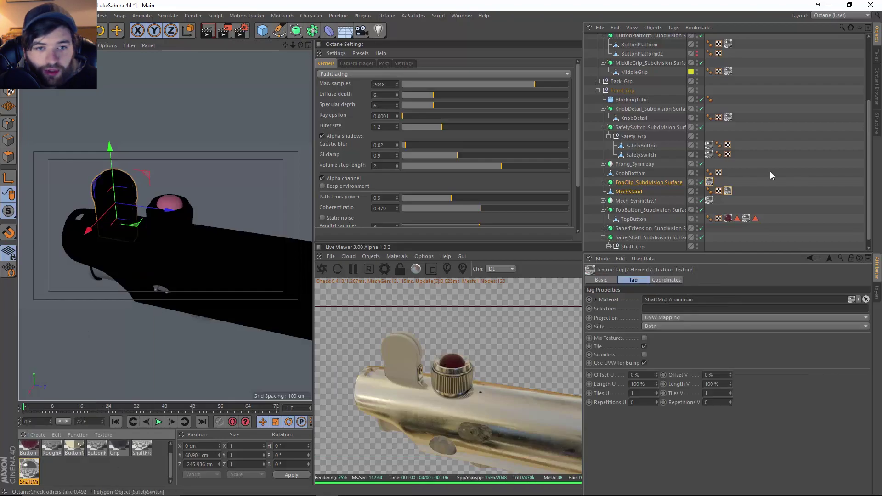
Move the ShaftMid_Aluminum texture tag from the TopClip subdivision surface onto its child TopClip object.
left_click(752, 184)
left_click(603, 183)
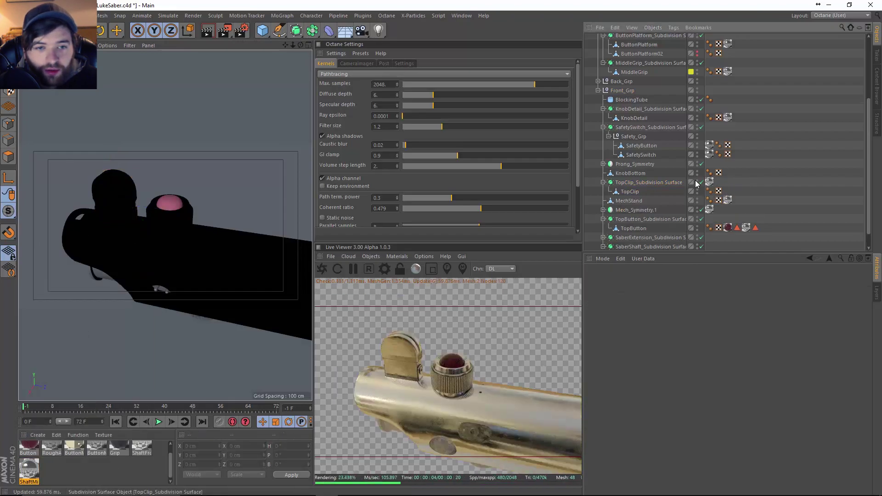
left_click(639, 192)
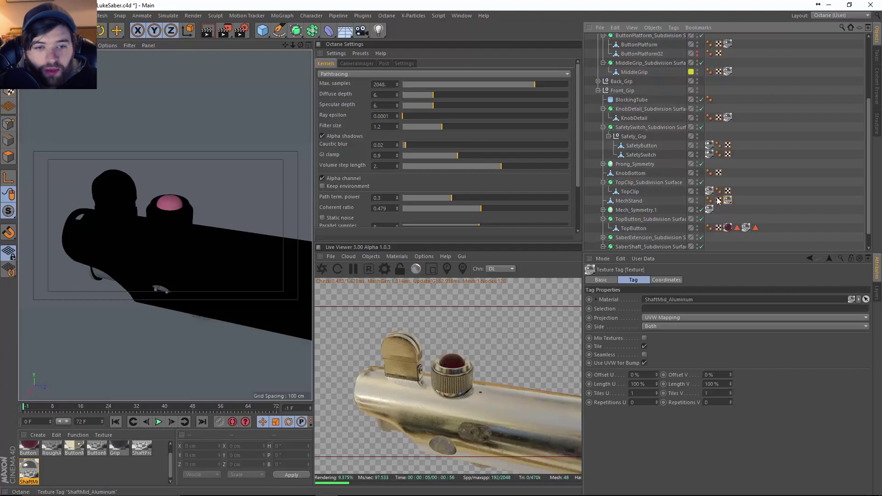
Set the projection of MechStand's ShaftMid_Aluminum texture to Cubic and fit it to the object.
left_click(636, 202)
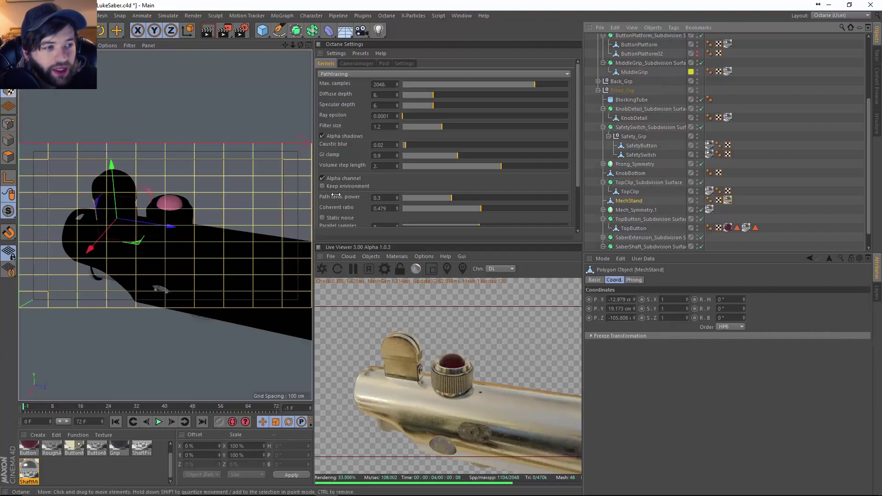
key("t")
left_click(728, 201)
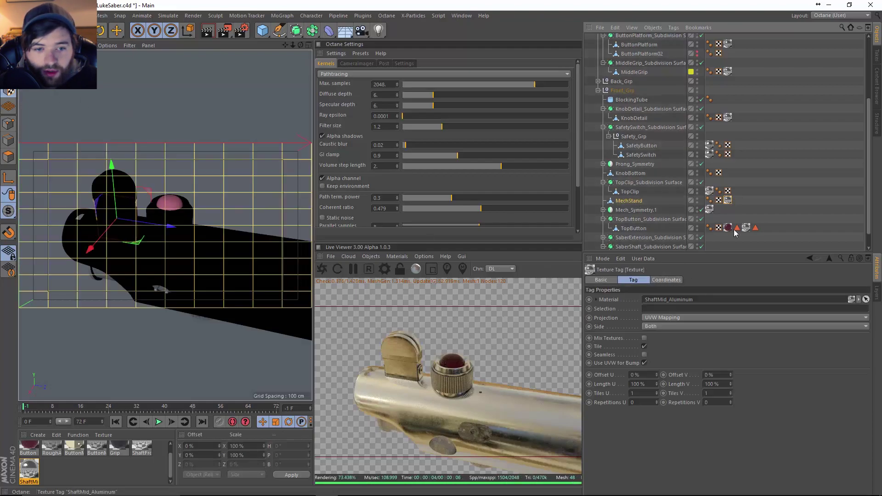
left_click(655, 317)
left_click(655, 353)
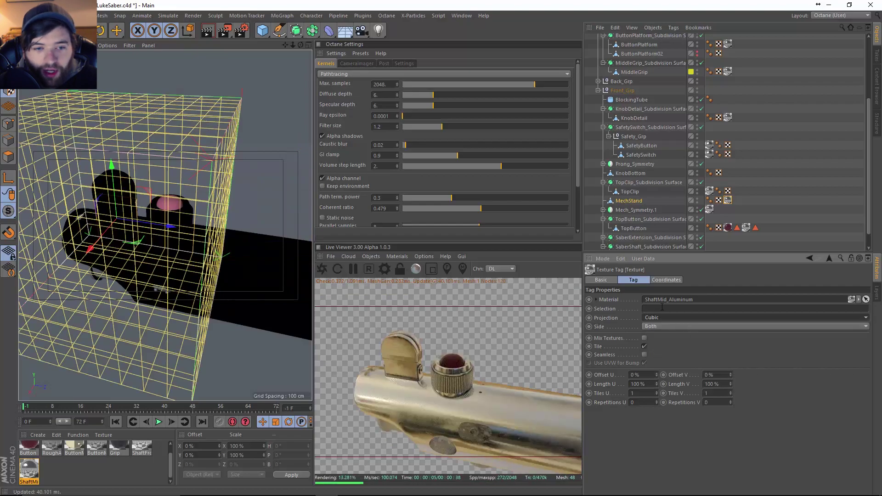
right_click(727, 205)
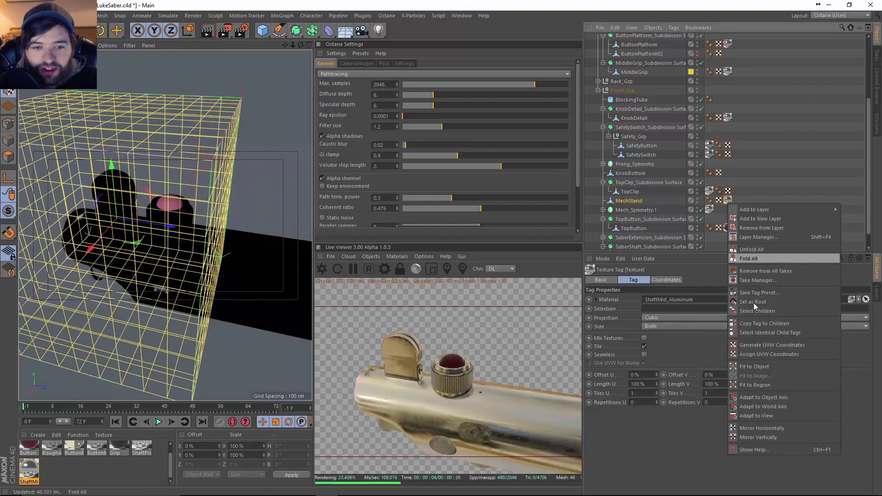
left_click(760, 372)
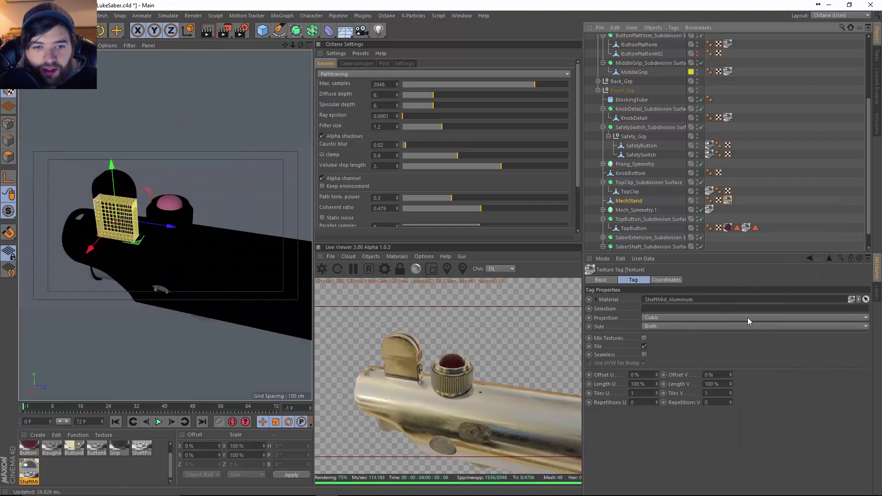
Set the projection of TopClip's ShaftMid_Aluminum texture to Cubic and fit it to the object.
left_click(710, 190)
left_click(629, 191)
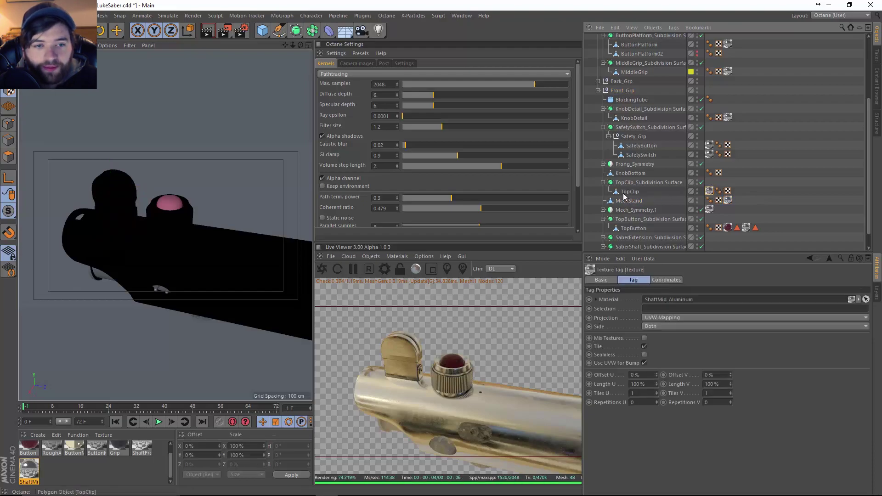
left_click(710, 191)
left_click(675, 317)
left_click(665, 351)
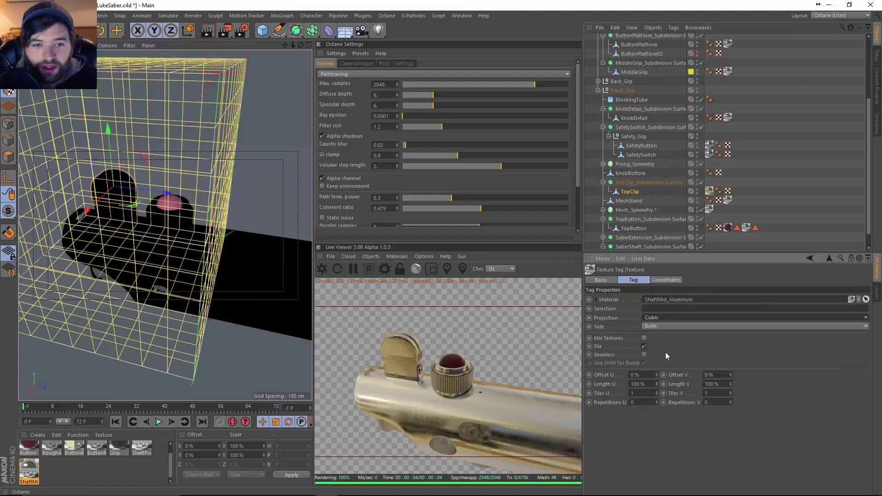
right_click(714, 191)
left_click(709, 196)
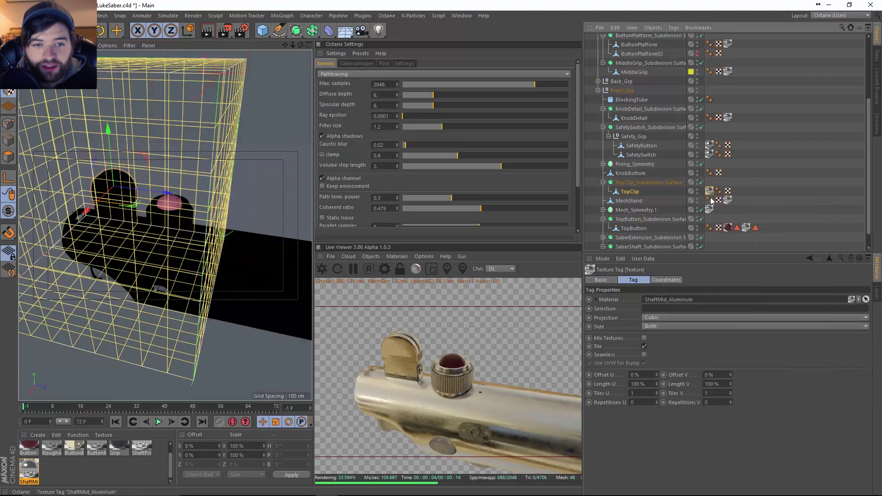
right_click(710, 193)
left_click(734, 341)
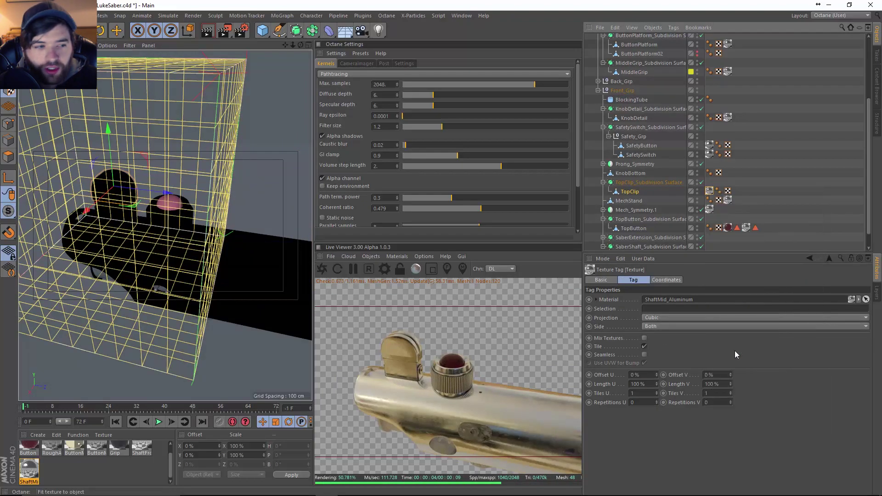
Cut supporting edge loops around the outer wall and rim of KnobBottom with the Knife tool in Loop mode.
key("o")
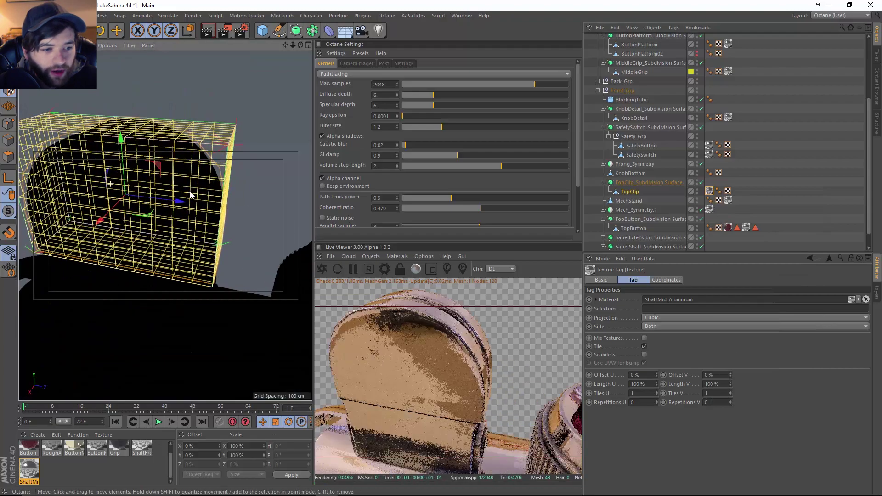
left_click_drag(191, 195, 129, 186, "alt")
left_click_drag(187, 204, 192, 231, "alt")
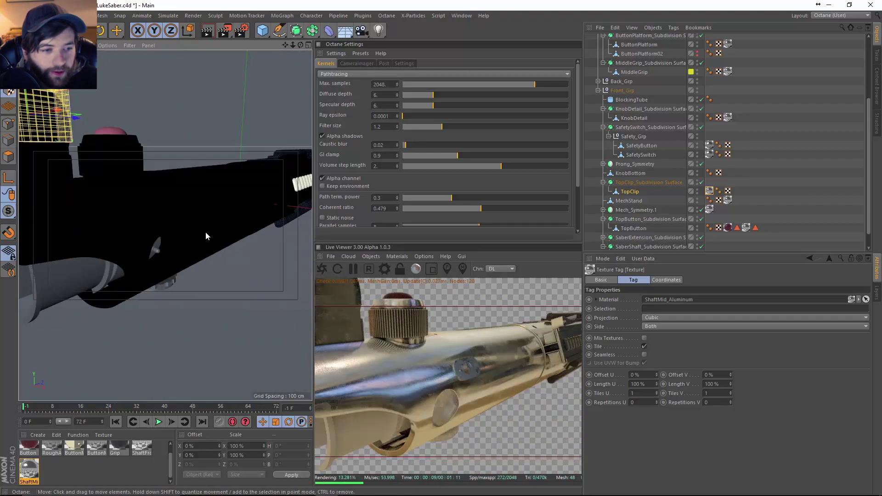
left_click_drag(221, 229, 183, 230, "alt")
scroll(181, 236, "up", 5)
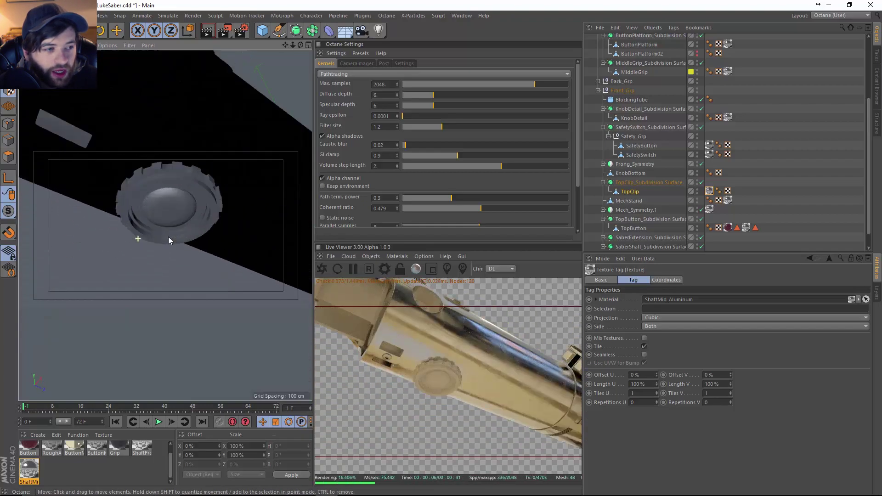
left_click(176, 205)
scroll(179, 211, "up", 3)
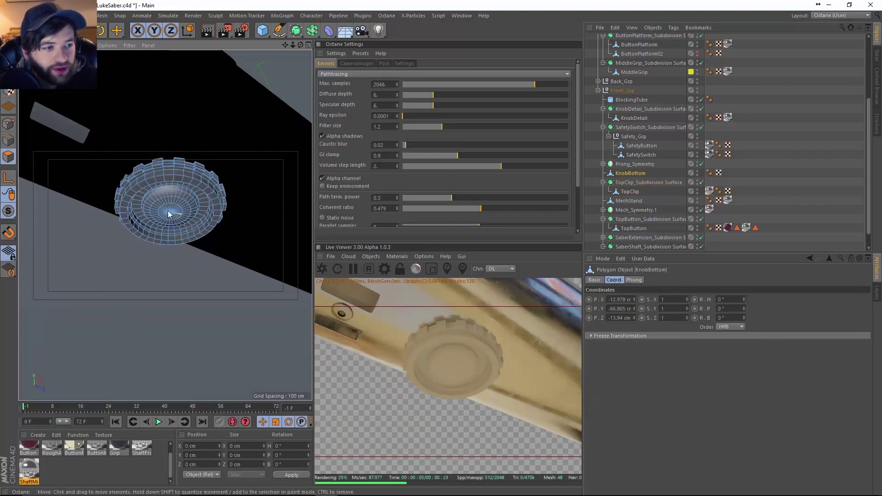
scroll(193, 195, "up", 6)
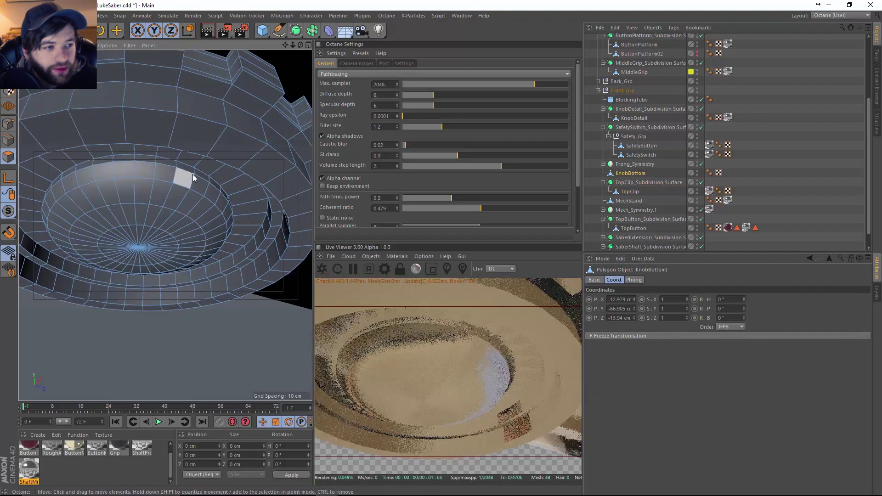
left_click_drag(193, 175, 206, 207, "alt")
scroll(236, 207, "up", 3)
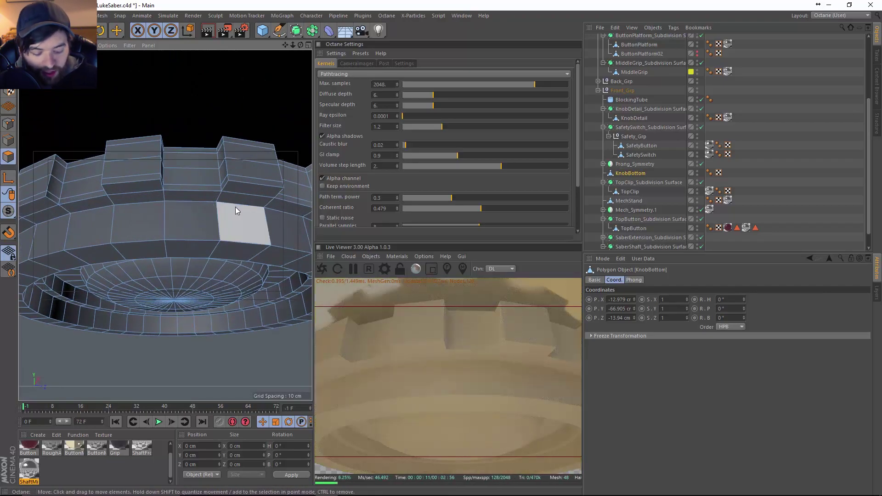
key("k")
scroll(223, 206, "up", 4)
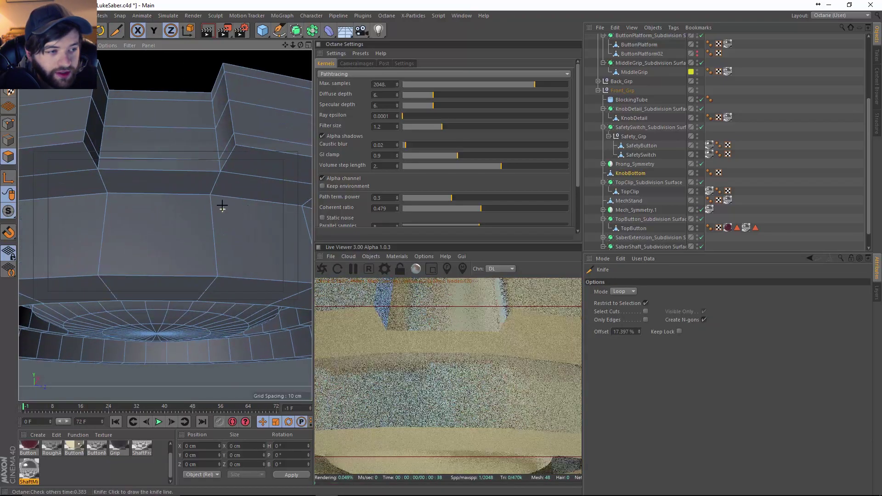
left_click_drag(210, 202, 216, 198, "alt")
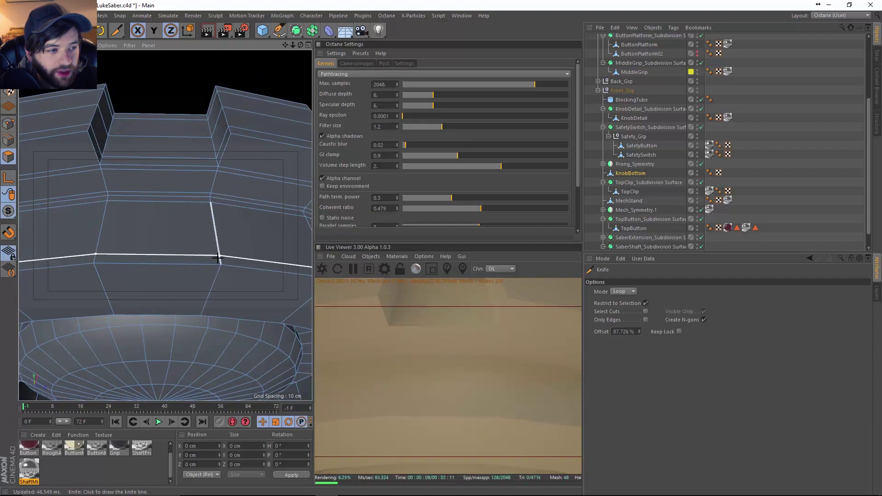
left_click_drag(221, 279, 167, 289, "alt")
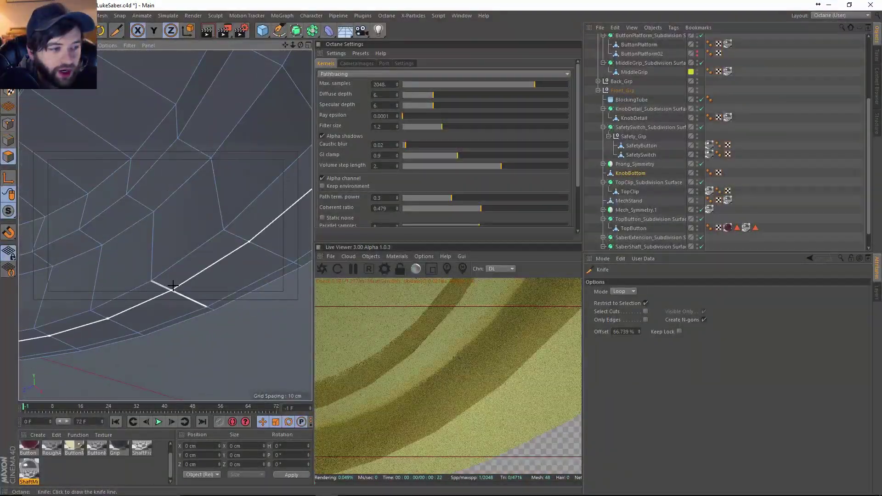
left_click(157, 285)
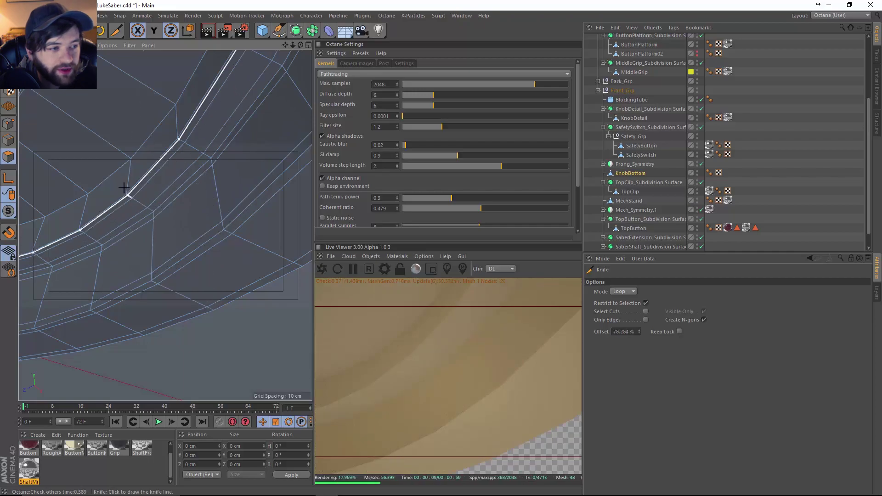
Add another Knife loop cut along the notched outer edge of KnobBottom.
left_click_drag(185, 192, 215, 278, "alt")
scroll(177, 261, "down", 10)
scroll(205, 219, "up", 8)
left_click_drag(205, 219, 239, 184, "alt")
scroll(213, 245, "down", 8)
scroll(210, 191, "up", 6)
left_click(202, 175)
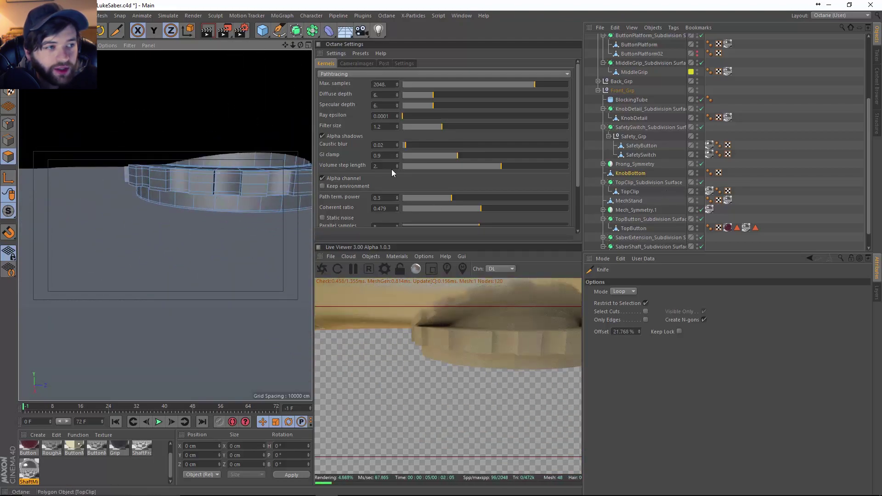
Place KnobBottom under a new Subdivision Surface to smooth it.
left_click(296, 31, "alt")
left_click_drag(220, 175, 222, 251, "alt")
scroll(221, 253, "down", 5)
Select all polygons of KnobBottom's central dome using Loop and Fill Selection, and apply the red Button material to them.
left_click(638, 182)
key("k")
scroll(252, 247, "up", 6)
key("u")
key("l")
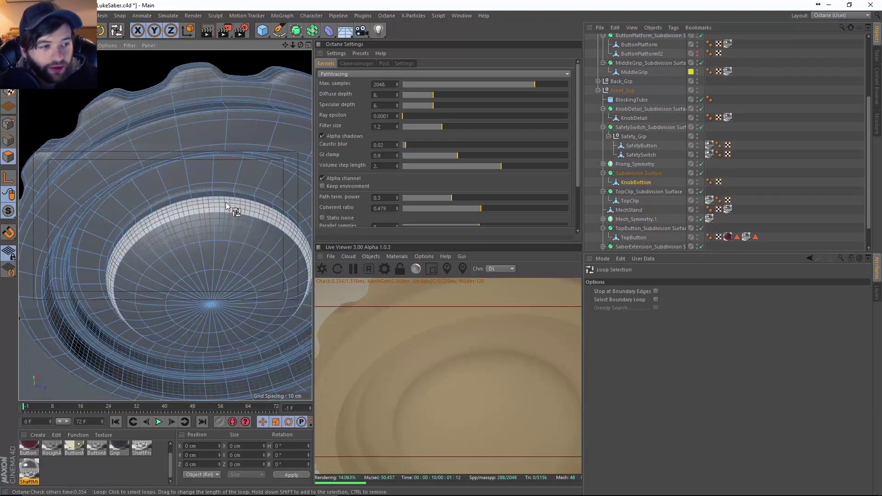
left_click(216, 205)
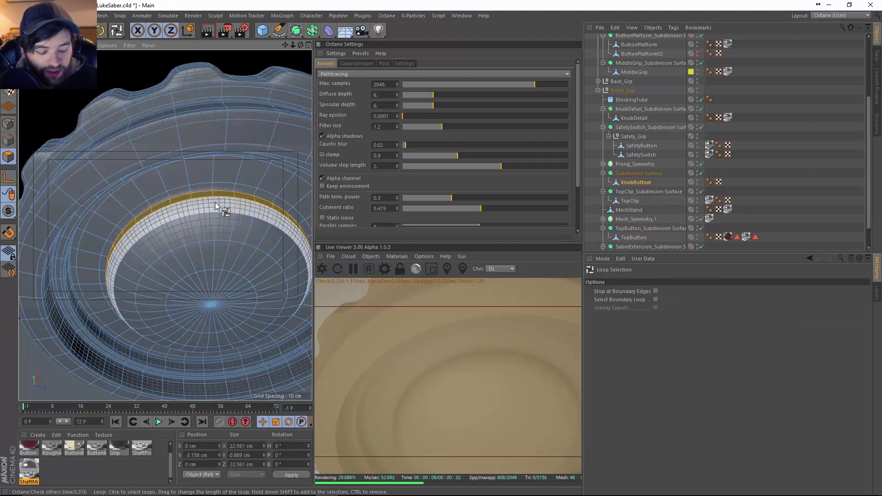
key("u")
key("f")
left_click(229, 244)
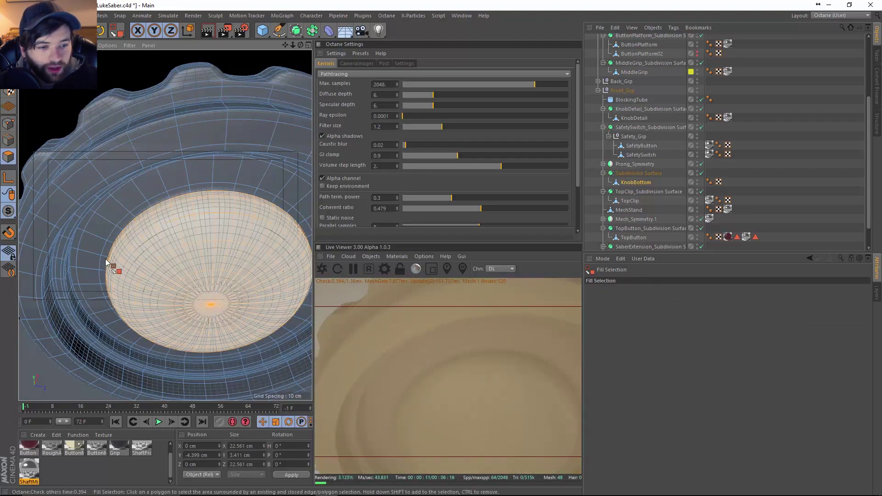
right_click(31, 459)
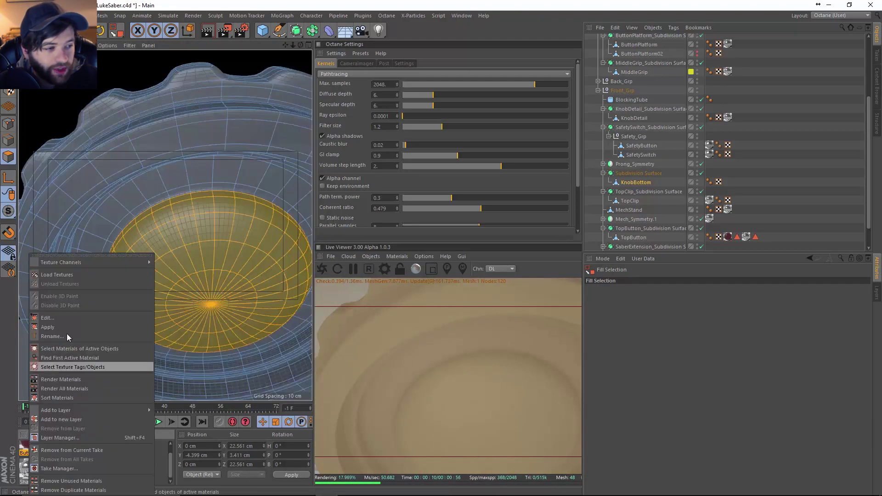
left_click(66, 326)
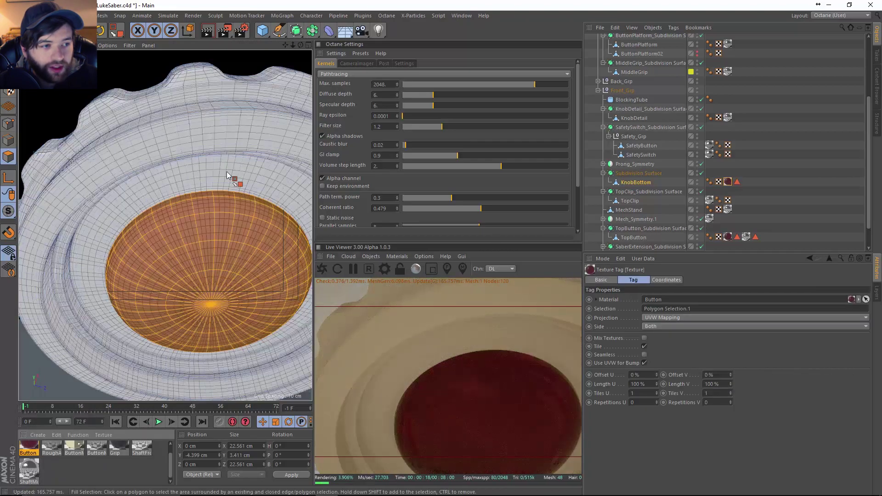
Fill-select the polygons surrounding KnobBottom's central dome and apply the ShaftMid_Aluminum material to them.
left_click(229, 175)
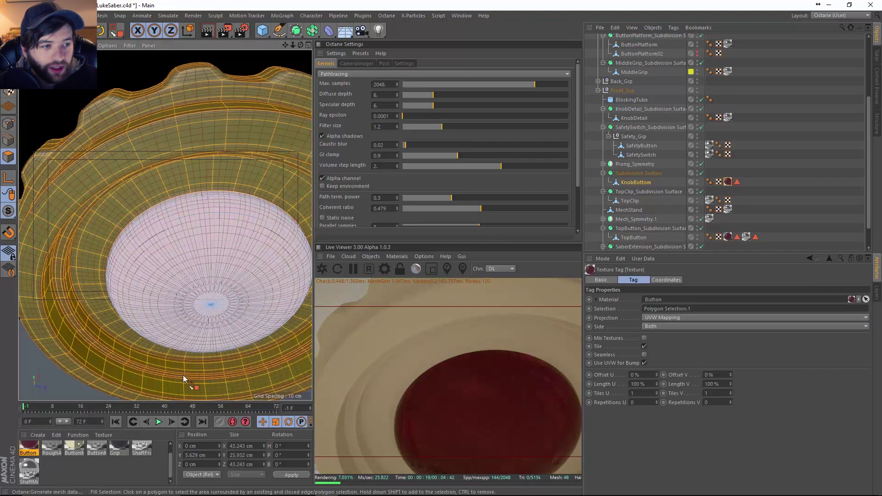
right_click(23, 468)
left_click(56, 332)
scroll(97, 321, "down", 10)
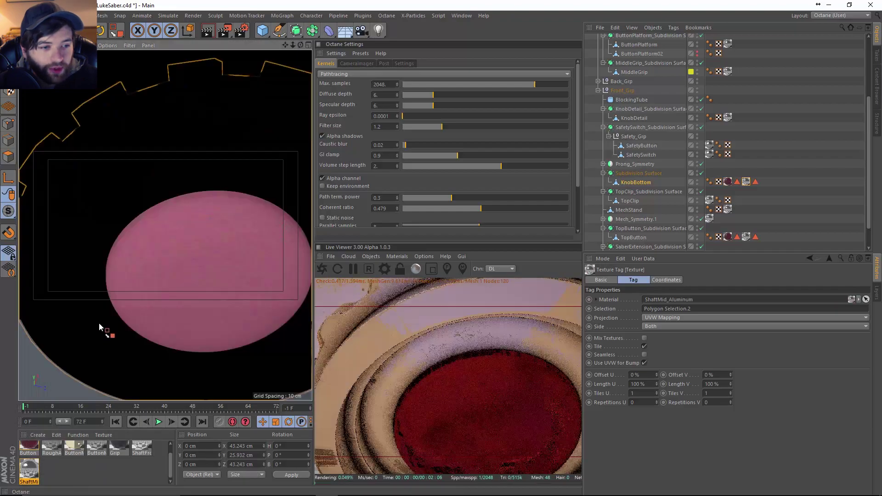
key("e")
left_click(792, 180)
left_click_drag(226, 263, 193, 294, "alt")
left_click_drag(219, 262, 225, 323, "alt")
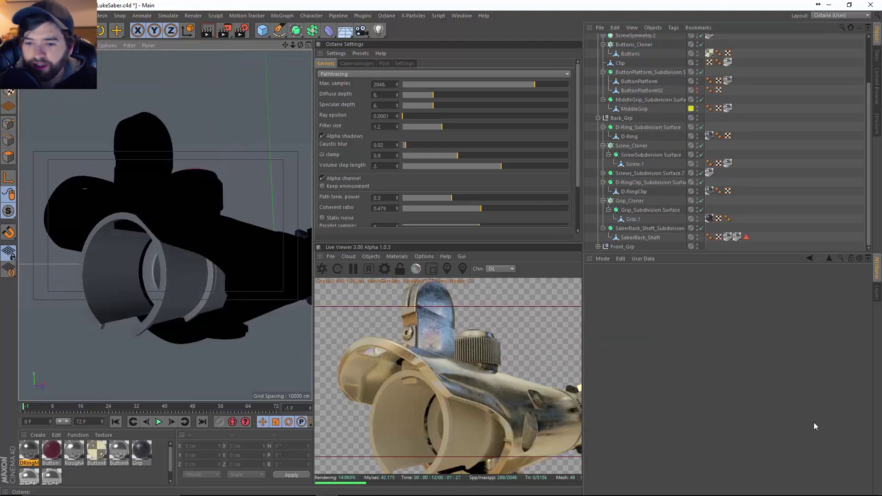
Create a new Octane material and name it BlackPlastic.
left_click(37, 435)
mouse_move(56, 368)
mouse_move(179, 344)
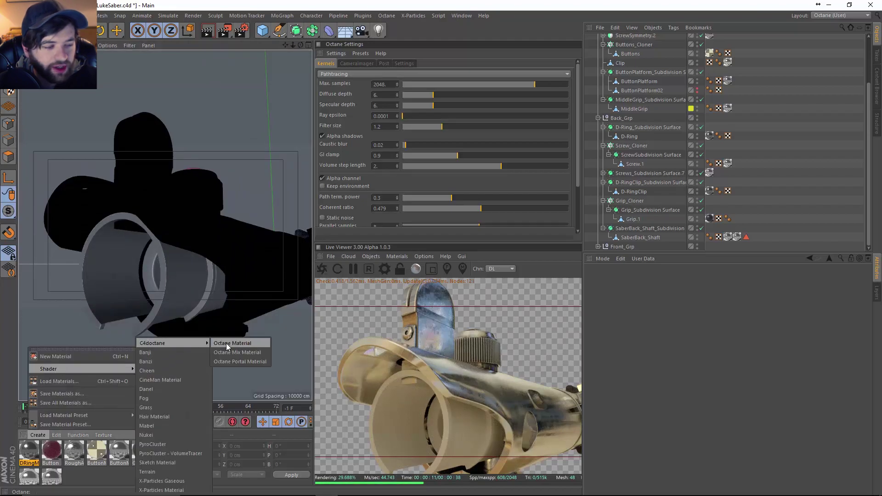
left_click(226, 343)
double_click(29, 450)
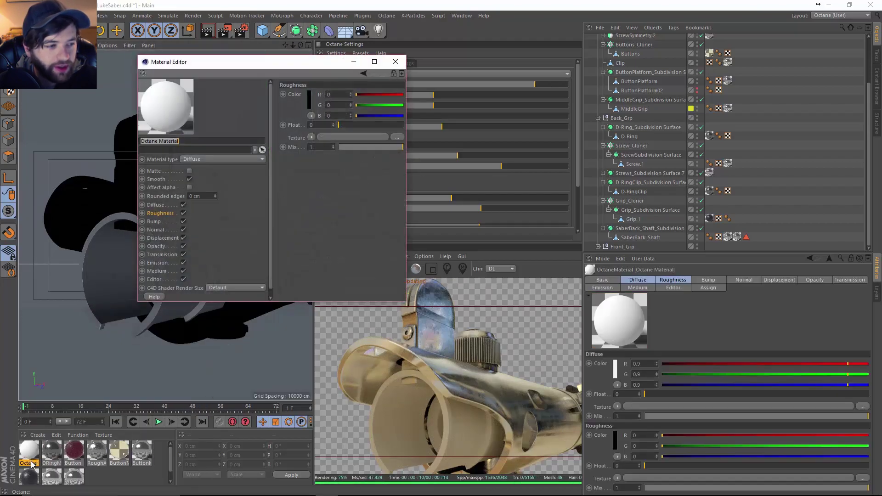
type("BlackPlastic")
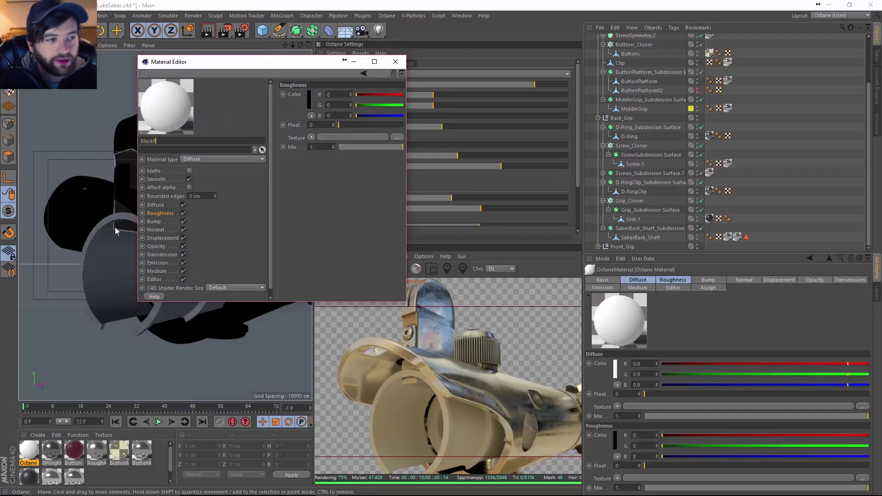
key("Return")
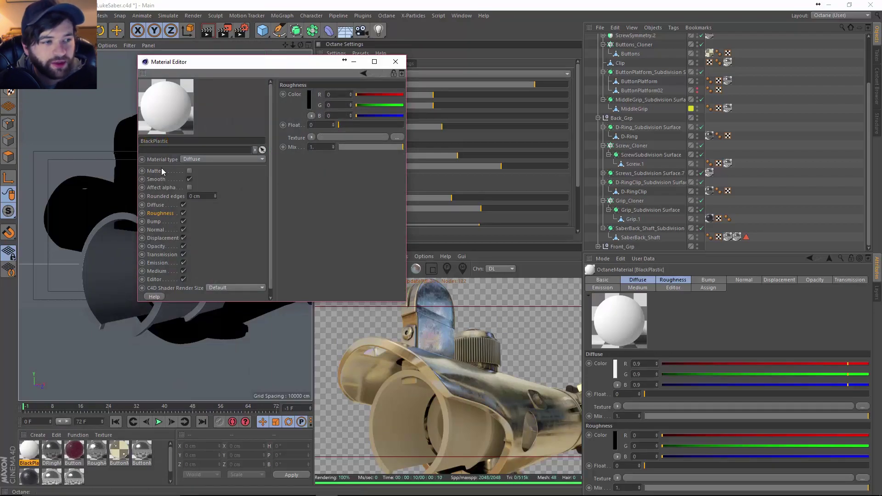
Make BlackPlastic a Glossy material with a near-black diffuse color of about R 0.0097, G 0.0095, B 0.0116.
left_click(220, 159)
left_click(215, 167)
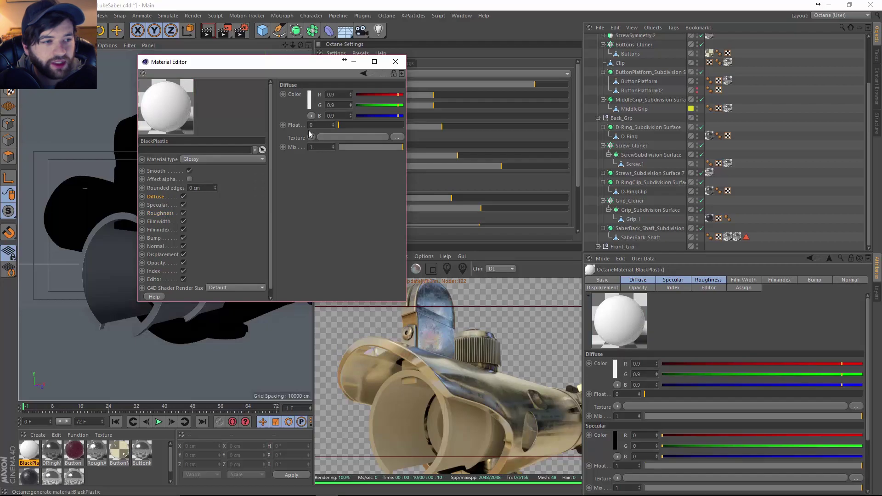
left_click(309, 105)
left_click(293, 136)
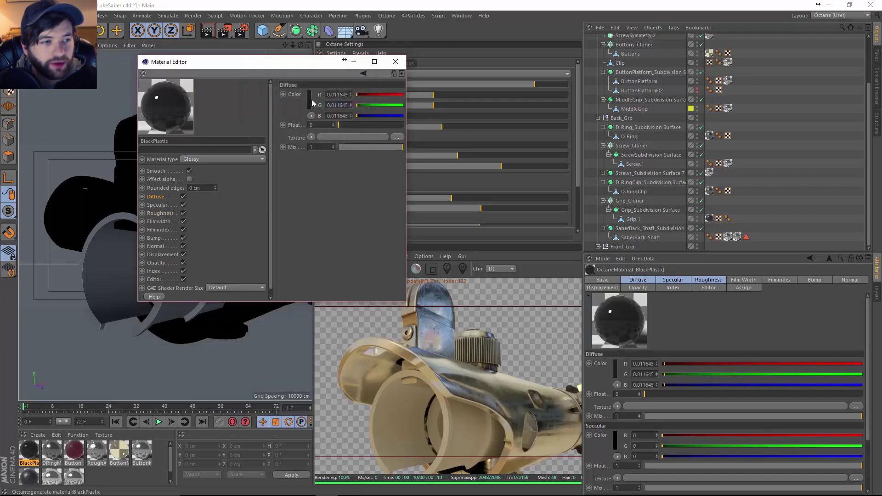
left_click(311, 102)
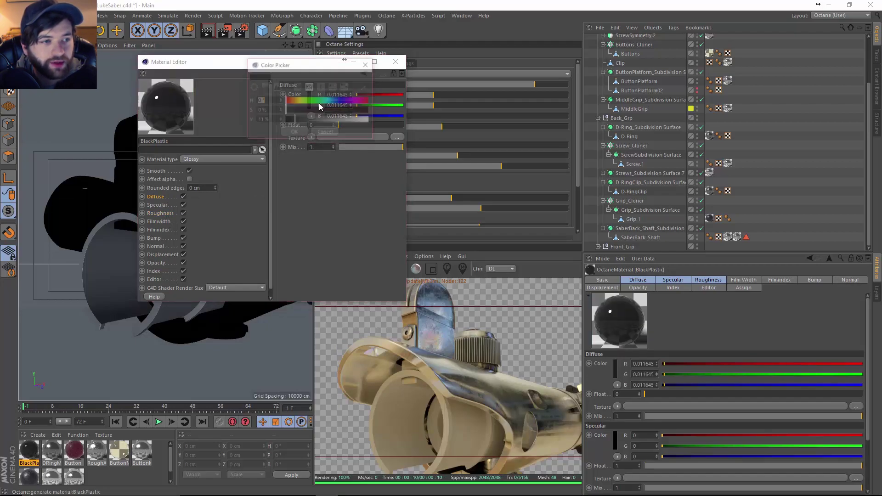
left_click(295, 133)
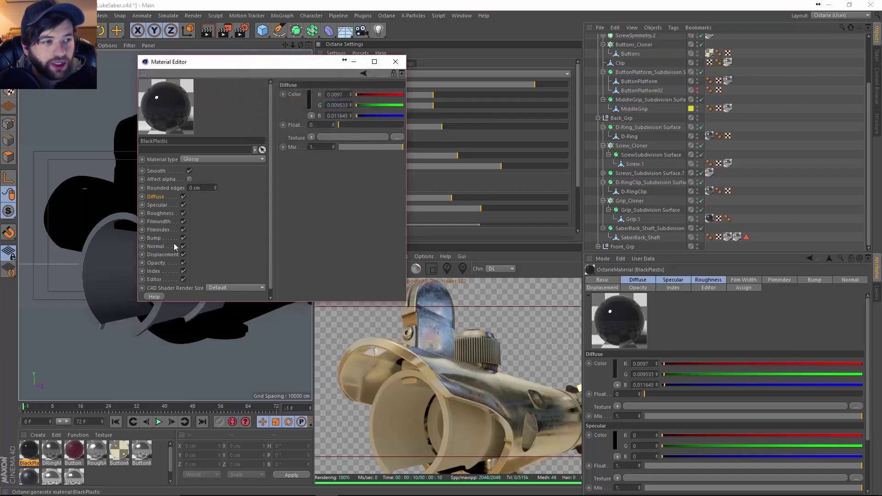
Set BlackPlastic's index to 1.8 and its roughness float to about 0.08.
left_click(162, 271)
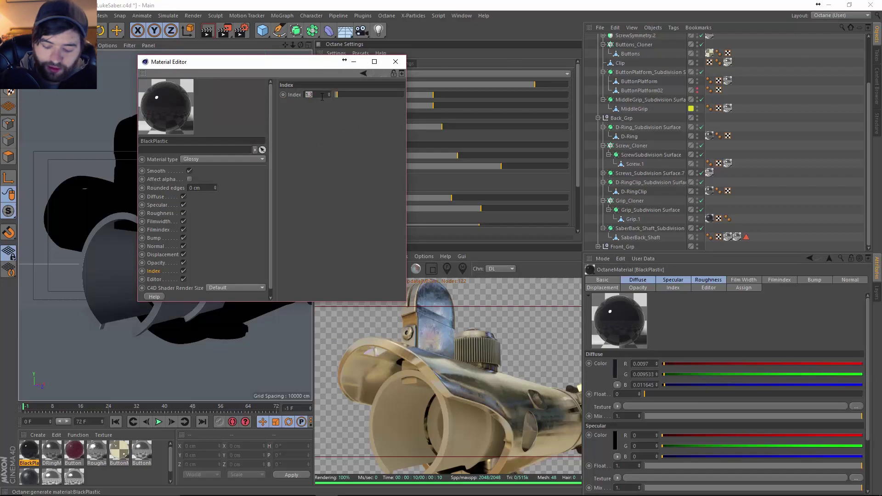
key("Return")
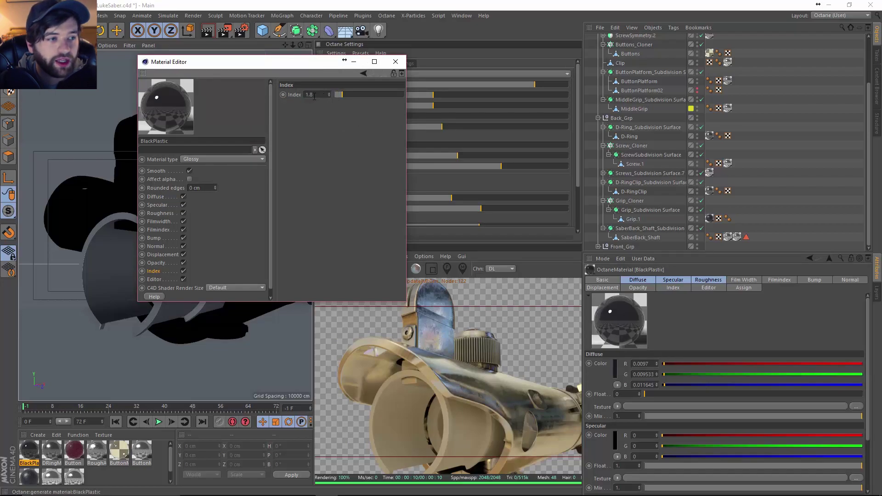
left_click(182, 212)
left_click_drag(339, 125, 345, 125)
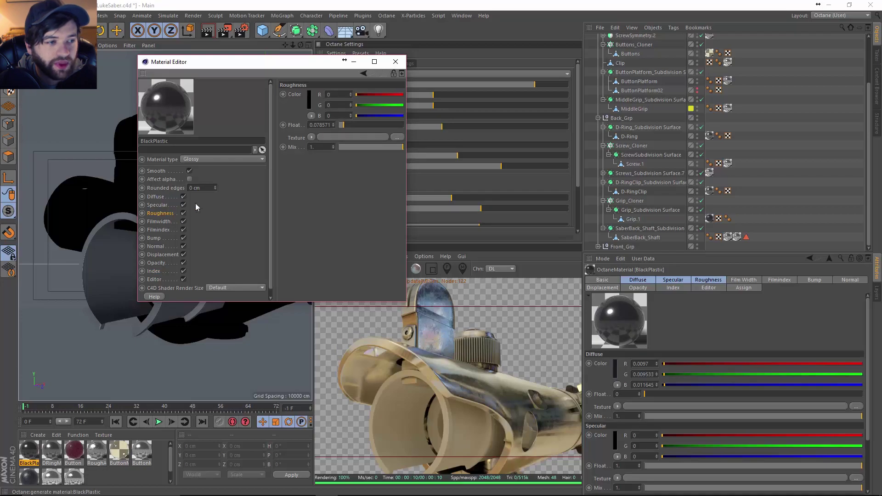
left_click(395, 61)
Apply the BlackPlastic material to BlockingTube and to the curved piece at the saber's open front end.
left_click(217, 298)
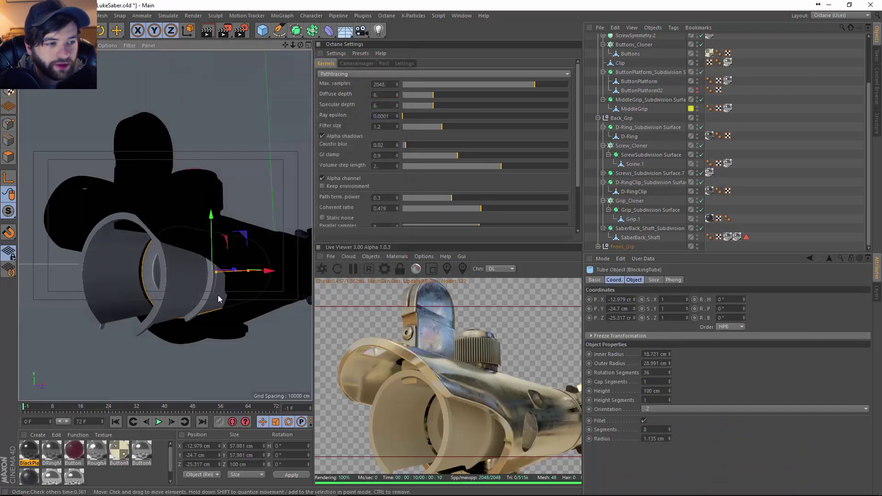
right_click(35, 456)
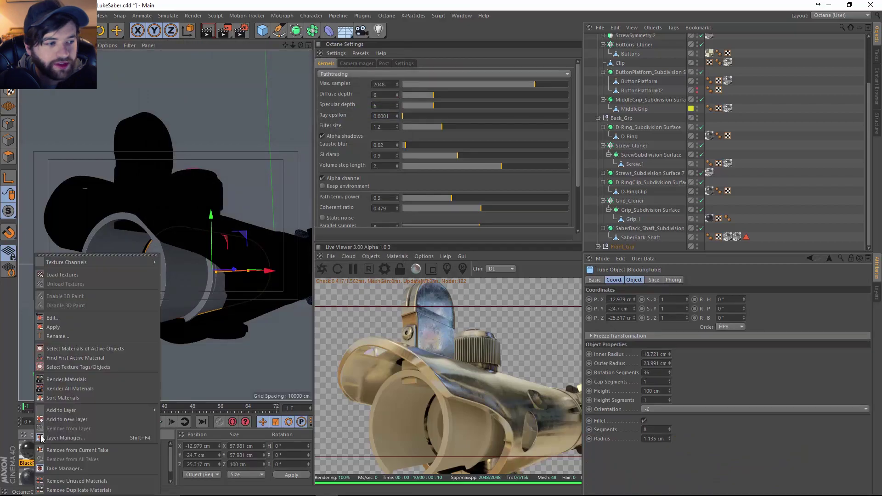
left_click(76, 329)
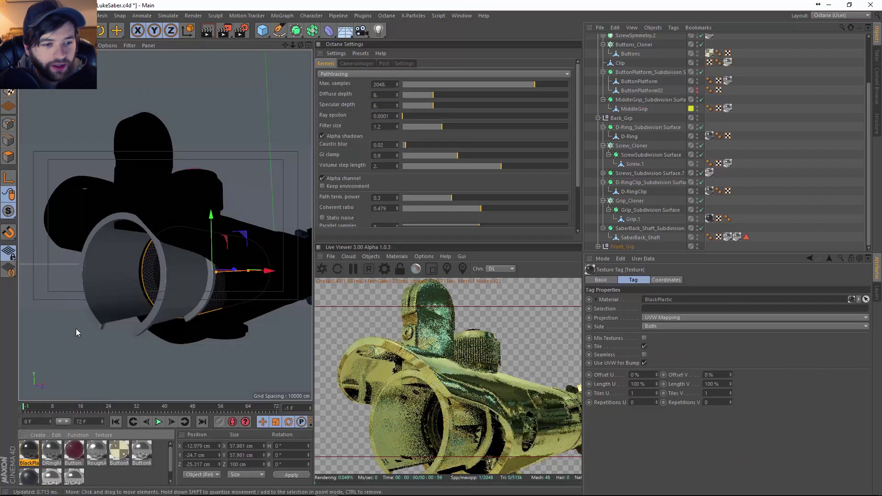
left_click(99, 294)
right_click(31, 451)
left_click(75, 328)
Create another new Octane material and name it Copper.
left_click_drag(175, 290, 197, 277, "alt")
scroll(147, 250, "up", 5)
left_click_drag(147, 250, 146, 294, "alt")
left_click(38, 435)
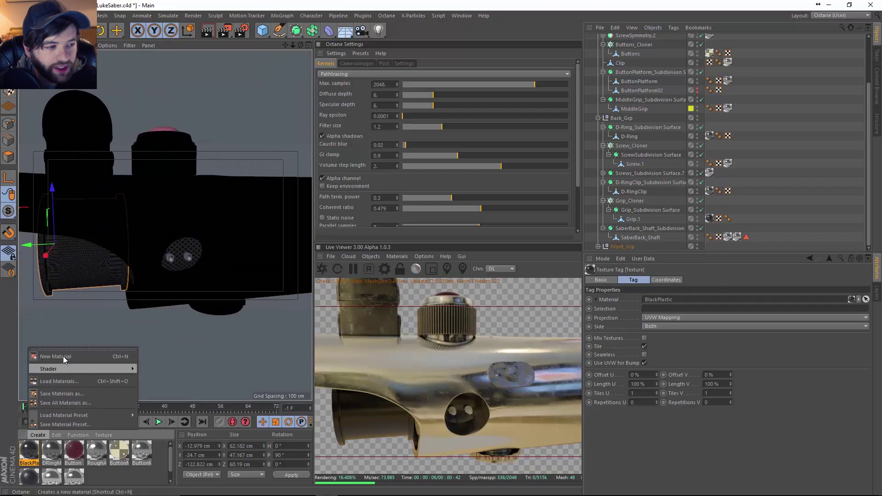
mouse_move(69, 370)
mouse_move(199, 347)
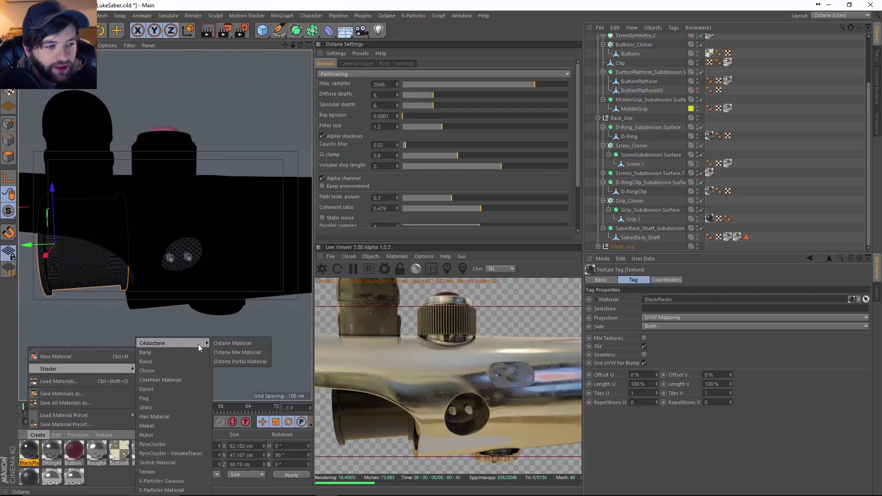
left_click(236, 342)
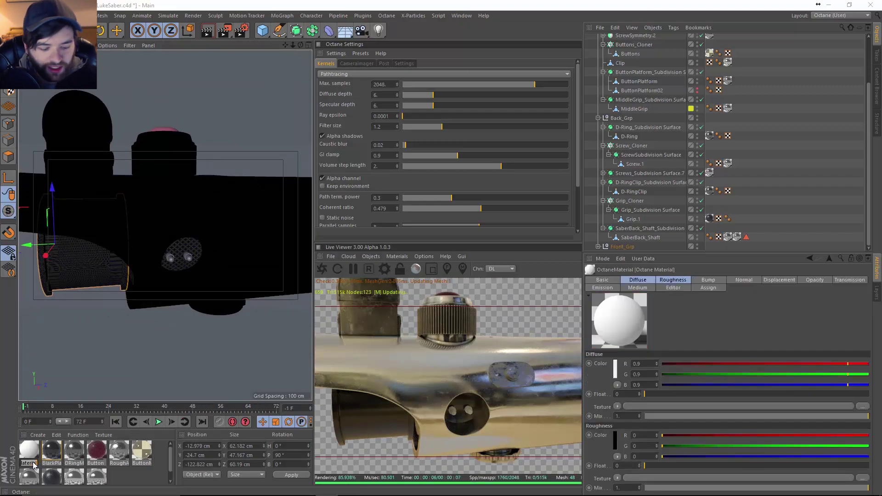
key("Return")
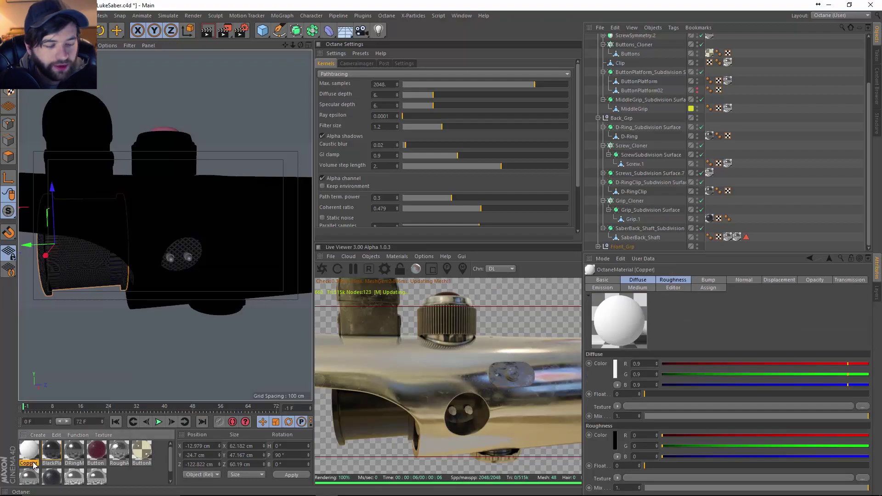
left_click(35, 437)
left_click(32, 454)
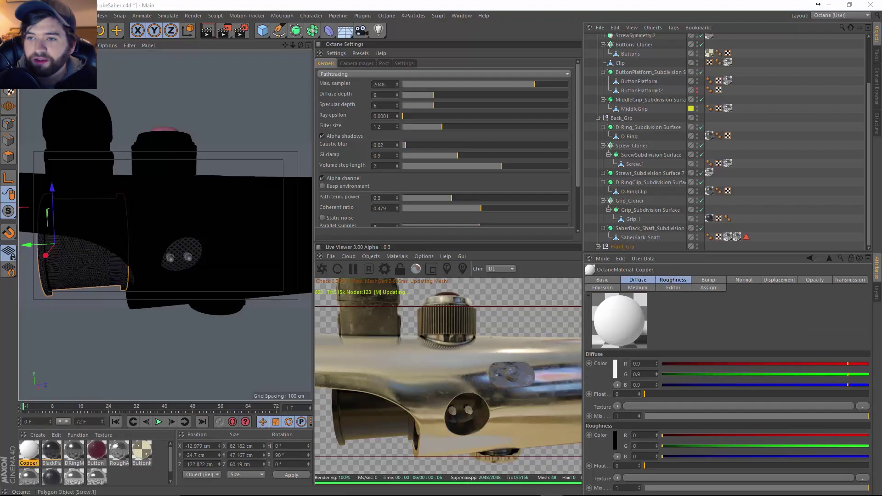
Switch to the browser, open the Copper (Cu) page in refractiveindex.info's METALS book, and select its reflectance value for reuse.
key("alt+Tab")
left_click(839, 170)
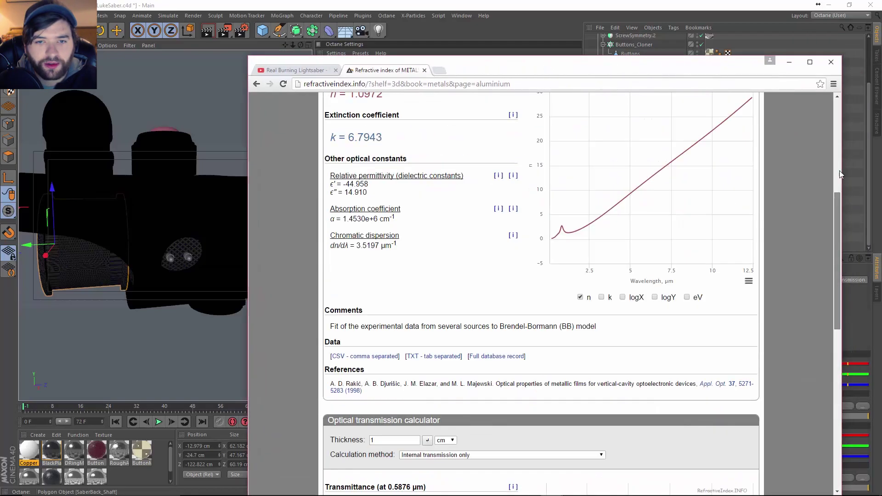
scroll(836, 125, "up", 5)
left_click(451, 221)
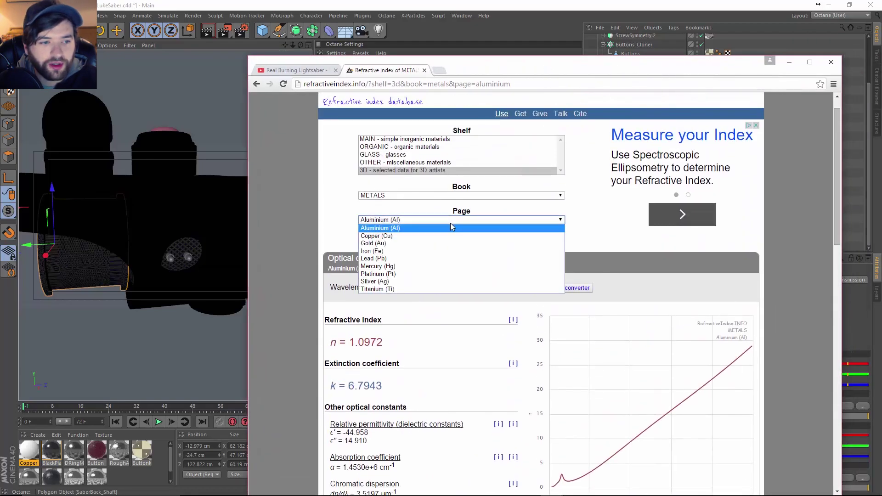
left_click(449, 236)
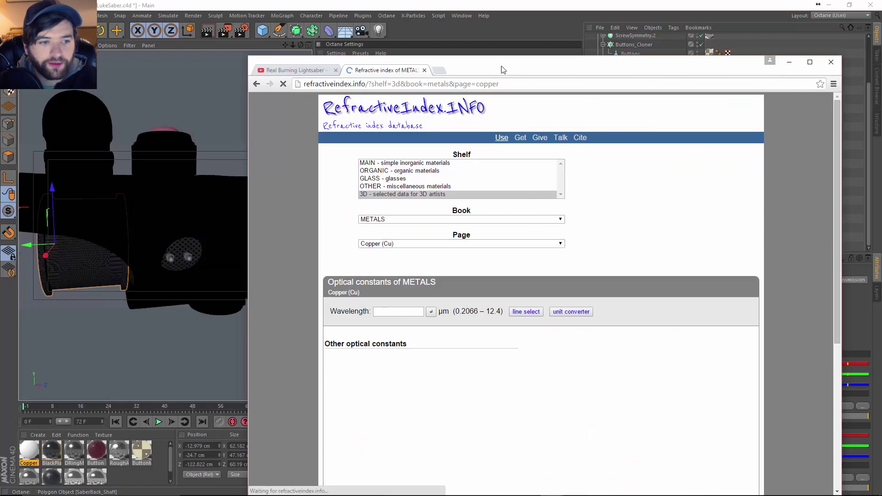
left_click_drag(503, 70, 503, 26)
left_click_drag(840, 155, 811, 389)
double_click(364, 323)
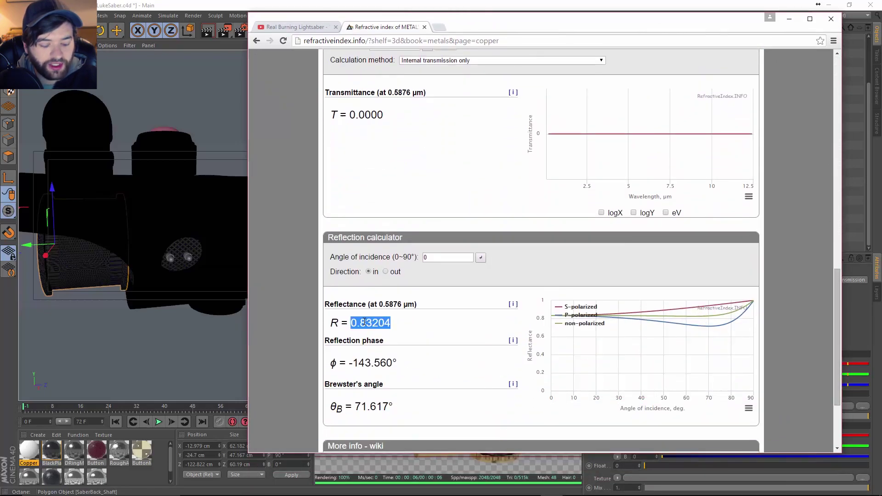
left_click(789, 18)
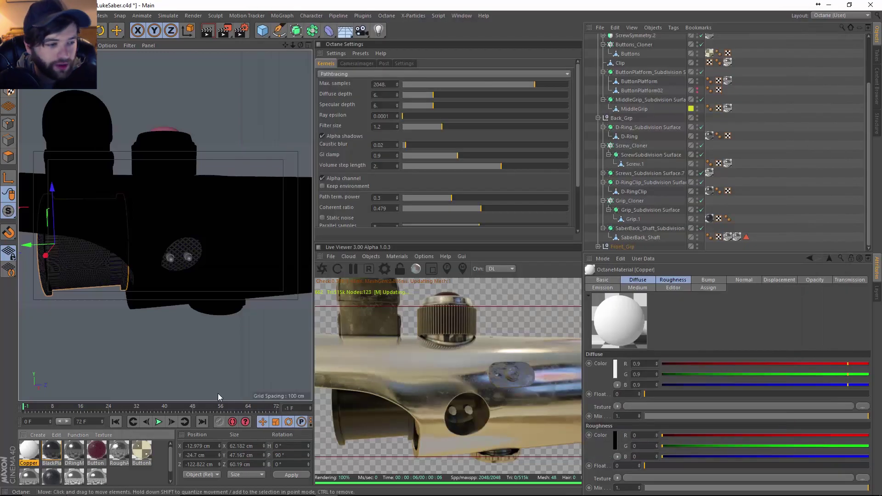
Change the Copper material's type to Glossy and set its index to 1.
double_click(19, 451)
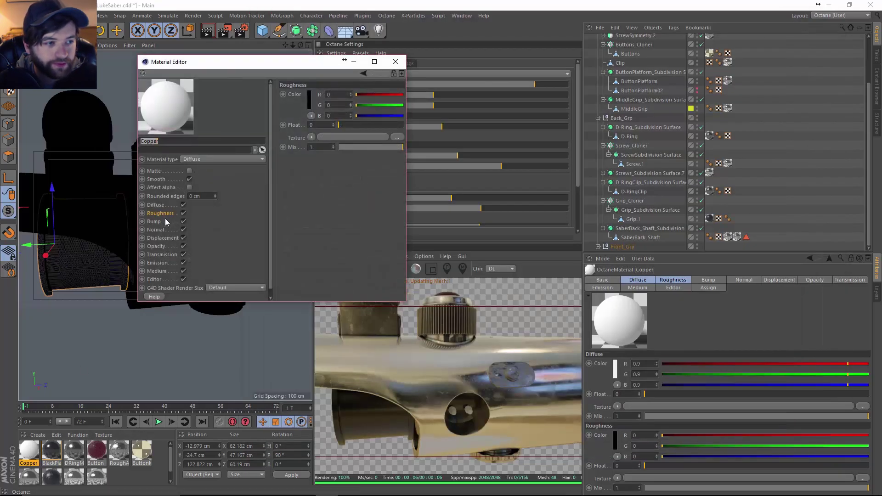
left_click(207, 159)
left_click(202, 168)
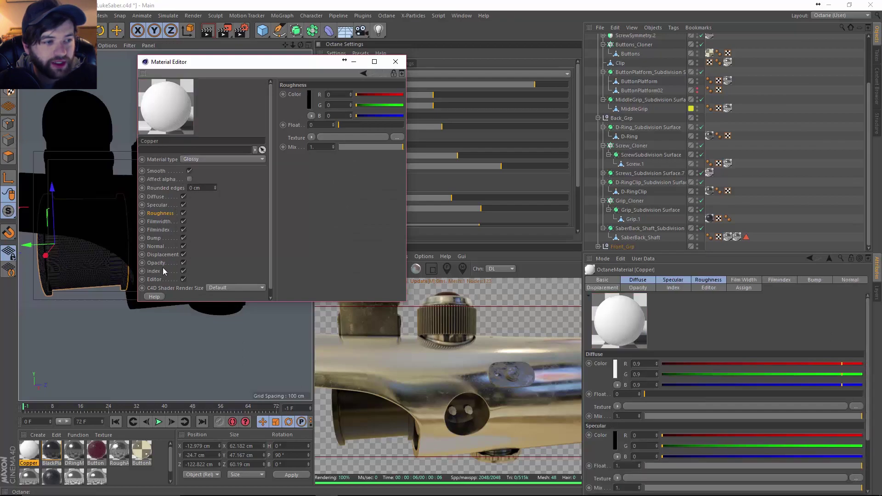
left_click(154, 271)
left_click(319, 97)
type("1")
key("Return")
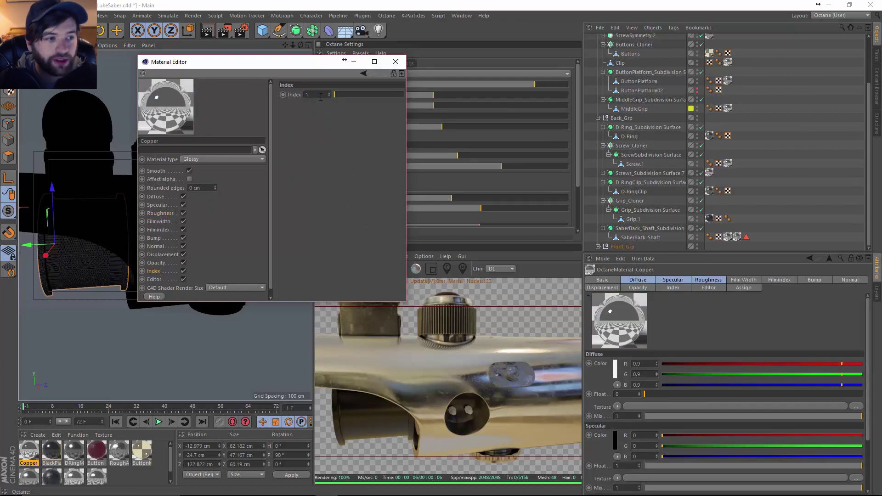
Load a Falloffmap into Copper's specular texture and set its normal value to 0.83204.
left_click(157, 205)
left_click(312, 137)
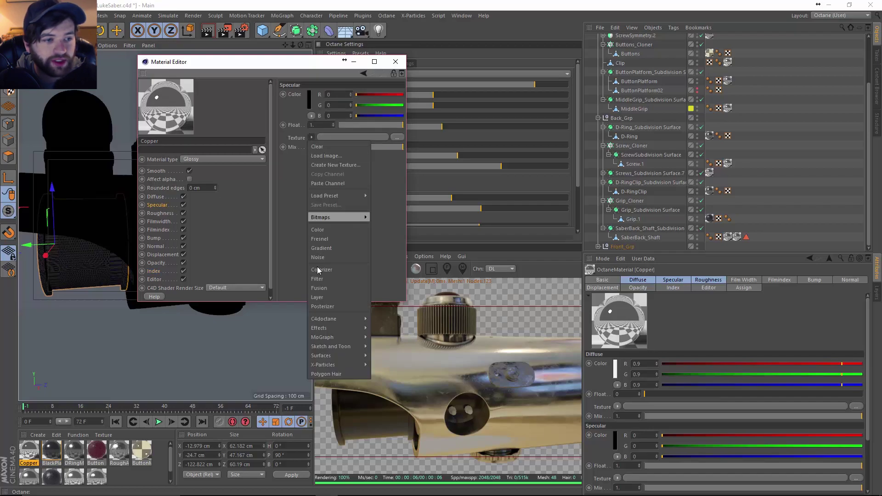
mouse_move(328, 318)
left_click(385, 306)
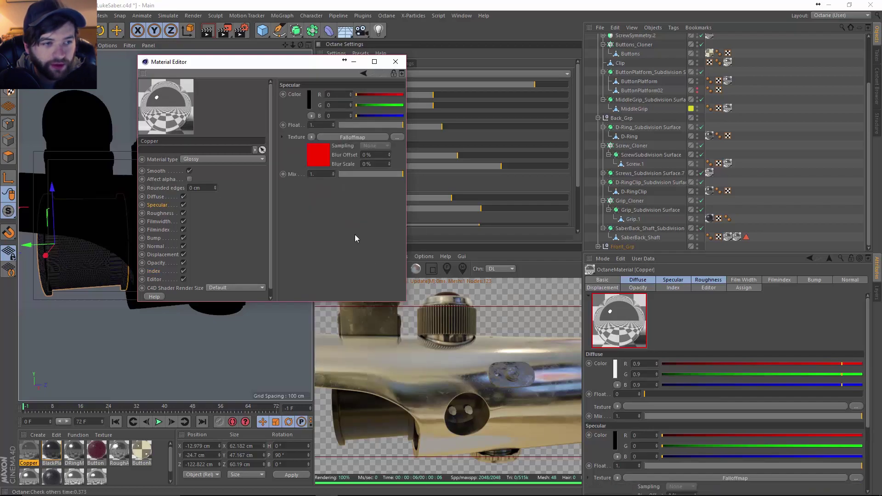
left_click(320, 156)
left_click(333, 88)
type("0.83204")
key("Return")
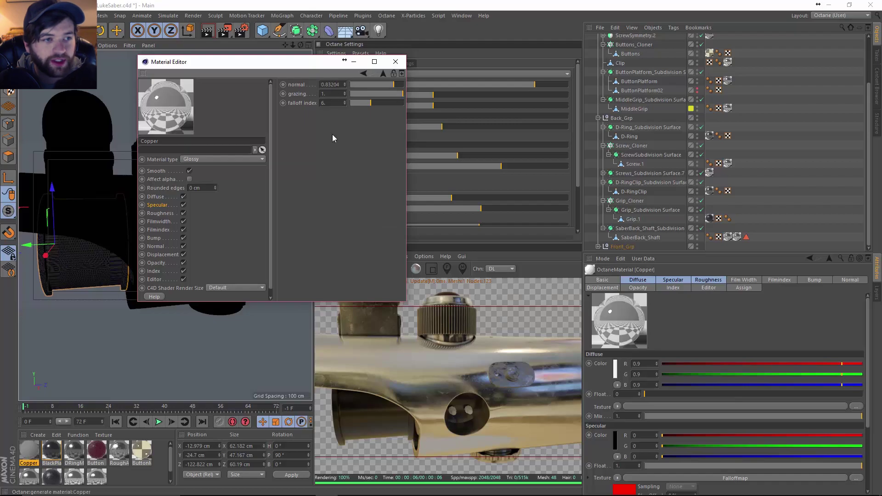
Wrap the Falloffmap in Copper's specular texture inside an Octane Multiply shader.
left_click(162, 206)
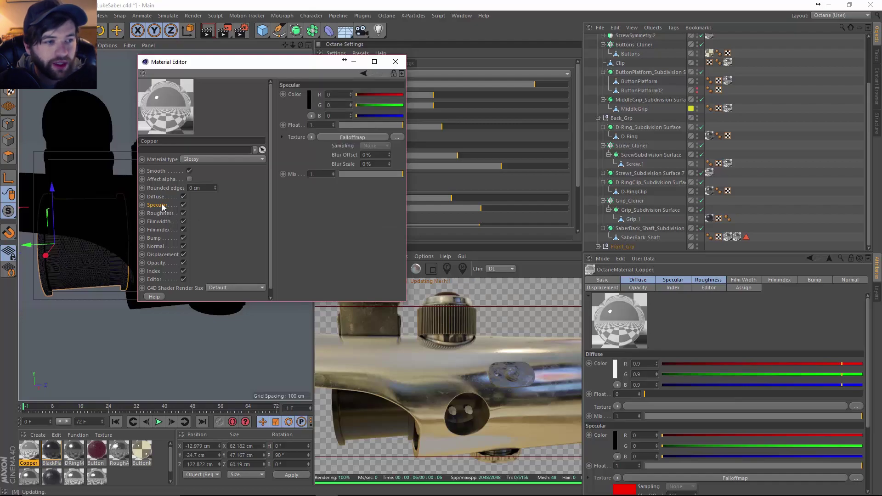
left_click(314, 138)
mouse_move(336, 332)
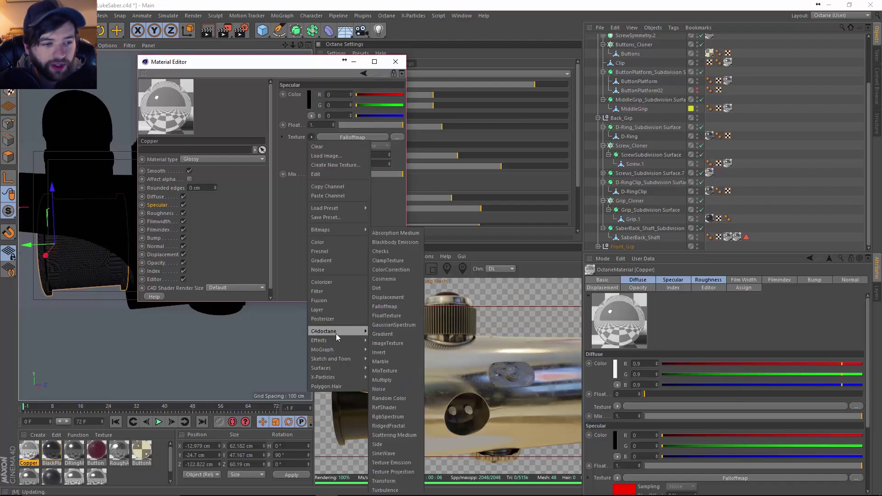
left_click(391, 380)
Load an RgbSpectrum into Texture1 of Copper's specular Multiply shader and open it for editing.
left_click(320, 153)
left_click_drag(330, 122, 331, 121)
left_click(315, 84)
mouse_move(336, 269)
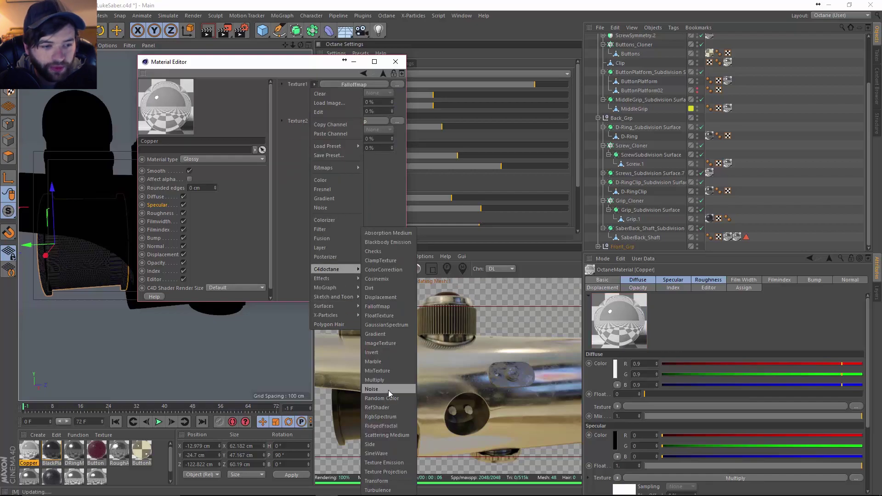
left_click(395, 416)
left_click(344, 87)
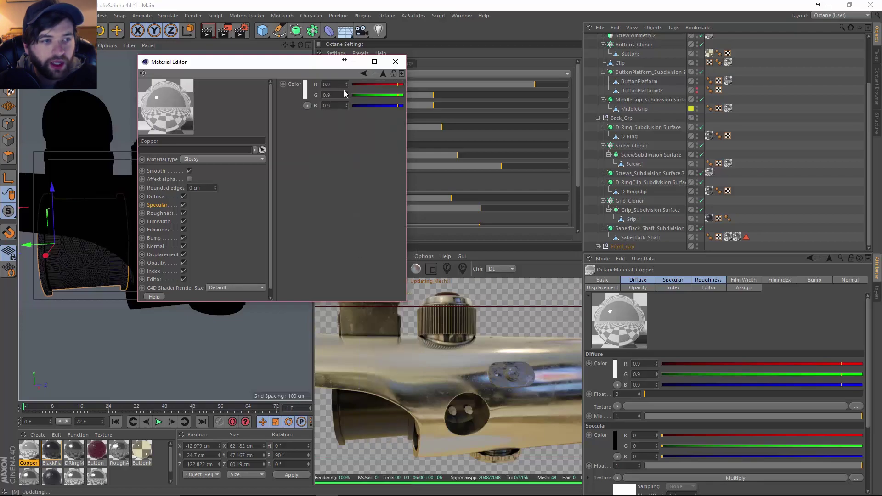
Sample a copper brown from the browser's copper metal images for the RgbSpectrum color, giving H 23.704°, S 54%, V 58.824%.
left_click(305, 92)
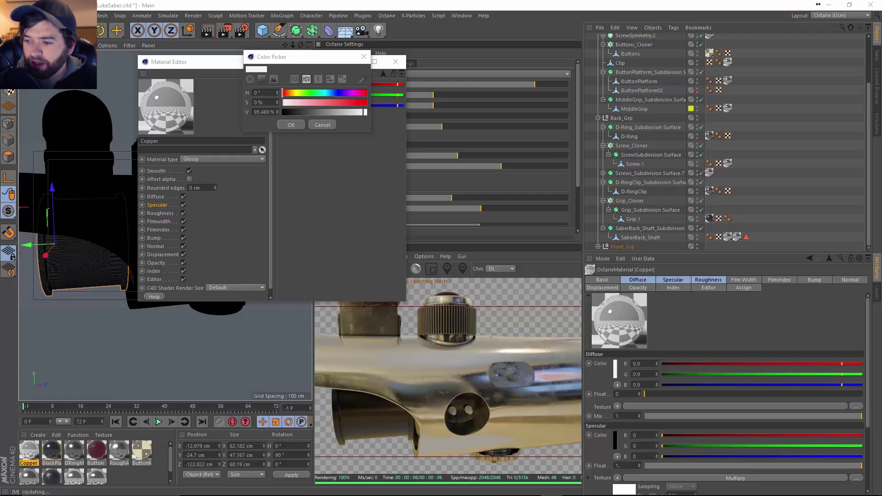
left_click_drag(881, 87, 857, 56)
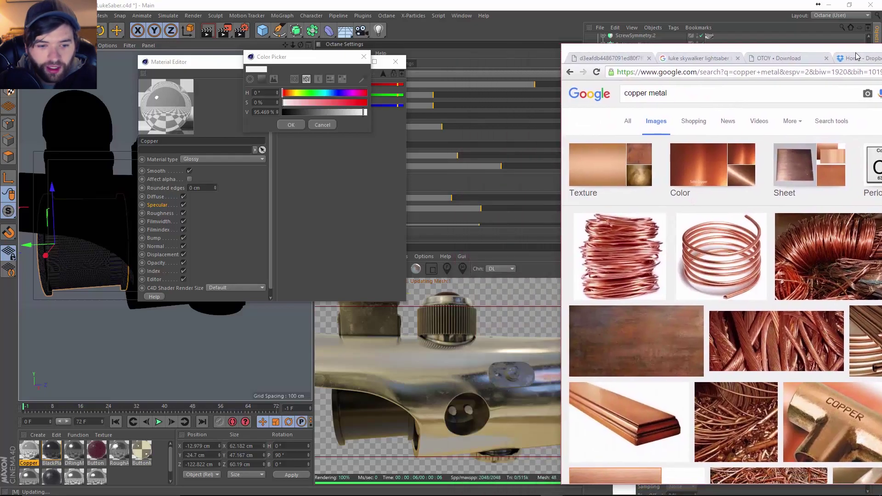
left_click(367, 81)
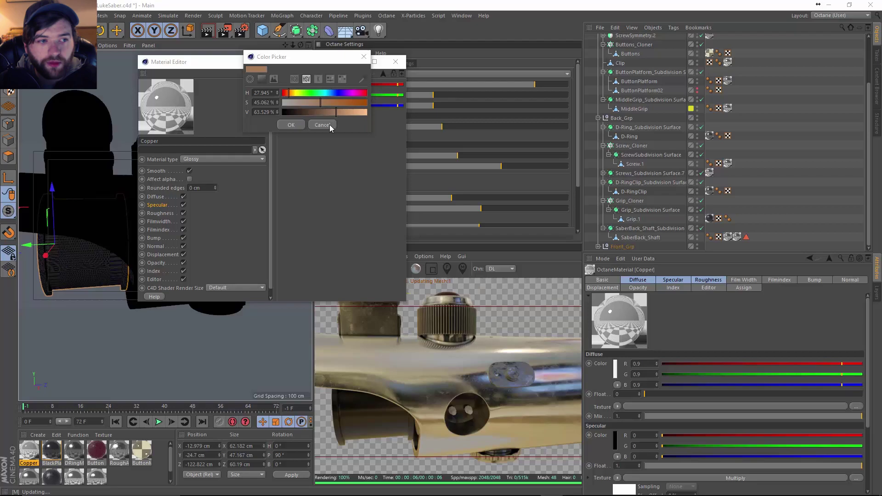
left_click(361, 80)
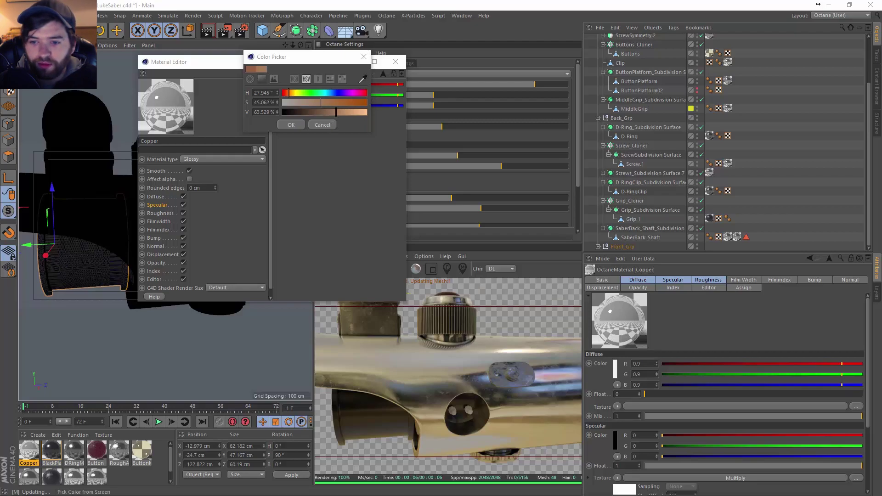
left_click(526, 194)
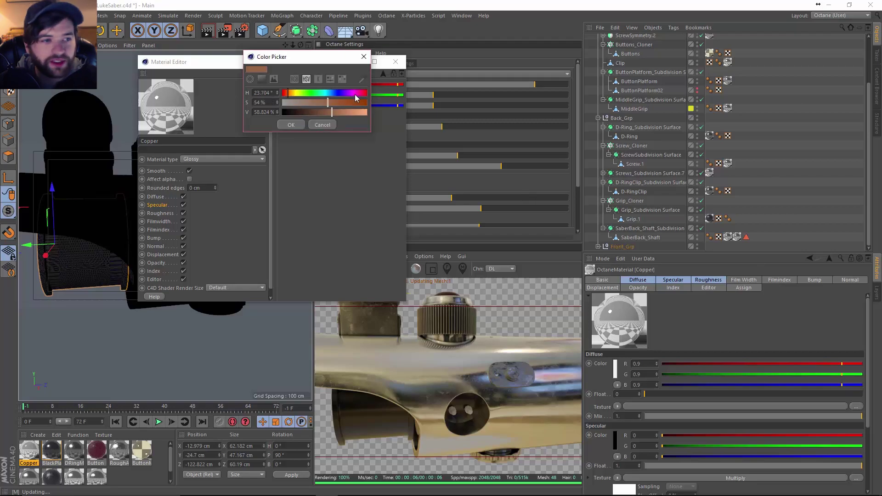
left_click(298, 125)
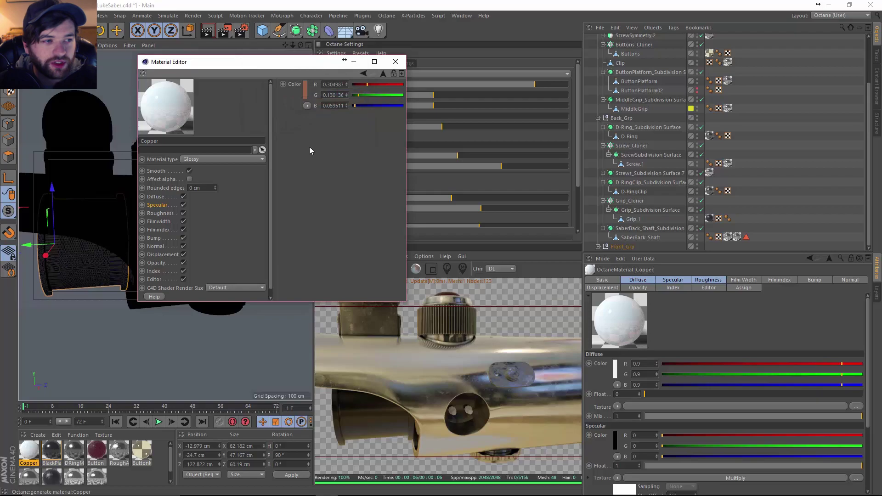
Set Copper's diffuse color to black, with R, G and B at 0.
left_click(157, 205)
left_click(156, 197)
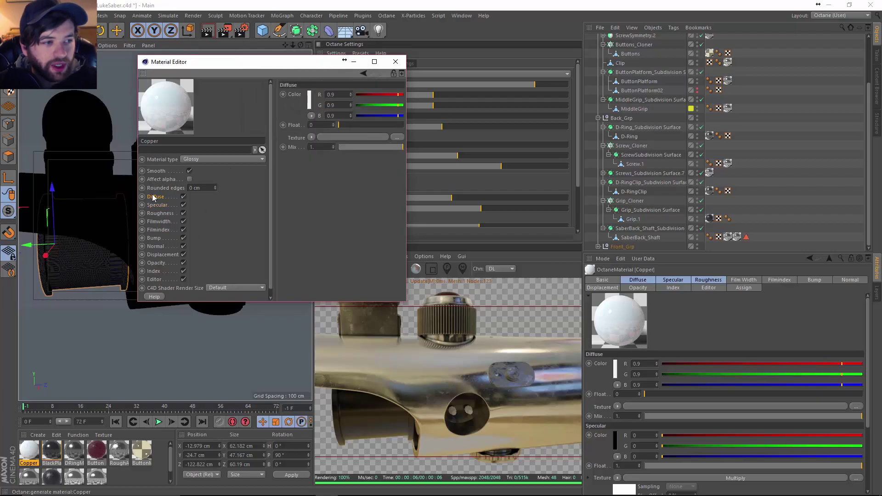
left_click(309, 99)
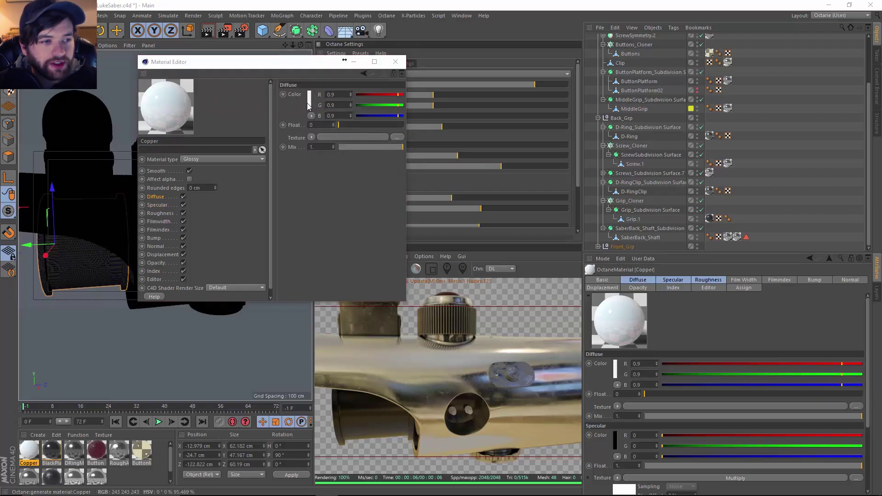
left_click_drag(303, 125, 265, 125)
left_click(291, 135)
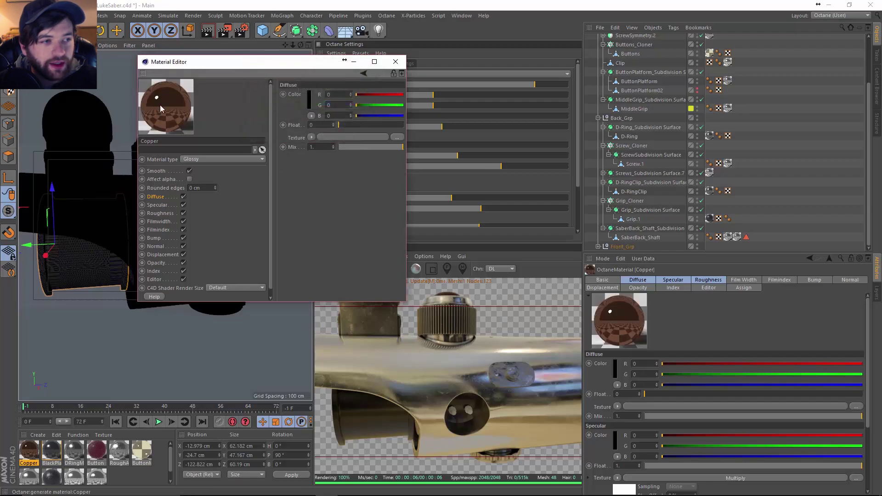
Load the GW_Metal image through an ImageTexture into Copper's roughness without copying it to the project, and close the Material Editor.
left_click_drag(223, 62, 498, 75)
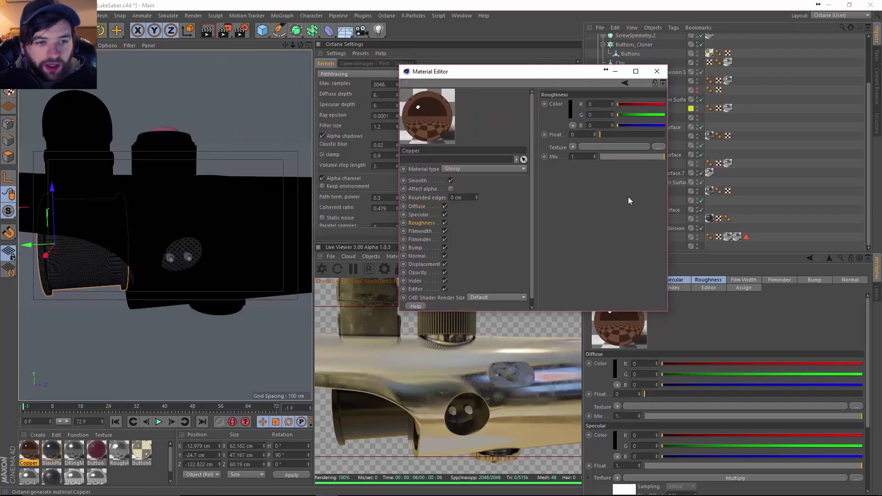
left_click(573, 148)
mouse_move(610, 328)
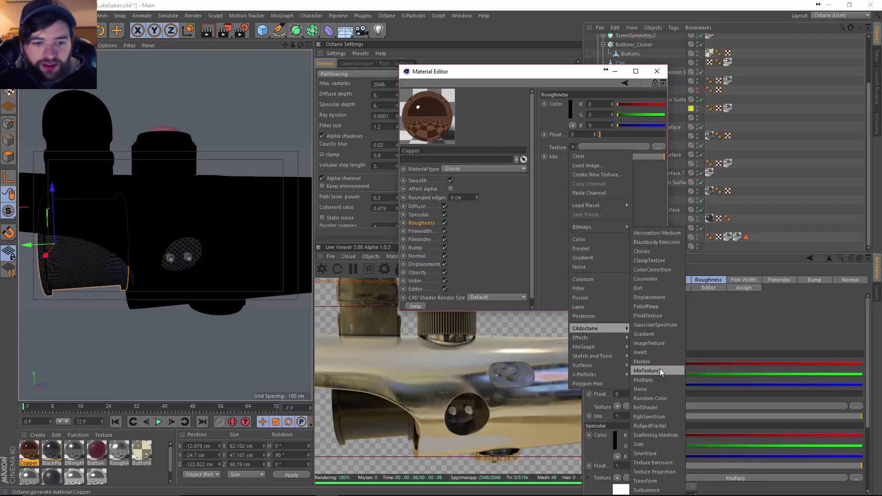
left_click(660, 343)
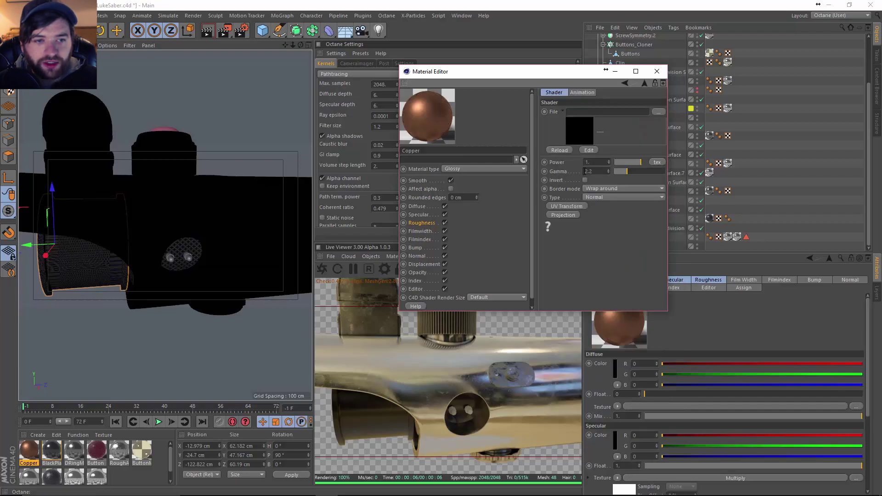
left_click(657, 111)
left_click(544, 382)
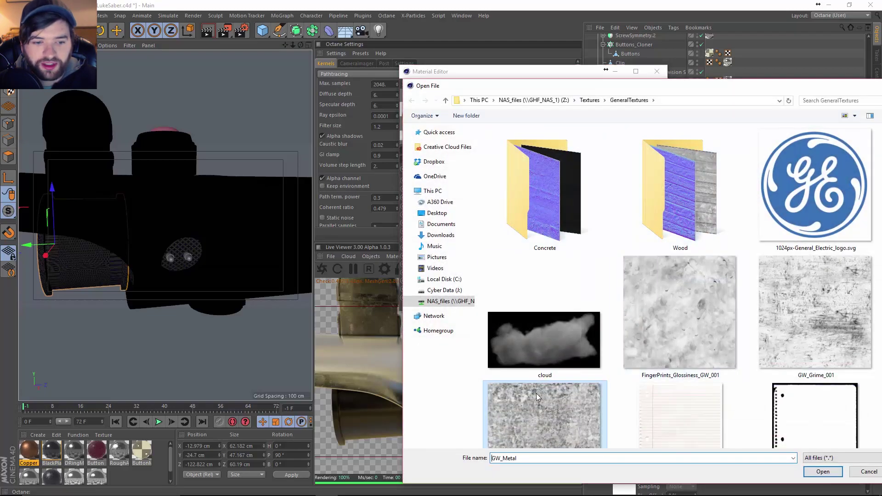
left_click(822, 472)
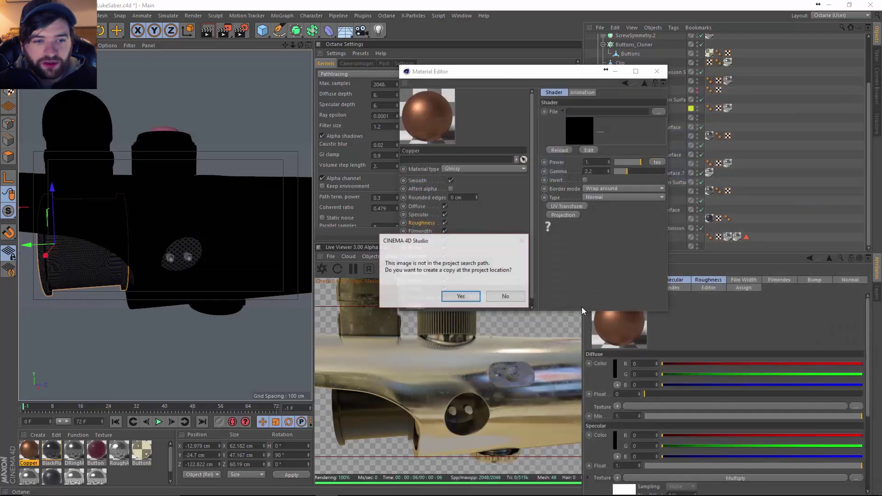
left_click(506, 297)
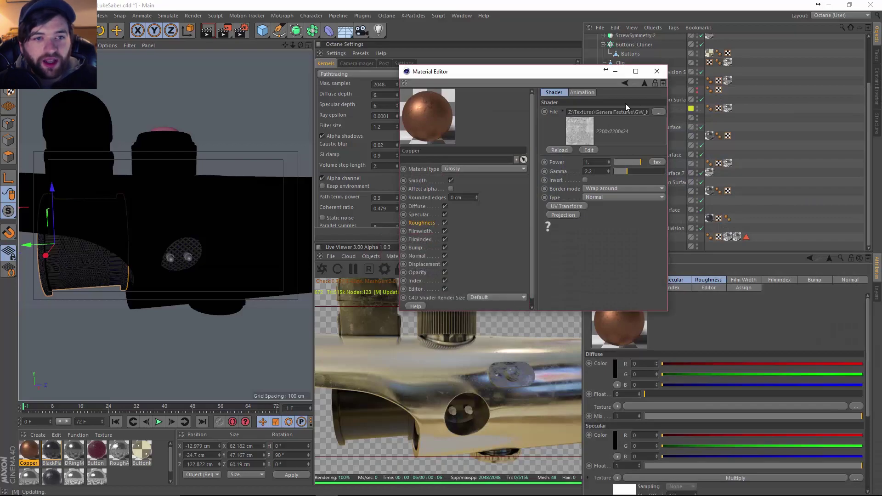
left_click(657, 71)
Apply the Copper material to the Prong_Symmetry object inside the round opening and inspect it in the render.
left_click(183, 255)
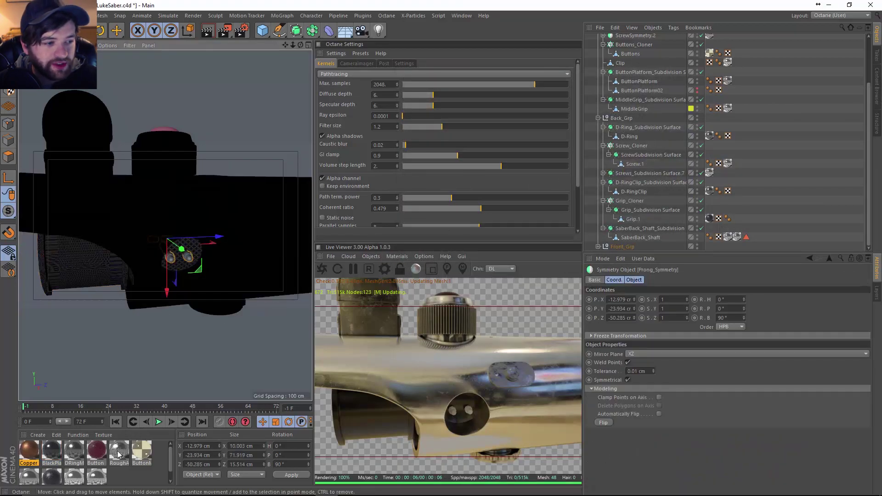
right_click(38, 457)
left_click(61, 333)
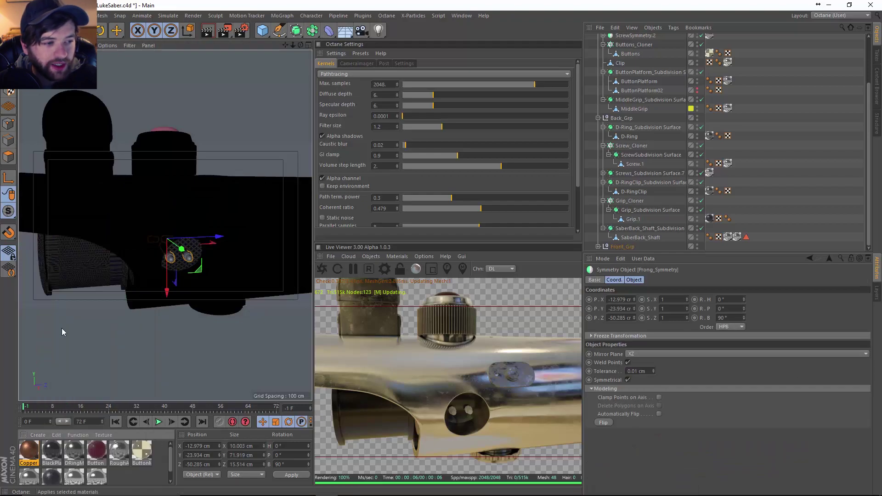
left_click_drag(105, 274, 172, 310, "alt")
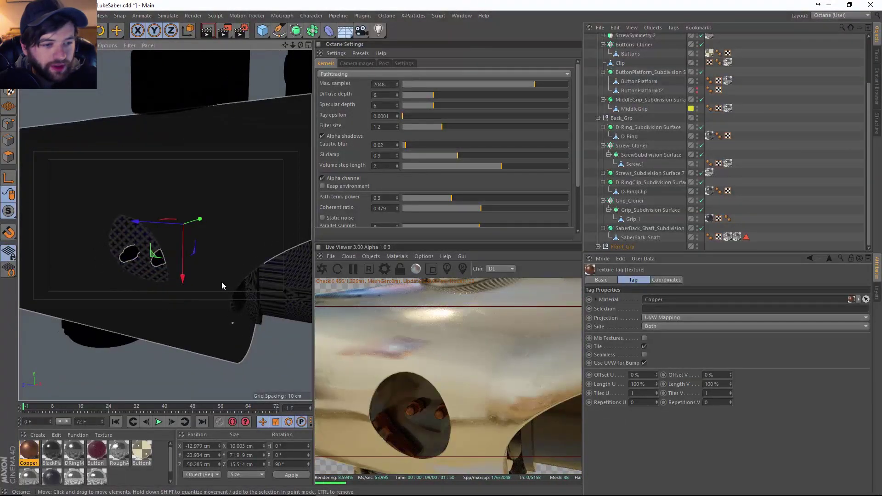
scroll(222, 282, "down", 5)
left_click_drag(221, 282, 187, 249, "alt")
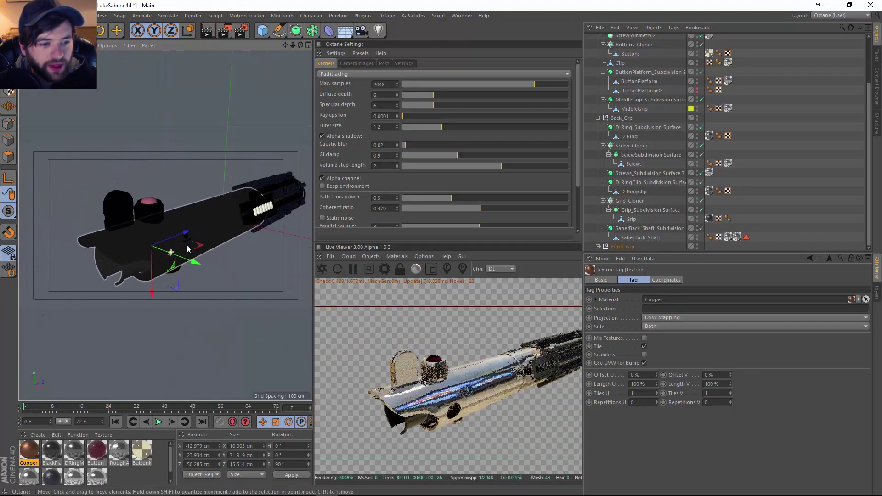
Pause the Live Viewer render, clear the object selection and collapse the Mesh_Grp hierarchy.
left_click(352, 271)
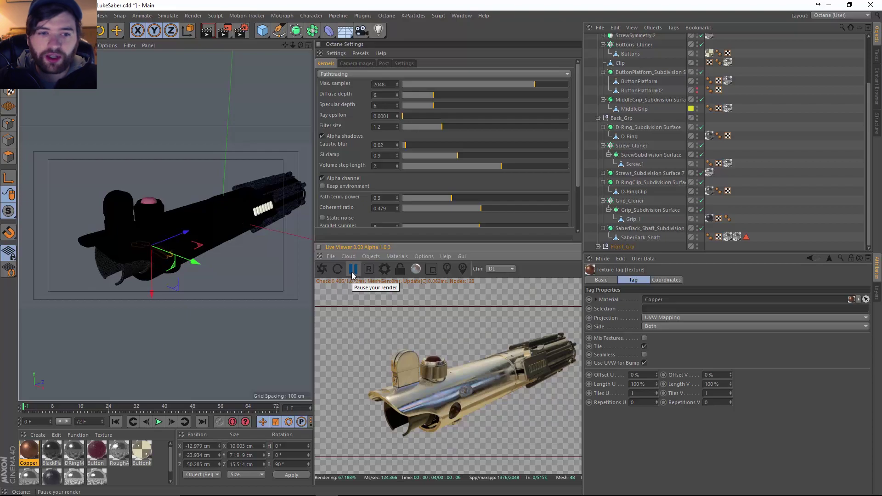
left_click(811, 128)
scroll(658, 46, "up", 3)
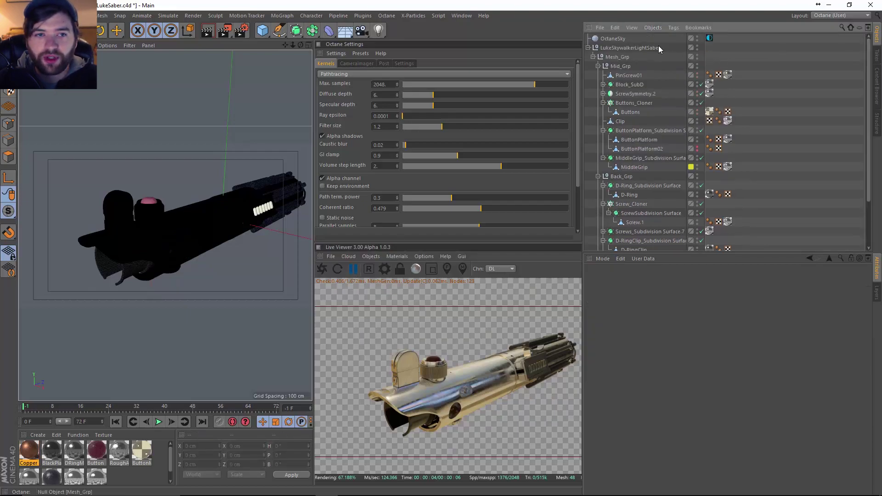
left_click(593, 57)
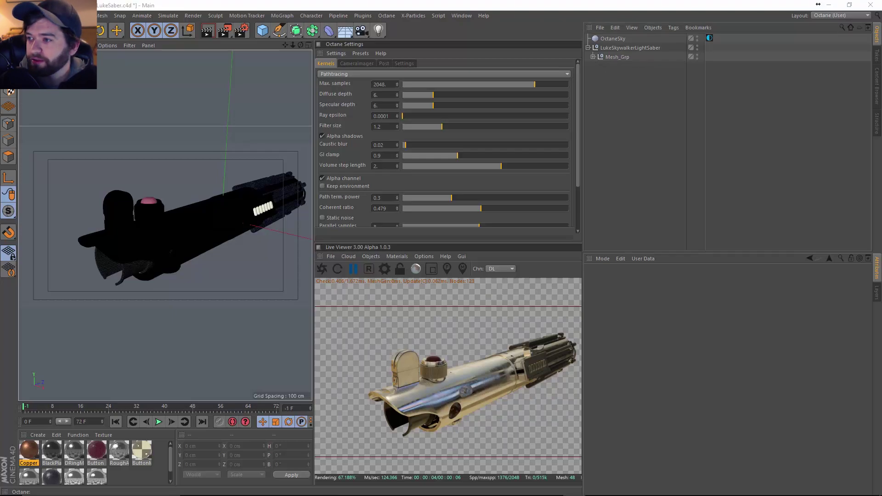
Switch to the browser and read Google's answer to "how long is a lightsaber" for the real-world hilt length.
key("alt+Tab")
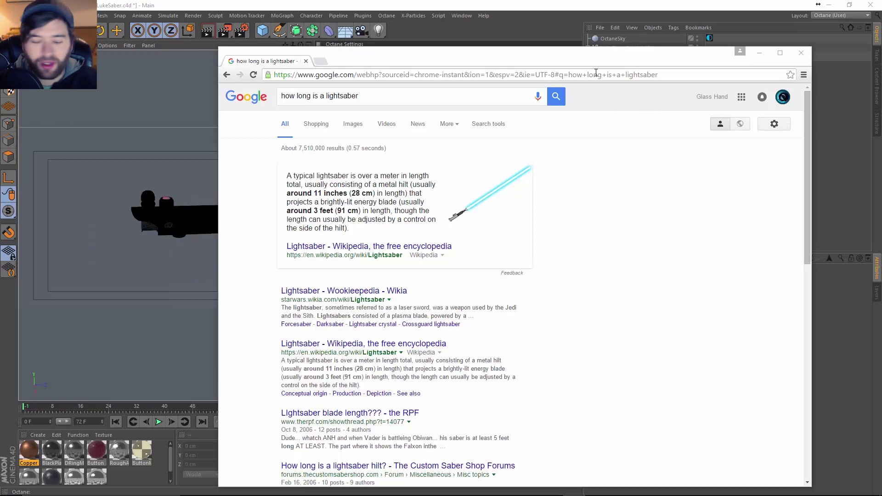
left_click_drag(591, 62, 619, 49)
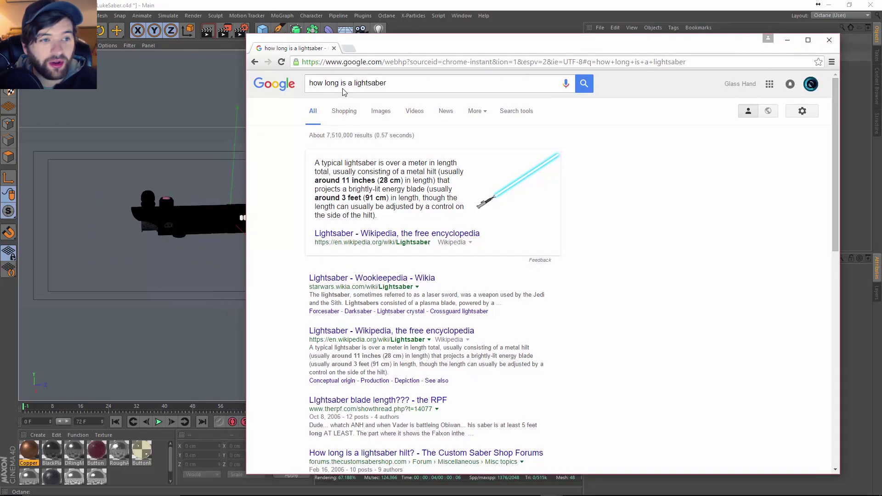
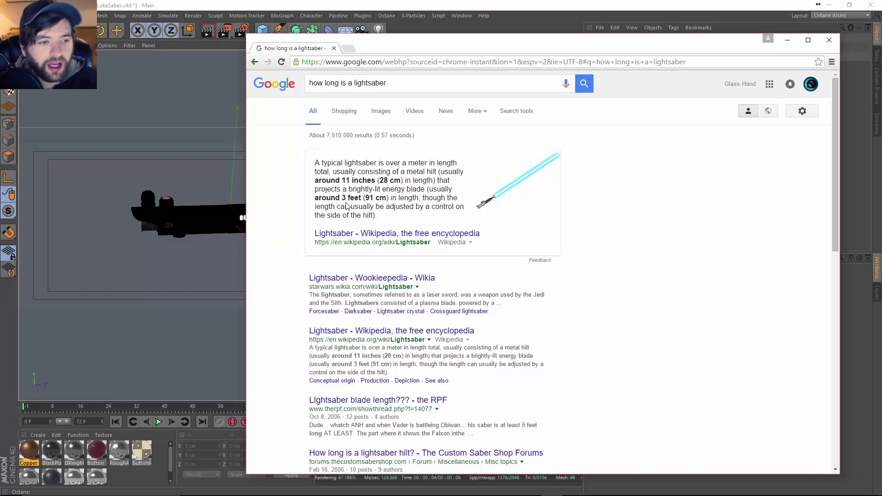
left_click_drag(406, 49, 881, 49)
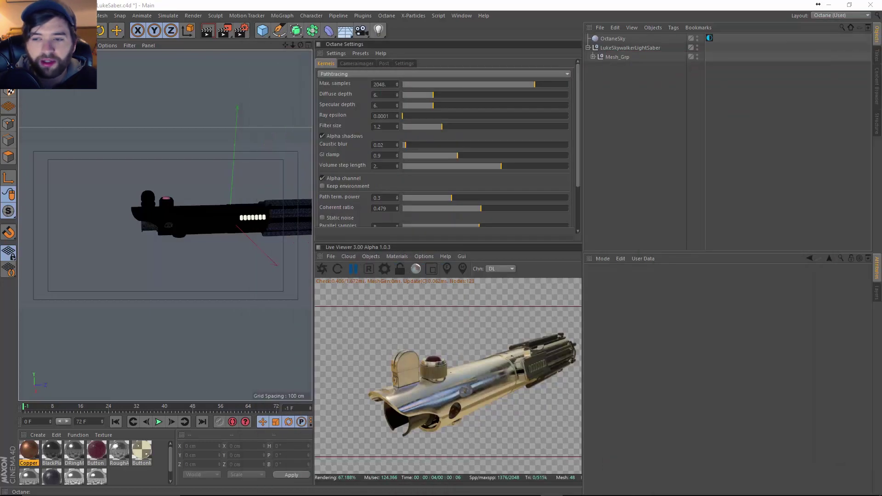
Add a cube primitive as a scale reference and set its X, Y and Z sizes to 28 cm.
left_click_drag(262, 30, 348, 44)
middle_click_drag(206, 226, 161, 233, "alt")
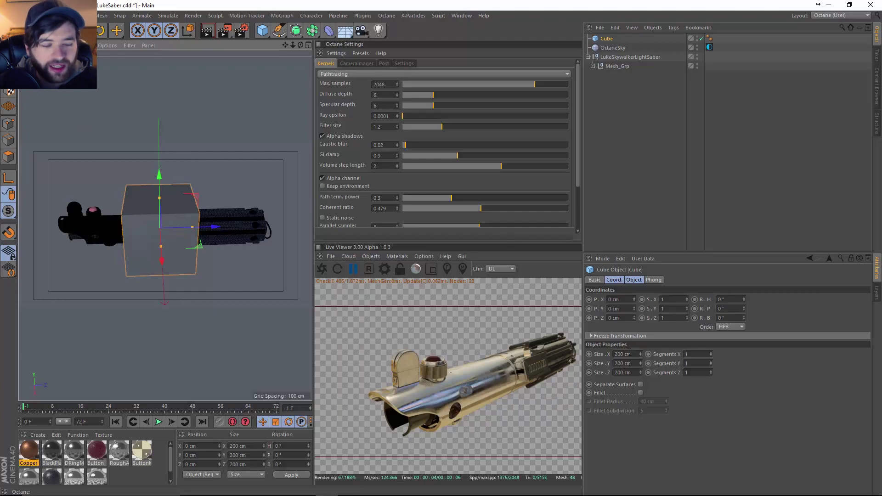
left_click(633, 373)
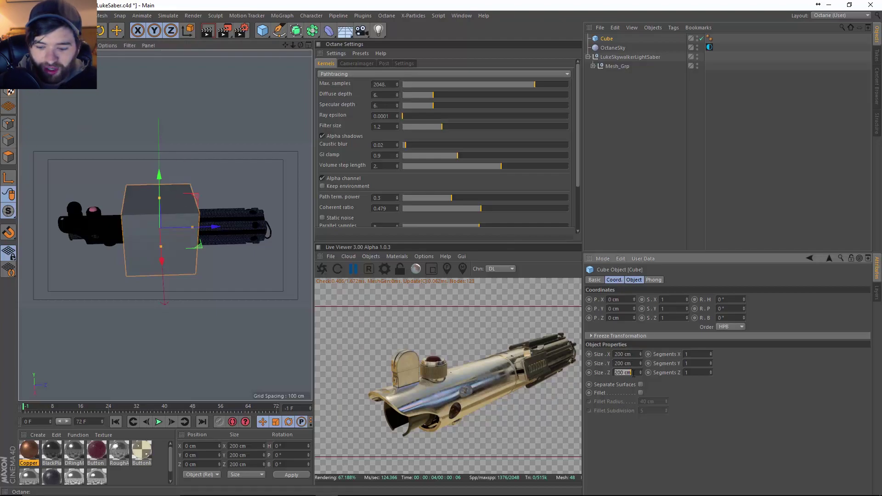
key("Return")
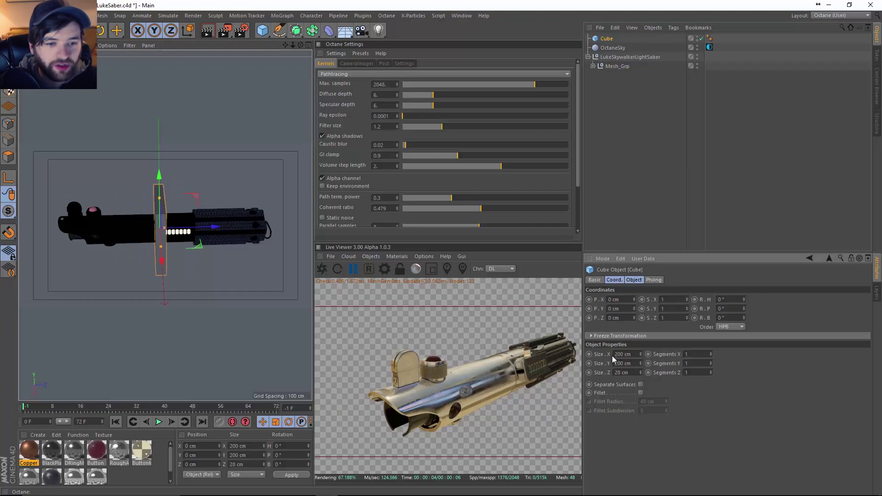
key("Return")
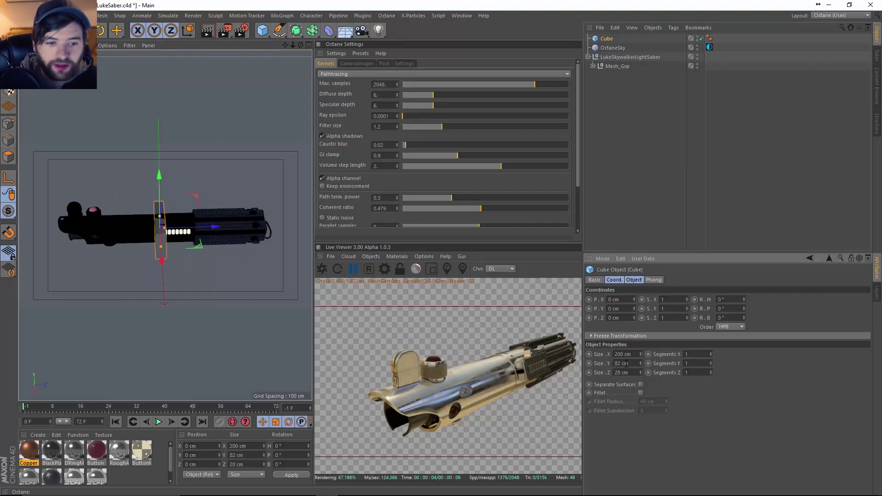
type("28")
key("Return")
double_click(634, 356)
type("28")
key("Return")
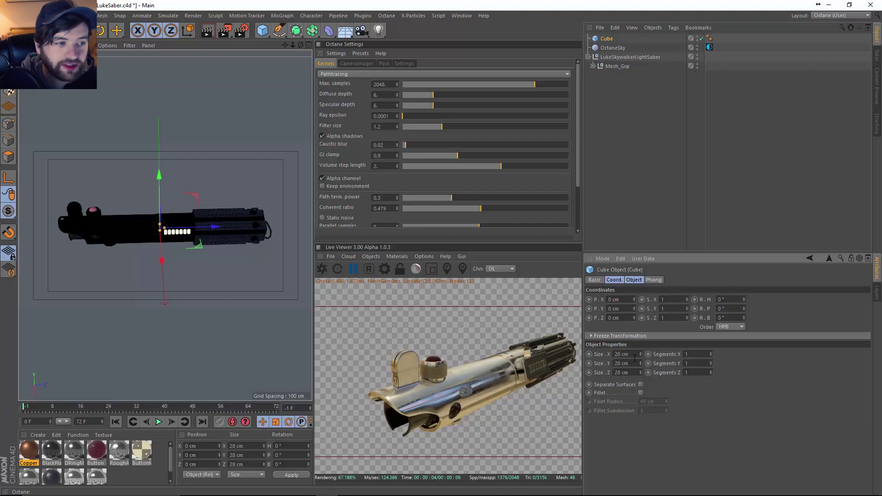
Uniformly scale down the LukeSkywalkerLightSaber null towards the length of the reference cube.
left_click(618, 57)
key("t")
left_click_drag(242, 192, 37, 217)
scroll(163, 230, "up", 5)
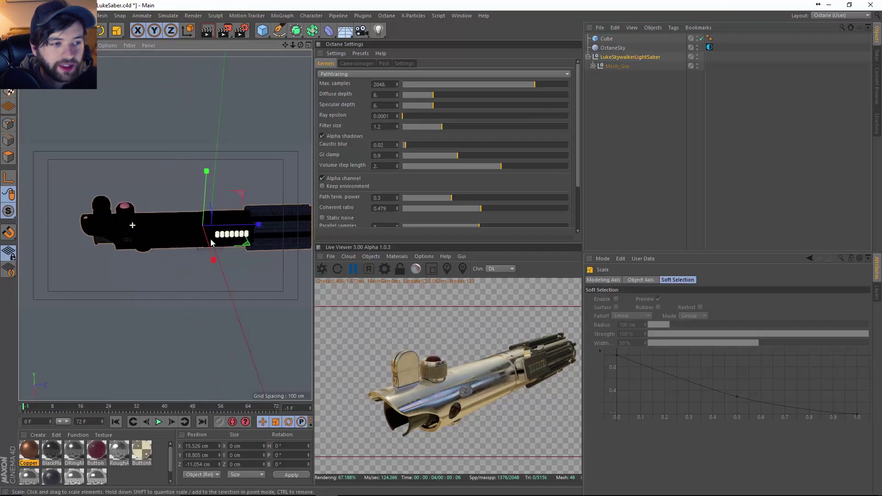
left_click_drag(210, 299, 70, 299)
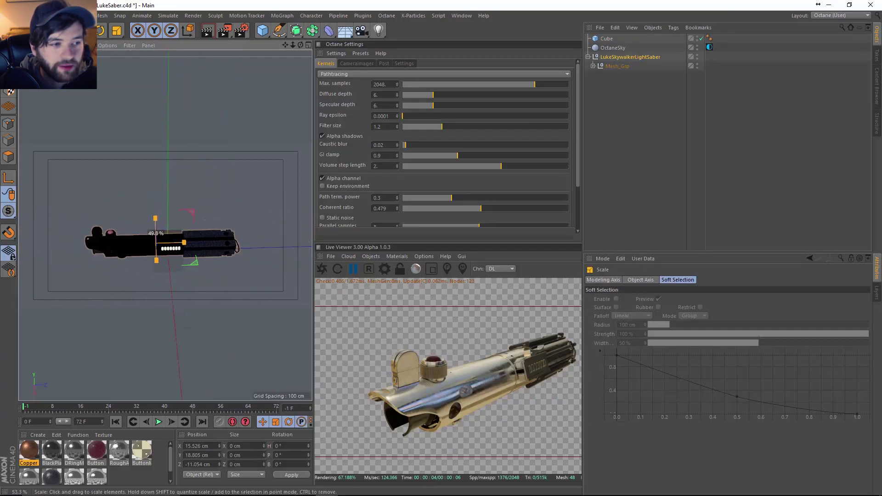
Hide the blueprint background picture in the Top viewport.
middle_click(178, 288)
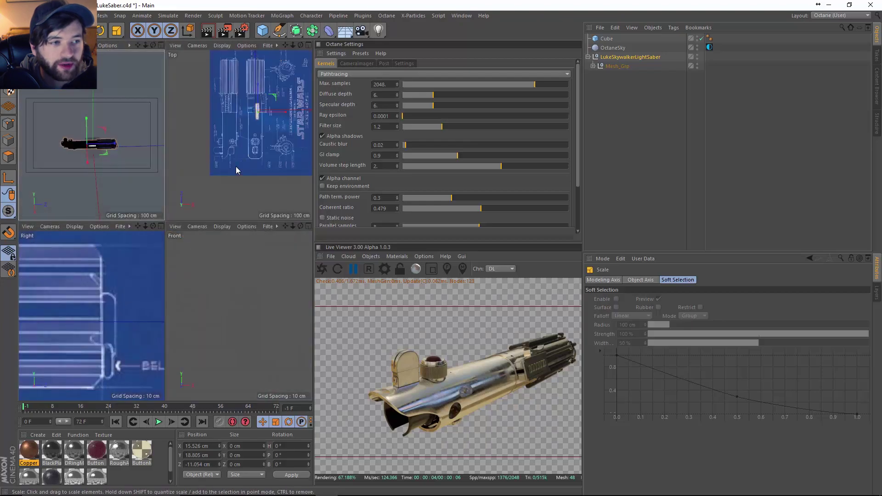
middle_click(236, 166)
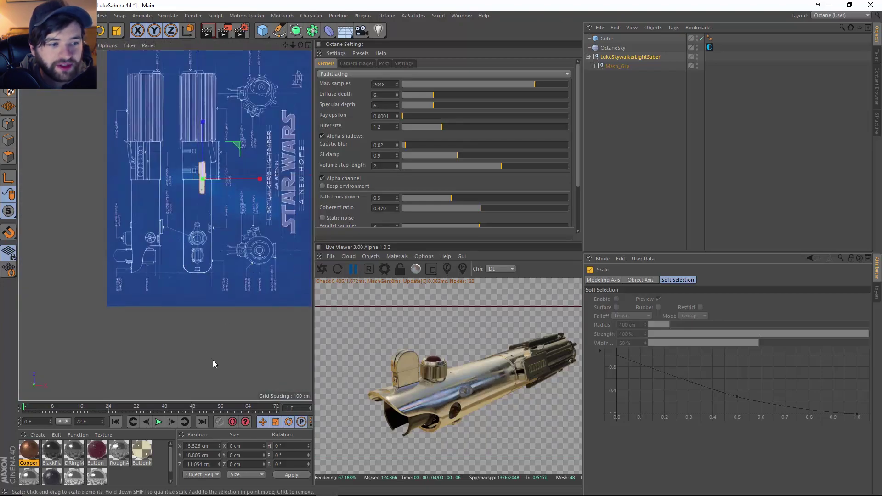
left_click(109, 46)
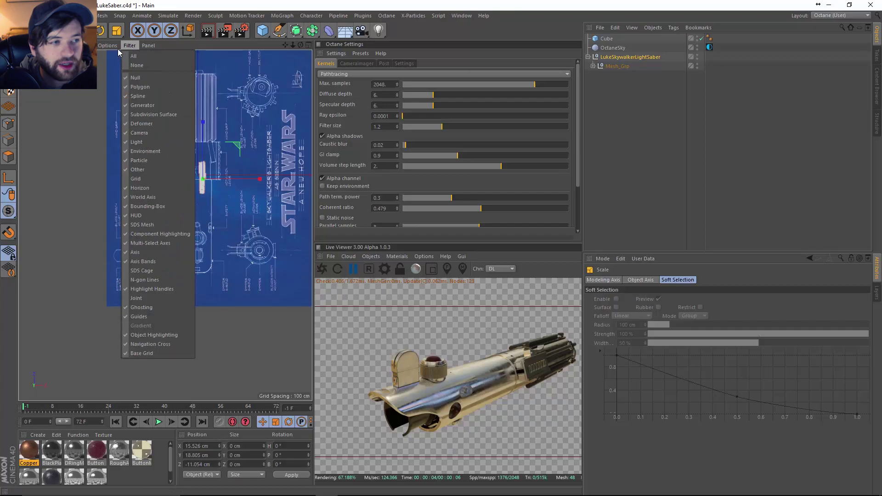
left_click(124, 220)
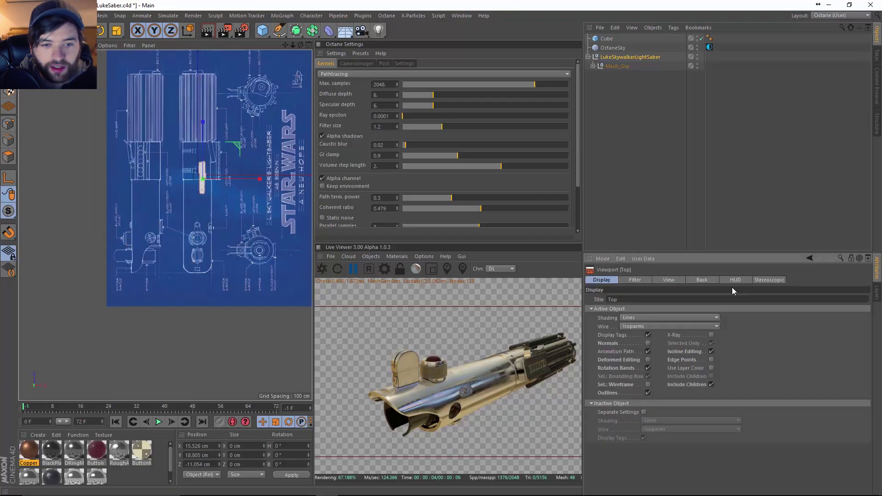
left_click(707, 279)
left_click(641, 299)
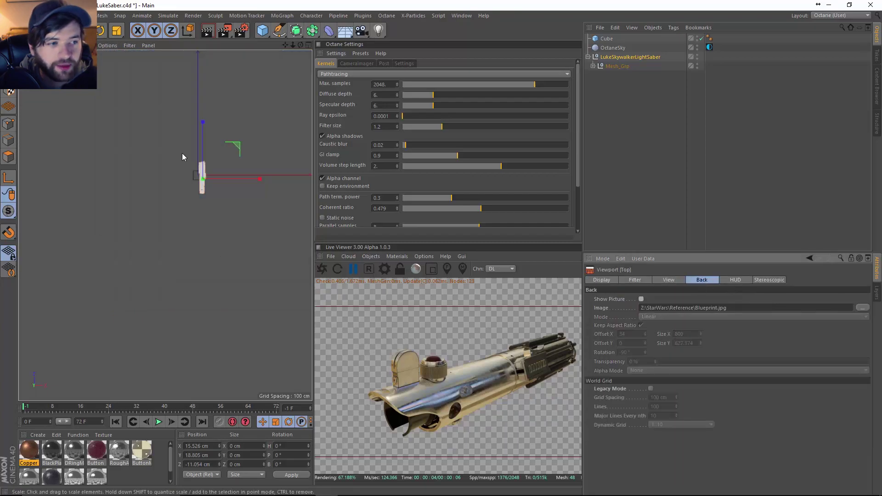
Centre the LukeSkywalkerLightSaber null at the world origin by setting its X, Y and Z position to 0 cm.
scroll(182, 153, "up", 5)
left_click_drag(256, 187, 234, 175)
key("e")
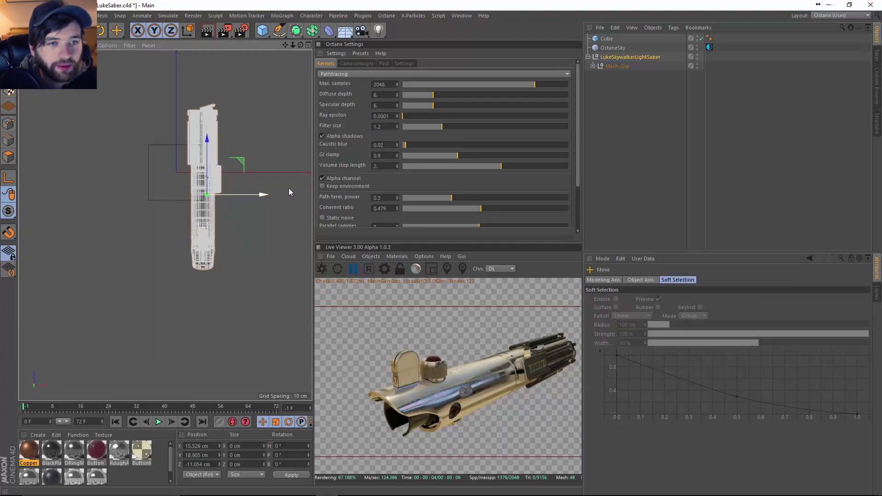
left_click(639, 57)
double_click(621, 299)
type("0")
key("Tab")
type("0")
key("Tab")
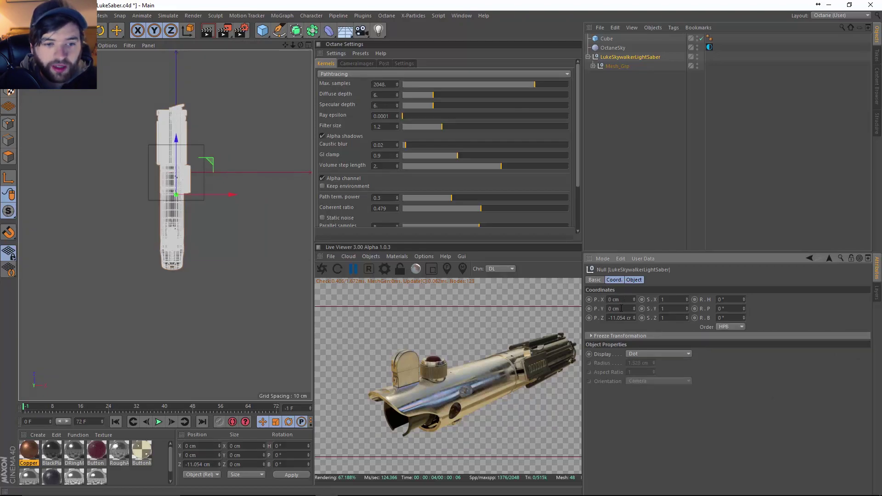
type("0")
key("Return")
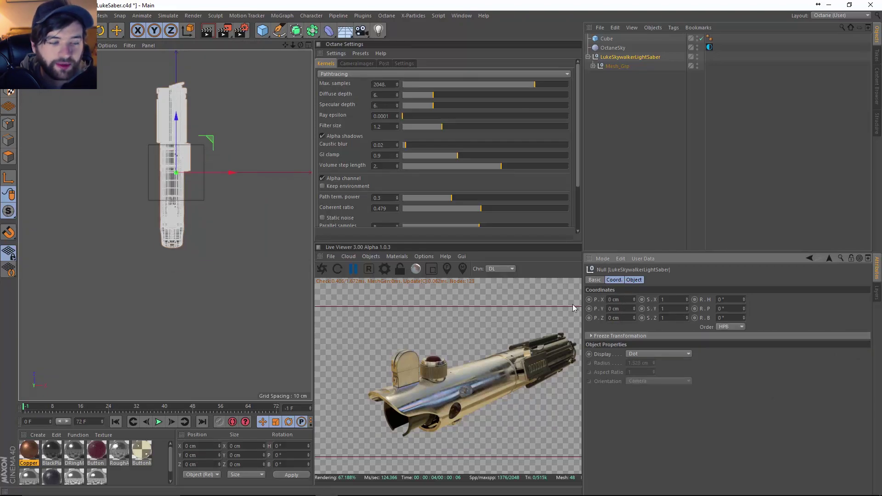
Move the reference cube along Z in the Top view to about 16.8 cm.
scroll(218, 198, "up", 3)
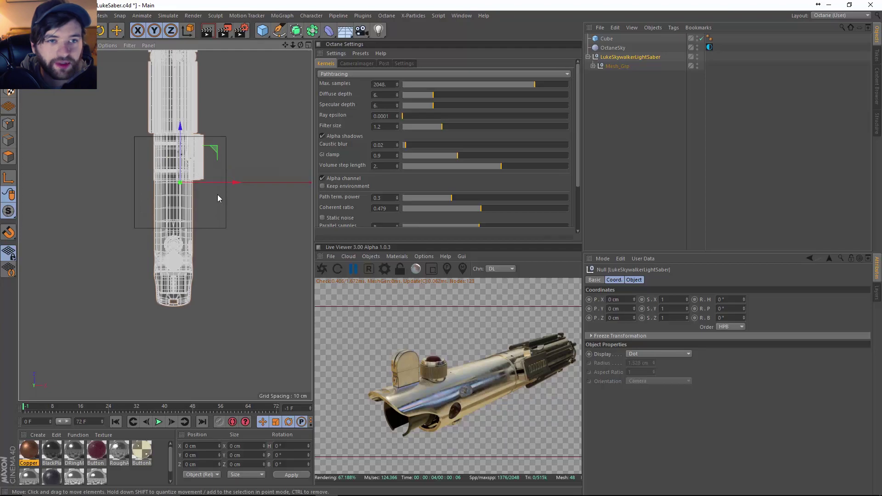
left_click(606, 39)
middle_click_drag(174, 118, 199, 190, "alt")
left_click_drag(206, 227, 207, 173)
key("F5")
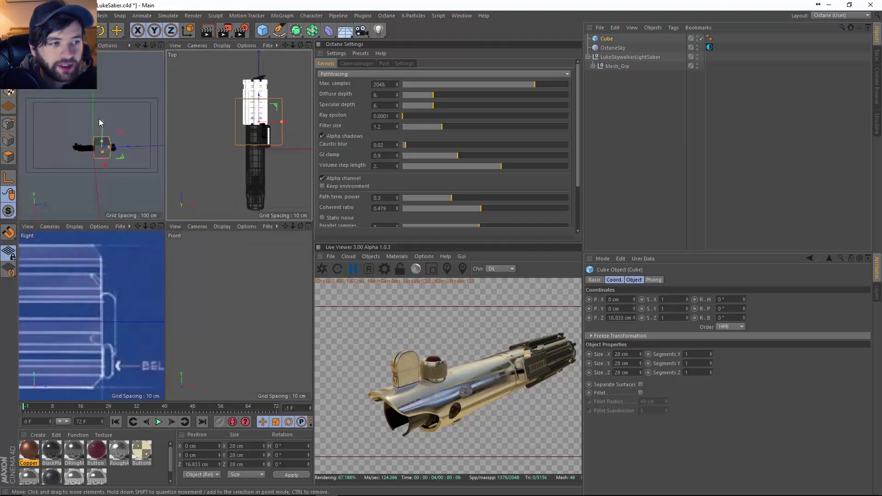
Scale the LukeSkywalkerLightSaber null down further in the perspective view and move it along Z into the reference cube.
key("F1")
scroll(233, 246, "up", 5)
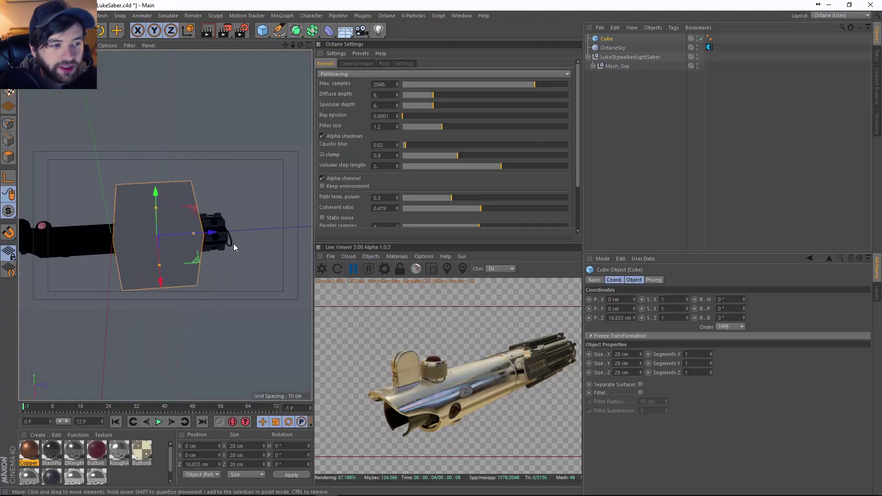
left_click(615, 57)
key("t")
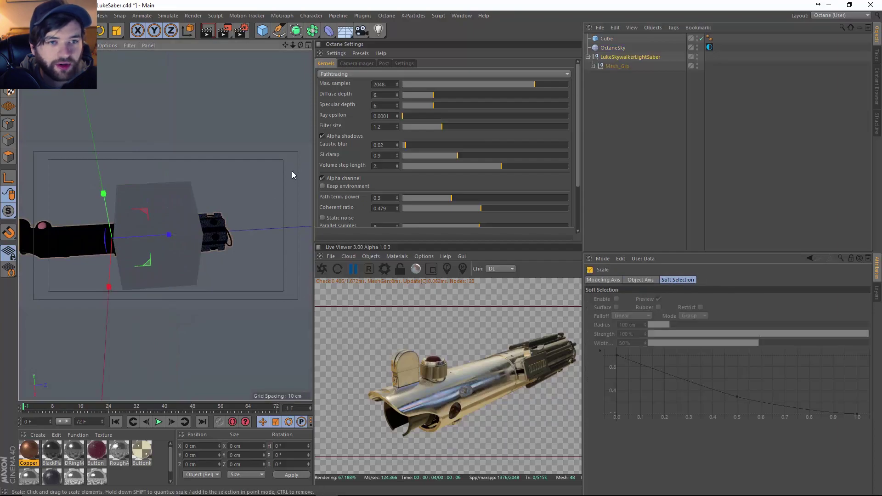
left_click_drag(269, 166, 131, 211, "alt")
left_click_drag(234, 162, 46, 179)
key("e")
left_click_drag(197, 226, 238, 221)
Fit the lightsaber to the cube's 28 cm length in the Top view by scaling it and moving it to about 15.9 cm in Z.
key("F5")
middle_click(207, 133)
key("t")
left_click_drag(263, 162, 146, 169)
key("e")
left_click_drag(214, 155, 206, 150)
key("t")
key("e")
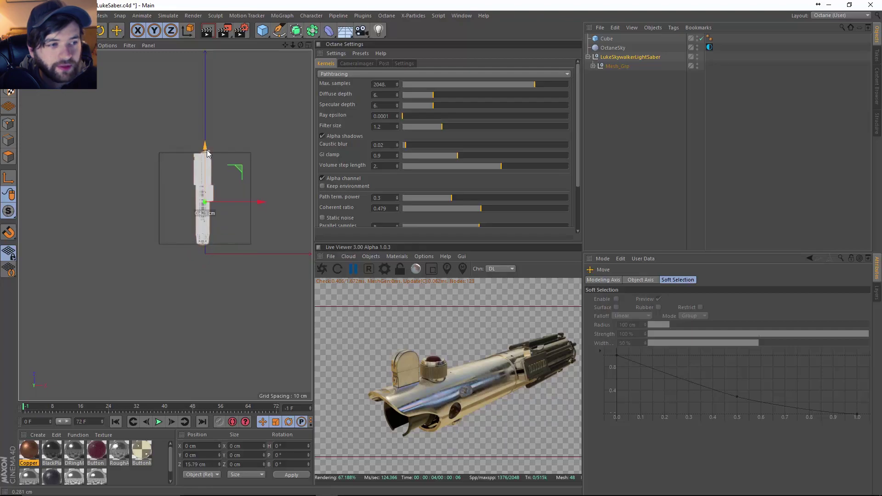
scroll(272, 204, "up", 2)
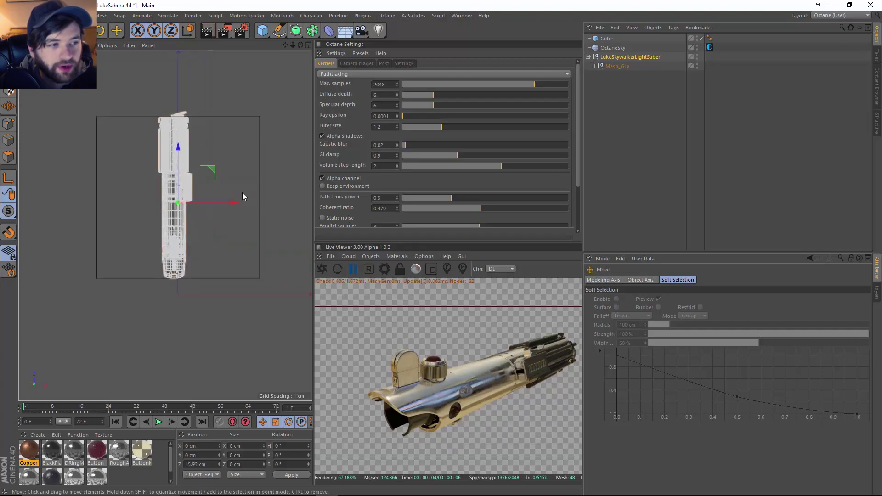
Set the reference cube's Z size to 3 ft to represent the blade length.
middle_click(242, 192)
middle_click(107, 154)
left_click(223, 222)
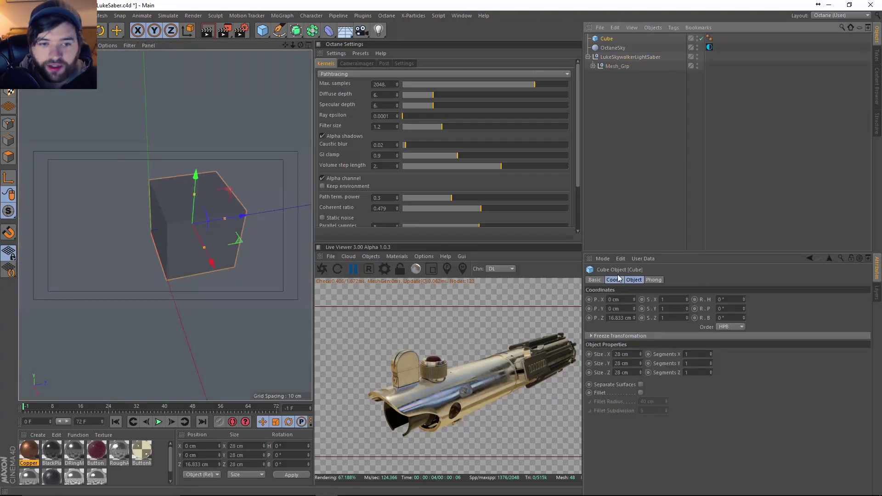
left_click(618, 318)
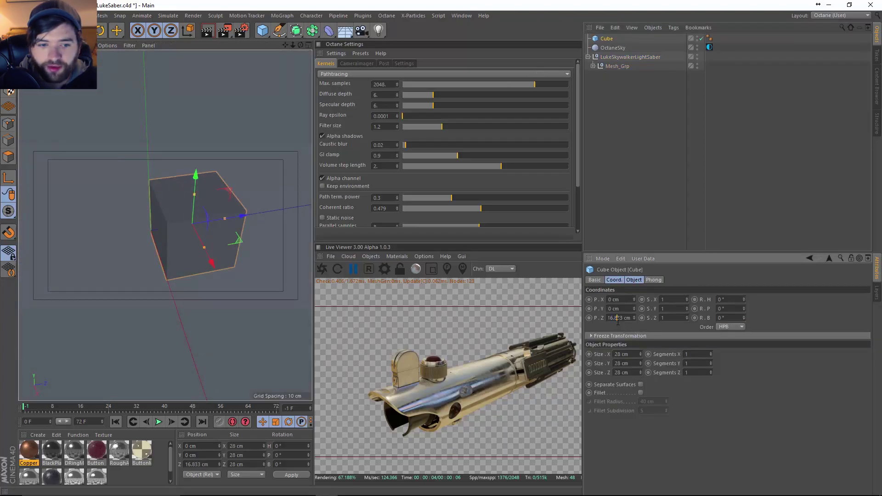
left_click(625, 375)
type("3ft")
key("Return")
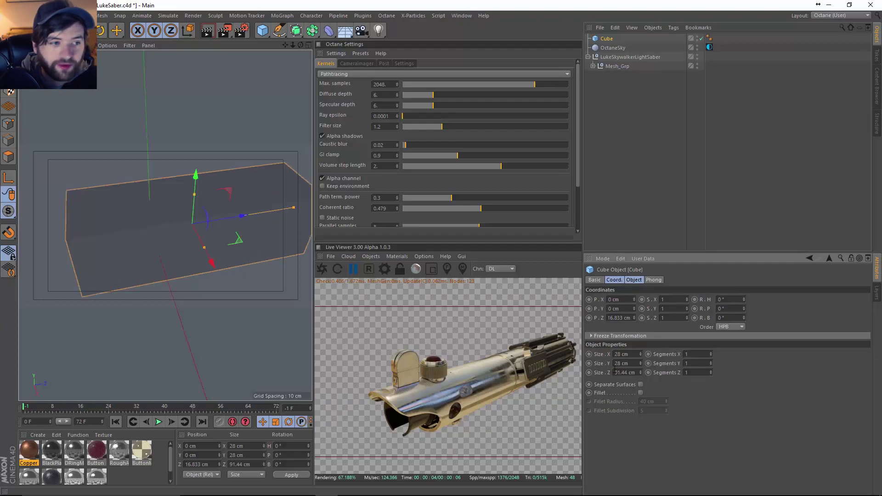
Move the elongated cube along Z to about -43.7 cm, beside the end of the hilt.
left_click_drag(239, 216, 61, 244)
middle_click(219, 187)
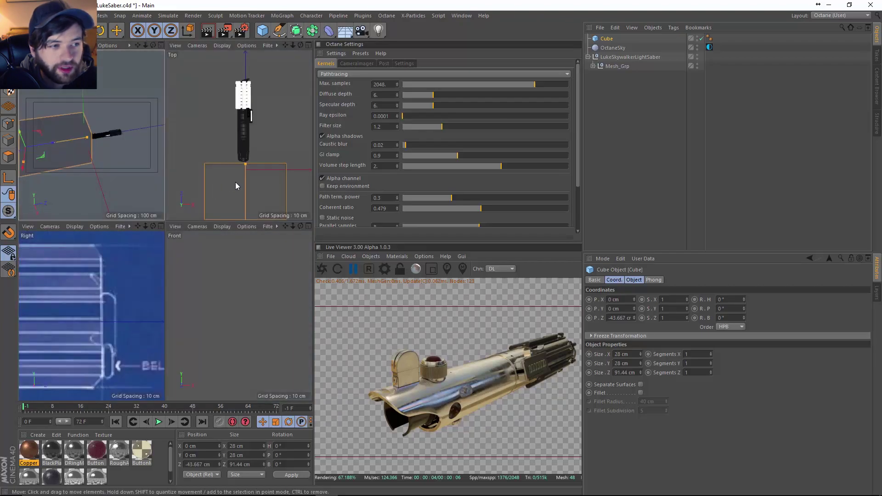
scroll(246, 179, "up", 4)
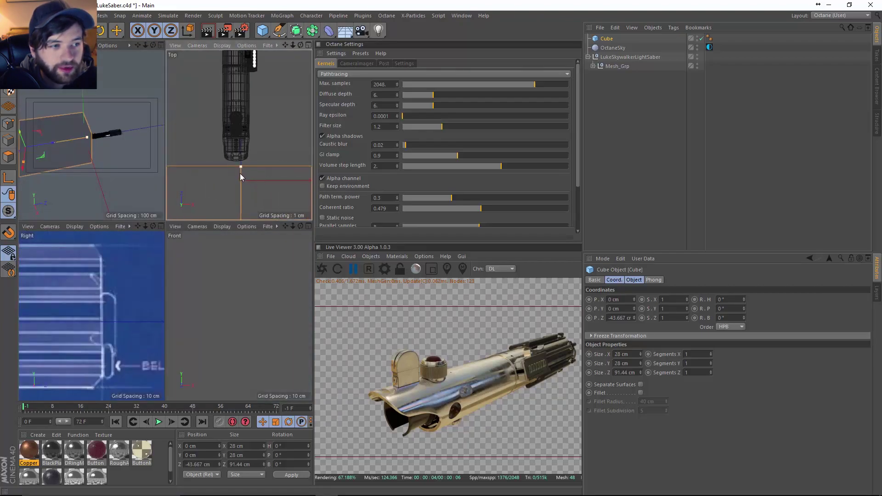
Hide the blueprint background picture in the Right viewport.
scroll(114, 304, "down", 8)
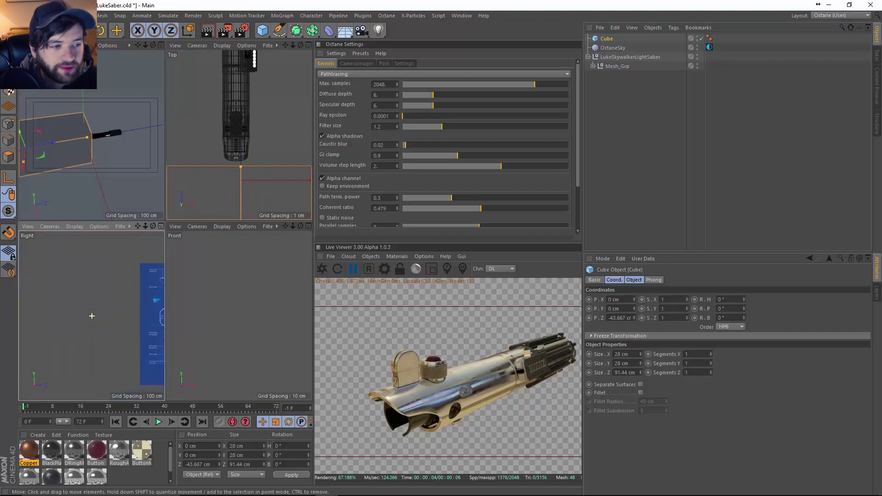
left_click(98, 227)
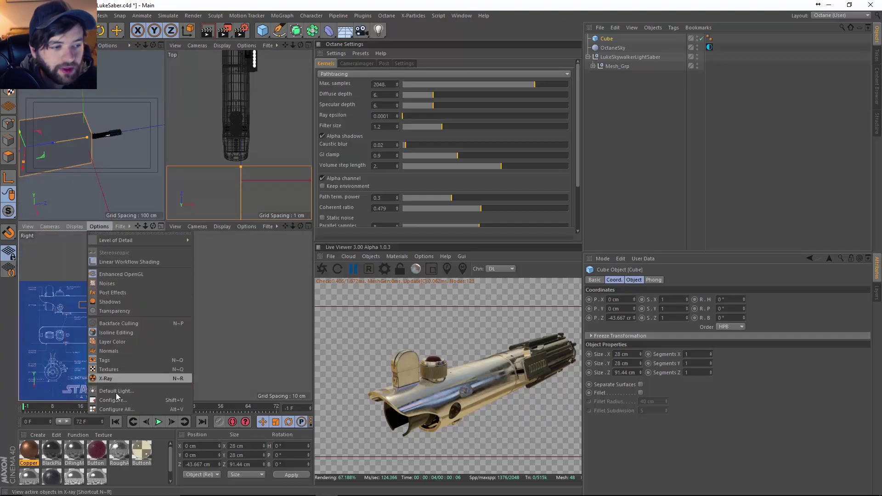
left_click(138, 400)
left_click(641, 299)
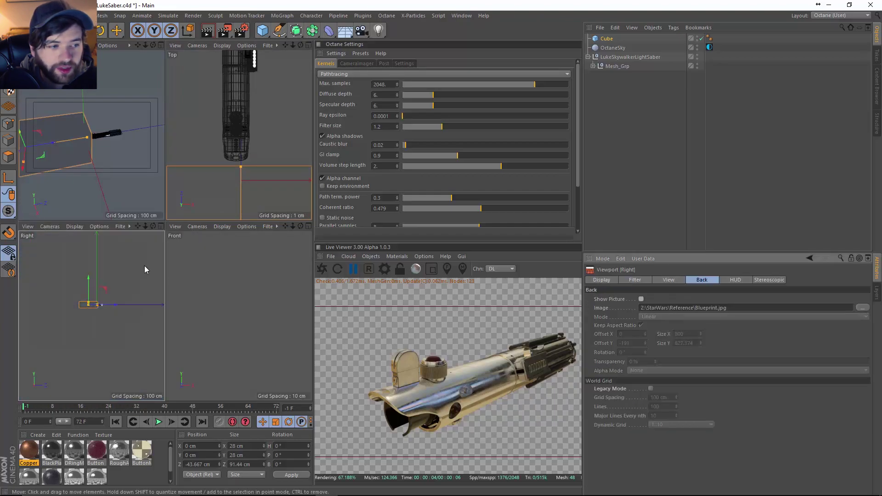
middle_click(144, 266)
Shift the elongated cube along Z in the Right view to about -41.6 cm so it meets the hilt.
scroll(172, 239, "up", 5)
middle_click_drag(164, 248, 124, 244, "alt")
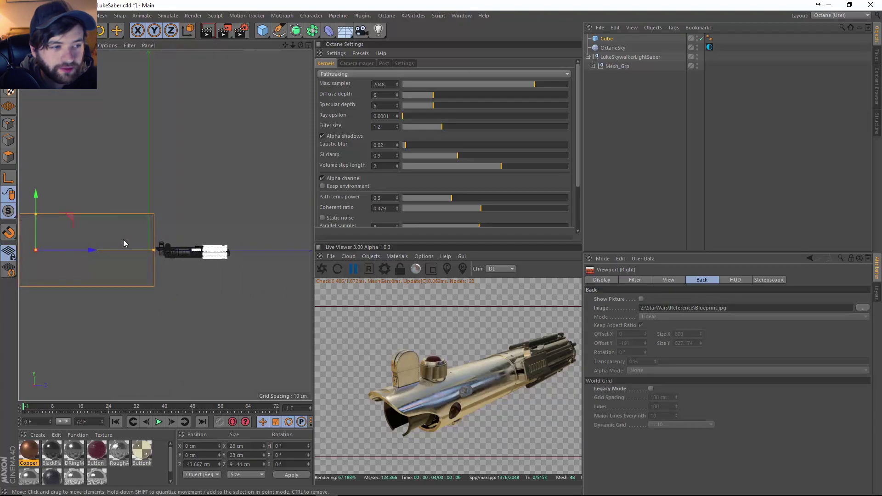
scroll(124, 242, "up", 2)
left_click_drag(50, 253, 60, 262)
middle_click_drag(155, 240, 197, 238, "alt")
scroll(201, 241, "down", 2)
Add a capsule primitive for the blade and rotate its pitch to 90° so it lies along the hilt.
left_click_drag(262, 30, 287, 60)
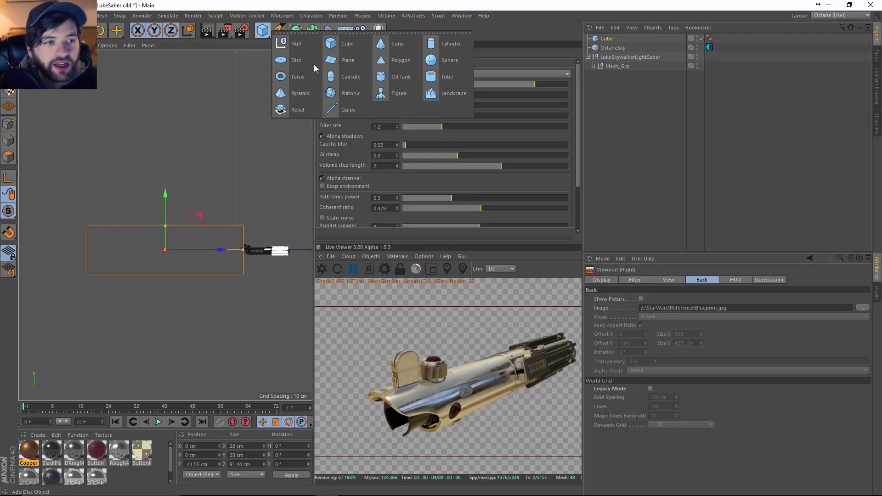
left_click(359, 76)
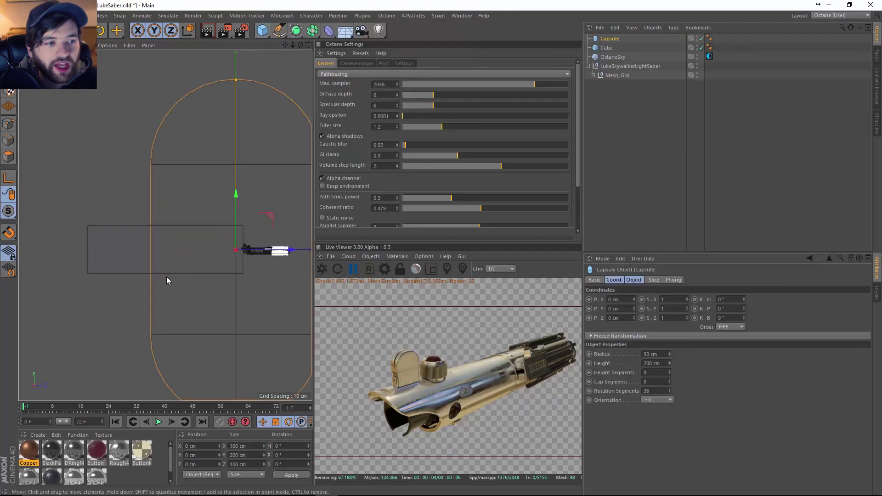
middle_click_drag(220, 264, 155, 274, "alt")
middle_click_drag(232, 330, 244, 251, "alt")
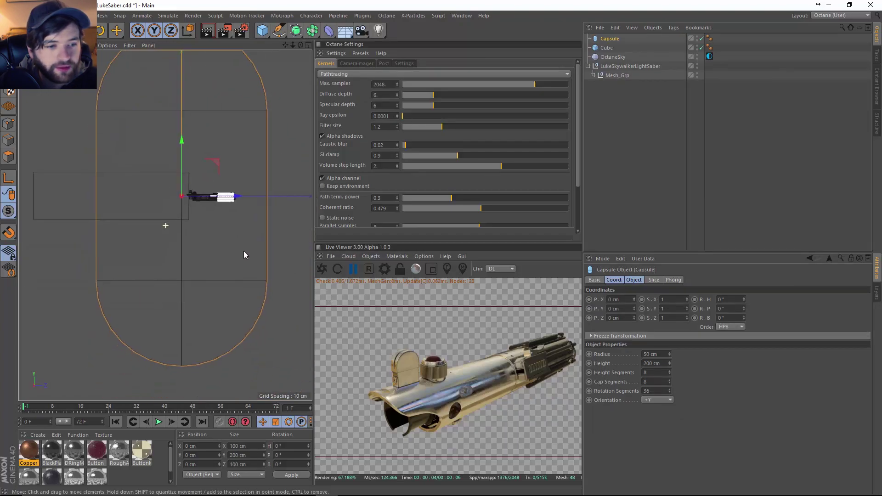
key("r")
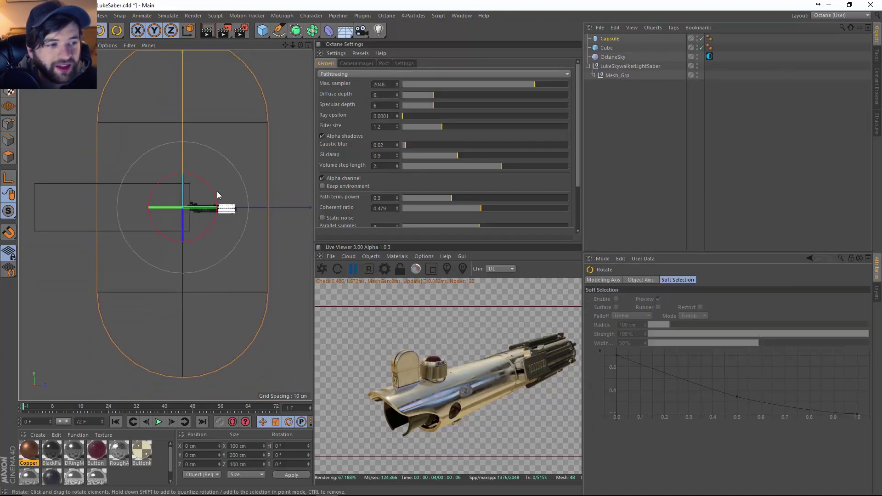
left_click_drag(216, 190, 170, 178)
Reduce the capsule's radius to 1 cm and lower it to about -0.74 cm in Y within the hilt.
left_click(616, 41)
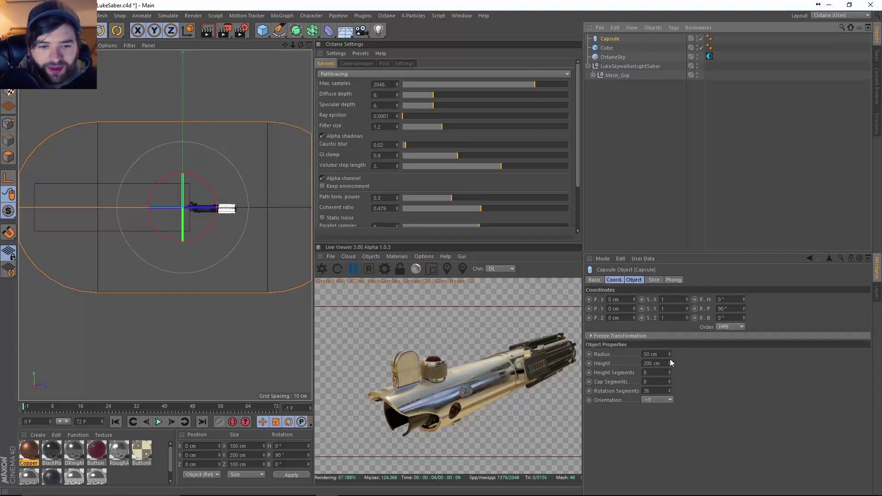
left_click_drag(669, 357, 652, 356)
scroll(206, 225, "up", 5)
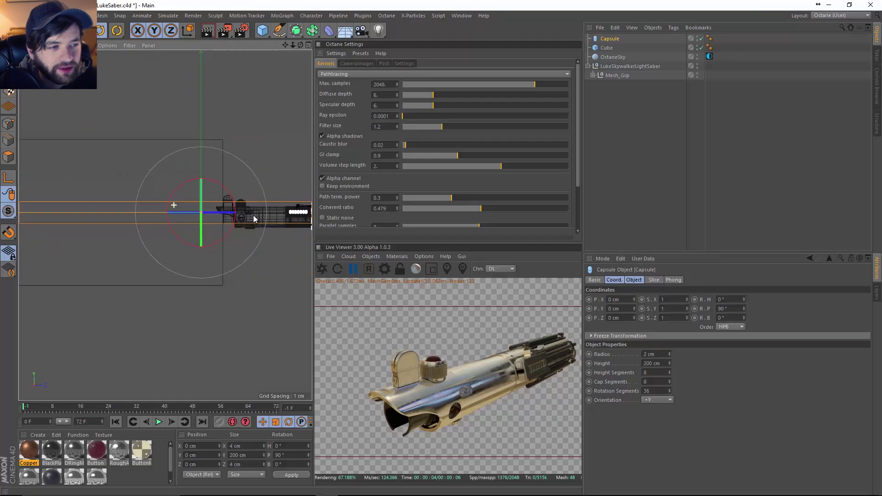
scroll(209, 226, "up", 2)
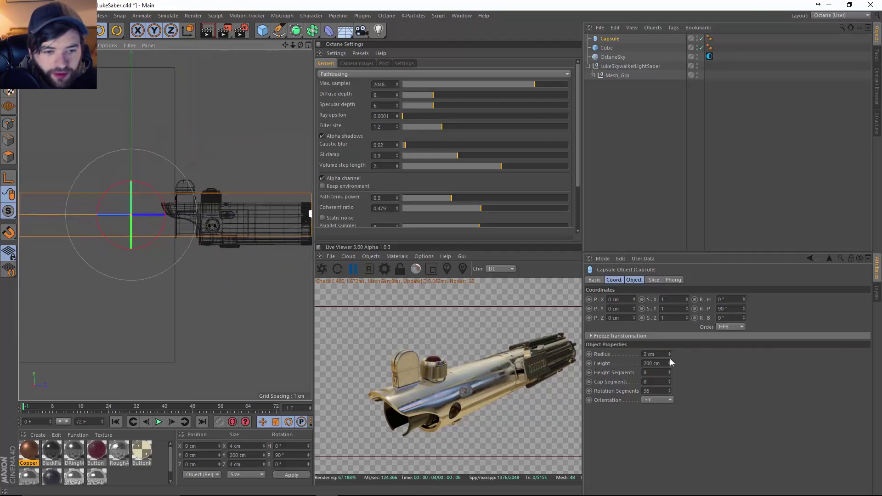
key("e")
left_click_drag(129, 166, 129, 173)
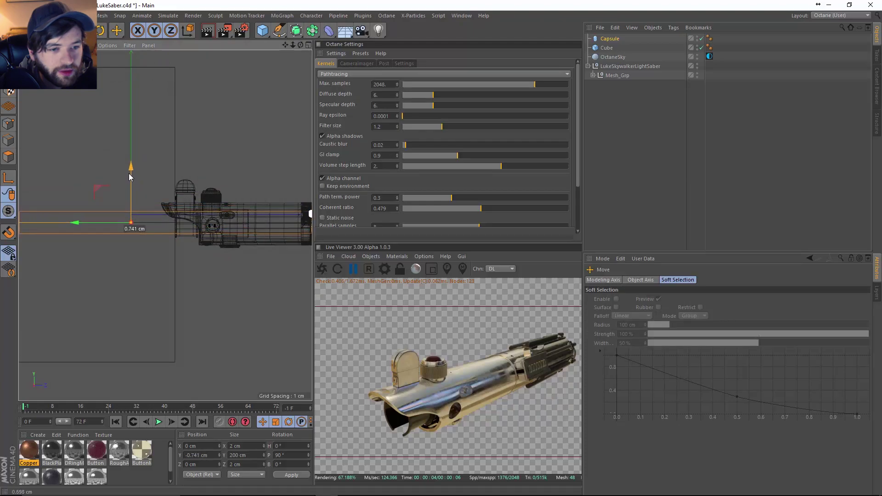
left_click(606, 39)
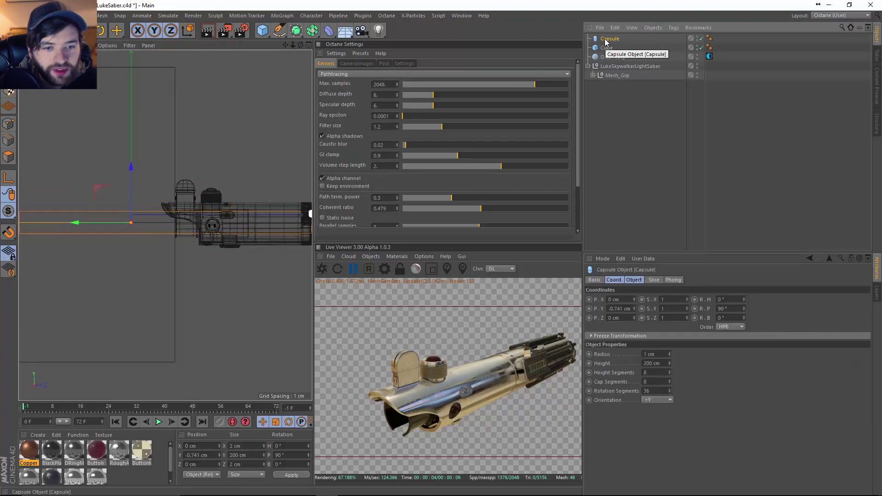
Check the capsule inside the hilt in perspective and set the Mesh_Grp null's X, Y and Z position to 0 cm.
middle_click(197, 180)
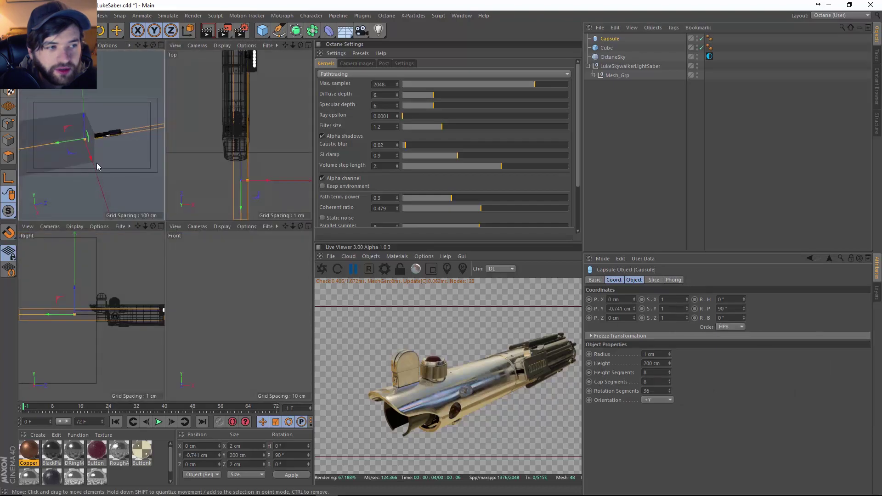
middle_click(97, 163)
left_click_drag(112, 184, 36, 170, "alt")
left_click_drag(187, 249, 221, 227, "alt")
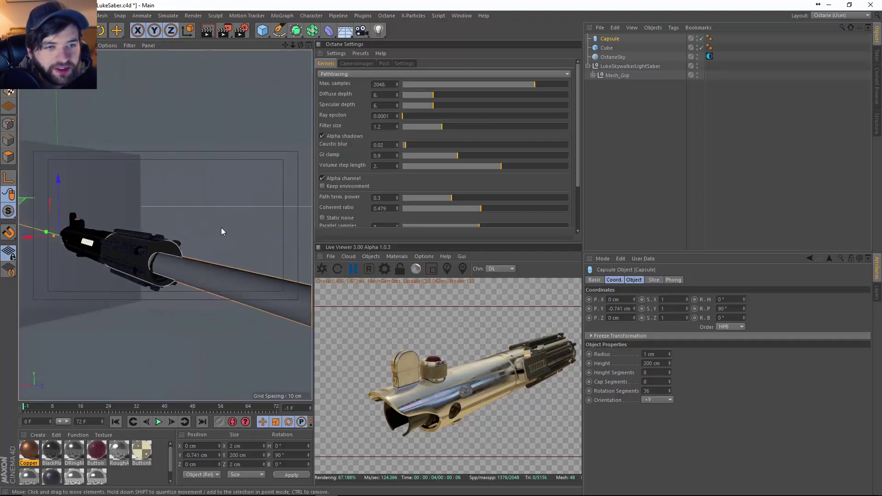
left_click(617, 67)
left_click(617, 76)
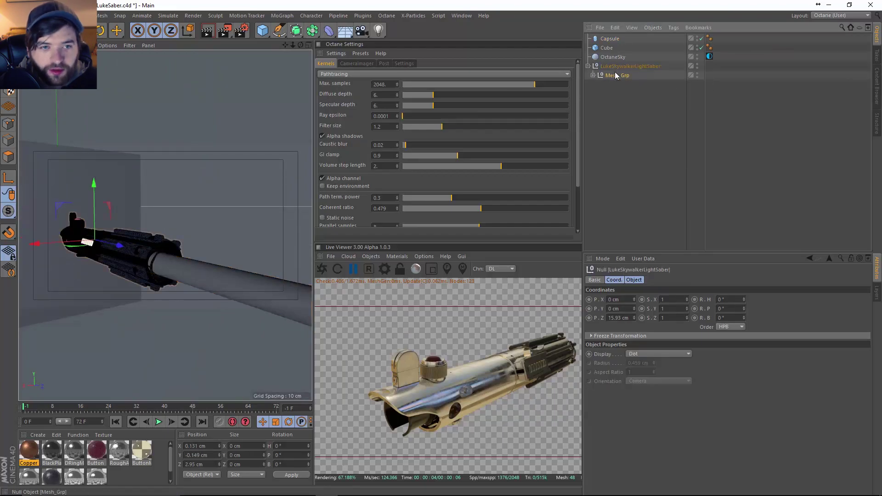
left_click(593, 77)
left_click(593, 76)
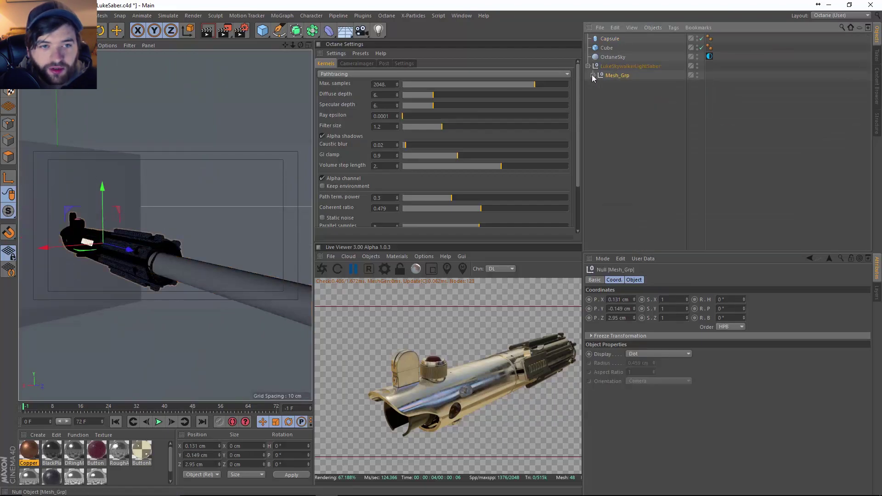
double_click(620, 300)
type("0")
key("Tab")
type("0")
key("Tab")
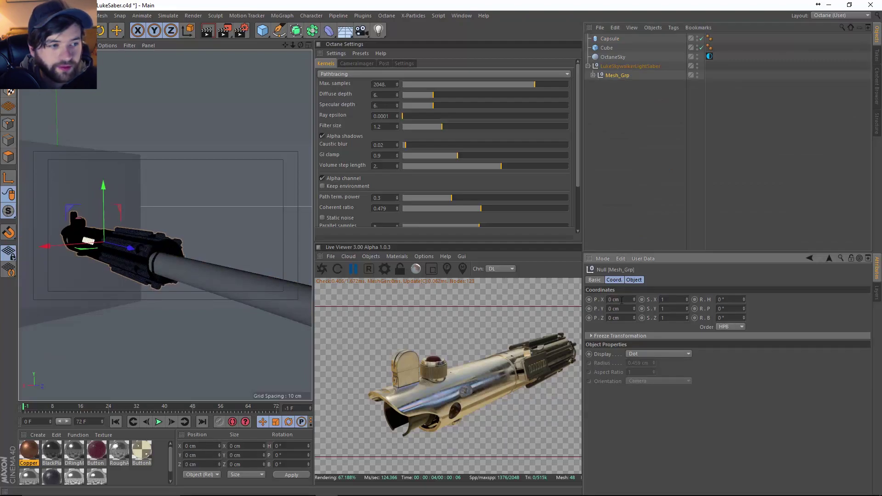
Try to zero the X, Y and Z positions of Mid_Grp, Back_Grp and Front_Grp together.
left_click_drag(173, 253, 111, 271, "alt")
left_click(593, 76)
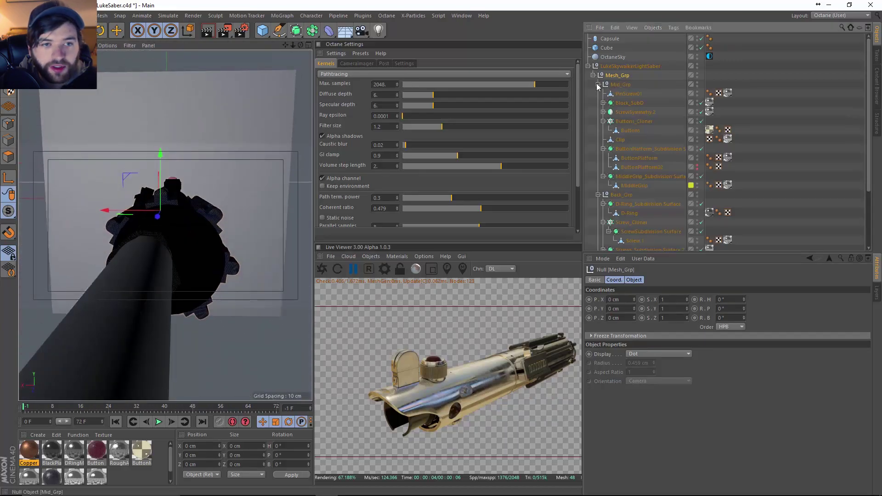
left_click(599, 85)
left_click(621, 86)
left_click(622, 103, "shift")
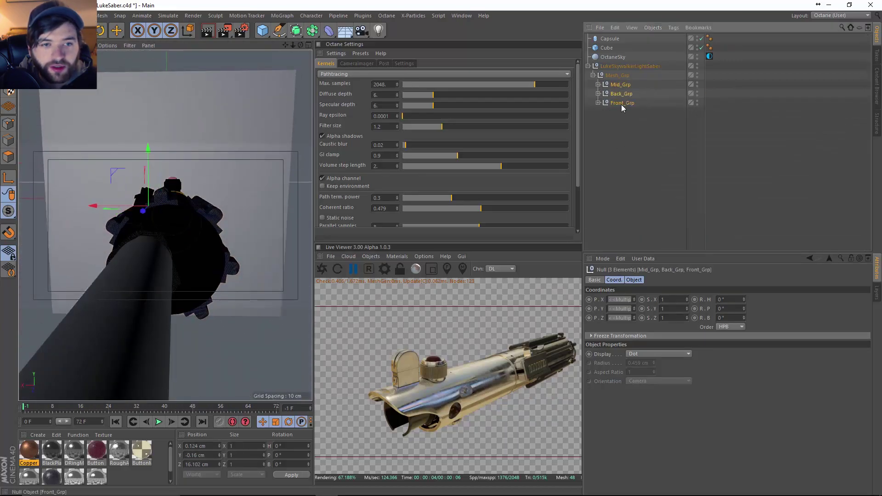
left_click(618, 301)
type("0")
key("Tab")
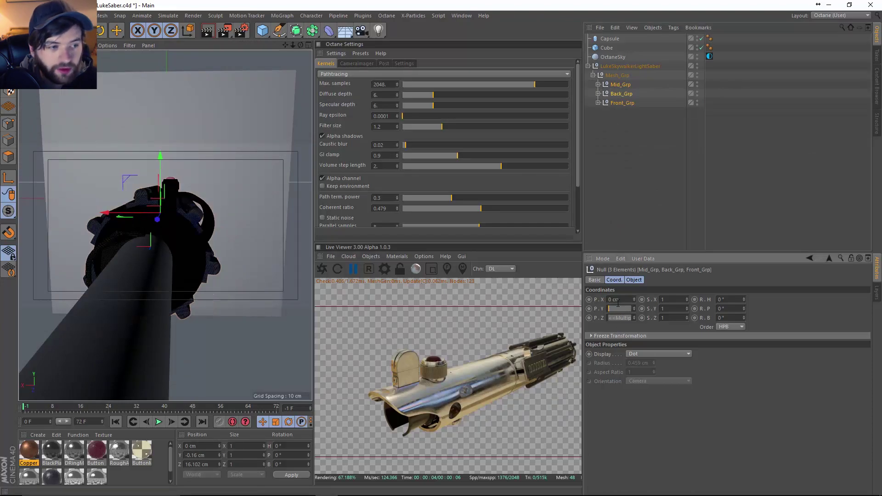
type("0")
key("Tab")
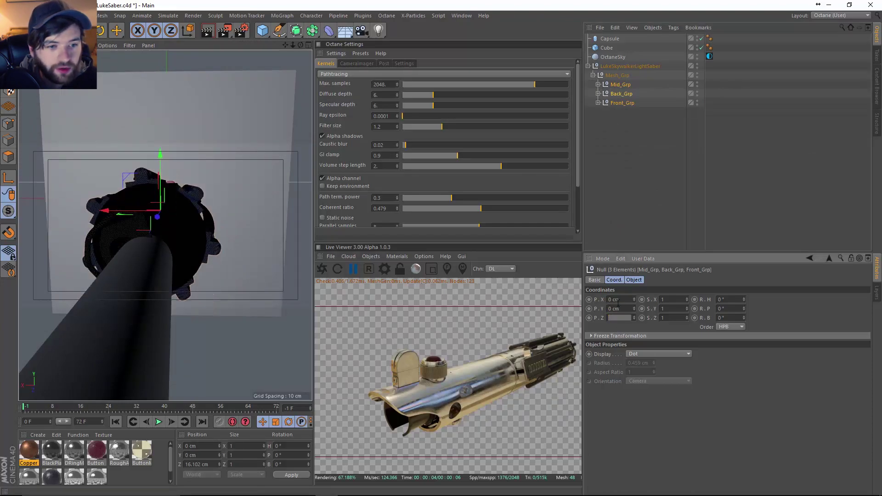
left_click_drag(239, 271, 181, 275, "alt")
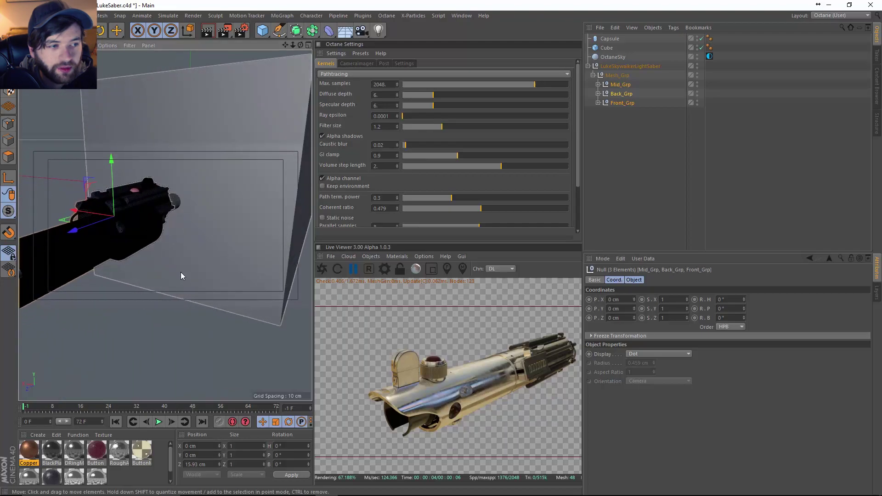
Undo the position changes made to the lightsaber's mesh groups and clear the selection.
key("ctrl+z")
key("ctrl+z")
key("ctrl+z")
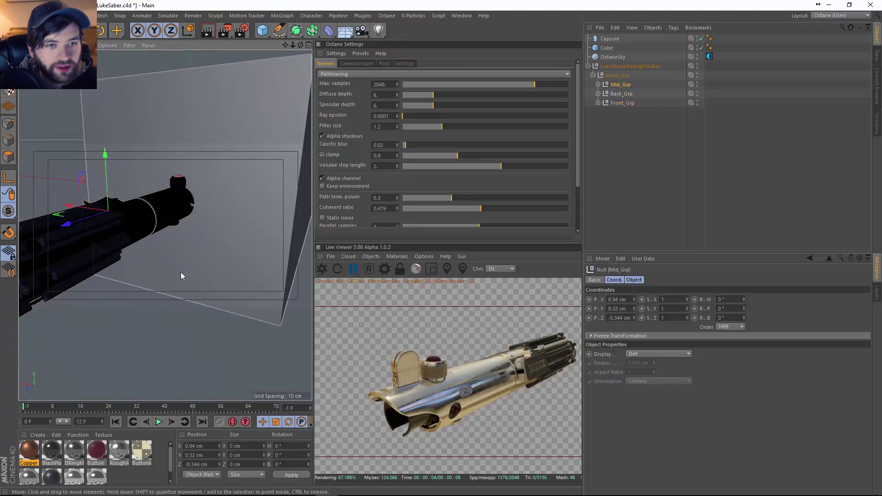
key("ctrl+z")
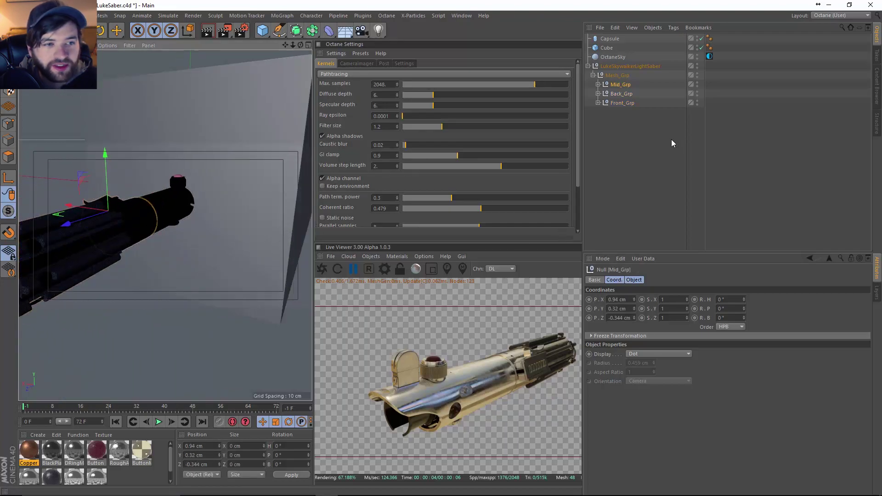
key("ctrl+z")
key("ctrl+z")
key("ctrl+z")
key("ctrl+z")
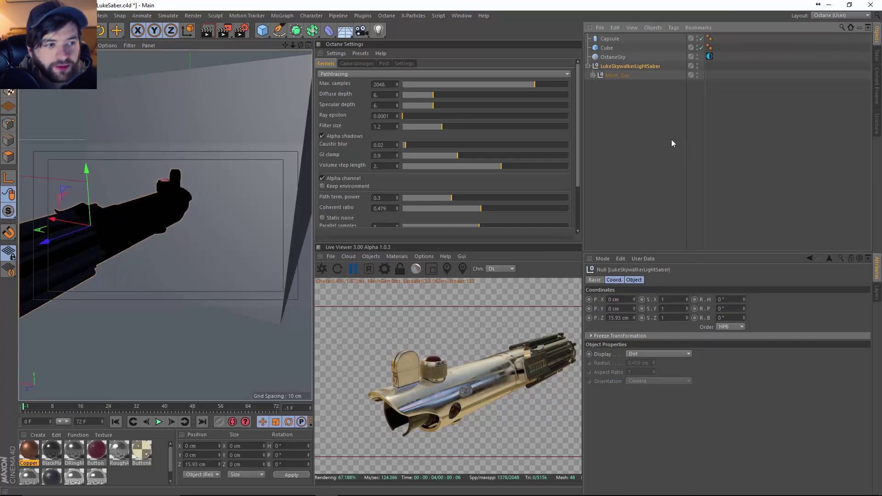
left_click(657, 126)
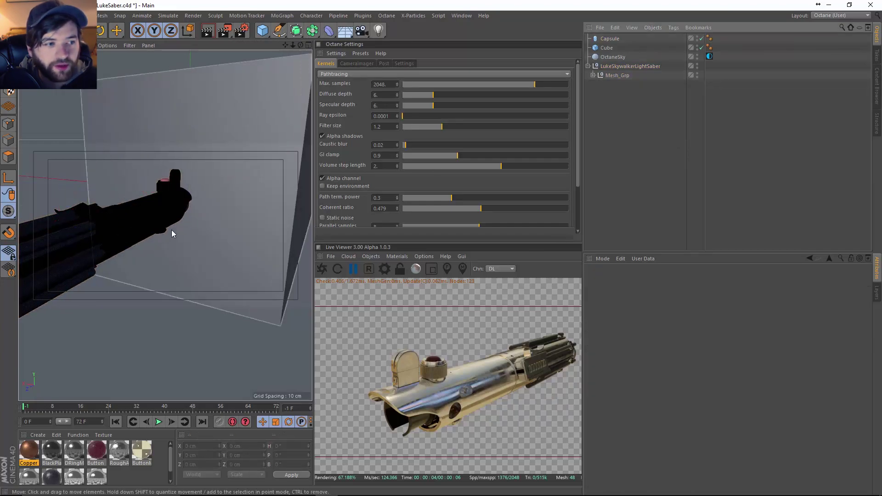
In the front view, move the capsule to the middle of the hilt, at about X -0.685 cm and Y -0.816 cm.
key("F1")
key("F5")
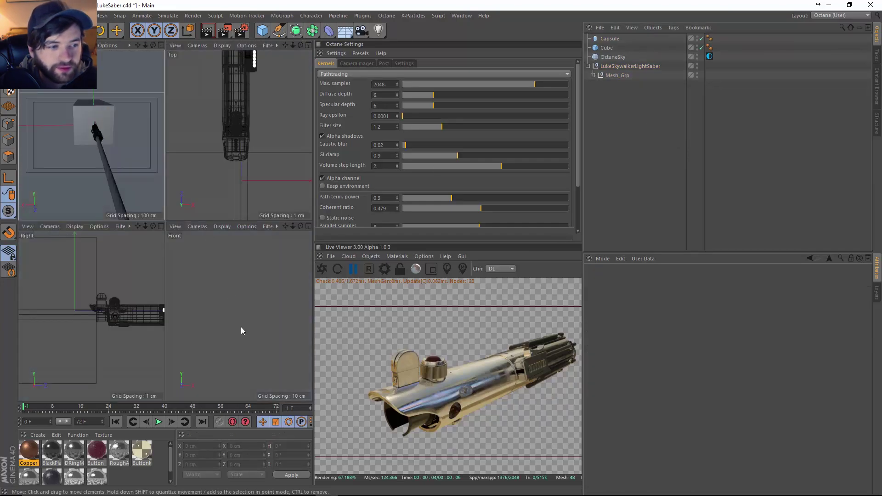
middle_click(194, 324)
scroll(262, 234, "up", 10)
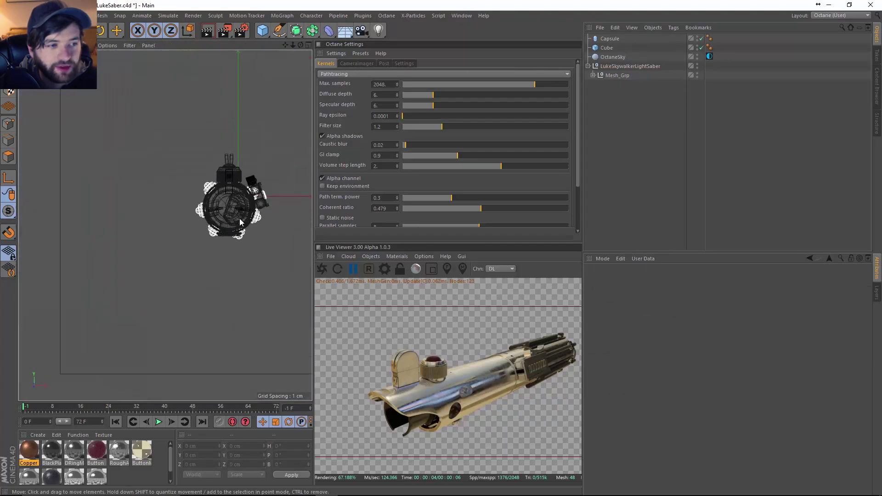
scroll(265, 248, "up", 2)
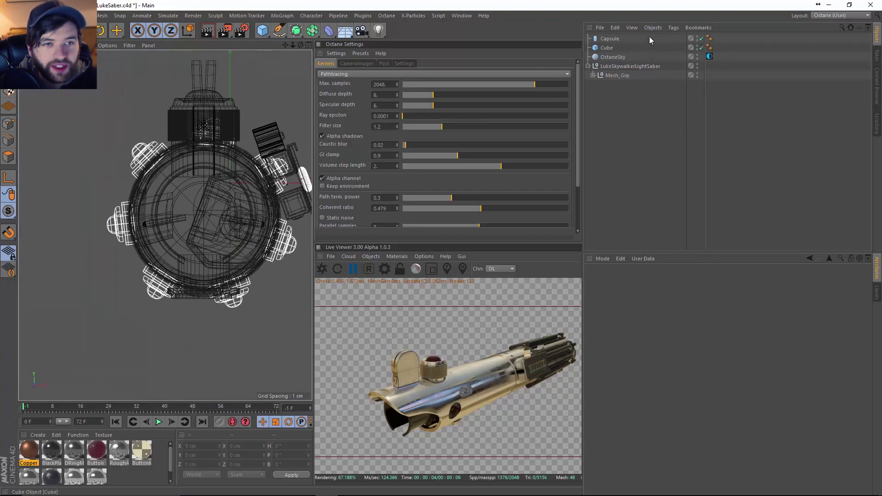
left_click(610, 38)
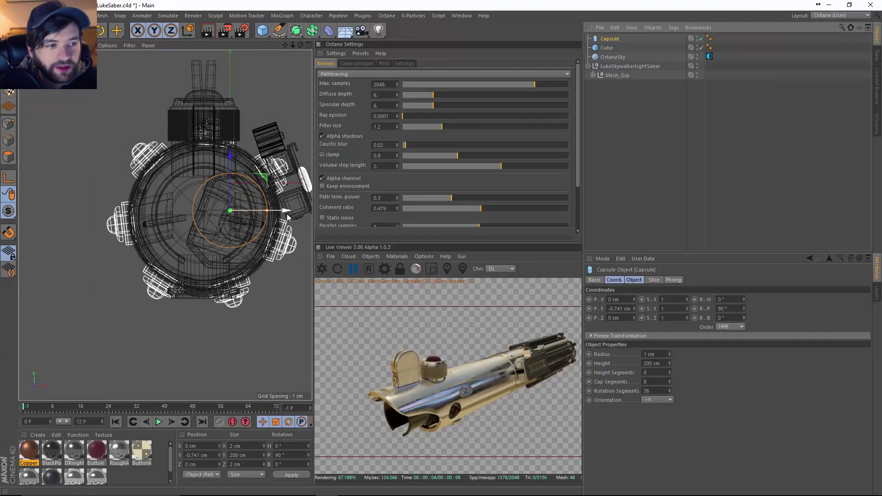
left_click_drag(276, 214, 262, 215)
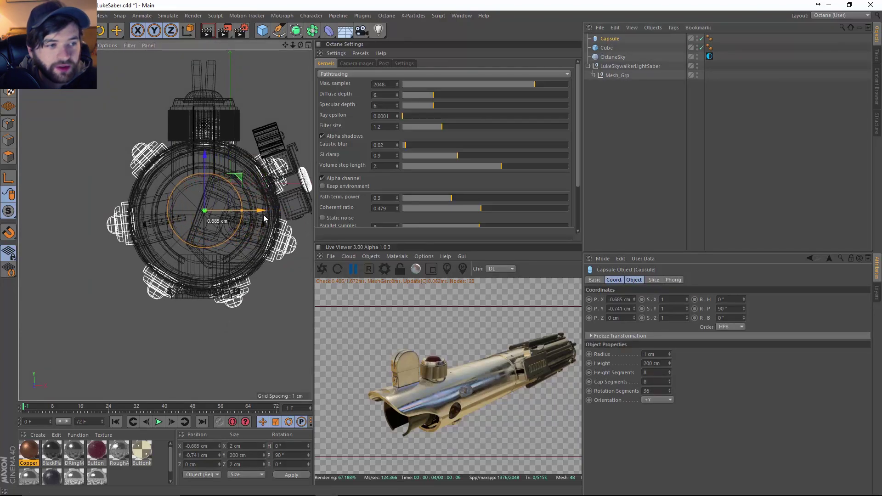
left_click_drag(205, 152, 205, 155)
middle_click(205, 153)
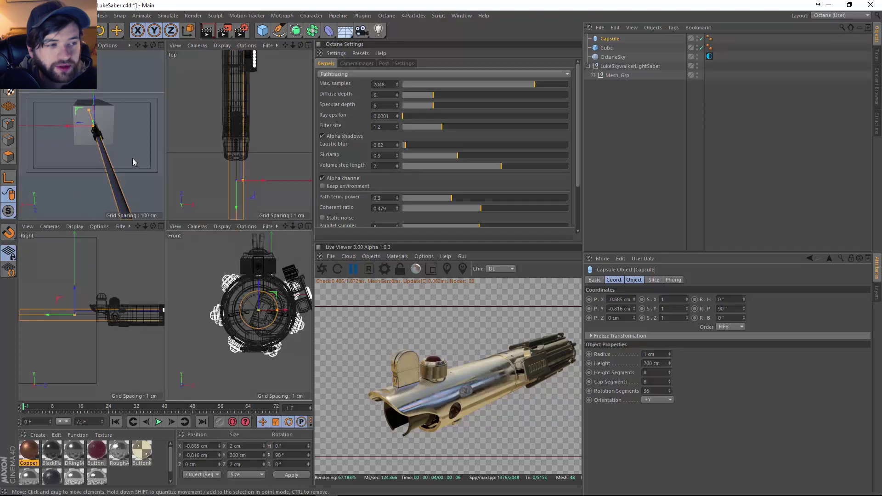
Delete the reference cube from the scene in the perspective view.
middle_click(132, 158)
left_click_drag(220, 187, 132, 190, "alt")
left_click(607, 48)
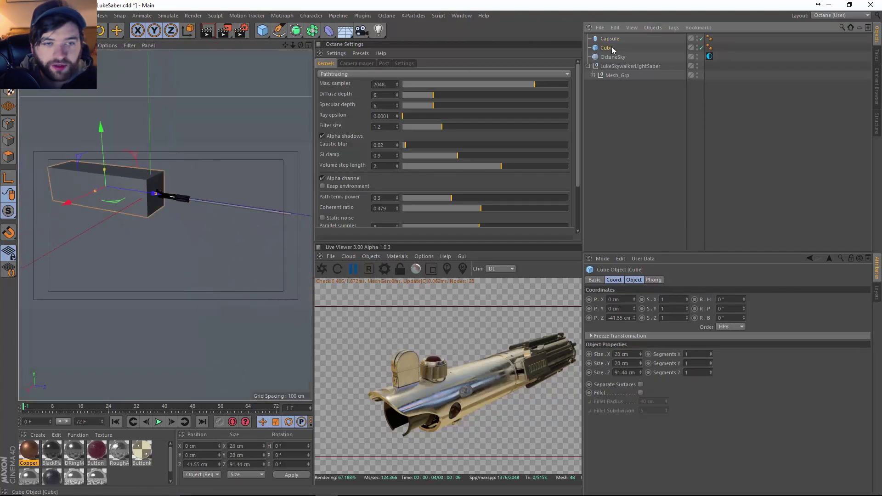
key("Delete")
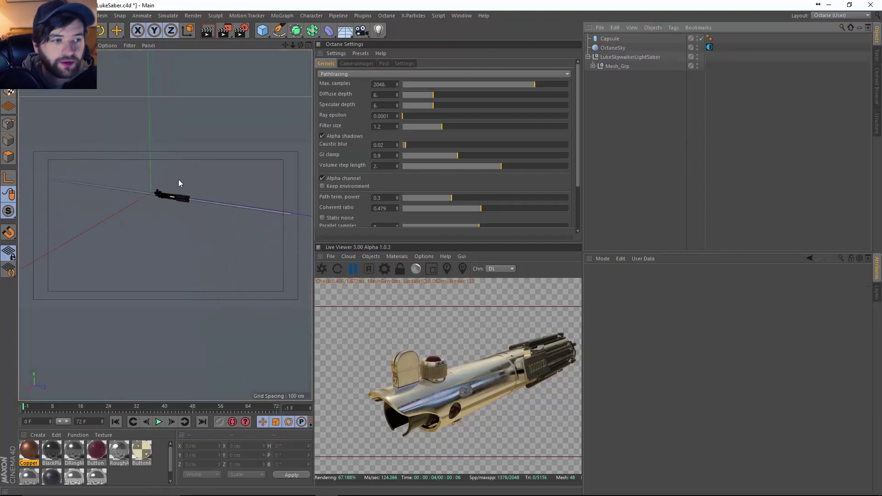
Set the blade capsule's height to 91 cm.
scroll(170, 191, "up", 4)
scroll(191, 209, "up", 3)
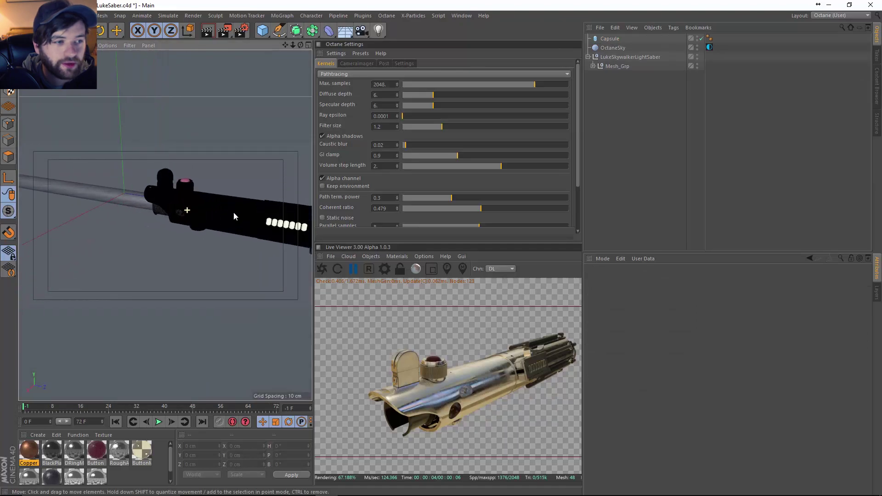
left_click_drag(238, 205, 130, 212, "alt")
scroll(184, 203, "up", 3)
left_click_drag(184, 202, 118, 197, "alt")
scroll(186, 243, "down", 6)
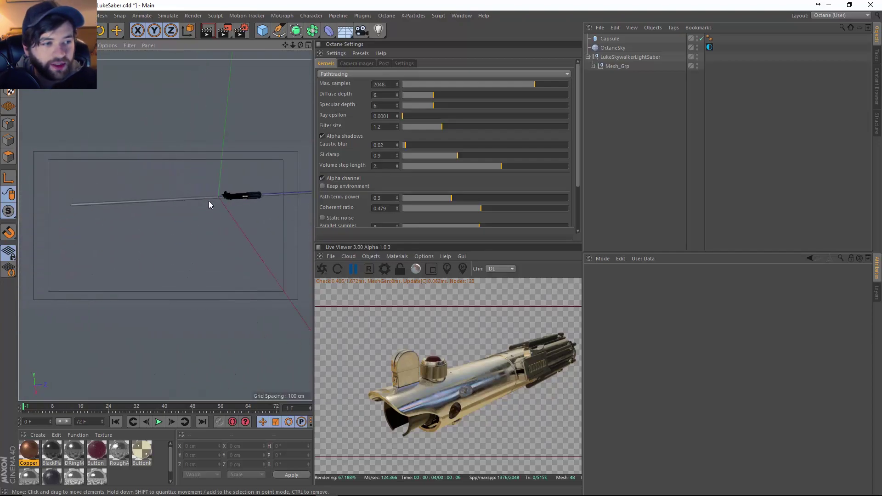
left_click(616, 39)
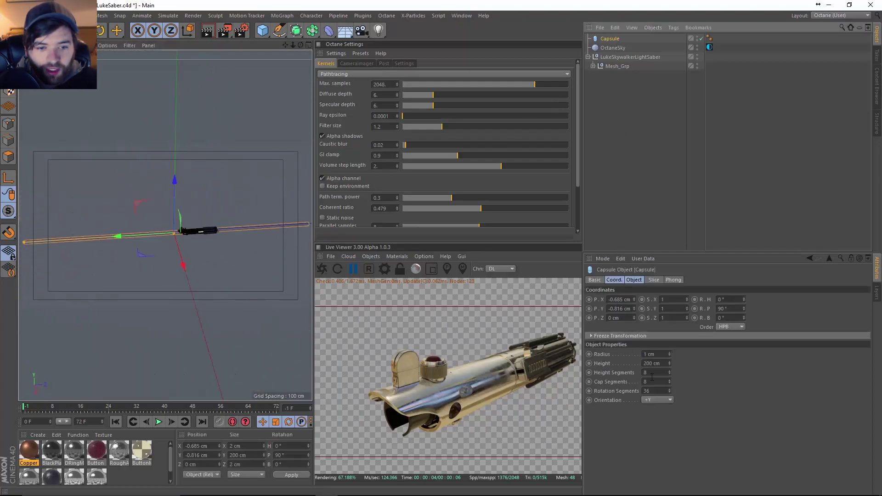
left_click(657, 365)
key("Return")
Slide the capsule along its length to about Z -36.91 cm so the blade extends from the hilt.
left_click_drag(122, 236, 90, 238)
scroll(198, 229, "up", 8)
left_click_drag(176, 216, 175, 138, "alt")
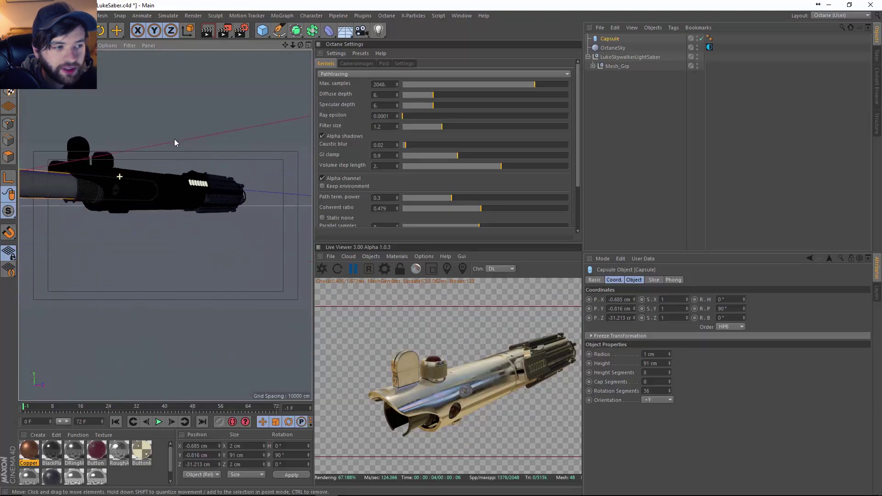
middle_click(122, 185)
middle_click_drag(59, 326, 133, 312, "alt")
left_click_drag(134, 312, 37, 313)
middle_click_drag(42, 317, 106, 311, "alt")
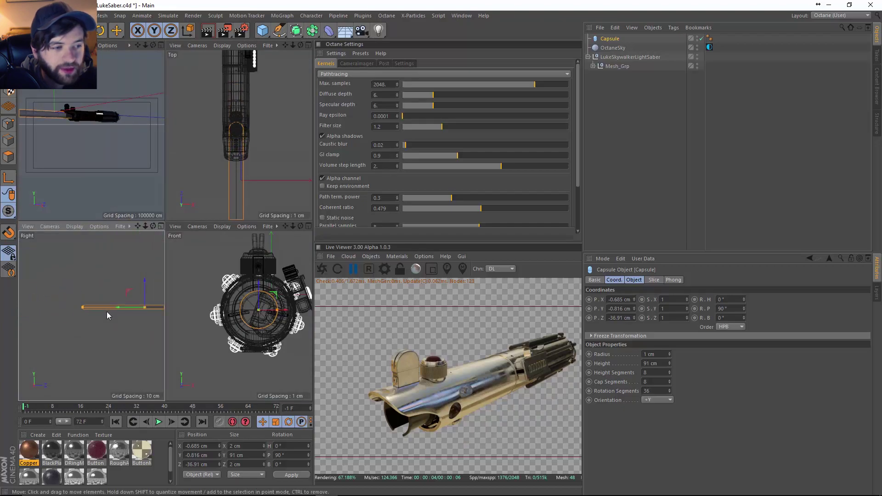
Examine the blade capsule's rounded tip and its mesh segments from several angles.
middle_click(100, 184)
scroll(183, 205, "up", 6)
left_click_drag(156, 205, 56, 279, "alt")
scroll(63, 209, "down", 8)
scroll(57, 284, "up", 3)
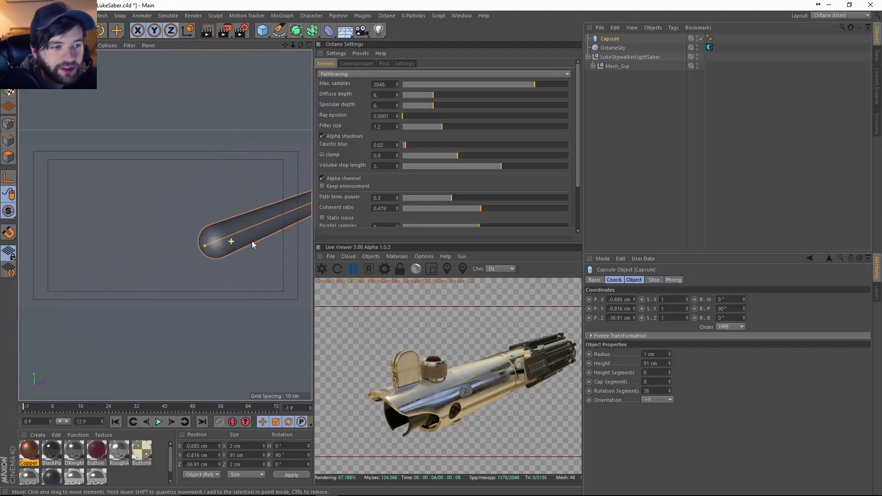
scroll(251, 241, "up", 4)
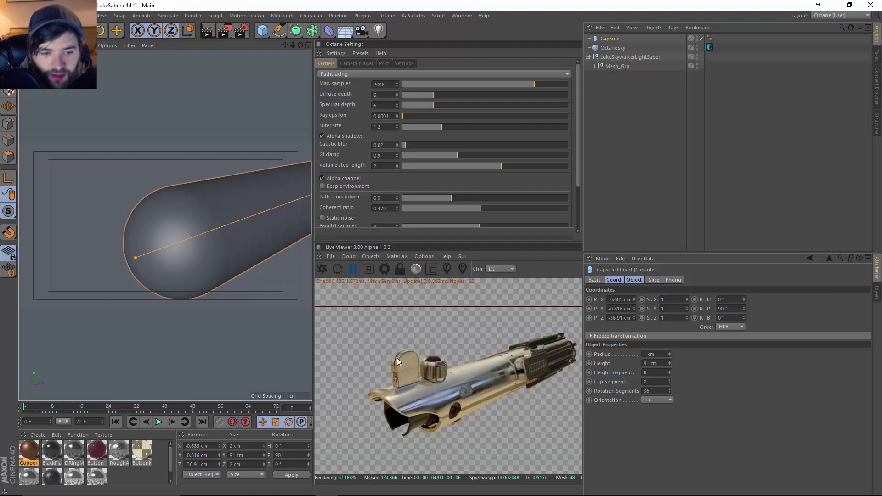
scroll(208, 260, "down", 6)
left_click_drag(216, 240, 291, 248, "alt")
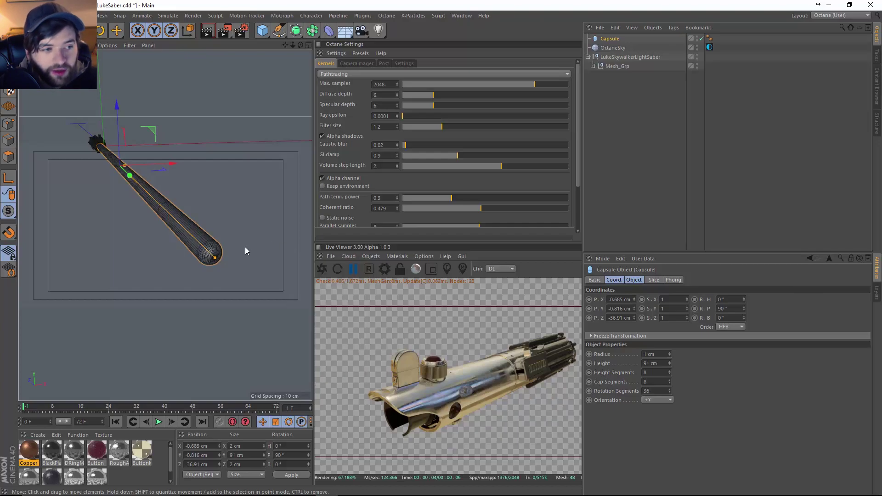
left_click_drag(163, 206, 230, 225, "alt")
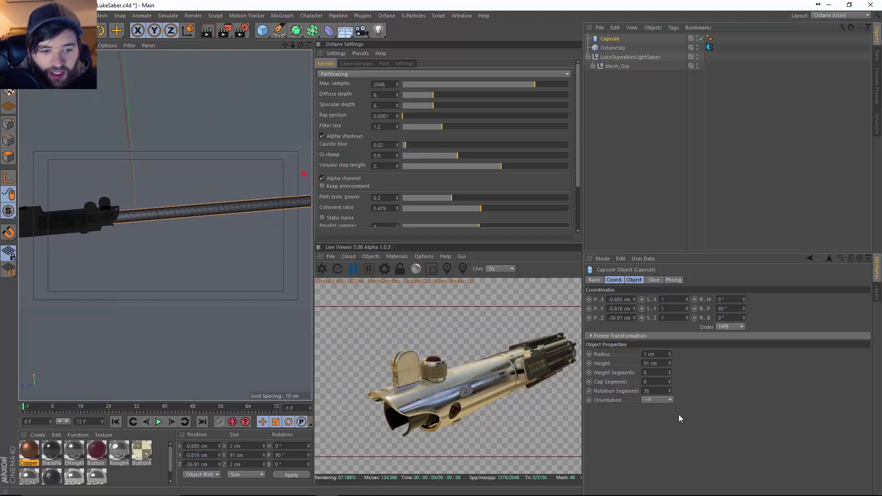
Adjust the capsule's number of height segments and convert it to an editable polygon object.
left_click(669, 374)
left_click(669, 374)
left_click(669, 374)
left_click_drag(246, 241, 216, 181, "alt")
key("c")
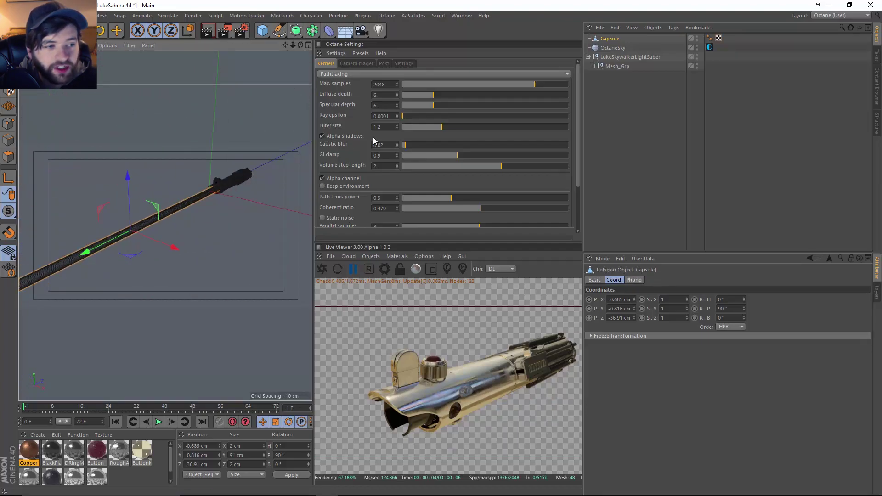
Examine how the capsule's end sits inside the hilt opening, looking along the blade's axis.
scroll(235, 178, "up", 3)
scroll(224, 216, "up", 3)
left_click_drag(202, 227, 230, 277, "alt")
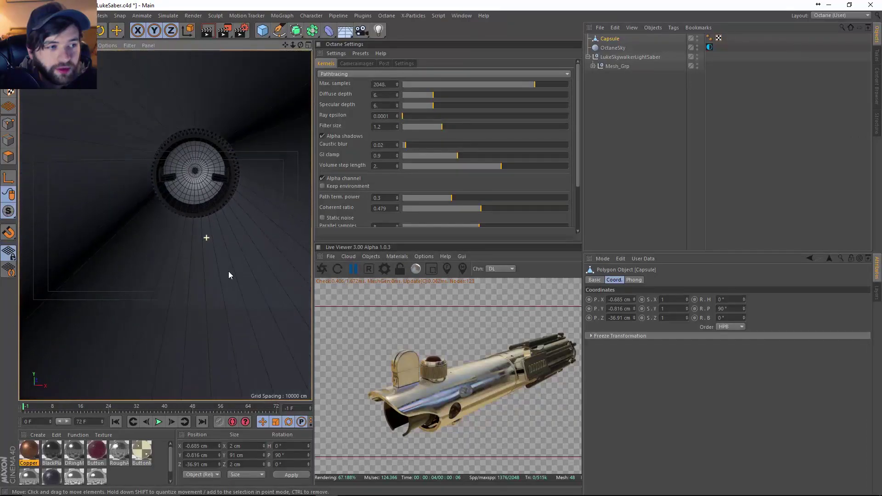
scroll(210, 191, "up", 2)
left_click_drag(233, 192, 227, 214, "alt")
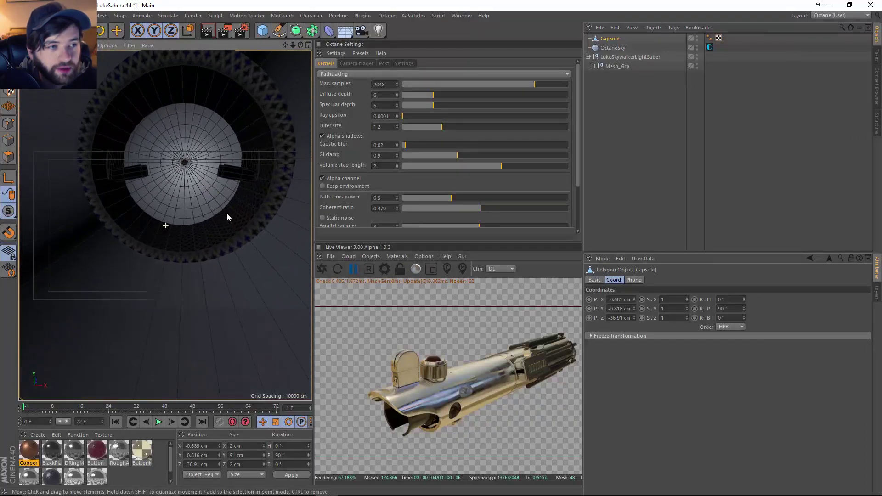
scroll(227, 214, "up", 2)
key("e")
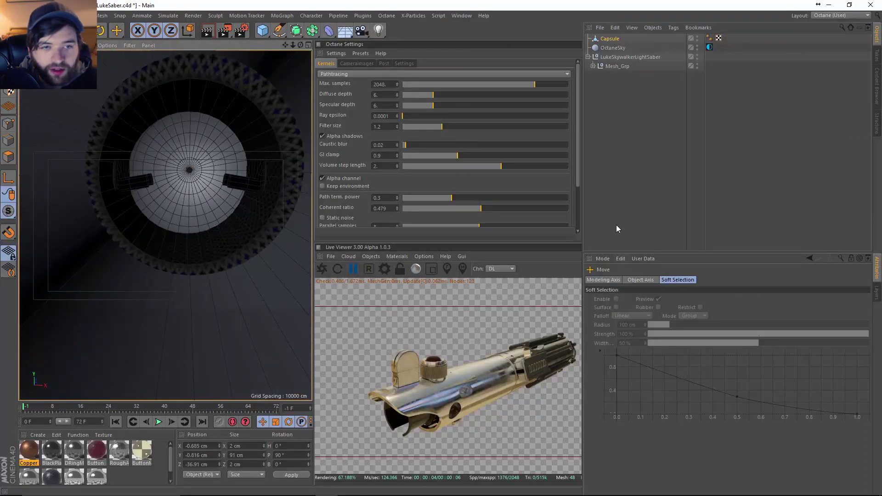
left_click(618, 190)
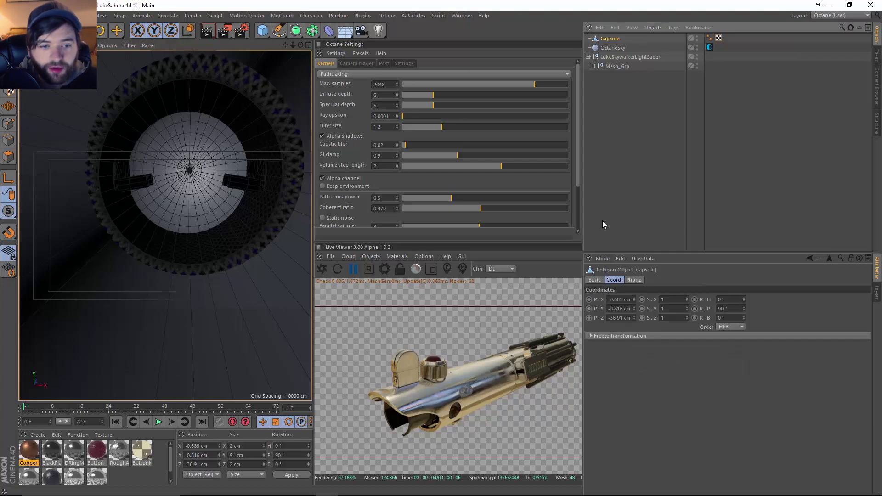
left_click_drag(633, 305, 632, 302)
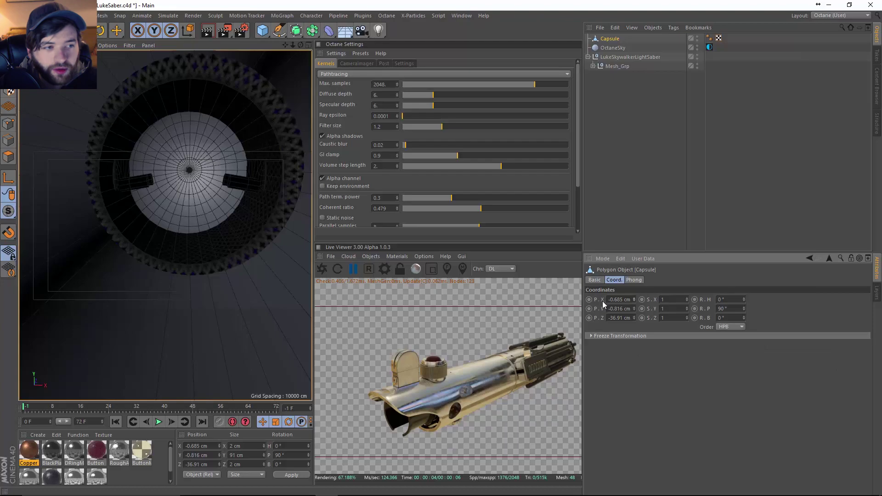
Move the capsule's axis to the blade's base inside the hilt, at about Z 7.433 cm.
left_click_drag(239, 283, 164, 184, "alt")
left_click_drag(198, 212, 20, 141, "alt")
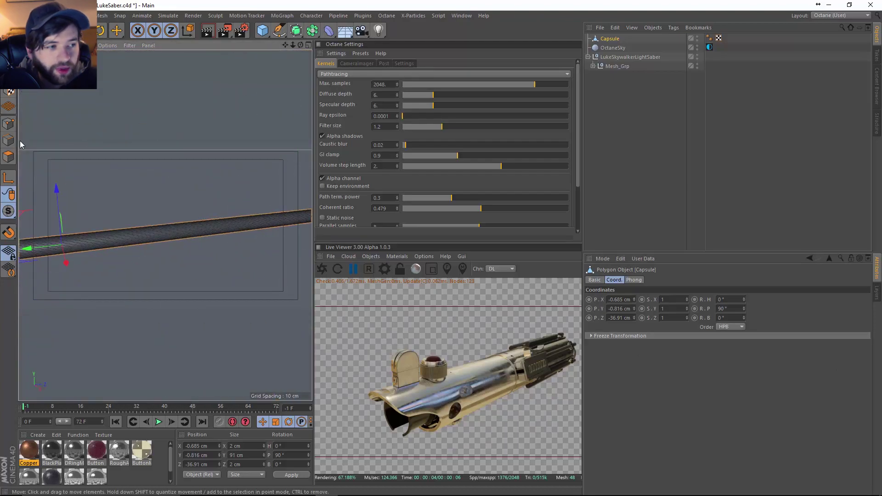
left_click_drag(216, 244, 187, 232)
Fine-tune the capsule's position across the hilt opening to about X -0.715 cm and Y -0.864 cm.
scroll(193, 238, "up", 3)
scroll(201, 239, "down", 1)
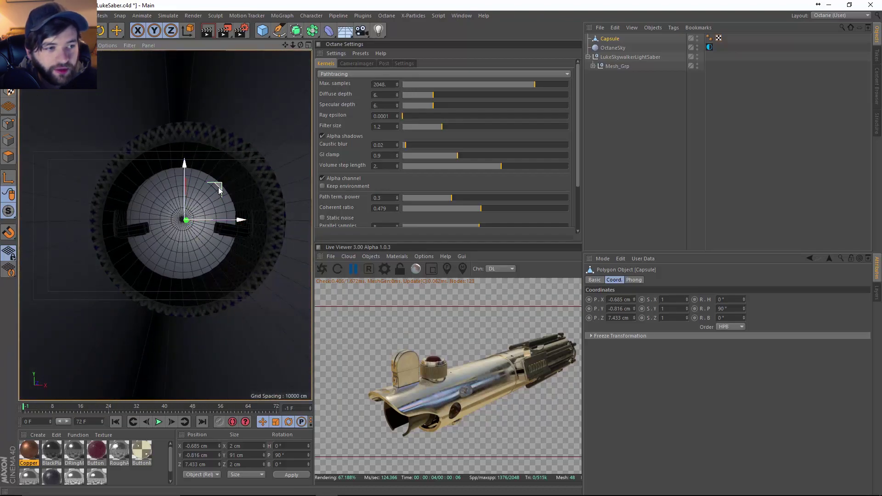
left_click_drag(219, 188, 257, 253)
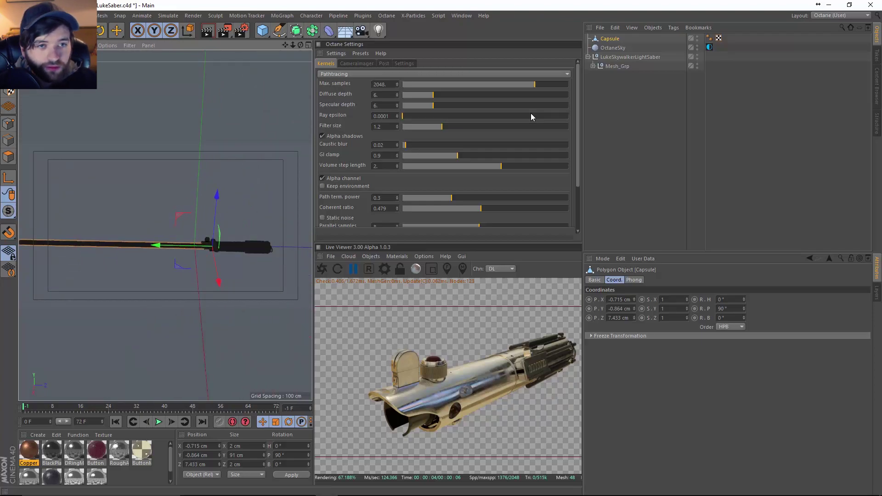
Nest the Capsule object inside Mesh_Grp and rename it SaberGeo.
left_click_drag(609, 40, 599, 63)
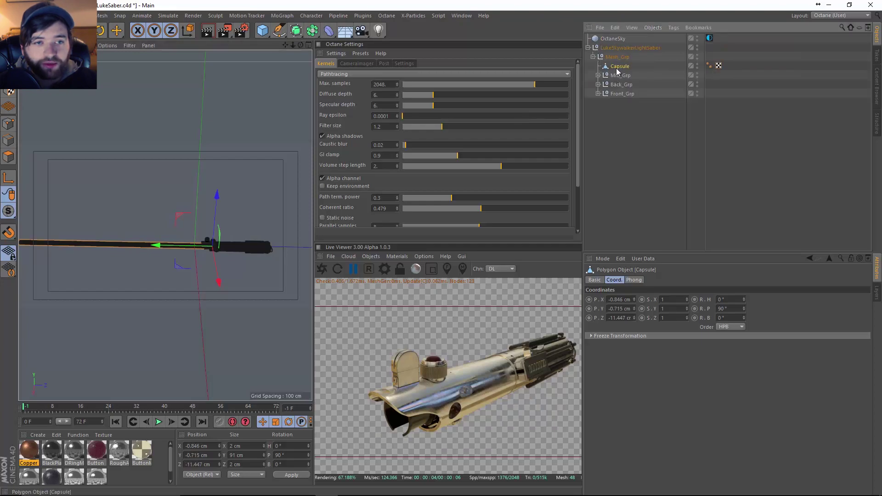
double_click(618, 67)
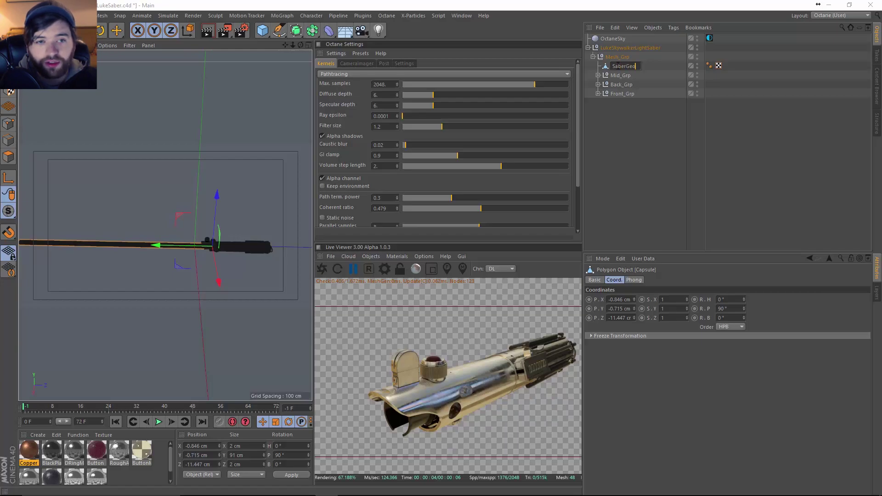
type("SaberGeo")
key("Return")
Add a Pose Morph tag to SaberGeo and enable Points mixing on it.
right_click(619, 65)
mouse_move(666, 72)
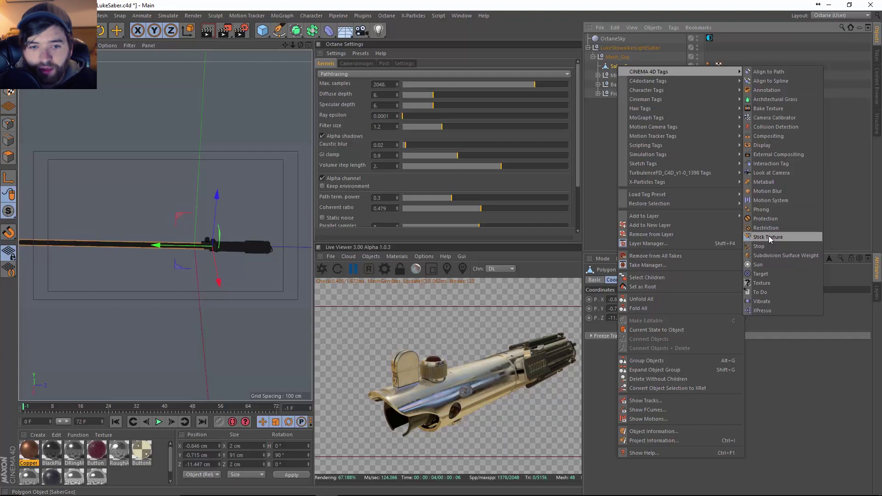
mouse_move(689, 89)
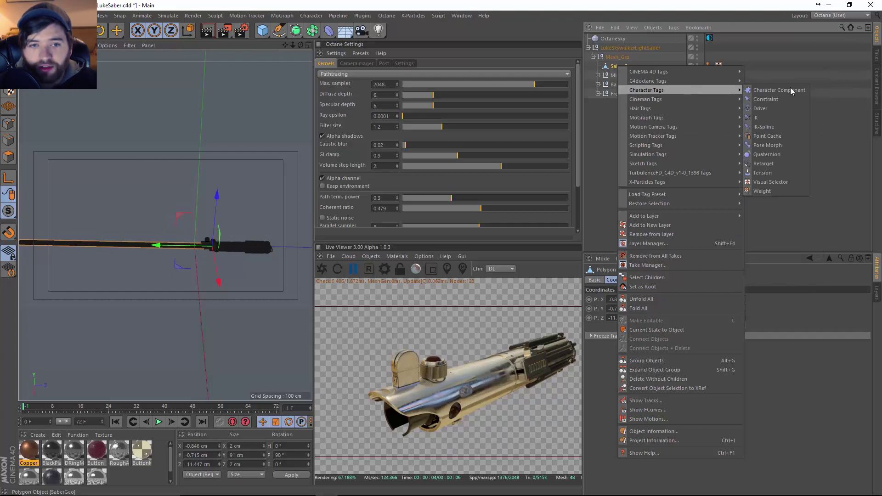
left_click(782, 145)
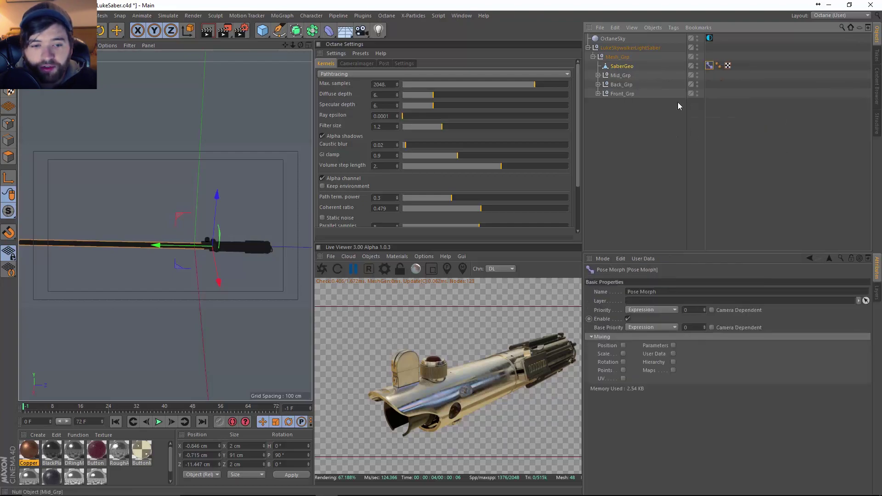
left_click(712, 67)
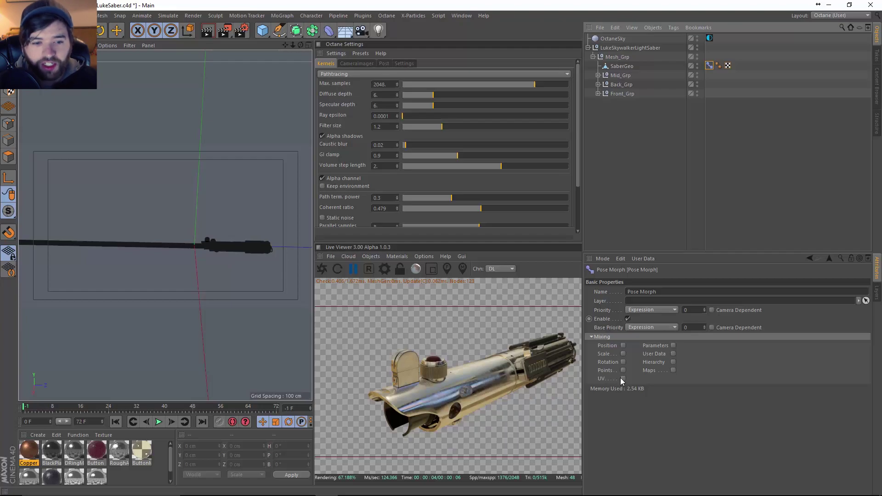
left_click(624, 369)
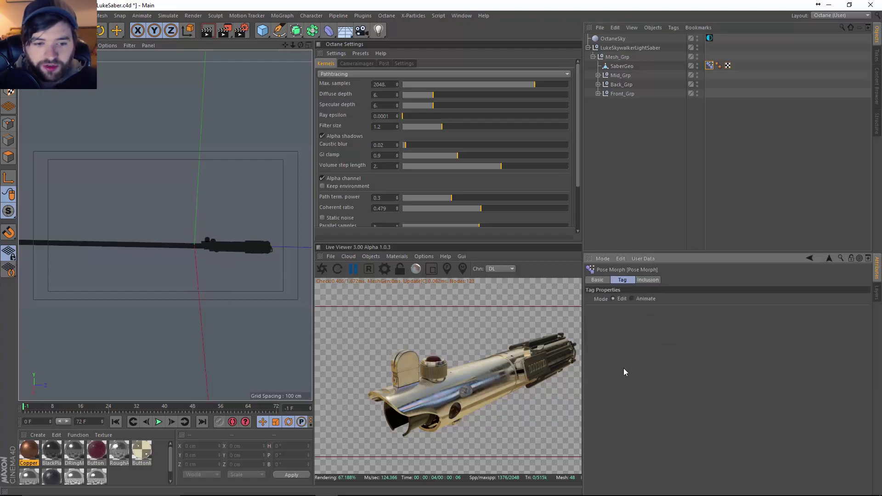
In Pose.0, select the points of the blade's far tip and slide them back to the hilt opening, at about Y 6.716 cm.
left_click(638, 311)
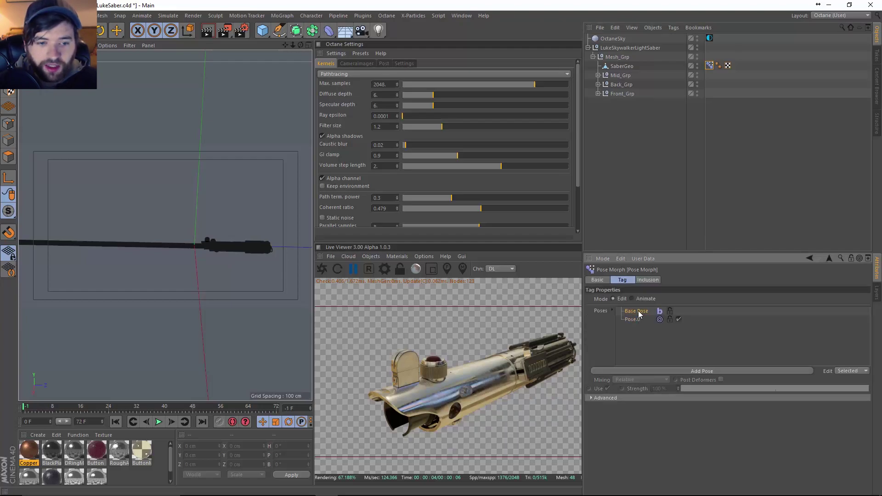
left_click_drag(83, 251, 152, 242, "alt")
left_click(632, 320)
left_click_drag(117, 267, 175, 268, "alt")
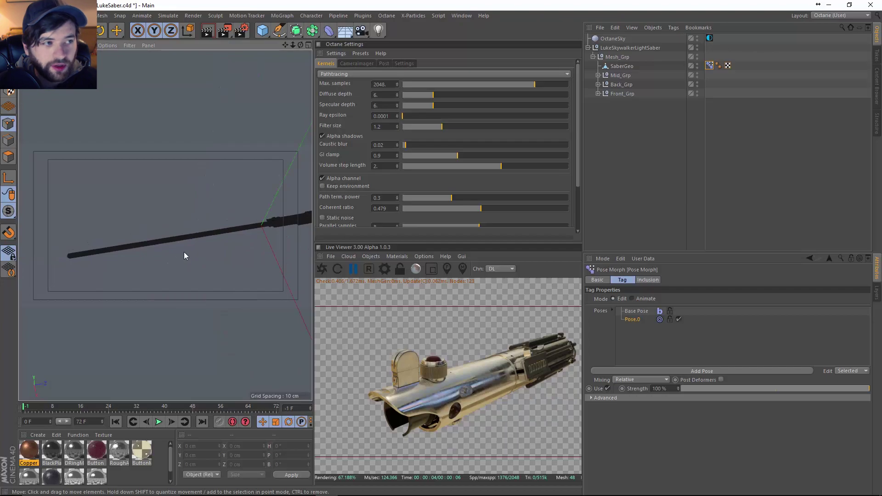
left_click(116, 30)
left_click(118, 59)
left_click_drag(144, 209, 55, 280)
left_click_drag(150, 207, 54, 298)
left_click_drag(27, 262, 194, 228)
right_click_drag(194, 228, 216, 207, "alt")
right_click_drag(251, 169, 224, 175, "alt")
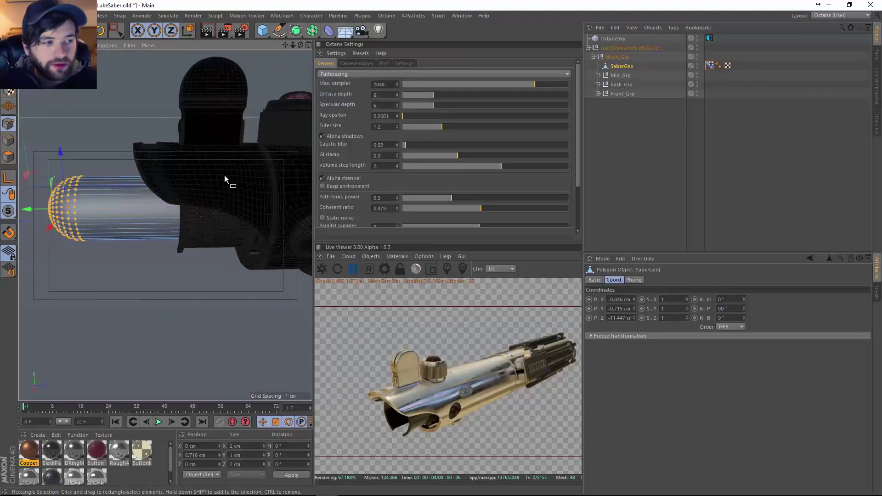
Slide the selected tip points further inside the hilt, to about Y -2.276 cm.
left_click_drag(28, 208, 291, 199)
scroll(172, 233, "up", 5)
left_click_drag(127, 219, 218, 211)
key("0")
key("F3")
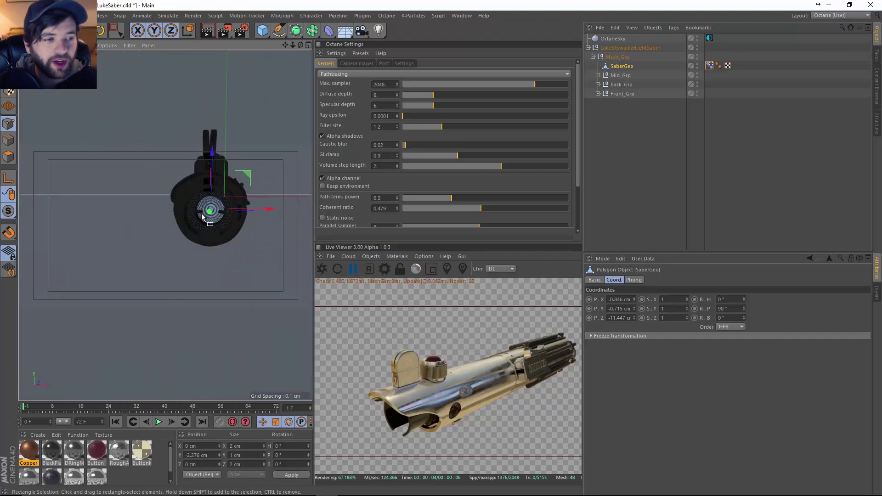
Compare the Base Pose with the retracted blade, switch the Pose Morph tag to Animate mode and test its Strength and Pose.0 sliders.
left_click(710, 66)
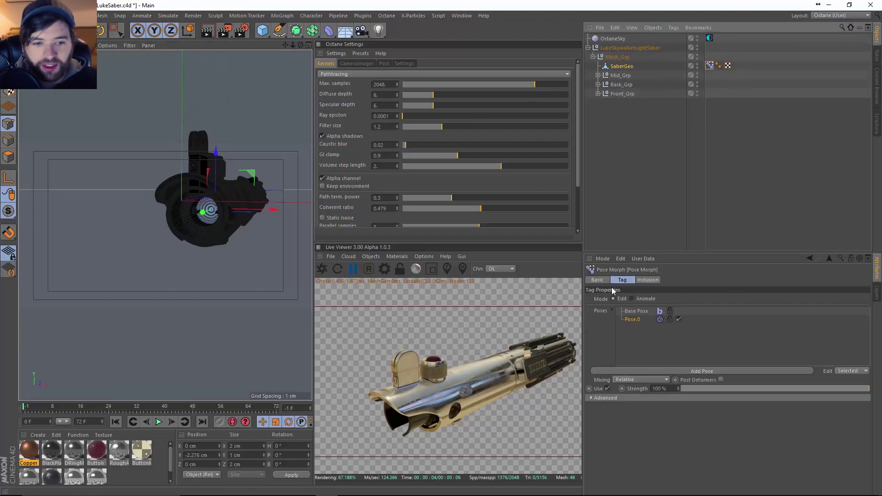
left_click(635, 311)
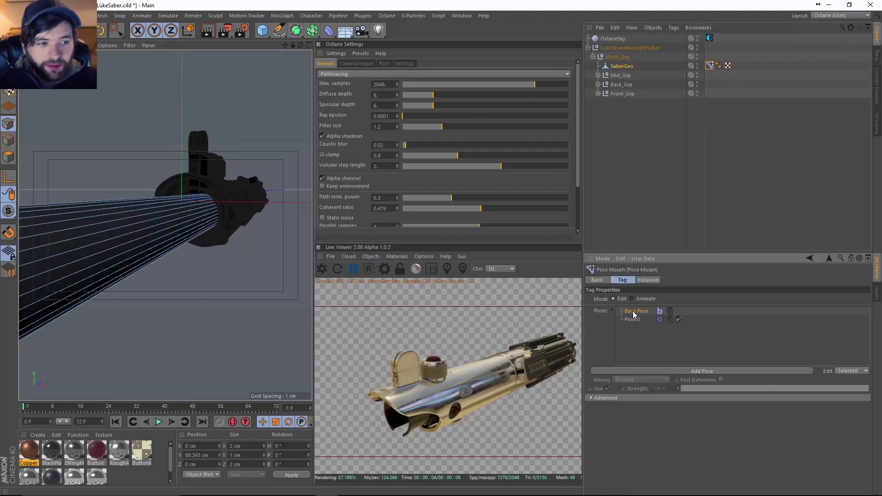
left_click_drag(134, 196, 172, 220, "alt")
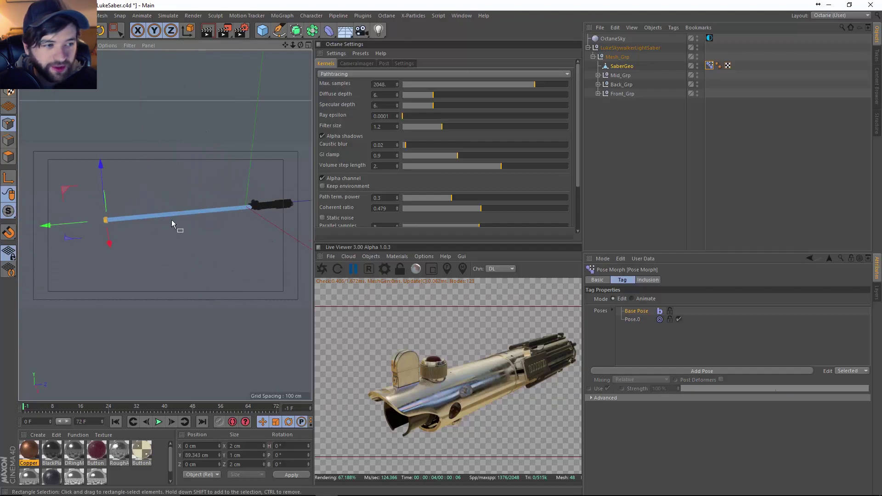
left_click(632, 299)
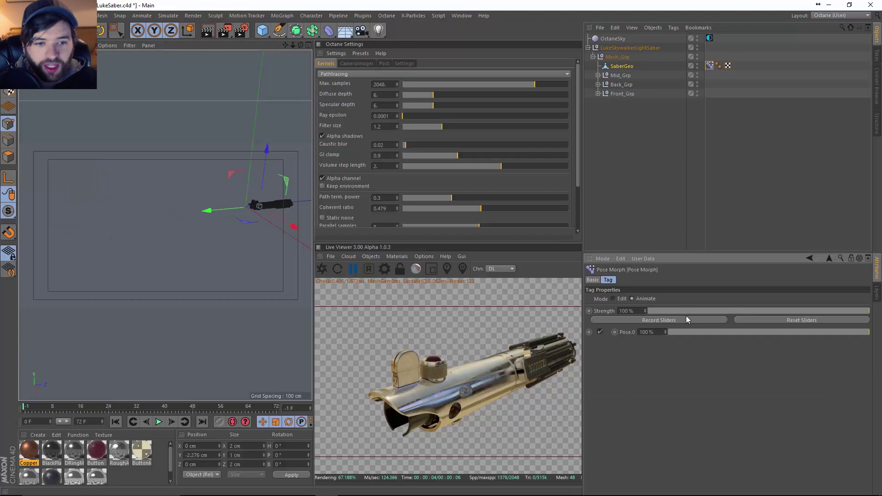
left_click_drag(677, 310, 880, 325)
left_click_drag(711, 332, 861, 338)
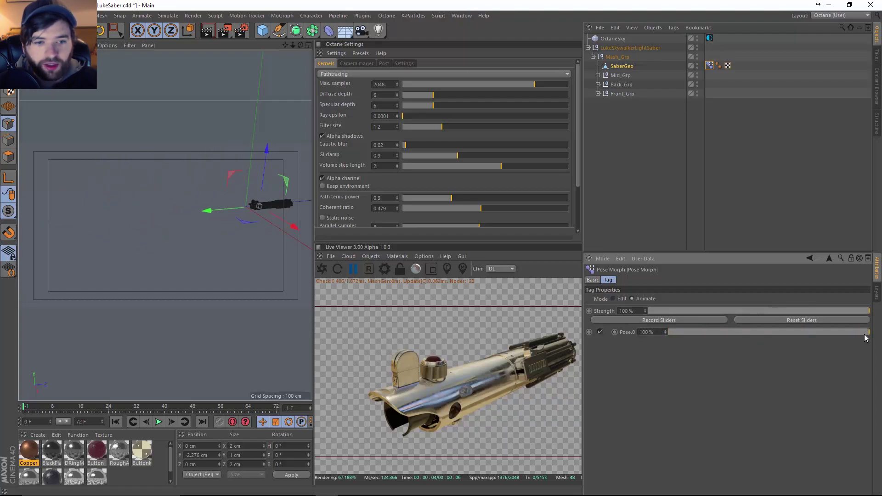
Collapse Mesh_Grp and add a null object above it inside the LukeSkywalkerLightSaber group.
left_click(675, 201)
scroll(255, 212, "up", 3)
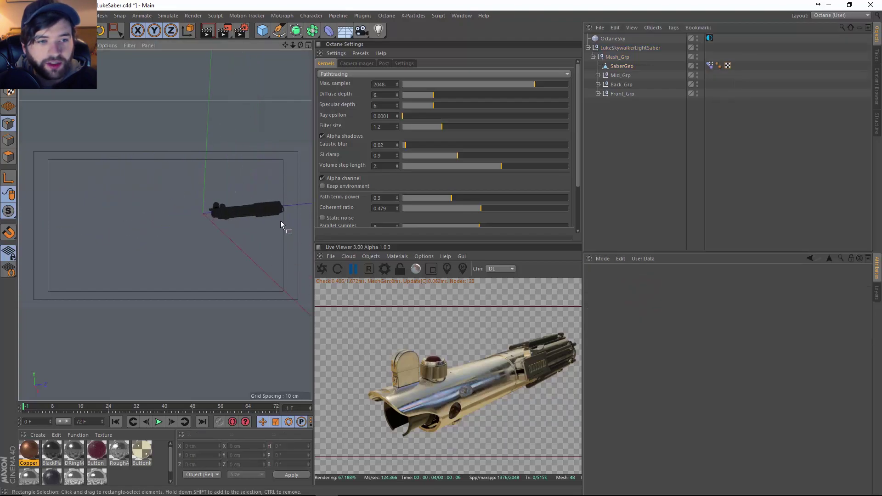
left_click(593, 57)
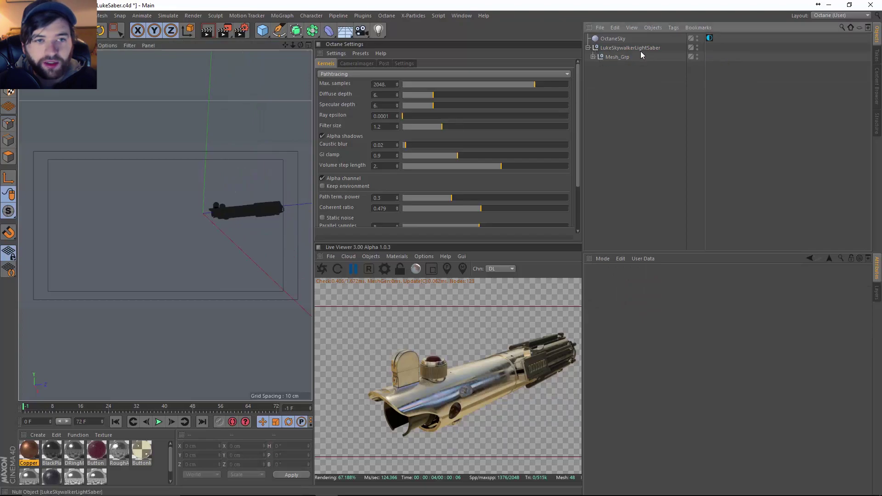
left_click(618, 57)
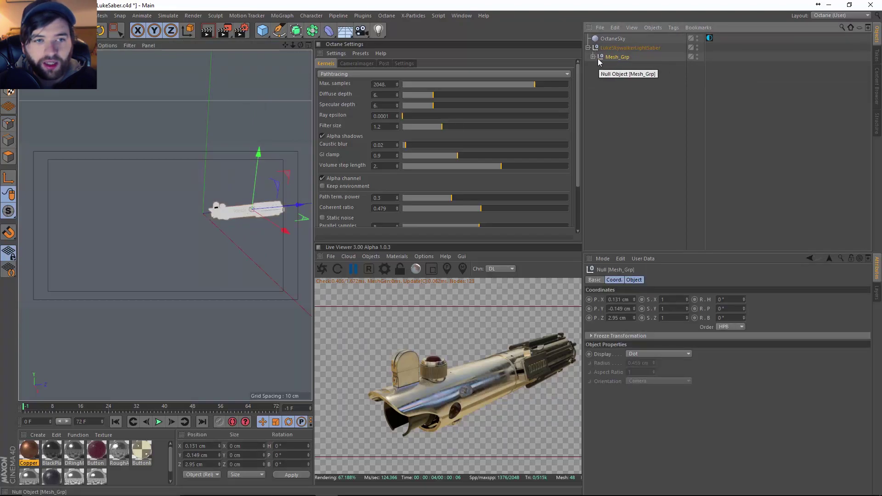
left_click(593, 57)
left_click(593, 57)
left_click(630, 48)
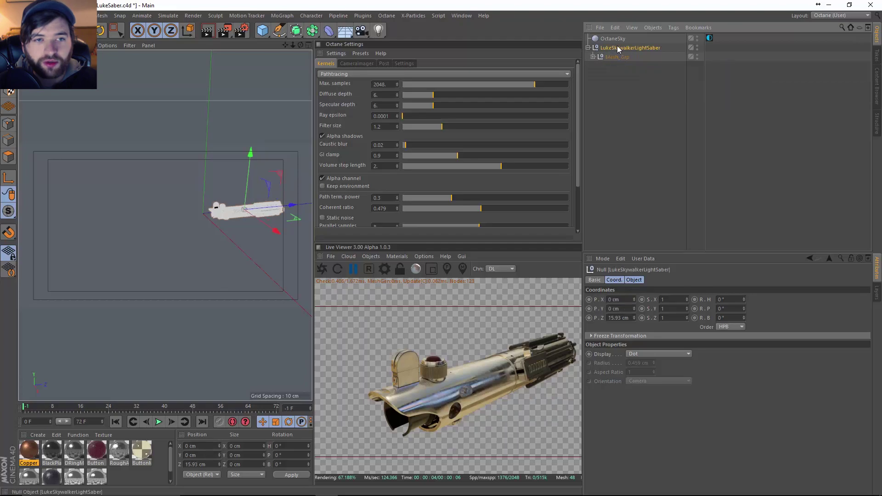
mouse_move(266, 35)
left_mouse_down()
mouse_move(327, 50)
mouse_move(281, 38)
left_mouse_up()
left_click_drag(610, 68, 611, 67)
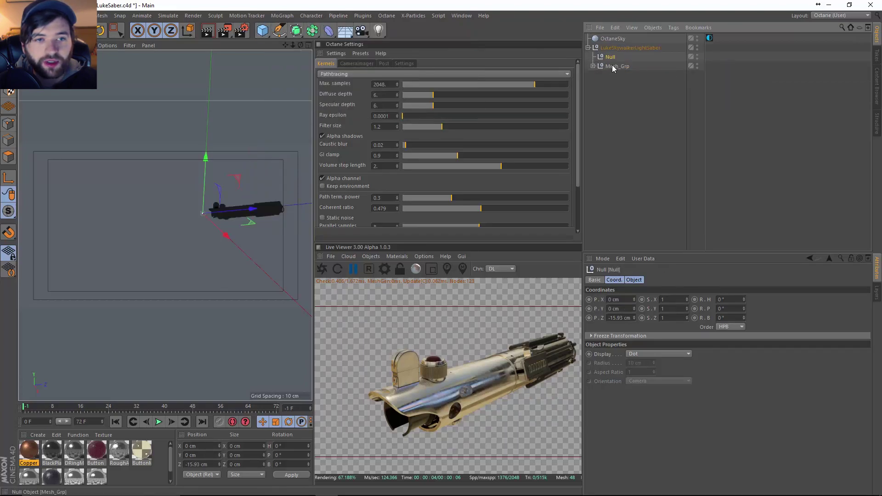
Rename the new null as Controls.
double_click(611, 57)
type("Control")
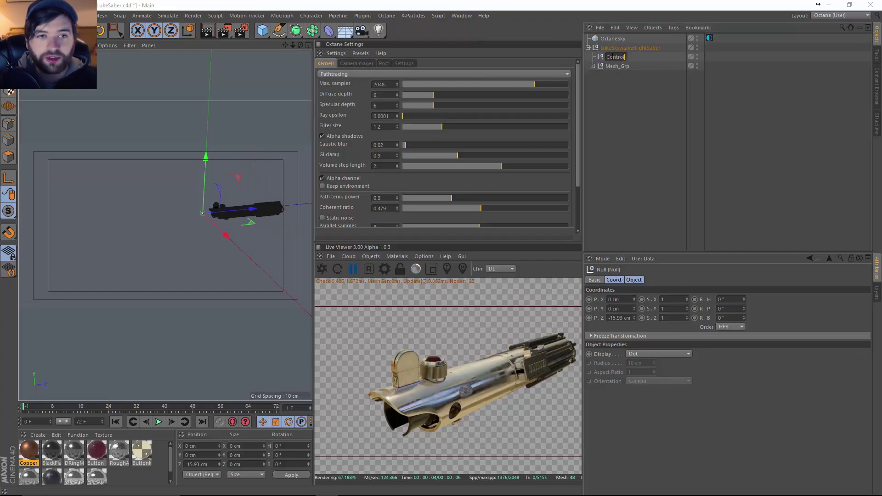
type("s")
key("Return")
Open the user data manager for the Controls null and add a top-level group named Controls.
left_click(645, 260)
left_click(651, 273)
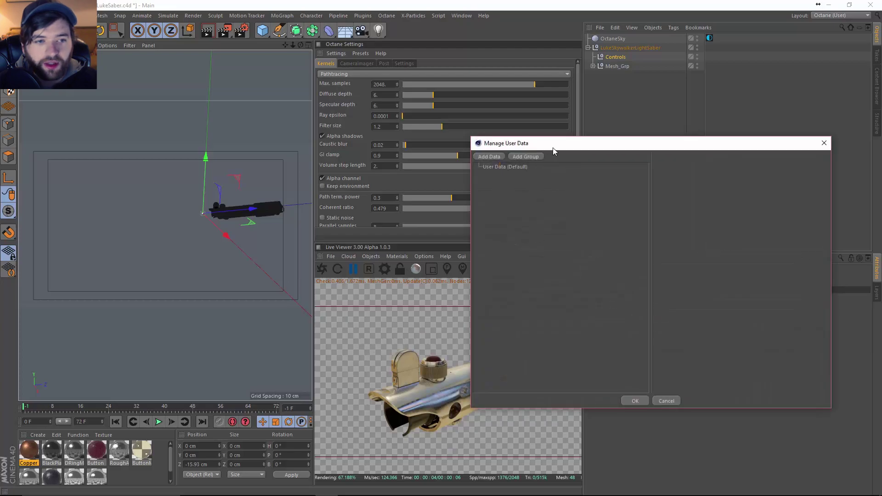
left_click_drag(554, 148, 421, 118)
left_click(388, 127)
left_click_drag(357, 145, 356, 154)
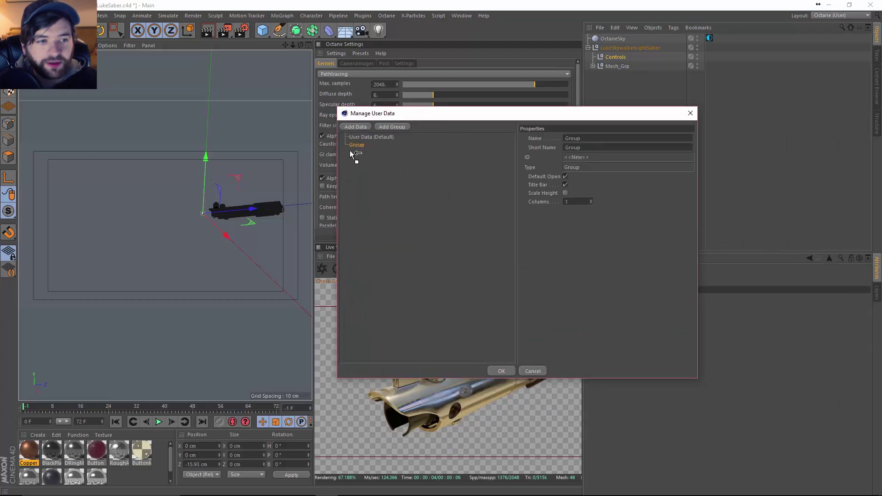
type("Controls")
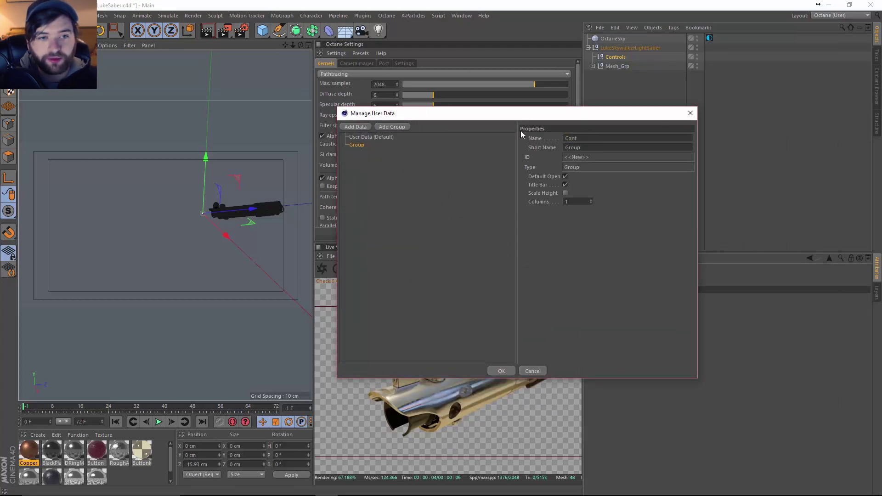
Add a user data entry named Saber Extension inside the Controls group, using the Float Slider interface, and accept the user data.
left_click(351, 127)
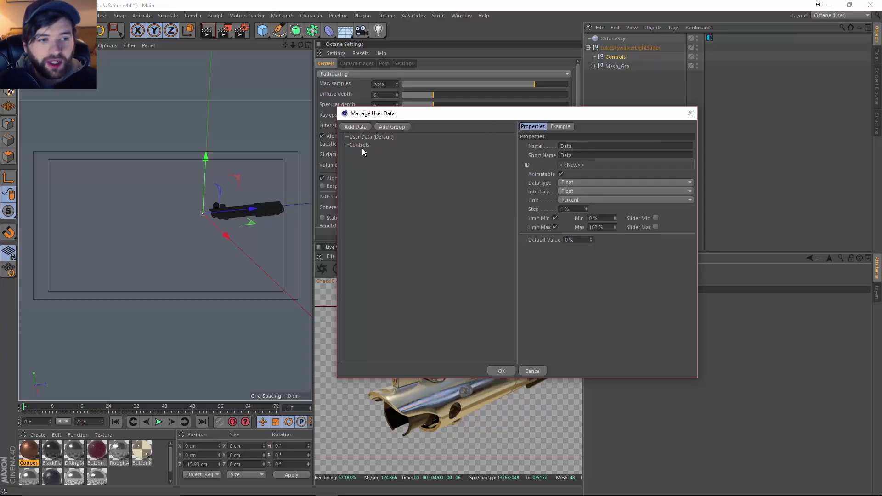
double_click(597, 151)
type("Saber Extension")
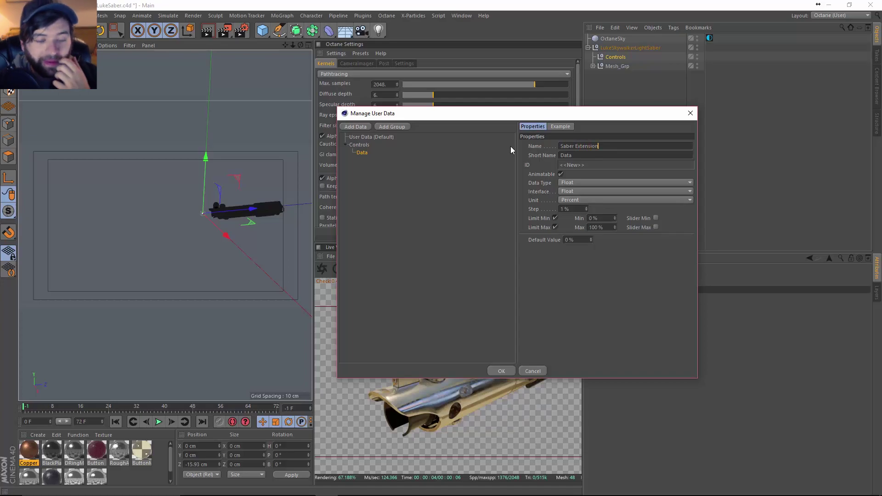
left_click(594, 192)
left_click(595, 213)
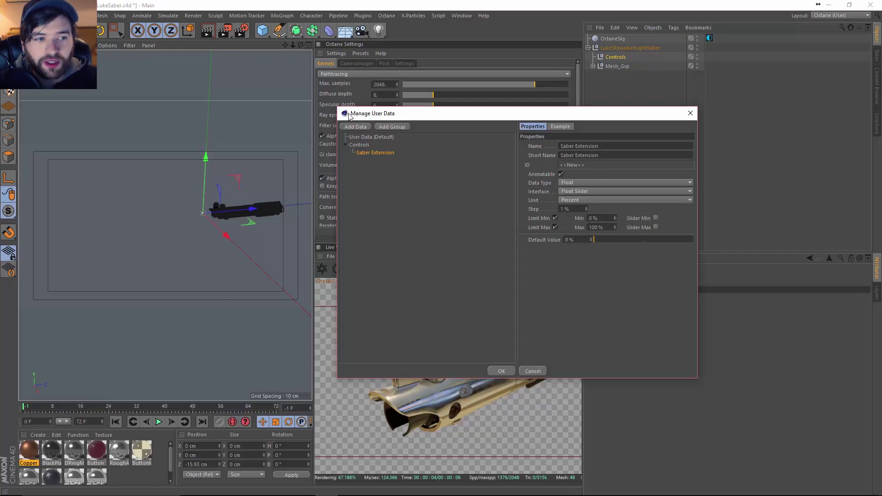
left_click(501, 370)
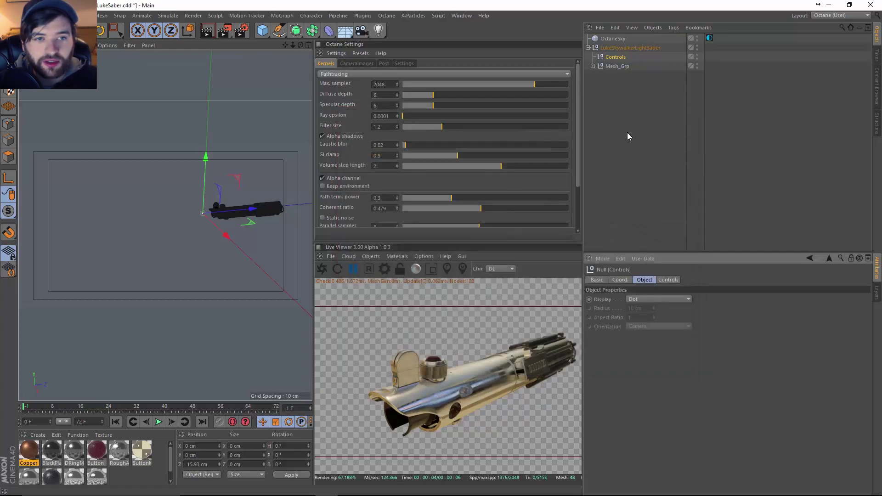
Add an XPresso tag to the Controls null and place Controls in its graph as a node with a Saber Extension output.
right_click(621, 58)
mouse_move(676, 62)
left_click(759, 304)
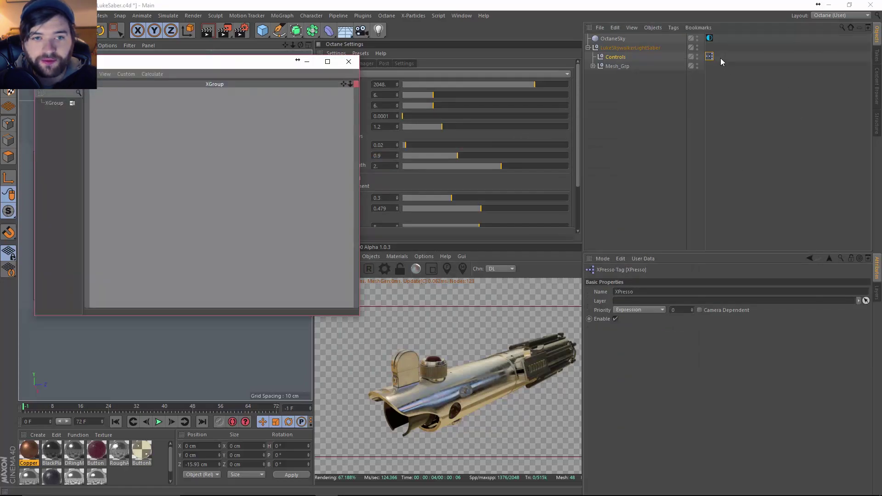
left_click_drag(609, 57, 147, 165)
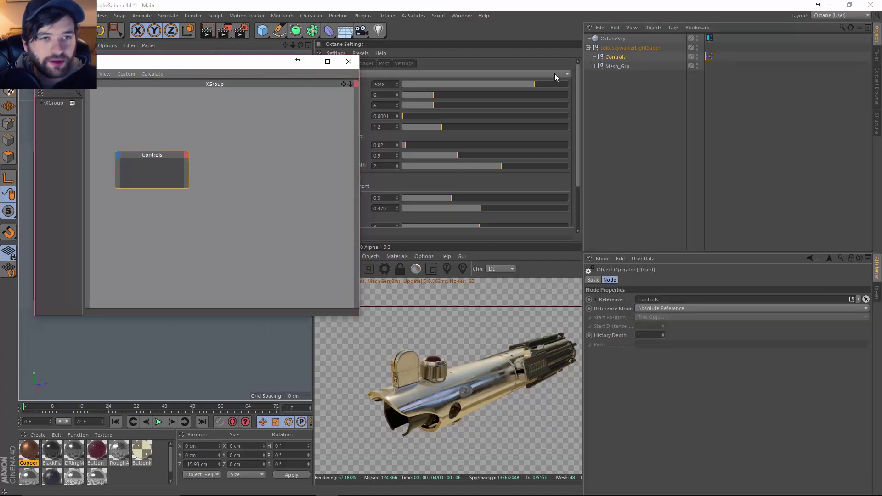
left_click(669, 280)
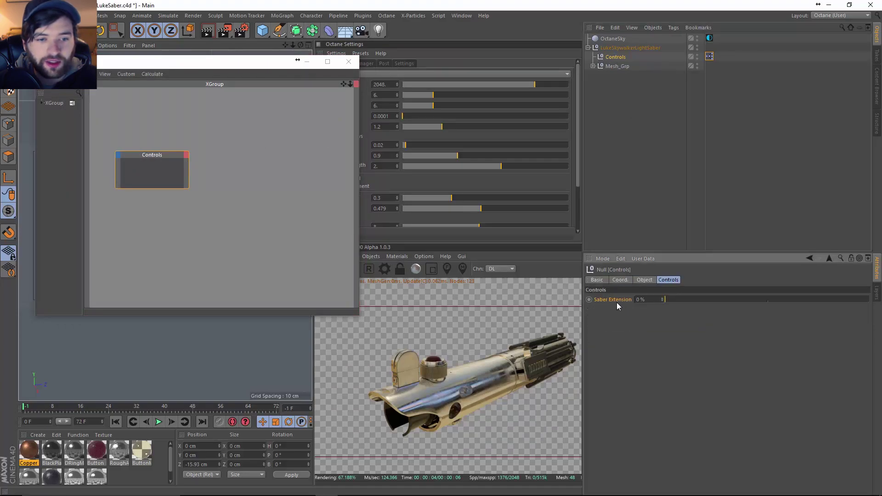
left_click_drag(186, 168, 185, 169)
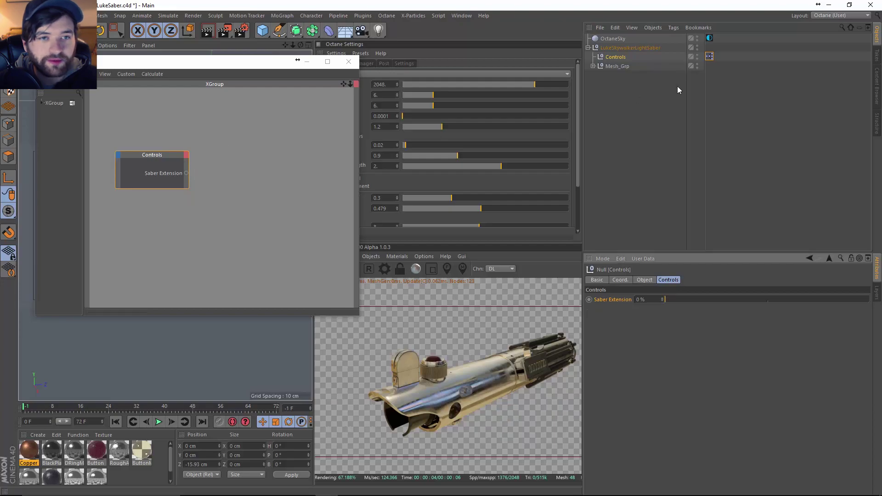
Add SaberGeo's Pose Morph tag to the graph with a Strength input and connect the Controls node's Saber Extension output to it.
left_click(599, 67)
left_click(593, 66)
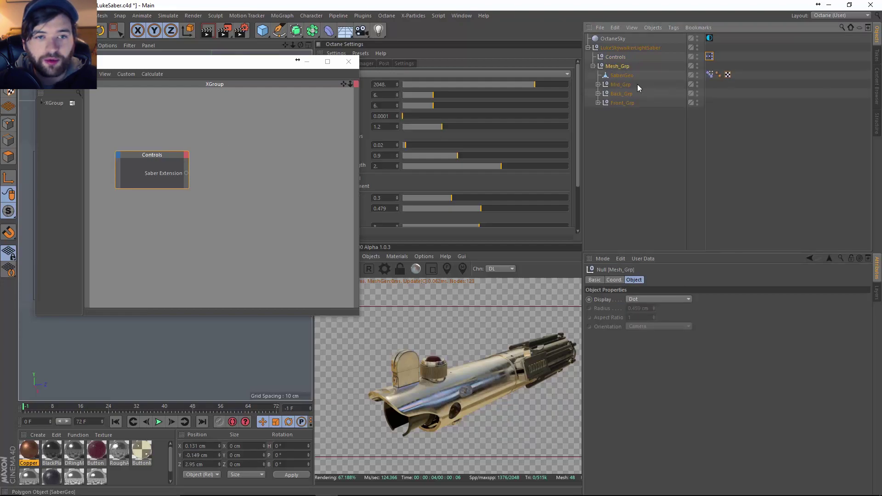
left_click_drag(324, 114, 307, 201)
left_click(243, 175)
mouse_move(259, 192)
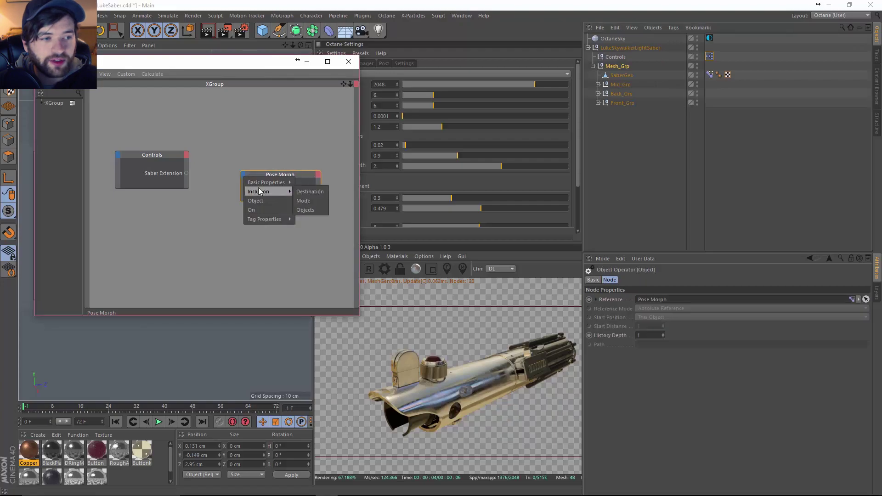
mouse_move(270, 221)
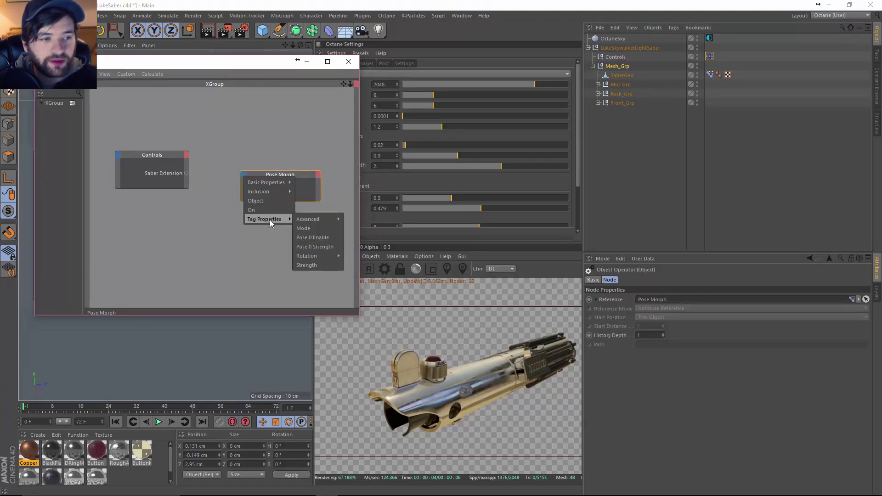
left_click(316, 267)
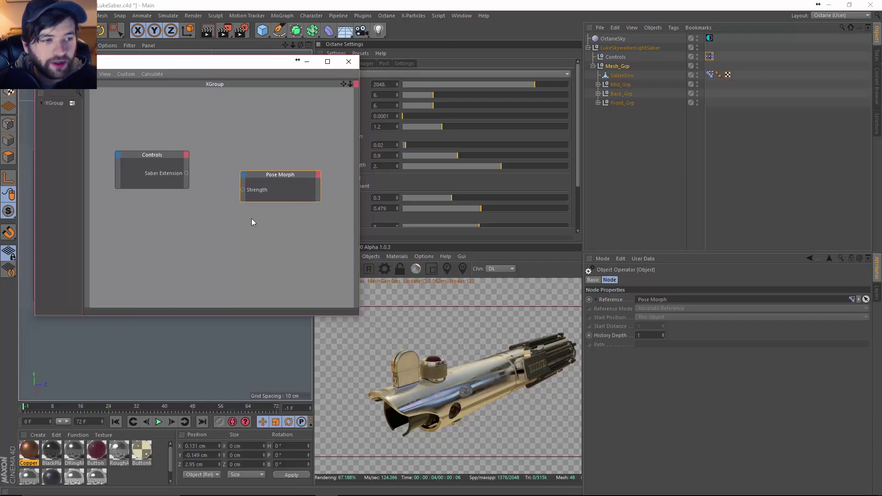
left_click_drag(186, 173, 243, 193)
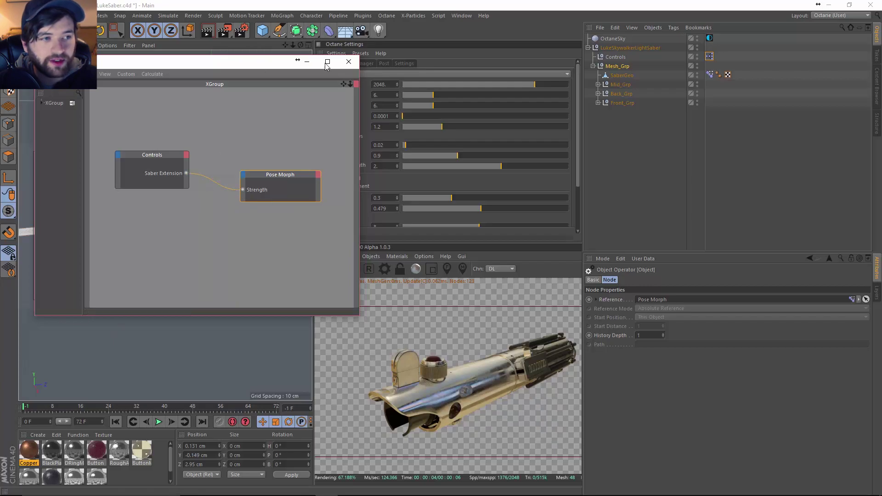
Close the XPresso editor and test the Saber Extension slider on the Controls null.
left_click(349, 61)
left_click(616, 57)
left_click_drag(687, 299, 712, 299)
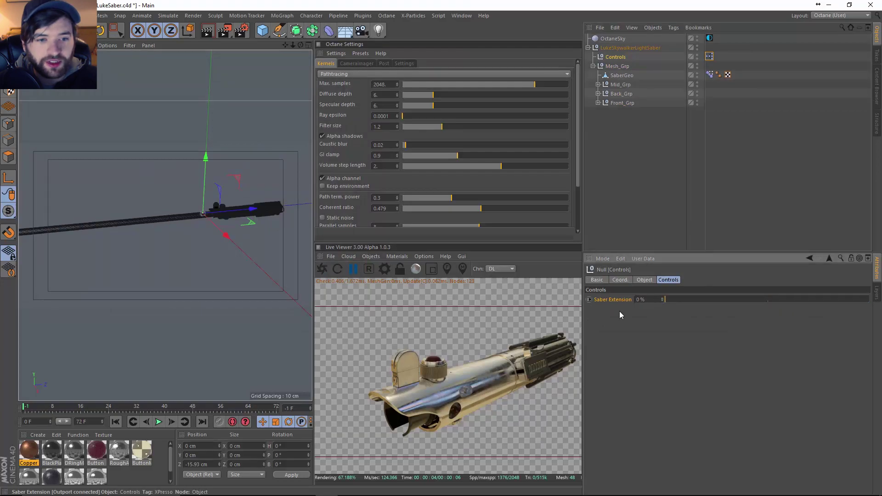
Reopen the XPresso graph and wire a Negate node between Saber Extension and the Pose Morph Strength input.
double_click(710, 56)
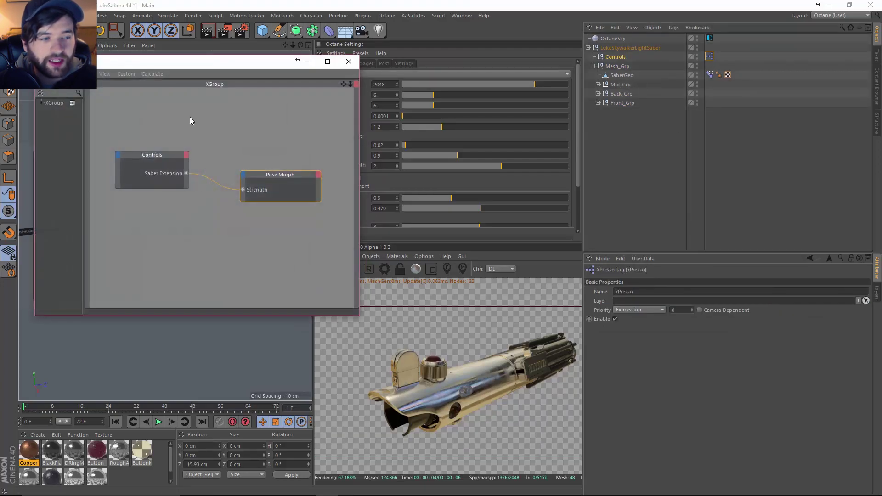
left_click_drag(145, 155, 125, 156)
right_click(193, 148)
mouse_move(222, 182)
mouse_move(225, 155)
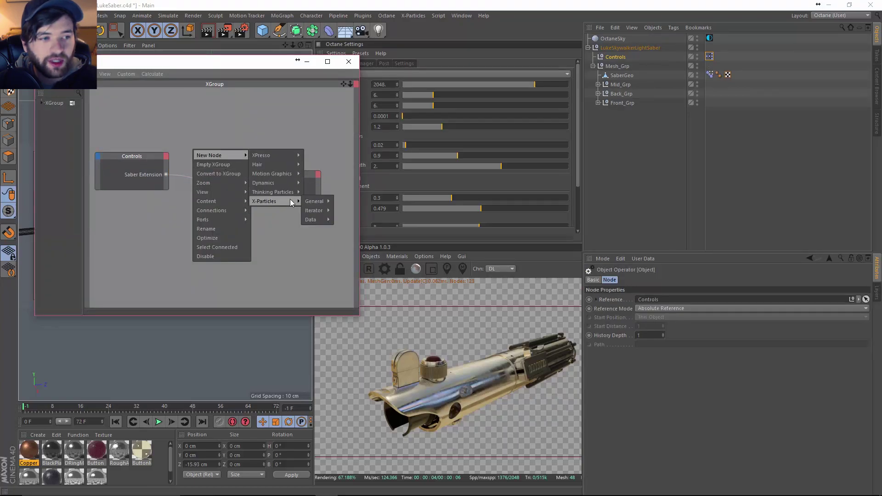
mouse_move(275, 155)
mouse_move(332, 182)
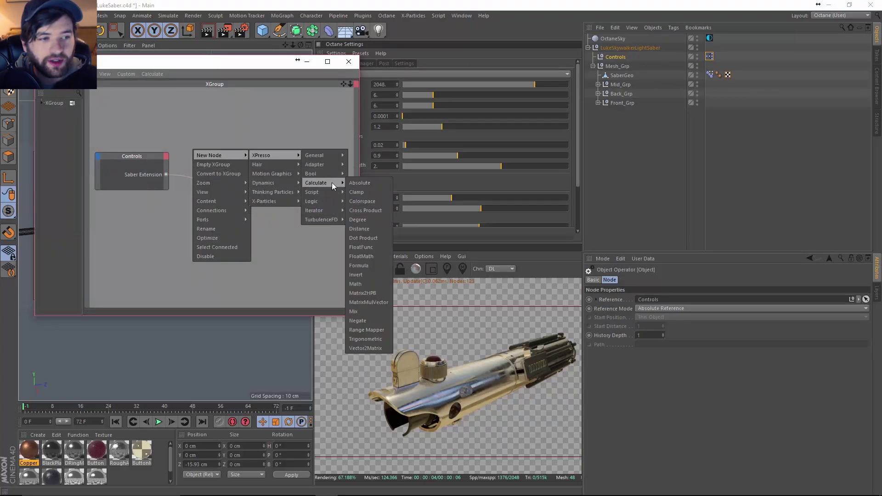
left_click(375, 320)
left_click_drag(197, 147, 243, 190)
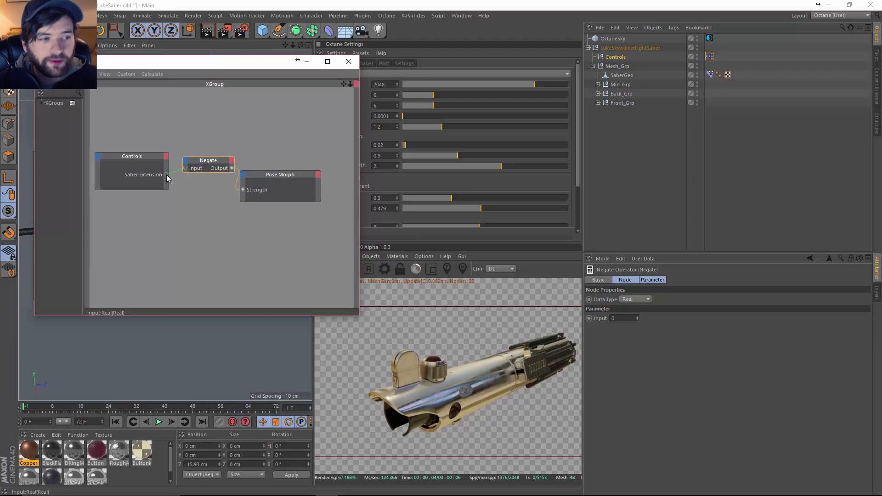
left_click_drag(167, 179, 166, 176)
Test the Negate wiring by raising Saber Extension on the Controls null to 80 %.
left_click(618, 56)
left_click_drag(241, 66, 461, 49)
left_click_drag(674, 300, 831, 299)
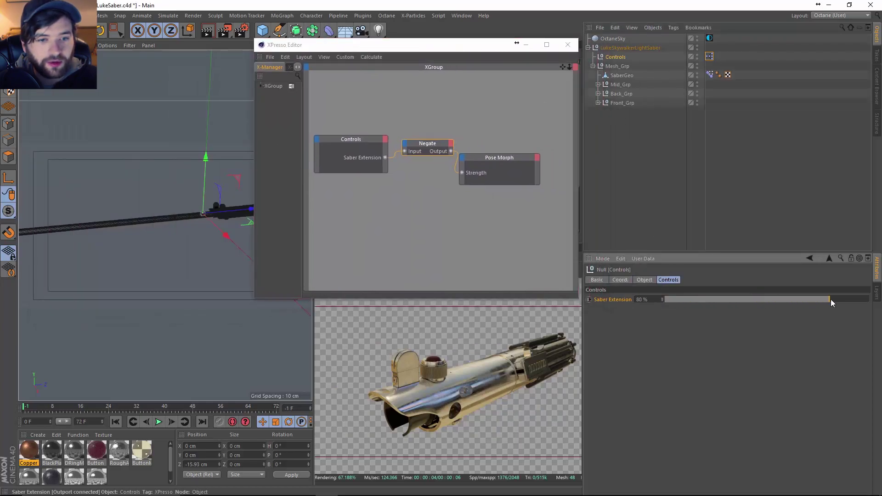
Replace the Negate node with a Range Mapper wired between Saber Extension and the Pose Morph Strength input.
left_click(423, 143)
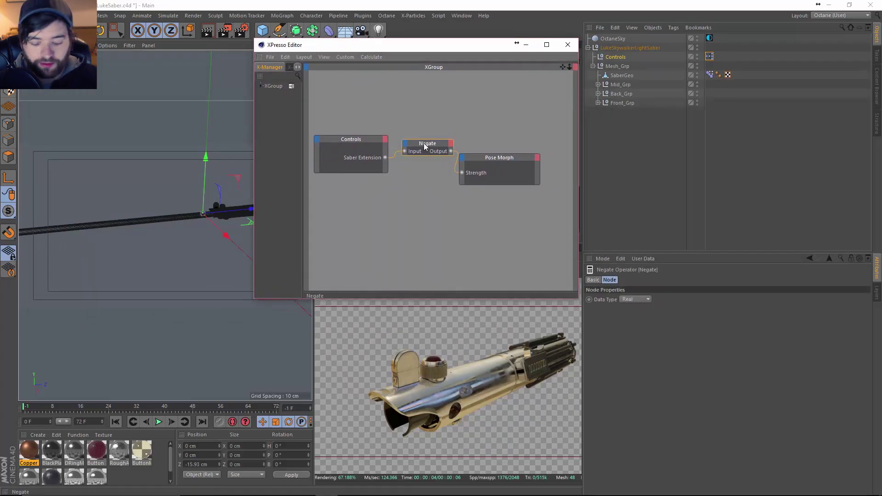
key("Delete")
right_click(420, 156)
mouse_move(455, 163)
mouse_move(509, 163)
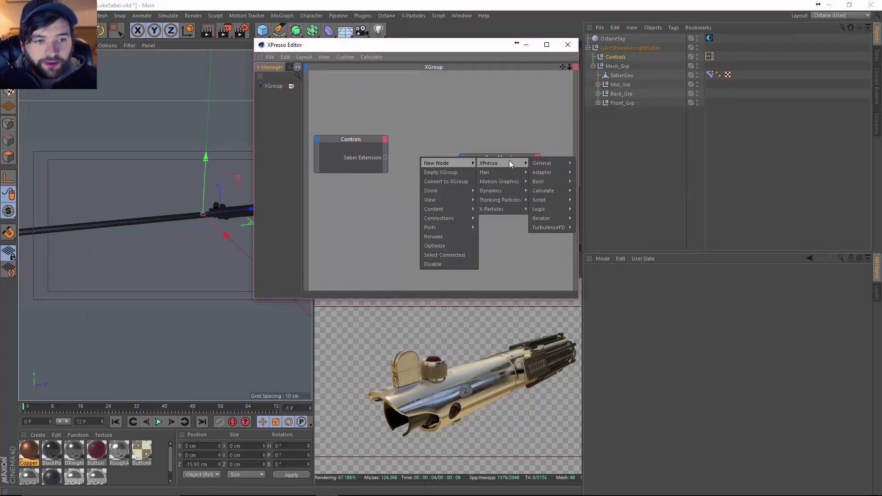
mouse_move(561, 166)
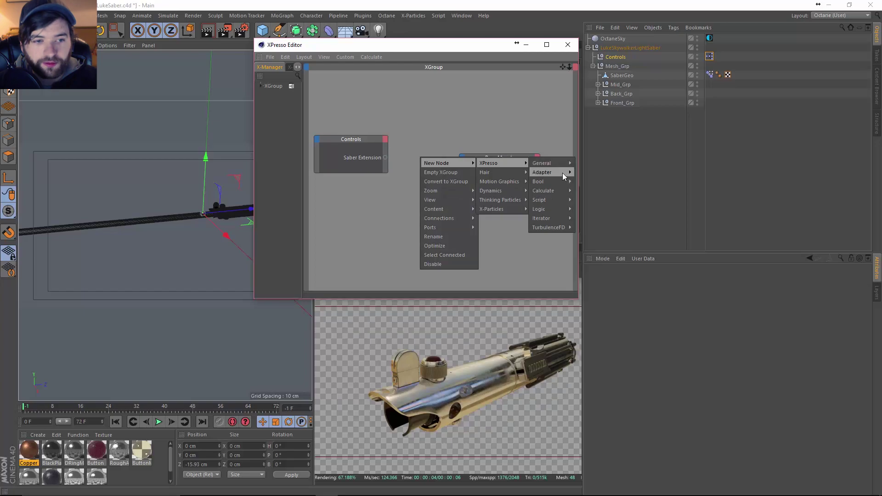
mouse_move(564, 189)
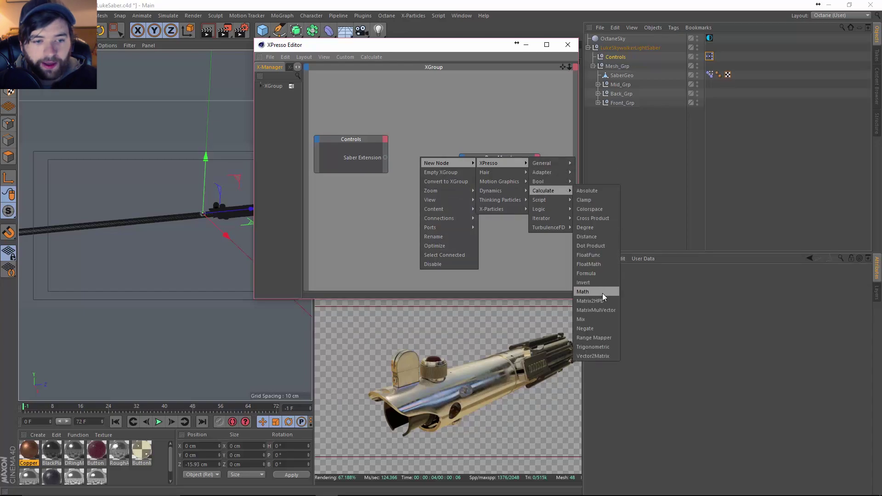
left_click(603, 337)
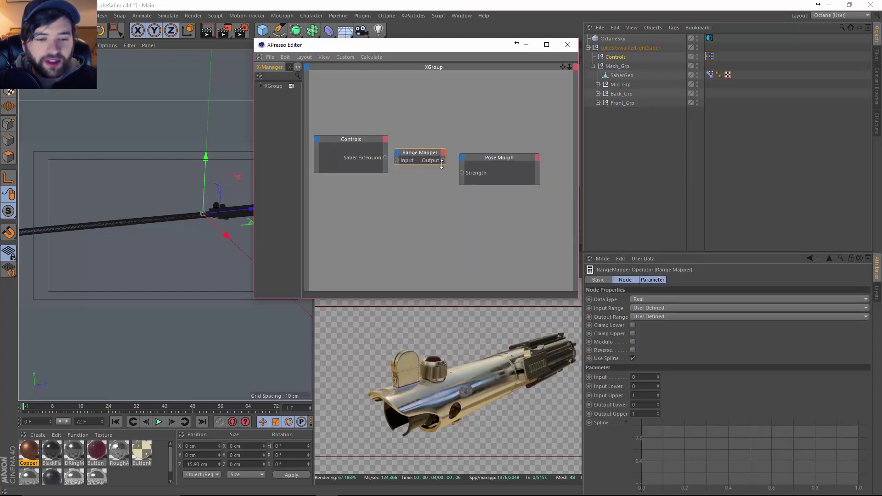
left_click_drag(443, 159, 463, 173)
left_click_drag(397, 161, 385, 157)
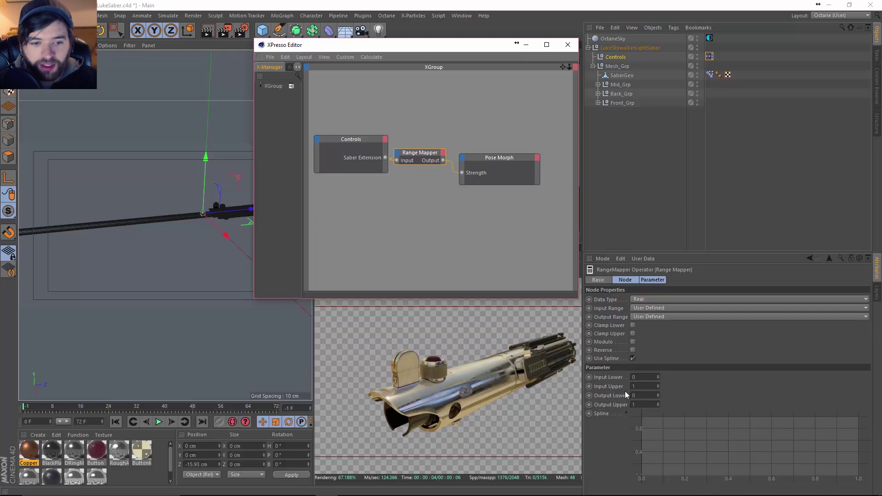
Set the Range Mapper's Input Range to Percent, with Output Lower 1 and Output Upper 0.
left_click(616, 57)
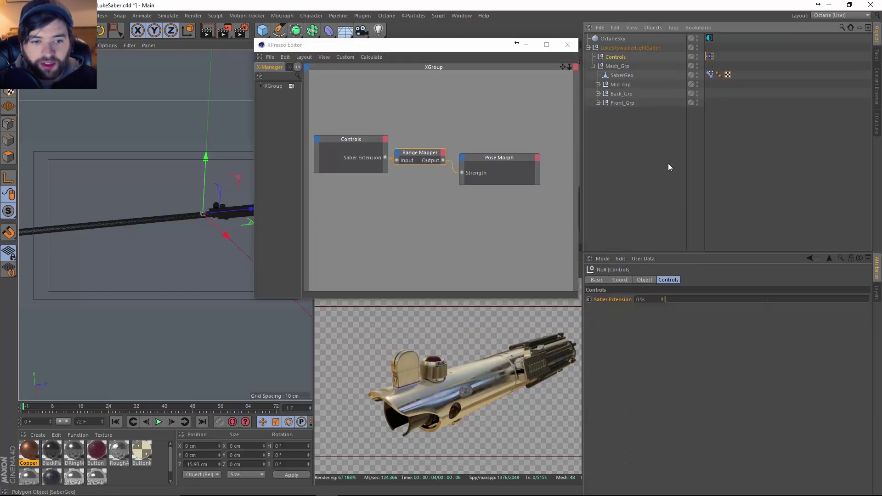
left_click(420, 153)
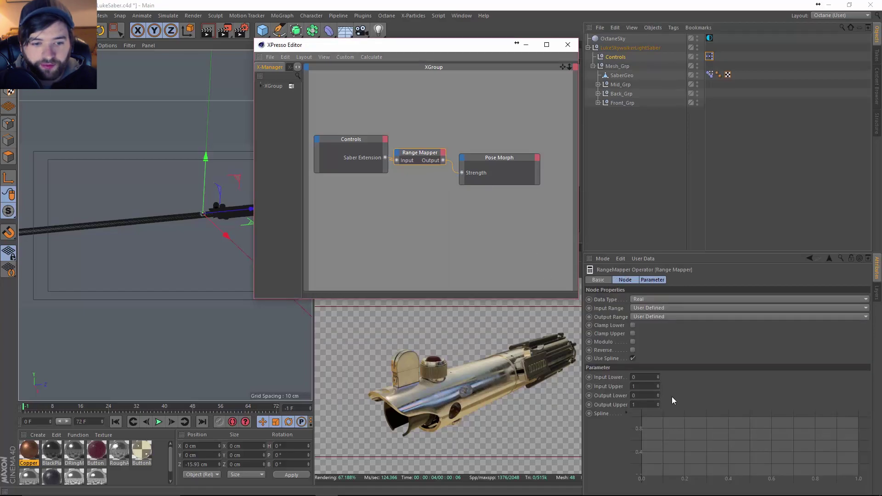
left_click_drag(658, 387, 658, 409)
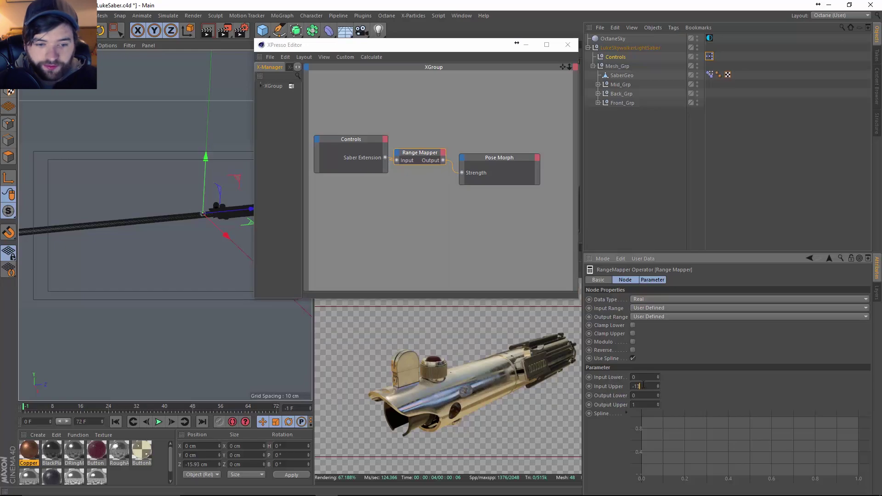
left_click(668, 308)
left_click(659, 343)
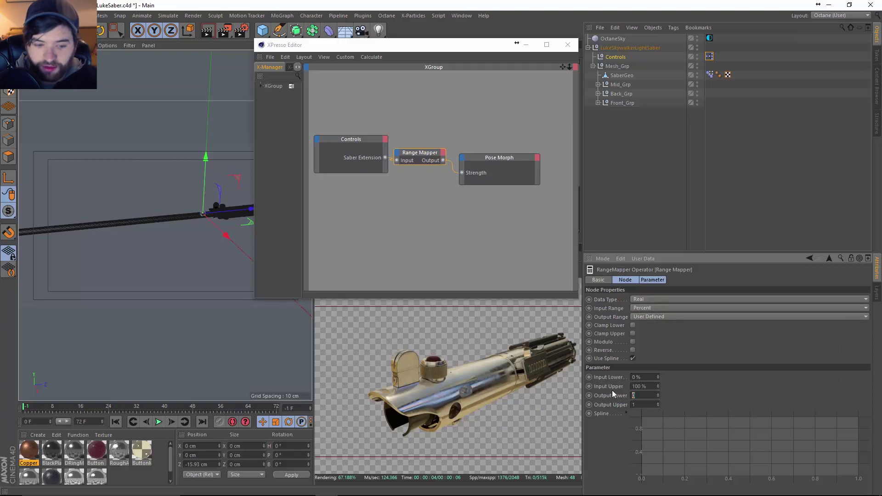
type("1")
key("Tab")
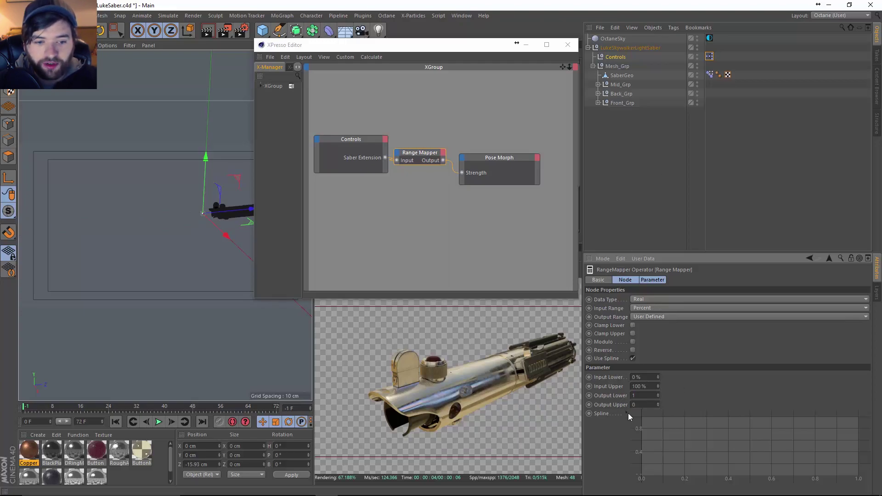
Test Saber Extension at 100 %, return it to 0 %, and close the XPresso editor.
left_click(626, 58)
left_click_drag(670, 297, 873, 300)
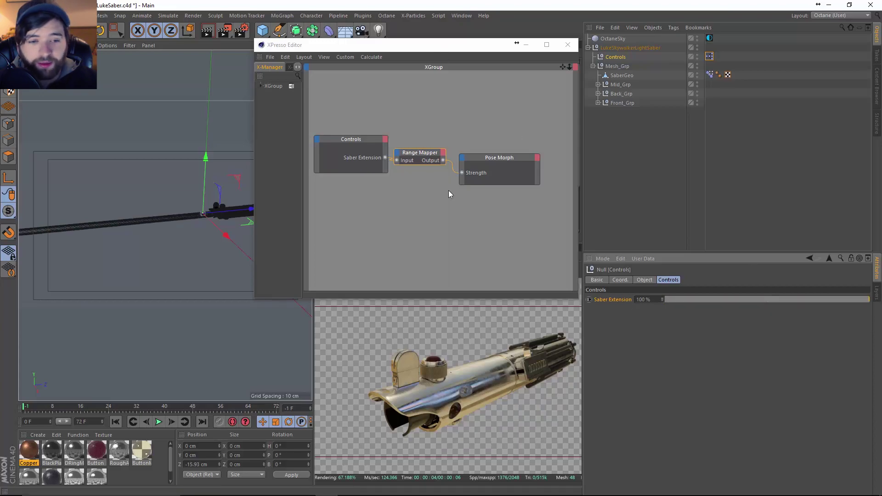
left_click(486, 143)
left_click(615, 57)
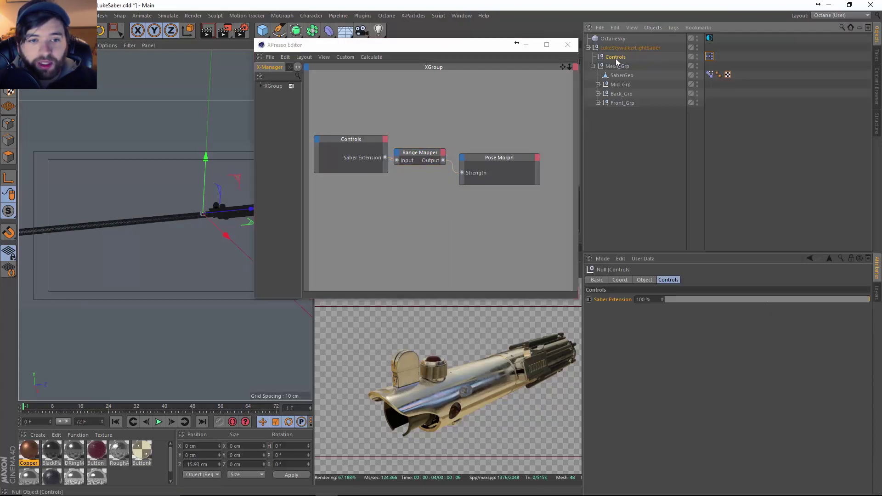
left_click(667, 299)
left_click(593, 66)
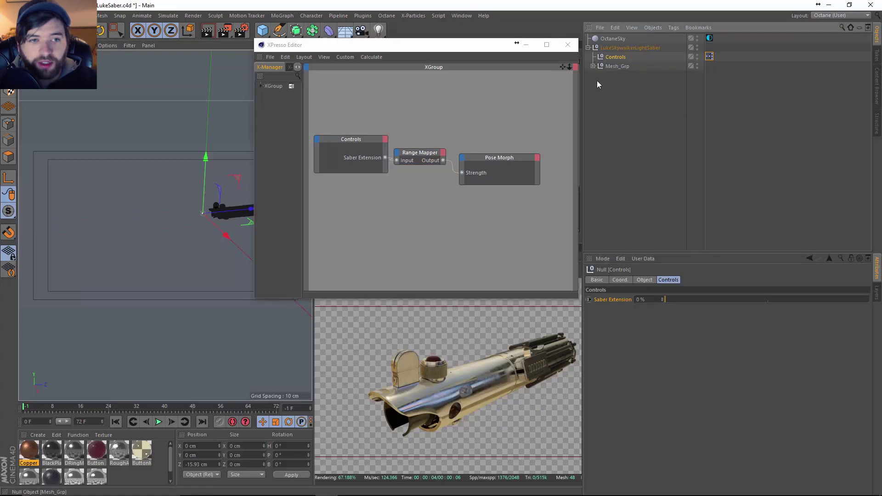
left_click(568, 45)
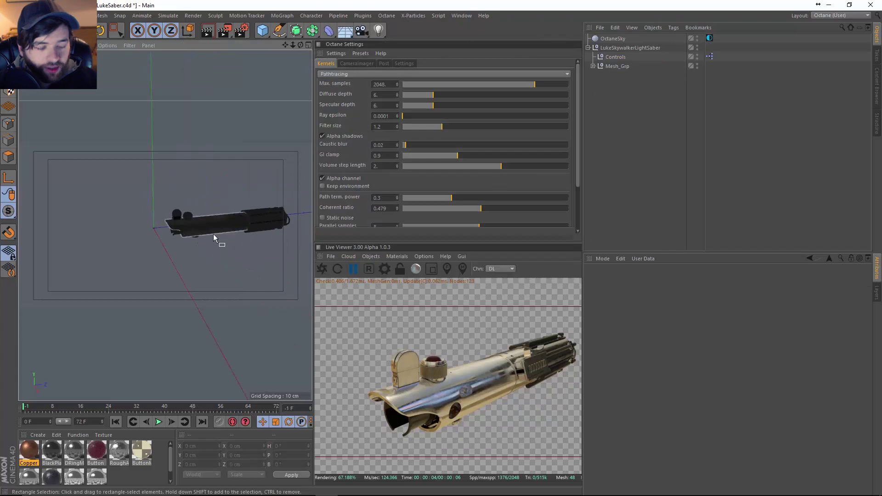
Move the collapsed LukeSkywalkerLightSaber null along Z to about 12 cm.
left_click_drag(206, 223, 294, 201, "alt")
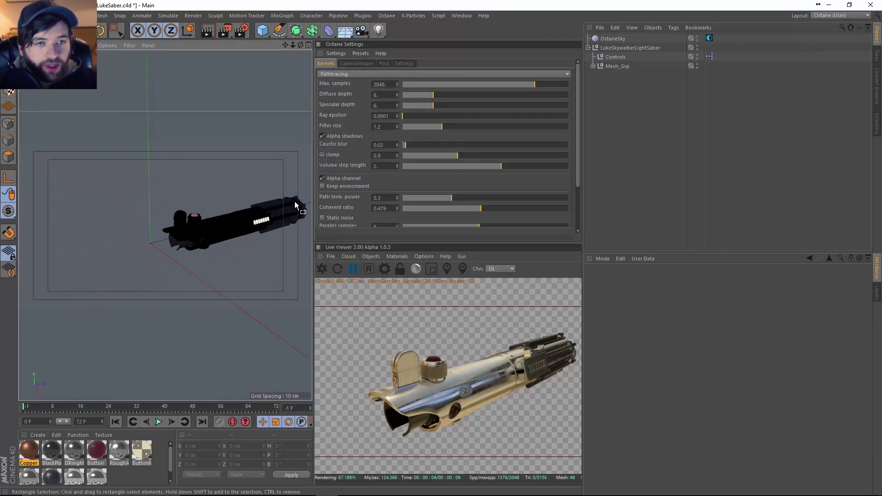
left_click(588, 47)
left_click(613, 48)
key("e")
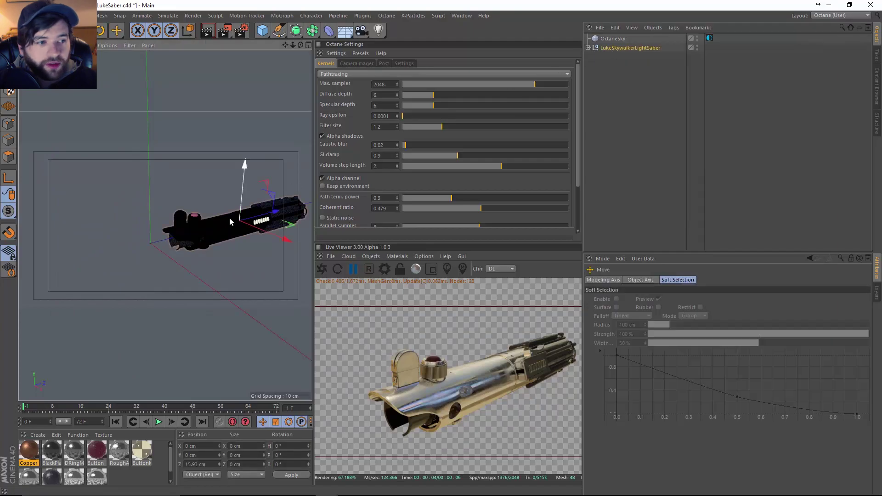
left_click_drag(230, 222, 235, 258, "alt")
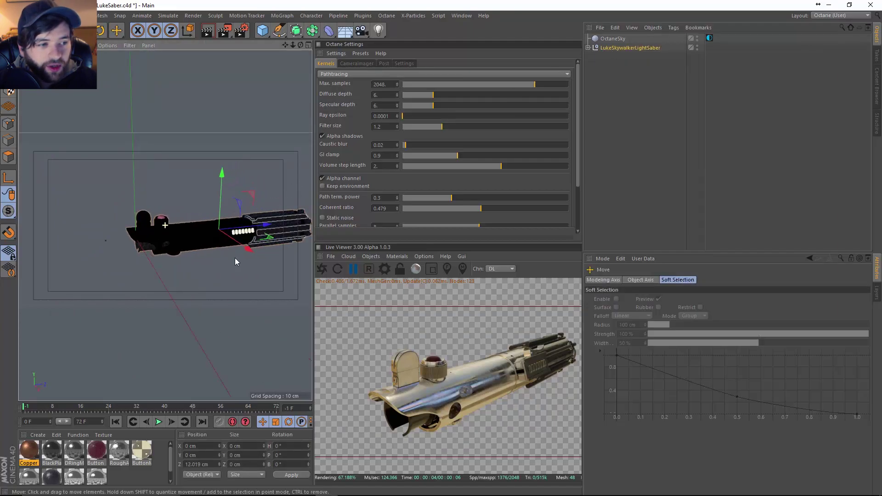
left_click(246, 284)
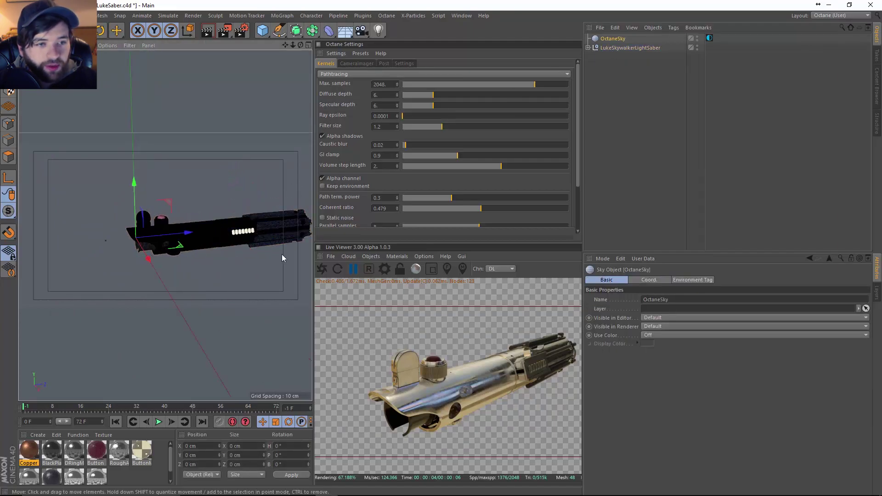
Add a Plane as the floor and raise the LukeSkywalkerLightSaber null to a Y position of about 3.4 cm.
left_click_drag(268, 34, 287, 59)
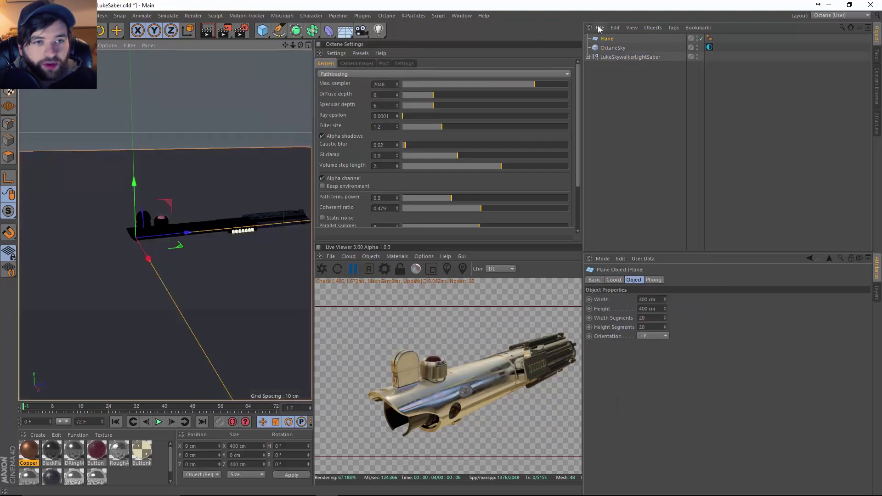
left_click(614, 57)
left_click_drag(227, 174, 220, 152)
left_click_drag(217, 195, 134, 118, "alt")
left_click_drag(238, 158, 175, 216, "alt")
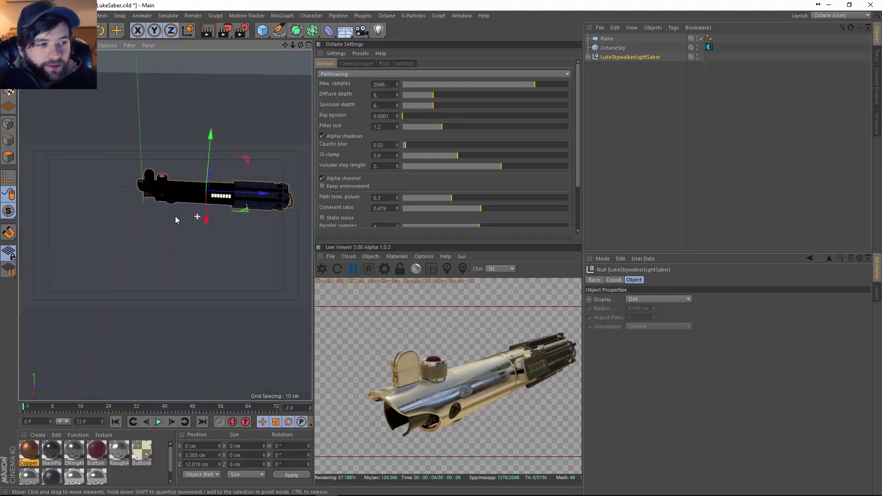
Set Saber Extension on the Controls null to 100 % and collapse the lightsaber hierarchy.
left_click(588, 57)
left_click(615, 66)
left_click_drag(676, 300, 817, 299)
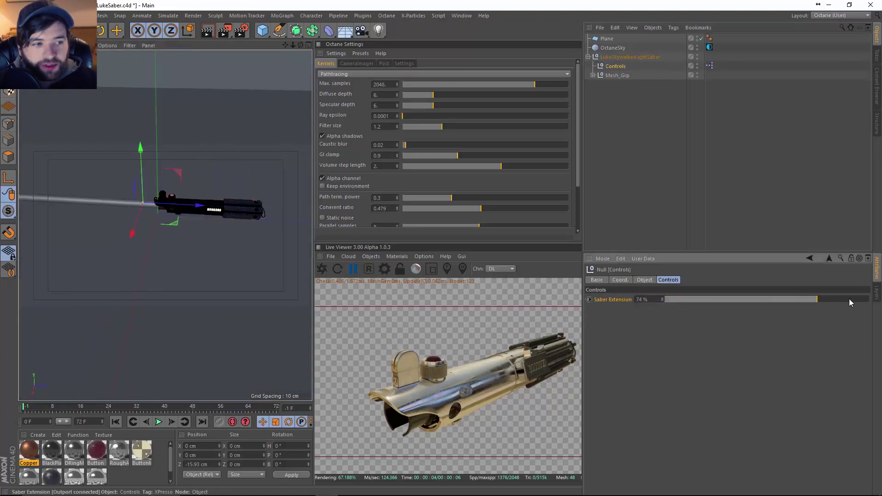
left_click(589, 57)
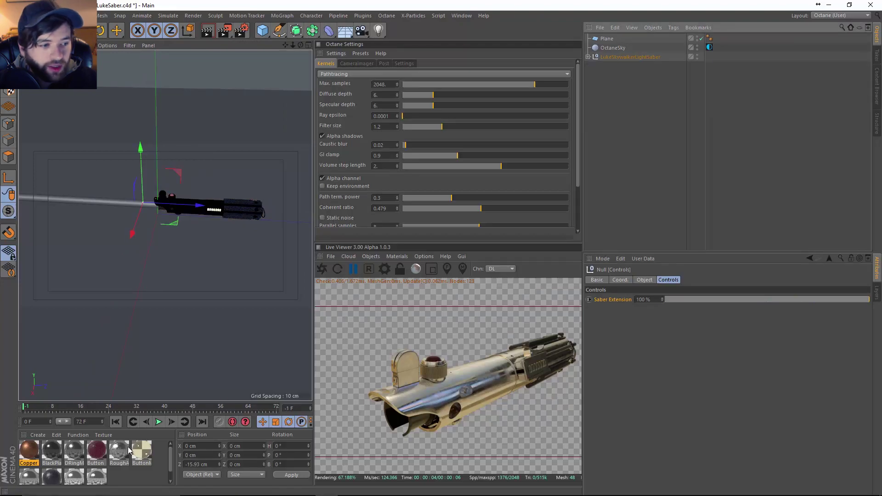
Create a new Octane Material and name it LightsaberMat.
left_click(44, 435)
mouse_move(65, 369)
mouse_move(157, 343)
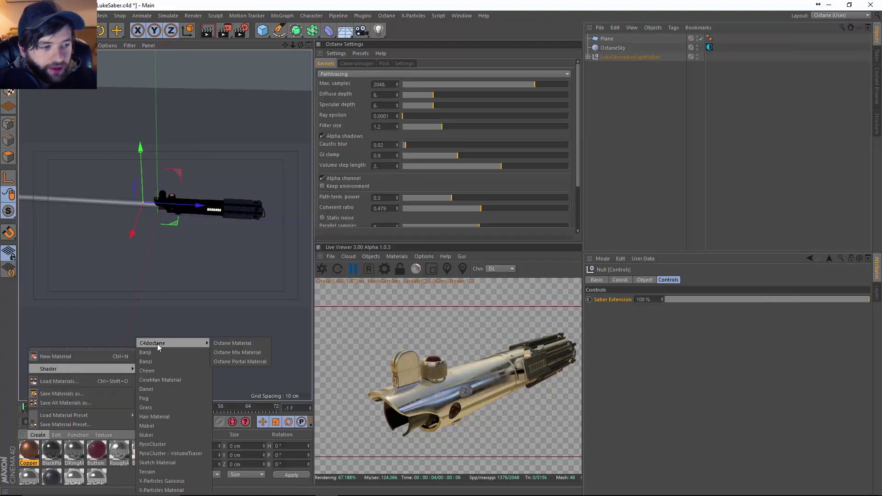
left_click(225, 343)
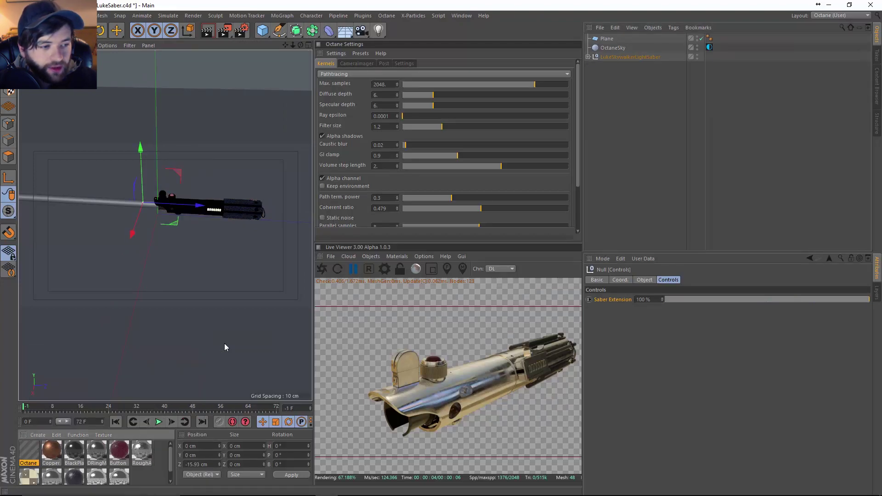
double_click(28, 463)
type("L")
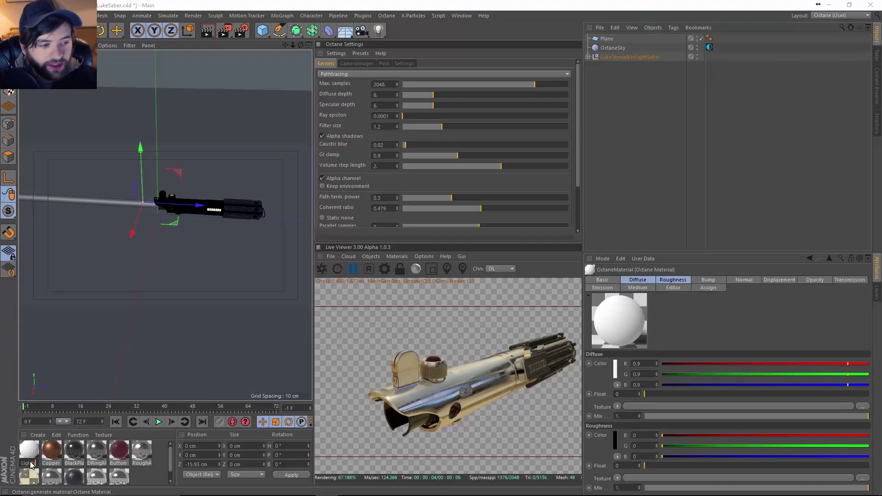
type("ightsaberMat")
key("Return")
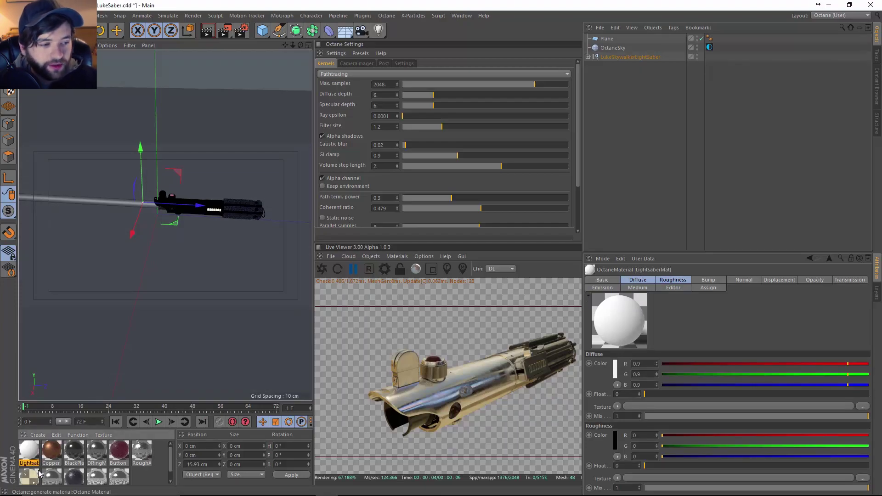
Open LightsaberMat for editing, load a Texture Emission shader into its Emission channel and open that shader's settings.
double_click(29, 453)
left_click_drag(225, 60, 333, 56)
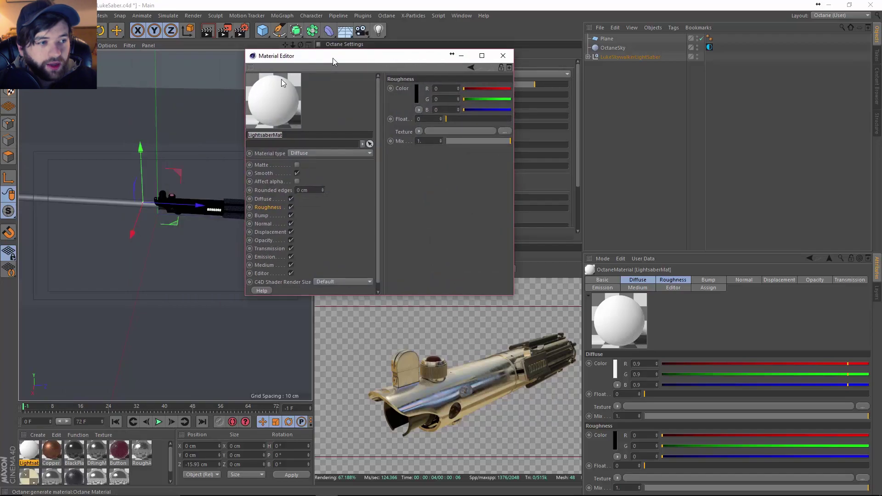
left_click_drag(108, 204, 249, 216, "alt")
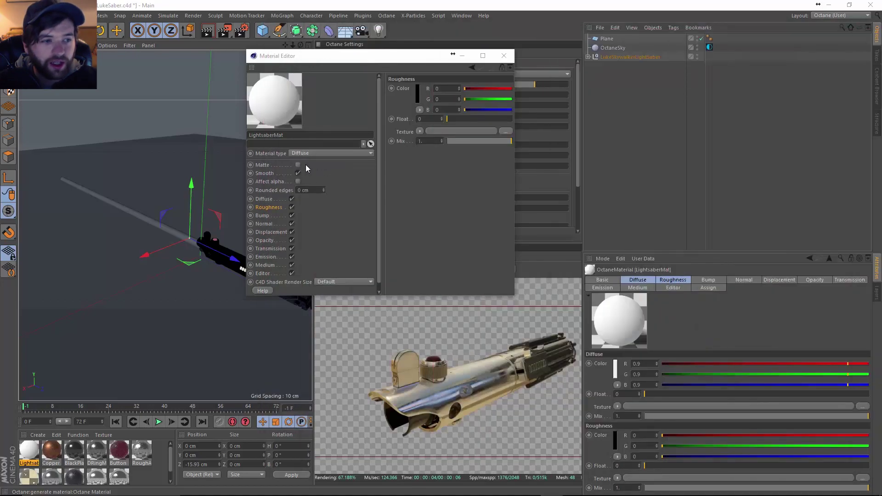
left_click(266, 257)
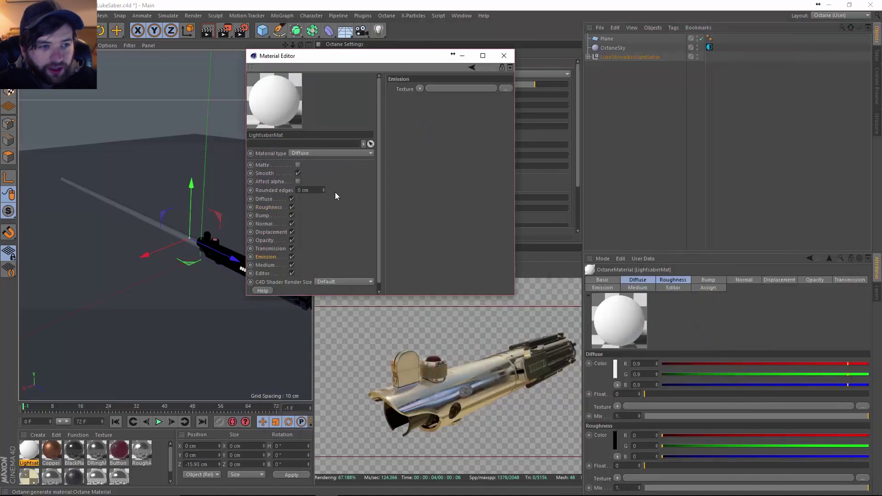
left_click(420, 89)
mouse_move(451, 271)
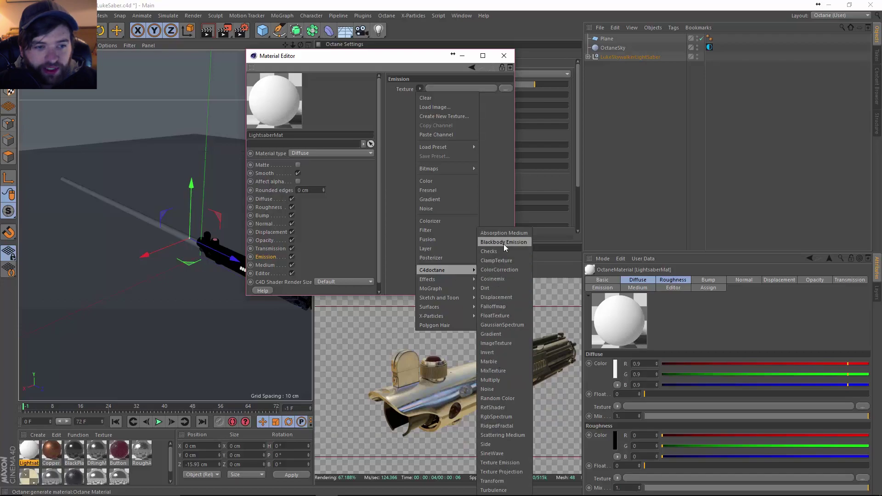
left_click(505, 462)
left_click(419, 106)
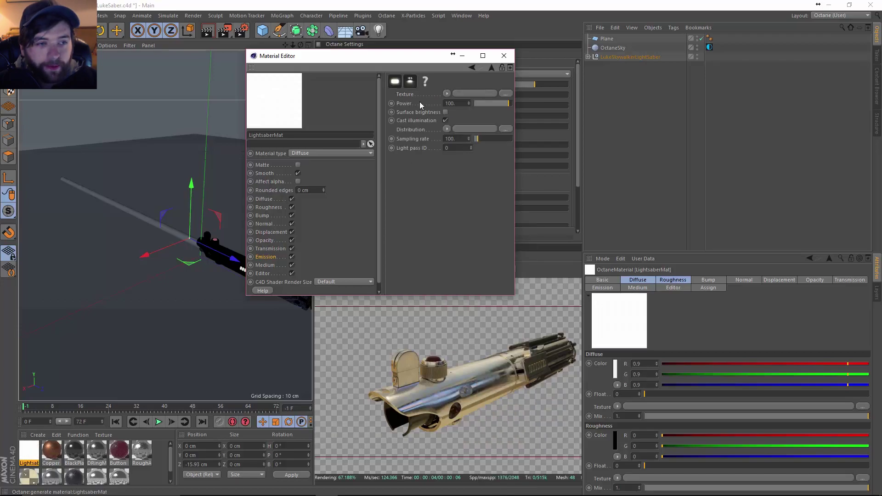
Load a Multiply shader as the Texture Emission's texture, using RgbSpectrum for Texture1 and Falloffmap for Texture2.
left_click(446, 94)
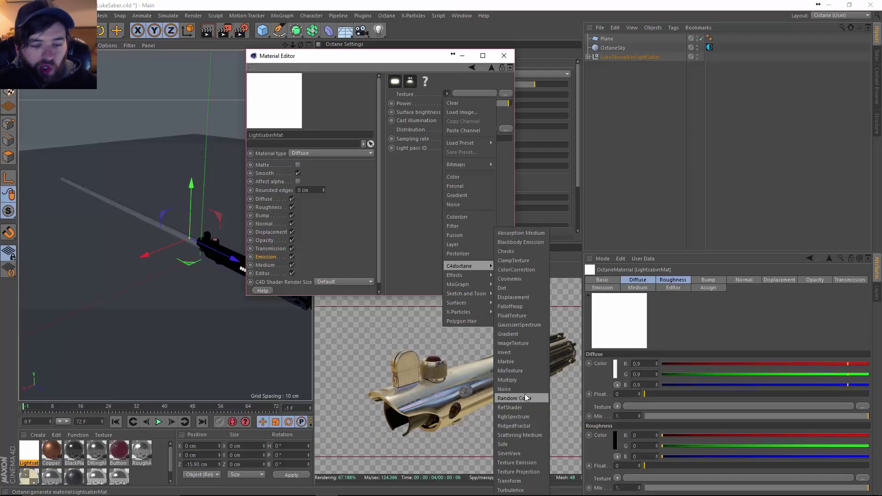
left_click(520, 381)
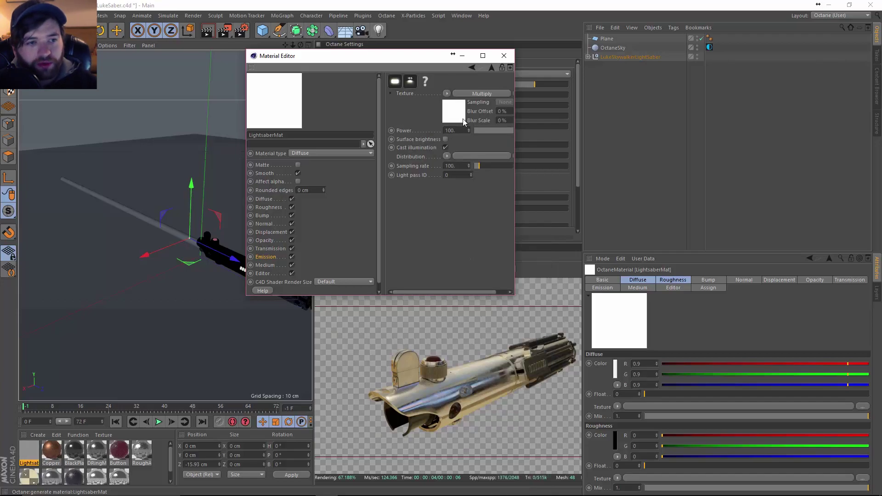
left_click(423, 80)
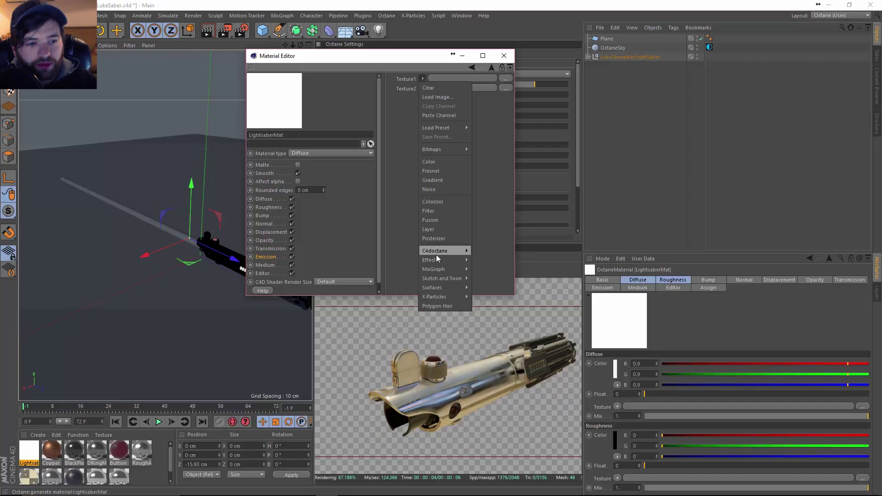
mouse_move(436, 252)
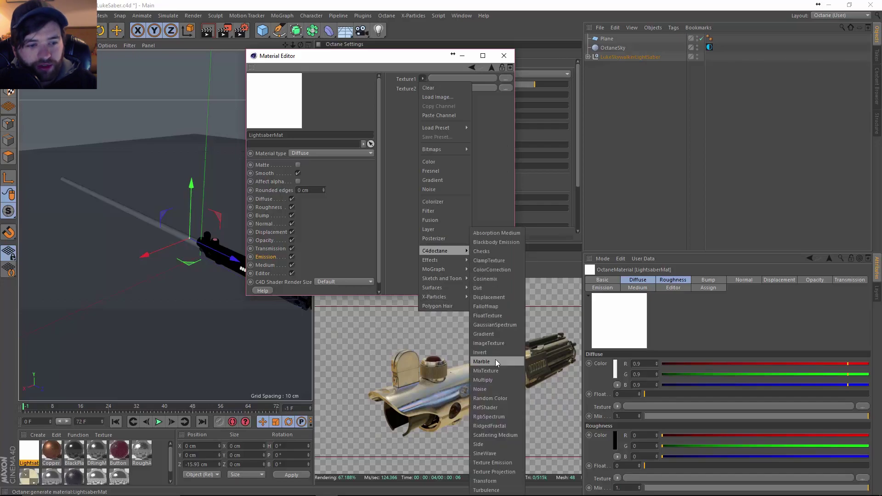
left_click(490, 417)
left_click(423, 115)
mouse_move(454, 288)
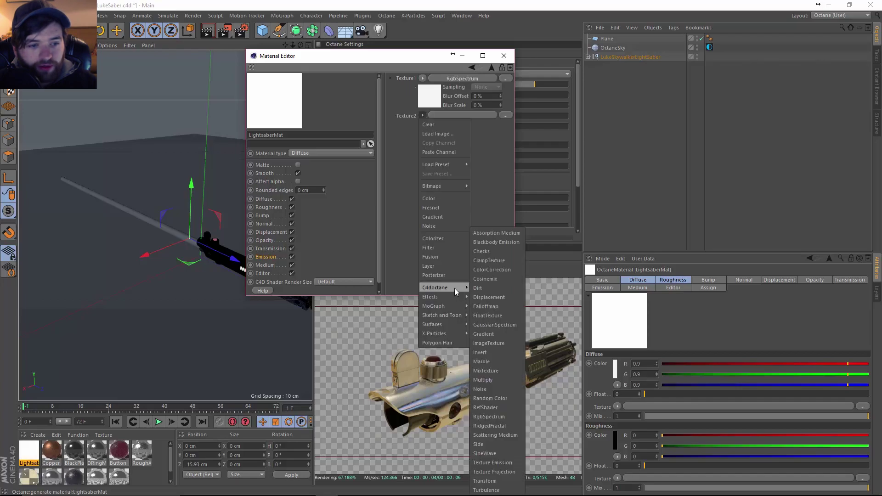
left_click(499, 307)
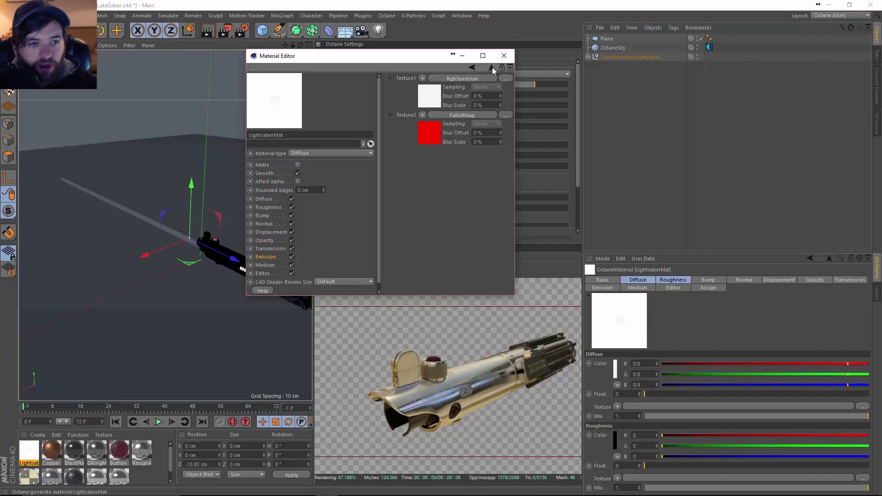
Set the RgbSpectrum in Texture1 to a light blue sampled from the screen, about H 200°, S 47 %, V 86 %.
left_click(435, 91)
left_click(423, 88)
left_click(469, 70)
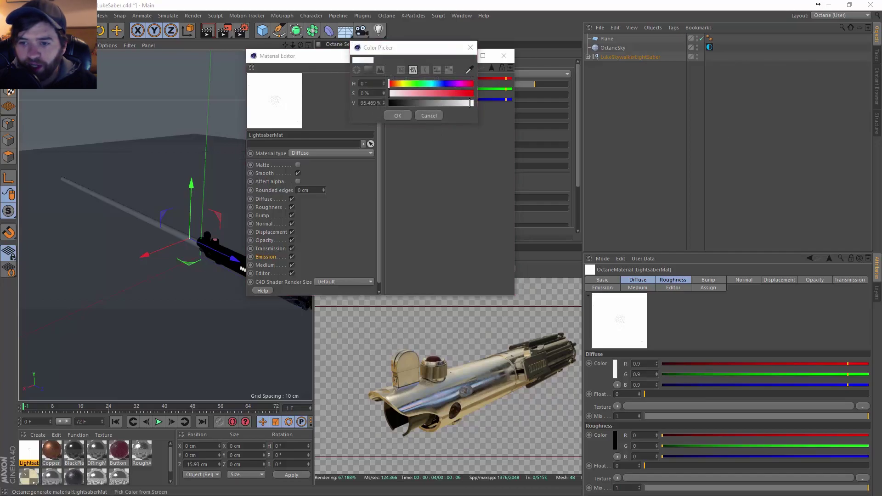
left_click(426, 93)
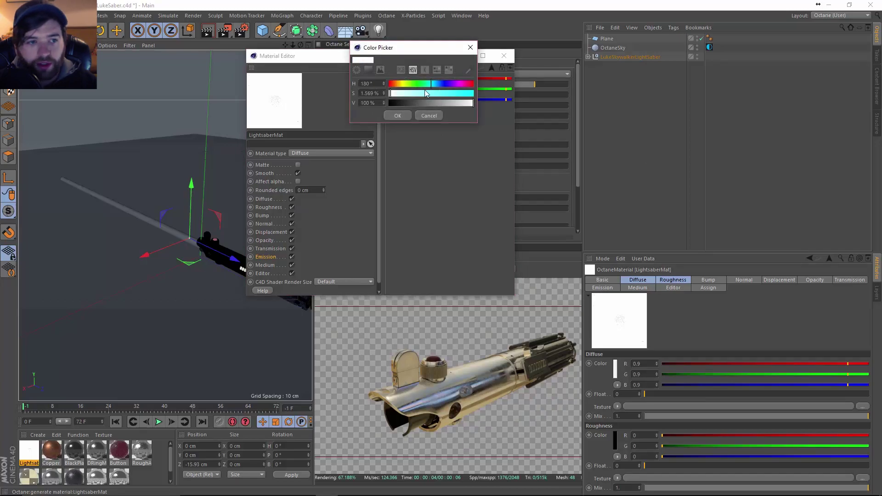
left_click(398, 116)
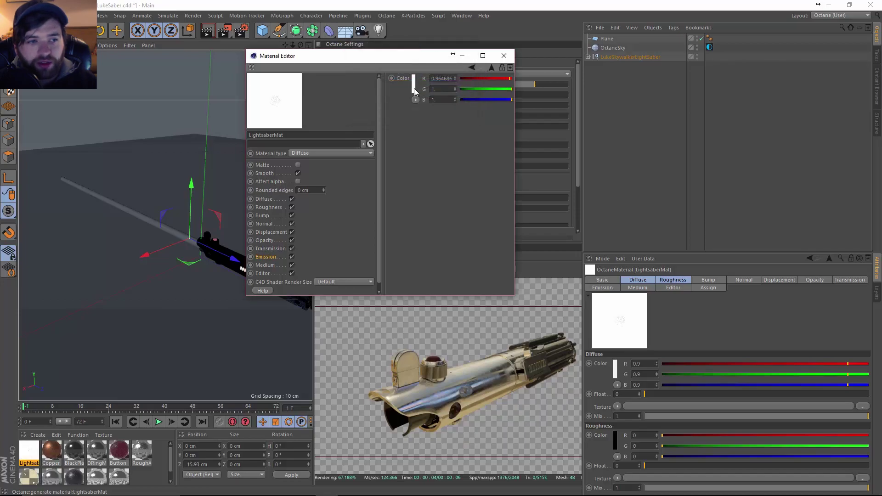
left_click(414, 89)
left_click(467, 79)
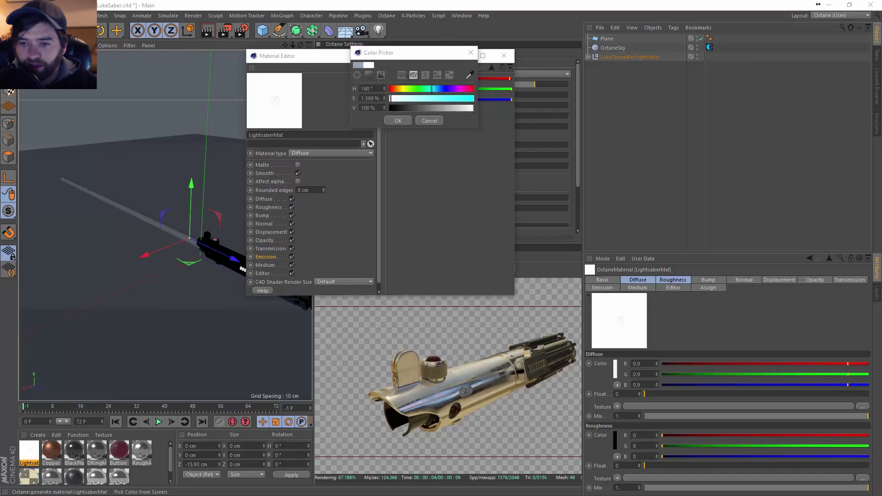
left_click(398, 121)
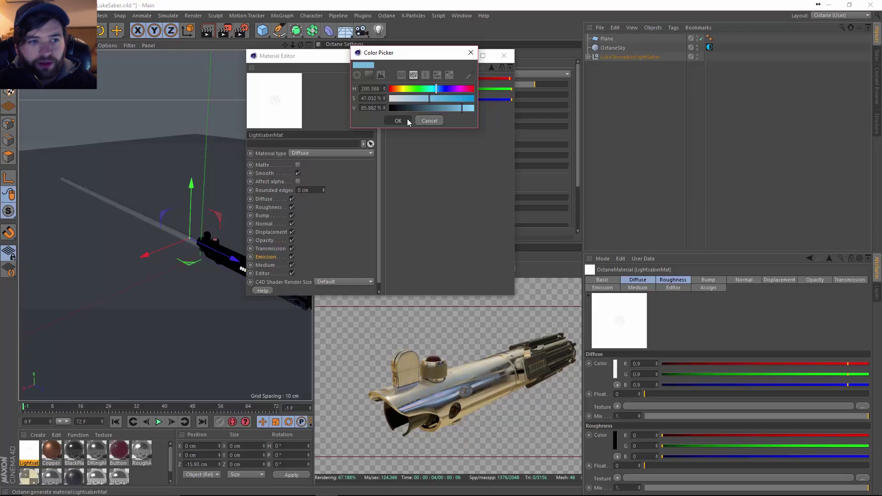
left_click(491, 68)
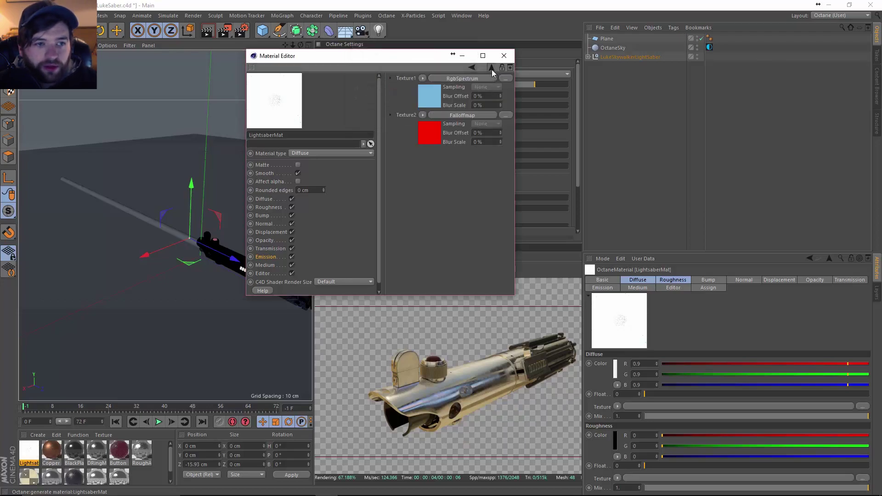
Return to the Texture Emission settings, move the Material Editor aside and restart the Live Viewer render.
left_click(492, 69)
left_click_drag(401, 61, 401, 34)
left_click(323, 274)
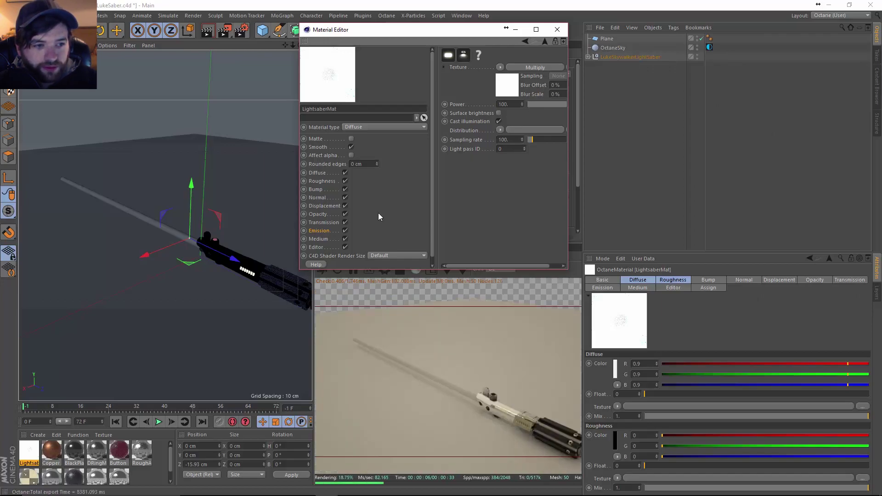
Assign LightsaberMat to the SaberGeo object inside Mesh_Grp and collapse the group.
left_click(33, 454)
left_click_drag(32, 454, 216, 251)
left_click(588, 57)
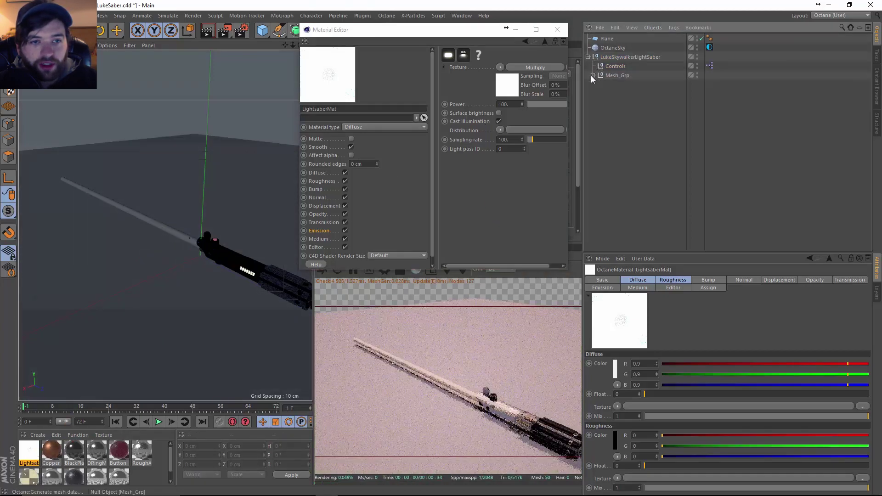
left_click(593, 76)
left_click_drag(37, 452, 623, 85)
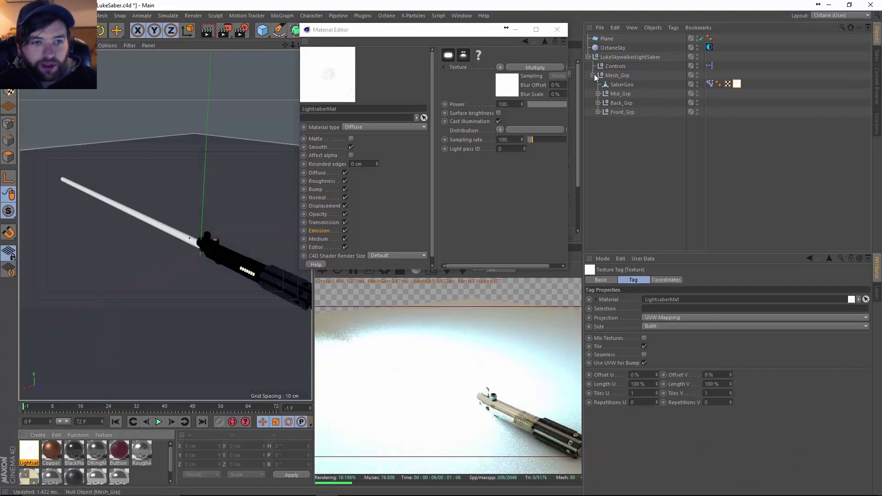
left_click(593, 75)
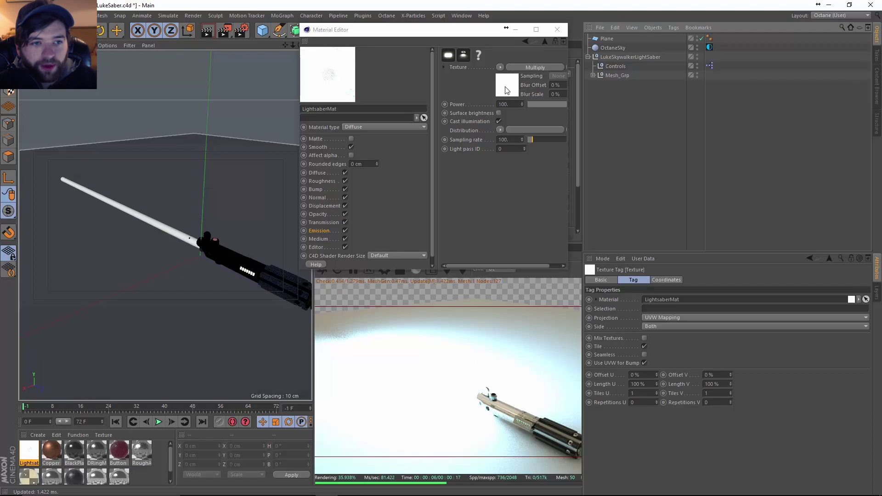
Reduce the Texture Emission Power to 1, readjust it to 5, and enable Cast illumination.
left_click(512, 104)
type("1")
key("Return")
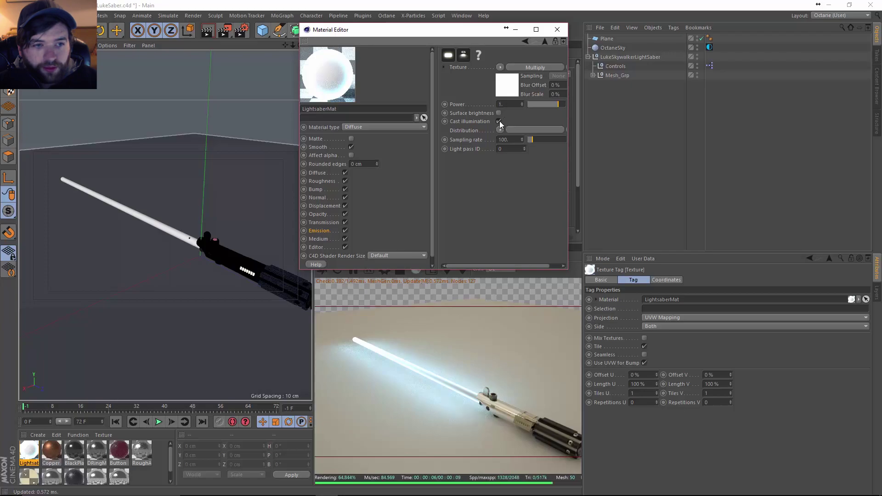
left_click_drag(533, 103, 542, 104)
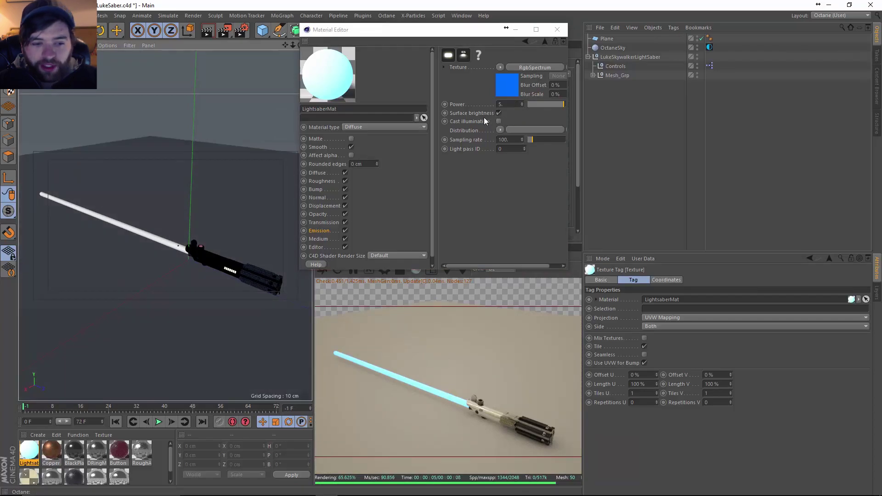
left_click(499, 122)
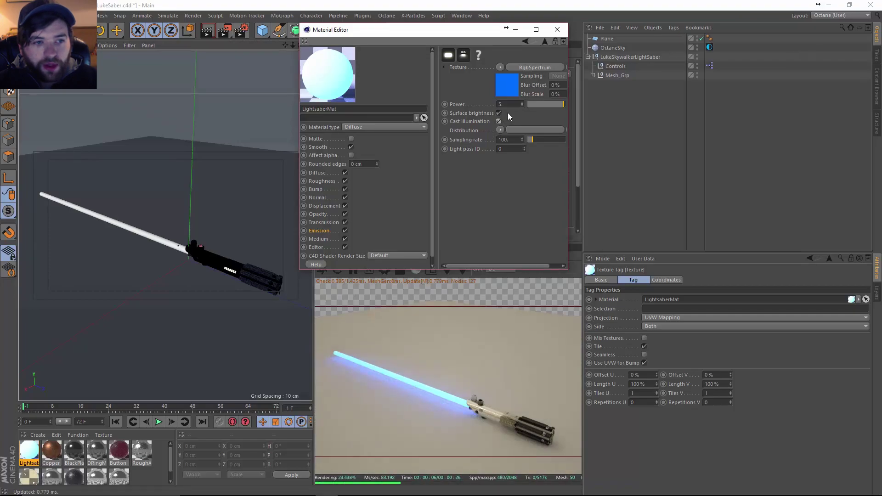
Copy the emission's RgbSpectrum shader and paste it into the Diffuse channel's texture.
left_click(500, 67)
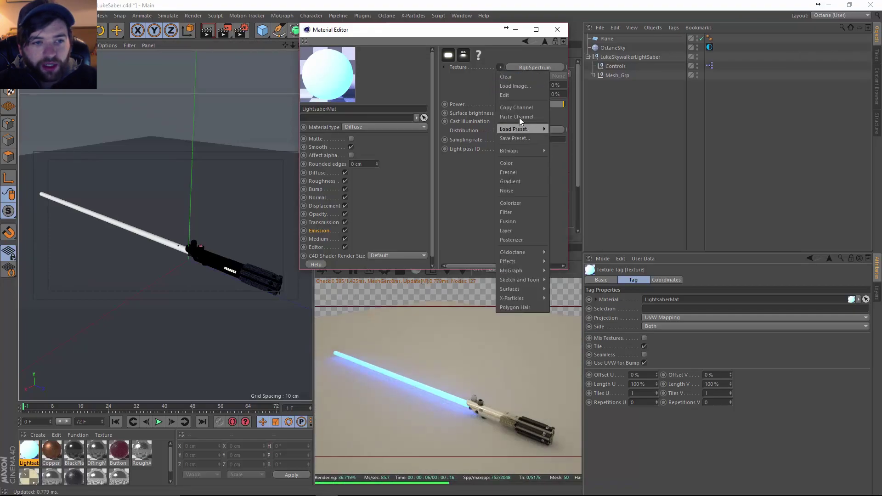
left_click(369, 154)
left_click(320, 172)
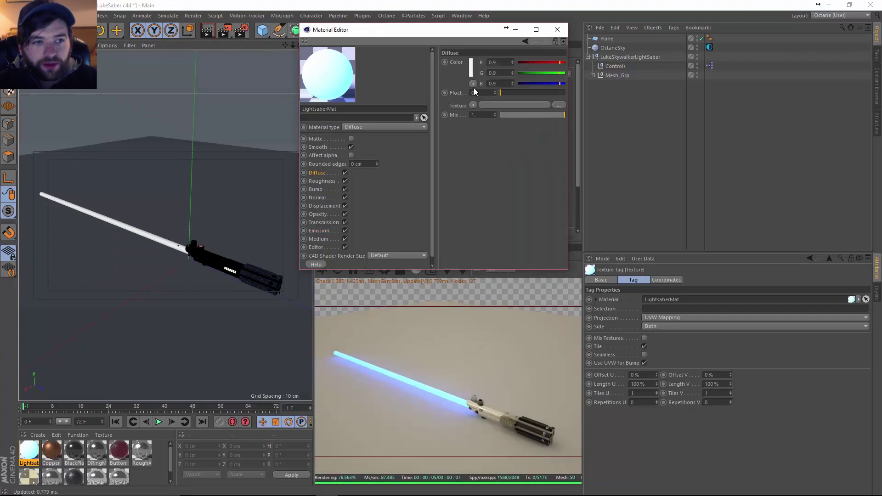
left_click(473, 105)
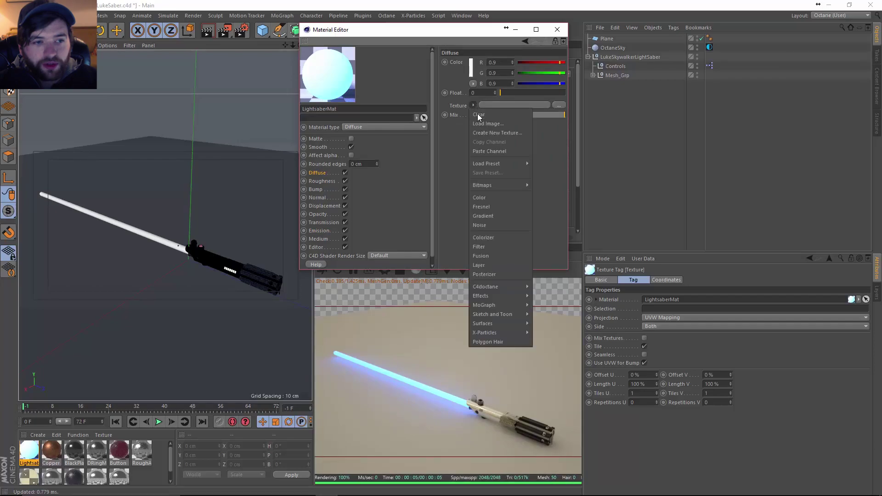
left_click(485, 152)
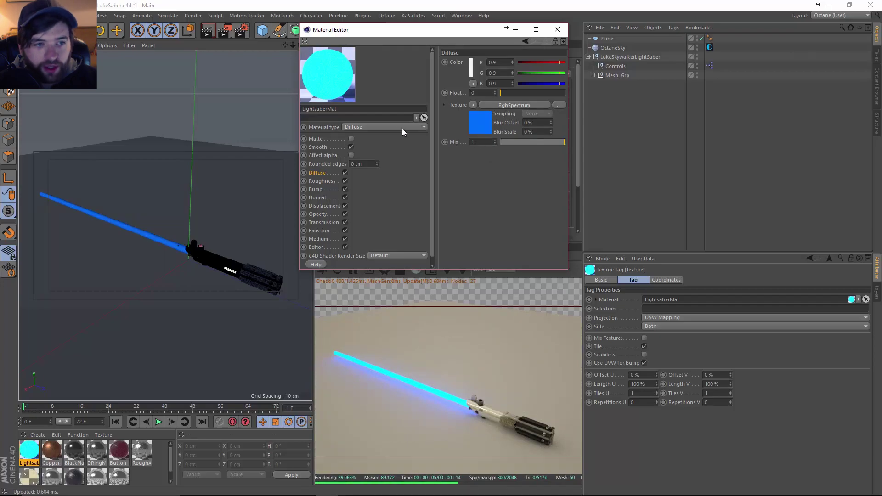
Set the diffuse RgbSpectrum to a screen-sampled light blue, about R 0.254, G 0.631, B 0.888, and return to the Emission channel.
left_click(486, 117)
left_click(471, 62)
left_click(521, 46)
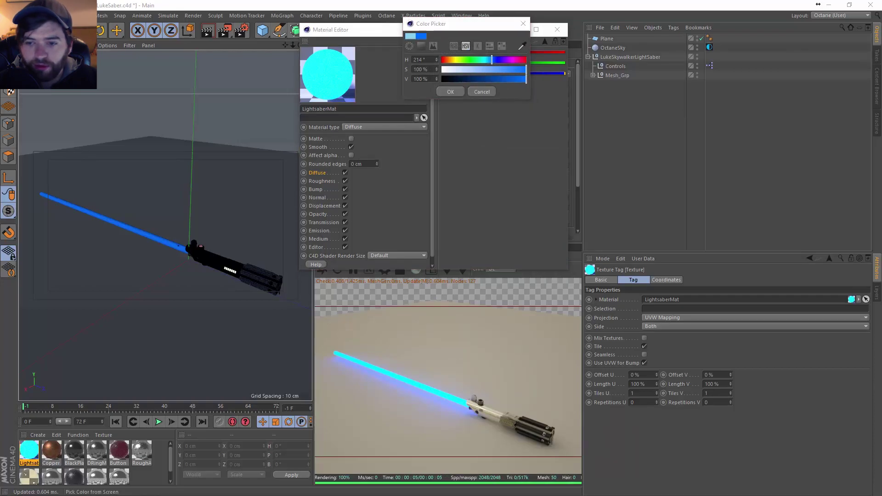
left_click(445, 110)
key("Return")
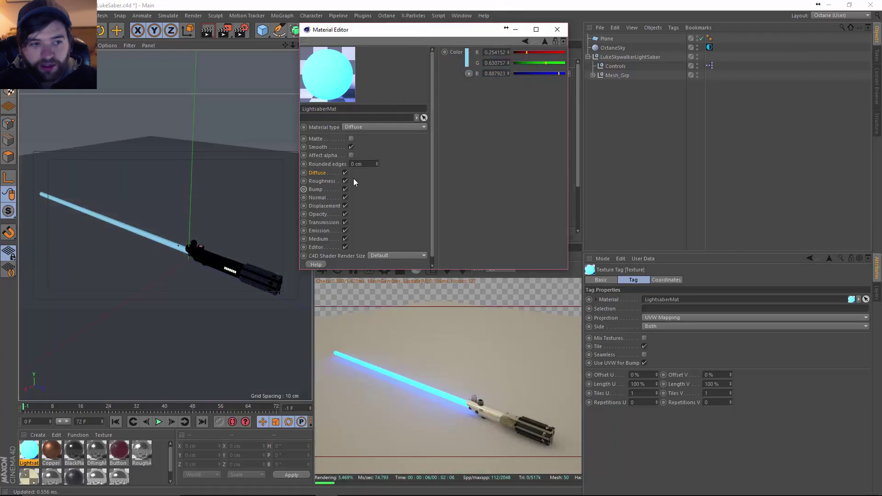
left_click(321, 232)
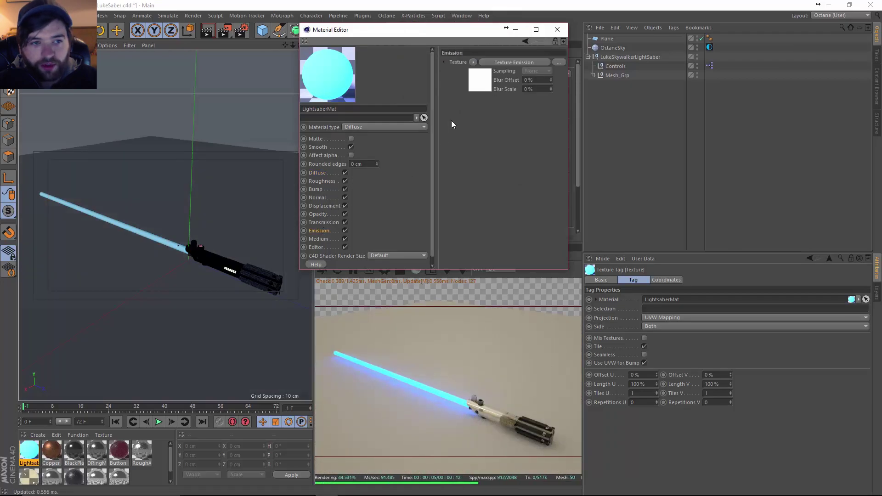
Turn off Surface brightness in LightsaberMat's Texture Emission and lower its Power to 2 and finally to 1.
left_click(479, 87)
left_click_drag(522, 108, 514, 109)
left_click(499, 113)
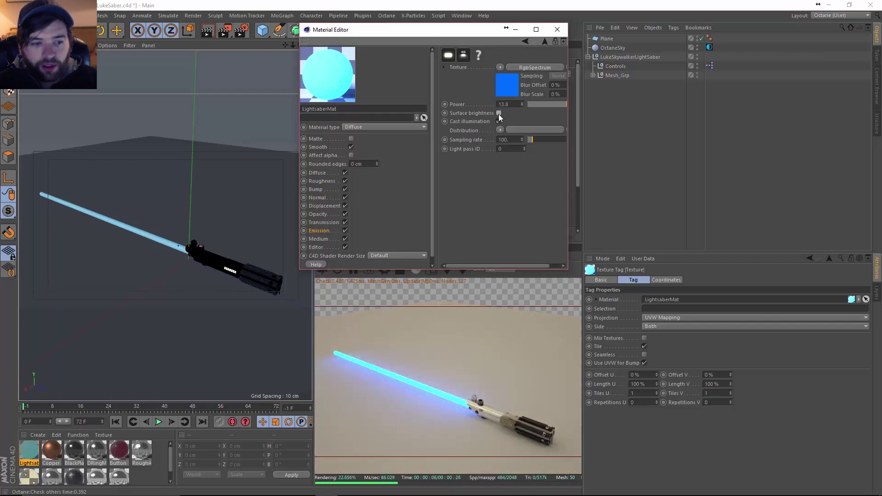
double_click(518, 106)
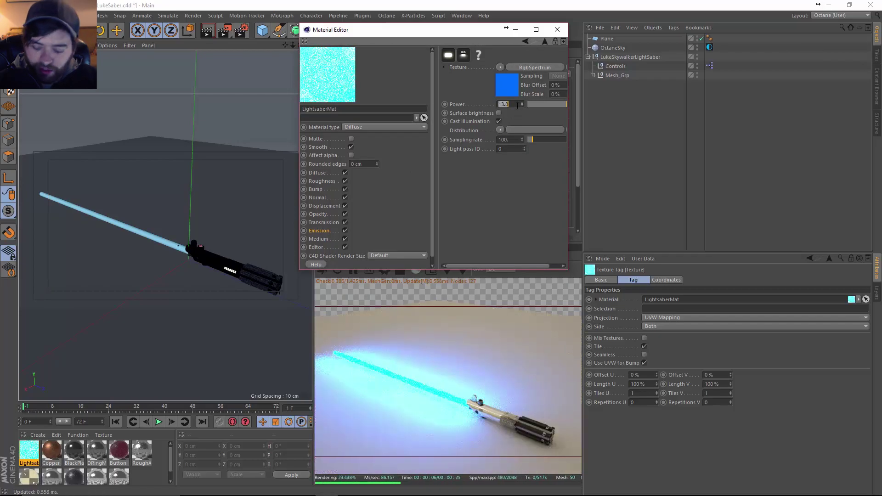
type("2")
key("Return")
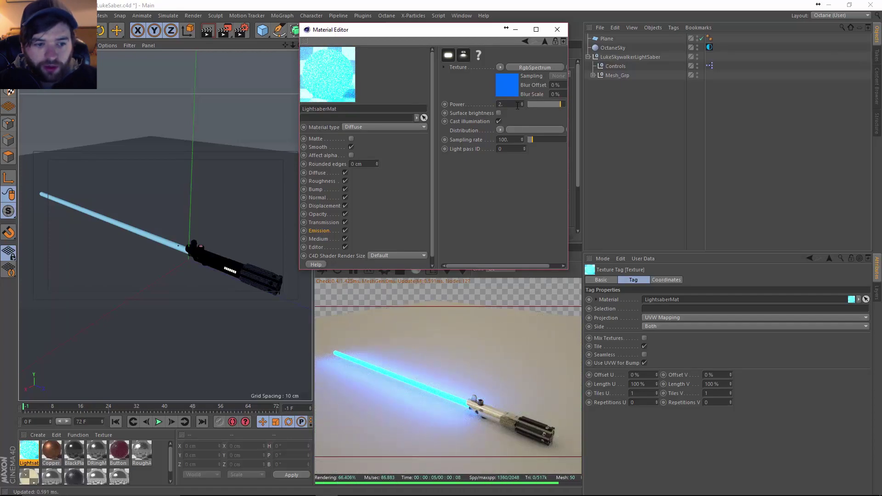
type("1")
key("Return")
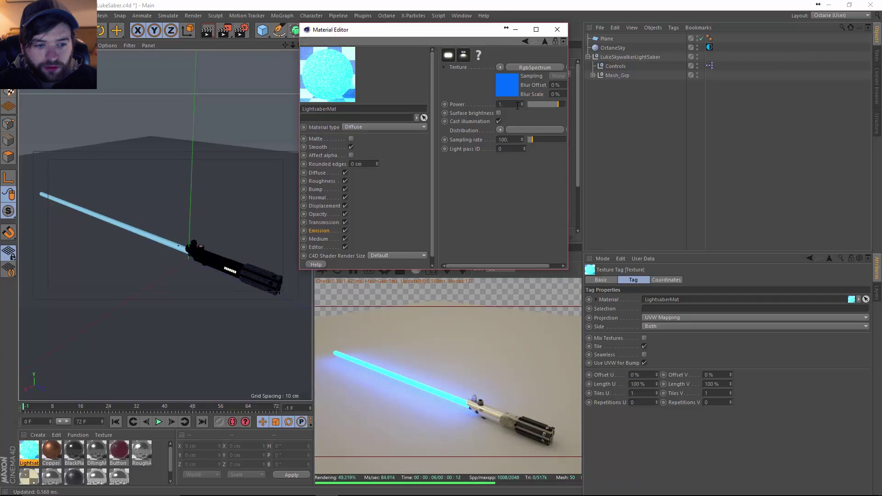
scroll(192, 249, "up", 2)
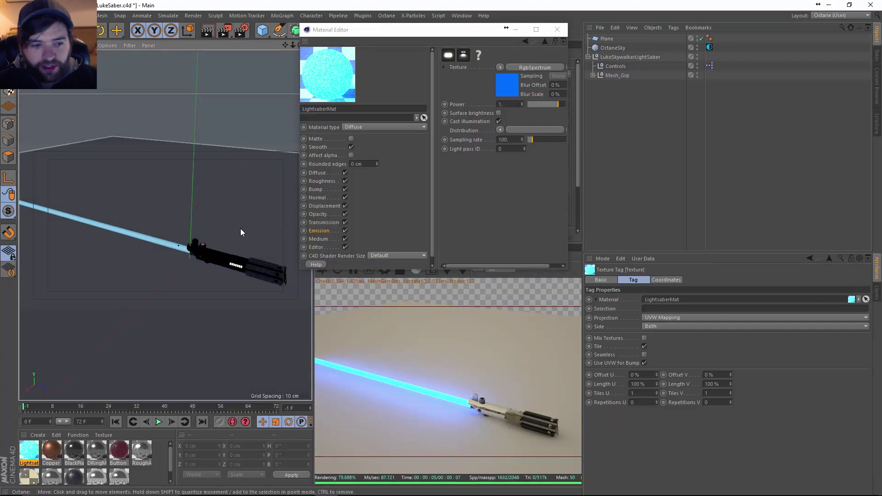
left_click_drag(207, 237, 223, 263, "alt")
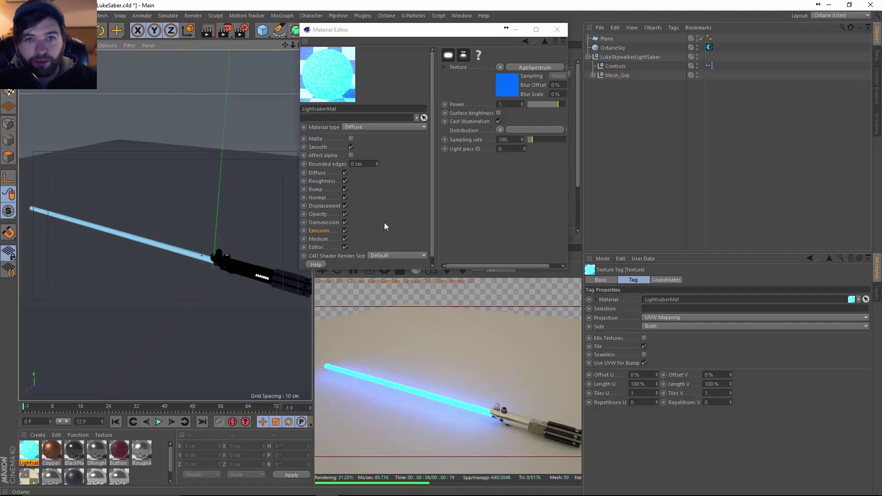
Desaturate LightsaberMat's diffuse RgbSpectrum color to a paler blue, about R 0.451, G 0.726, B 0.888.
left_click(322, 172)
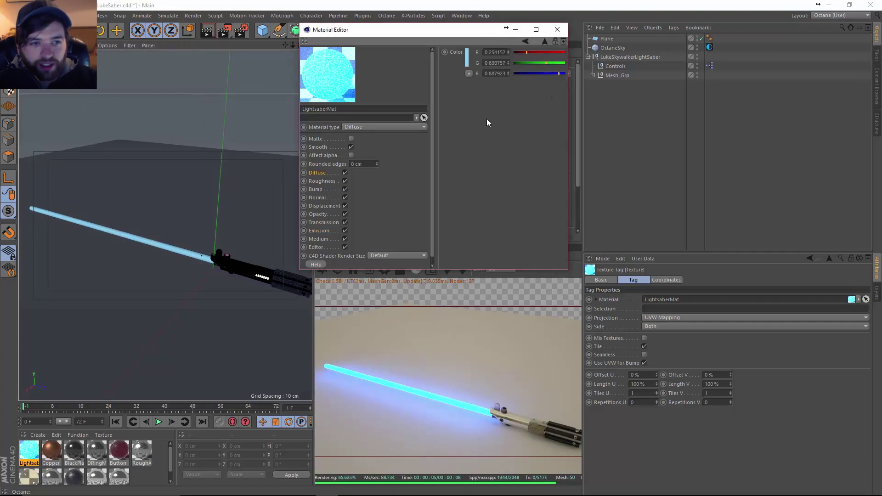
left_click(466, 62)
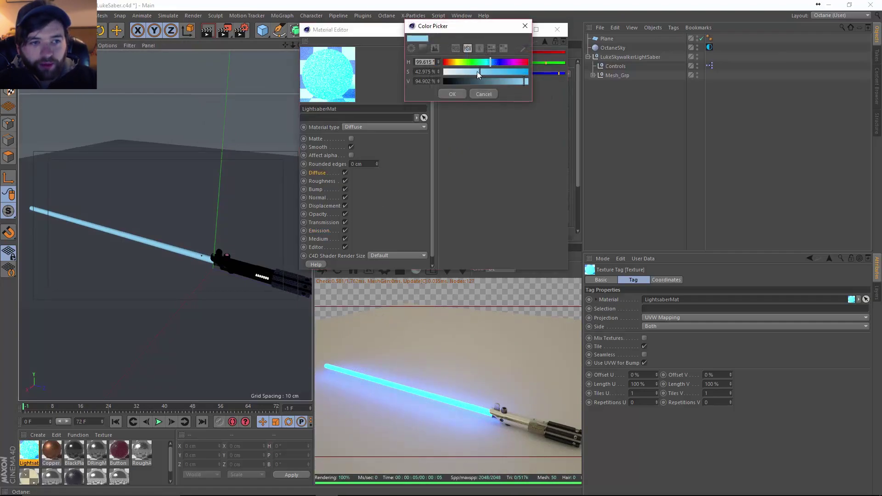
left_click(452, 93)
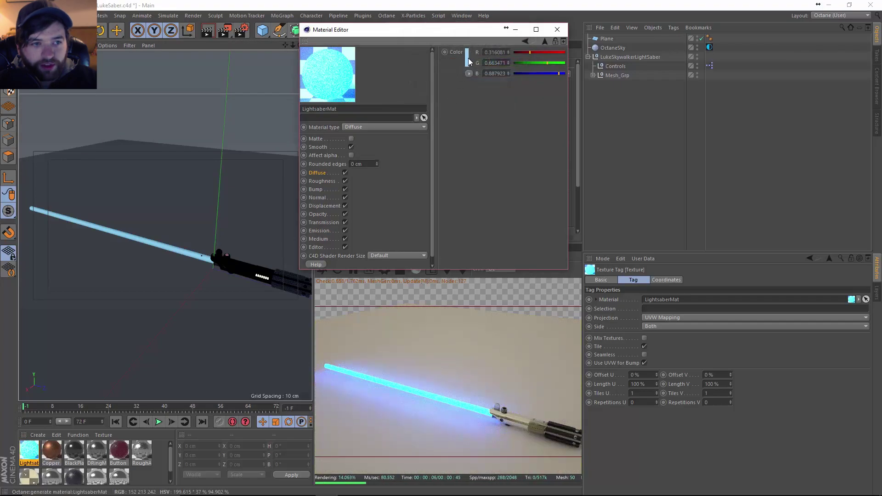
left_click(468, 59)
left_click_drag(475, 69, 463, 78)
left_click(455, 93)
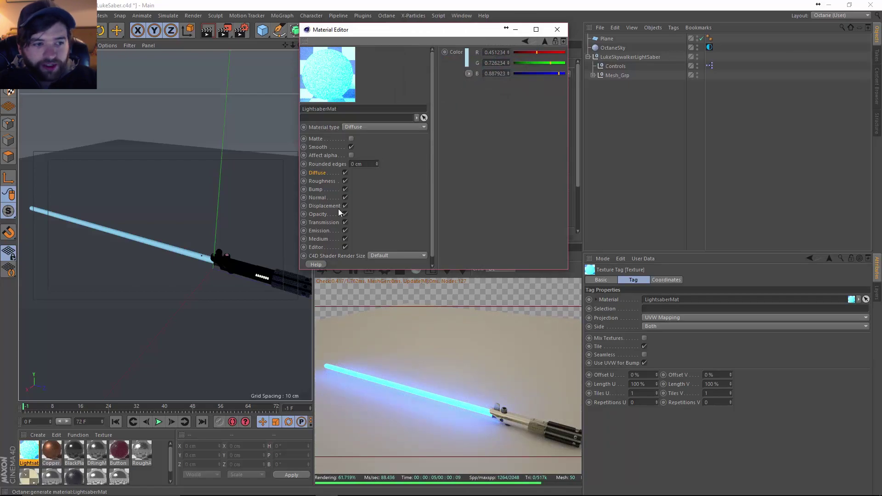
Set the Texture Emission's Power to 2 and close the material editor.
left_click(325, 232)
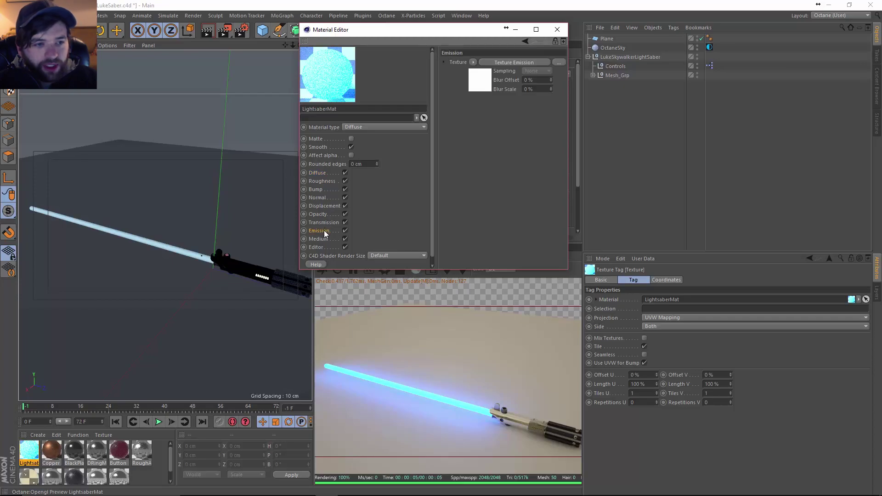
left_click(469, 87)
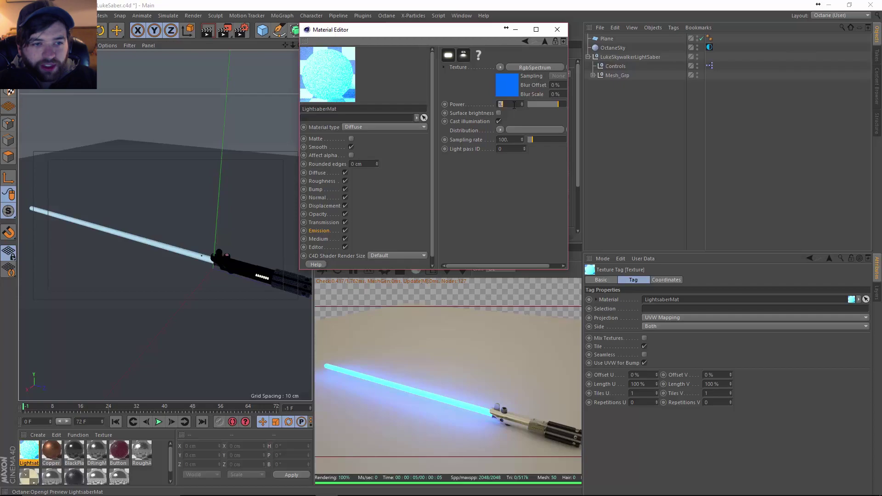
key("Return")
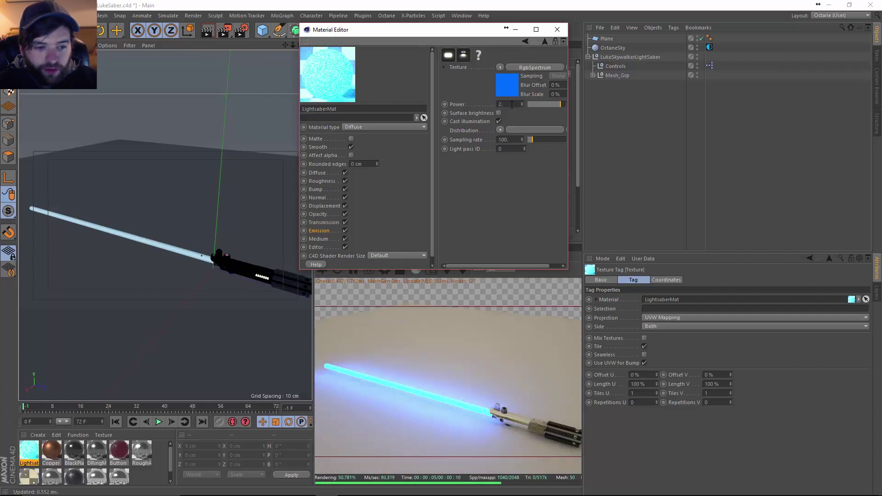
left_click(557, 30)
middle_click_drag(208, 258, 183, 247, "alt")
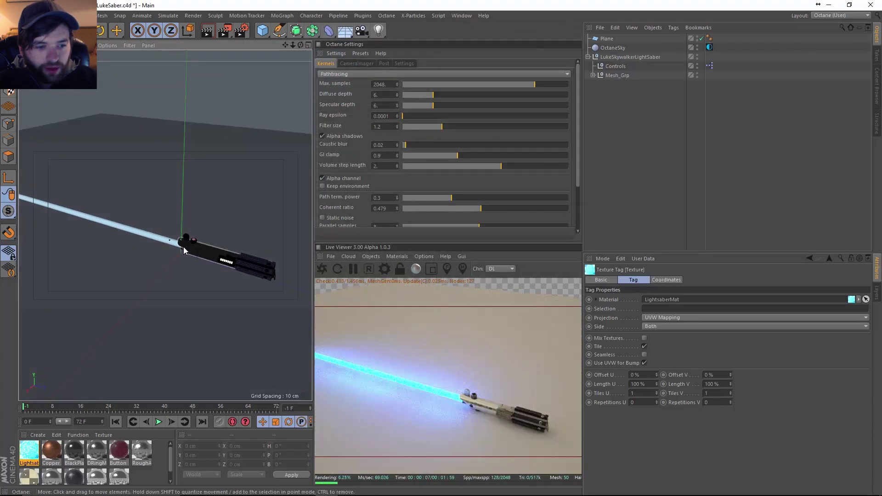
left_click_drag(183, 250, 215, 263, "alt")
Retract the blade by setting the Controls null's Saber Extension to 0%.
left_click(616, 67)
left_click_drag(692, 298, 669, 301)
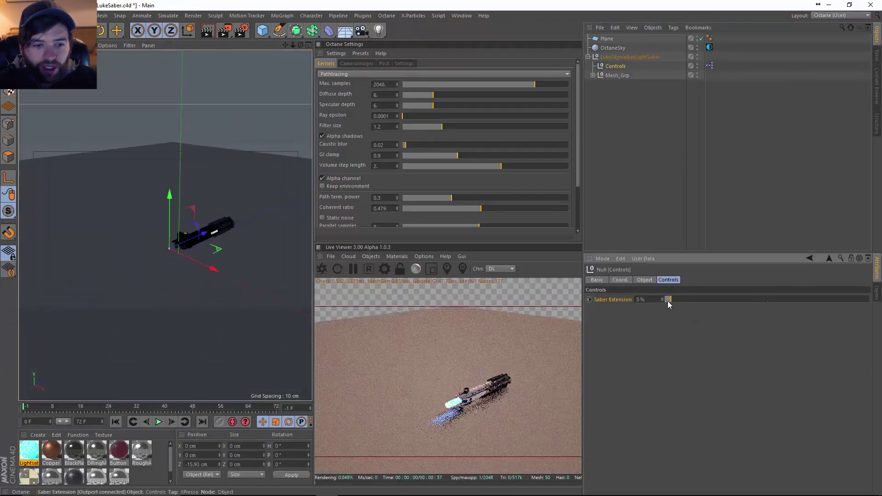
left_click_drag(202, 248, 250, 238, "alt")
left_click_drag(672, 299, 657, 331)
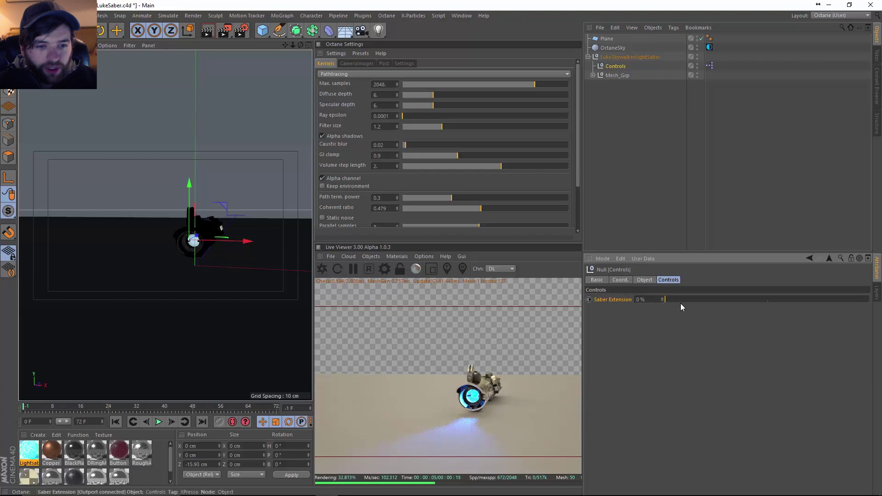
Examine the retracted blade inside the hilt's emitter opening from the front and up close.
left_click_drag(222, 232, 219, 212, "alt")
scroll(220, 213, "down", 10)
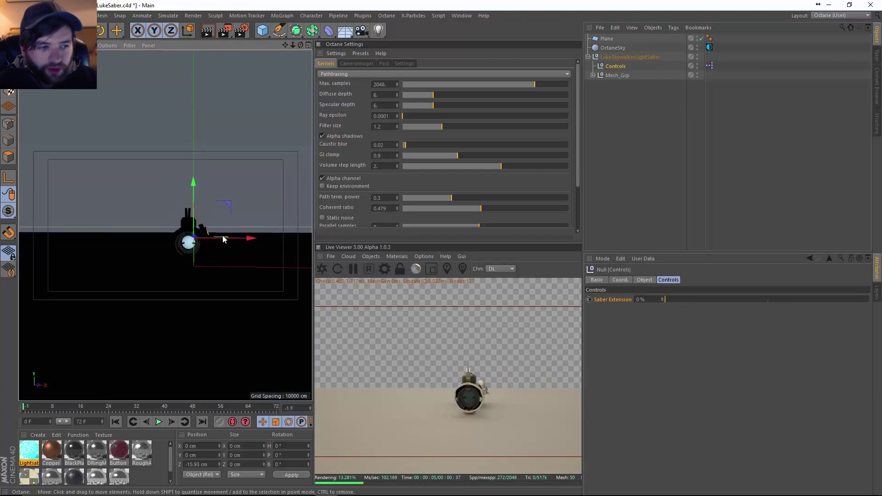
scroll(167, 246, "up", 10)
left_click_drag(167, 247, 161, 200, "alt")
scroll(160, 200, "up", 3)
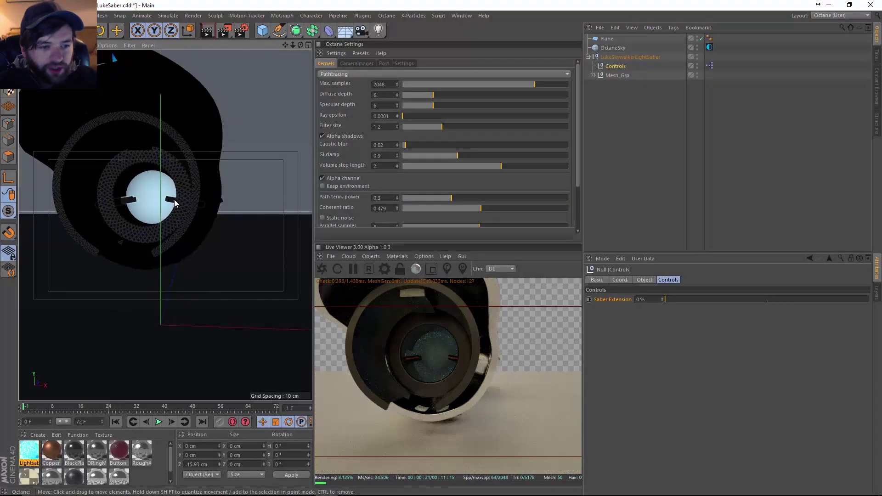
left_click_drag(171, 204, 133, 216, "alt")
scroll(131, 218, "down", 2)
scroll(132, 218, "down", 3)
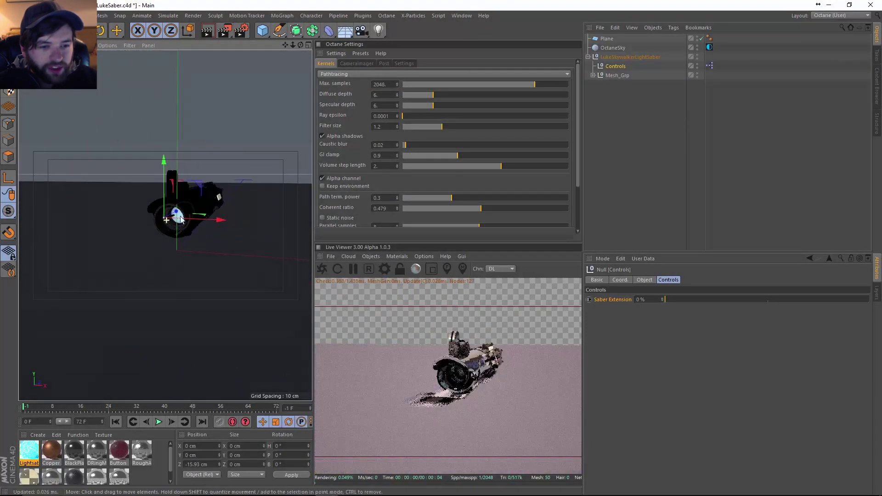
Extend the blade slightly and retract it to 0% to check its glow at the emitter opening.
left_click(673, 300)
mouse_move(673, 300)
left_mouse_down()
mouse_move(743, 301)
mouse_move(665, 299)
left_mouse_up()
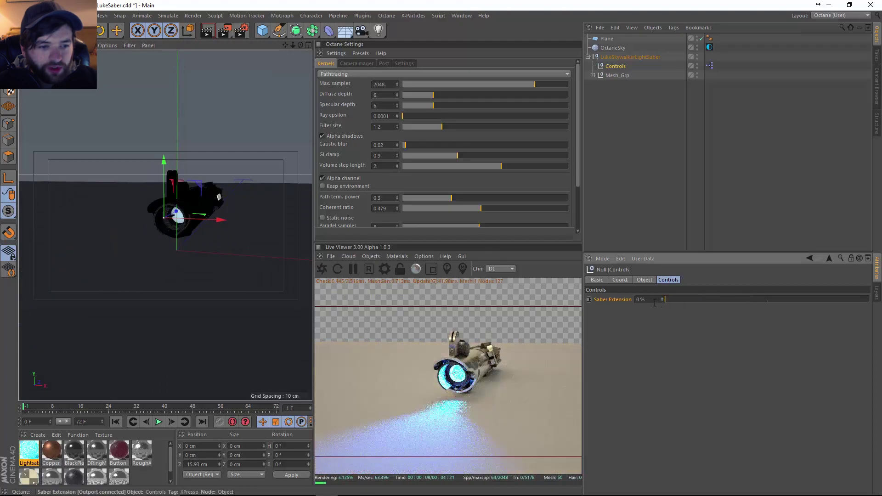
left_click_drag(186, 215, 216, 219, "alt")
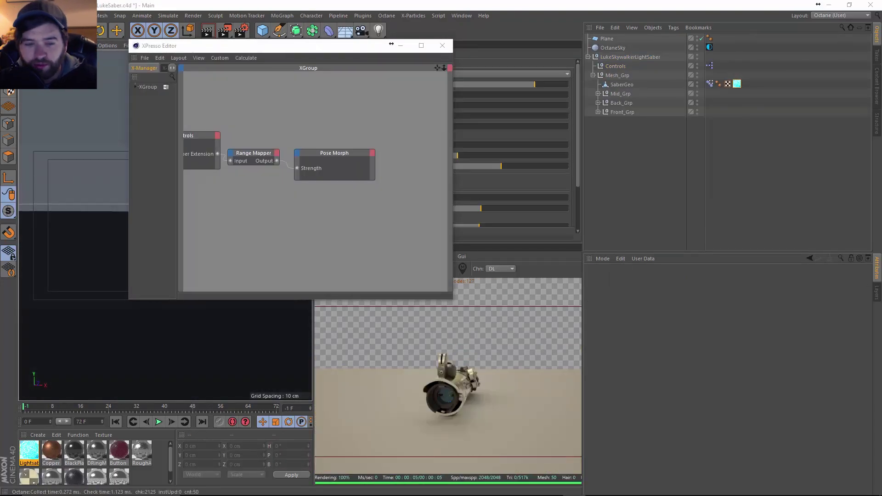
Add LightsaberMat's Texture Emission shader as a node in the Controls XPresso graph and give it a Power input port.
left_click(26, 452)
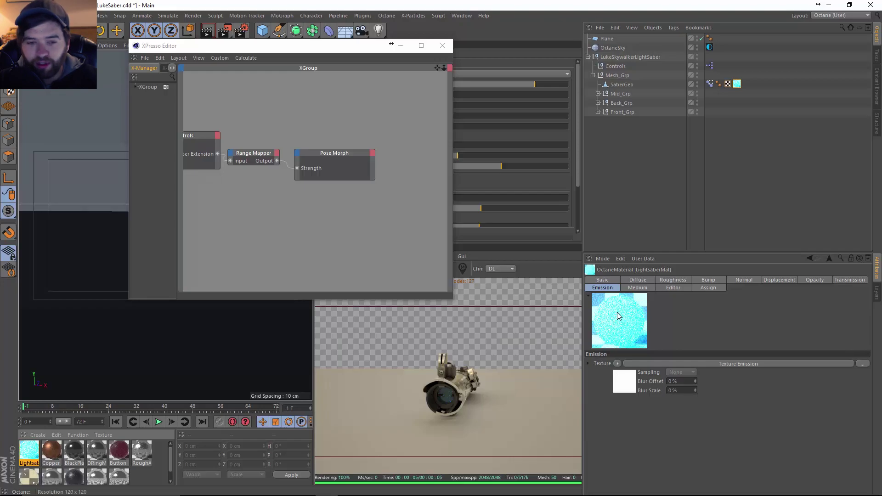
left_click(616, 389)
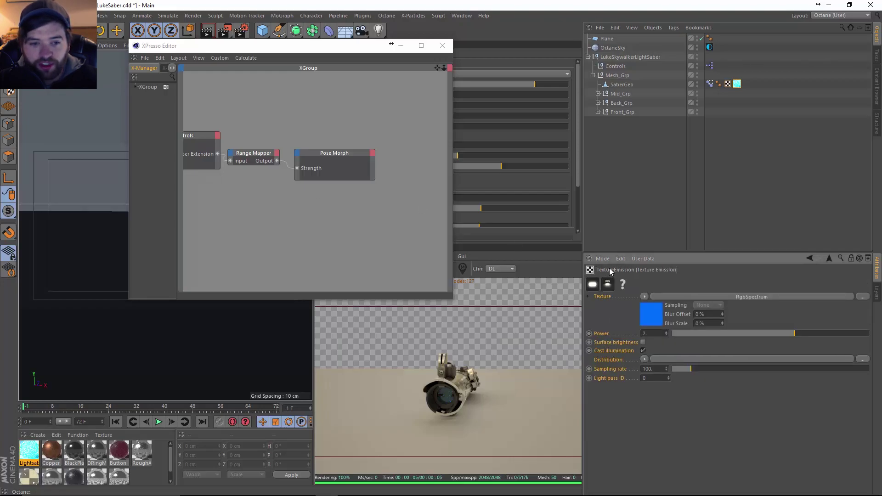
left_click_drag(427, 226, 331, 208)
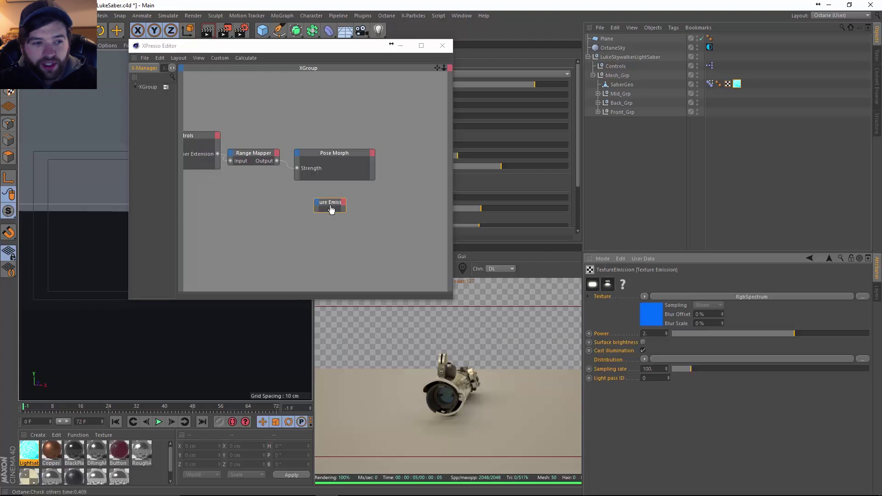
left_click(345, 215)
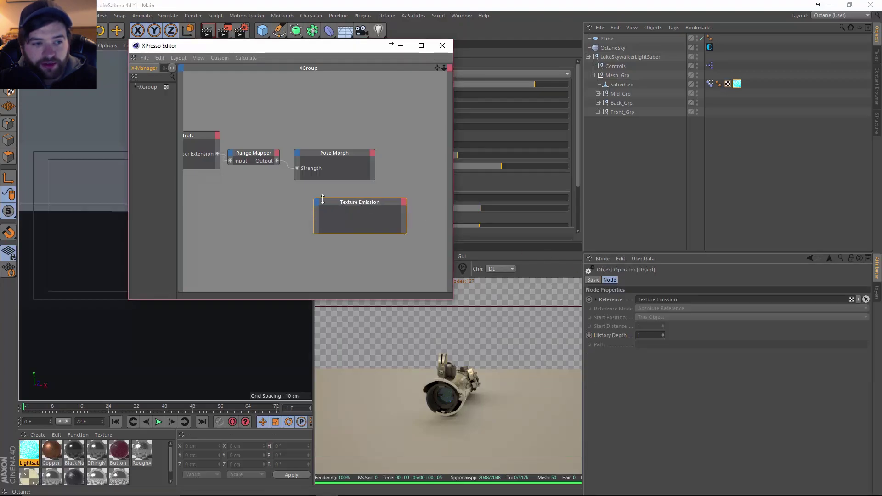
left_click(320, 208)
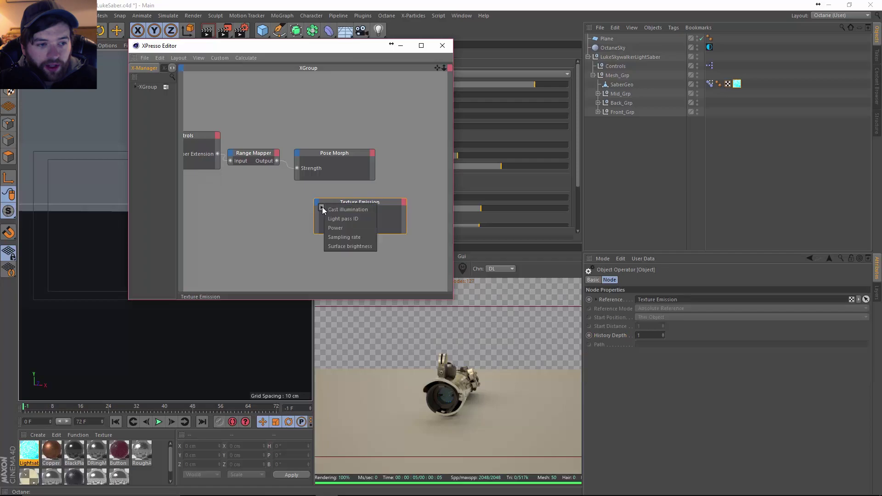
left_click(363, 227)
Duplicate the Range Mapper node and set the copy's Output Lower to 0 and Output Upper to 2.
middle_click_drag(273, 227, 318, 233)
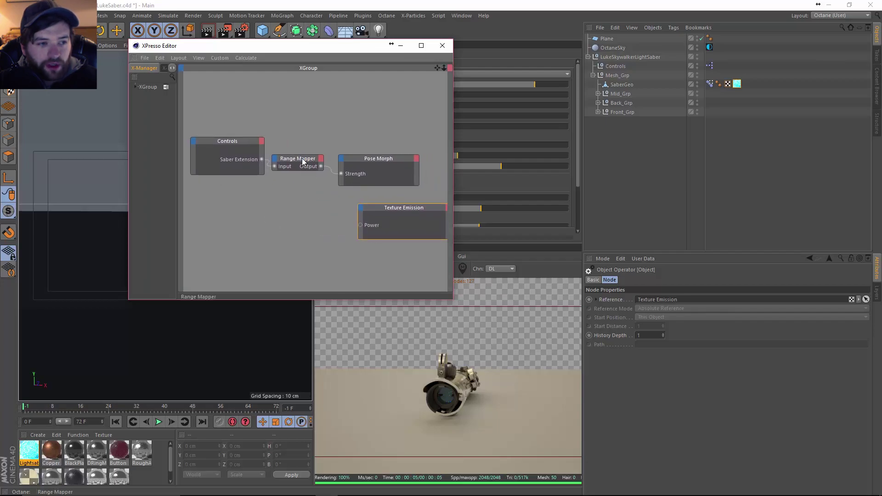
left_click_drag(302, 161, 303, 200, "ctrl")
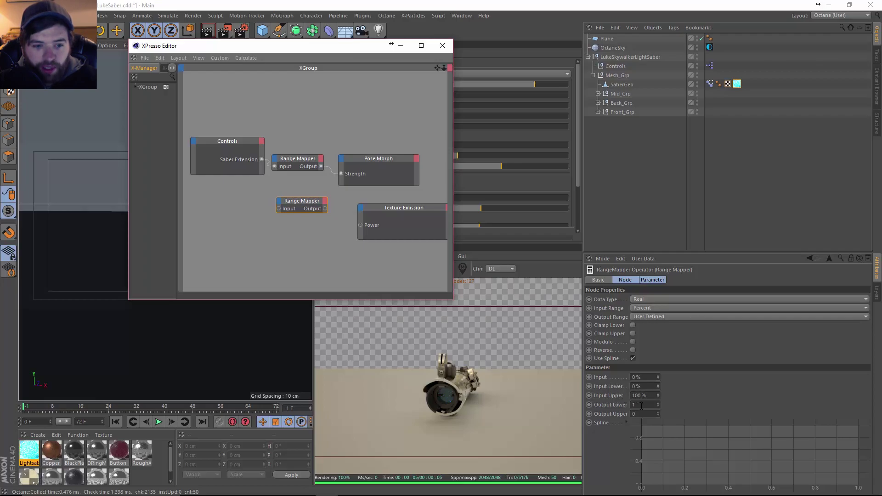
left_click(641, 404)
type("0")
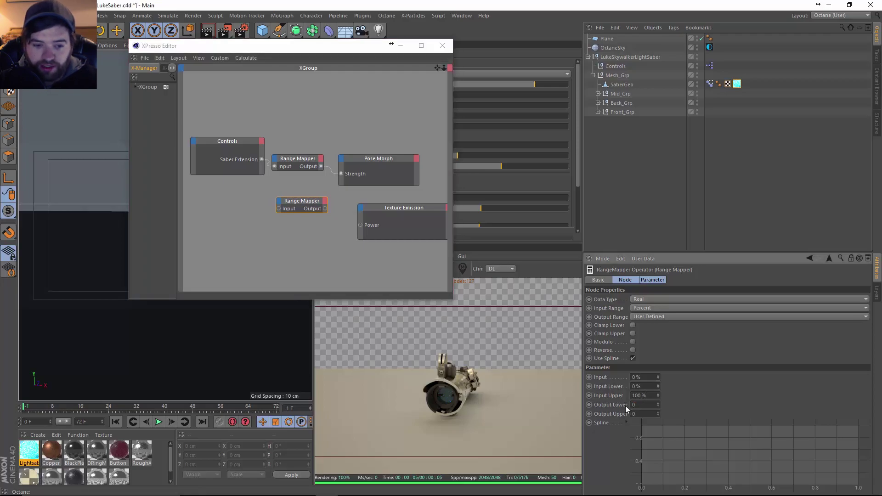
key("Tab")
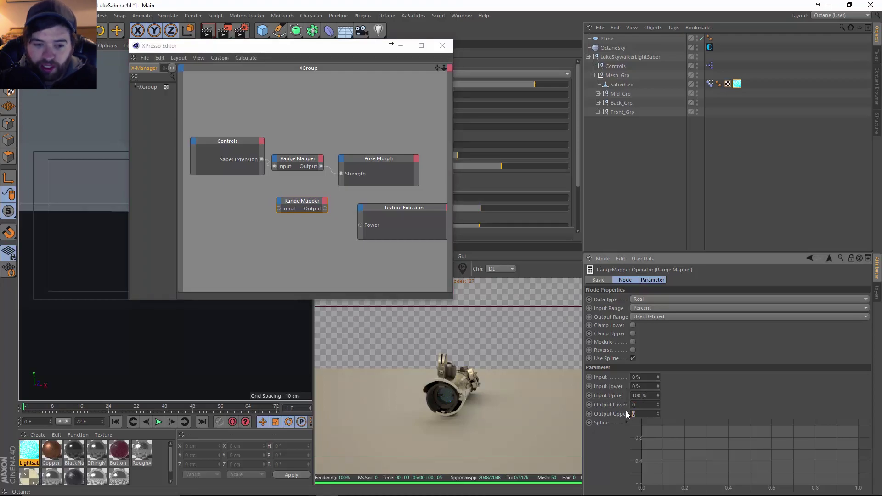
Check the Power in LightsaberMat's Texture Emission and test the Controls null's Saber Extension, leaving it at 0%.
left_click(28, 455)
left_click(617, 386)
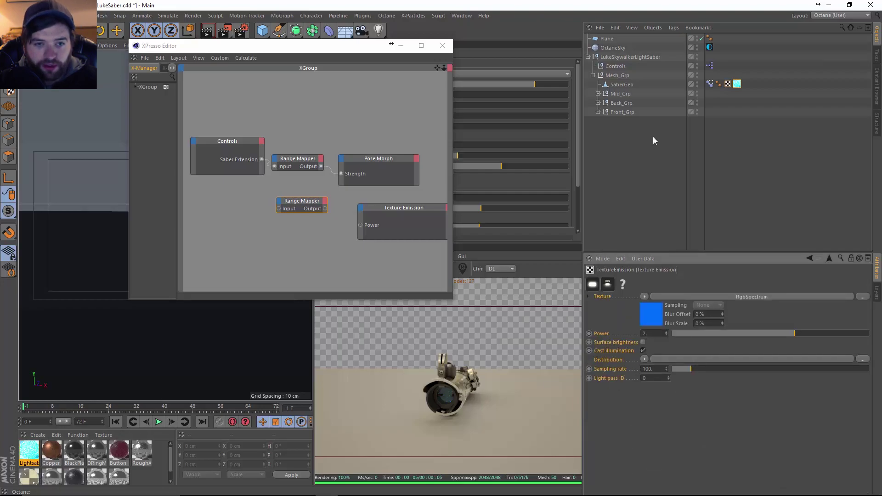
left_click(710, 66)
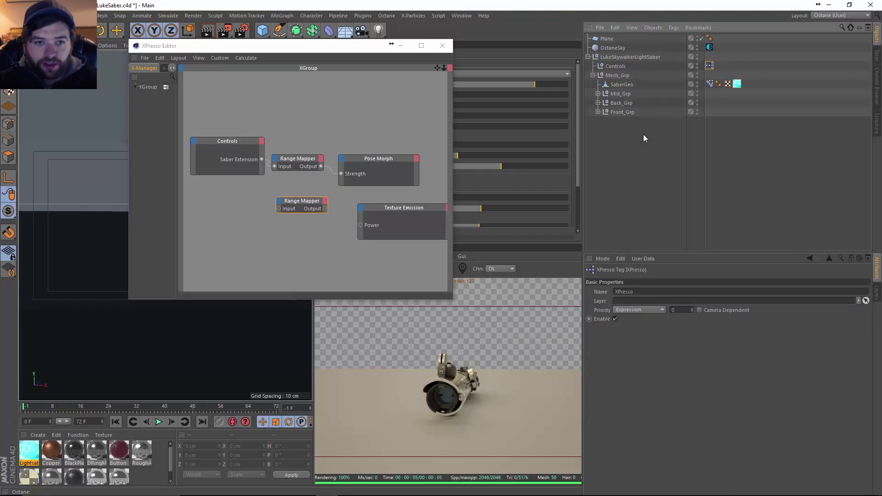
left_click(616, 65)
left_click(668, 279)
mouse_move(667, 303)
left_mouse_down()
mouse_move(823, 306)
mouse_move(652, 310)
left_mouse_up()
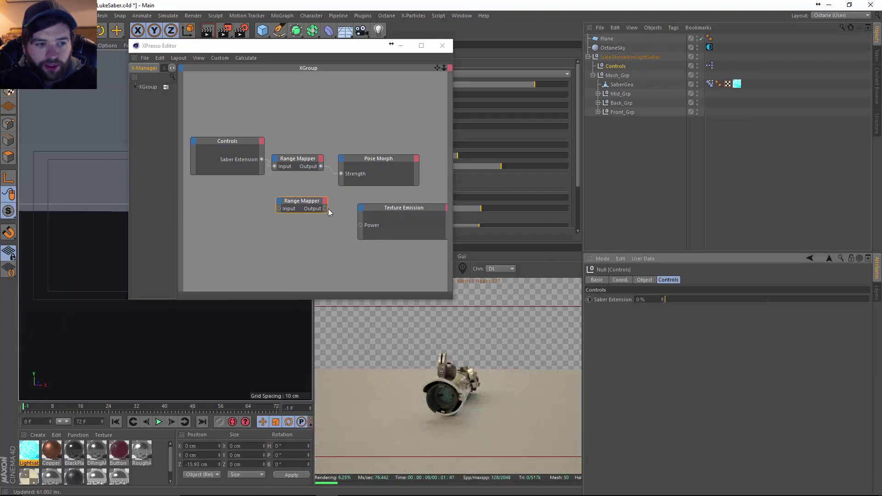
Wire Saber Extension into the duplicated Range Mapper's Input and its Output into the Texture Emission's Power.
left_click_drag(325, 209, 361, 227)
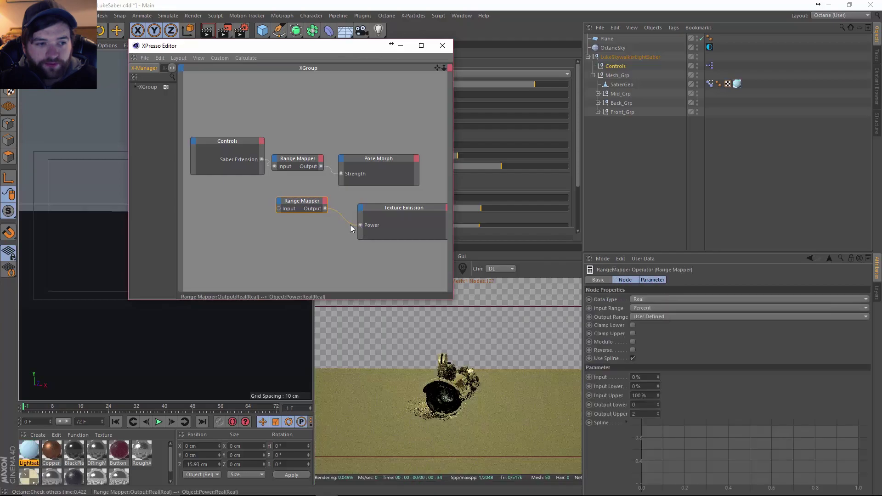
left_click_drag(261, 162, 260, 161)
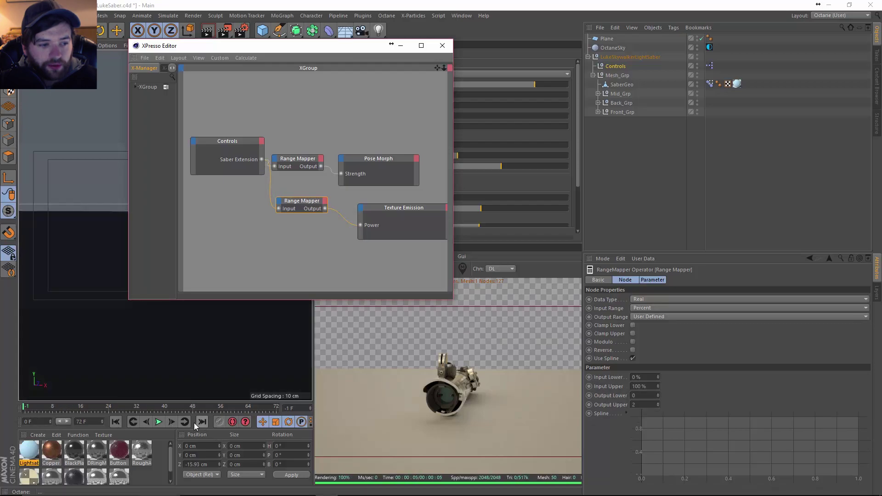
Return the timeline to frame 0 and test the Controls null's Saber Extension at 13%.
left_click(115, 422)
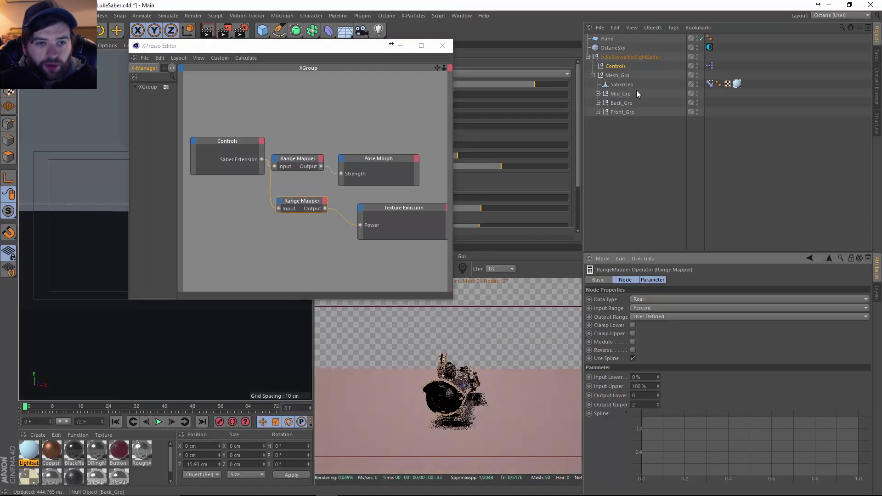
left_click(616, 66)
left_click_drag(666, 299, 691, 302)
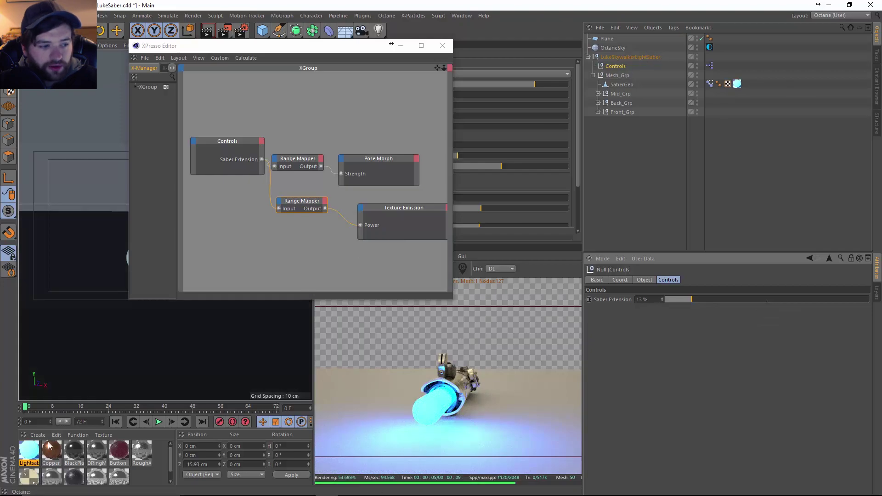
Check the Power in LightsaberMat's Texture Emission, try lowering it by hand, and undo that change.
left_click(33, 454)
double_click(33, 454)
left_click_drag(274, 63, 628, 20)
left_click(707, 52)
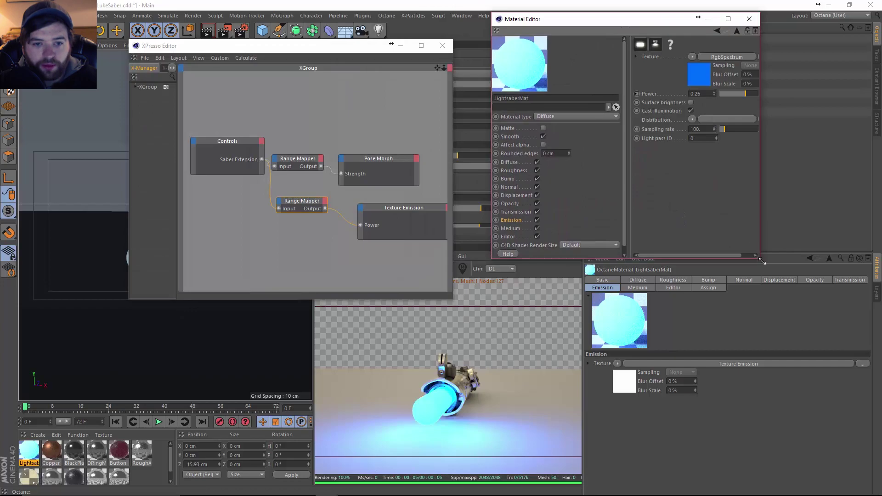
left_click_drag(761, 258, 819, 199)
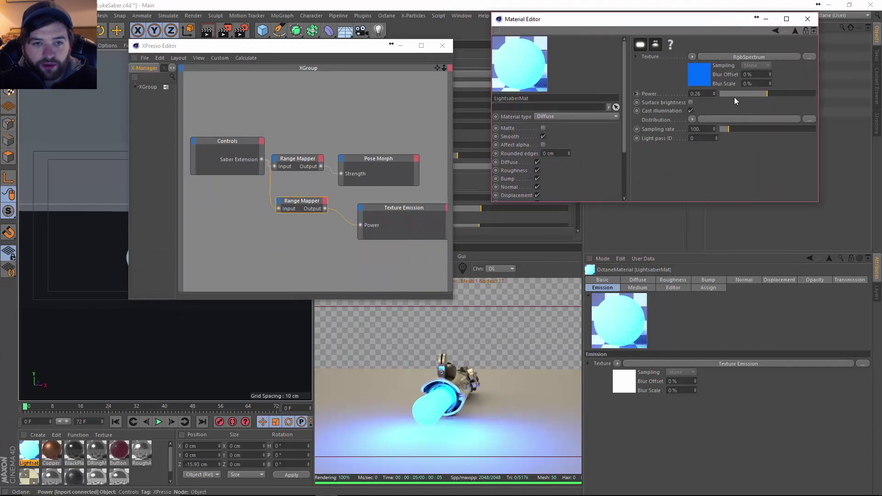
left_click_drag(734, 98, 720, 98)
key("ctrl+z")
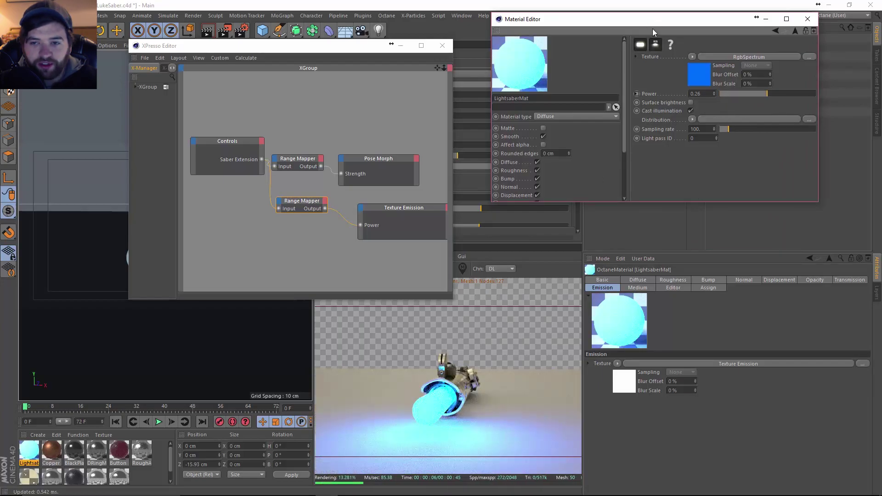
left_click(807, 19)
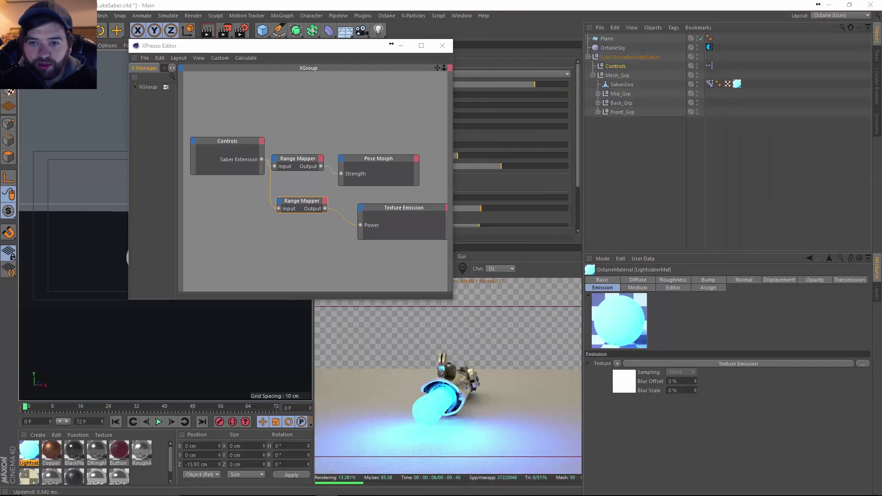
Test the Controls null's Saber Extension at 100%, then close the XPresso Editor and inspect the extended blade and hilt.
left_click(615, 66)
left_click_drag(745, 304, 851, 308)
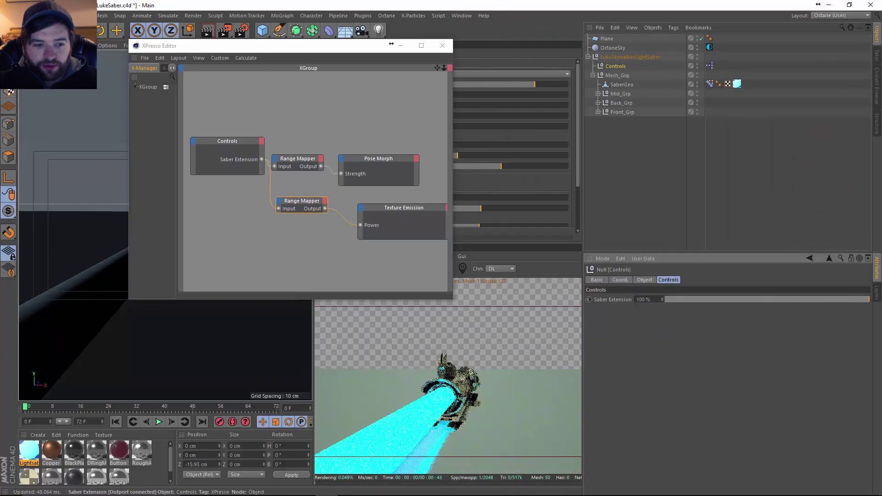
left_click(442, 45)
left_click_drag(263, 294, 123, 248, "alt")
left_click_drag(247, 255, 128, 257, "alt")
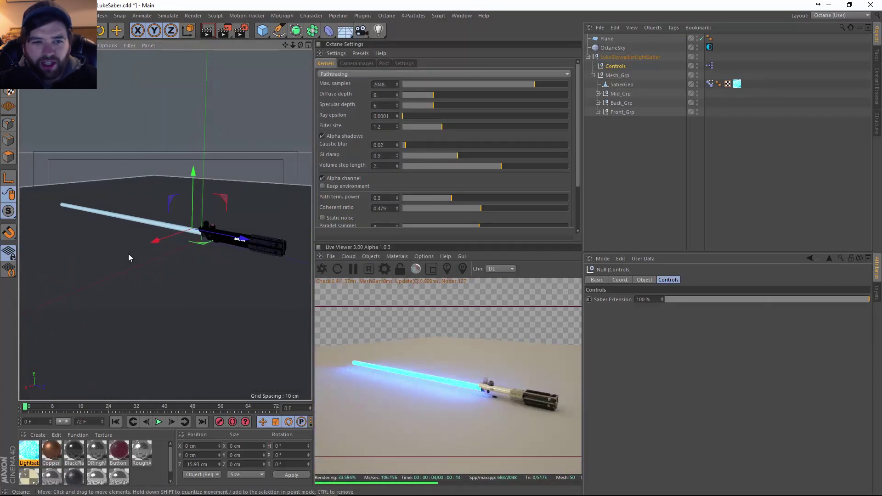
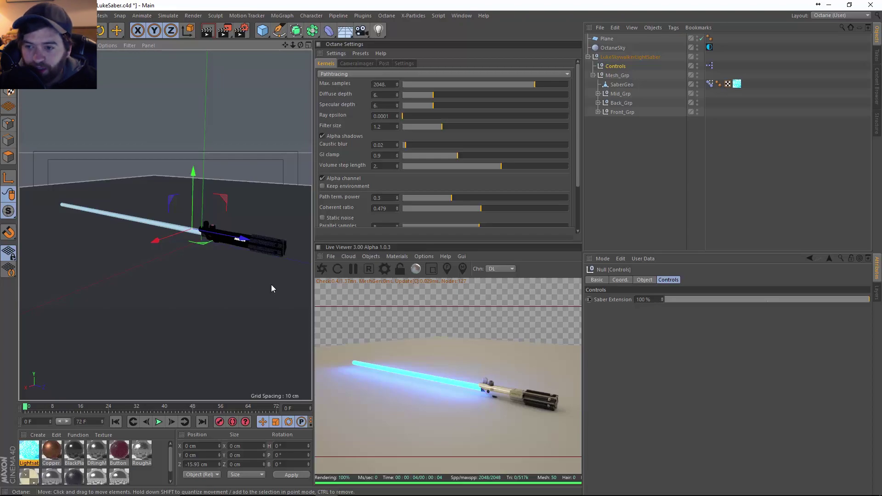
scroll(264, 254, "up", 5)
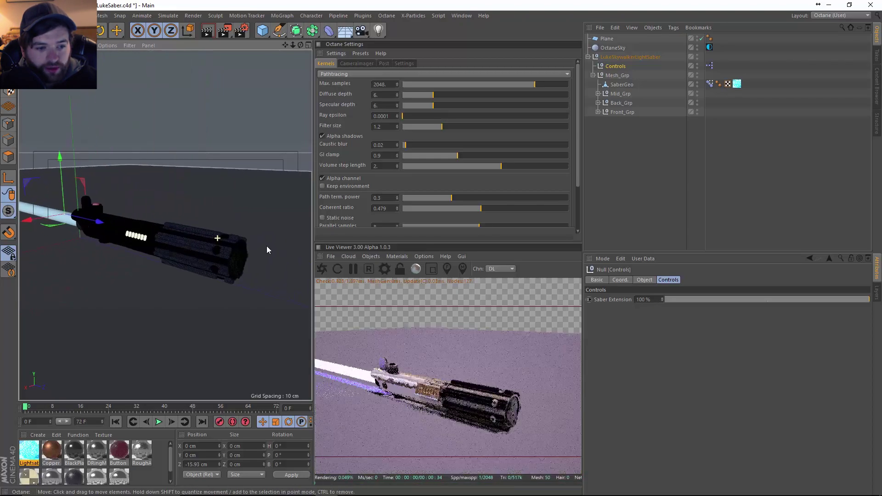
scroll(252, 249, "up", 4)
mouse_move(210, 253)
left_mouse_down("alt")
mouse_move(238, 260)
mouse_move(181, 258)
mouse_move(181, 247)
mouse_move(220, 247)
left_mouse_up("alt")
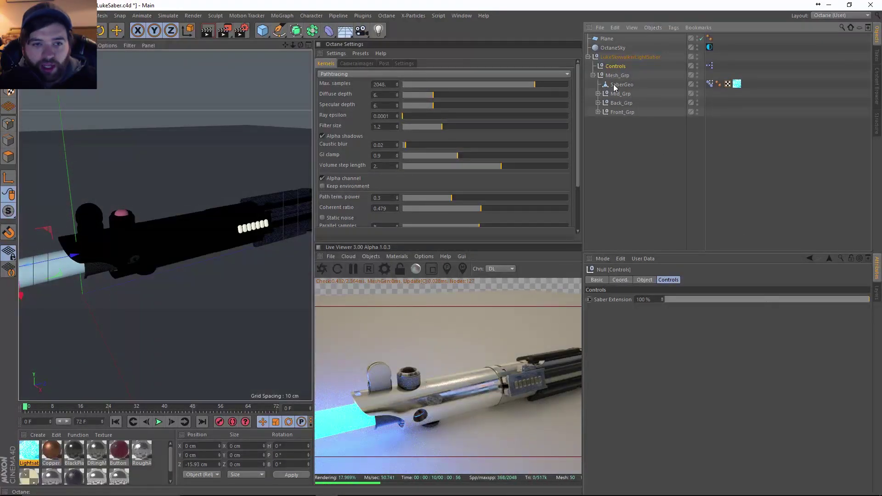
Set Saber Extension to 0% and collapse the Mesh_Grp hierarchy, leaving nothing selected.
left_click_drag(691, 298, 653, 302)
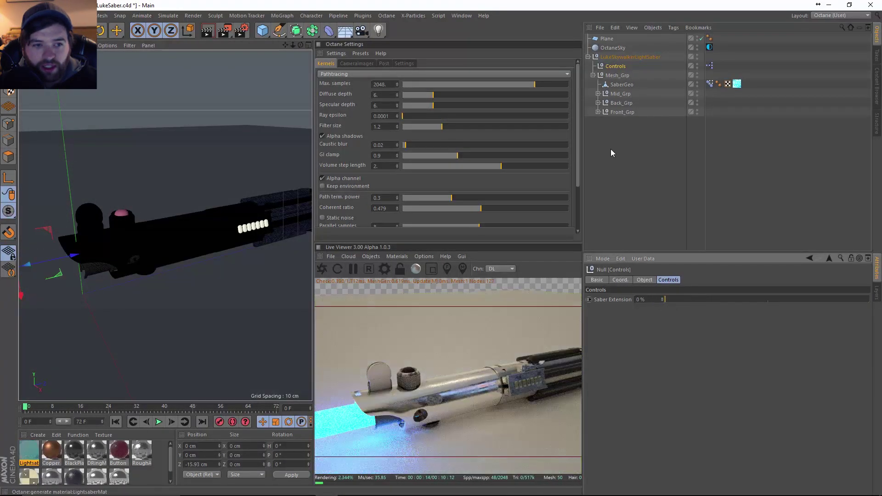
left_click(593, 75)
left_click(637, 152)
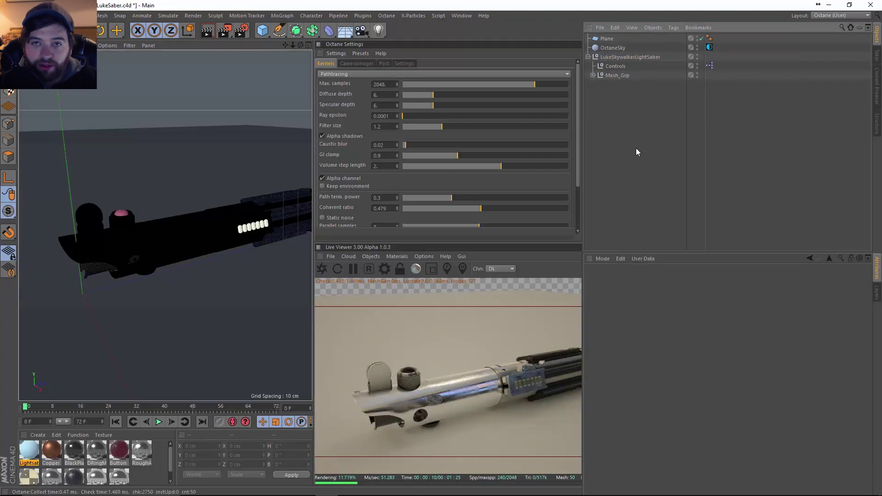
Delete the OctaneSky and add an Octane Targetted Arealight in its place.
scroll(205, 237, "down", 5)
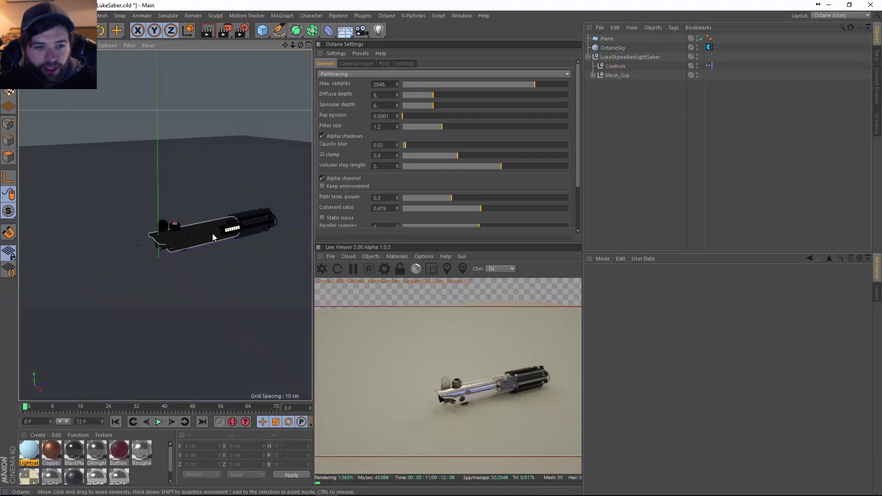
left_click(610, 48)
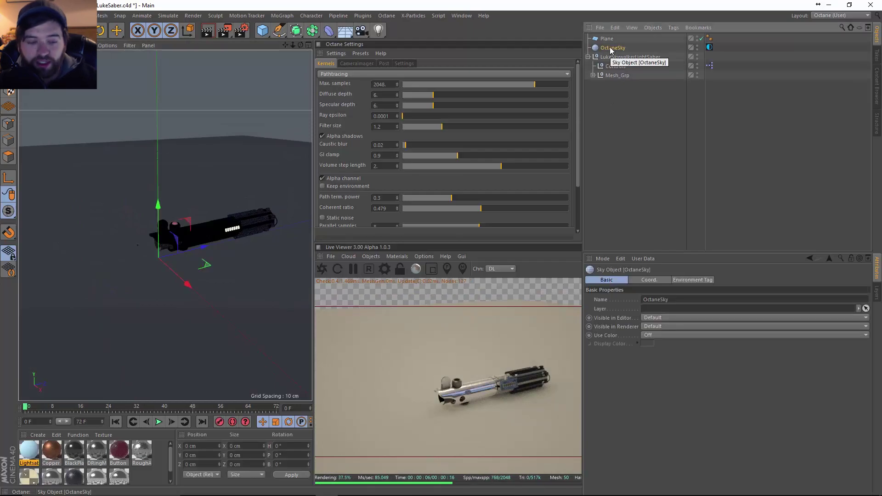
key("Delete")
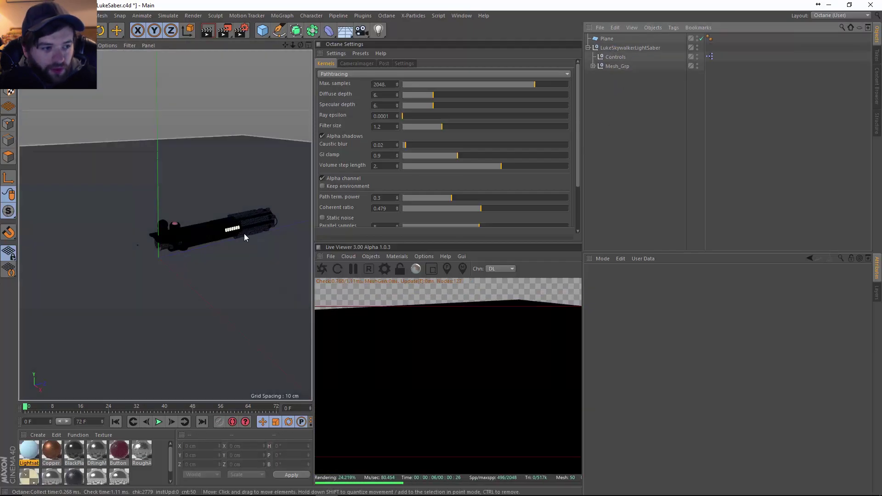
middle_click_drag(244, 233, 201, 238, "alt")
left_click(371, 257)
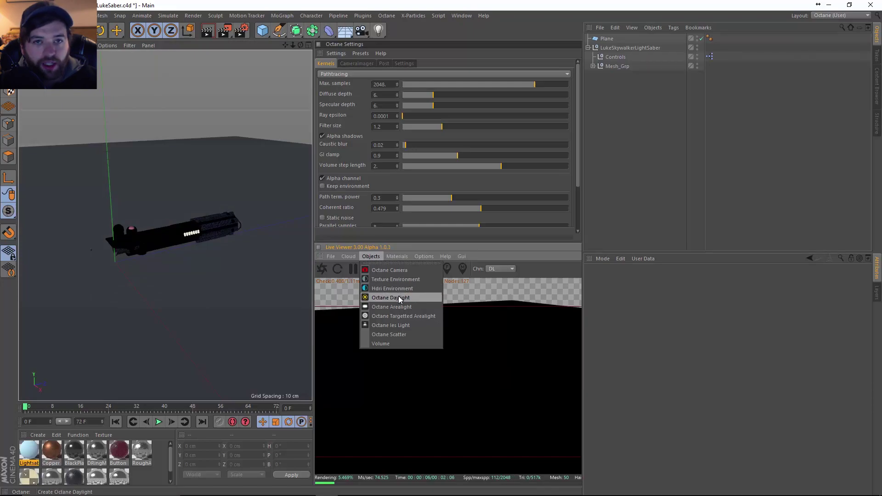
left_click(387, 316)
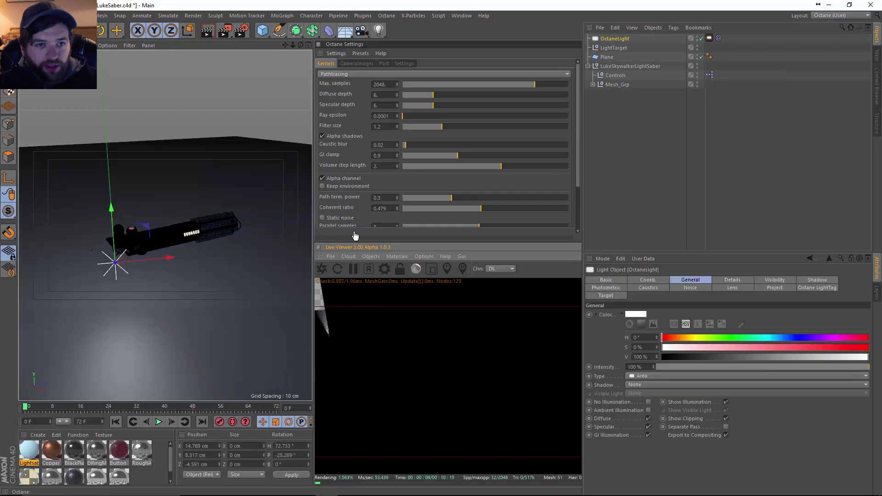
Move the LightTarget near the hilt and raise OctaneLight above the saber to about X 36, Y 104, Z -11 cm.
left_click(613, 47)
left_click_drag(115, 262, 230, 178)
left_click(615, 38)
left_click_drag(224, 226, 151, 211)
right_click_drag(151, 210, 223, 236, "alt")
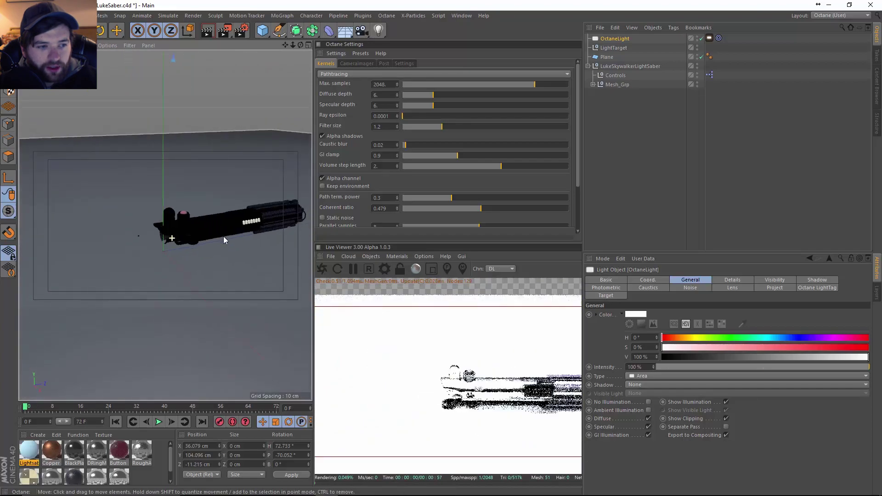
Create a new Octane material and name it Ground.
left_click(34, 435)
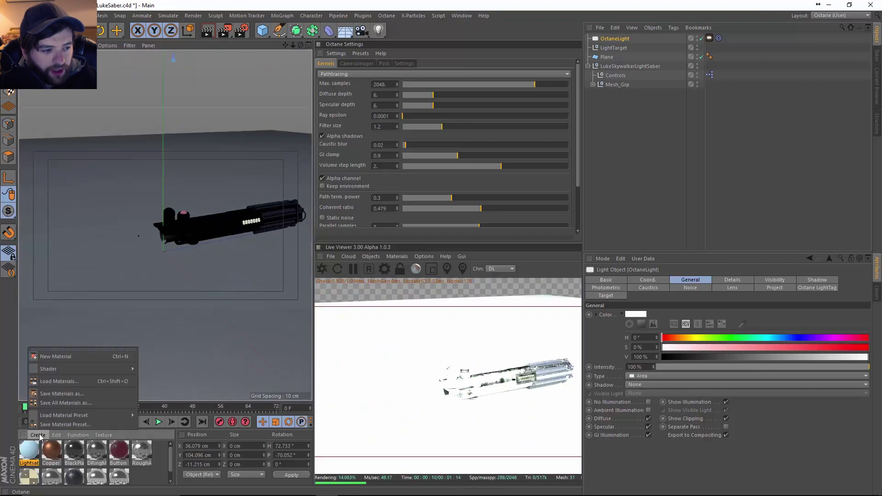
mouse_move(73, 369)
mouse_move(171, 346)
left_click(239, 344)
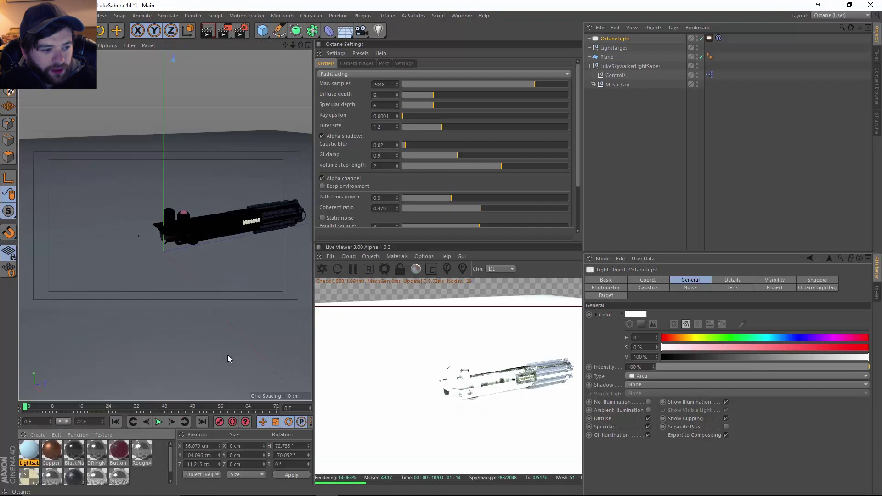
double_click(29, 463)
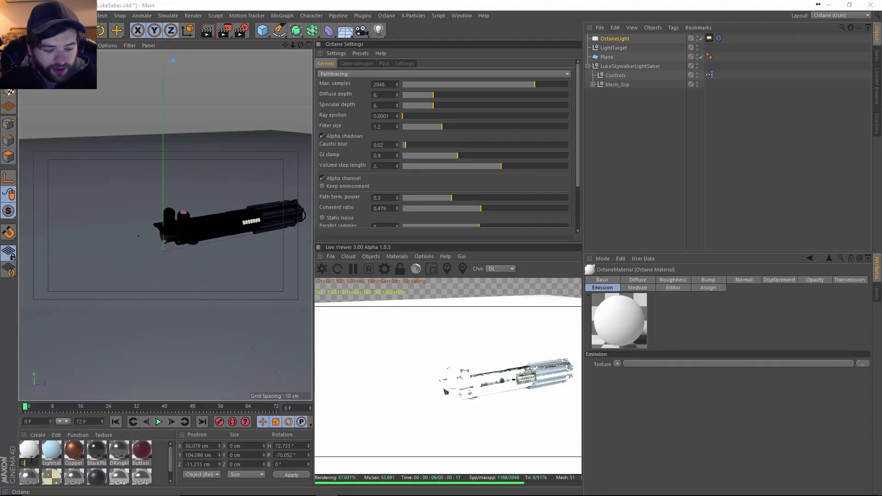
type("Ground")
key("Return")
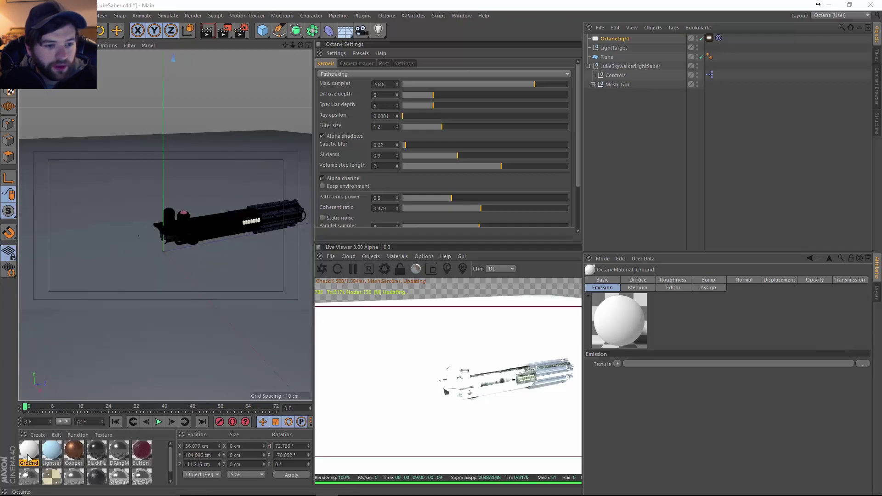
Set the Ground material's type to Glossy and its Diffuse colour to a dark grey with 11% value.
double_click(29, 450)
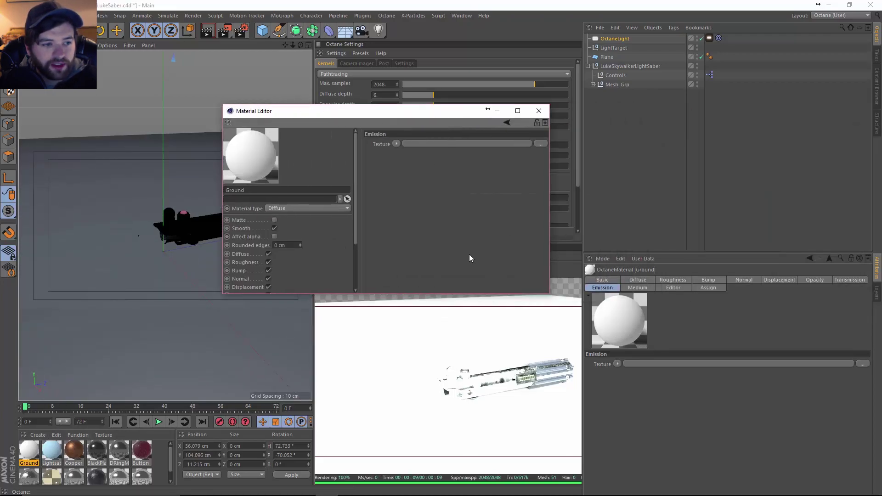
left_click(300, 228)
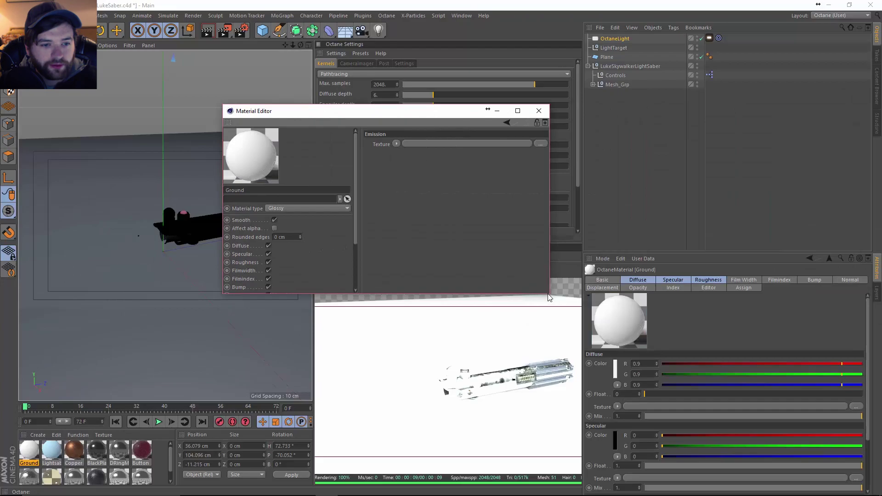
left_click_drag(549, 295, 548, 378)
left_click(240, 246)
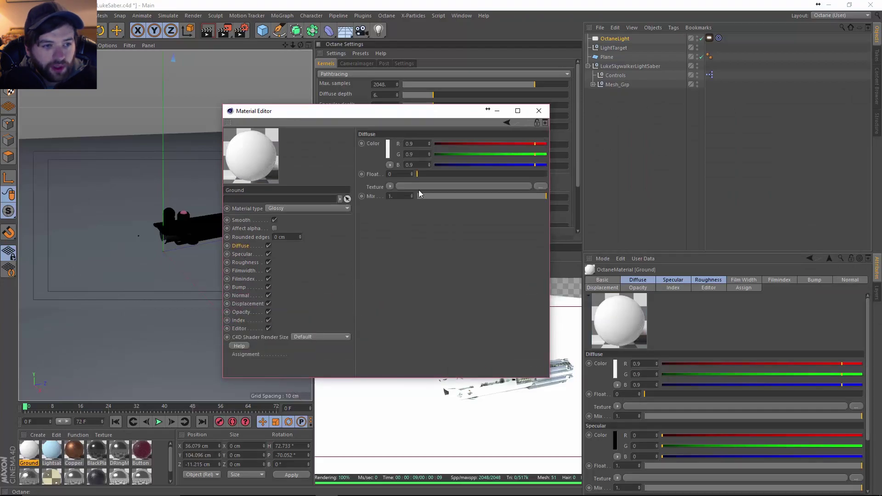
left_click(387, 151)
left_click(373, 168)
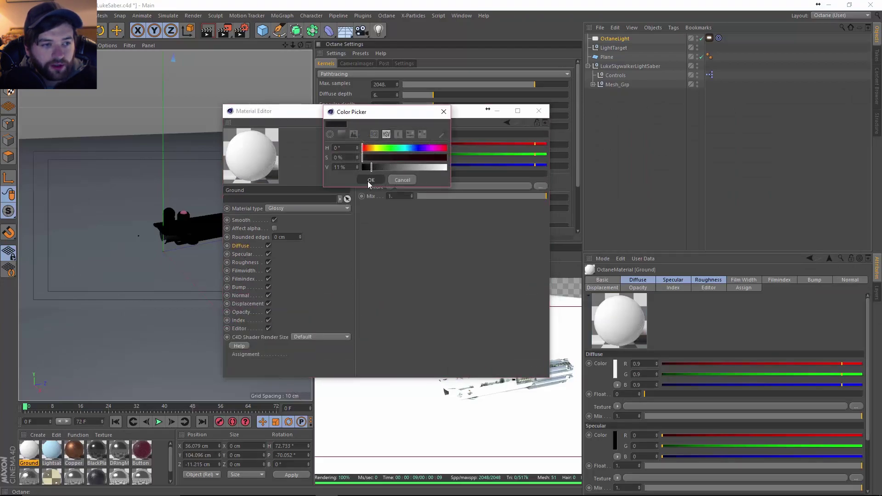
left_click(370, 180)
Load GW_Metal.jpg from GeneralTextures as an Octane ImageTexture in Ground's Roughness, without copying it to the project location.
left_click(391, 188)
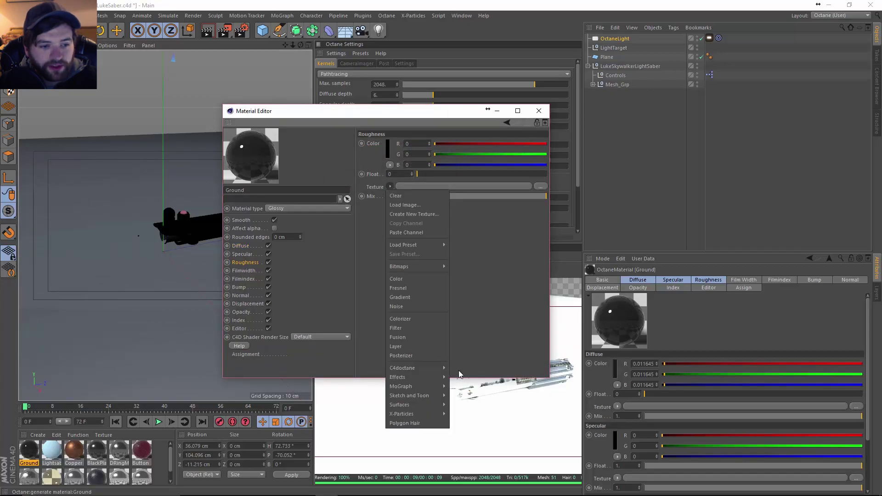
mouse_move(425, 378)
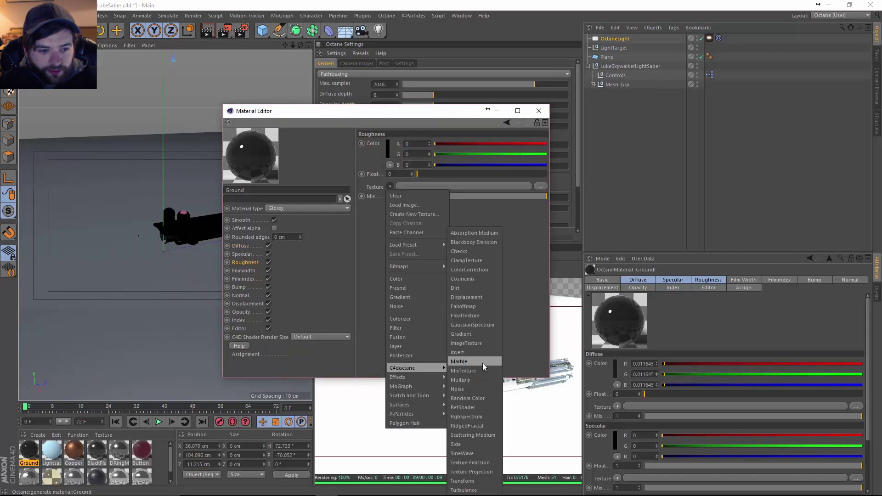
left_click(480, 343)
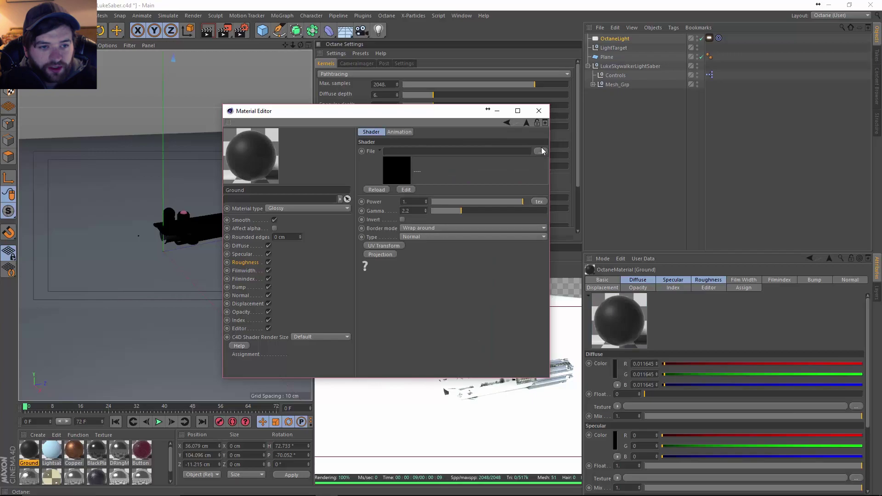
left_click(540, 151)
left_click_drag(720, 166, 742, 307)
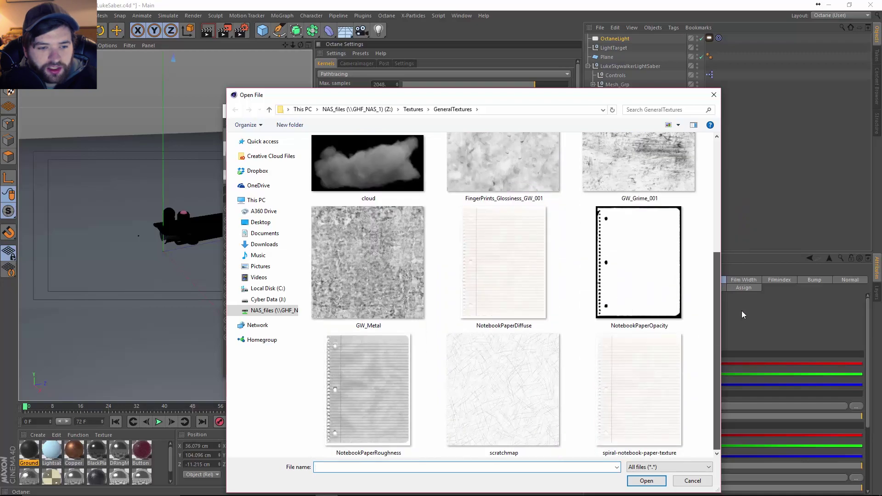
left_click_drag(743, 315, 742, 310)
left_click(427, 289)
left_click(643, 480)
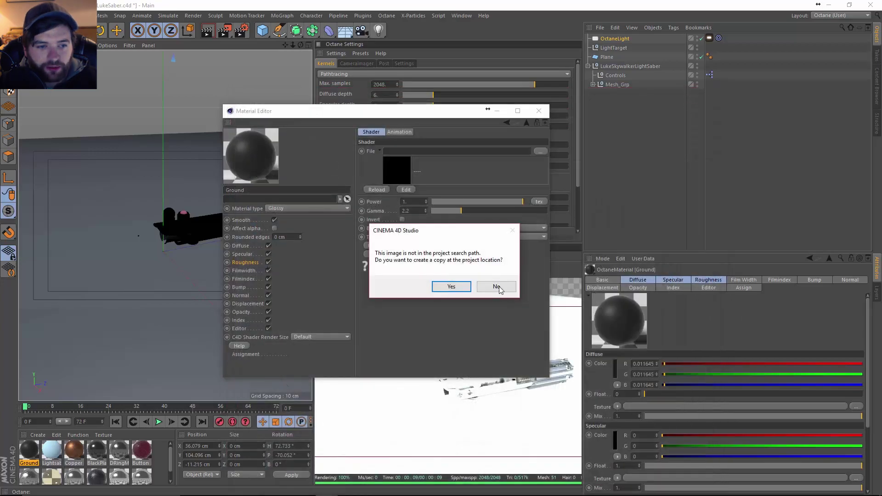
left_click(499, 289)
Assign the Ground material to the Plane and frame the hilt and floor with the Material Editor moved aside.
left_click_drag(418, 116, 360, 105)
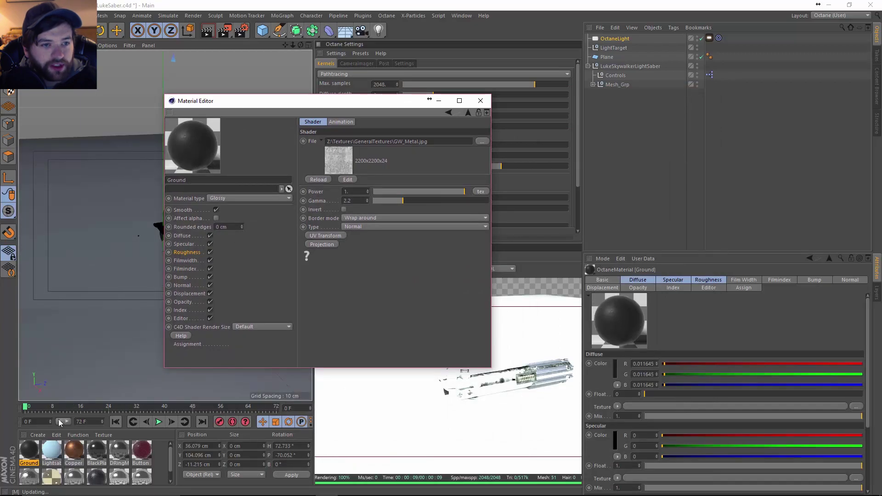
left_click_drag(28, 454, 622, 144)
left_click_drag(606, 60, 607, 58)
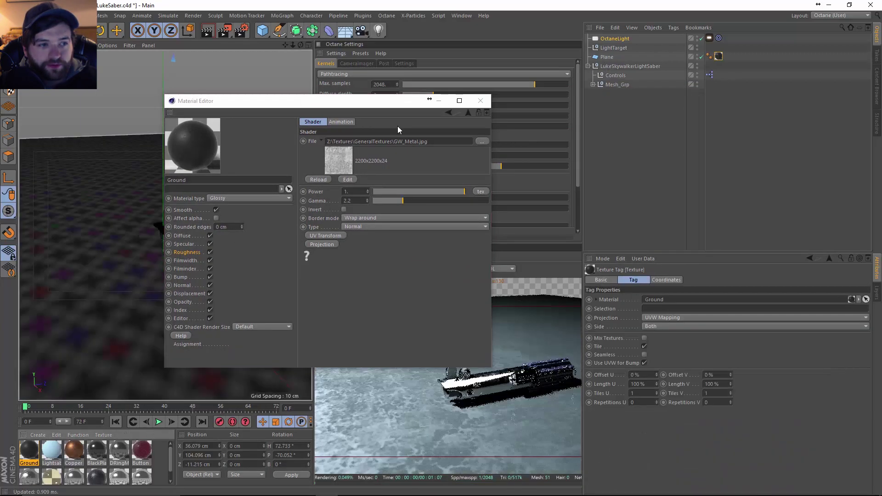
left_click_drag(345, 106, 600, 36)
right_click_drag(180, 230, 242, 256, "alt")
left_click_drag(243, 255, 303, 239, "alt")
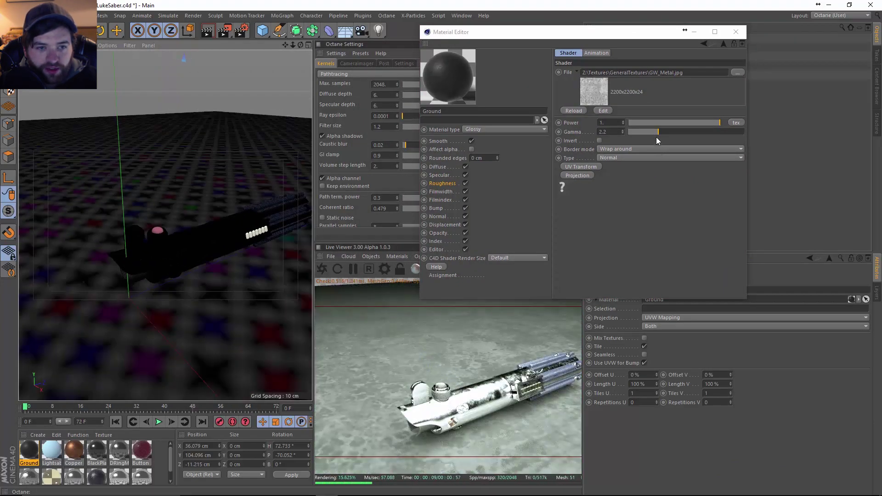
Try raising the gamma of the Ground Roughness image texture to about 4.79.
left_click_drag(657, 132, 743, 131)
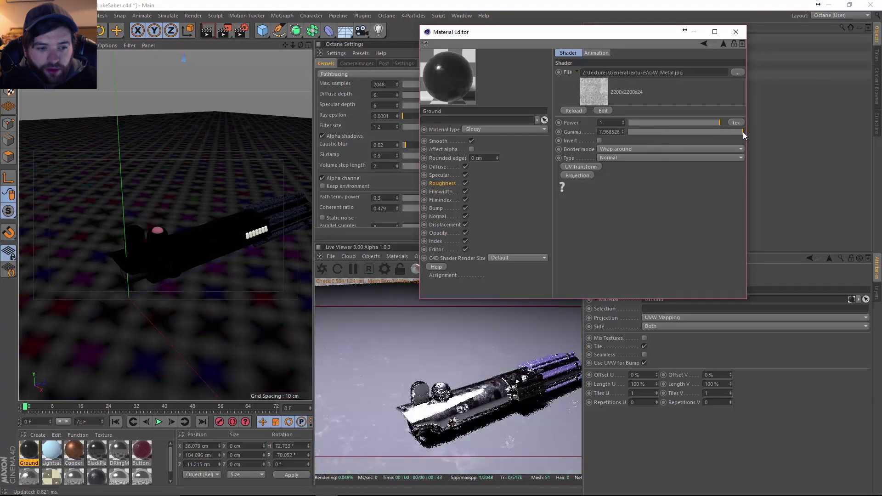
left_click(697, 131)
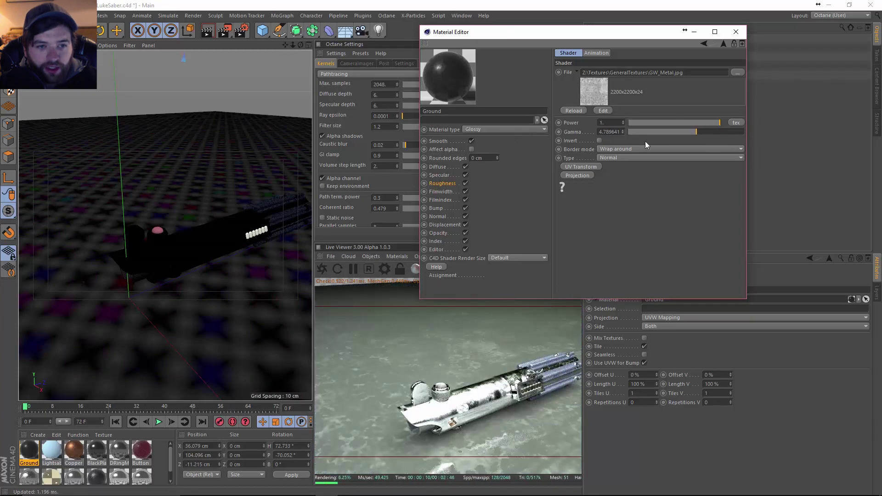
mouse_move(679, 125)
left_mouse_down()
mouse_move(670, 126)
mouse_move(696, 122)
left_mouse_up()
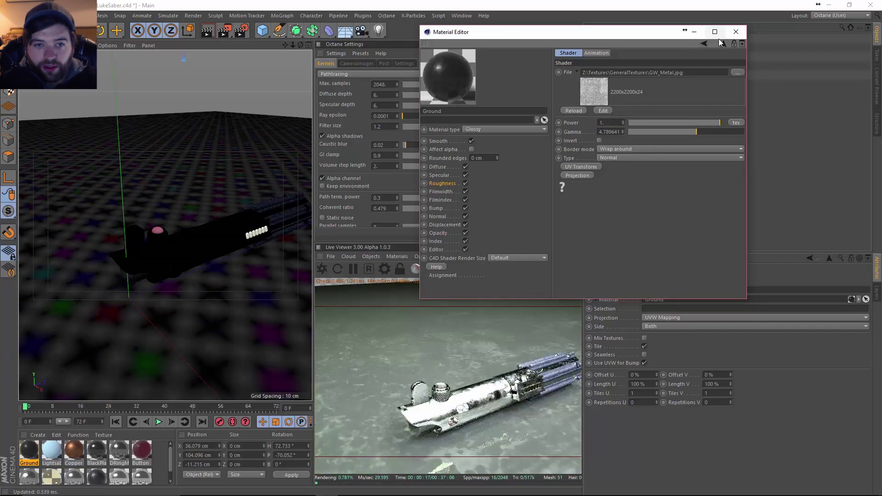
Wrap the Roughness image texture in an Octane Multiply shader and use an RgbSpectrum as its Texture1.
left_click(722, 42)
left_click(587, 108)
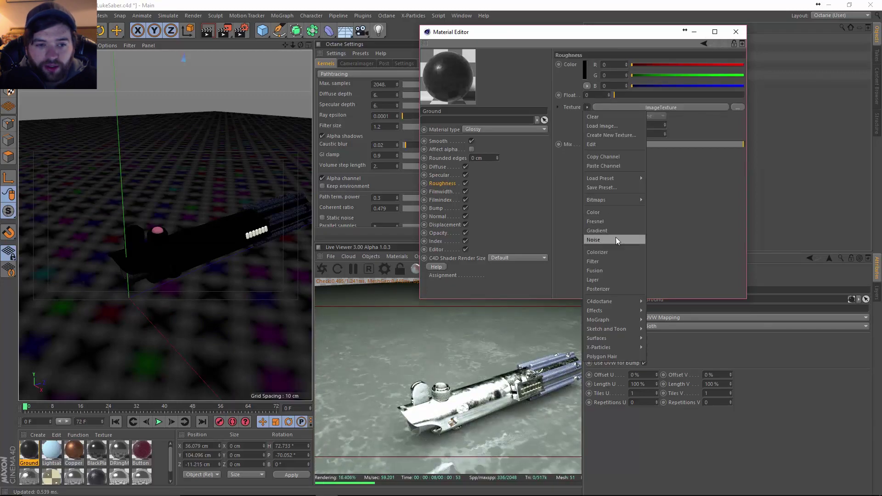
mouse_move(621, 301)
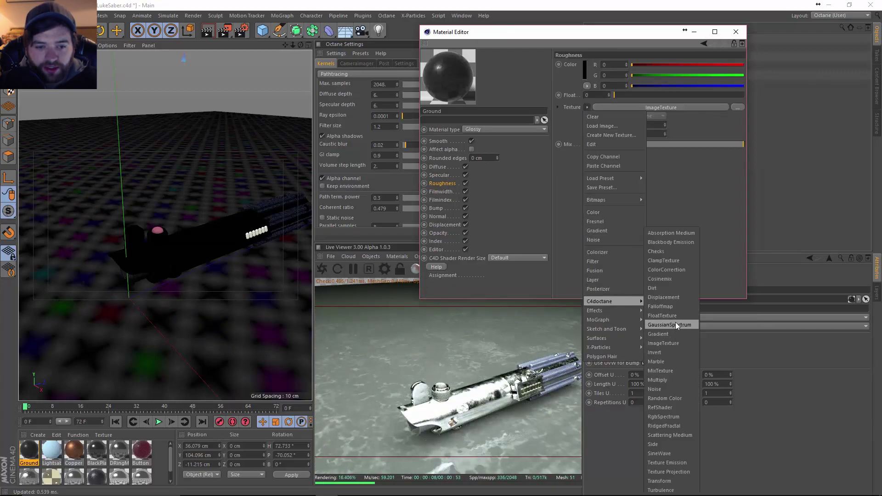
left_click(674, 371)
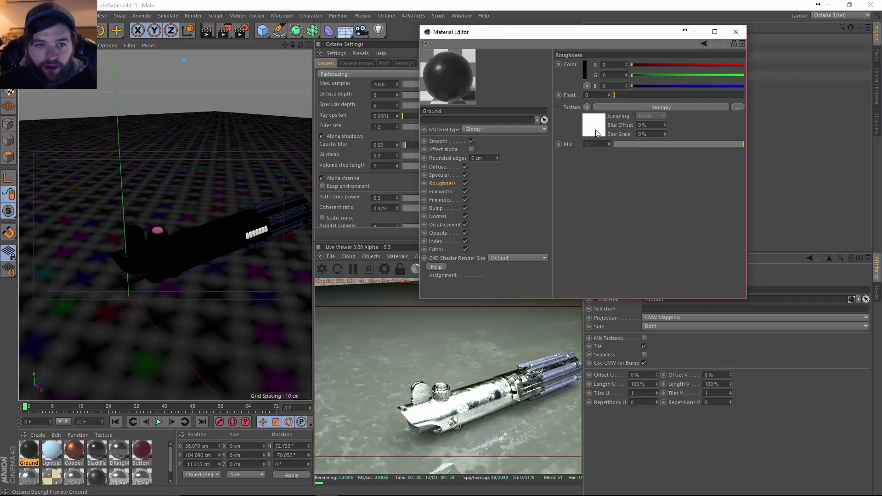
left_click(590, 54)
mouse_move(620, 241)
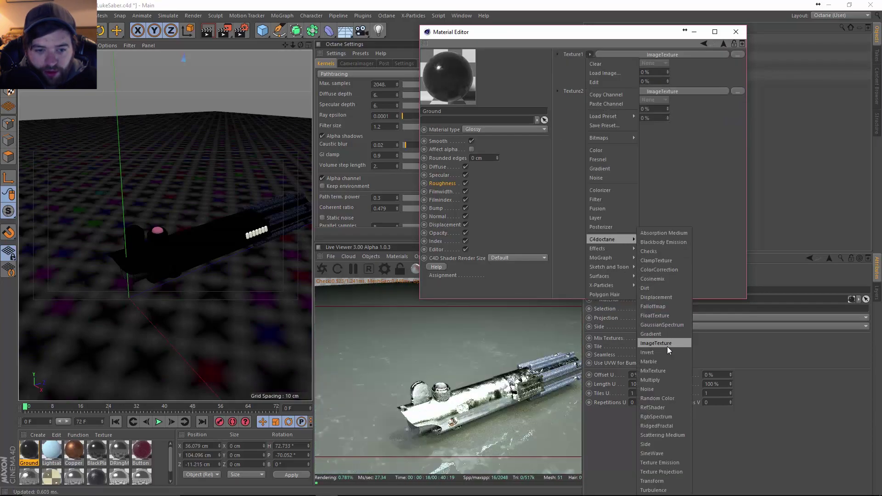
left_click(665, 418)
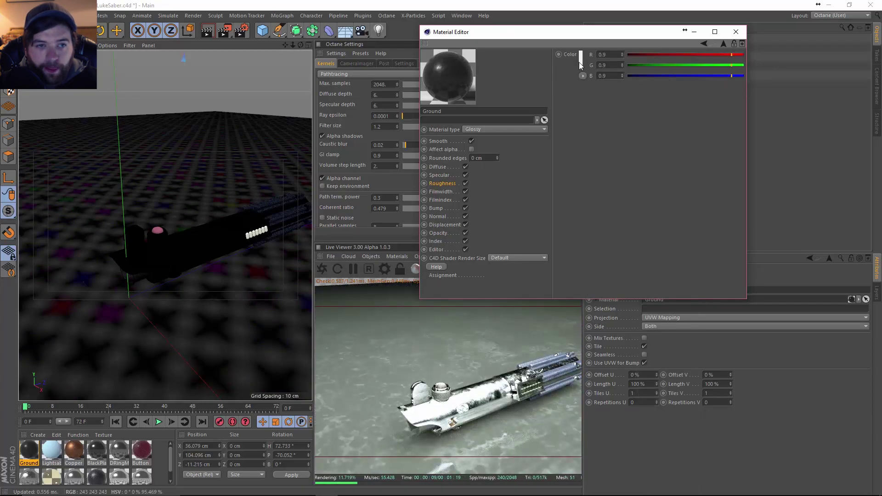
Darken the Roughness RgbSpectrum colour to about 0.089 per channel and check the floor reflections from a higher angle.
left_click(580, 63)
left_click(583, 83)
left_click(561, 96)
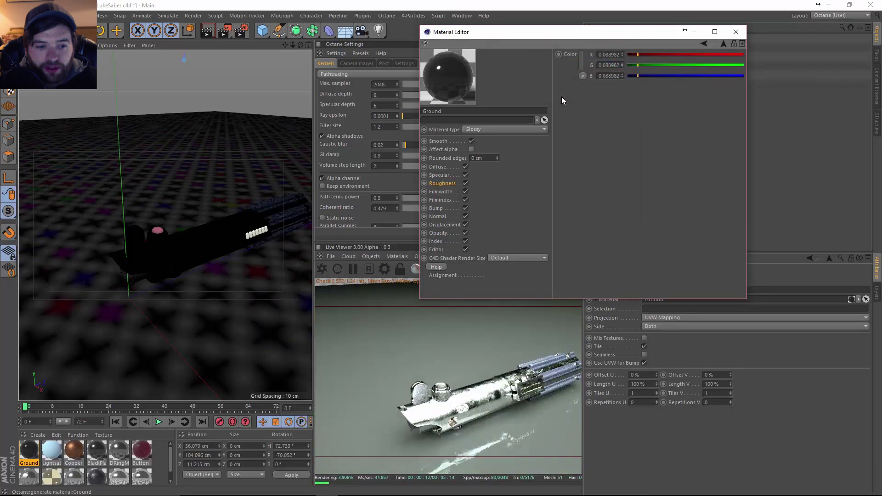
left_click(722, 44)
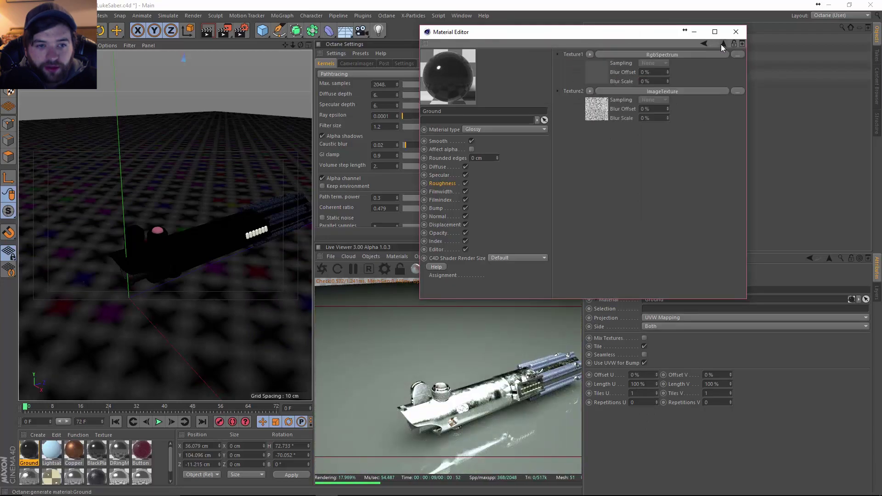
left_click_drag(209, 313, 239, 325, "alt")
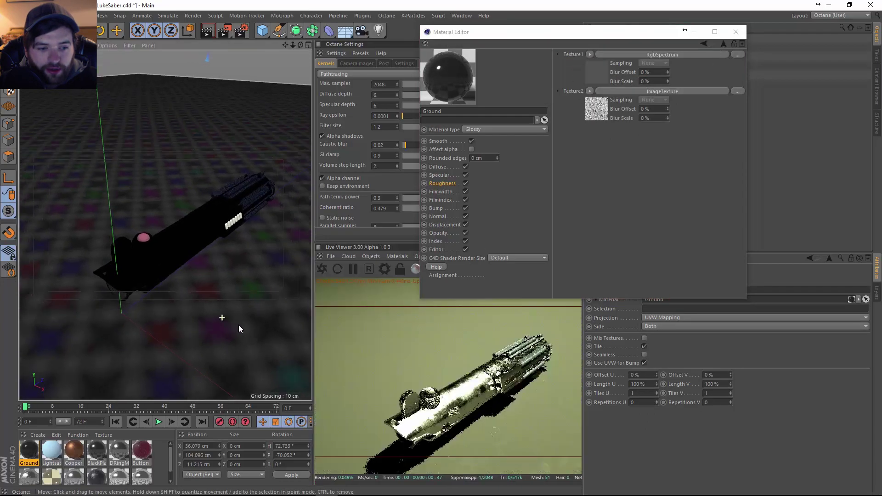
Set the gamma of the GW_Metal.jpg image texture inside the Roughness Multiply to 2.2.
left_click(606, 111)
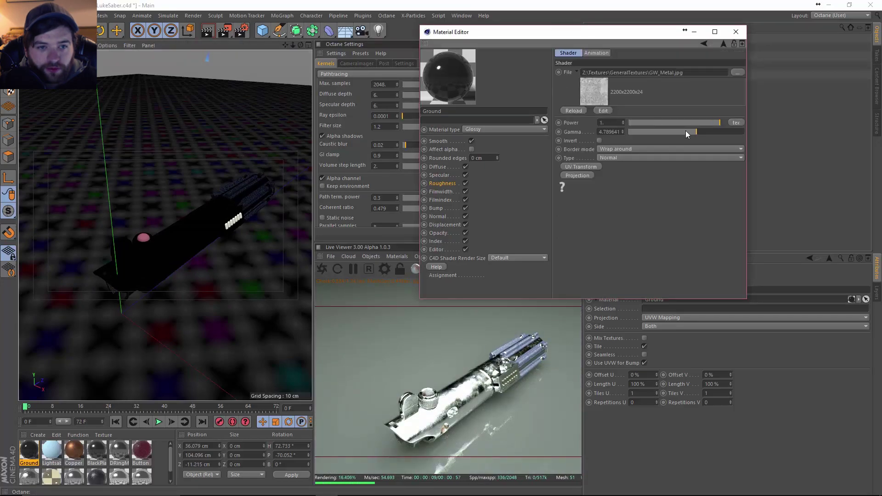
left_click_drag(685, 131, 655, 132)
double_click(611, 131)
type("2.2")
key("Return")
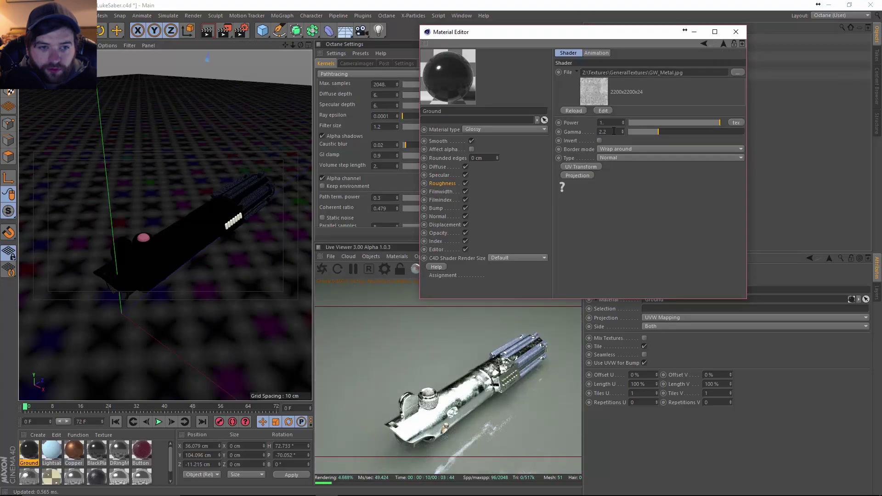
Lighten the Roughness RgbSpectrum colour to a grey of about 0.448 per channel.
left_click(725, 44)
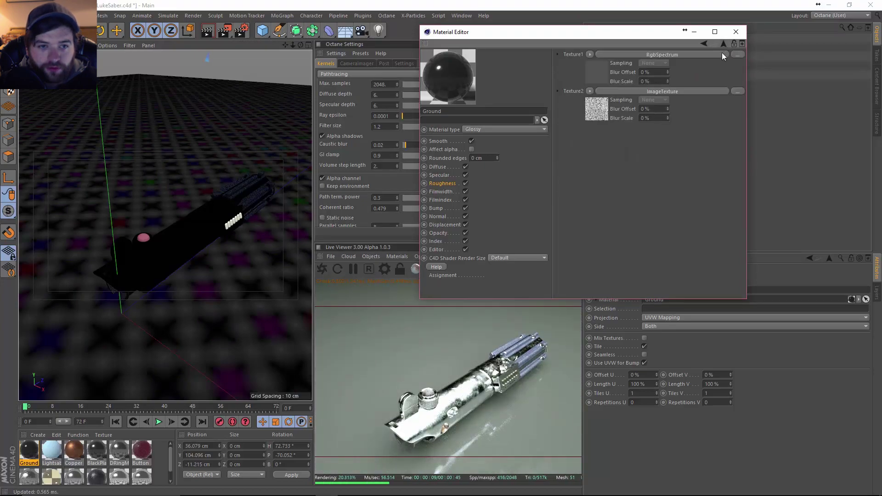
left_click(602, 69)
left_click(580, 59)
left_click(594, 74)
left_click(567, 87)
left_click_drag(258, 218, 215, 208, "alt")
middle_click_drag(216, 209, 255, 210, "alt")
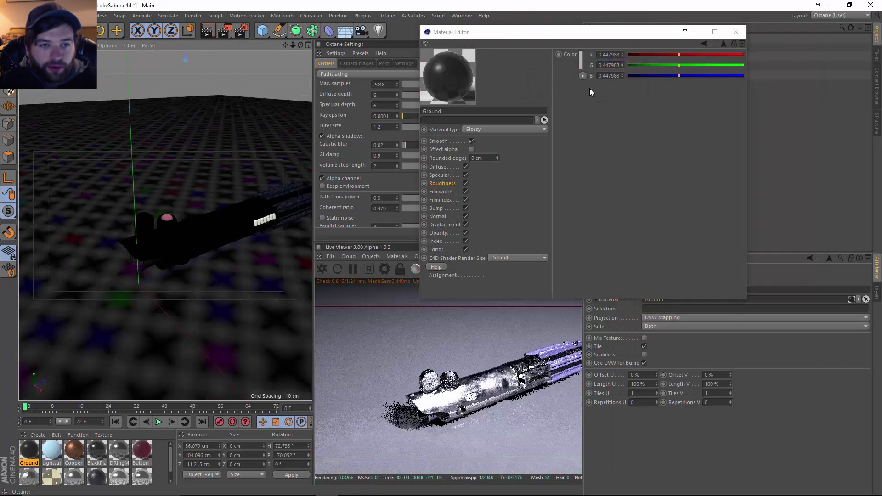
left_click(721, 43)
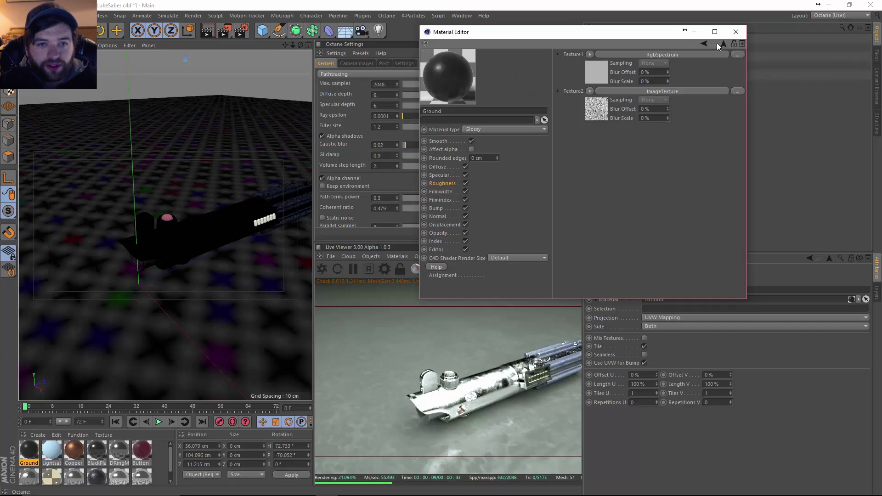
Try a Roughness Mix of about 0.395 with a Float of about 0.55.
left_click(720, 43)
left_click_drag(674, 144, 665, 145)
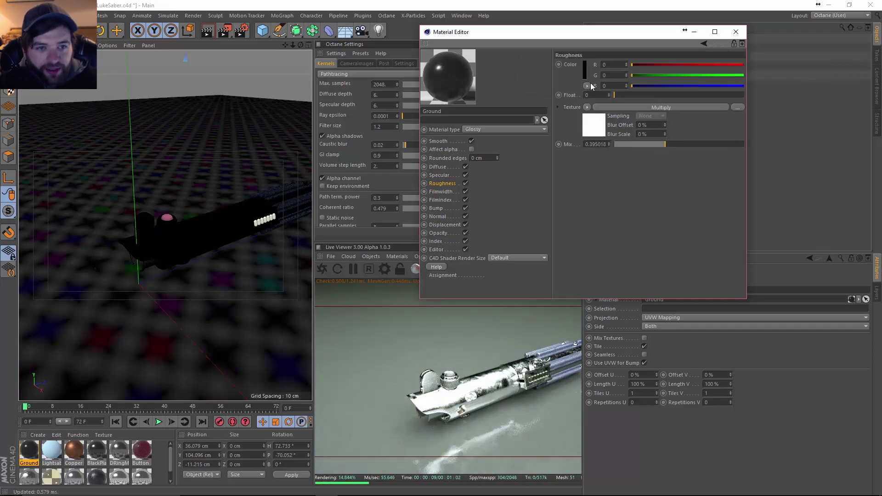
left_click_drag(615, 95, 686, 95)
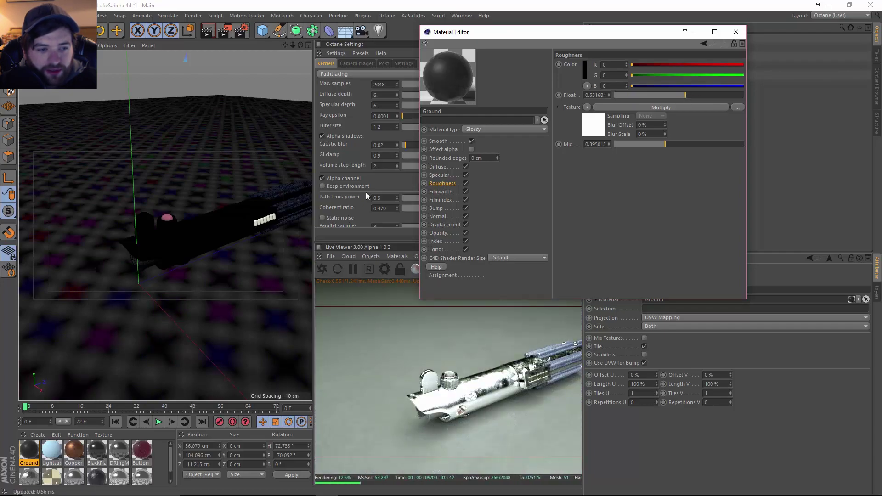
left_click(223, 211)
key("o")
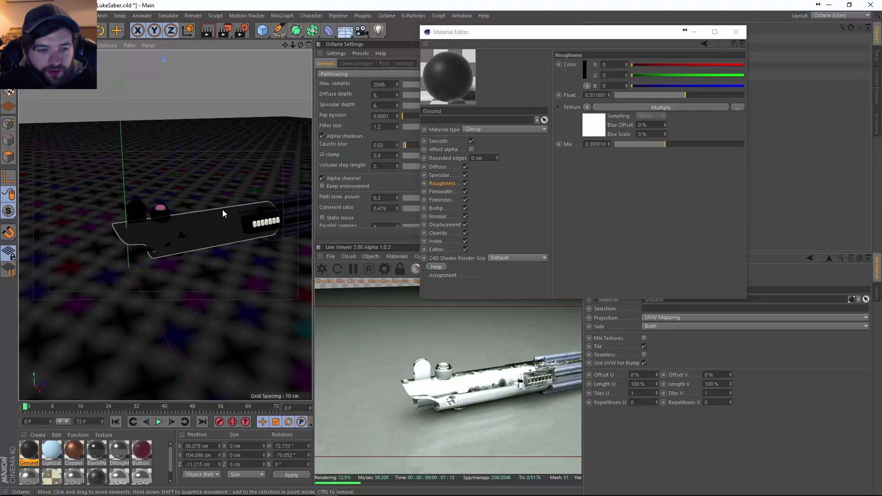
Set the Roughness Mix to about 0.868 and its Float to 1.
left_click_drag(672, 145, 727, 145)
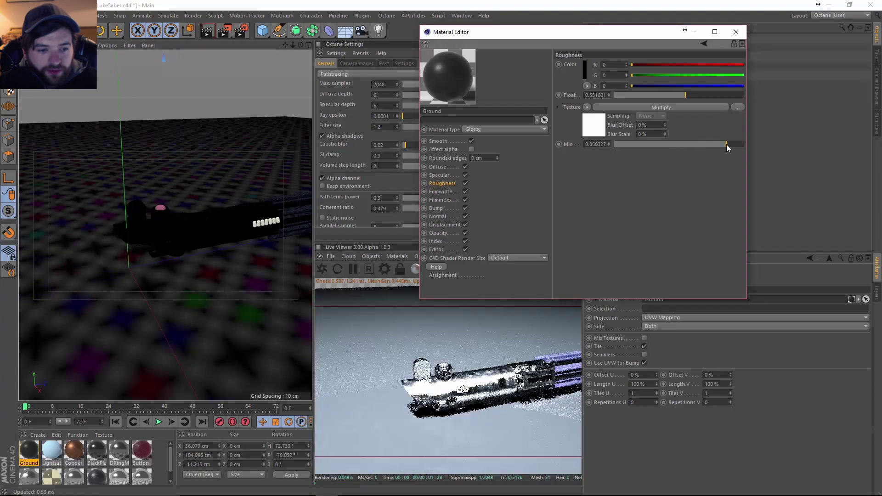
left_click_drag(748, 94, 748, 98)
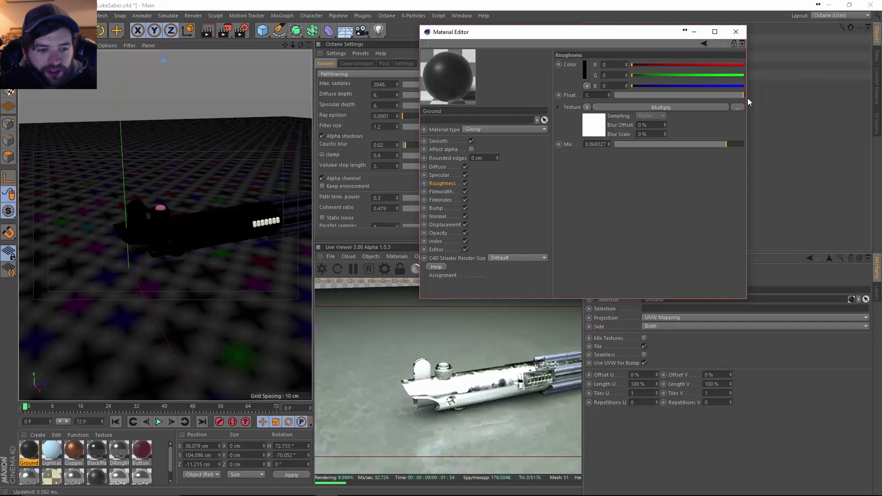
left_click_drag(178, 273, 248, 216, "alt")
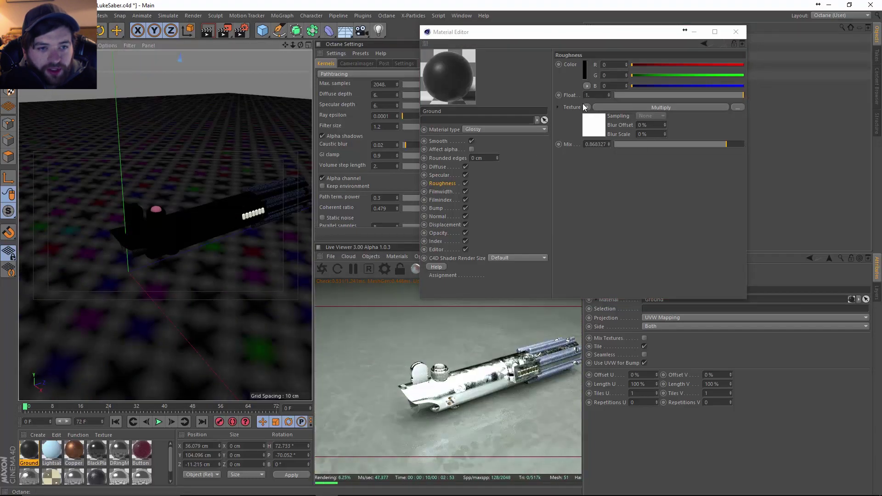
Copy the Multiply shader from the Ground material's Roughness texture to its Diffuse texture.
left_click(587, 107)
left_click(608, 166)
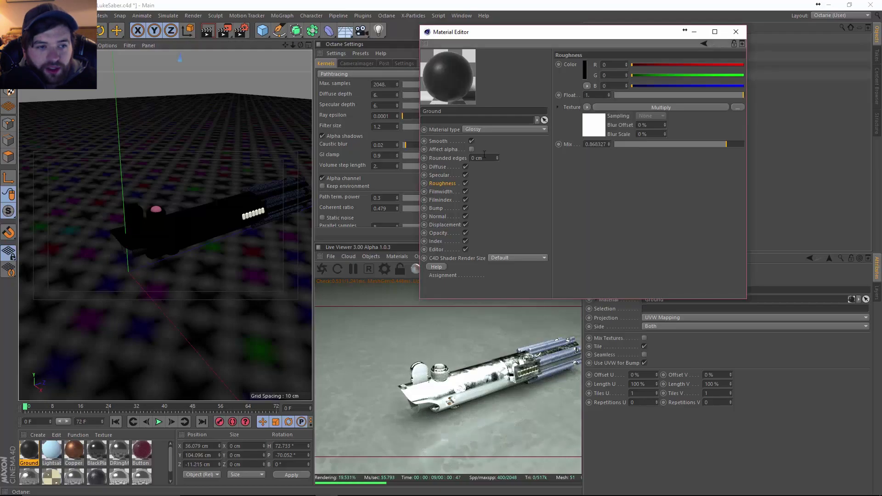
left_click(438, 167)
left_click(587, 107)
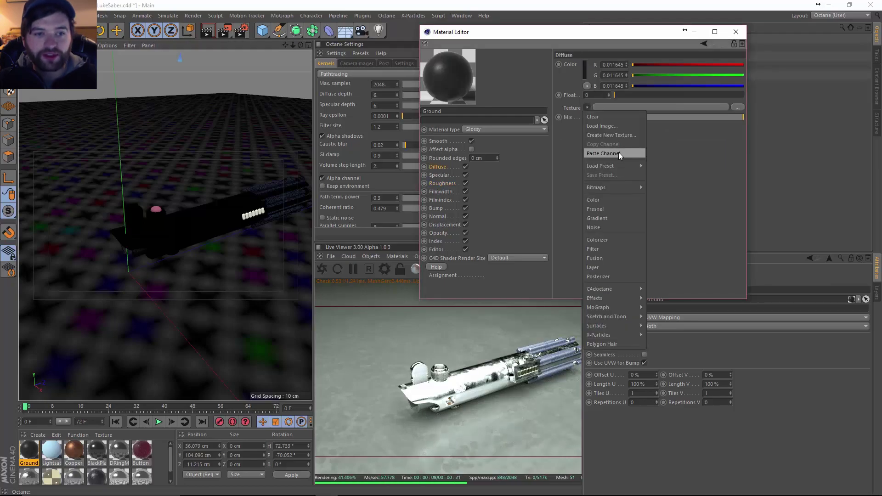
left_click(603, 154)
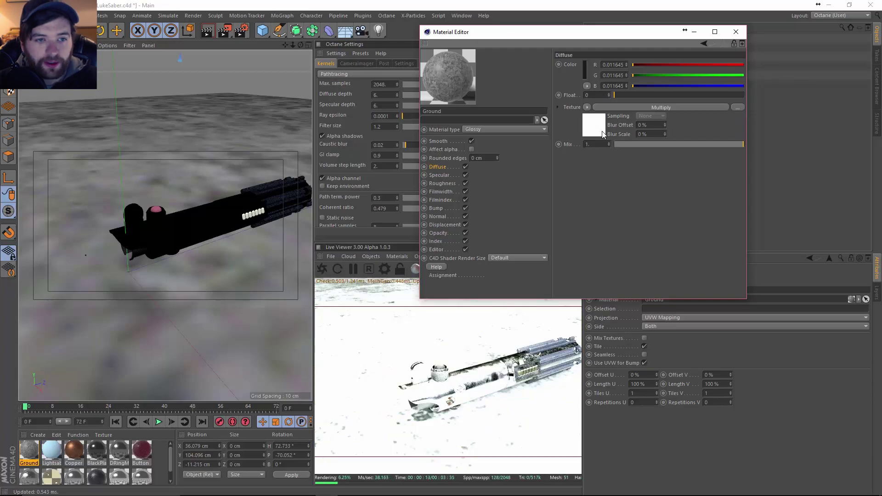
Set the RgbSpectrum colour in the Diffuse Multiply to black and close the Material Editor.
left_click(597, 131)
left_click(593, 81)
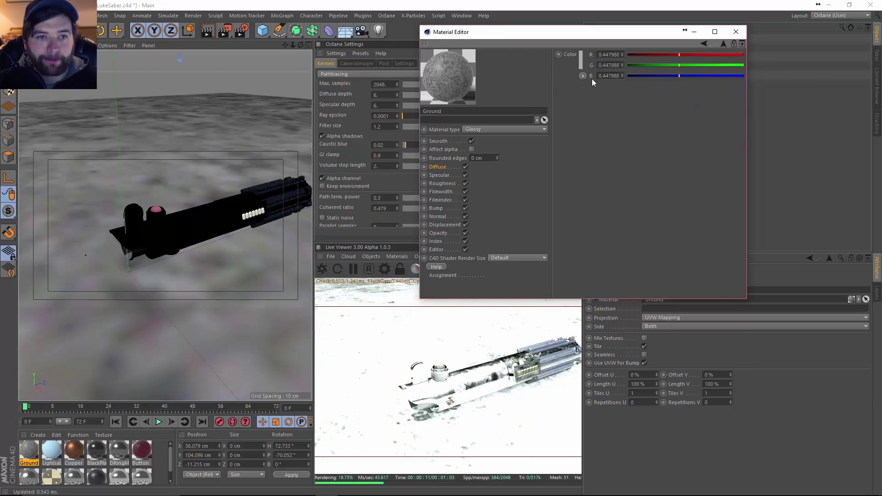
left_click(581, 61)
left_click(566, 98)
left_click(213, 236)
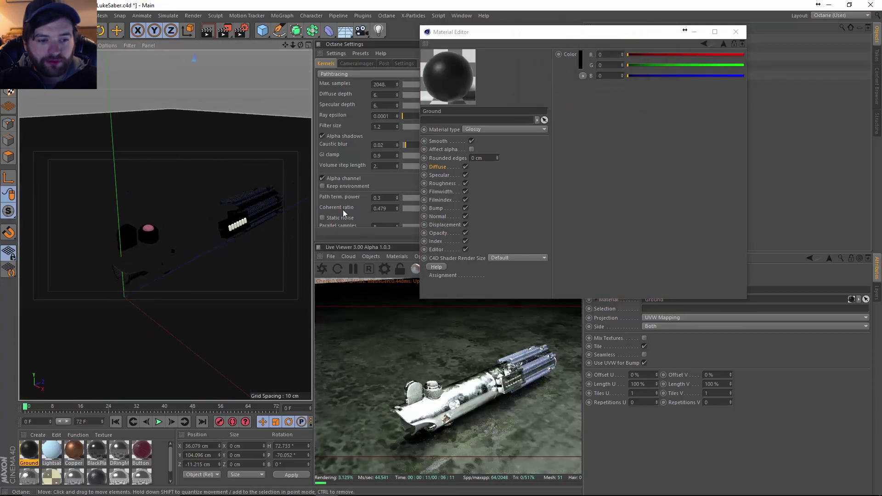
left_click(736, 32)
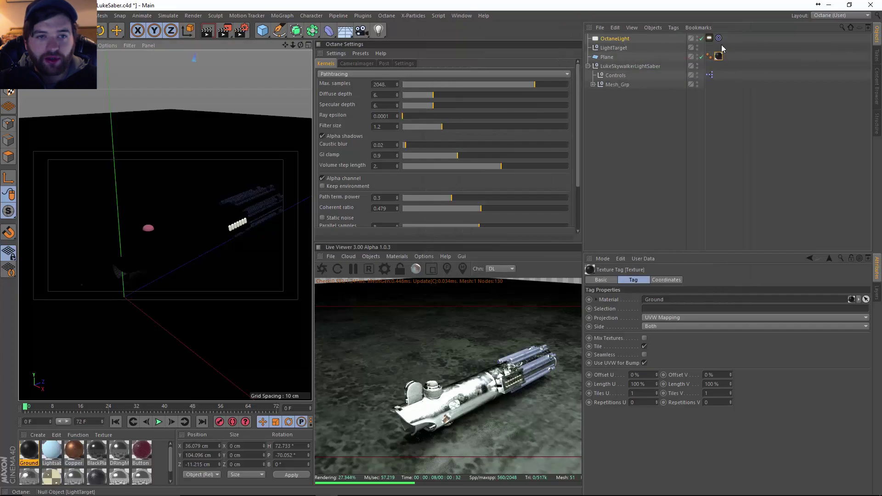
Set the OctaneLight's power to 1.
left_click(710, 38)
left_click(634, 364)
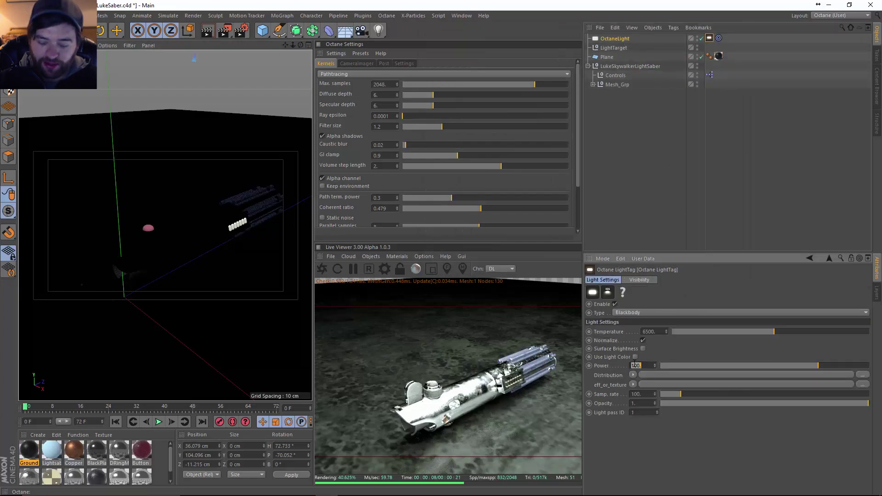
type("1")
key("Return")
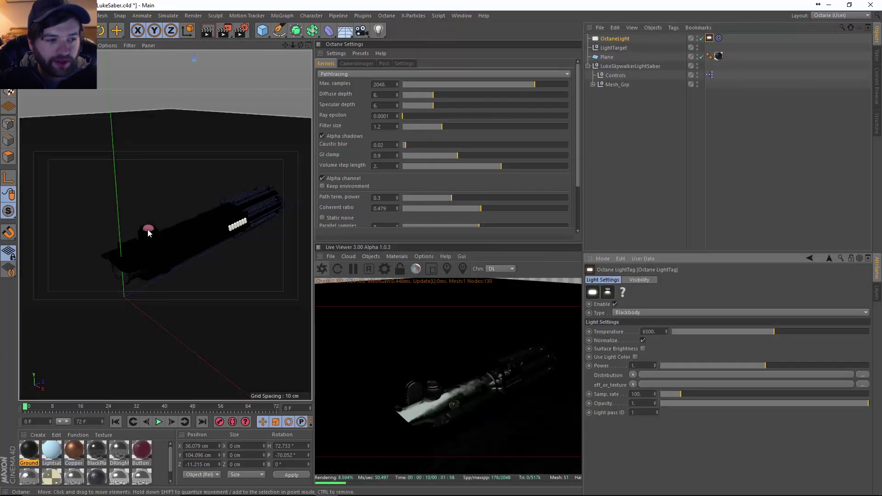
Move the OctaneLight farther from its target along its own Z axis, to about 176 cm in height.
scroll(131, 230, "down", 5)
left_click_drag(210, 223, 193, 157, "alt")
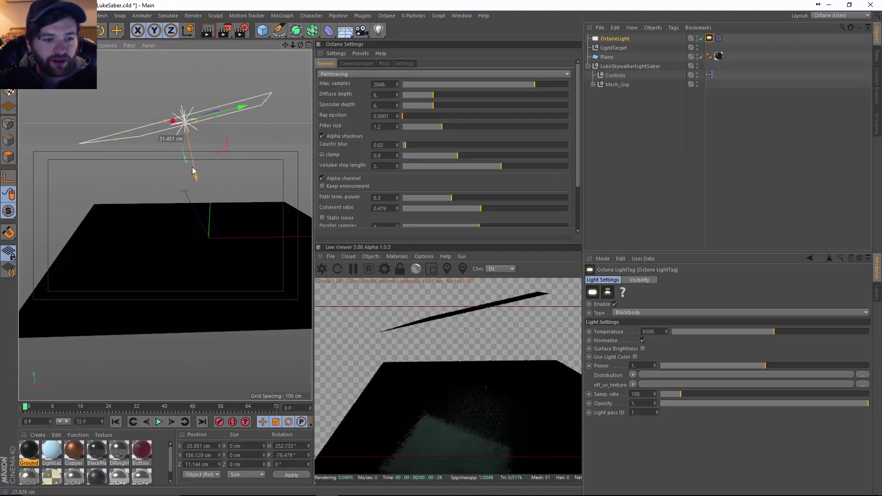
left_click_drag(203, 211, 239, 161, "alt")
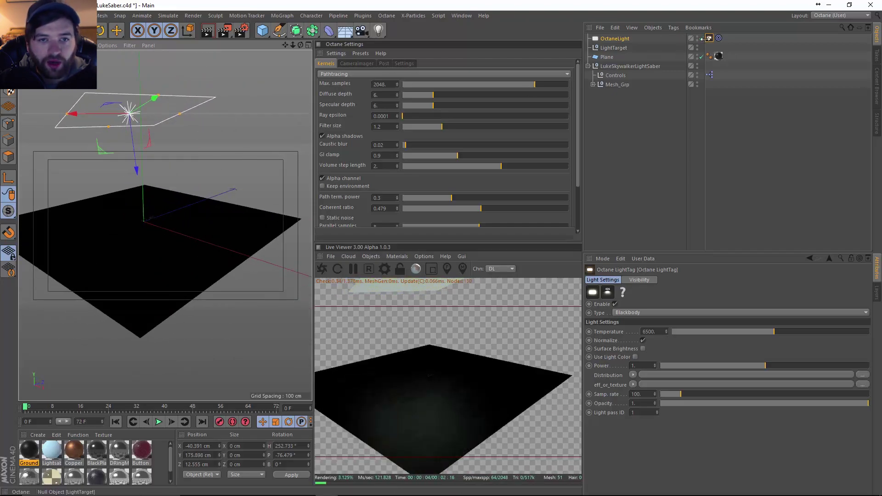
Add an ImageTexture shader to the OctaneLight's Distribution and open its settings.
left_click(632, 376)
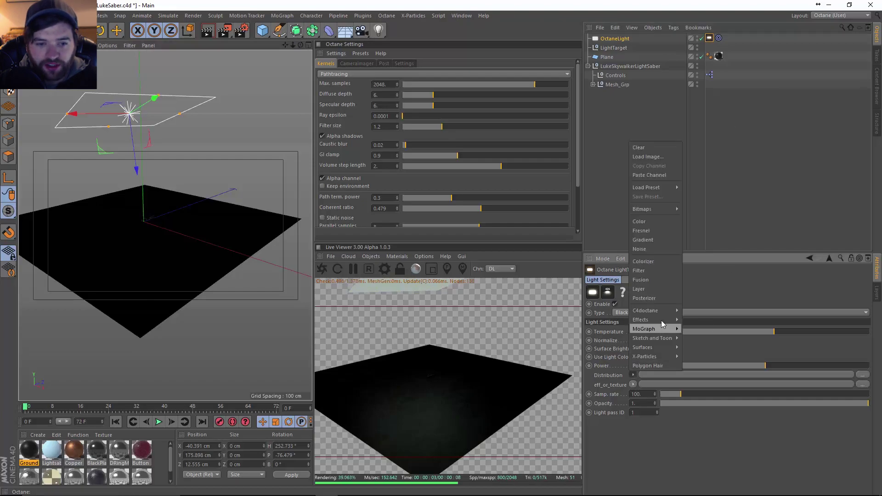
mouse_move(657, 310)
left_click(708, 344)
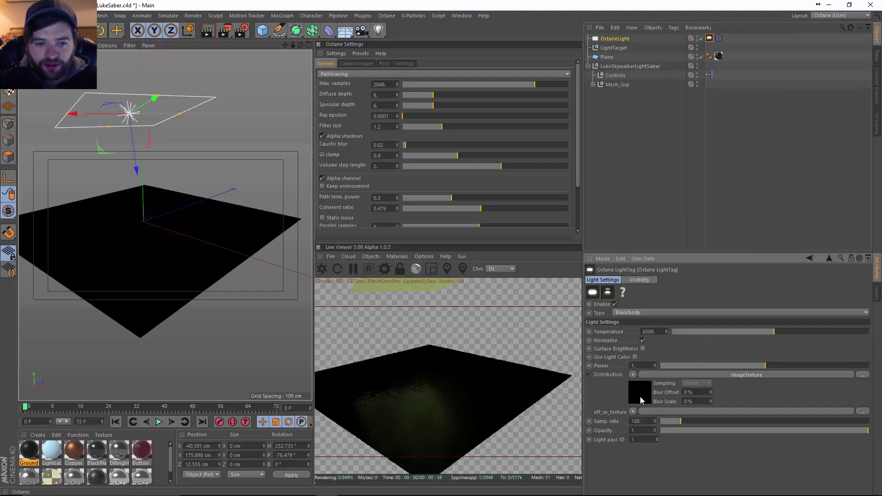
left_click(637, 401)
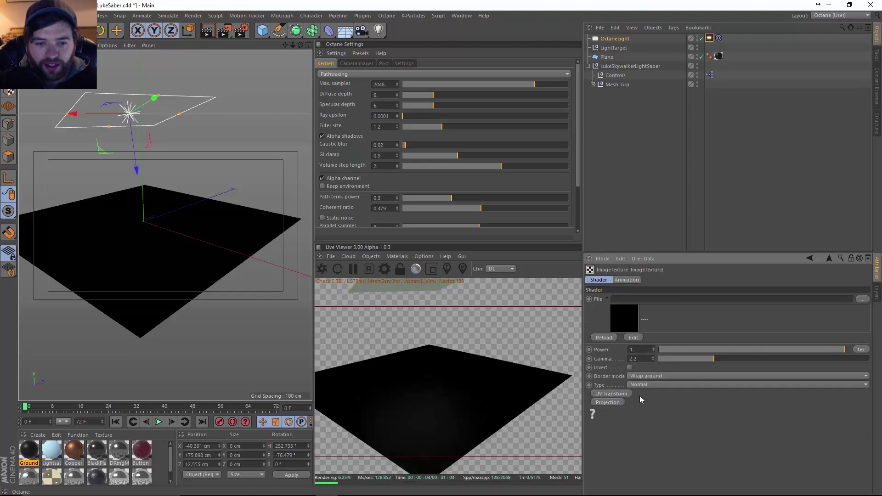
Load SoftBox_A.exr from the Lightsmith SoftBox_A folder under Textures\HDRs into the Distribution ImageTexture.
left_click(862, 299)
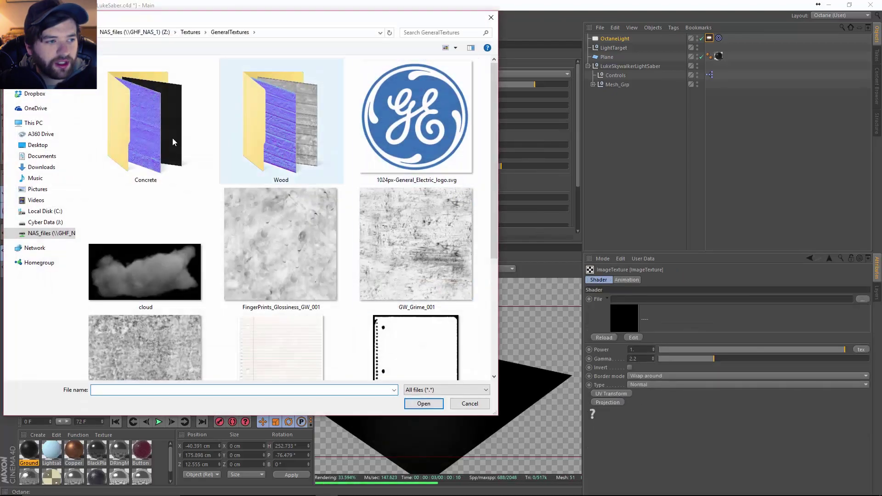
left_click(148, 33)
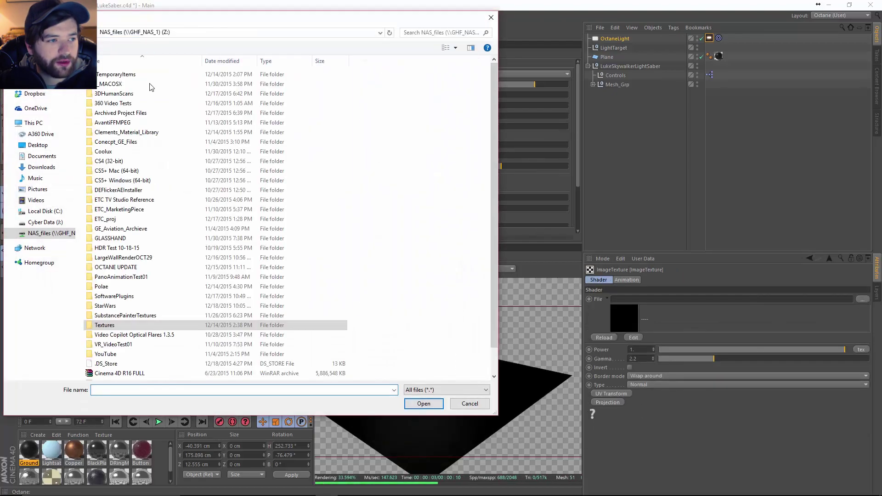
double_click(109, 326)
double_click(110, 103)
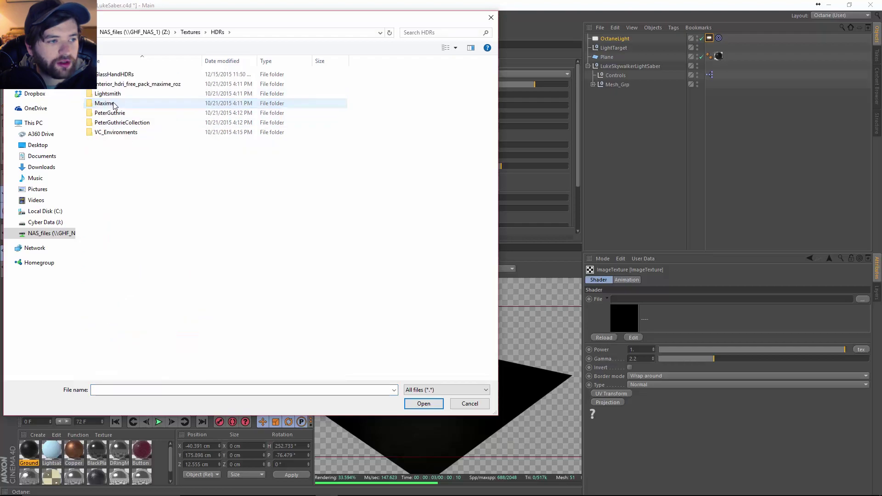
left_click_drag(161, 20, 329, 47)
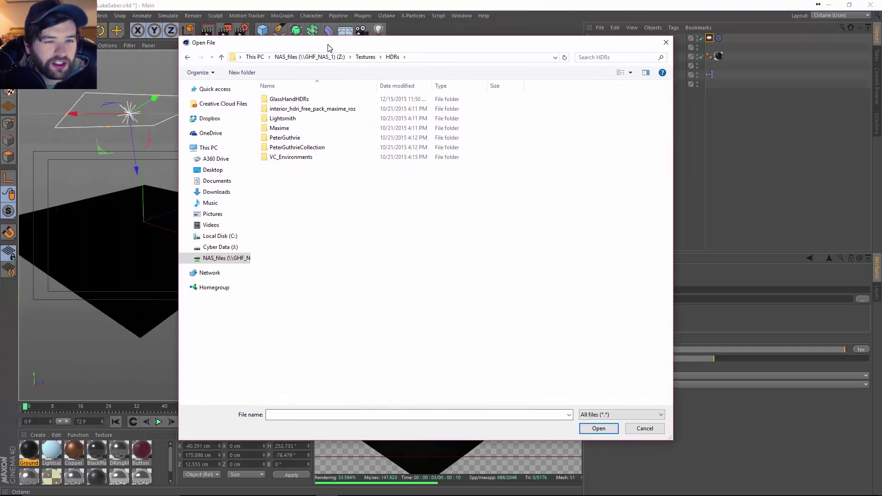
double_click(283, 118)
double_click(282, 99)
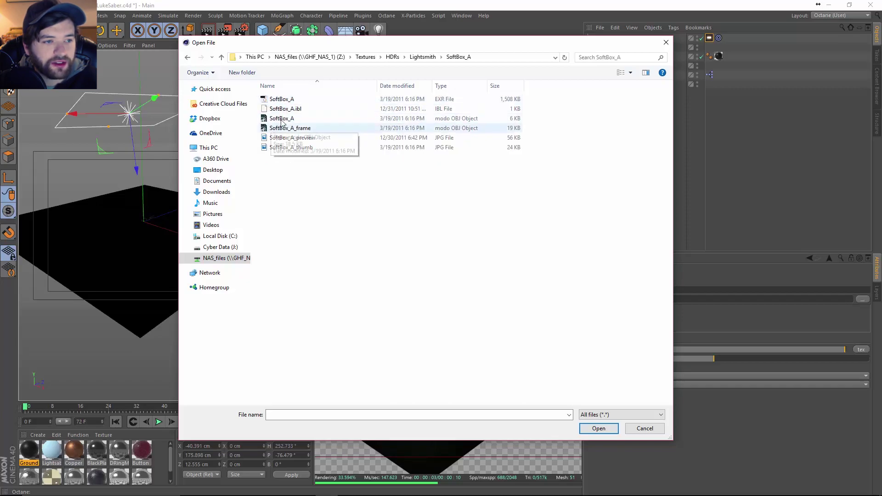
left_click(308, 102)
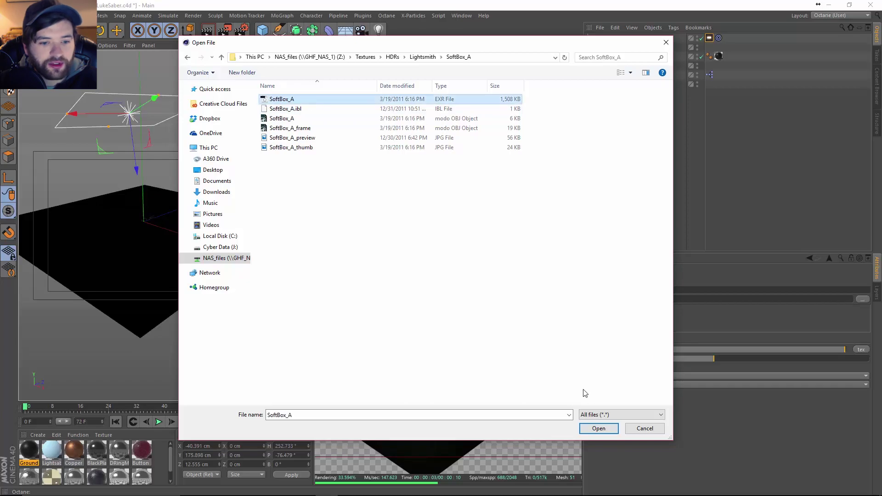
left_click(599, 432)
left_click(496, 289)
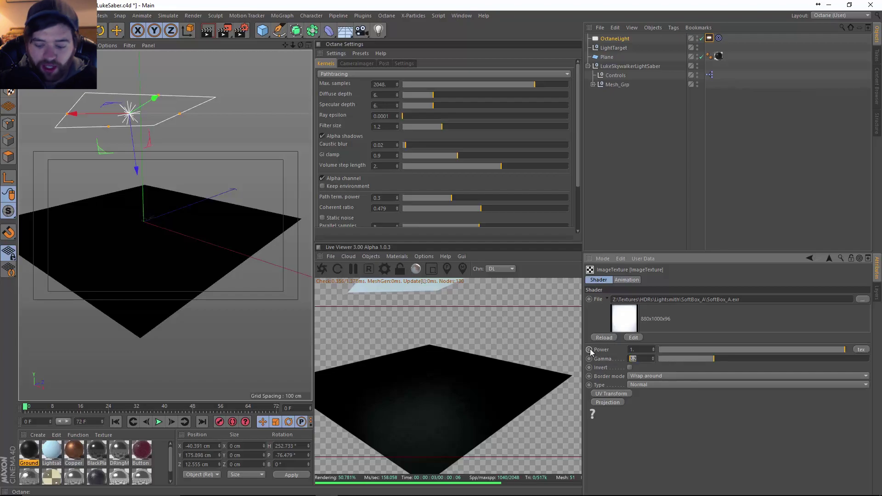
Set the ImageTexture's gamma to 1 and copy the shader from the light's Distribution to its eff_or_texture.
type("1")
key("Return")
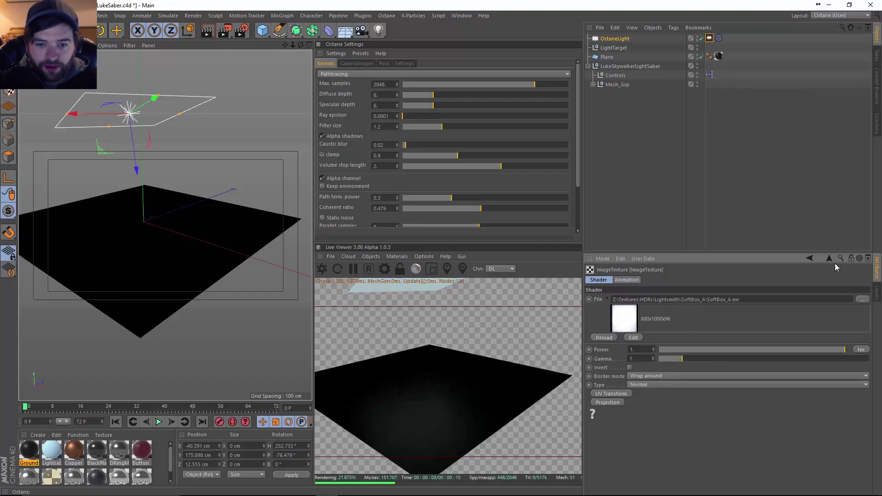
left_click(828, 259)
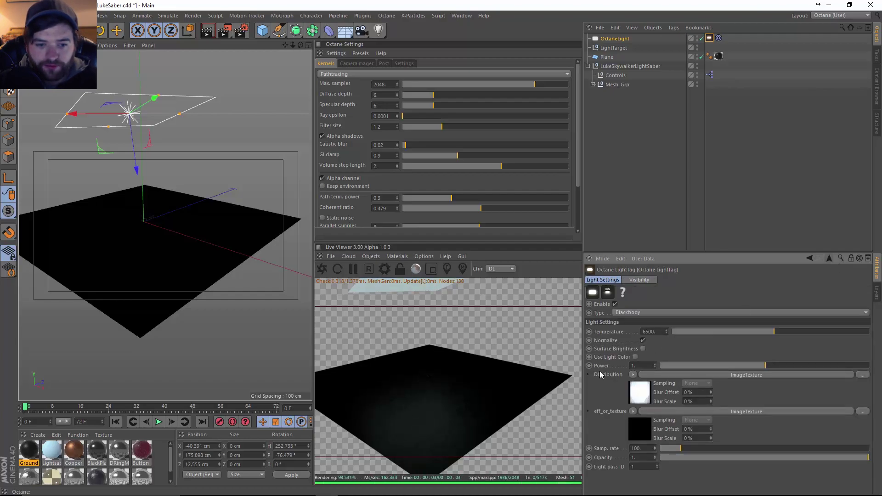
left_click_drag(639, 404, 640, 429)
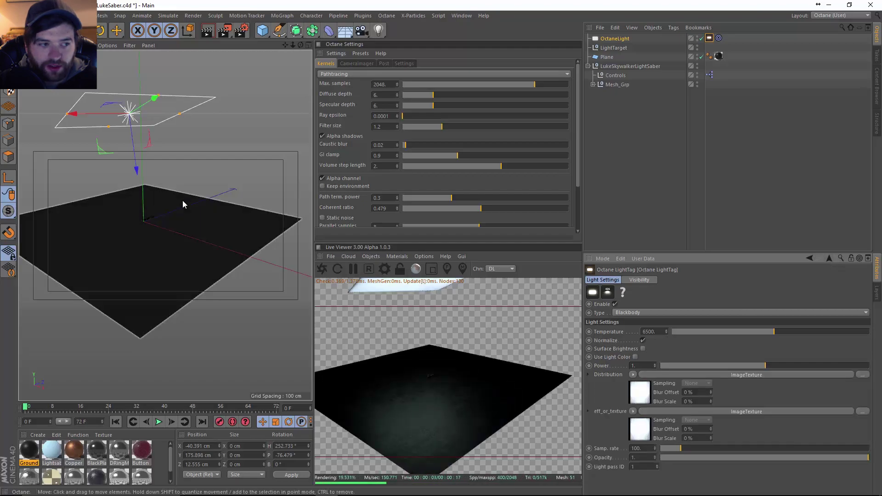
Create an OctaneCamera from a close view of the lightsaber hilt and look through it.
scroll(156, 216, "up", 2)
scroll(144, 224, "up", 5)
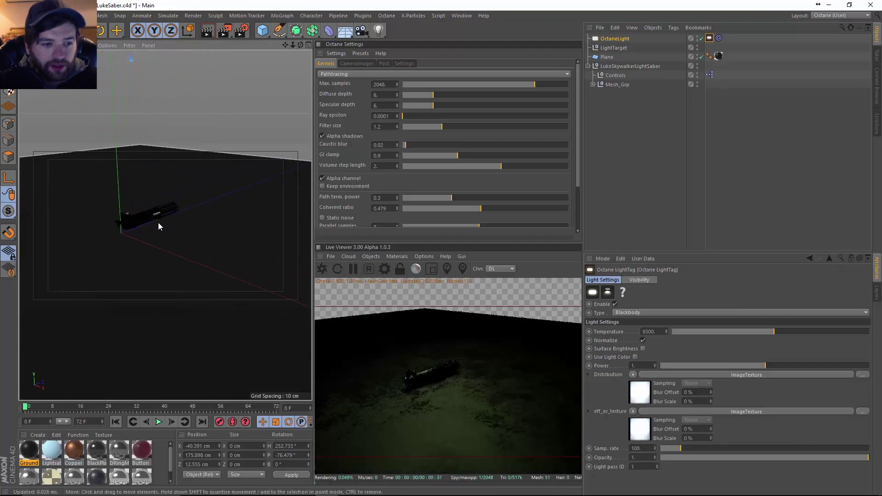
left_click_drag(205, 224, 169, 227, "alt")
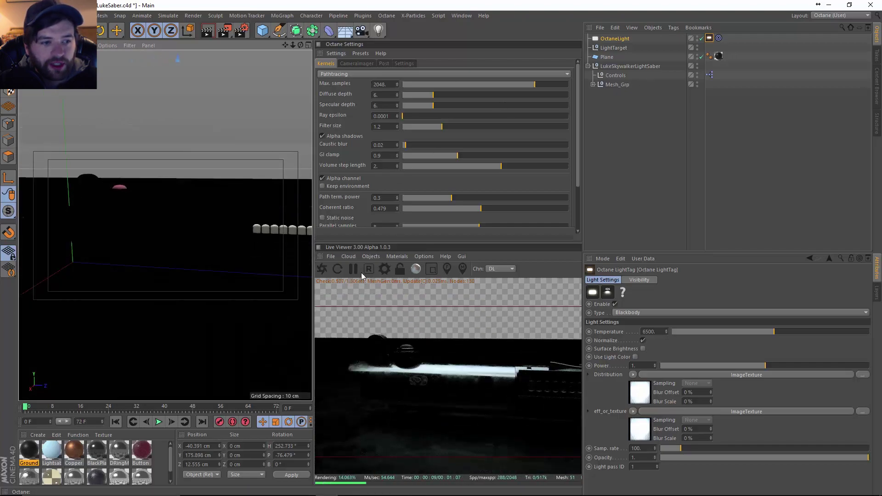
left_click(371, 256)
left_click(393, 271)
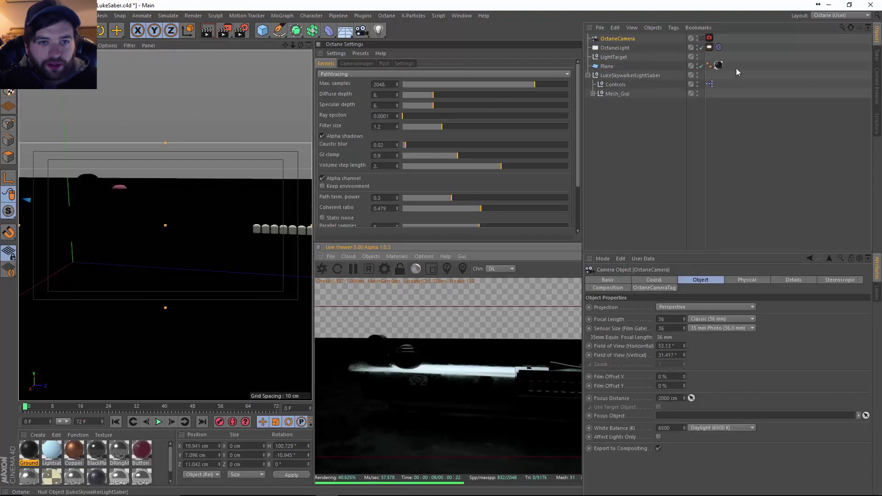
left_click(701, 39)
Move and orbit the OctaneCamera to a low close-up along the hilt, at about X 7.9, Y 9.1, Z -6.2 cm.
mouse_move(224, 244)
left_mouse_down("alt")
mouse_move(159, 271)
mouse_move(236, 249)
mouse_move(211, 248)
left_mouse_up("alt")
middle_click_drag(211, 247, 208, 252, "alt")
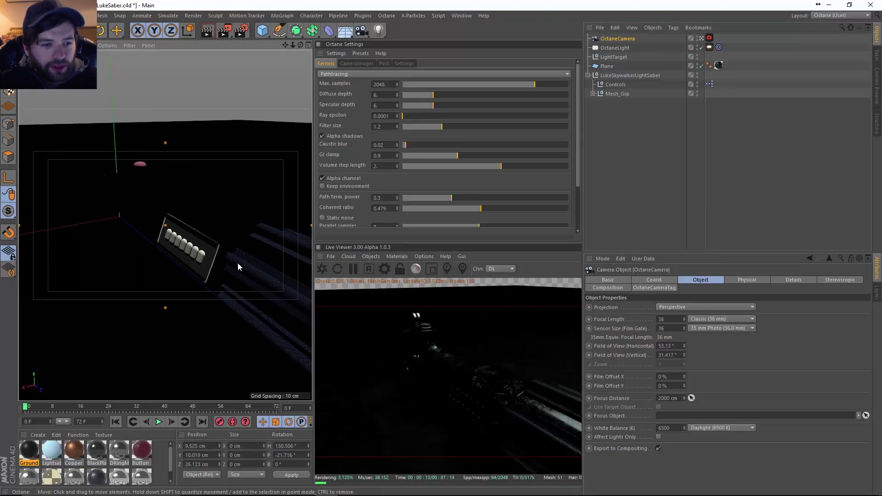
left_click_drag(238, 267, 196, 270, "alt")
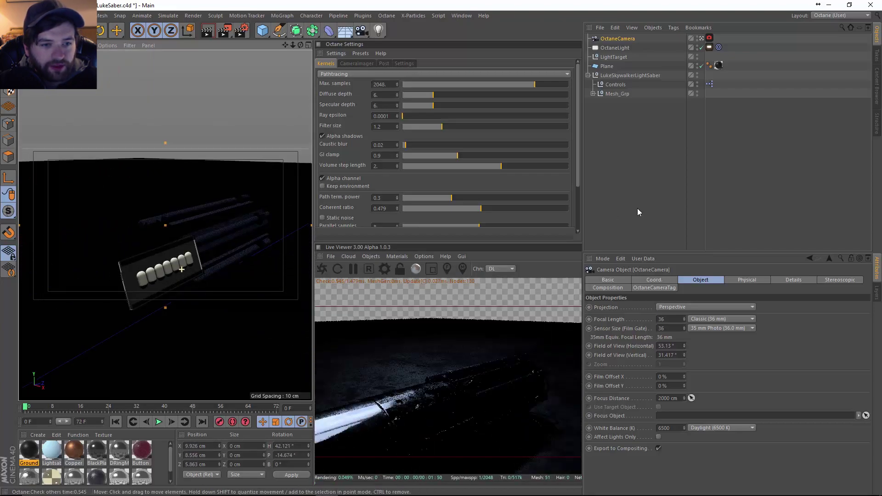
right_click(234, 267)
left_click(643, 203)
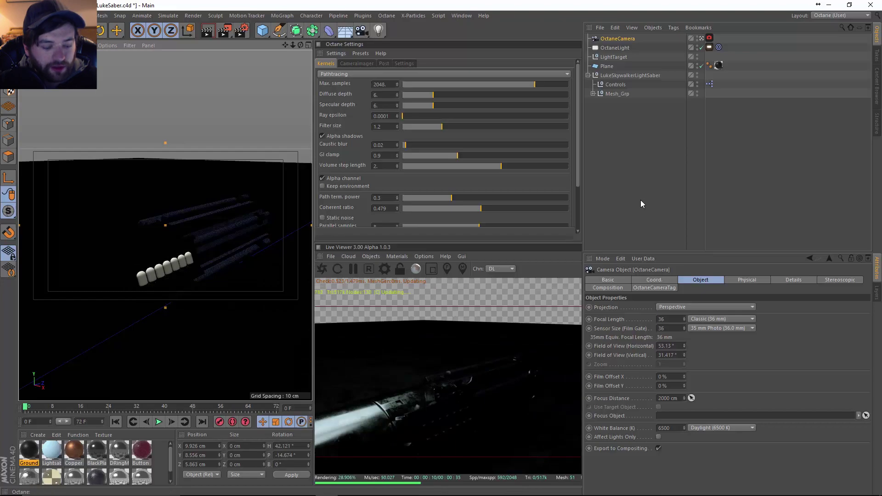
middle_click_drag(162, 264, 220, 239, "alt")
left_click_drag(220, 244, 180, 235, "alt")
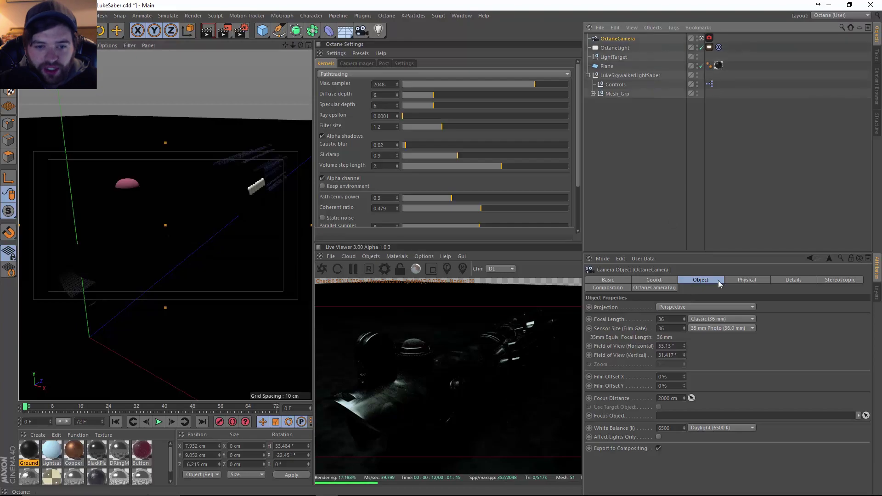
Set the OctaneCamera's focal length to 85 mm and pull it back to about Z -13.6 cm to reframe the hilt.
left_click(665, 320)
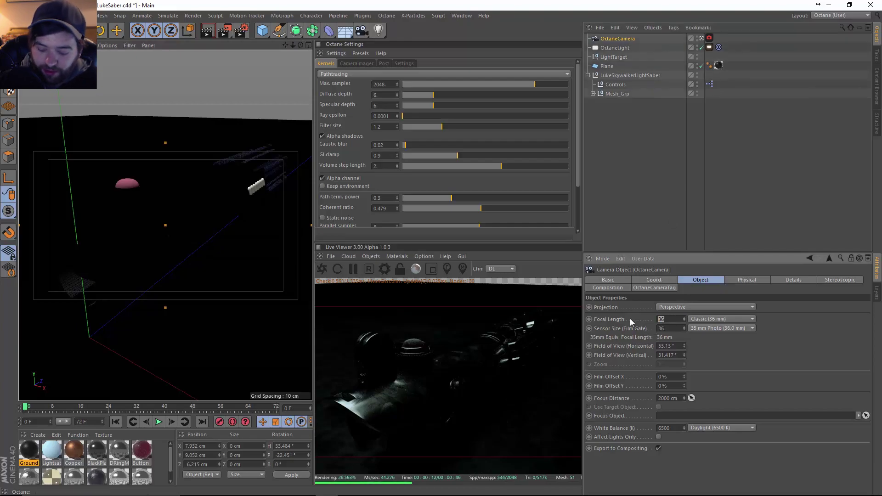
type("85")
key("Return")
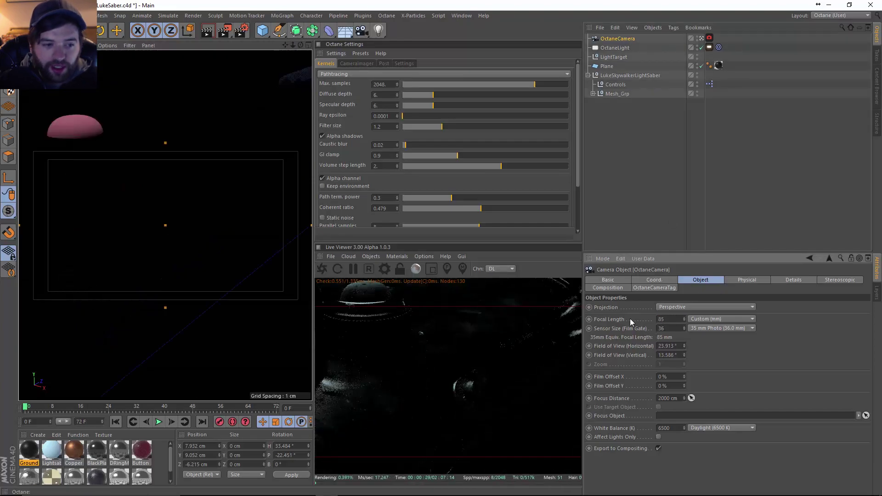
left_click_drag(264, 302, 163, 254, "alt")
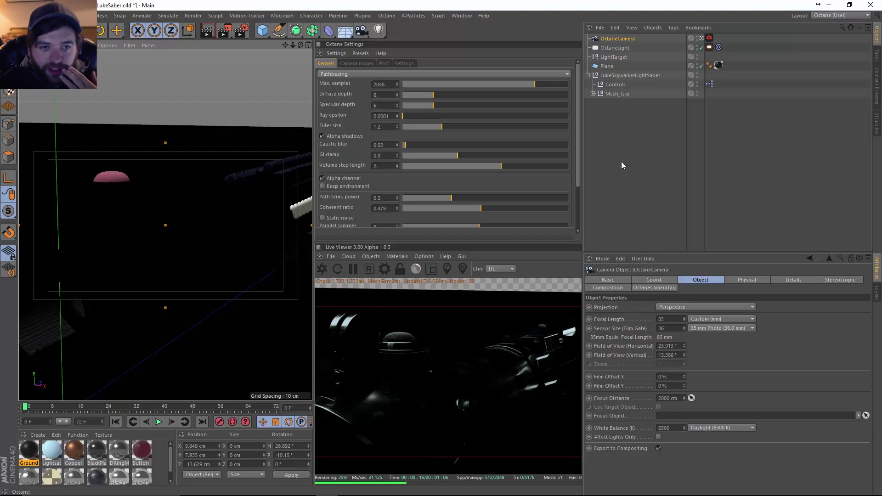
Show four viewports, change the Top view to Perspective framing the light and camera, and enlarge the upper two views.
middle_click(222, 206)
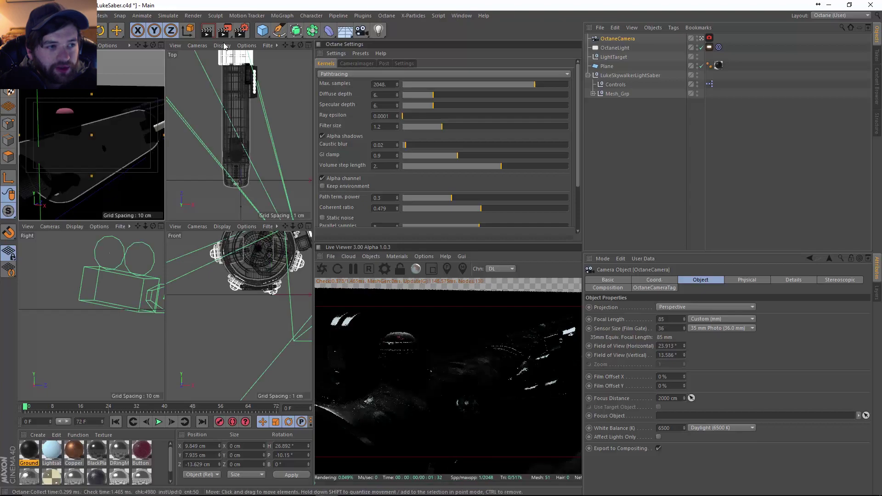
left_click(196, 46)
left_click(209, 95)
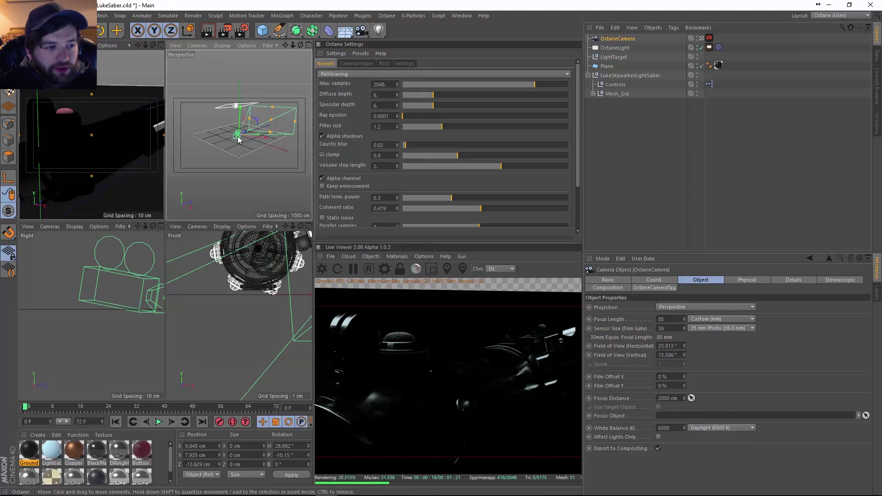
scroll(275, 142, "up", 2)
key("n")
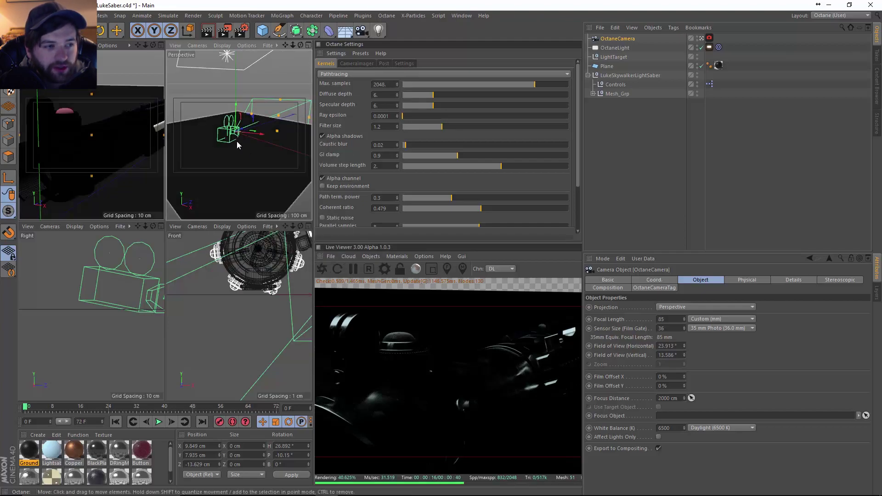
scroll(255, 136, "up", 2)
scroll(254, 137, "down", 3)
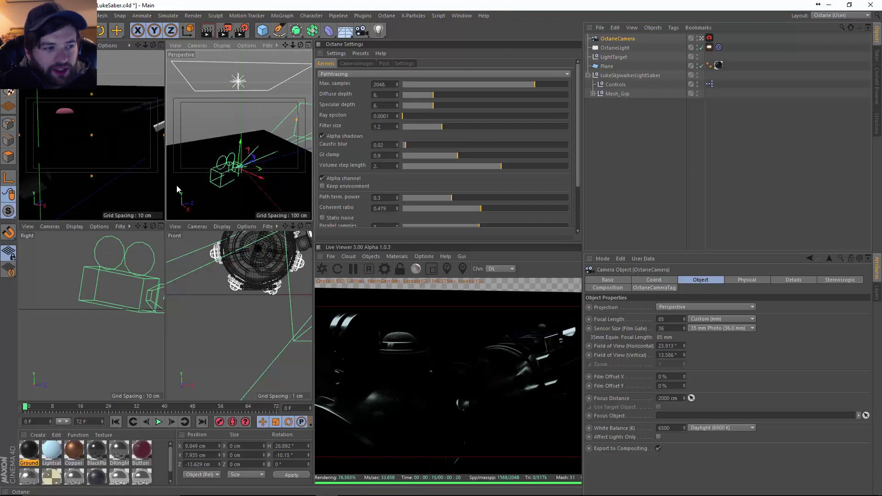
left_click_drag(134, 223, 143, 341)
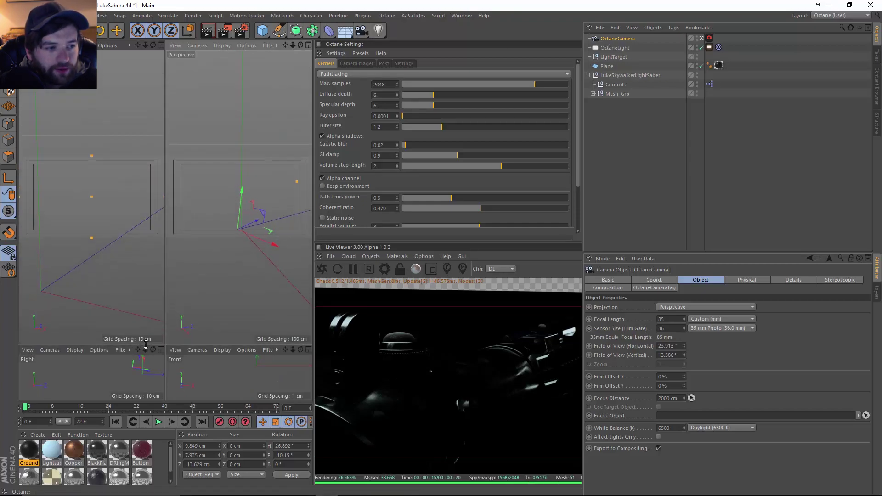
Move the OctaneLight behind the lightsaber, to about X -104, Y 164, Z 111 cm.
left_click(616, 47)
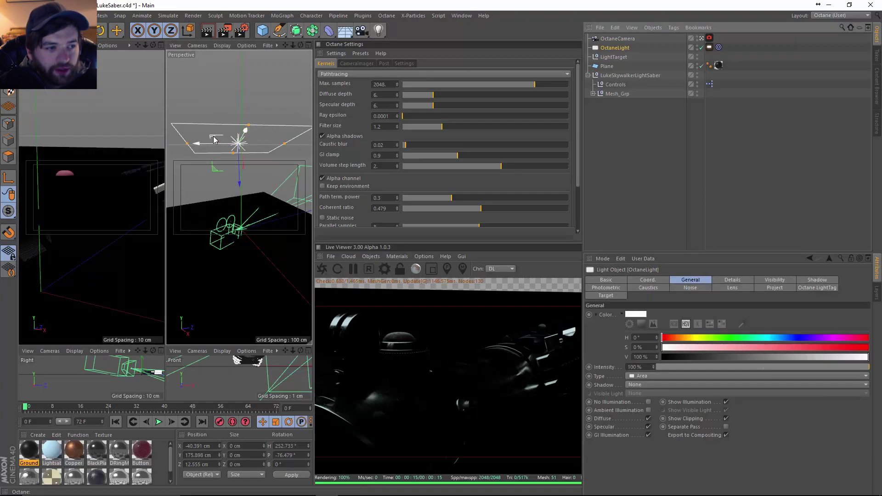
left_click_drag(214, 139, 263, 155)
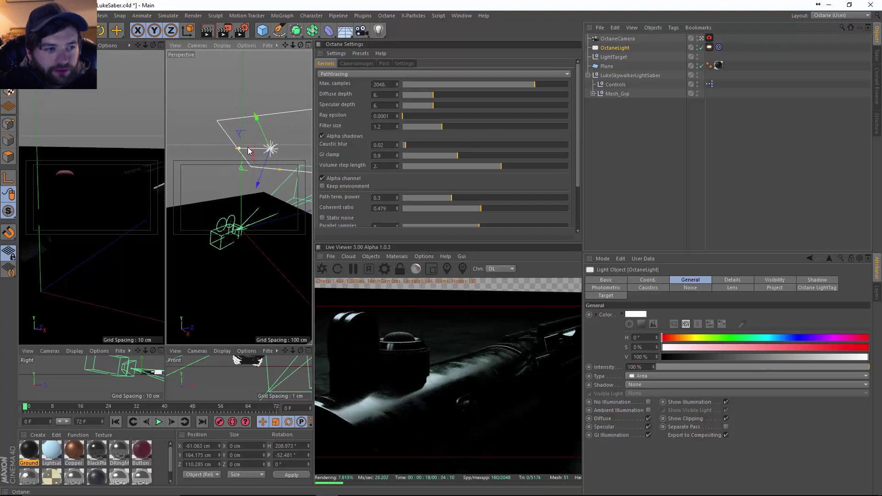
left_click_drag(239, 150, 260, 144)
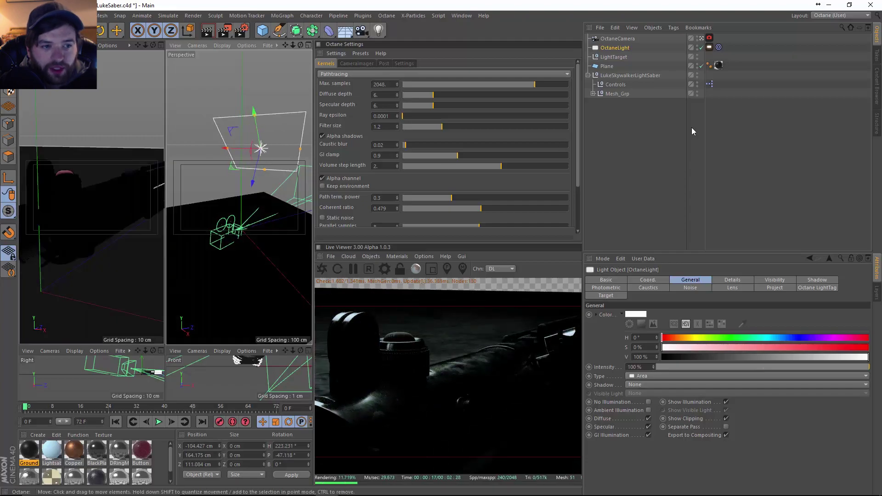
Rename the OctaneLight as BackLight.
double_click(620, 48)
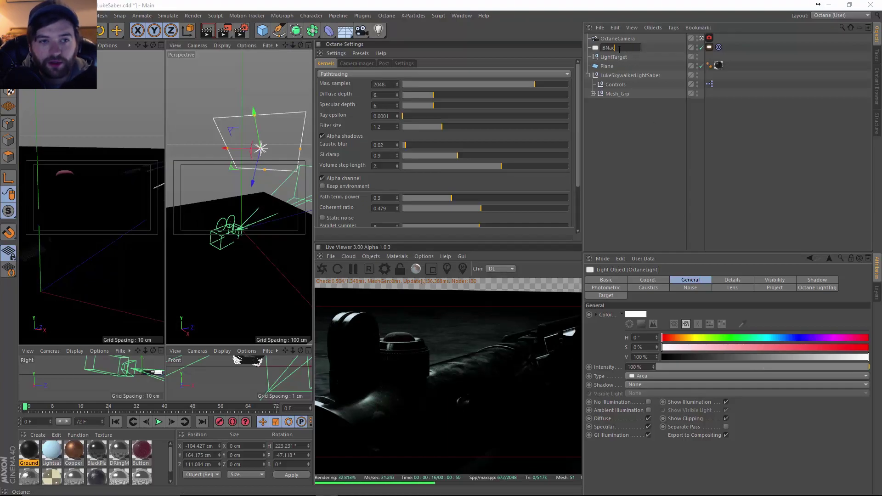
type("BackLight")
key("Return")
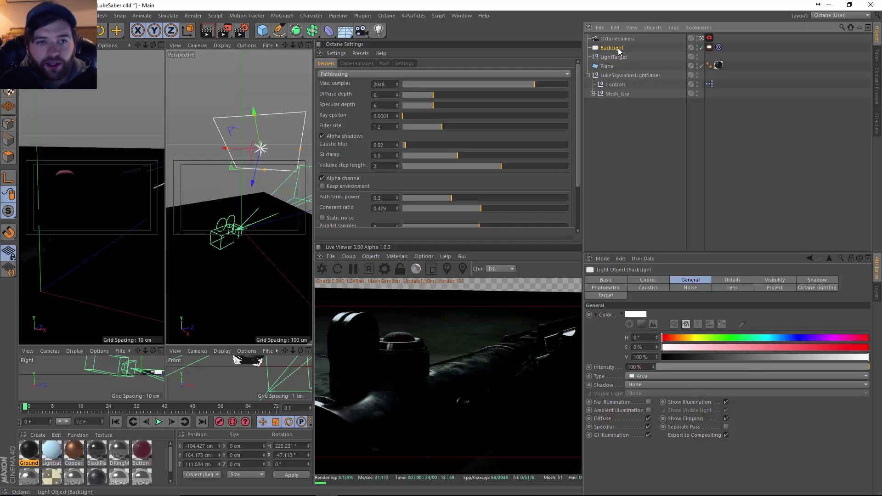
Duplicate the BackLight and rename the copy as Key.
left_click_drag(619, 49, 617, 58, "ctrl")
double_click(616, 58)
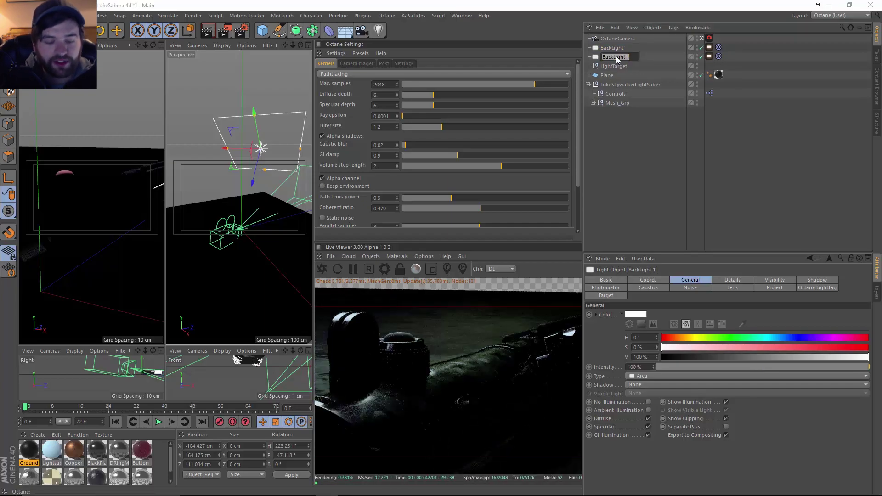
type("Key")
key("Return")
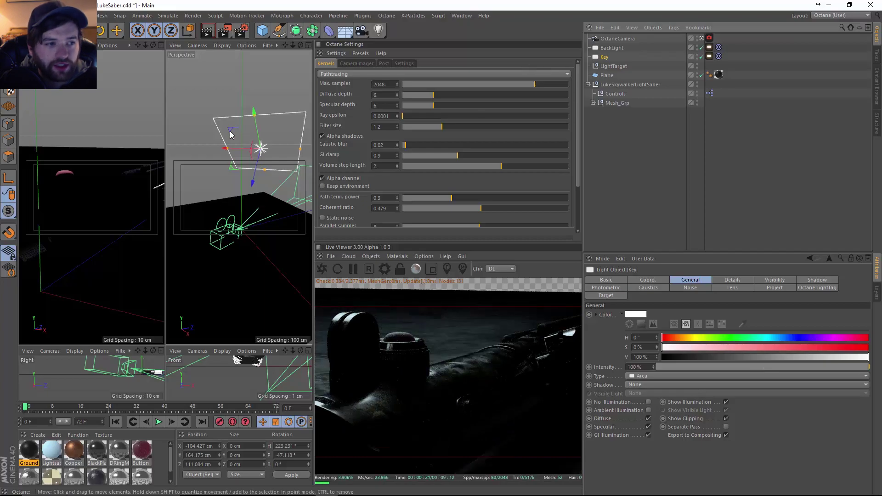
Move the Key light to the side of the lightsaber, at about X 320, Y 201, Z 140 cm.
left_click_drag(256, 129, 248, 49)
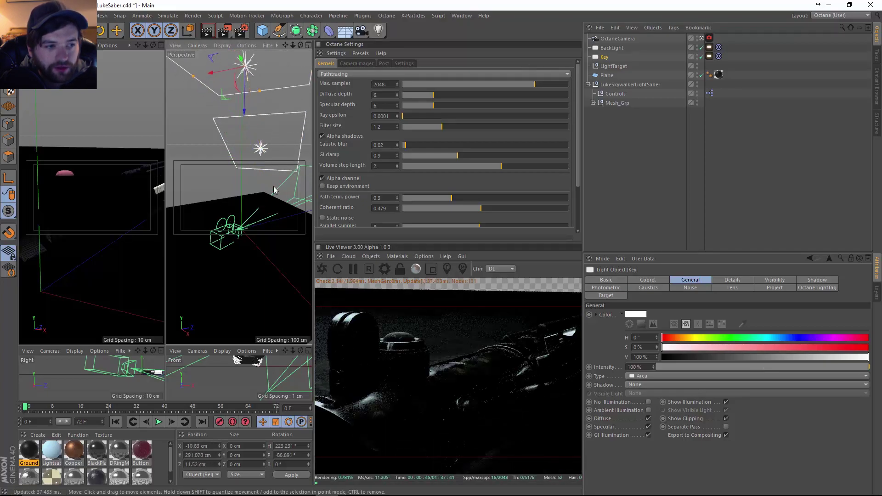
scroll(309, 187, "down", 5)
left_click_drag(309, 187, 254, 162, "alt")
left_click_drag(228, 127, 221, 224)
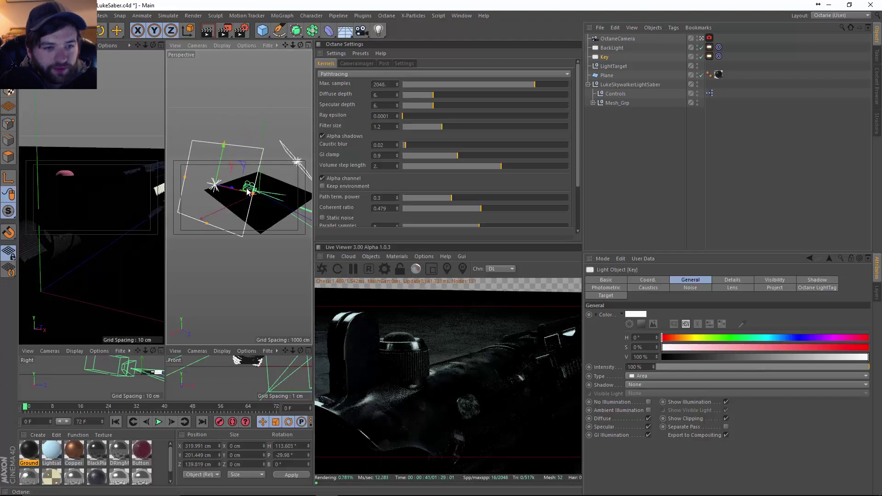
left_click_drag(253, 189, 272, 184, "alt")
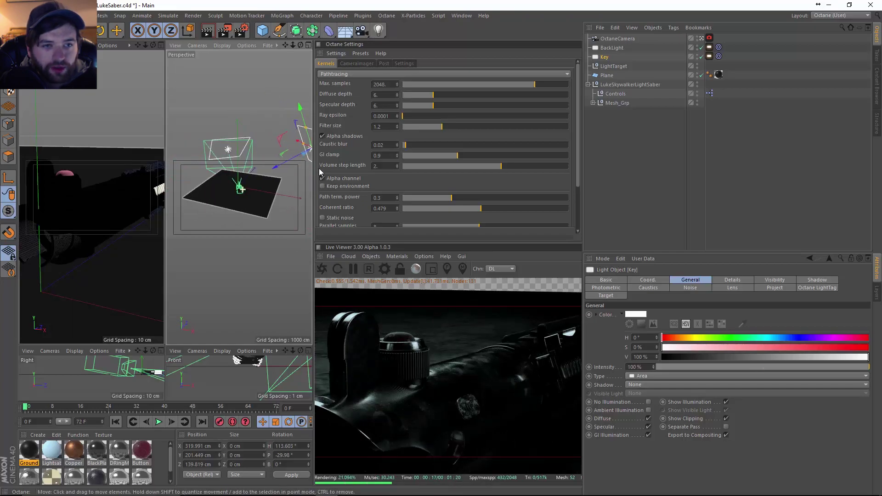
Warm the Key light's temperature to about 4208 and set its power to 10.
left_click(710, 56)
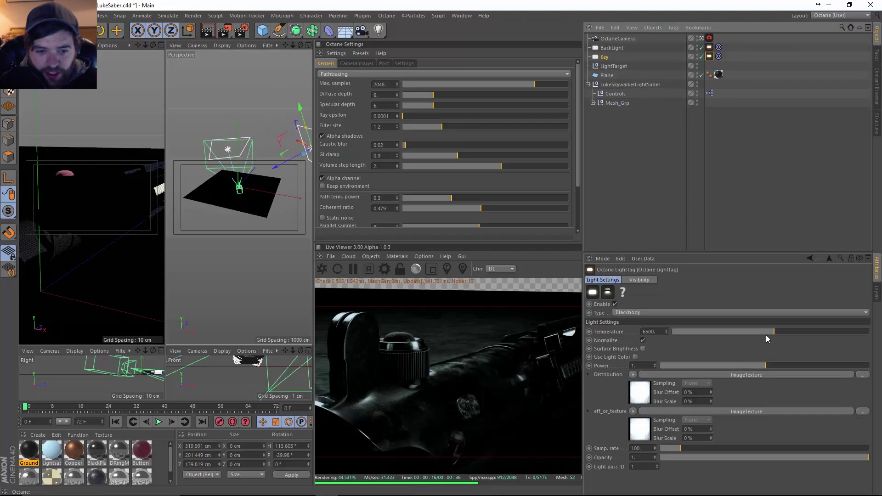
left_click_drag(773, 332, 736, 332)
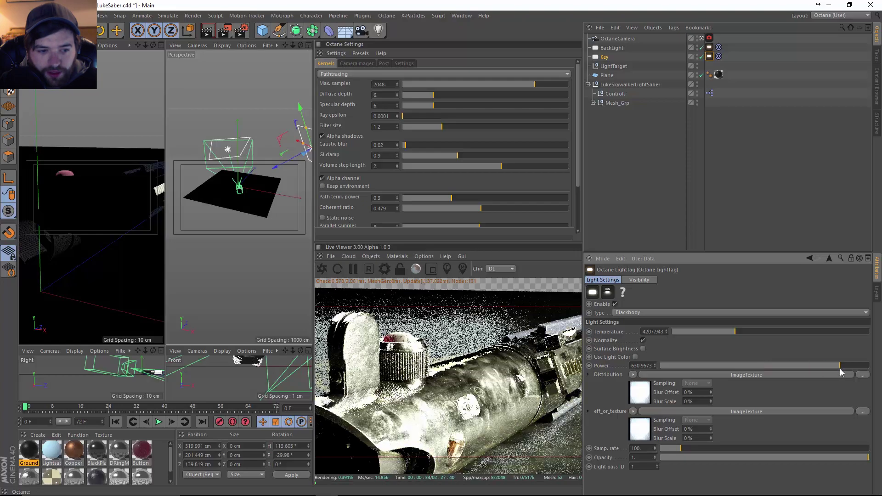
left_click_drag(825, 366, 811, 366)
double_click(637, 366)
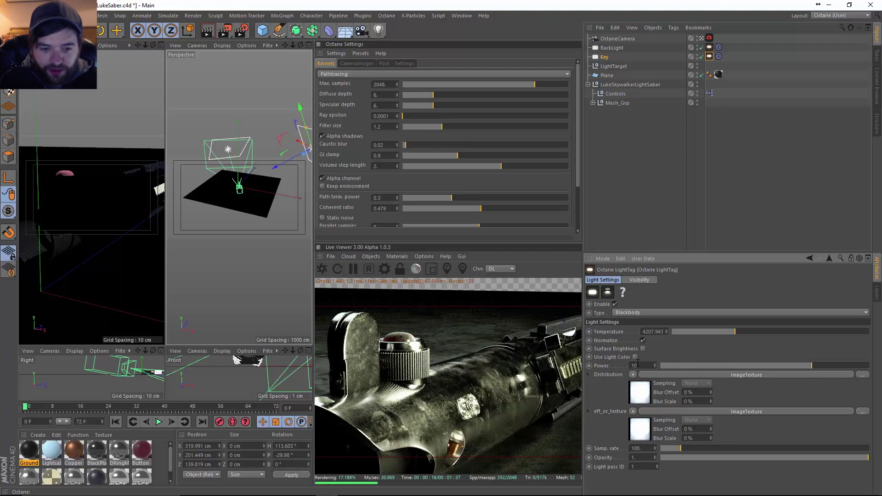
key("Return")
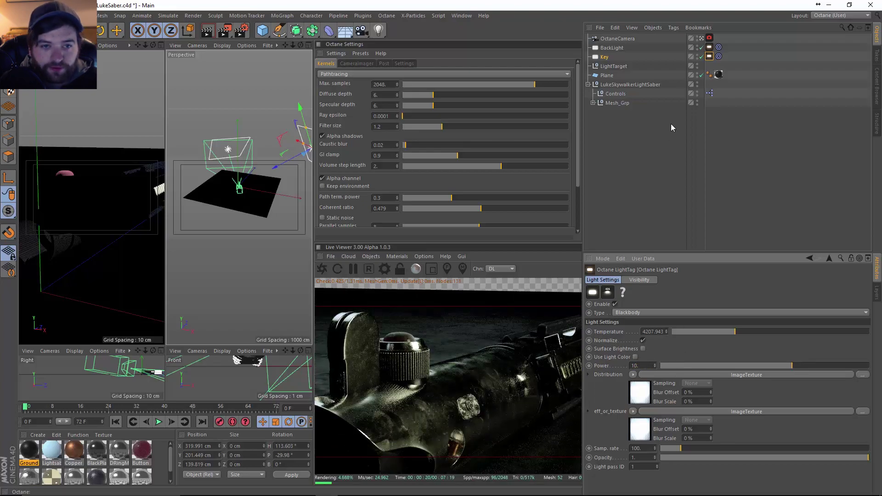
Switch the Key and BackLight off and on in turn to compare each light's contribution in the render.
left_click(702, 58)
left_click(703, 58)
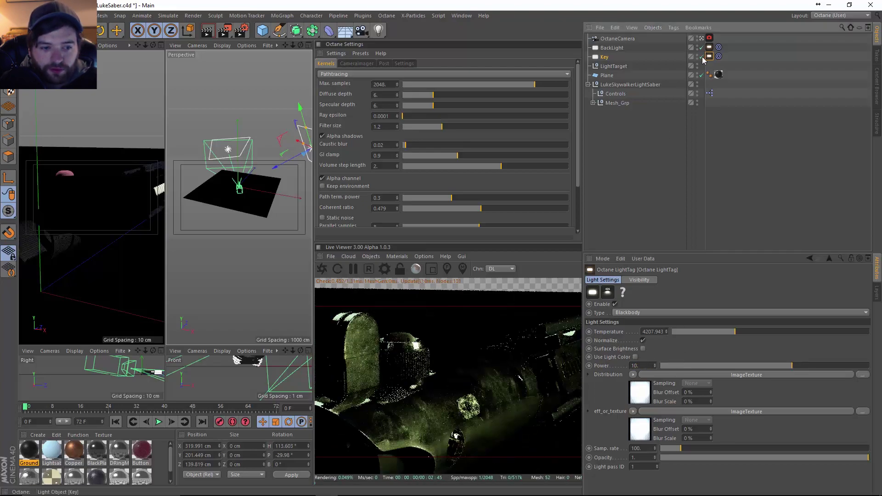
left_click(702, 48)
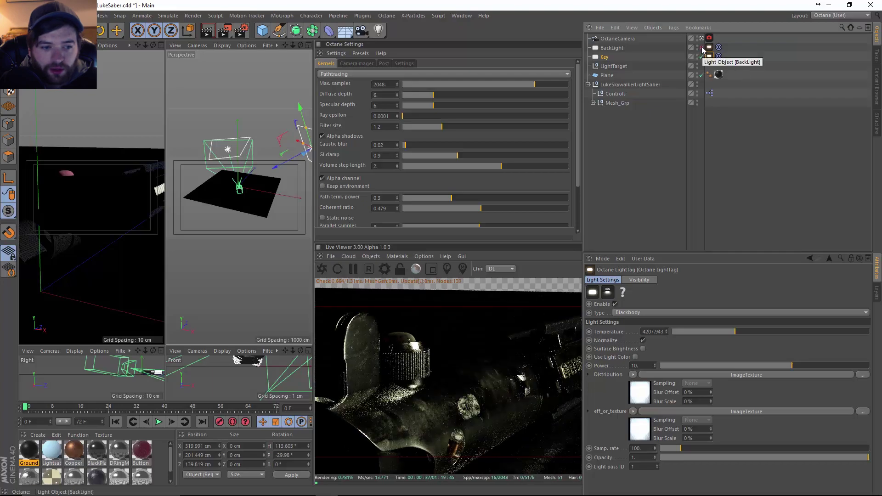
left_click(703, 48)
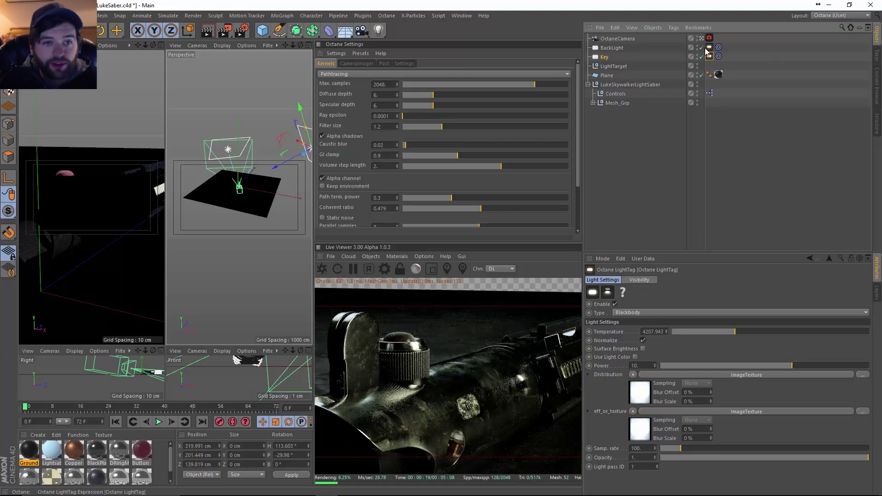
Lower the BackLight to a height of about Y 102 cm and set its power to 0.2.
left_click(612, 48)
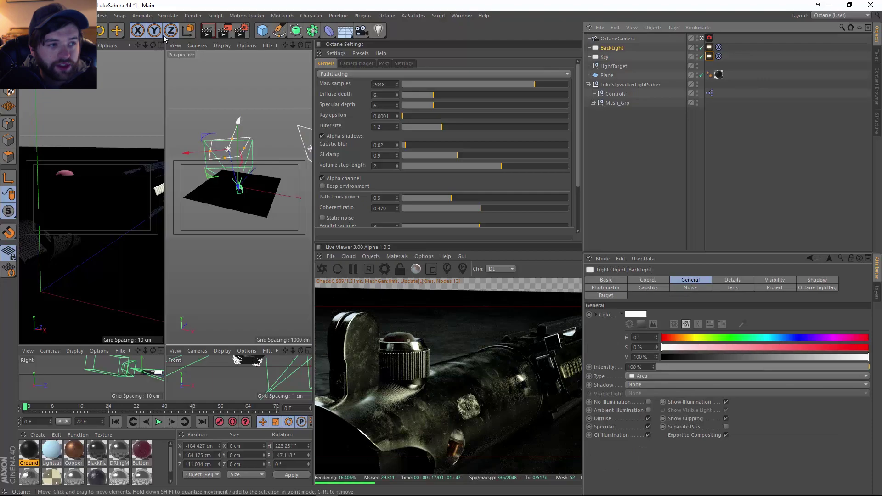
left_click_drag(226, 101, 308, 170)
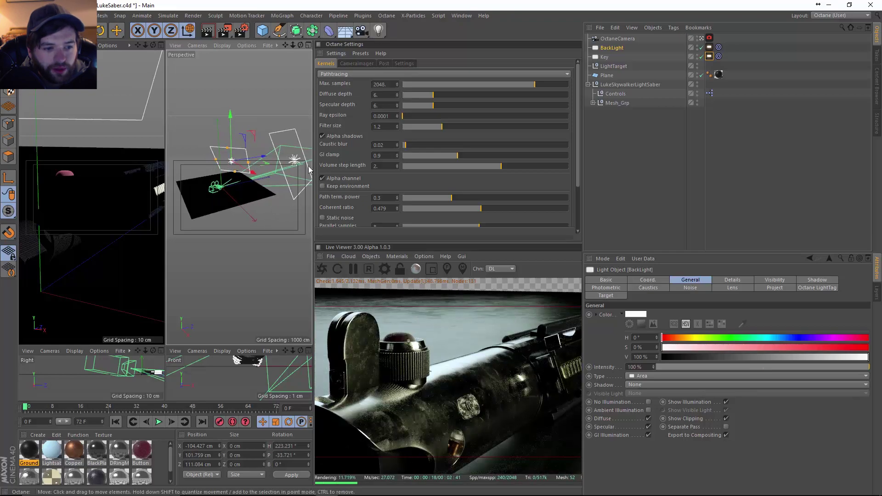
left_click(710, 56)
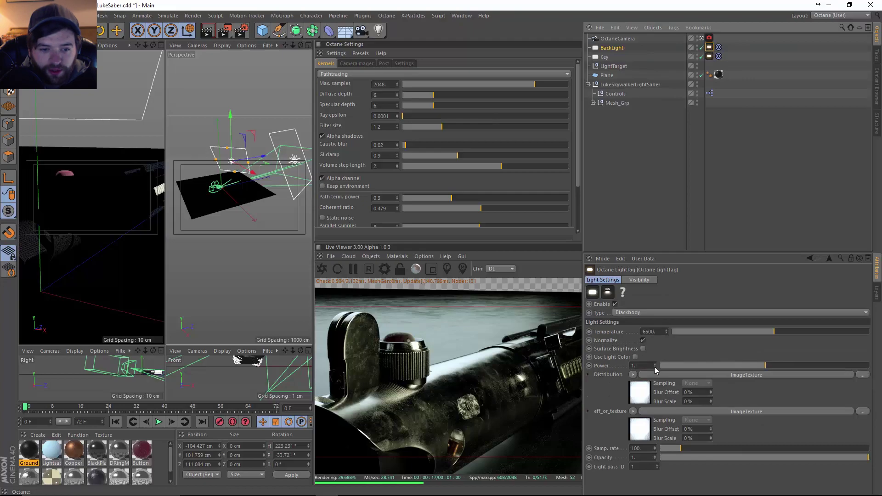
left_click(650, 365)
type(".2")
key("Return")
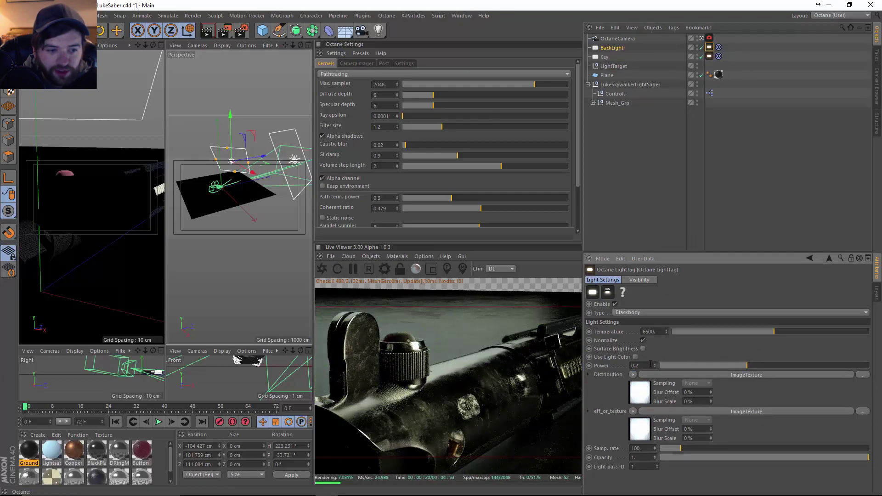
Raise the Key light's power to 15 and then to about 39.8.
left_click(711, 56)
left_click(642, 365)
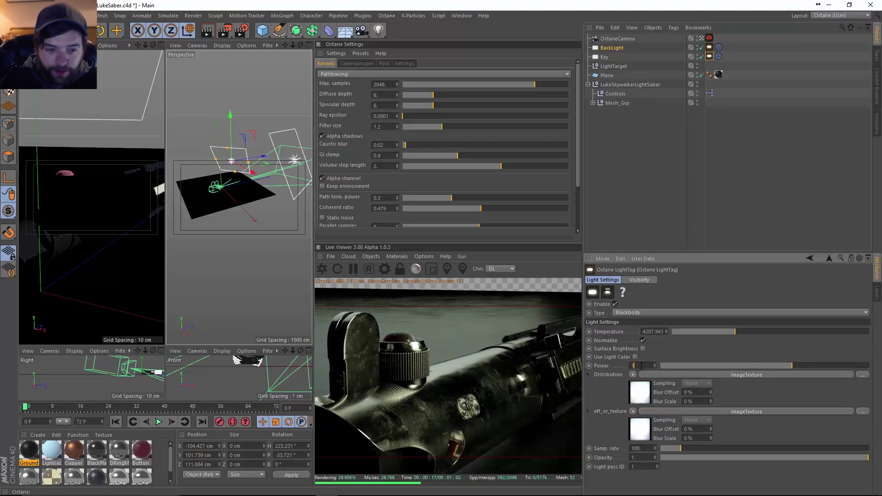
type("15.")
key("Return")
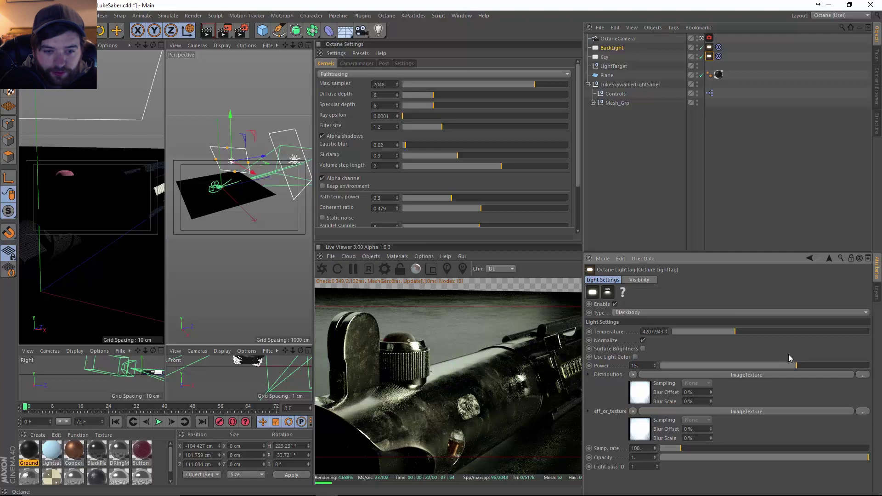
left_click(811, 365)
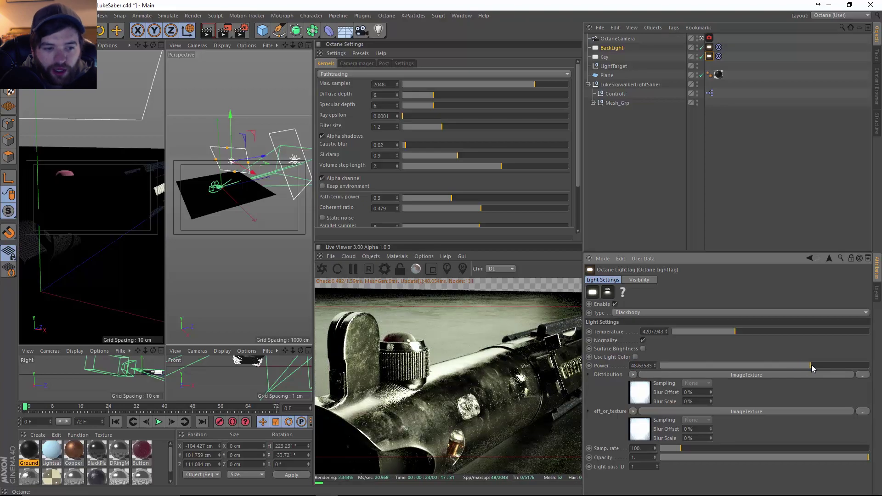
left_click_drag(811, 365, 809, 365)
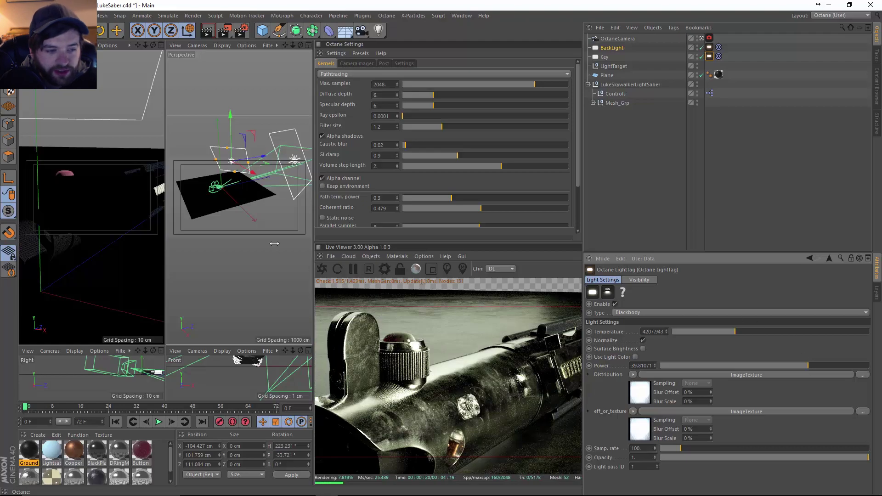
Reframe the render camera to a level side view of the whole lightsaber hilt.
left_click_drag(330, 317, 441, 407)
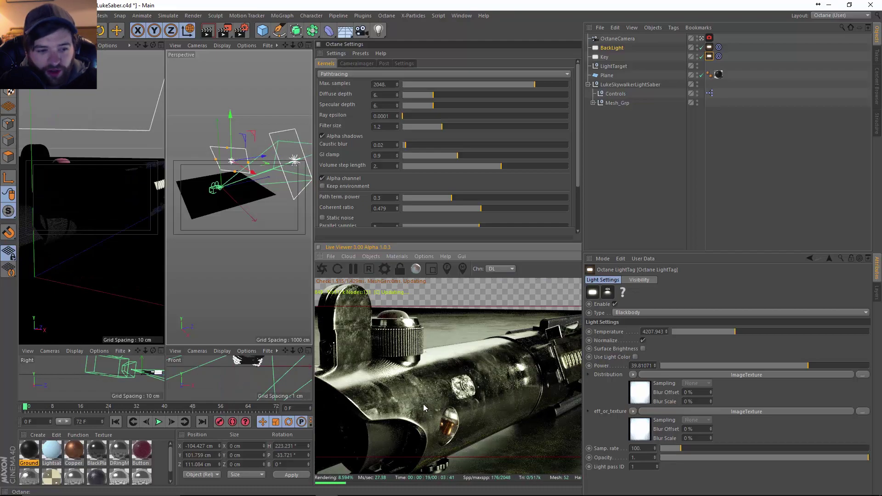
left_click_drag(417, 399, 457, 373)
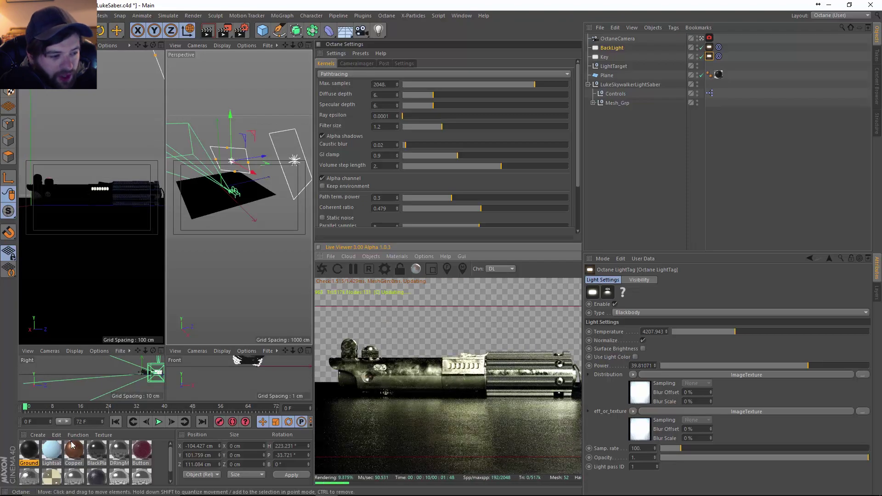
Add an Octane ImageTexture to the Roughness channel of the BlackPlastic material.
double_click(97, 451)
left_click(159, 213)
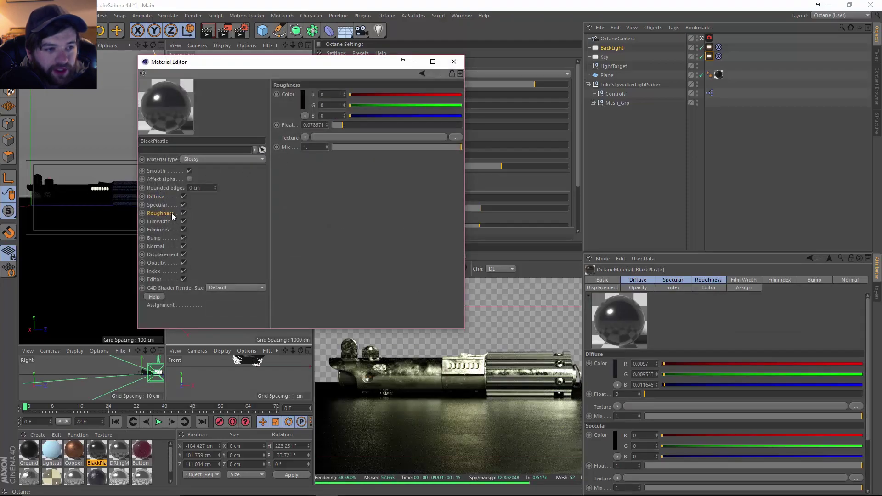
left_click(307, 138)
mouse_move(346, 319)
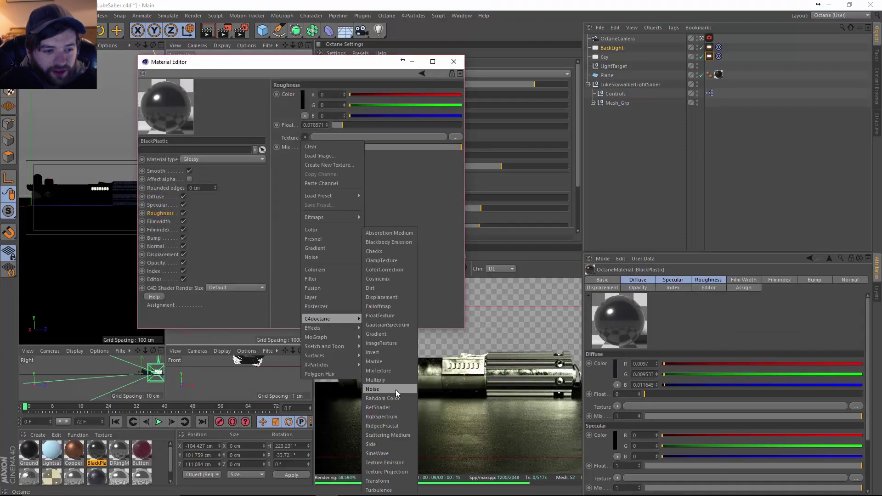
left_click(384, 345)
left_click(343, 138)
Load the GW_Metal image from the GeneralTextures folder as the roughness texture and close the material editor.
left_click(455, 143)
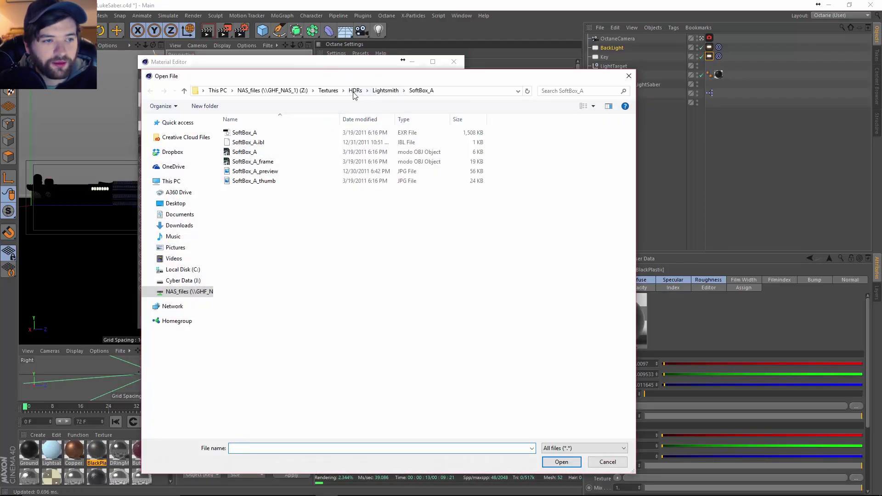
left_click(329, 91)
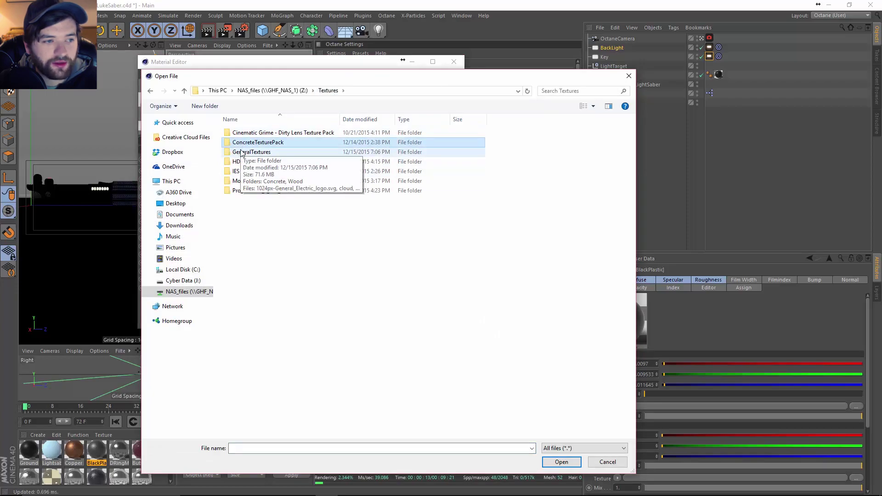
double_click(242, 153)
scroll(345, 275, "down", 1)
left_click(283, 367)
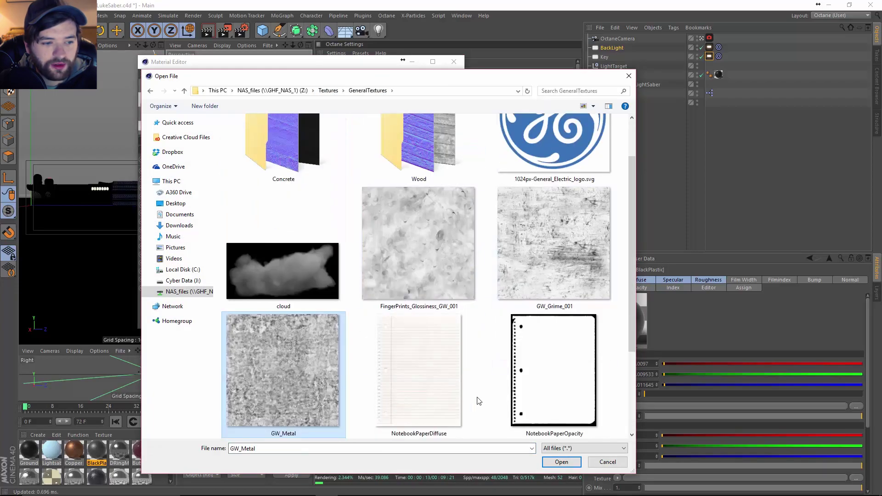
left_click(563, 463)
left_click(495, 287)
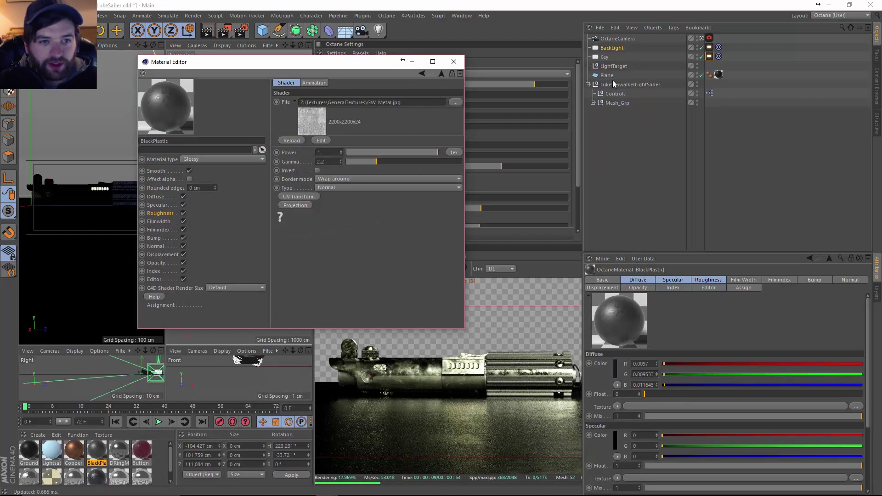
left_click(455, 62)
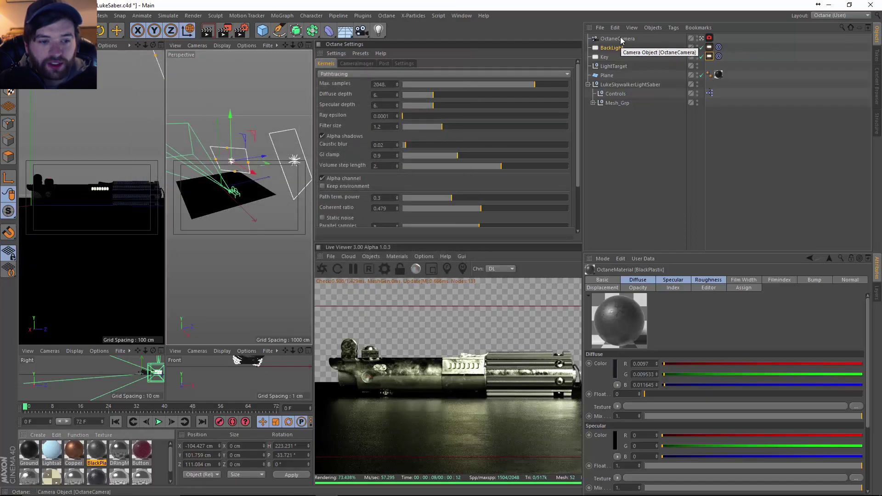
Reposition the Key light to about X 83, Y 82, Z -97 cm and clear the selection.
left_click_drag(434, 393, 430, 389)
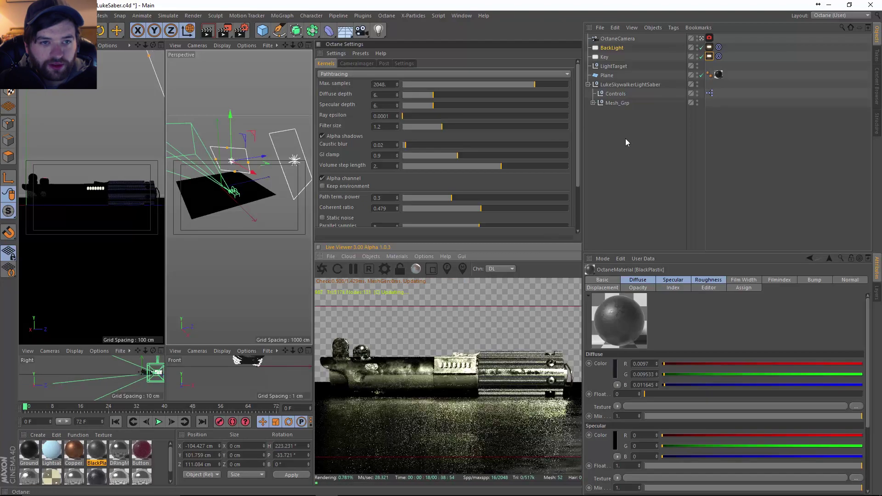
left_click(617, 39)
left_click(196, 204)
mouse_move(203, 203)
left_mouse_down("alt")
mouse_move(256, 203)
mouse_move(216, 201)
mouse_move(194, 215)
mouse_move(202, 215)
left_mouse_up("alt")
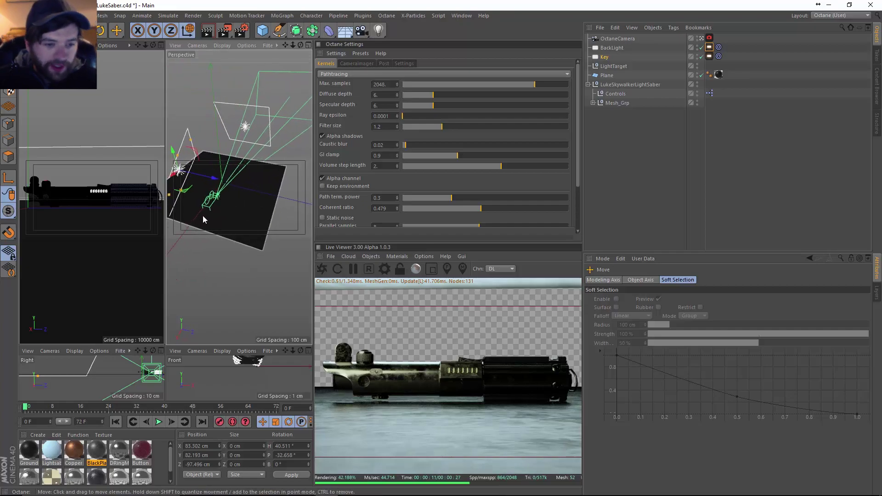
left_click(622, 166)
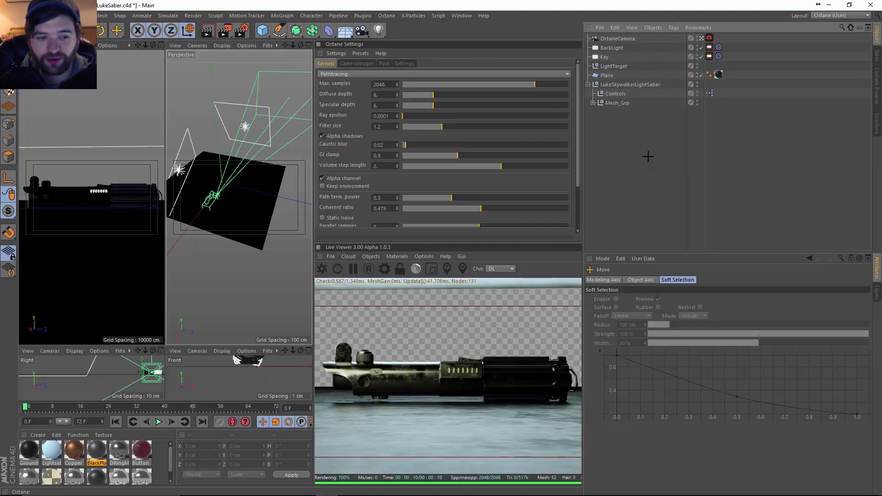
Create an Octane HDRI environment and assign a C4doctane Gradient as its environment texture.
left_click(371, 257)
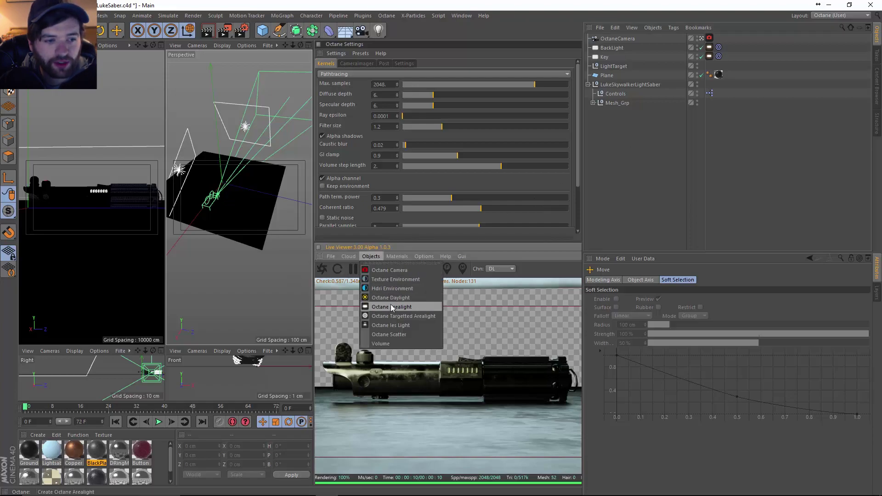
left_click(414, 289)
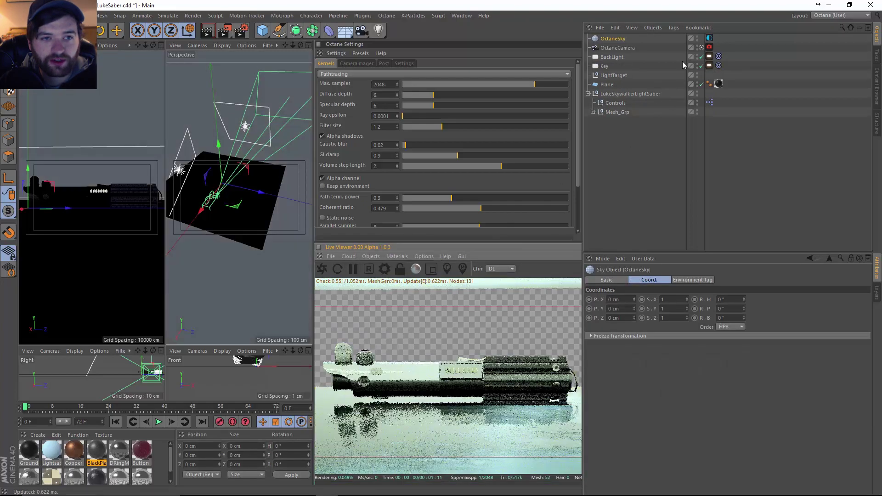
left_click(709, 38)
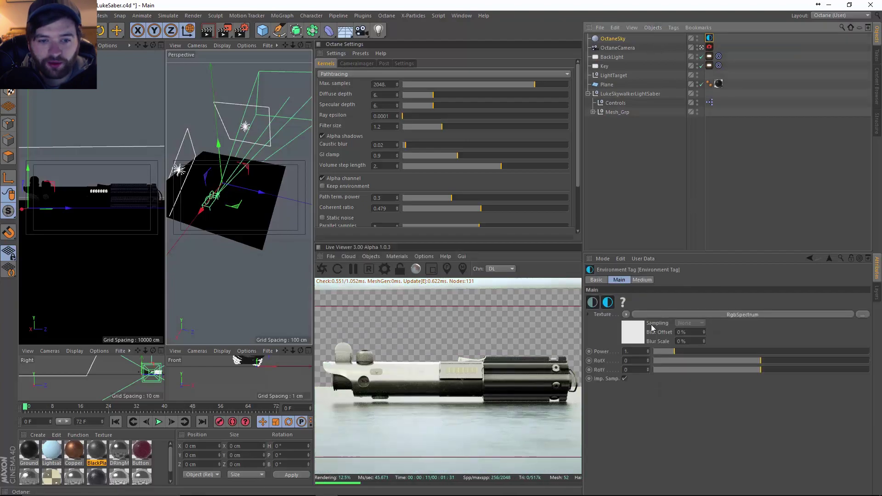
left_click(634, 334)
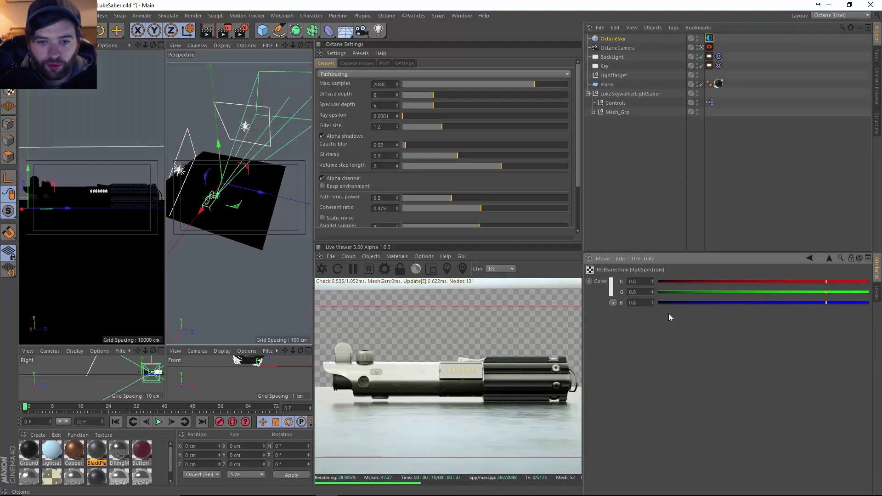
left_click(828, 259)
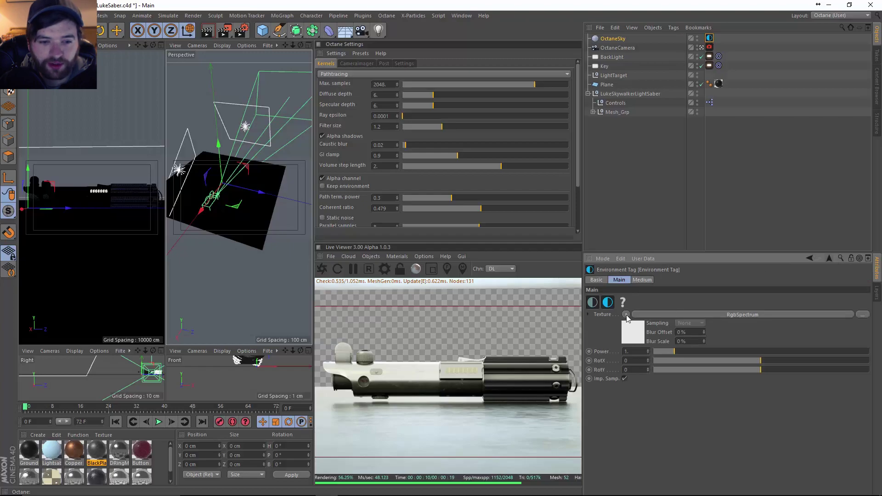
right_click(641, 340)
mouse_move(654, 252)
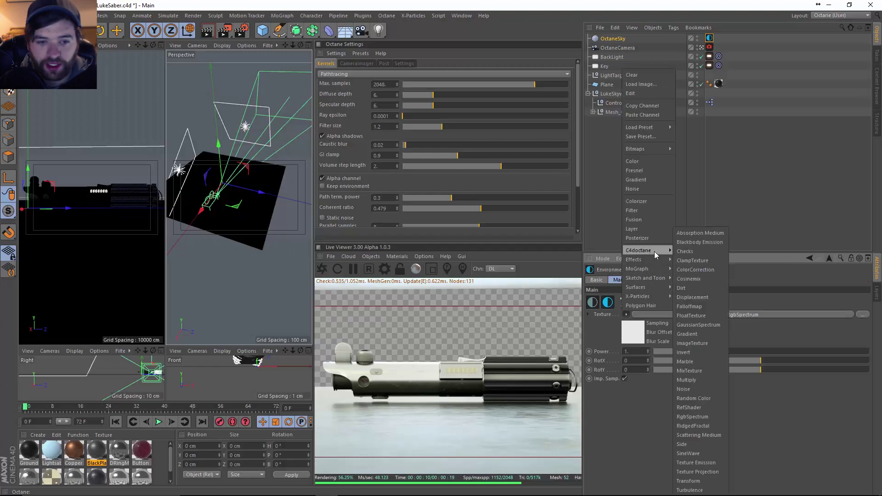
left_click(704, 336)
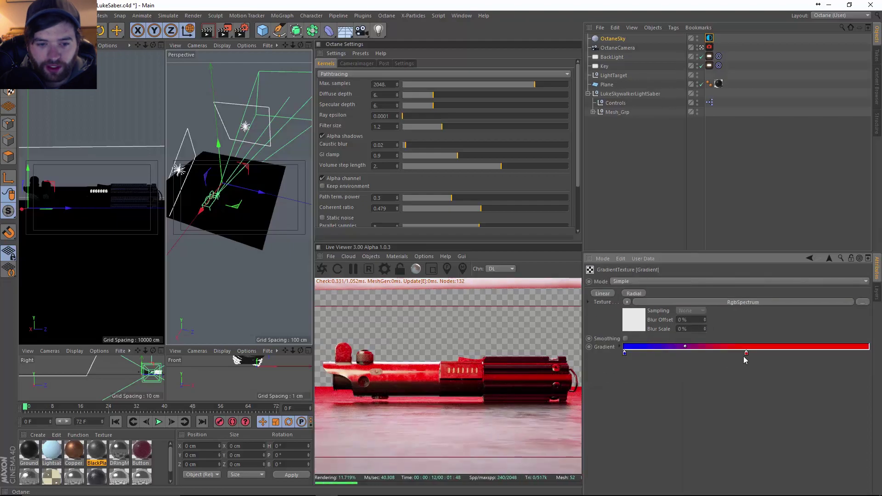
Recolour the environment gradient to run from white to black, and enable Keep environment with Alpha channel disabled in the kernel settings.
double_click(746, 353)
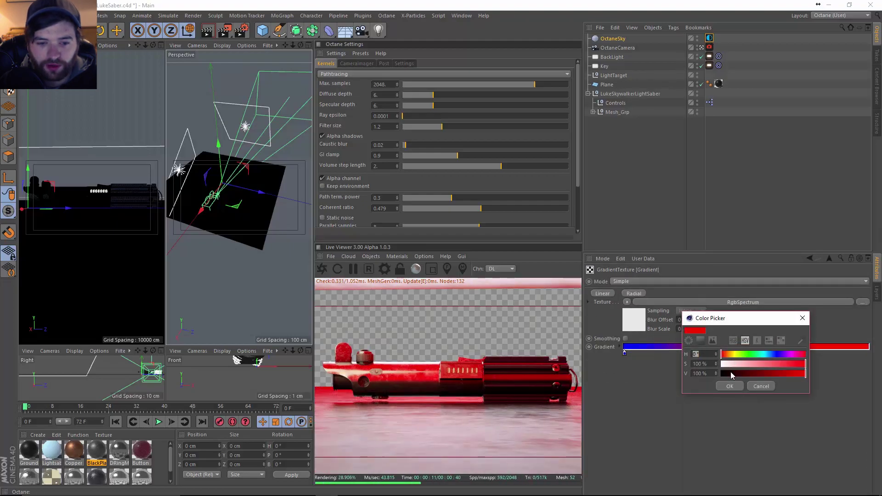
left_click(722, 389)
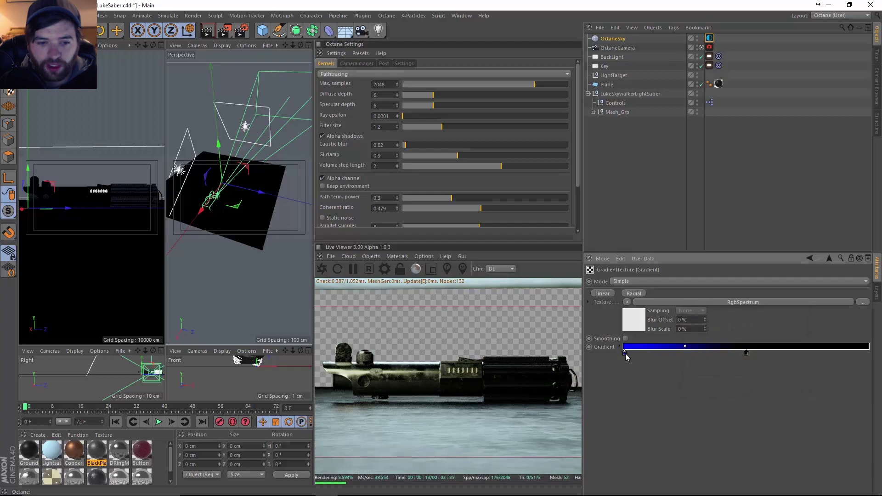
double_click(625, 353)
left_click(624, 354)
left_click(608, 384)
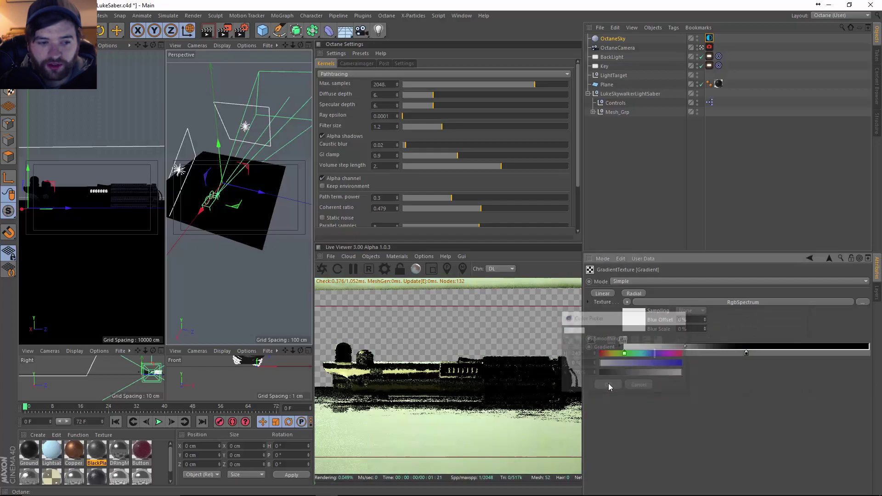
left_click(322, 186)
left_click(323, 178)
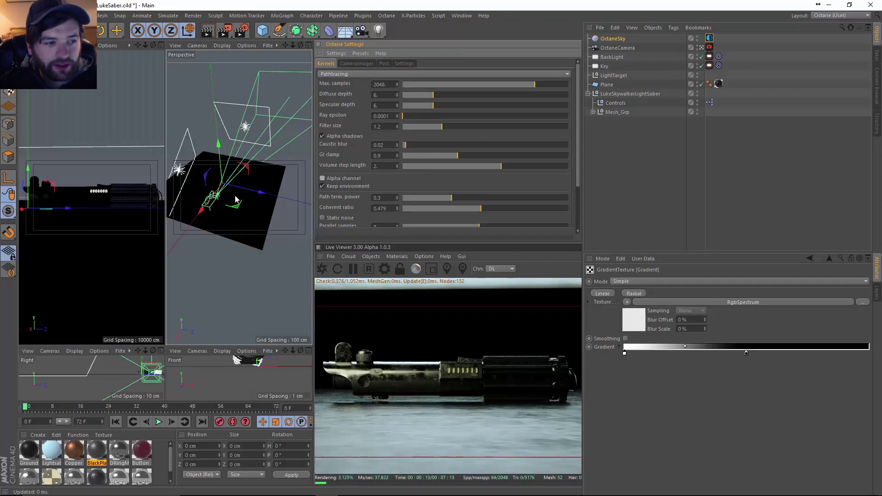
Try different RotX and RotY rotations on the OctaneSky environment and reset both to 0.
left_click(710, 39)
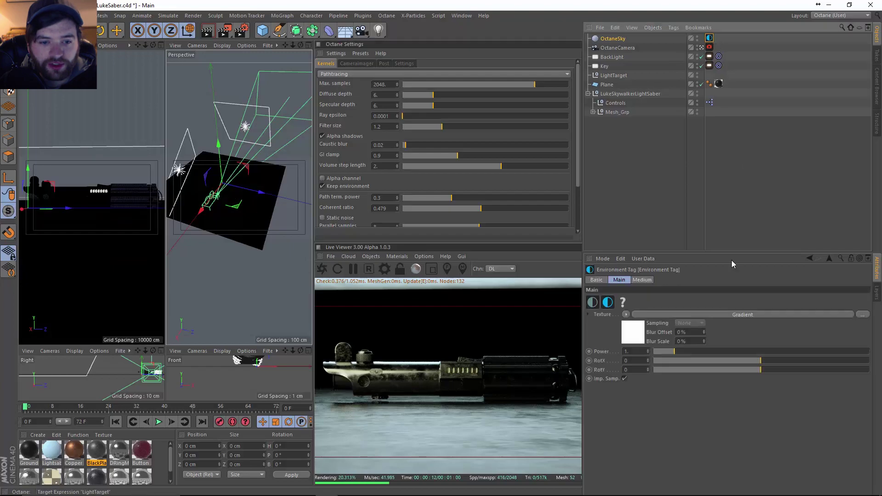
mouse_move(761, 365)
left_mouse_down()
mouse_move(684, 362)
mouse_move(855, 360)
mouse_move(760, 366)
left_mouse_up()
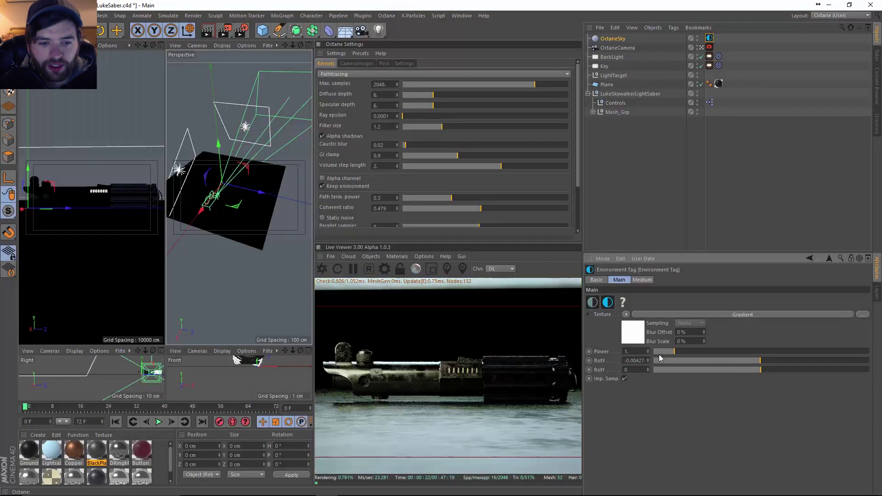
double_click(643, 360)
type("0")
key("Return")
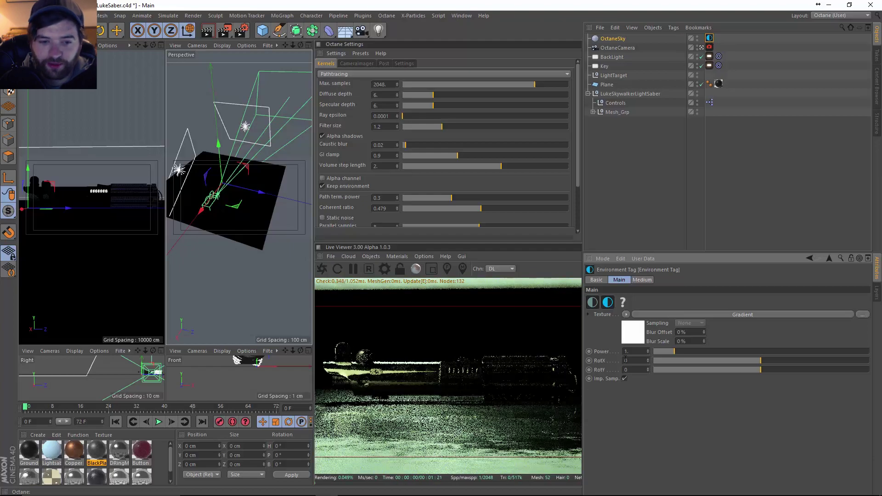
left_click_drag(691, 372, 876, 397)
double_click(636, 370)
type("0")
key("Return")
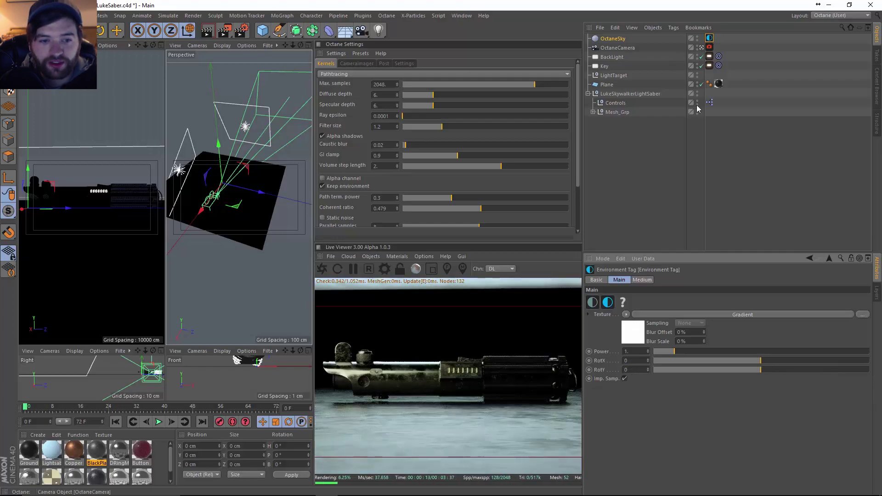
Make the OctaneSky's gradient texture Linear so it is driven by a SineWave.
left_click(637, 327)
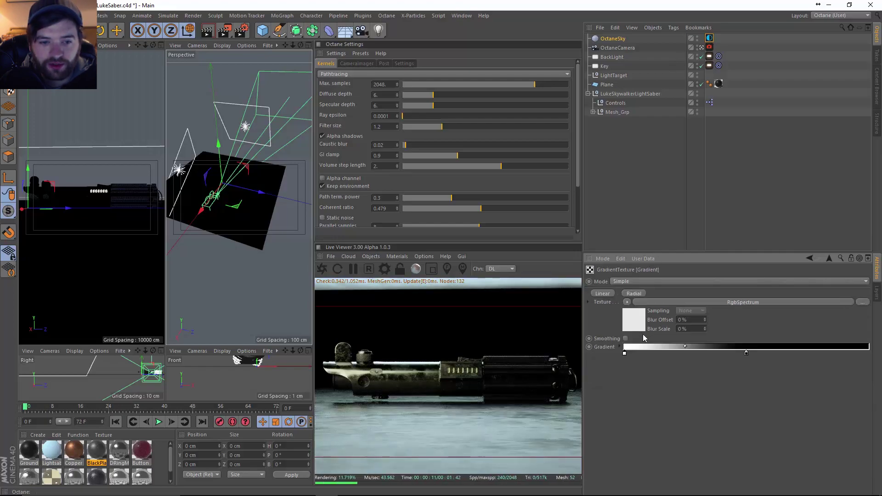
left_click(601, 294)
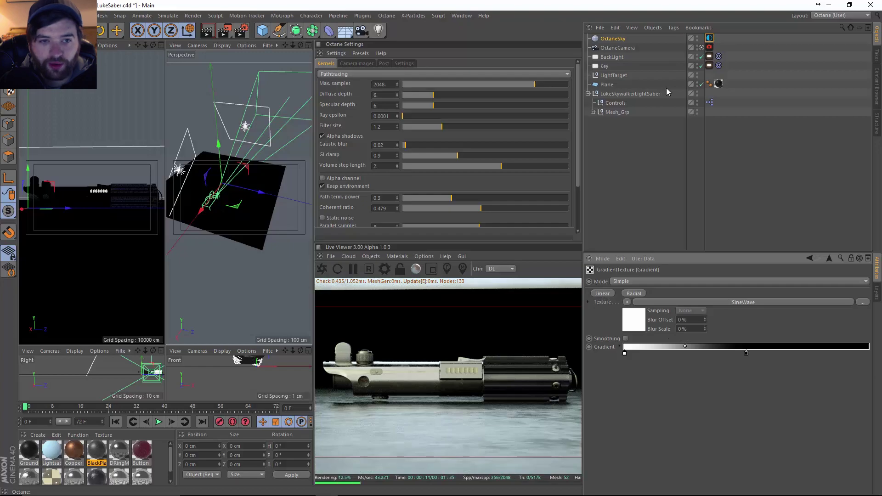
Try rotating the linear gradient environment with RotX and RotY, returning both values to 0.
left_click(710, 39)
left_click_drag(769, 360, 742, 367)
type("0")
key("Return")
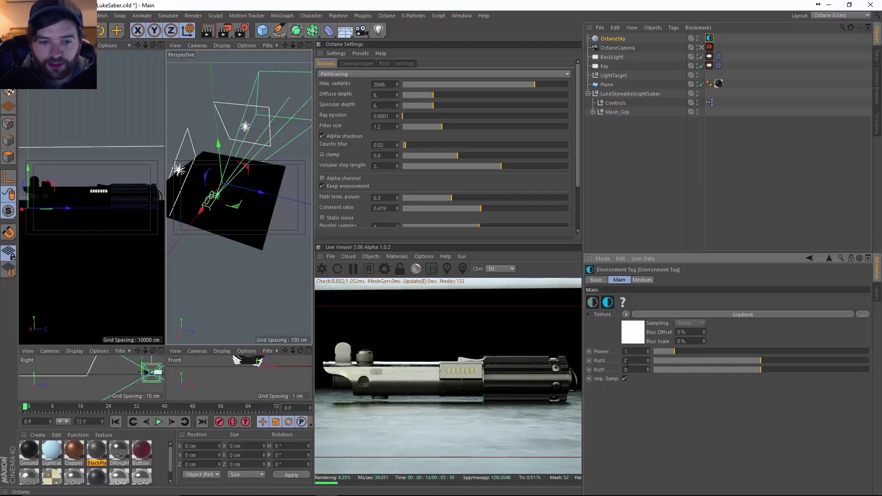
left_click_drag(669, 368, 763, 371)
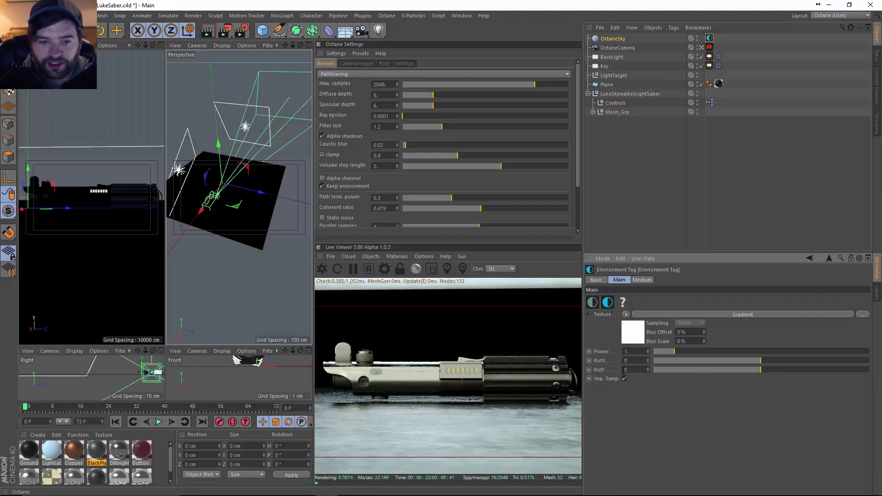
left_click(634, 332)
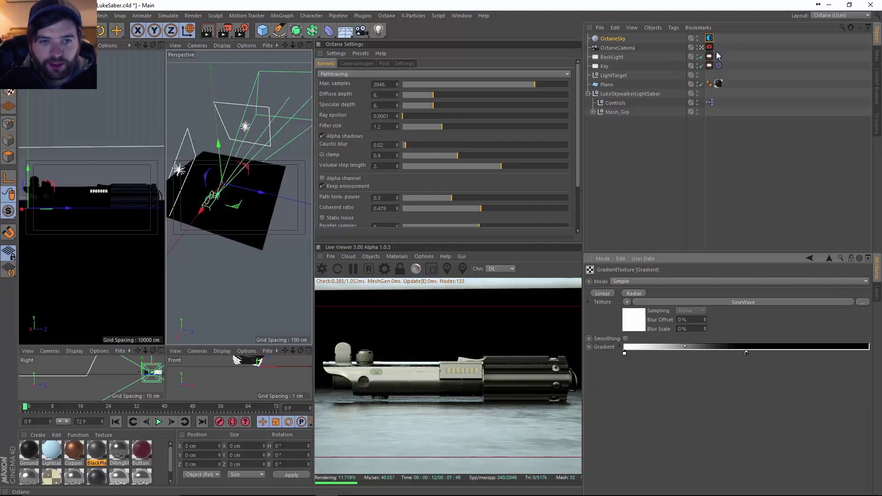
Duplicate the OctaneCamera, look through the copy, and orbit it around to face the end of the hilt.
left_click(630, 49)
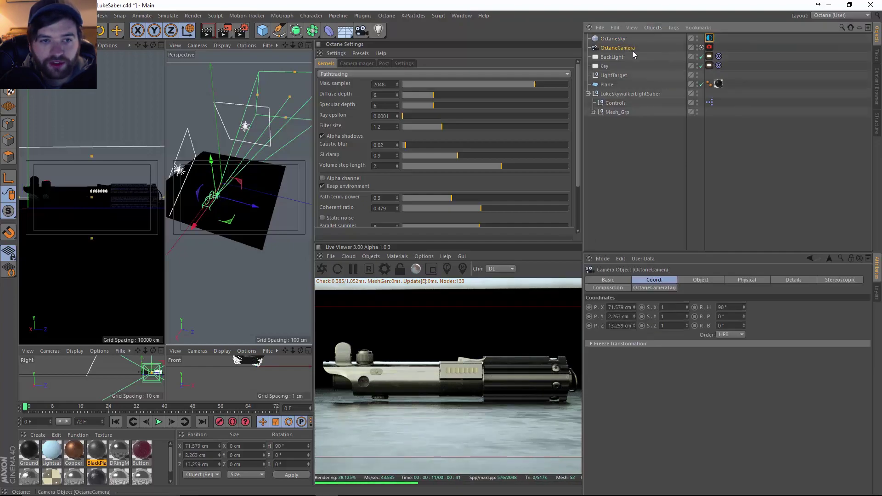
left_click_drag(633, 47, 701, 65, "ctrl")
left_click(702, 48)
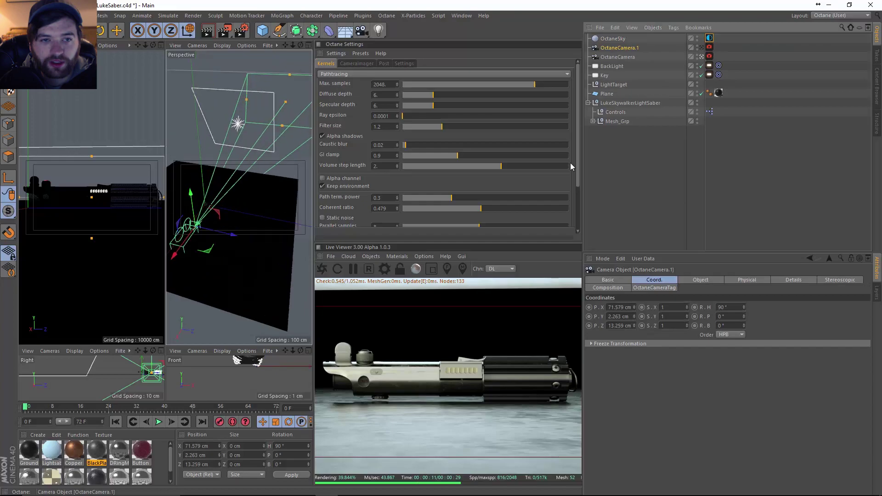
left_click_drag(251, 202, 283, 198, "alt")
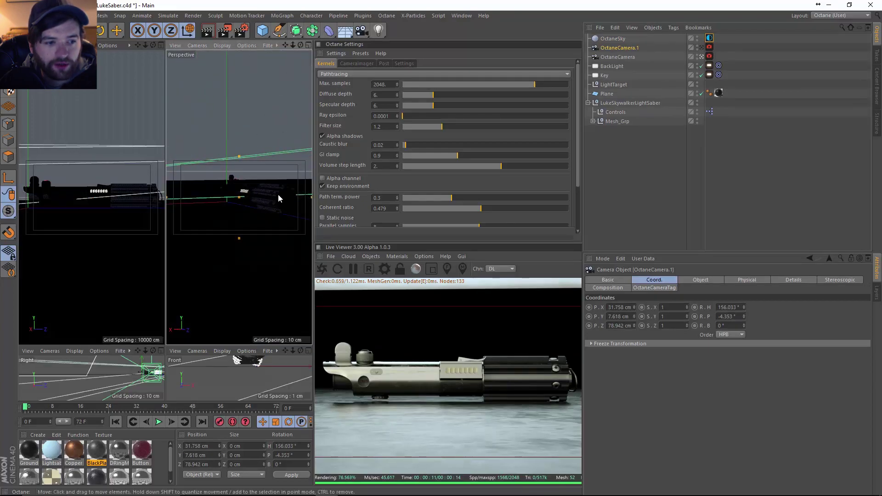
middle_click_drag(275, 196, 273, 200, "alt")
left_click(323, 269)
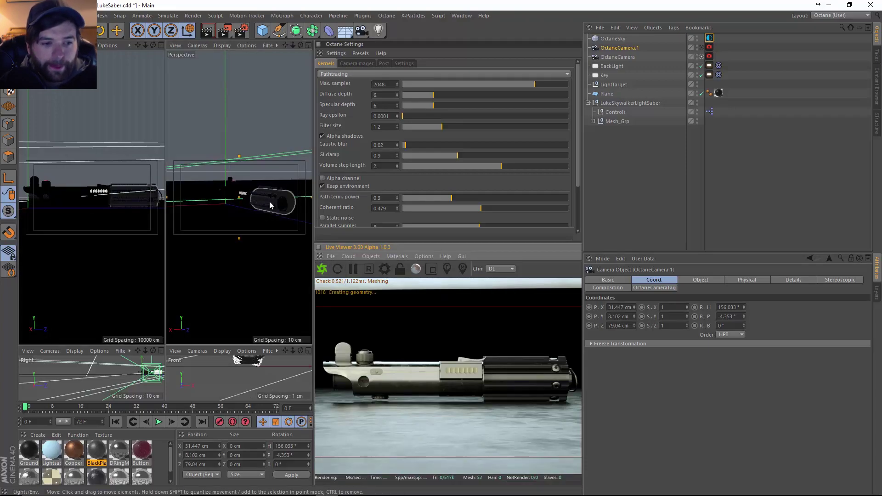
left_click_drag(260, 193, 238, 199, "alt")
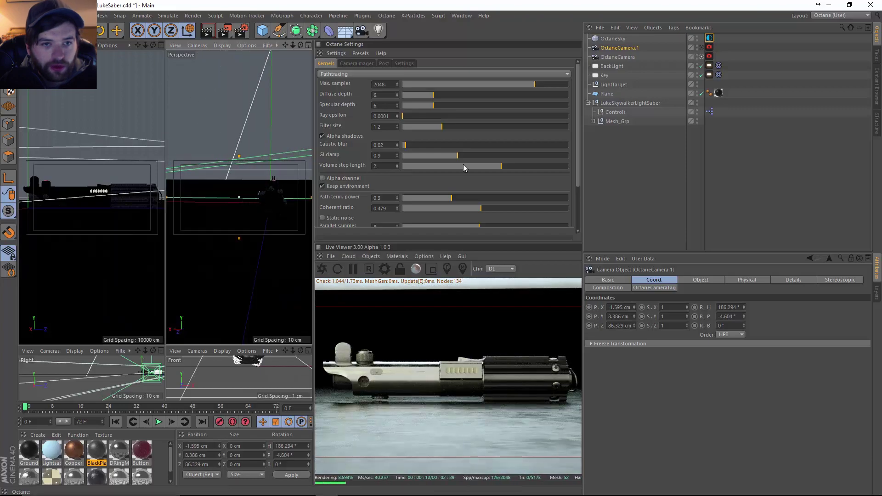
Maximize the render viewport, activate the duplicated camera there, and shift its framing so the hilt's end sits nearer the centre.
left_click(702, 48)
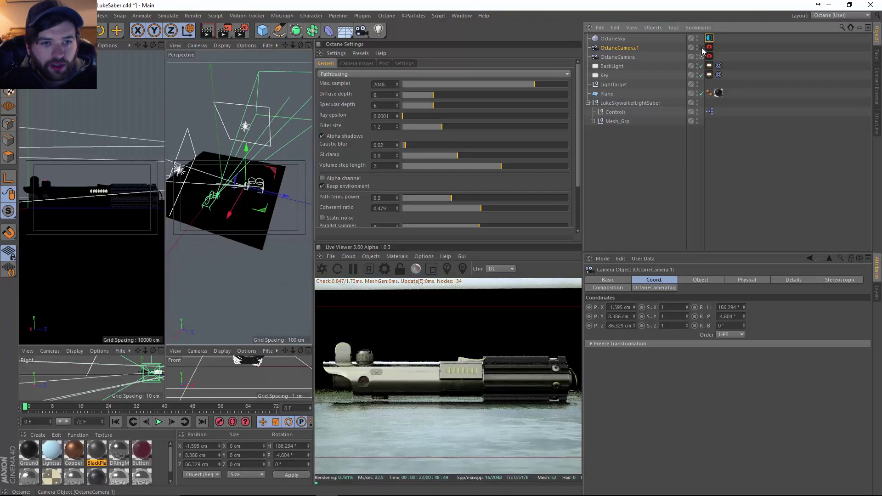
middle_click(127, 147)
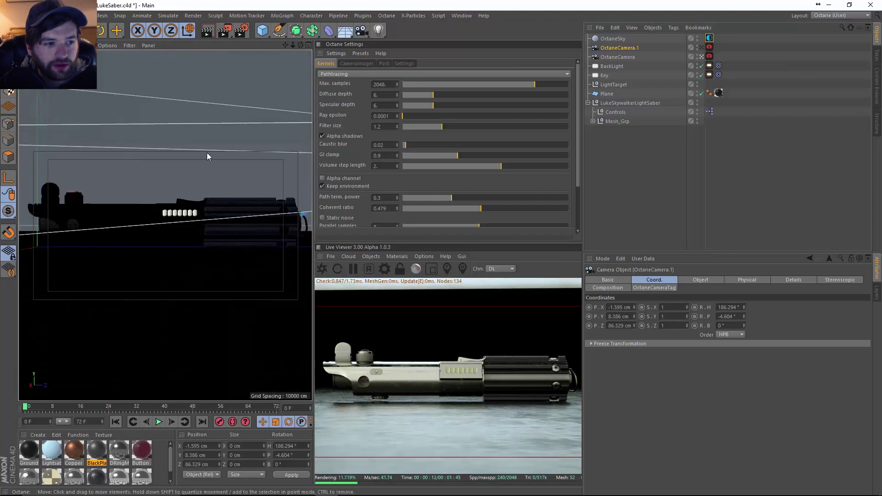
left_click(702, 48)
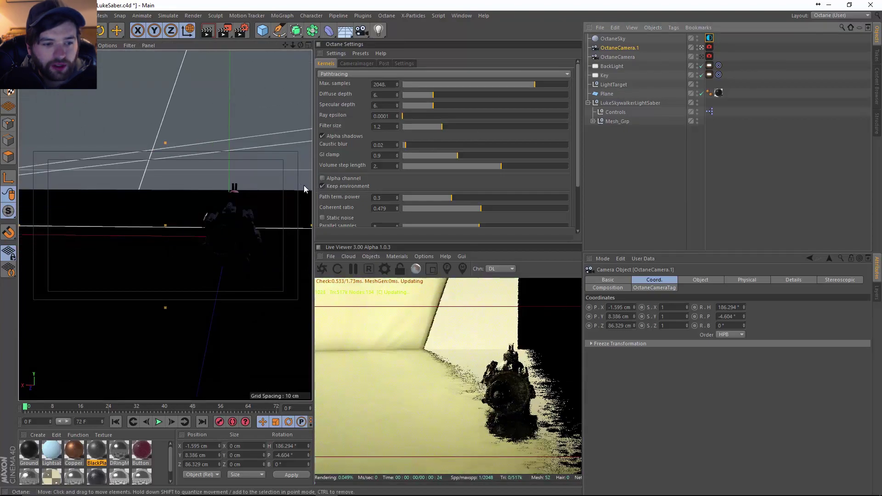
middle_click_drag(264, 224, 244, 221)
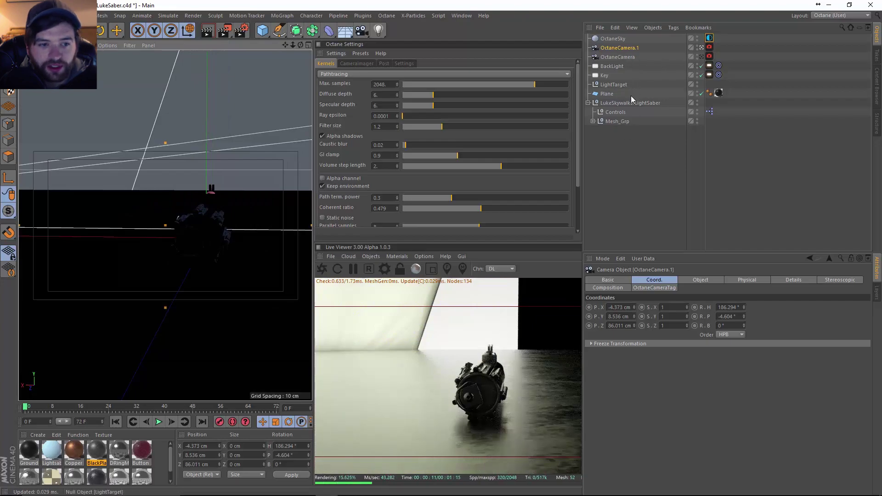
Reset the OctaneSky environment's RotX to 0 and move the gradient's black knot to the far end.
left_click(625, 39)
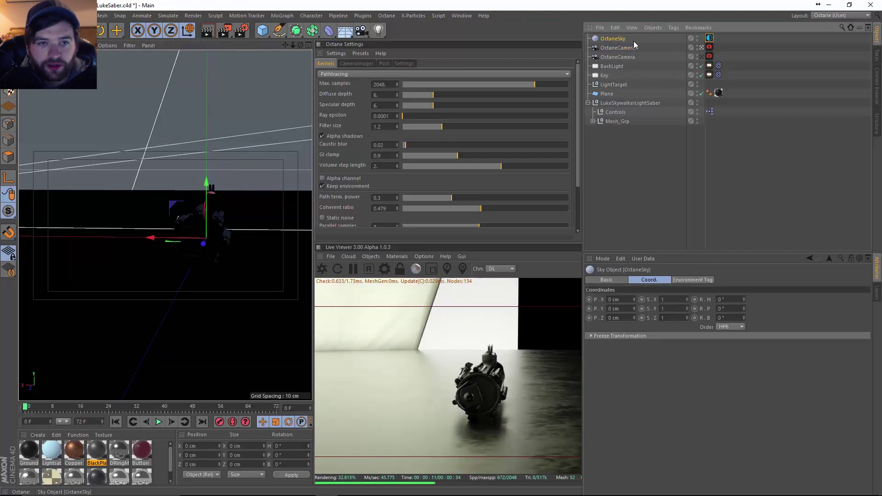
left_click(709, 38)
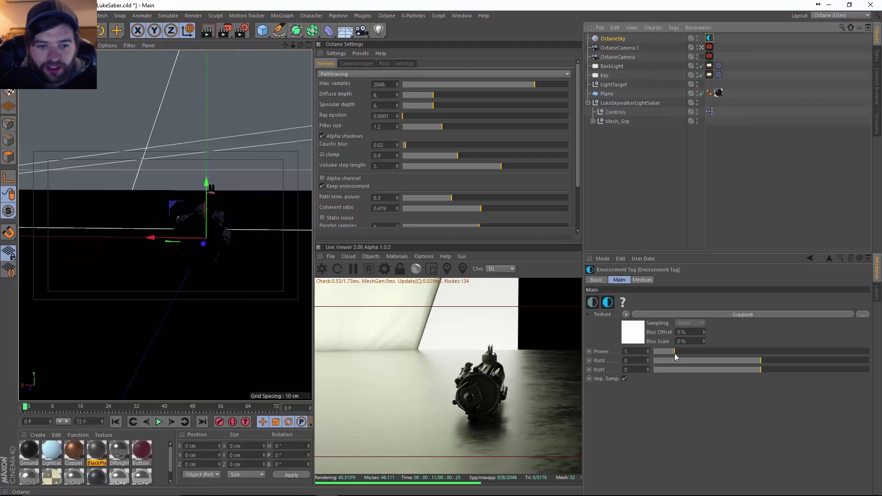
left_click_drag(704, 360, 756, 370)
double_click(634, 360)
type("0")
key("Tab")
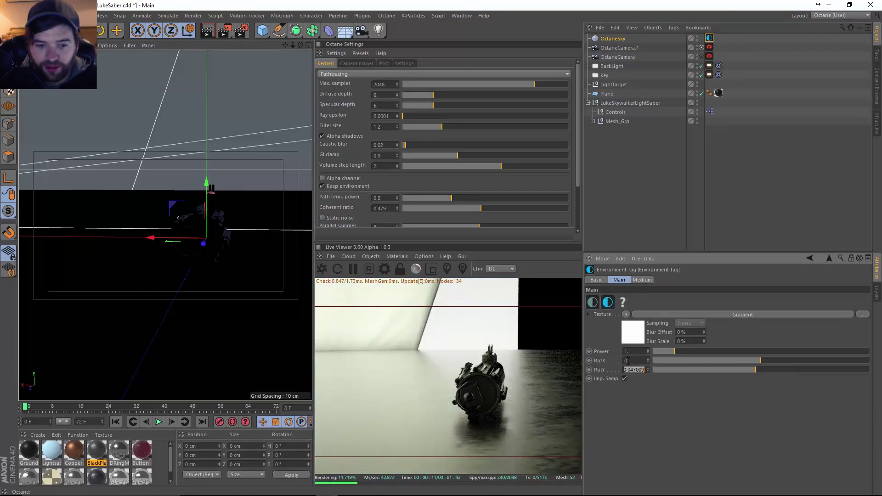
left_click(634, 338)
left_click_drag(747, 353, 868, 354)
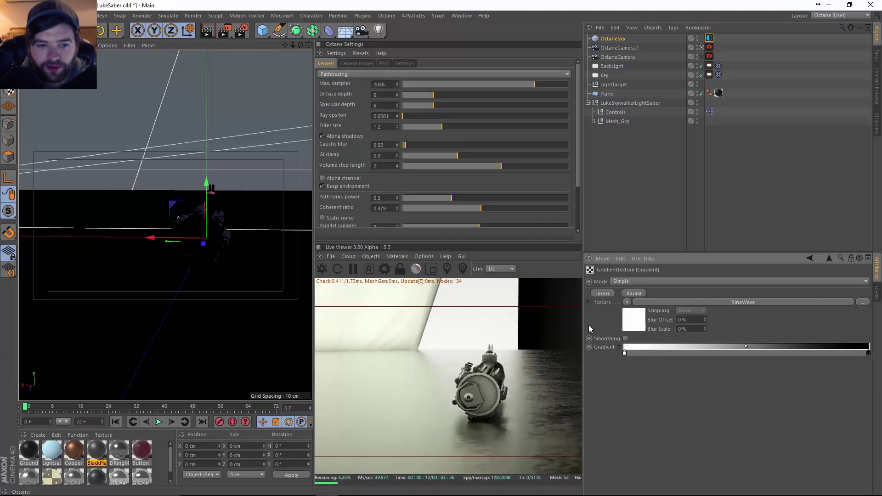
Frame the LukeSkywalkerLightSaber object and orbit the duplicated camera to a close, angled view of the hilt's end.
left_click(488, 345)
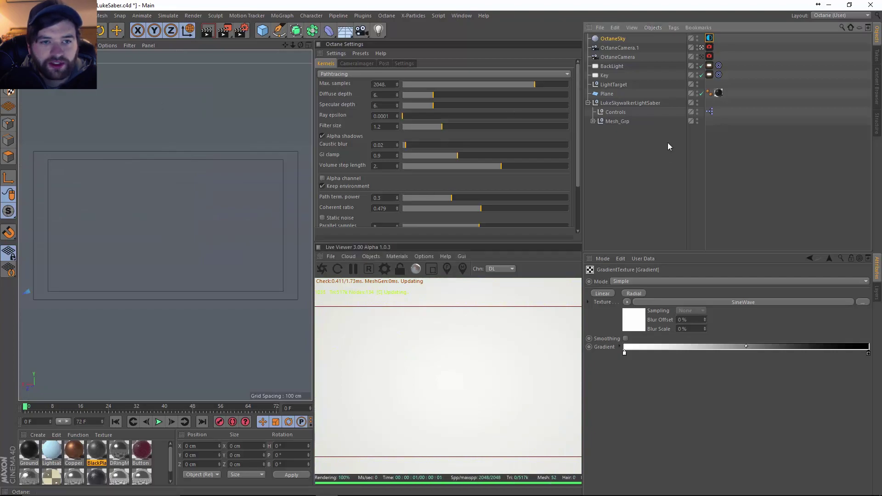
left_click(628, 103)
mouse_move(208, 240)
left_mouse_down("alt")
mouse_move(119, 232)
mouse_move(255, 239)
mouse_move(189, 228)
mouse_move(219, 232)
mouse_move(213, 241)
left_mouse_up("alt")
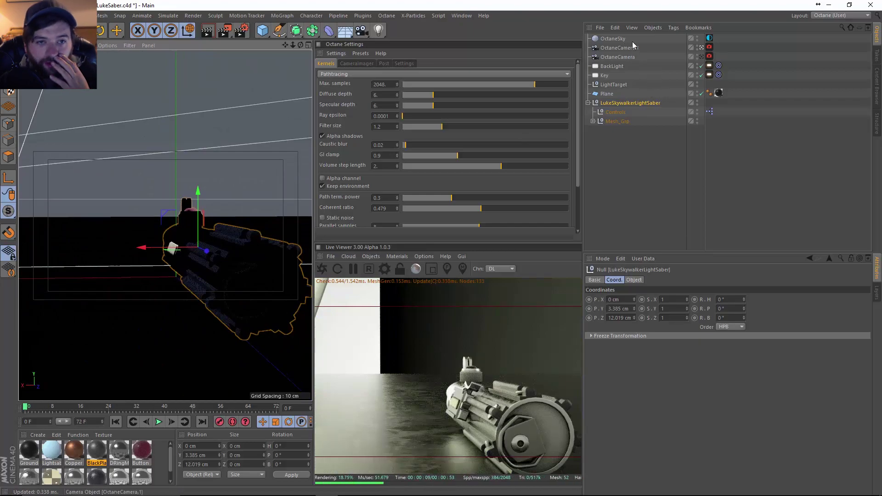
Rebuild the OctaneSky gradient as hard-edged alternating white and black bands, with two separate black bands between white areas.
left_click(710, 39)
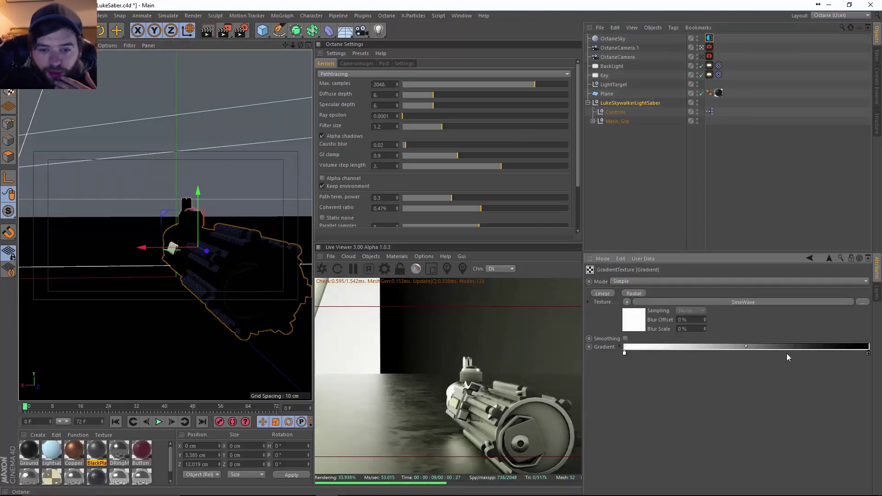
left_click_drag(869, 355, 656, 355)
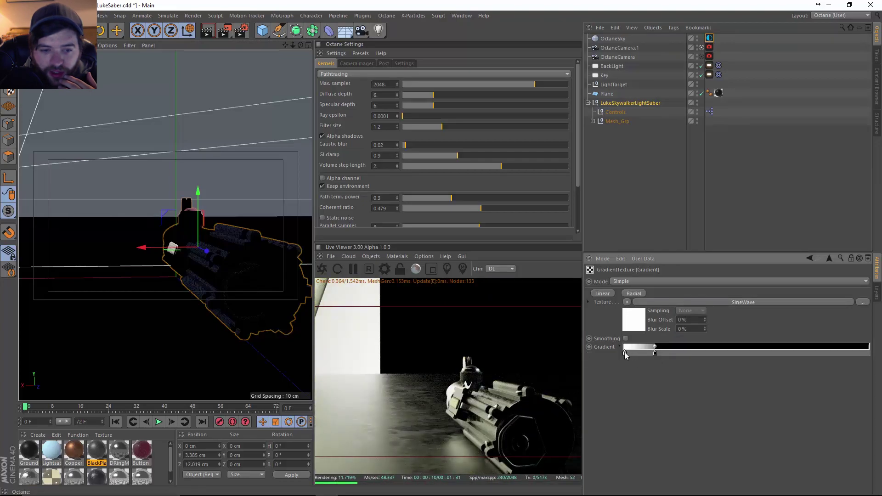
left_click_drag(625, 355, 697, 357)
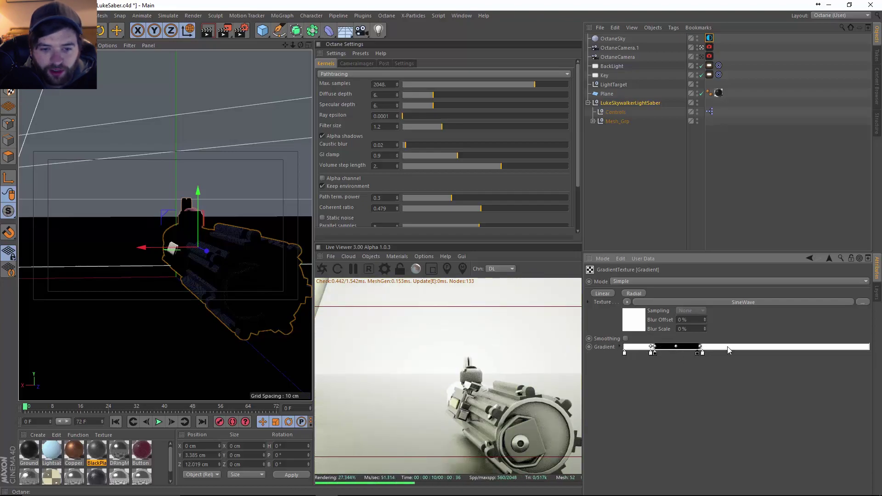
left_click_drag(656, 354, 808, 354, "ctrl")
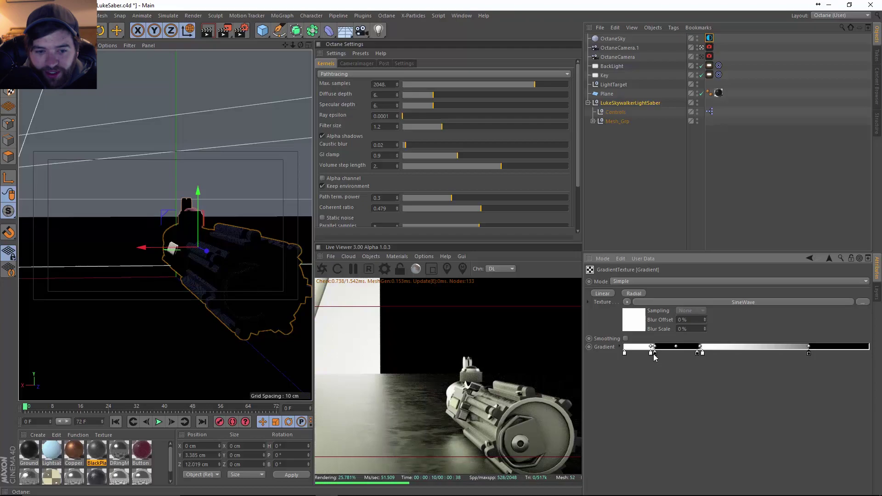
left_click_drag(655, 353, 794, 354, "ctrl")
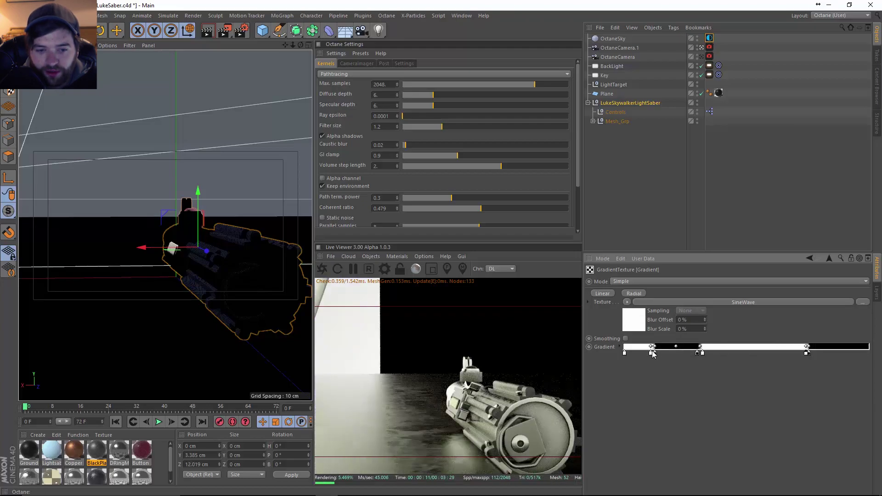
left_click_drag(653, 353, 818, 353, "ctrl")
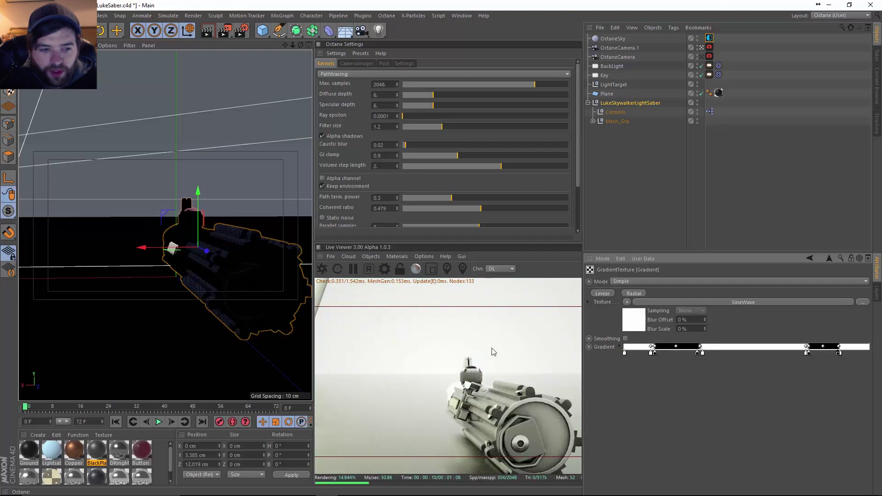
Frame the LukeSkywalkerLightSaber object again and orbit the duplicated camera to a pulled-back, end-on view of the hilt.
left_click(420, 340)
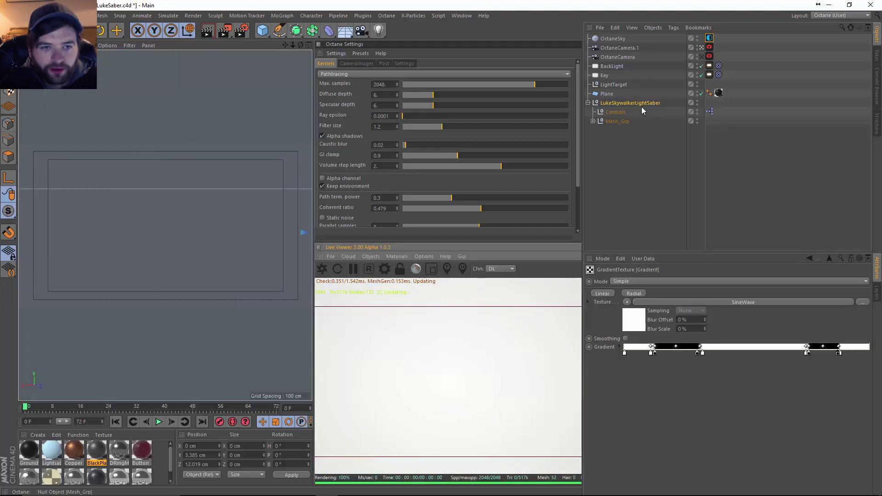
left_click(615, 104)
key("o")
right_click_drag(274, 237, 209, 231, "alt")
mouse_move(208, 231)
left_mouse_down("alt")
mouse_move(301, 240)
mouse_move(266, 232)
mouse_move(288, 255)
mouse_move(177, 229)
mouse_move(208, 228)
left_mouse_up("alt")
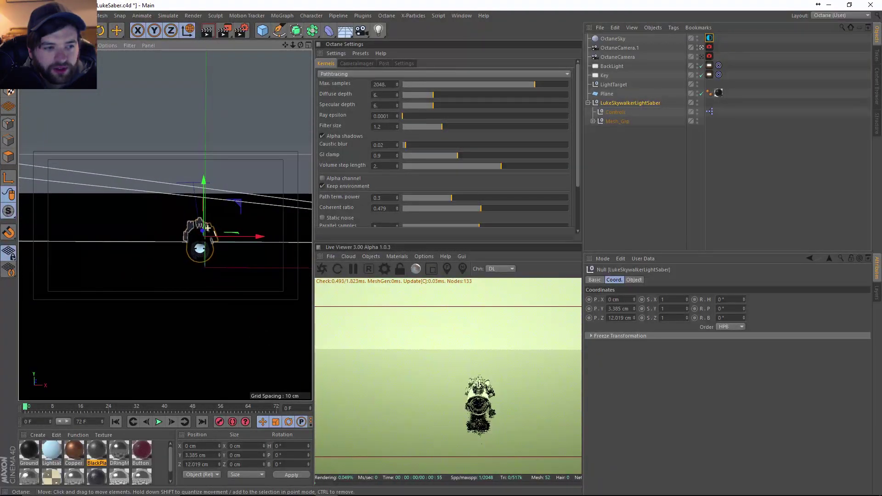
Extend the OctaneSky gradient's first black band to about the middle and orbit the camera to a side view of the hilt.
left_click(709, 39)
left_click(642, 335)
left_click_drag(702, 353, 747, 358)
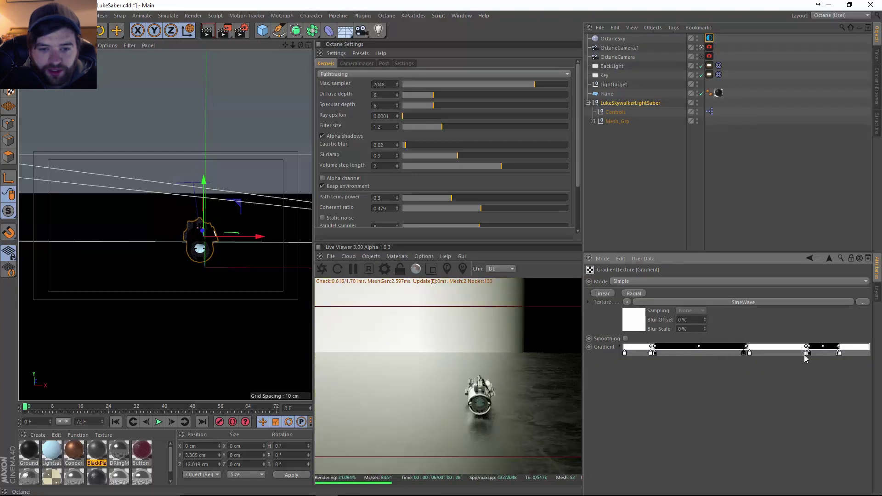
mouse_move(666, 358)
left_mouse_down()
mouse_move(722, 361)
mouse_move(662, 361)
left_mouse_up()
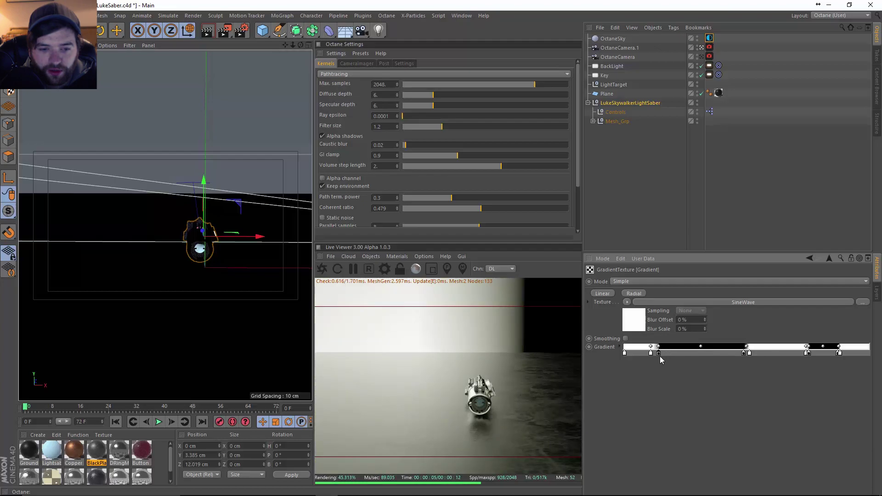
left_click(746, 355)
left_click_drag(483, 399, 571, 382)
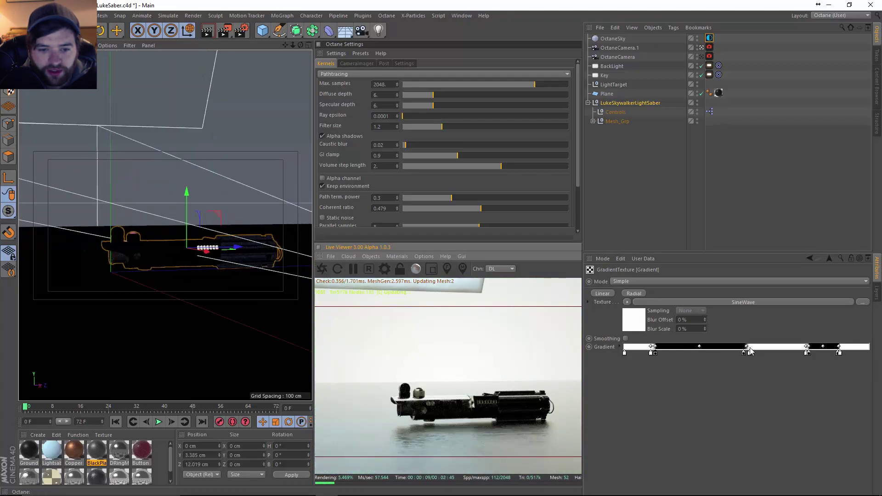
Adjust the first black band to end short of the gradient's middle and extend the second black band back to about the middle.
left_click_drag(750, 353, 779, 353)
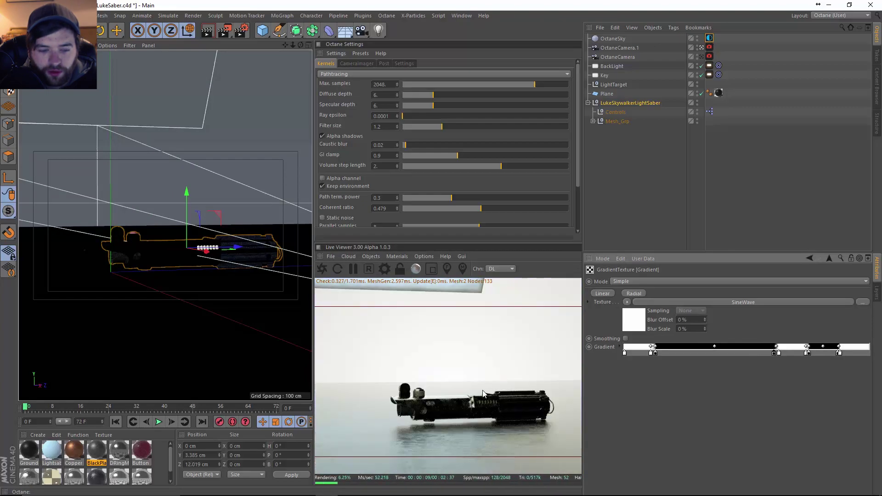
left_click_drag(461, 404, 586, 381)
left_click_drag(777, 354, 745, 357)
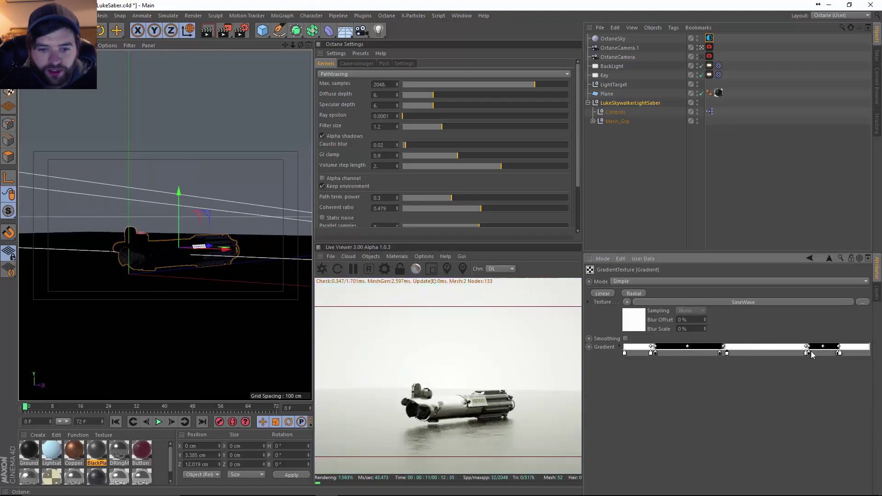
left_click_drag(809, 353, 752, 355)
left_click_drag(460, 404, 586, 404)
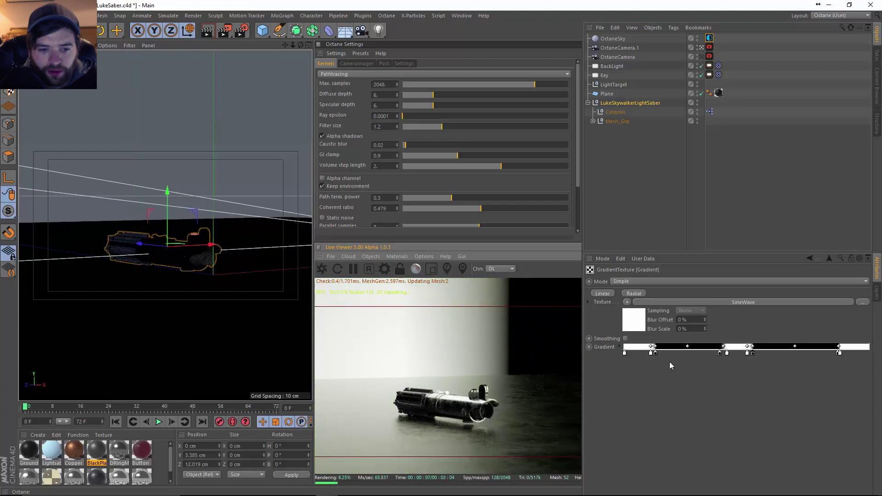
Narrow the gradient's central white band to a thin strip between the two black bands, orbiting the hilt to check its lighting.
mouse_move(657, 353)
left_mouse_down()
mouse_move(675, 355)
mouse_move(654, 355)
mouse_move(695, 374)
mouse_move(710, 354)
mouse_move(732, 357)
mouse_move(698, 375)
left_mouse_up()
mouse_move(466, 411)
left_mouse_down()
mouse_move(431, 408)
mouse_move(457, 402)
left_mouse_up()
left_click_drag(733, 353, 738, 353)
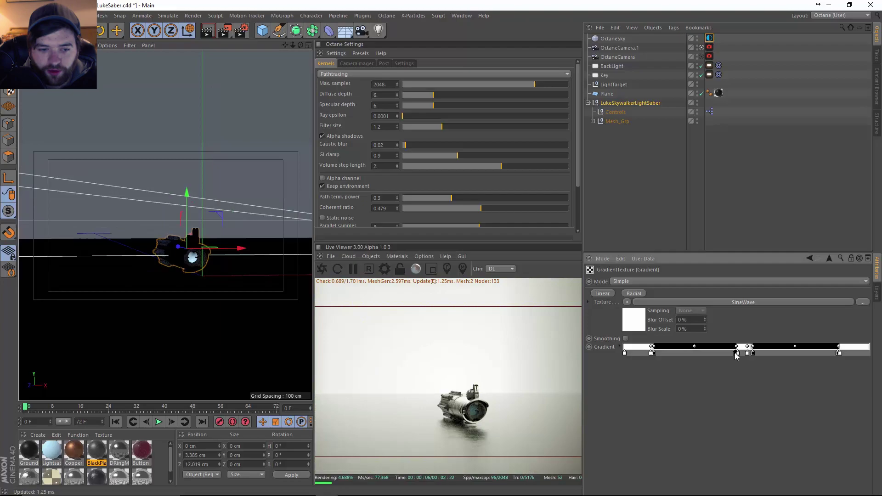
left_click_drag(478, 404, 464, 408)
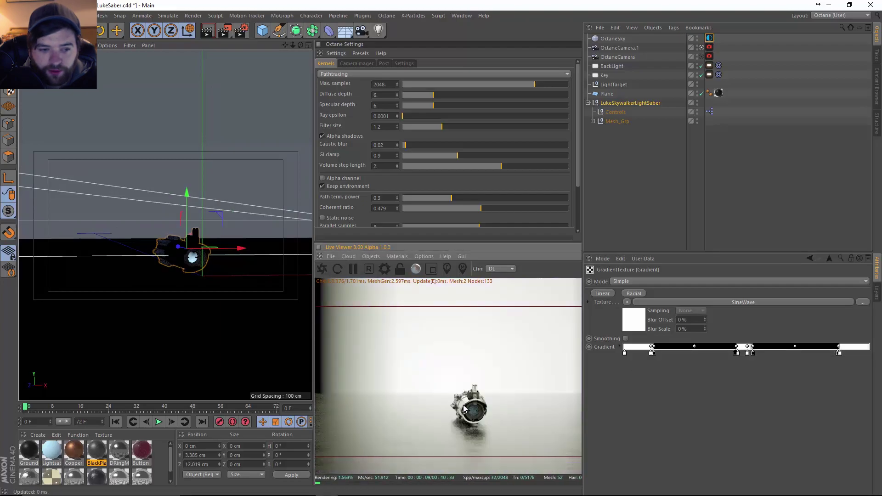
left_click_drag(740, 354, 737, 356)
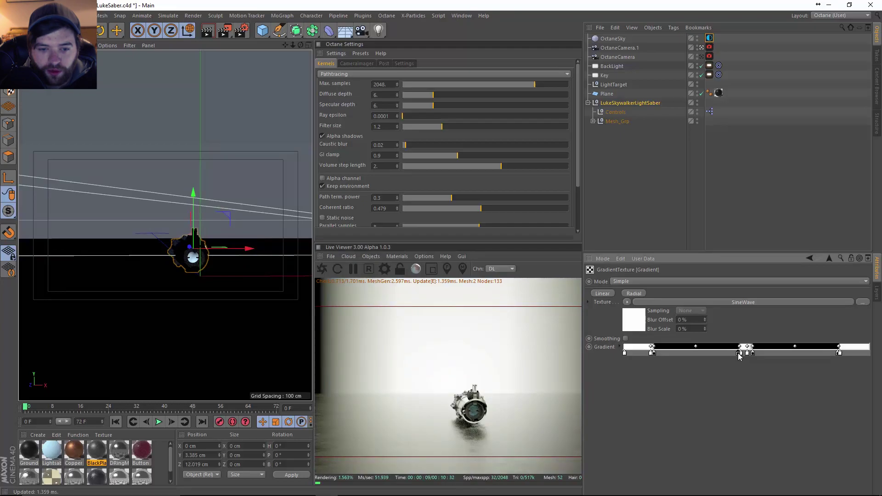
left_click_drag(753, 357, 751, 356)
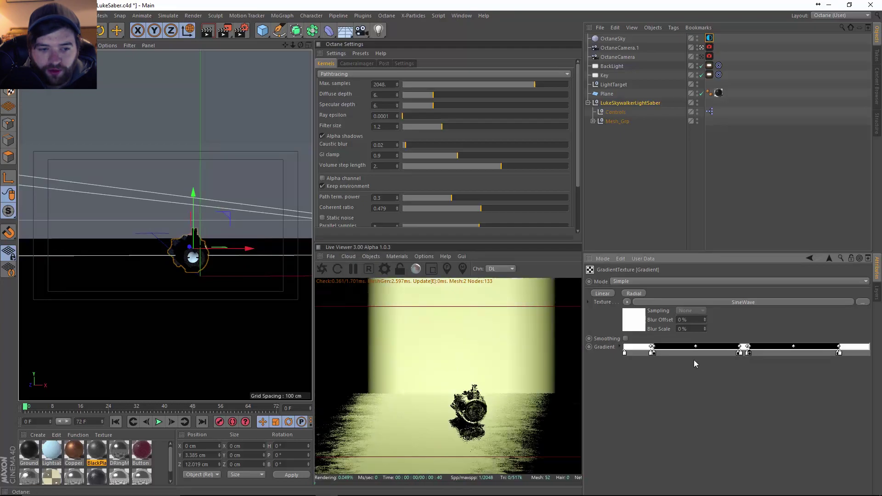
left_click_drag(478, 413, 404, 415)
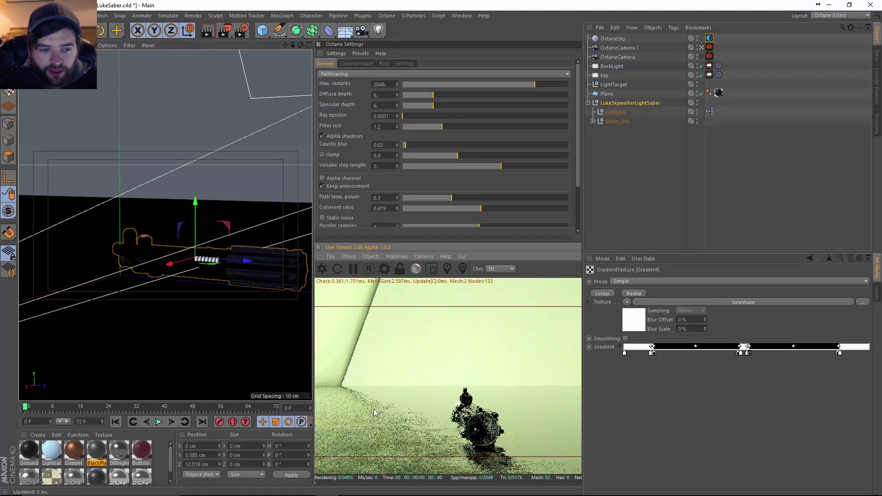
Stretch the second black band to the gradient's far end, leaving only a sliver of white there.
left_click_drag(840, 357, 858, 358)
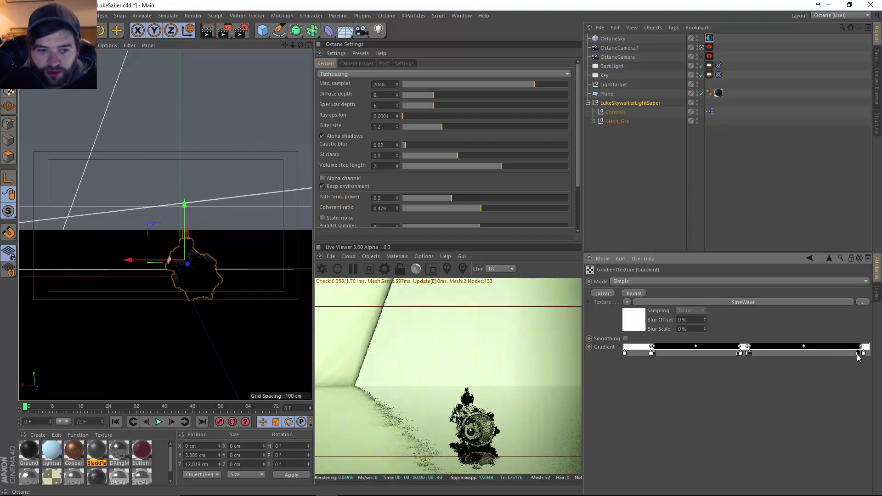
mouse_move(480, 432)
left_mouse_down()
mouse_move(481, 414)
mouse_move(470, 421)
left_mouse_up()
left_click_drag(863, 353, 864, 352)
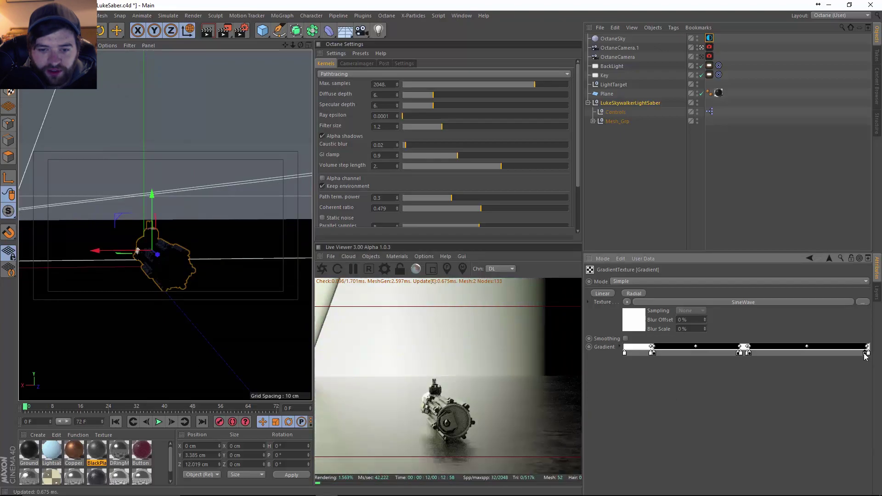
Pull the first black band back to the gradient's start, leaving a thin white strip, and orbit around the hilt's end.
left_click(642, 353)
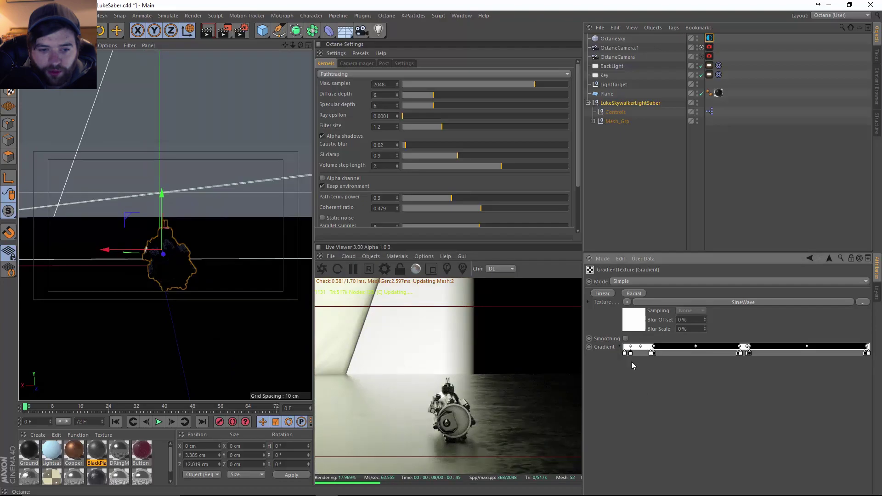
left_click_drag(630, 353, 631, 353)
left_click_drag(447, 421, 547, 373)
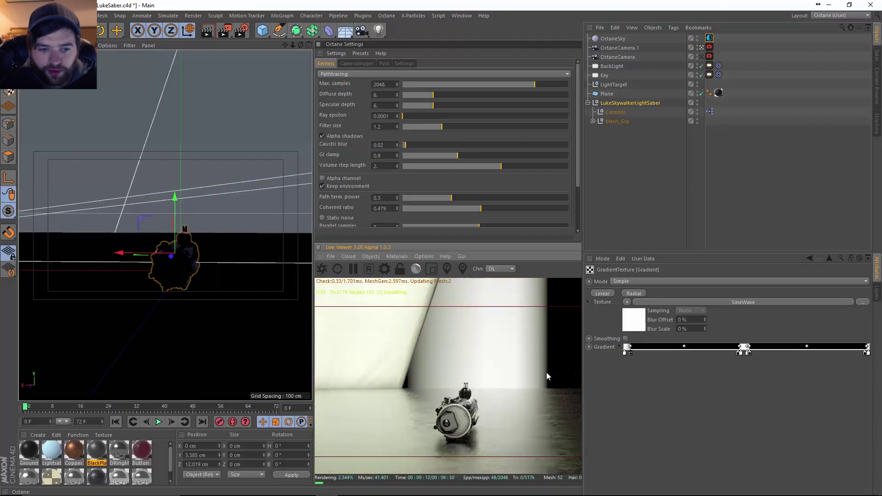
left_click_drag(631, 353, 628, 353)
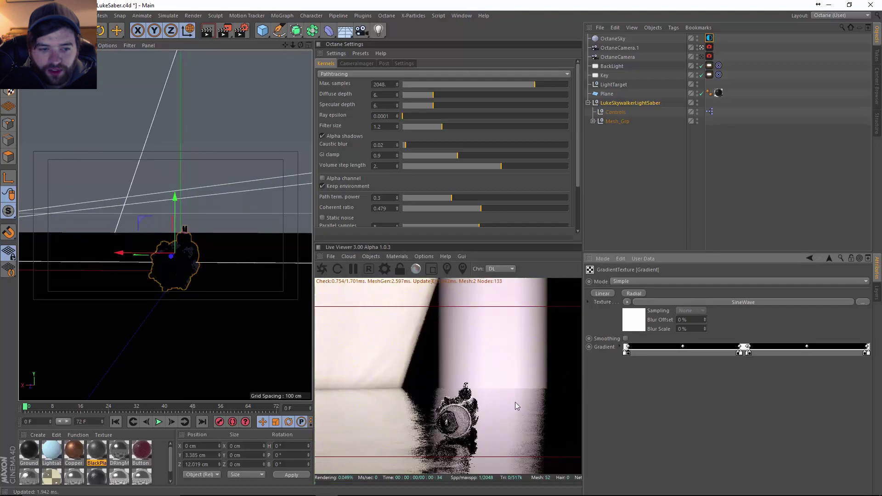
left_click_drag(442, 439, 467, 441)
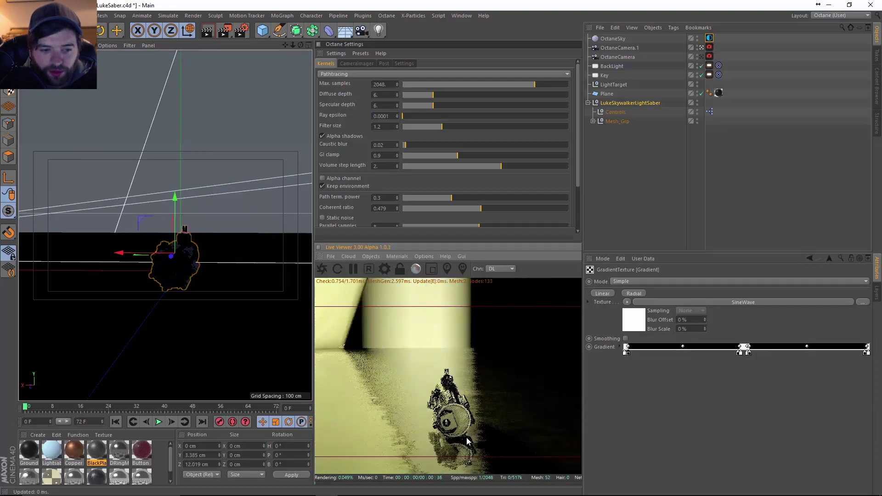
Undo the last camera move, look through the original OctaneCamera, and orbit it to a slightly higher side view of the hilt.
key("ctrl+z")
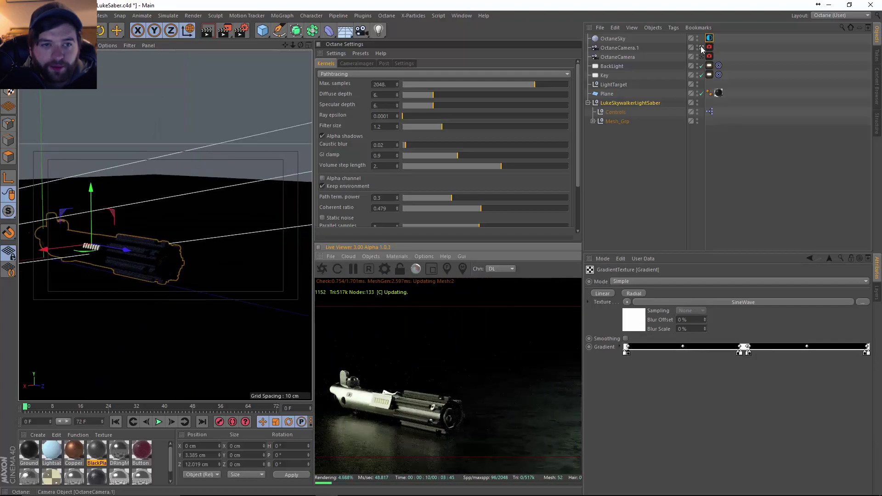
left_click(701, 56)
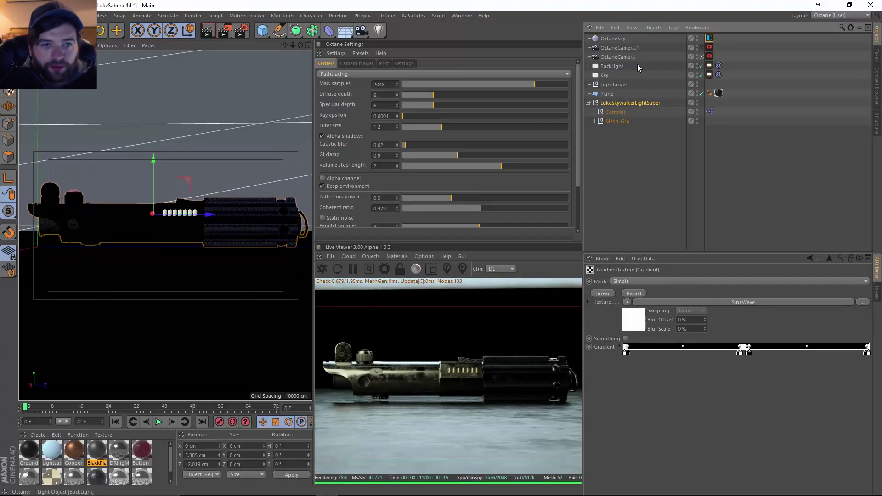
left_click_drag(177, 232, 169, 244, "alt")
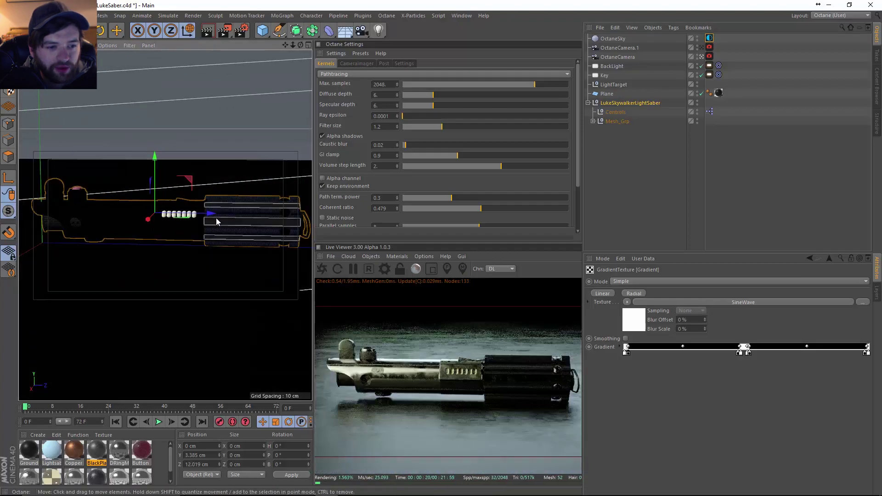
left_click_drag(217, 219, 201, 233, "alt")
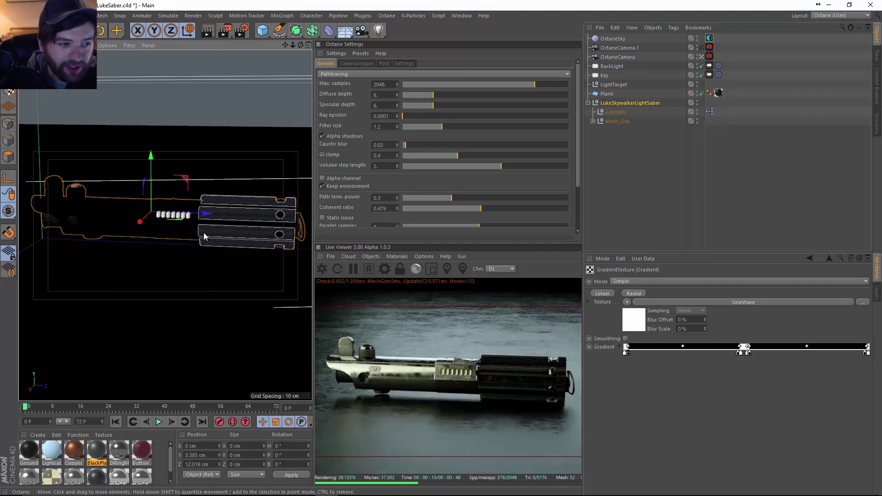
Locate the saber extension within Front_Grp and move its BlackPlastic texture tag from the subdivision surface to the SaberExtension mesh.
left_click(39, 218)
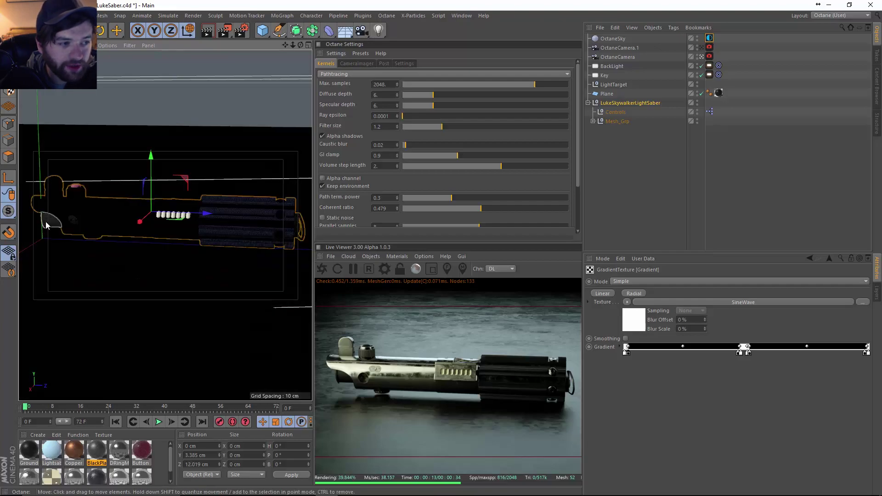
left_click(593, 121)
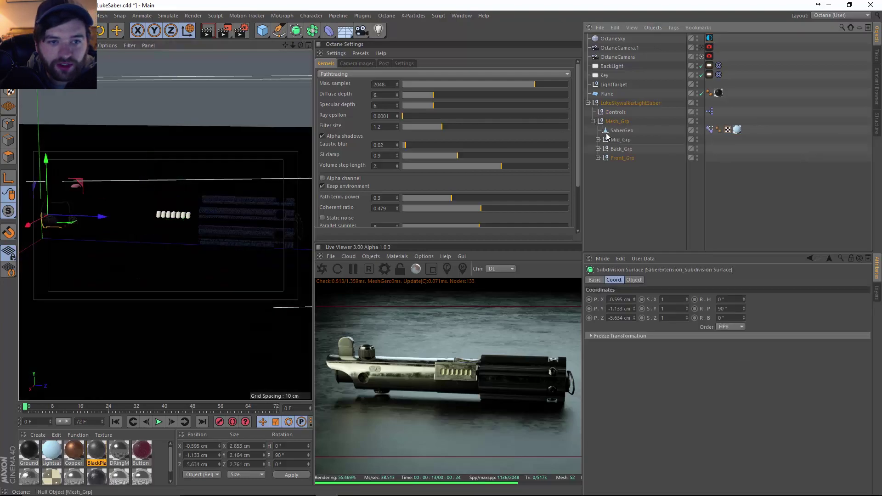
left_click(598, 158)
scroll(602, 198, "down", 4)
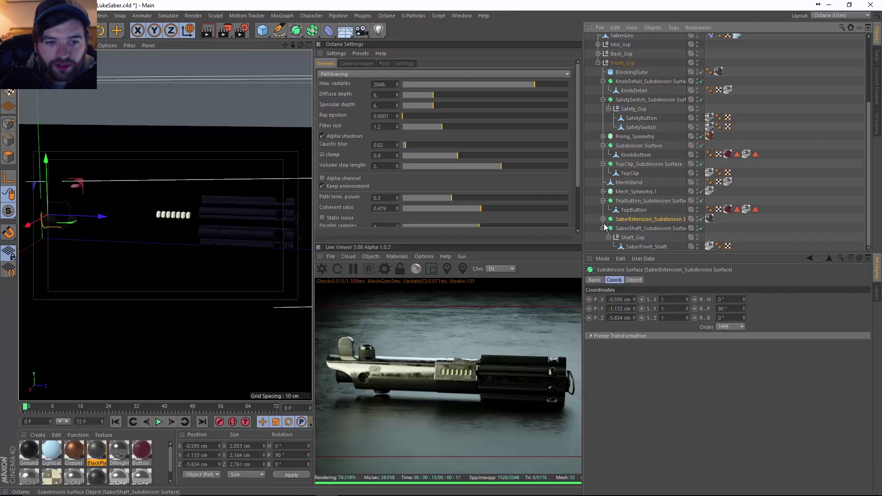
left_click(712, 230)
left_click(603, 220)
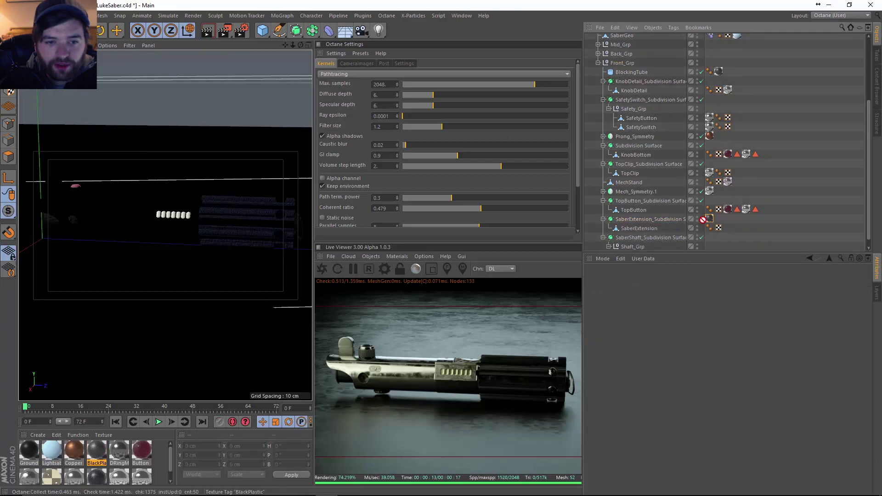
left_click_drag(655, 229, 648, 230)
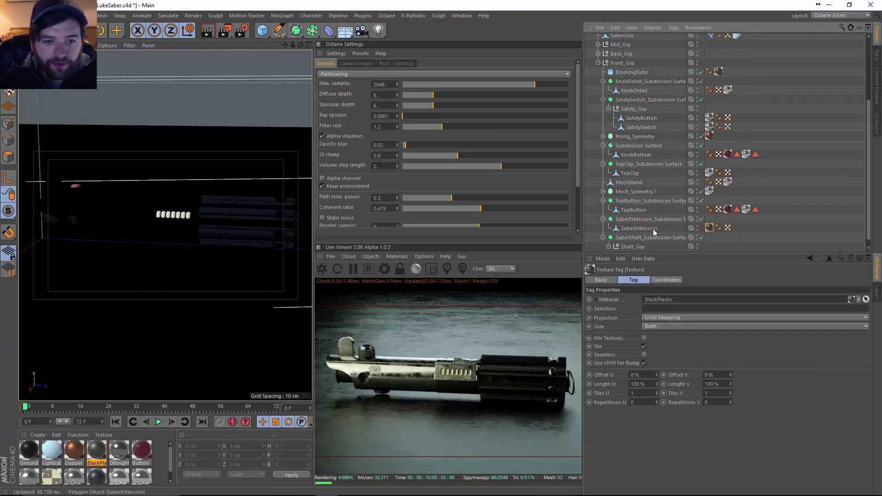
In texture mode, set SaberExtension's BlackPlastic tag to Cylindrical projection and fit the projection to the object.
left_click(642, 229)
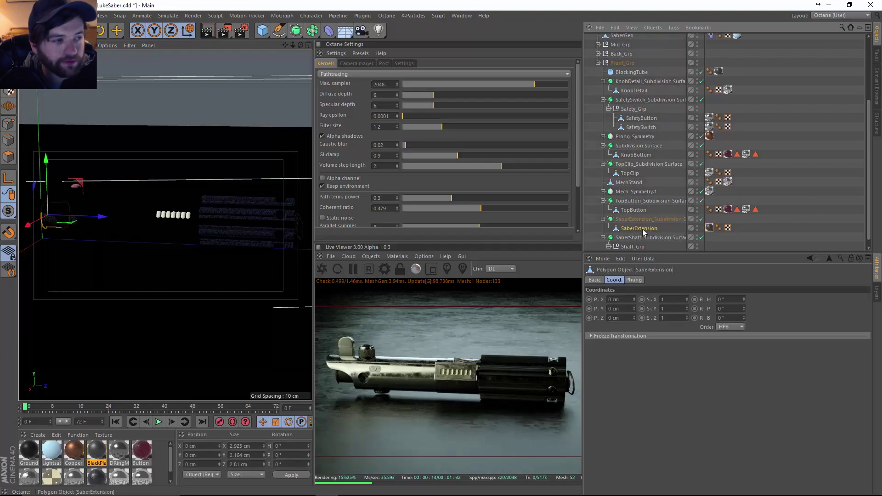
left_click(7, 97)
left_click(710, 228)
left_click(664, 317)
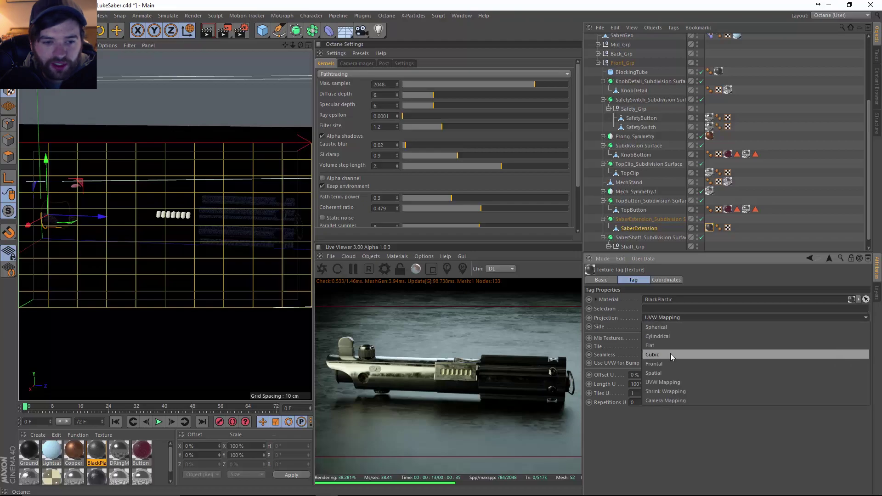
left_click(673, 338)
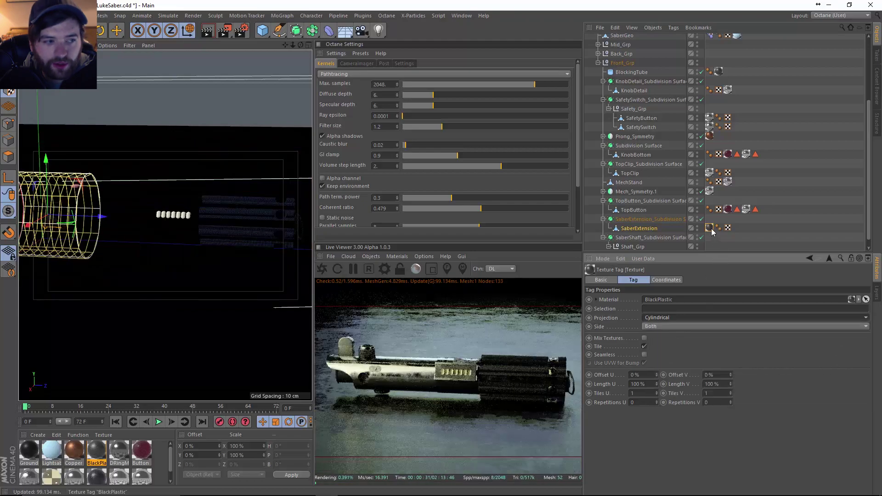
right_click(711, 229)
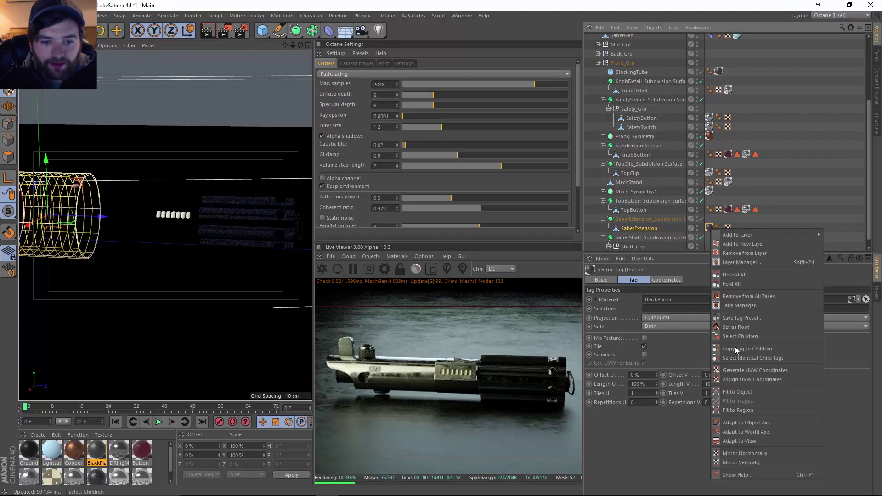
left_click(750, 382)
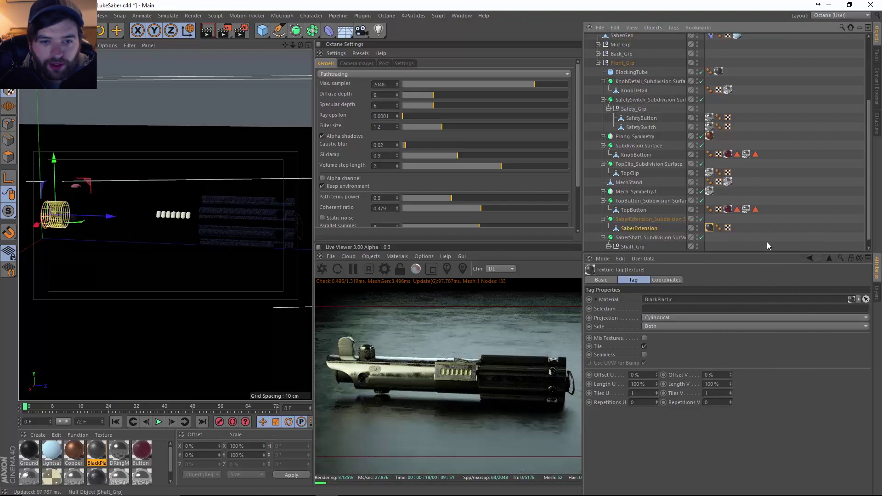